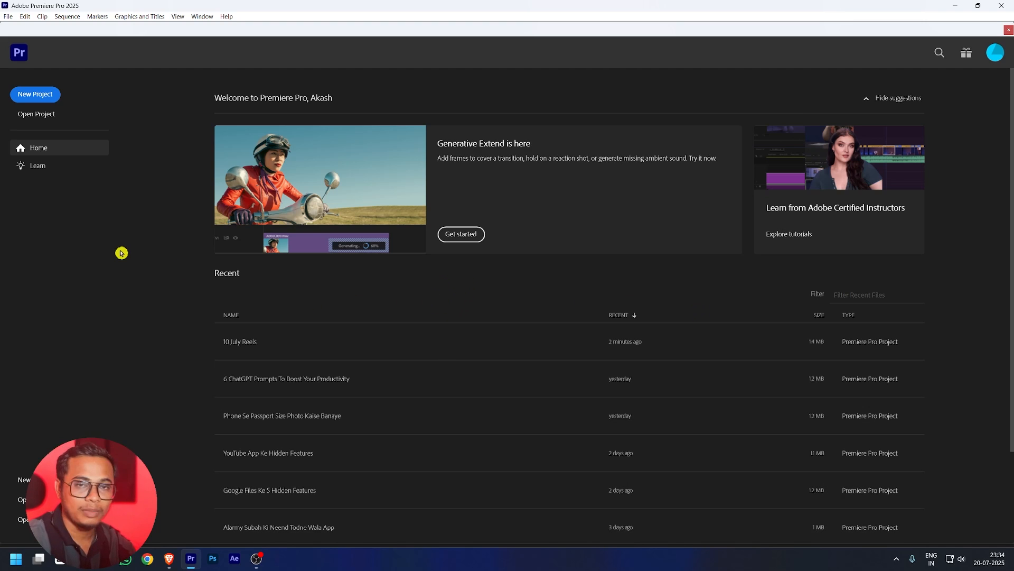
Start a new project and name it practice
left_click(42, 92)
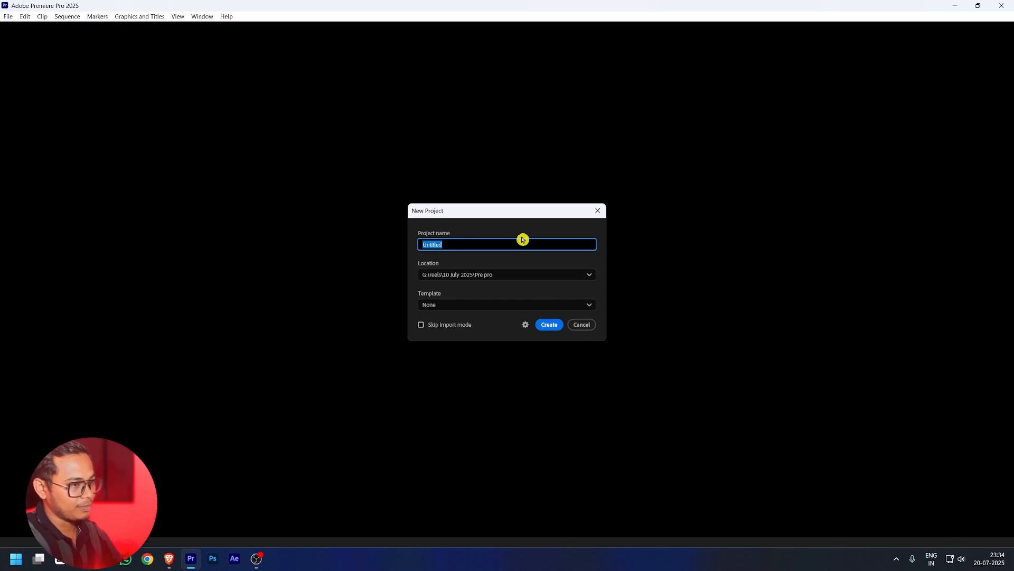
key("BackSpace")
type("pre")
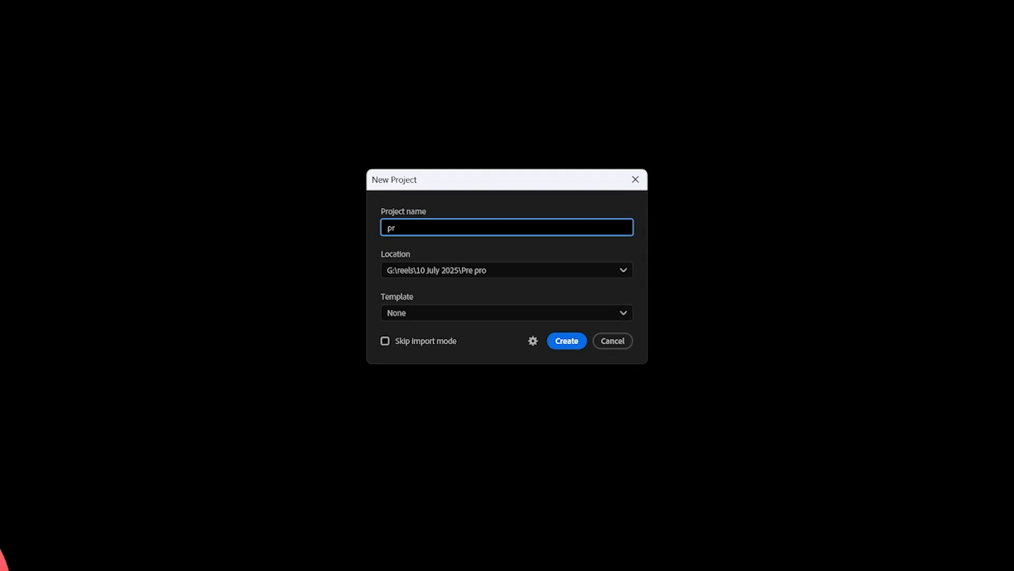
type("ct")
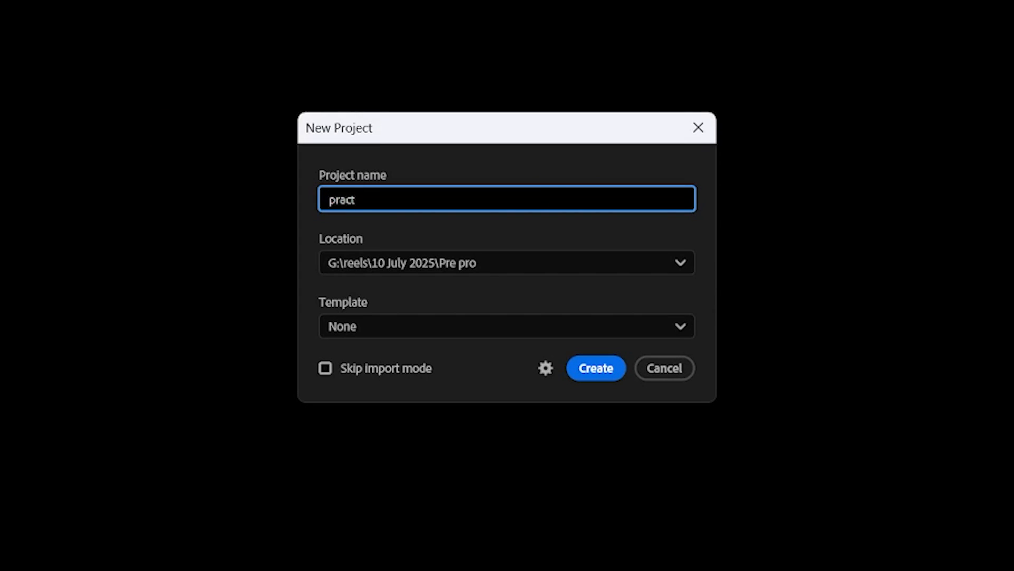
type("ice")
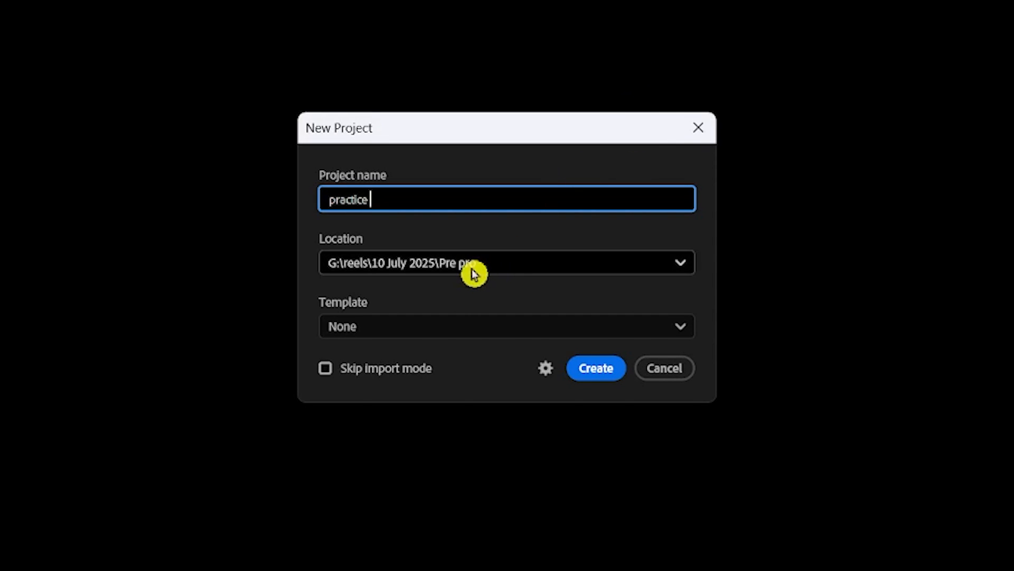
Set the project location to G:\youtube video\Pre Pro beginner tutorial\Practice\Pre pro and create the project without importing media
left_click(474, 272)
left_click(415, 422)
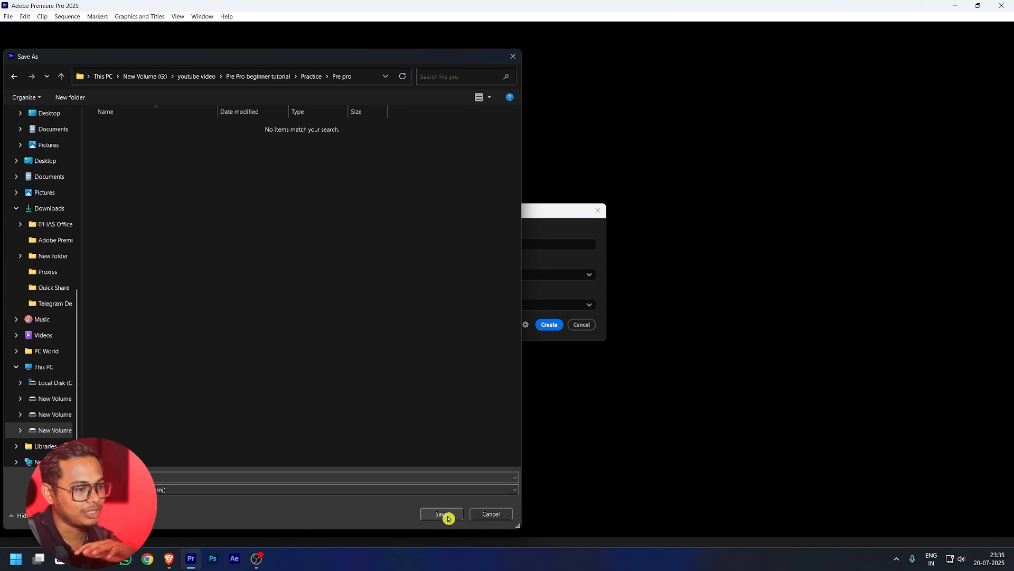
left_click(443, 514)
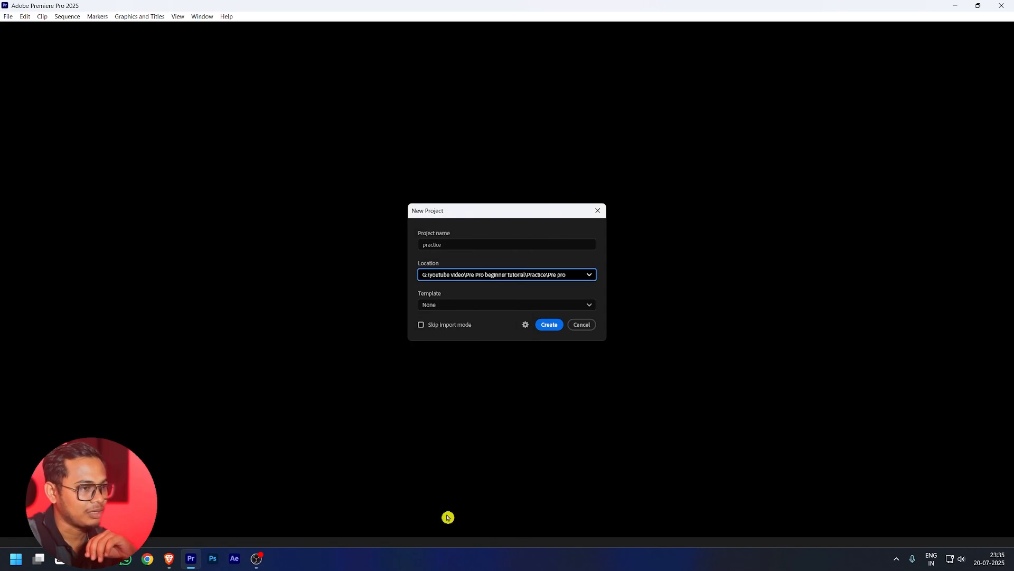
left_click(550, 325)
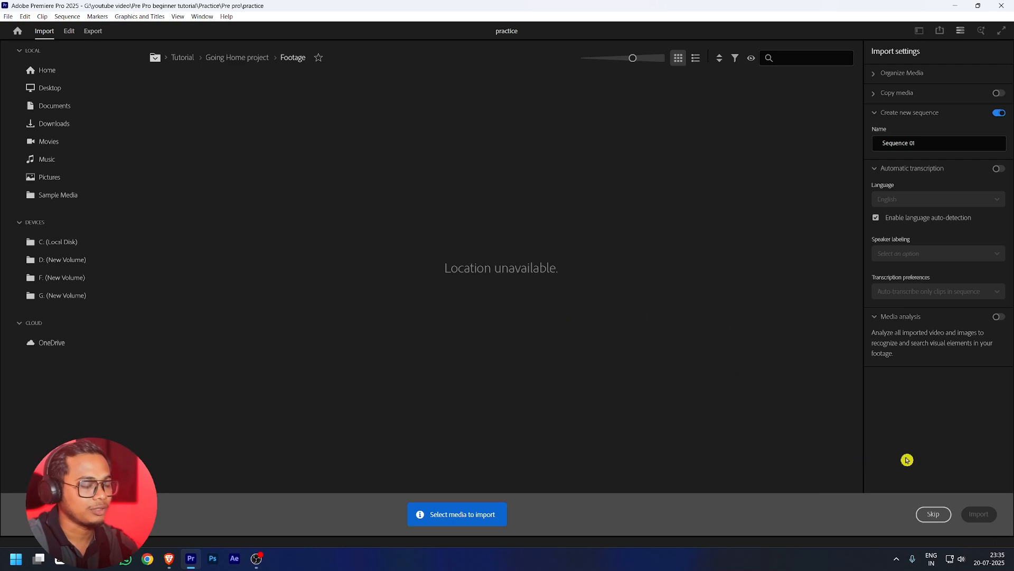
left_click(934, 514)
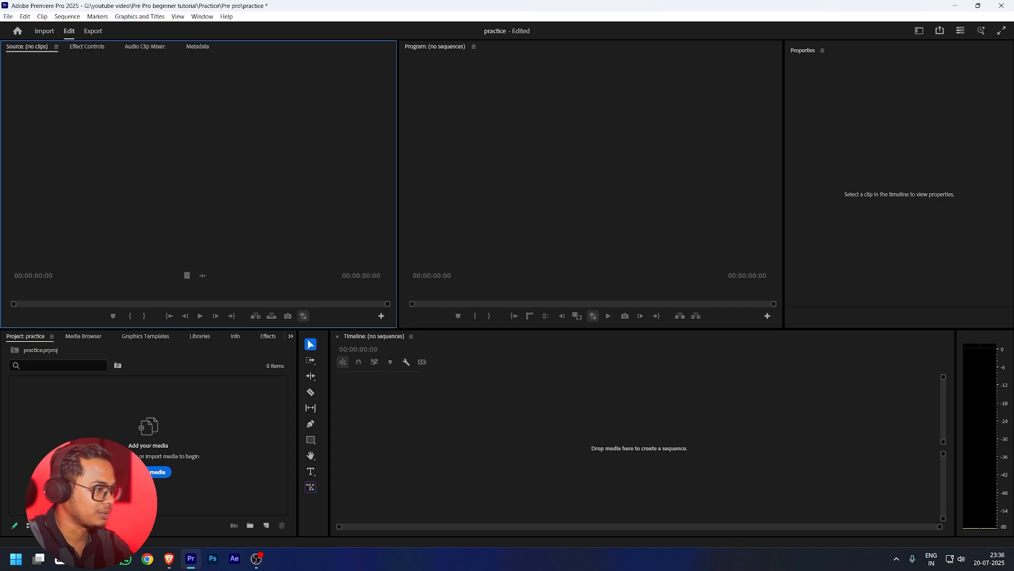
Import all five video clips from the Practice\video folder into the project
left_click(152, 474)
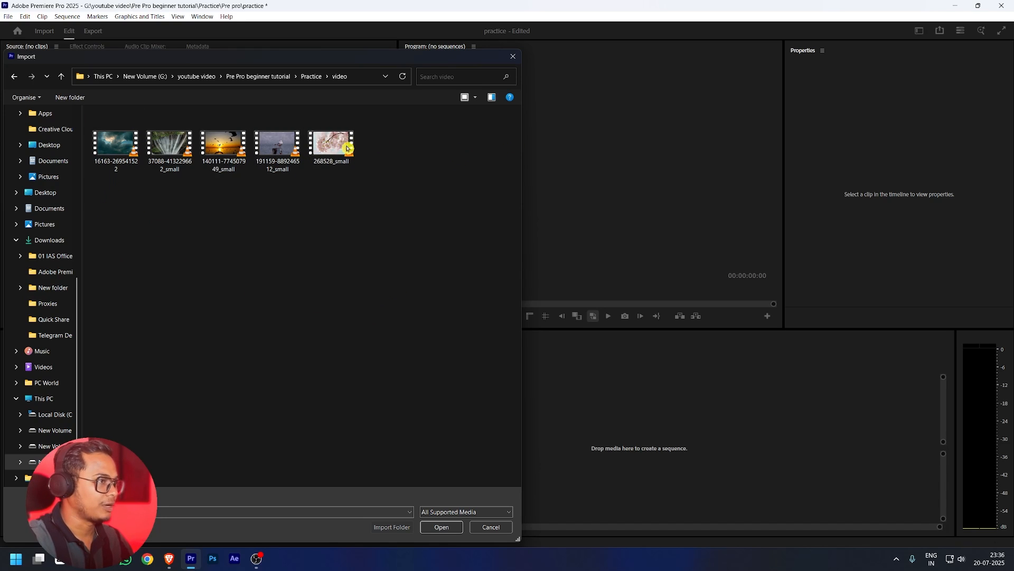
left_click_drag(106, 185, 369, 140)
left_click(453, 530)
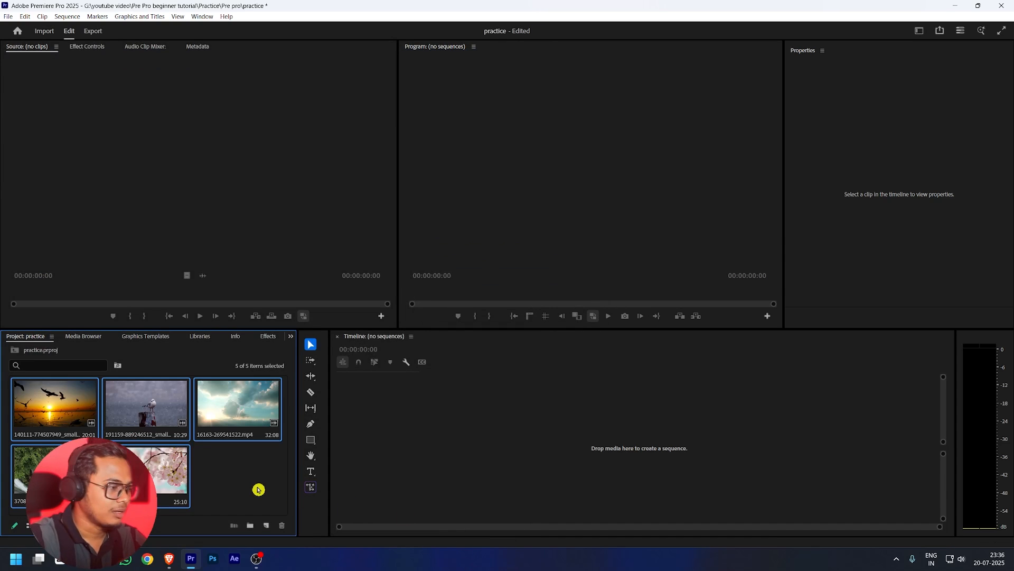
Add the 268528_small clip from the video folder in File Explorer to the project bin and to the empty timeline
left_click(84, 561)
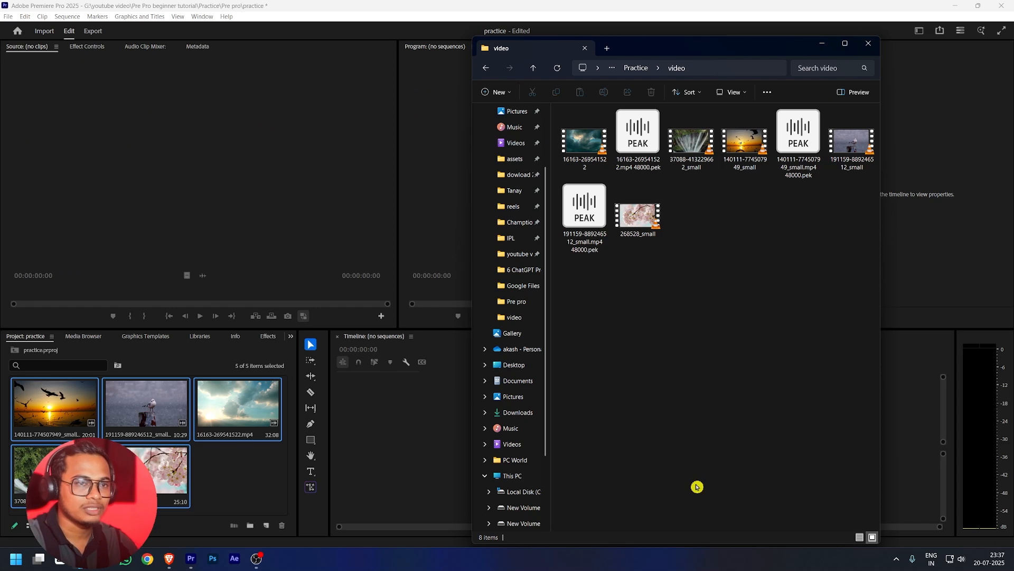
left_click(627, 223)
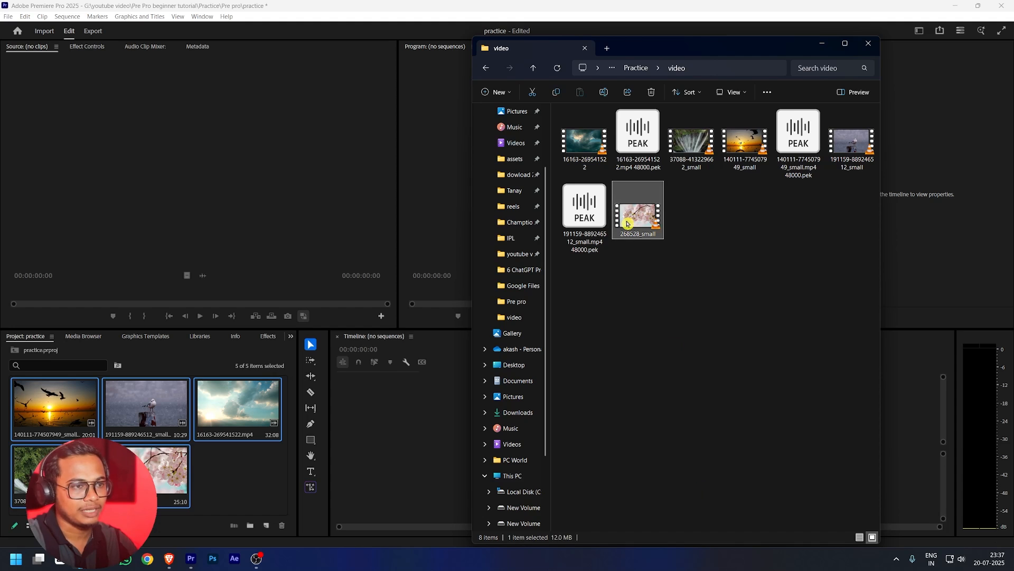
left_click_drag(634, 211, 237, 489)
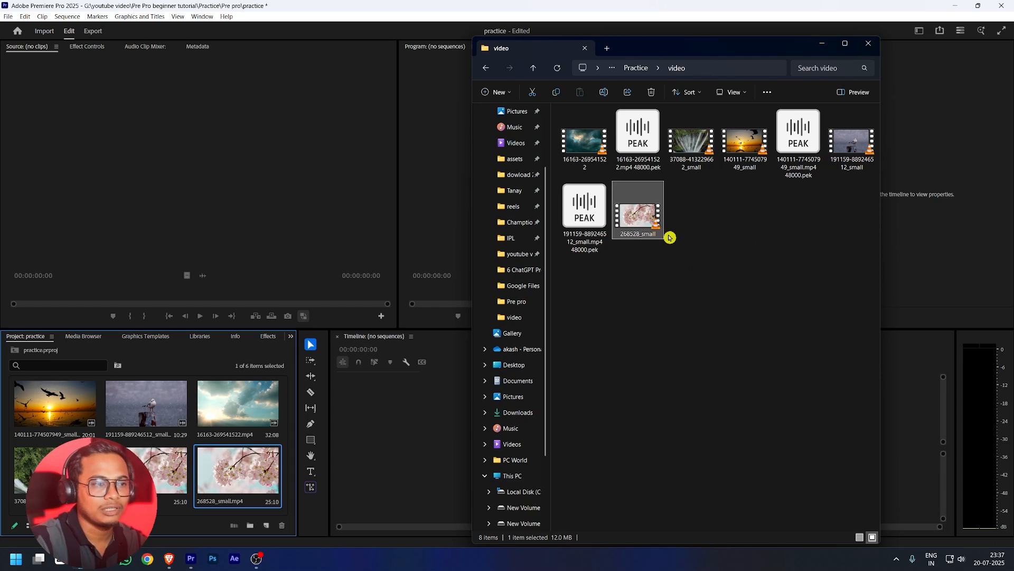
left_click_drag(650, 218, 381, 439)
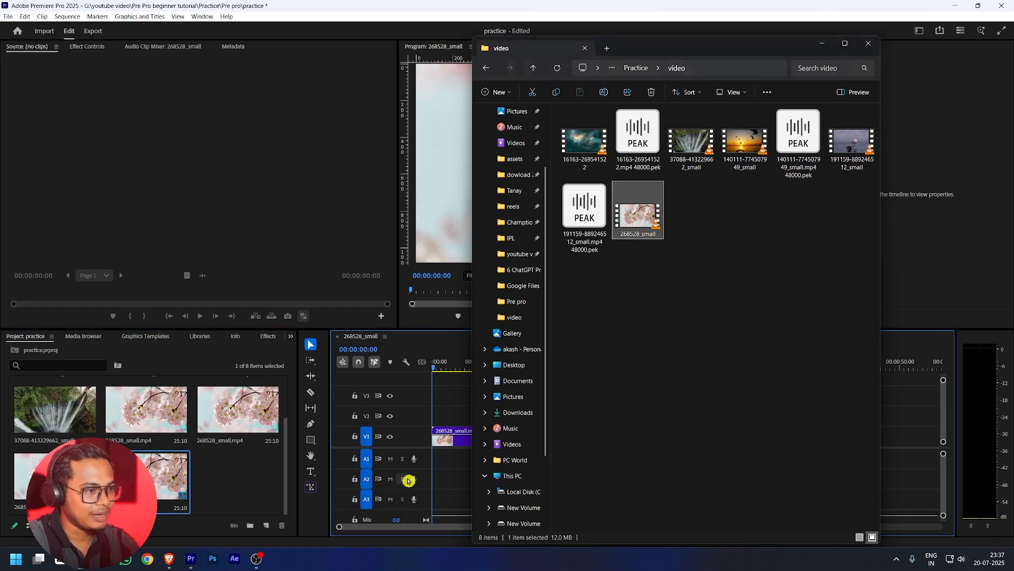
left_click_drag(745, 49, 296, 117)
left_click_drag(401, 209, 394, 252)
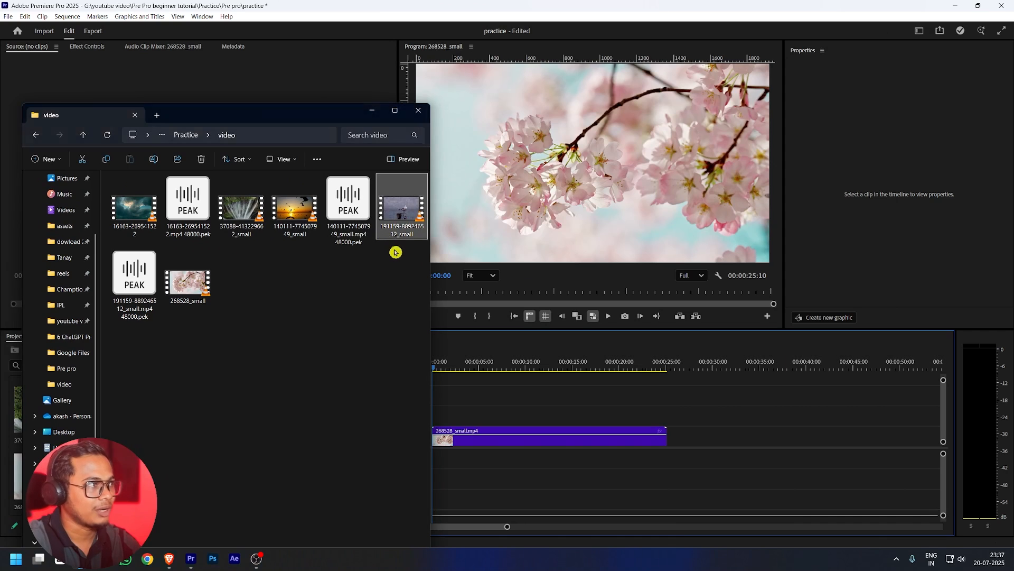
left_click_drag(253, 126, 733, 94)
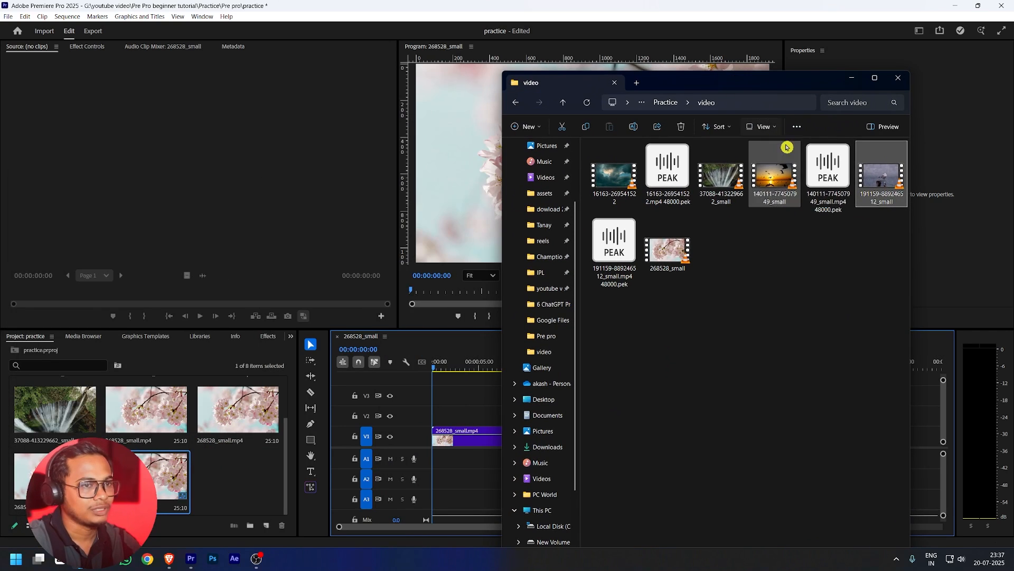
left_click_drag(877, 178, 231, 228)
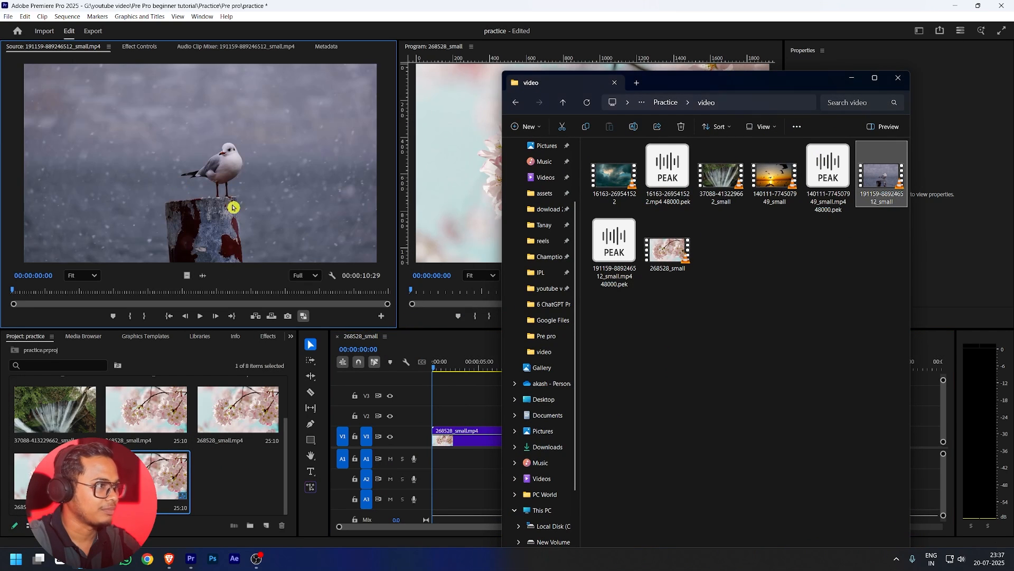
left_click(899, 79)
Delete the 268528_small clip from the timeline and its duplicate imports from the project bin
left_click_drag(779, 423, 535, 472)
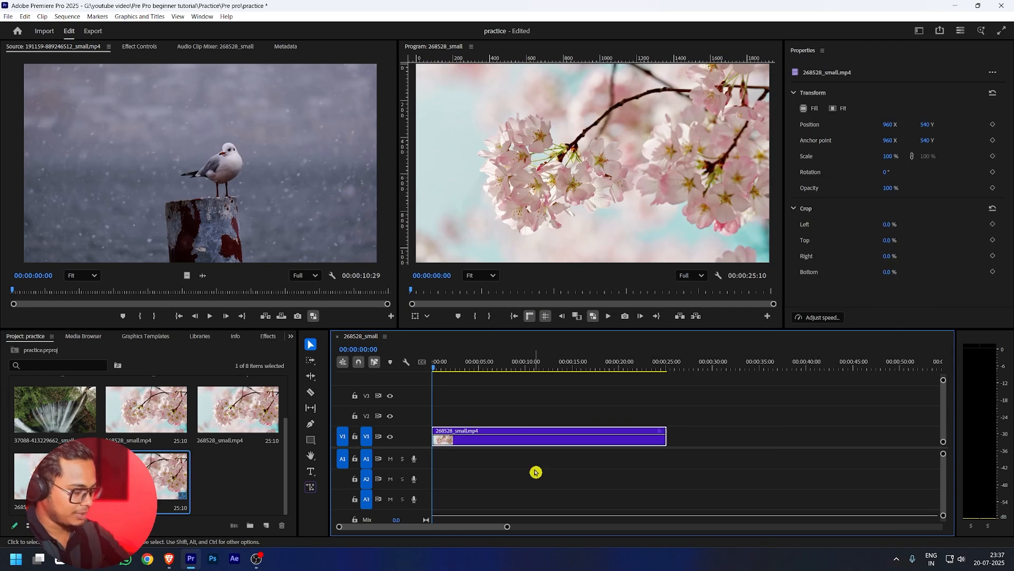
key("Delete")
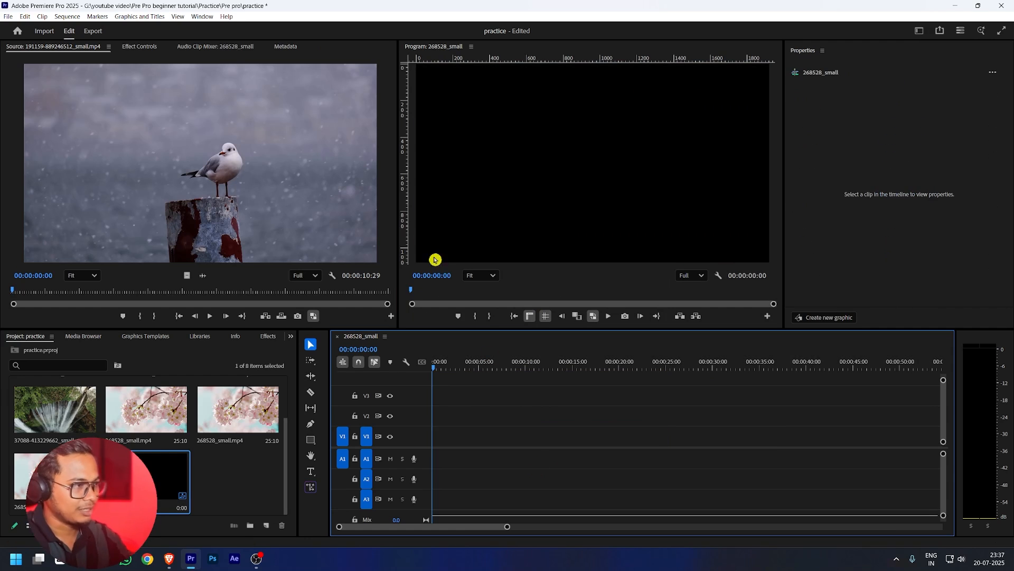
right_click(161, 157)
left_click(105, 189)
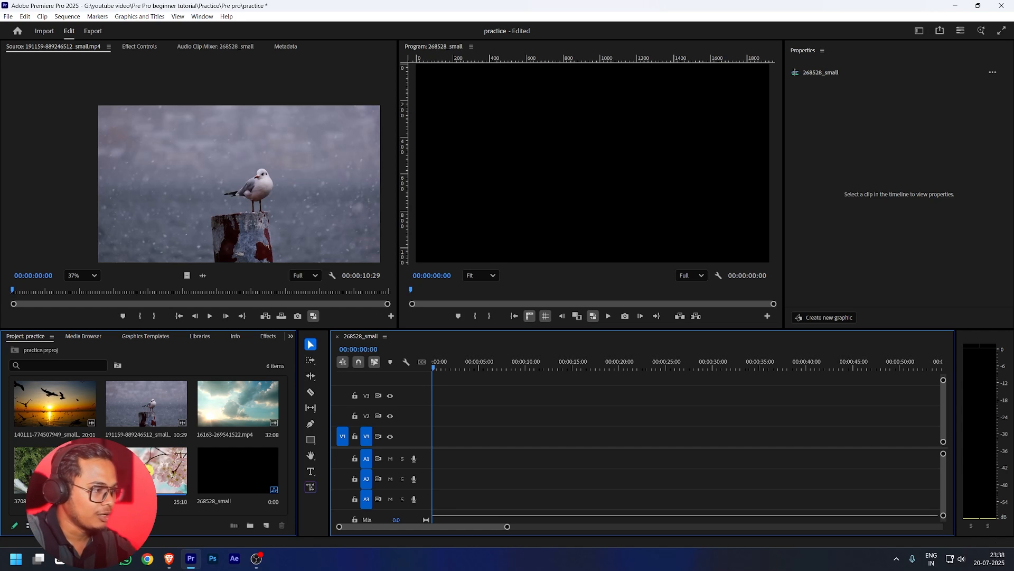
Place the 268528_small clip from the project bin at the start of video track V1 and select it
left_click_drag(163, 470, 434, 450)
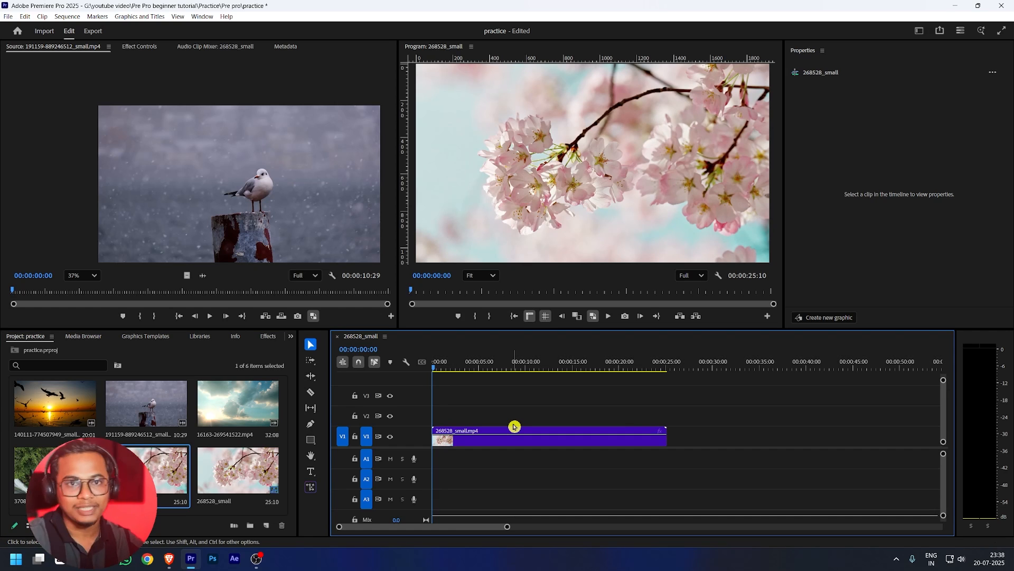
left_click(486, 442)
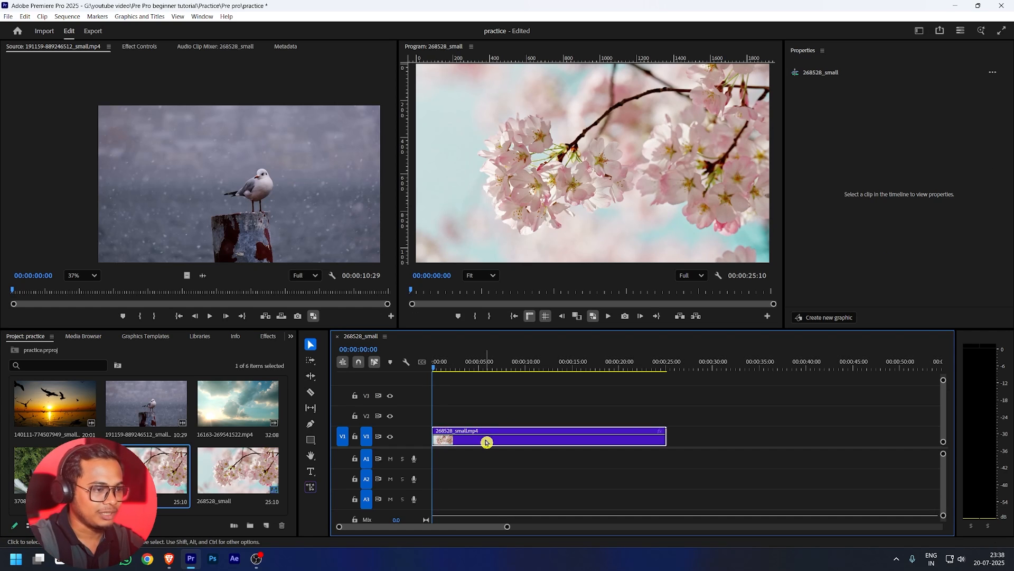
Set the sequence frame size to 1080 horizontal by 1920 vertical and accept deleting the sequence's previews
left_click(66, 17)
left_click(80, 28)
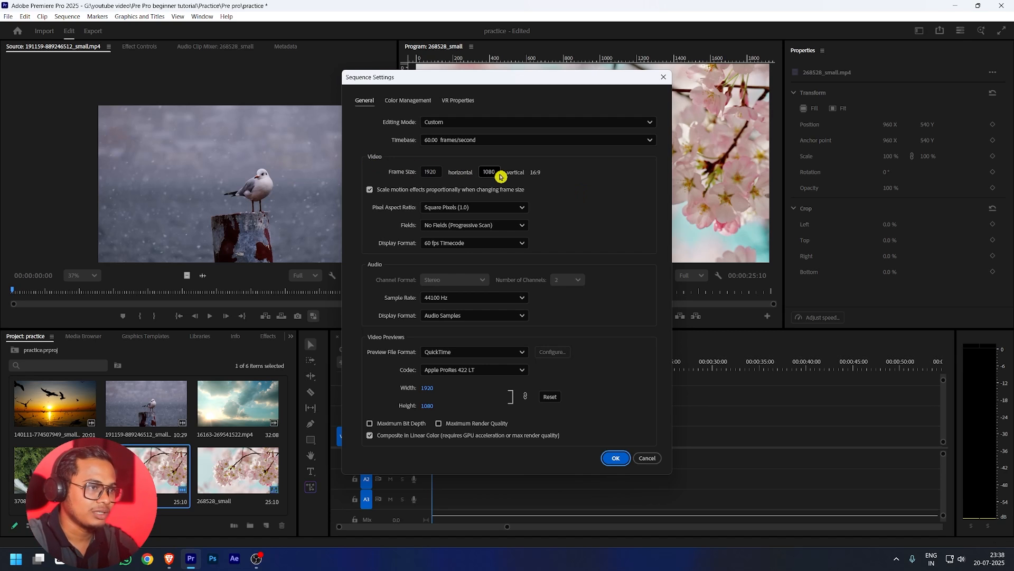
left_click_drag(497, 173, 470, 172)
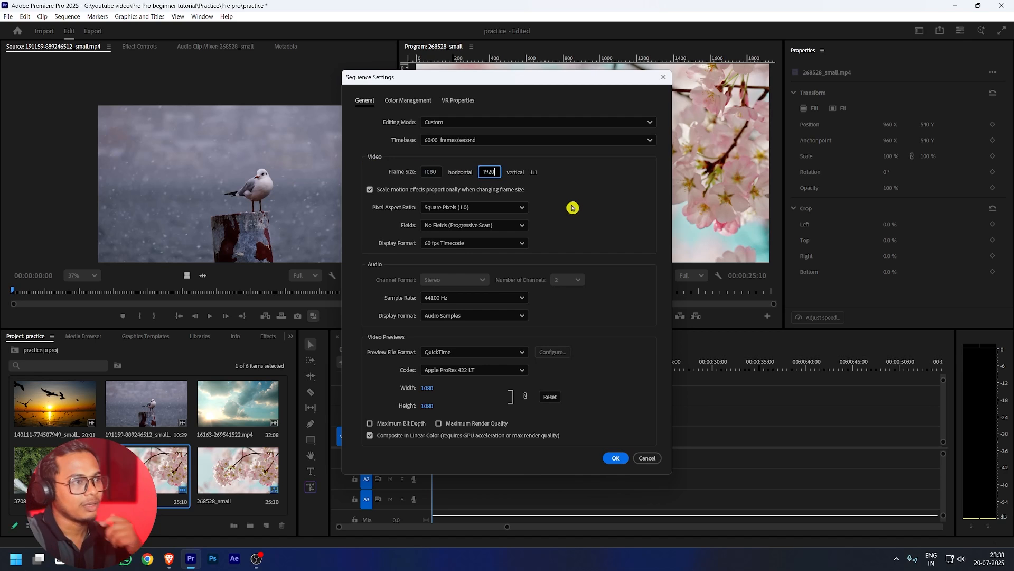
left_click(573, 208)
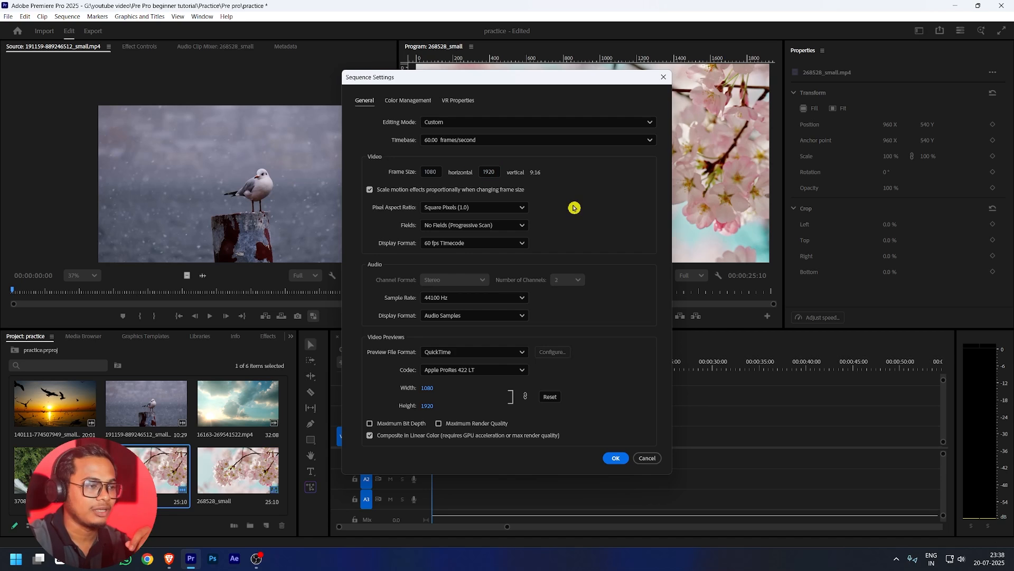
left_click(616, 458)
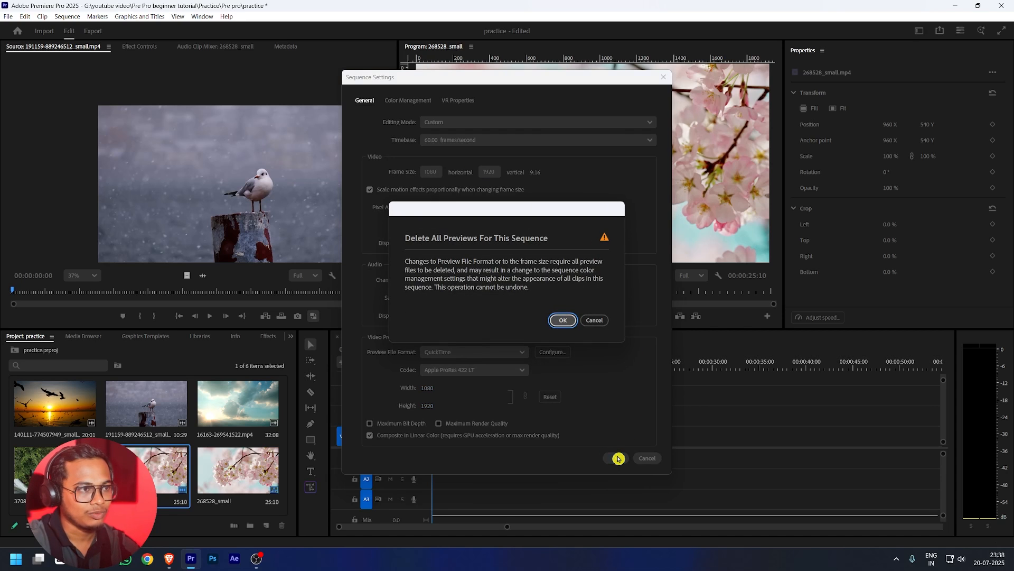
left_click(562, 320)
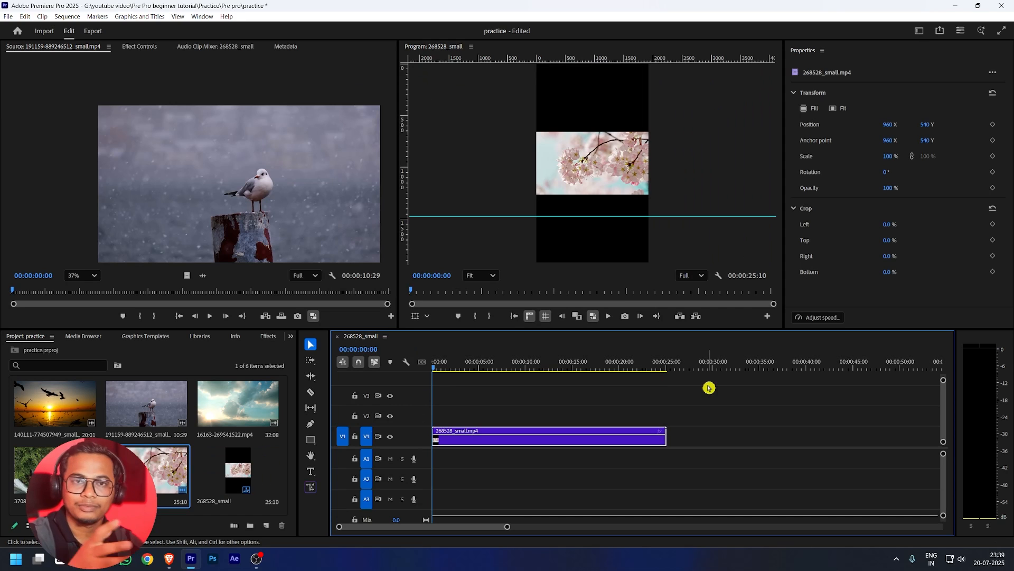
Set the sequence timebase to 30.00 frames/second
left_click(67, 17)
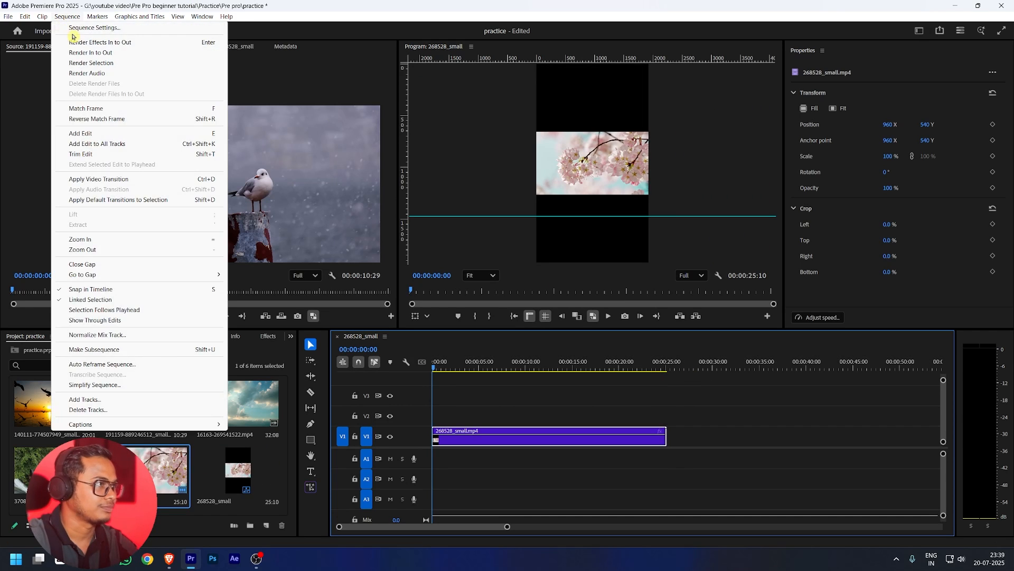
left_click(80, 27)
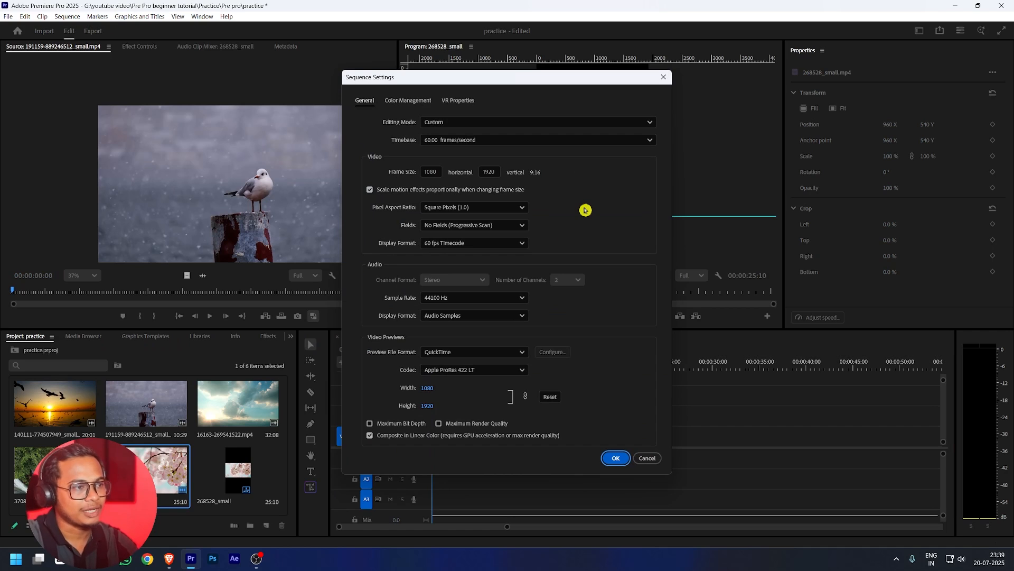
left_click(461, 141)
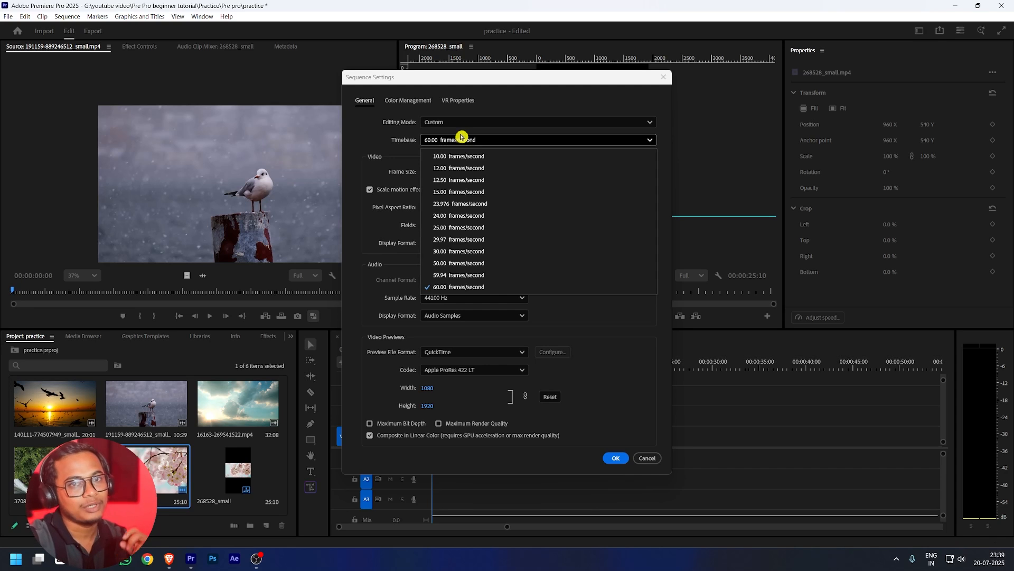
left_click(478, 139)
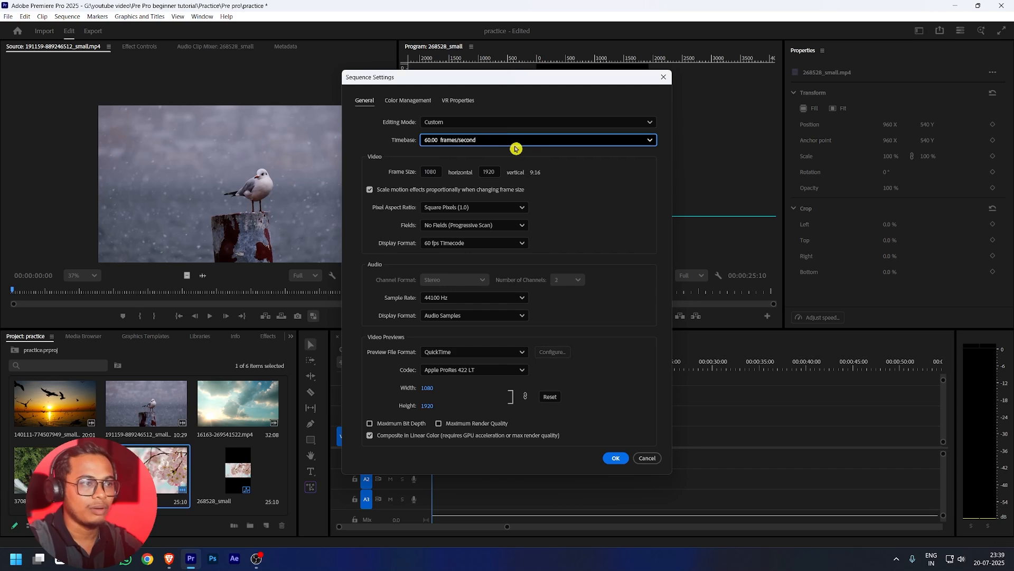
left_click(516, 141)
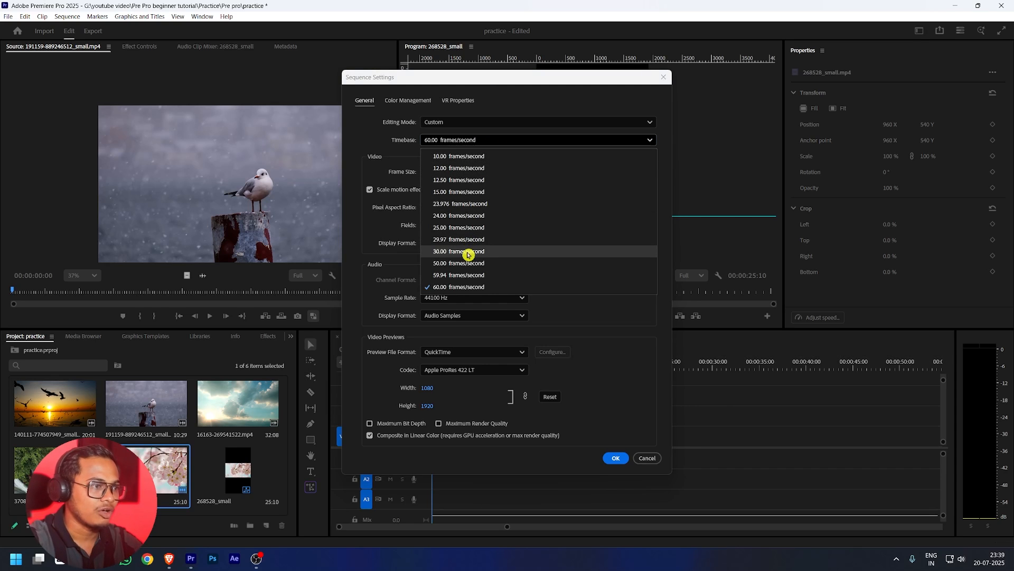
left_click(468, 256)
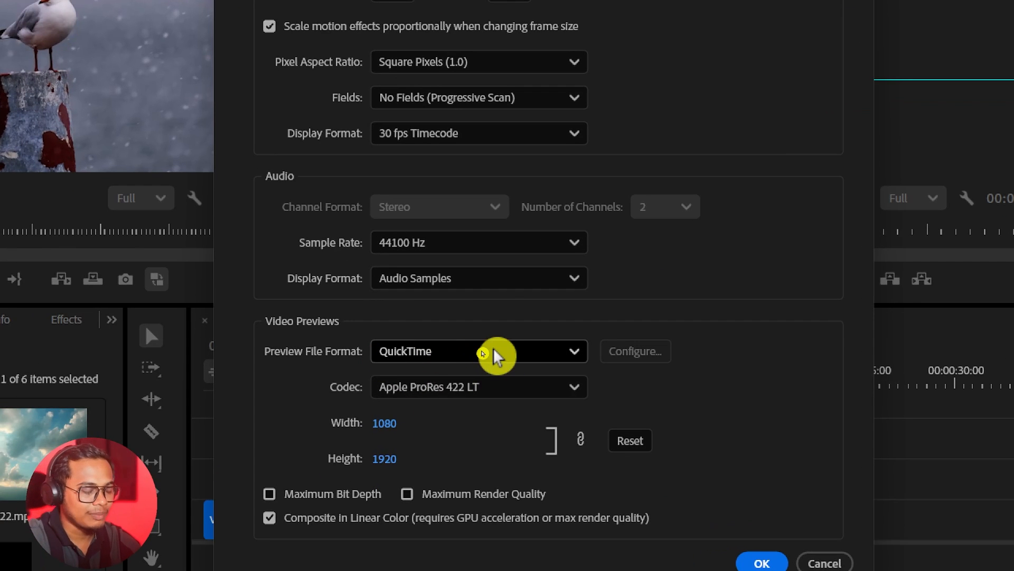
Try I-Frame Only MPEG as the sequence's video preview file format and settle on QuickTime with the Animation codec
left_click(497, 355)
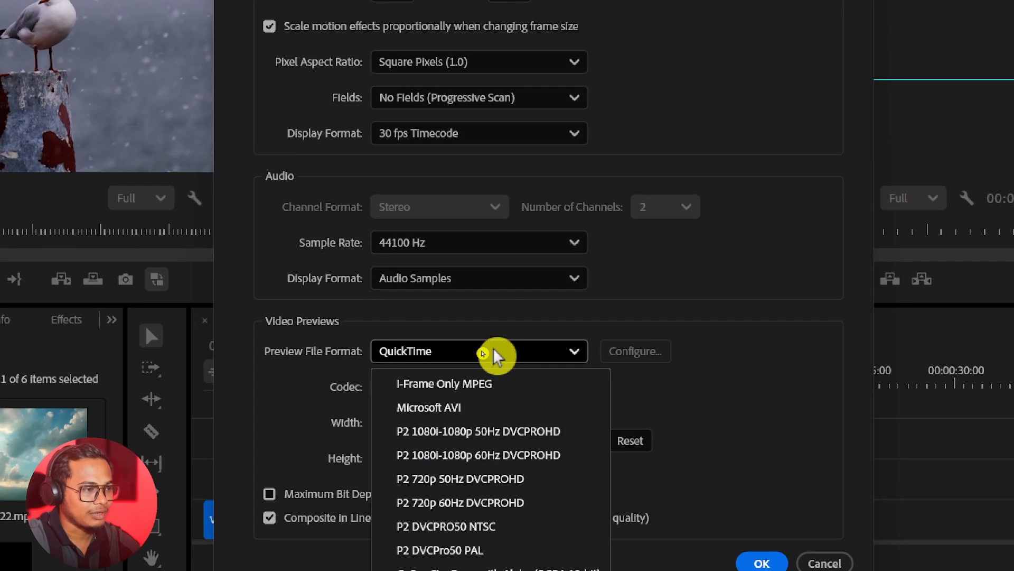
left_click(478, 386)
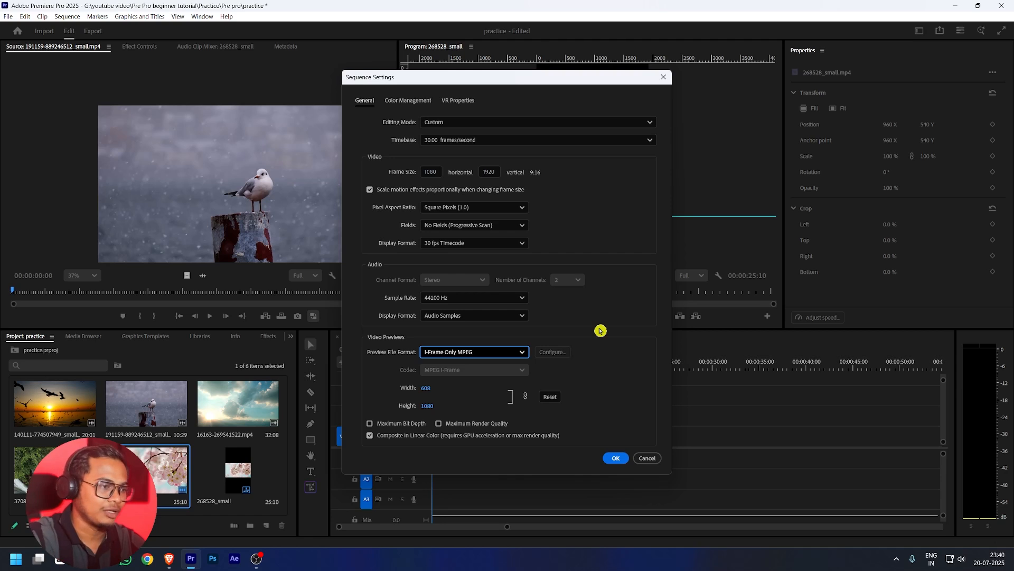
left_click(481, 353)
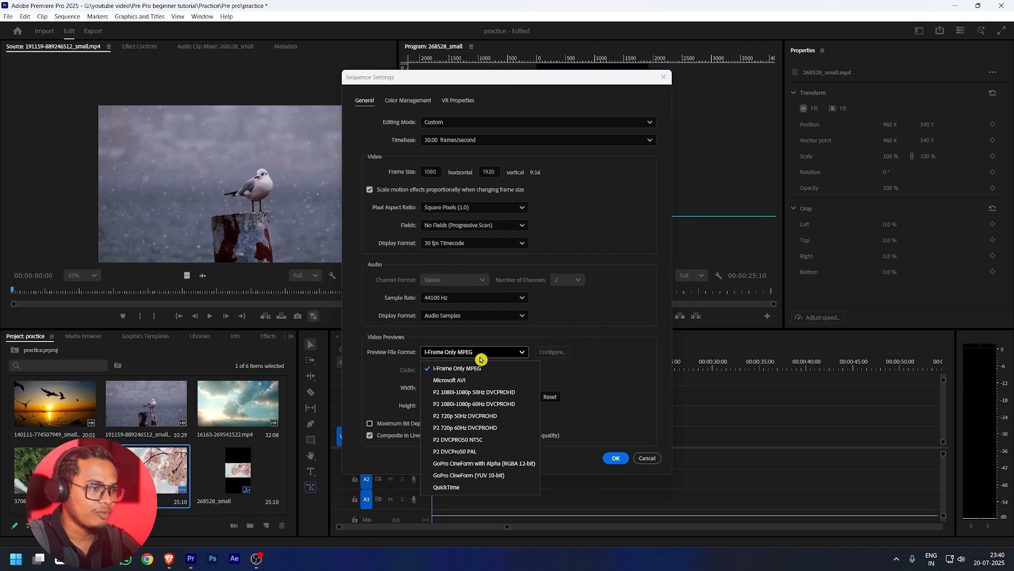
left_click(477, 487)
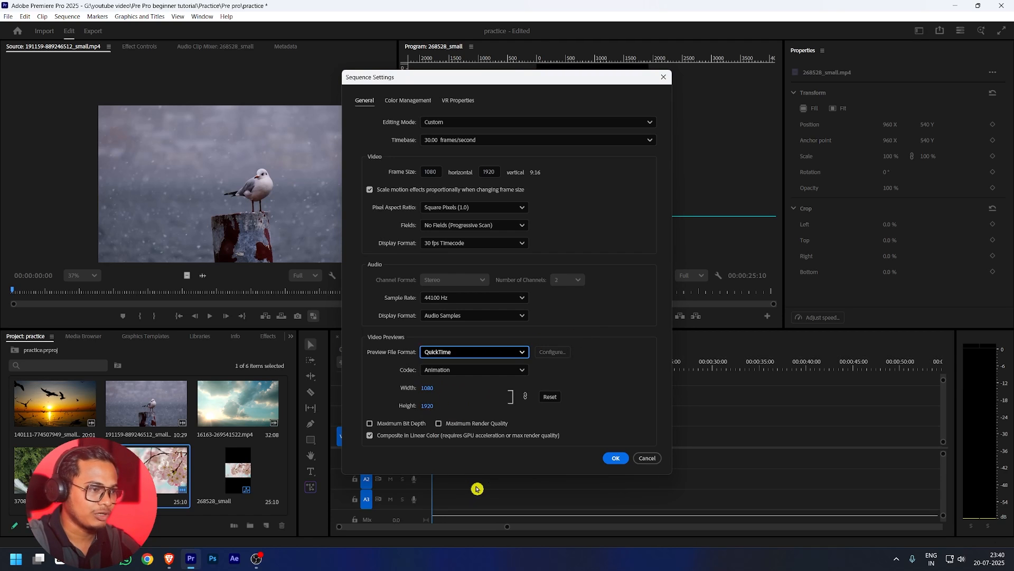
left_click(506, 352)
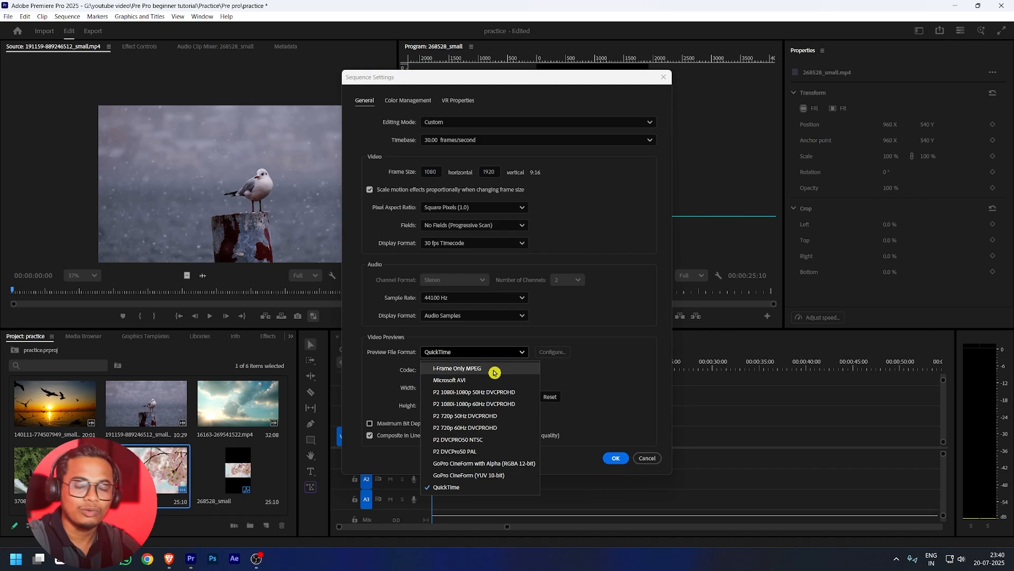
left_click(494, 369)
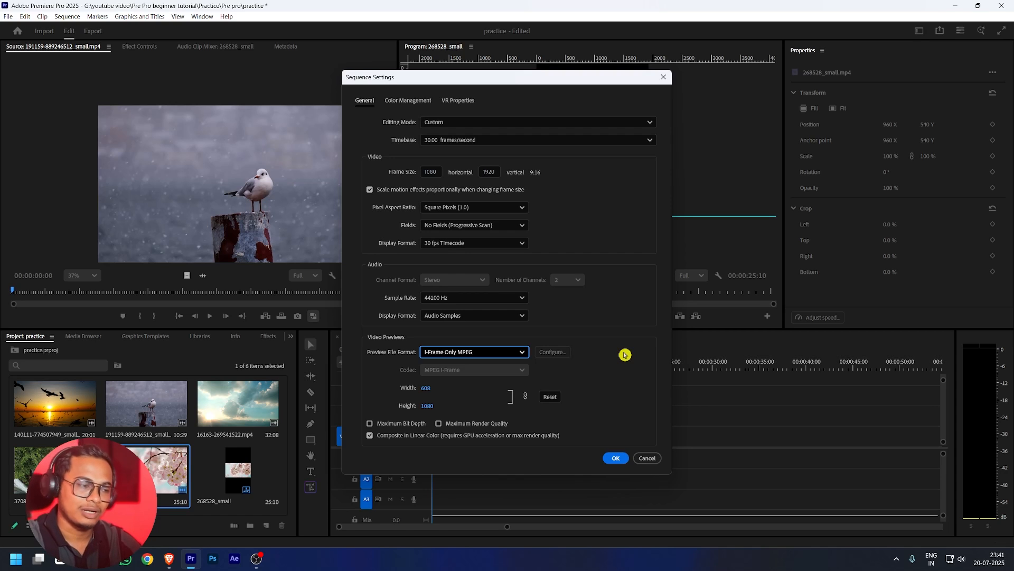
left_click(507, 353)
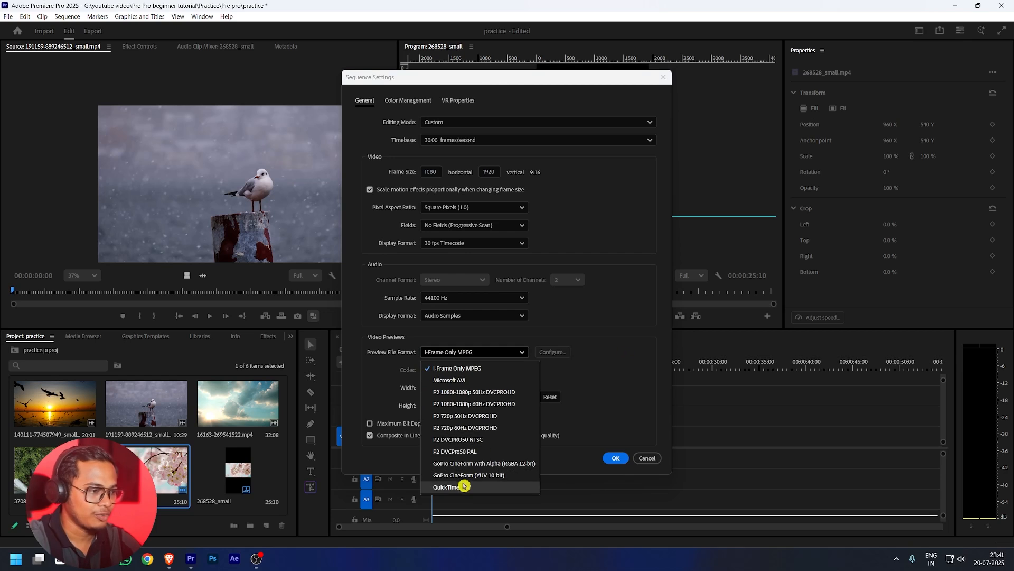
left_click(464, 485)
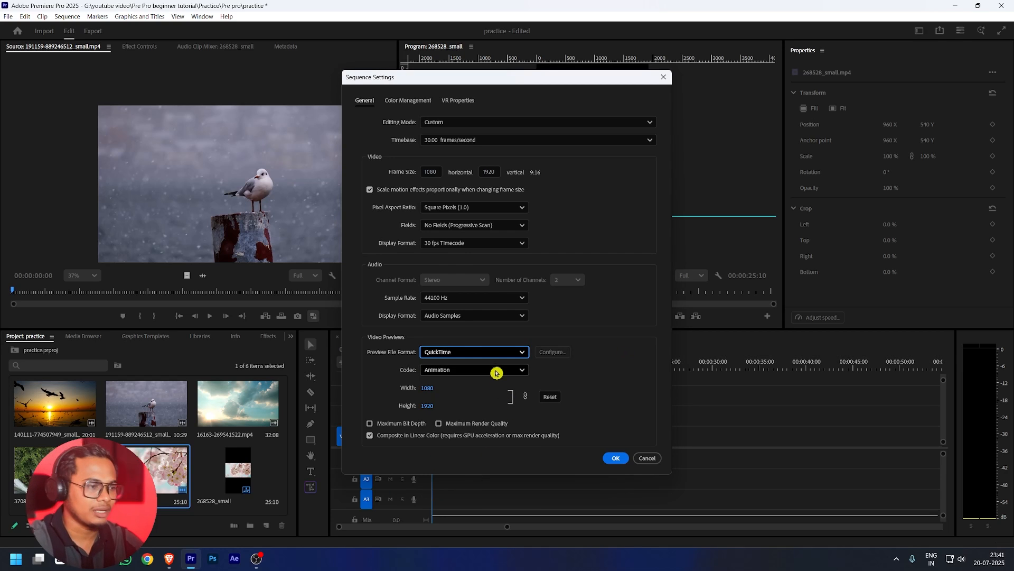
left_click(495, 369)
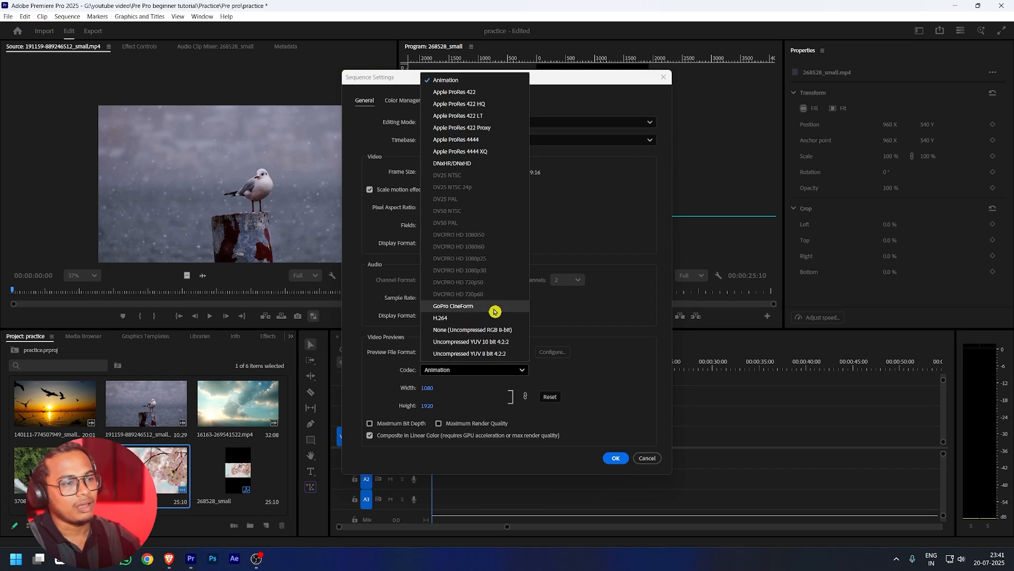
left_click(641, 403)
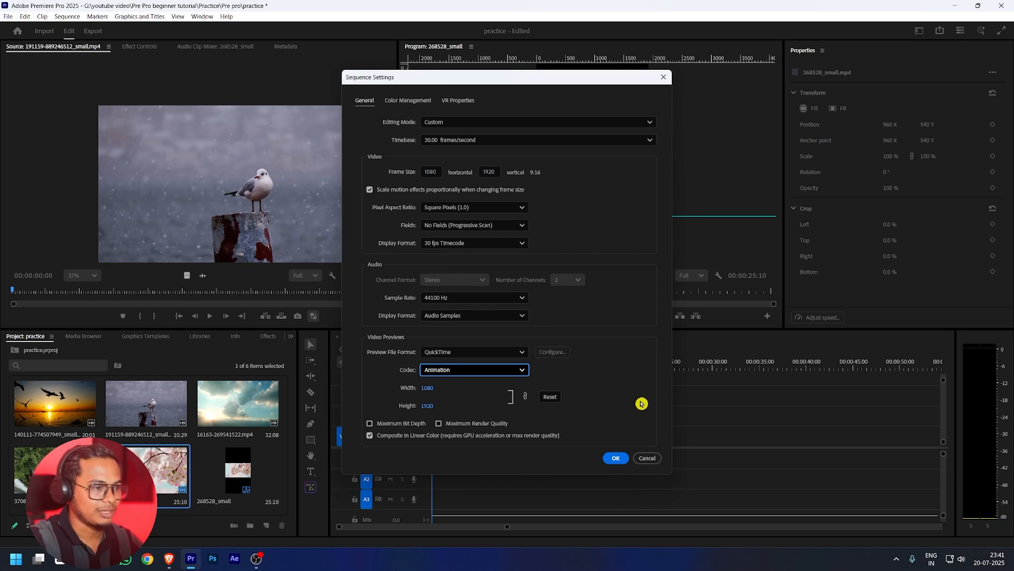
Review the output color space choices, keep Rec. 709 and apply the sequence settings
left_click(424, 106)
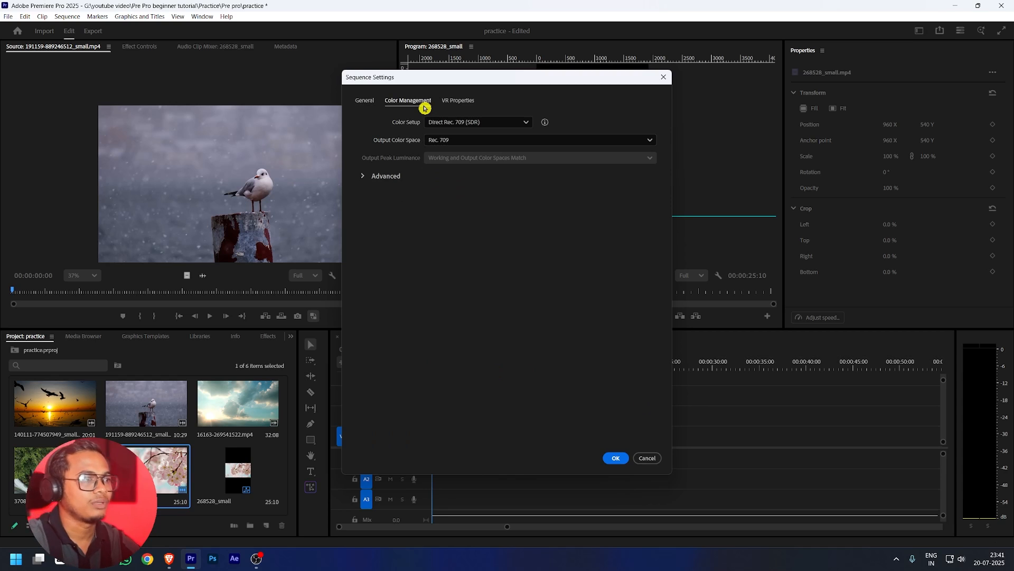
left_click(454, 141)
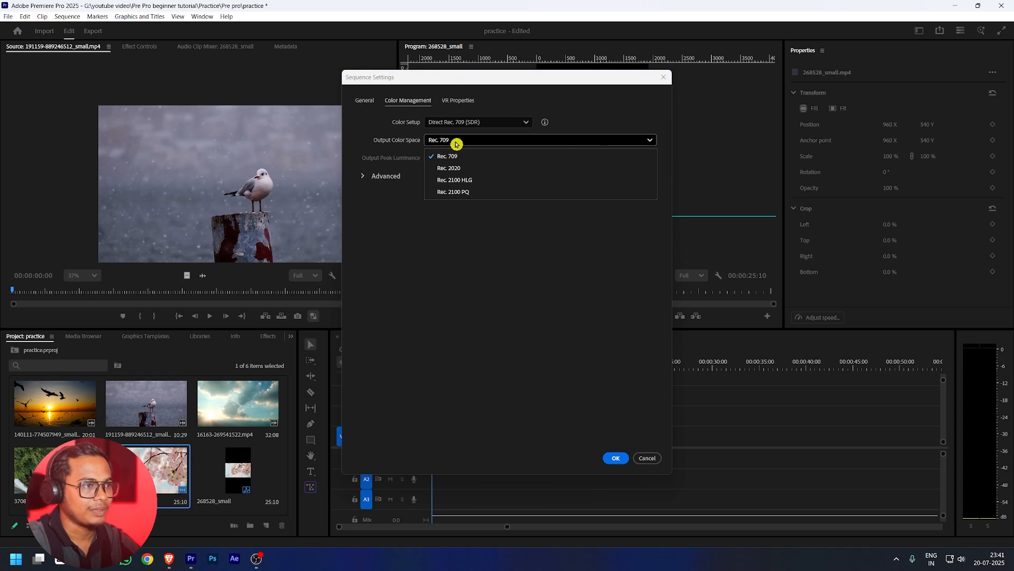
left_click(463, 156)
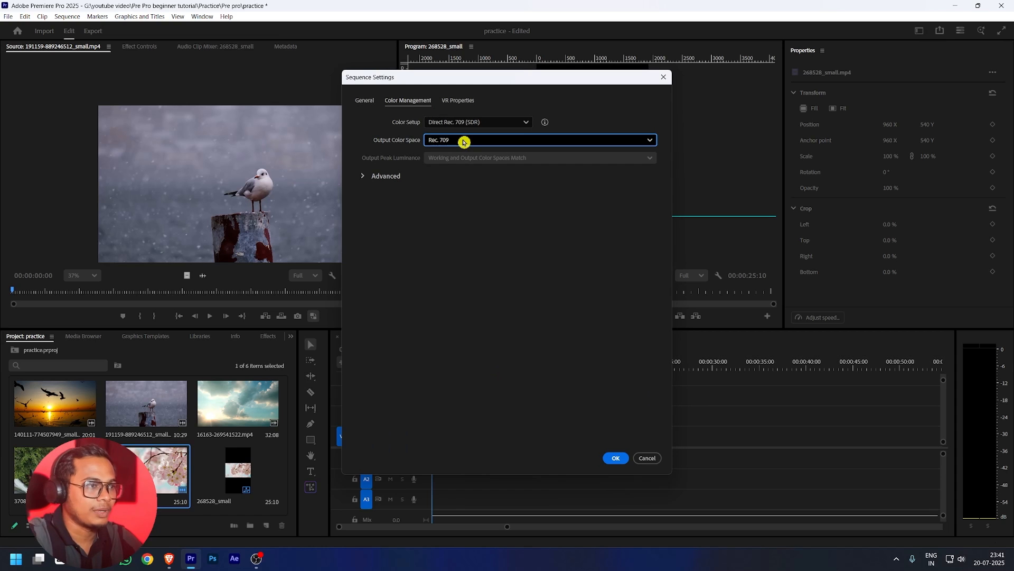
left_click(464, 141)
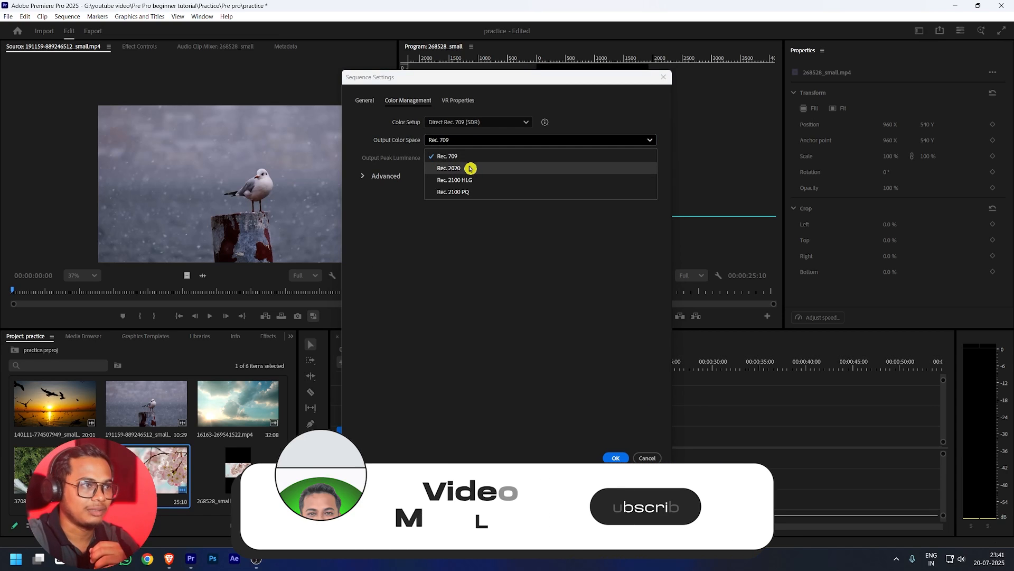
left_click(472, 141)
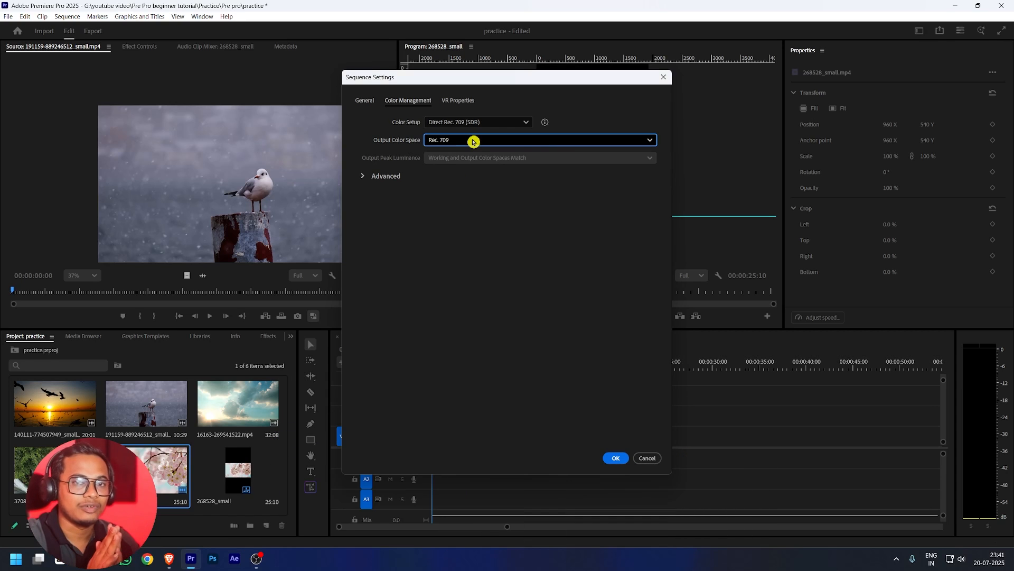
left_click(473, 140)
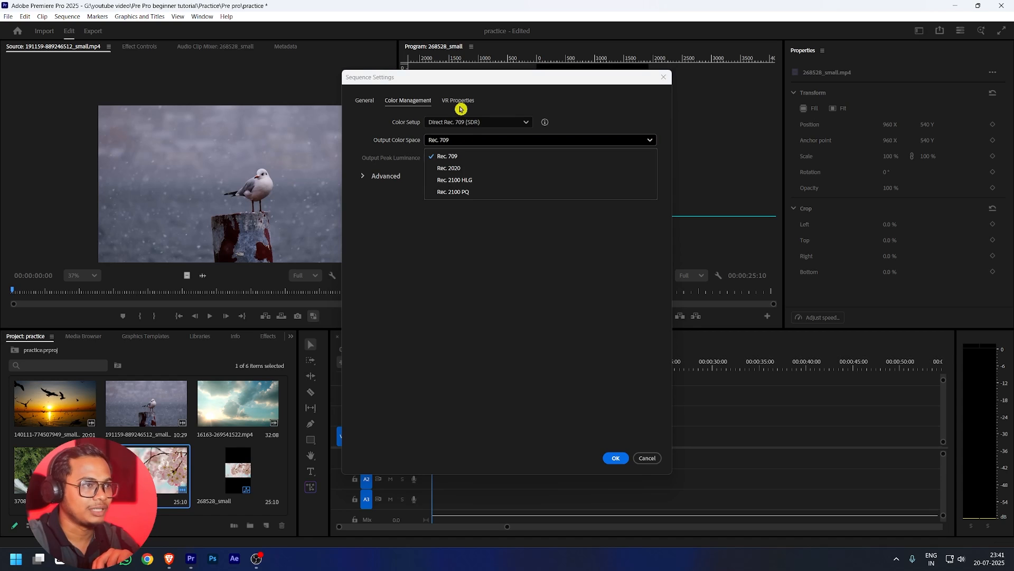
left_click(459, 102)
left_click(364, 100)
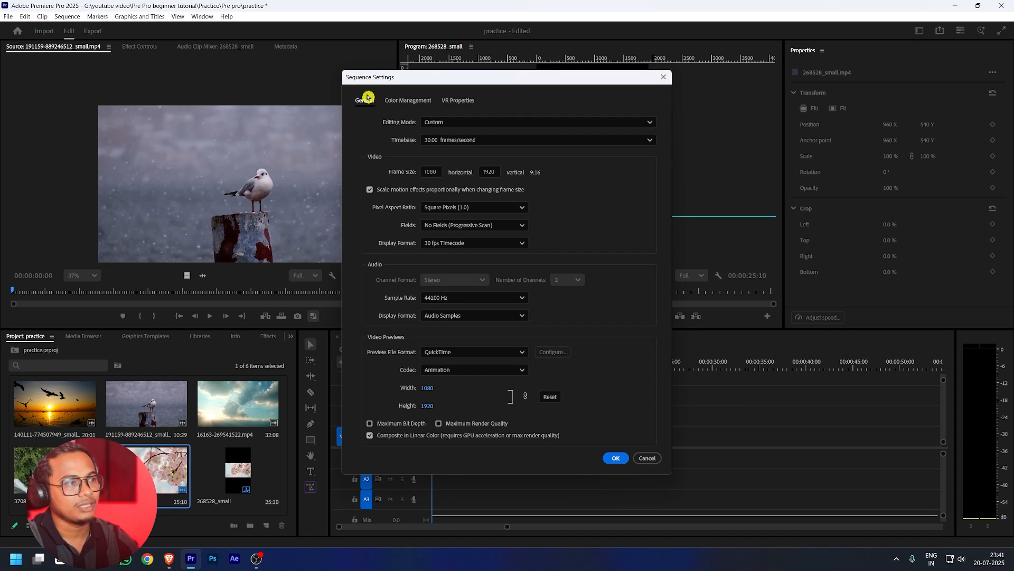
left_click(614, 458)
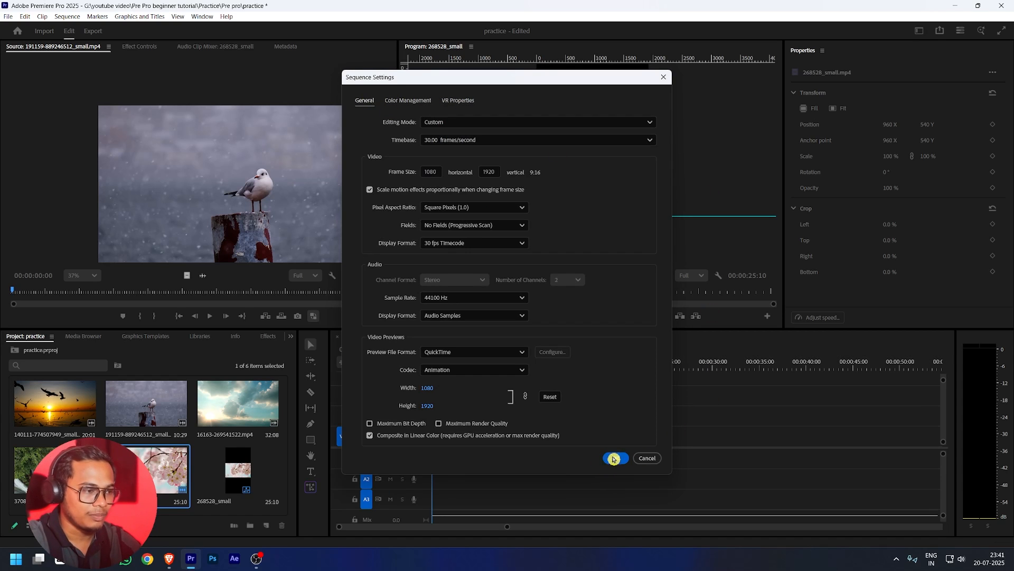
Select the 268528_small.mp4 clip on video track V1 and reopen the sequence settings
left_click(517, 433)
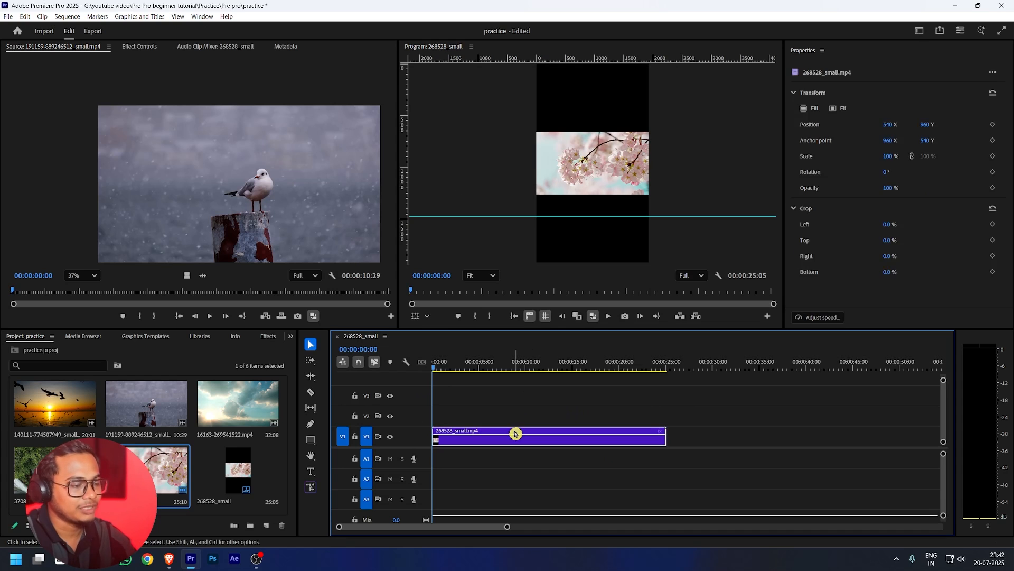
left_click(68, 17)
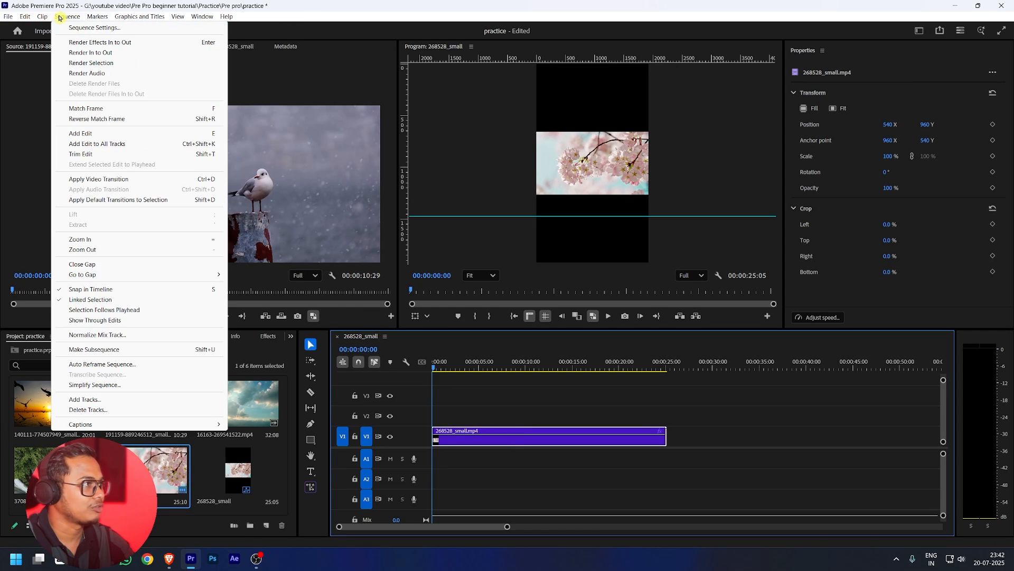
left_click(79, 28)
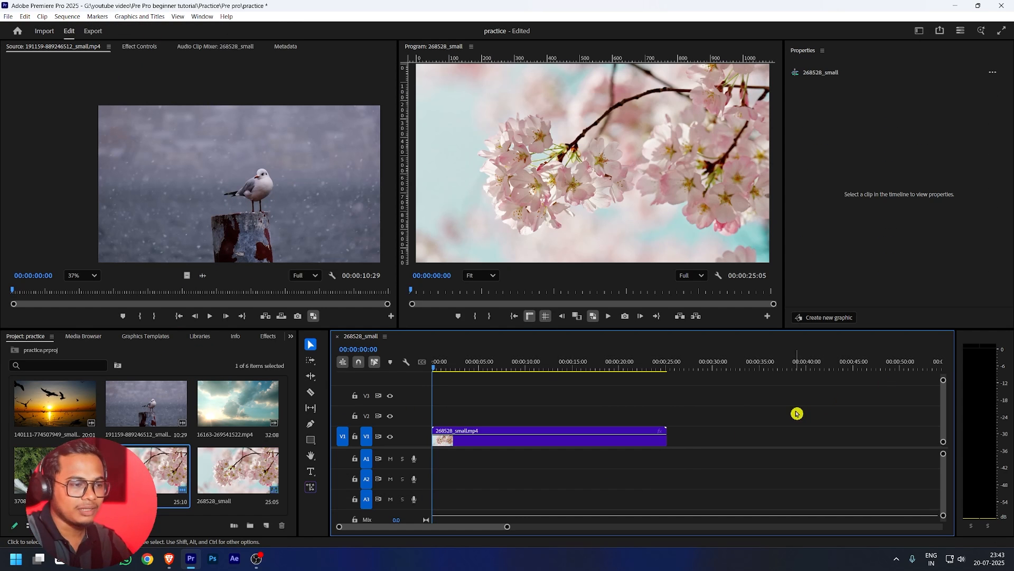
Move the playhead to 00:00:02:08 and switch video track V1's output off and back on
left_click(482, 445)
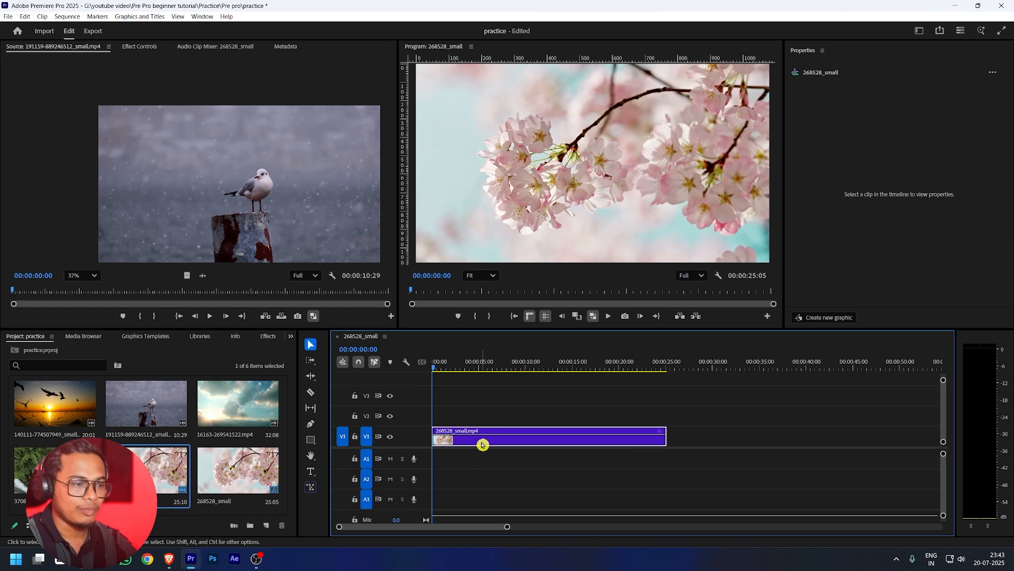
left_click(505, 402)
mouse_move(442, 367)
left_mouse_down()
mouse_move(424, 369)
mouse_move(450, 368)
mouse_move(423, 368)
mouse_move(501, 375)
mouse_move(437, 378)
mouse_move(456, 369)
left_mouse_up()
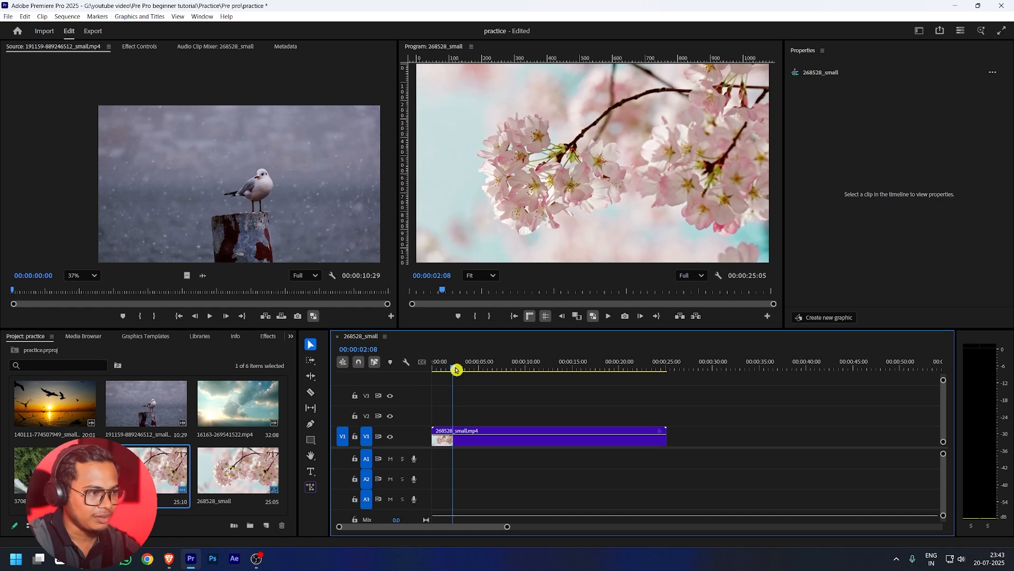
left_click(392, 439)
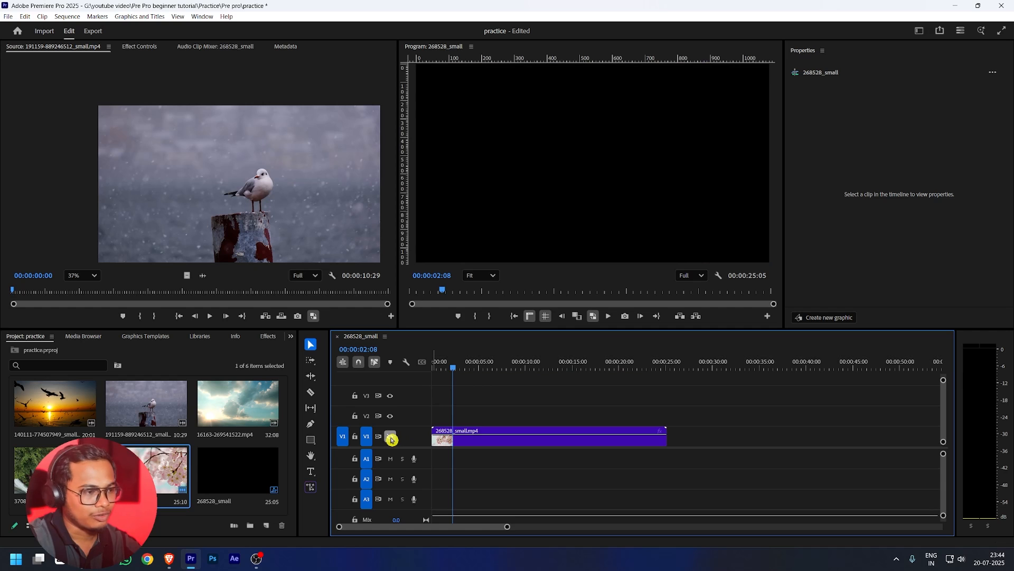
left_click(392, 439)
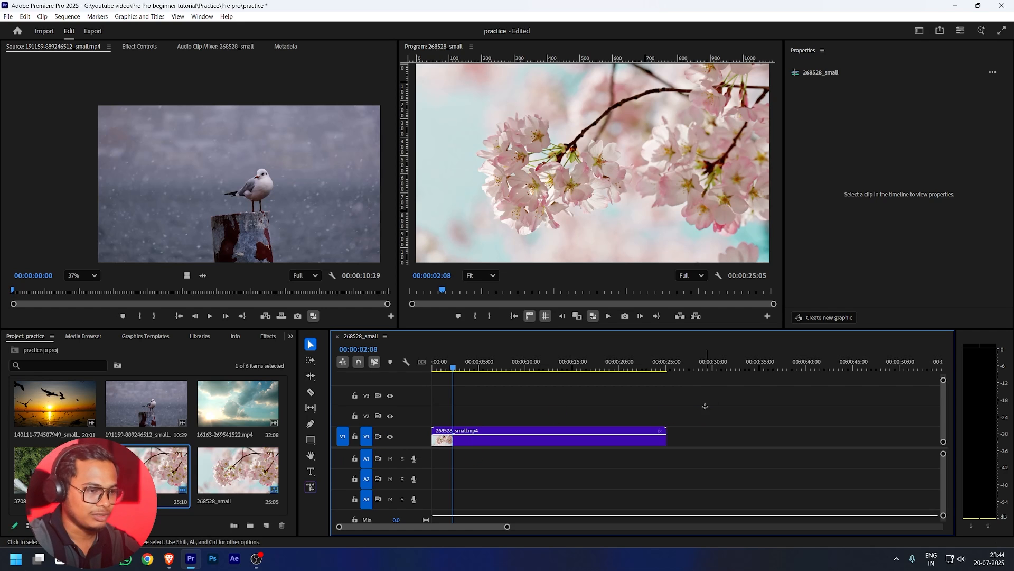
Lock video track V1, try to select and move its clip, and unlock the track
left_click(355, 437)
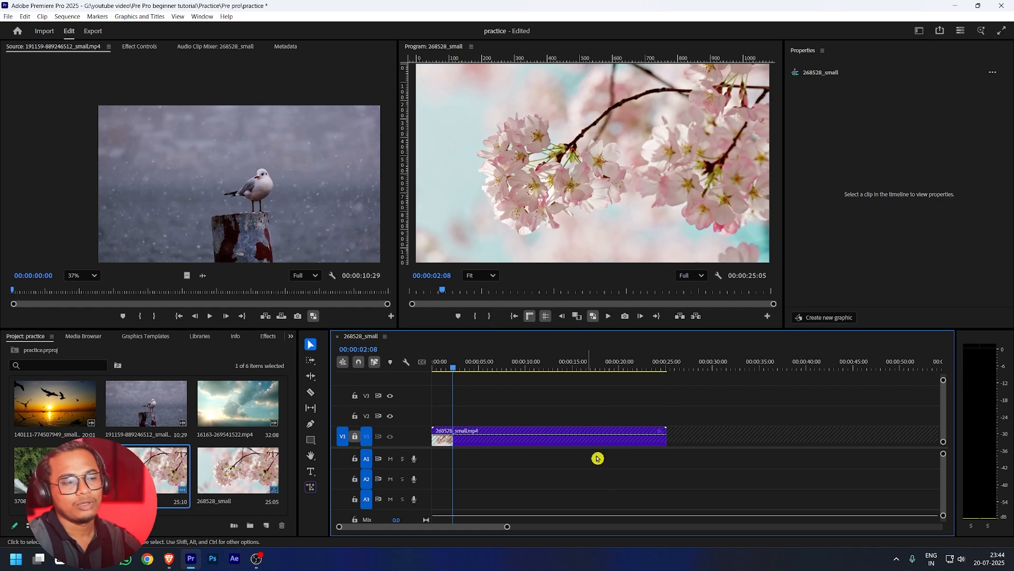
left_click_drag(639, 417, 541, 447)
left_click_drag(575, 439, 488, 479)
left_click(355, 437)
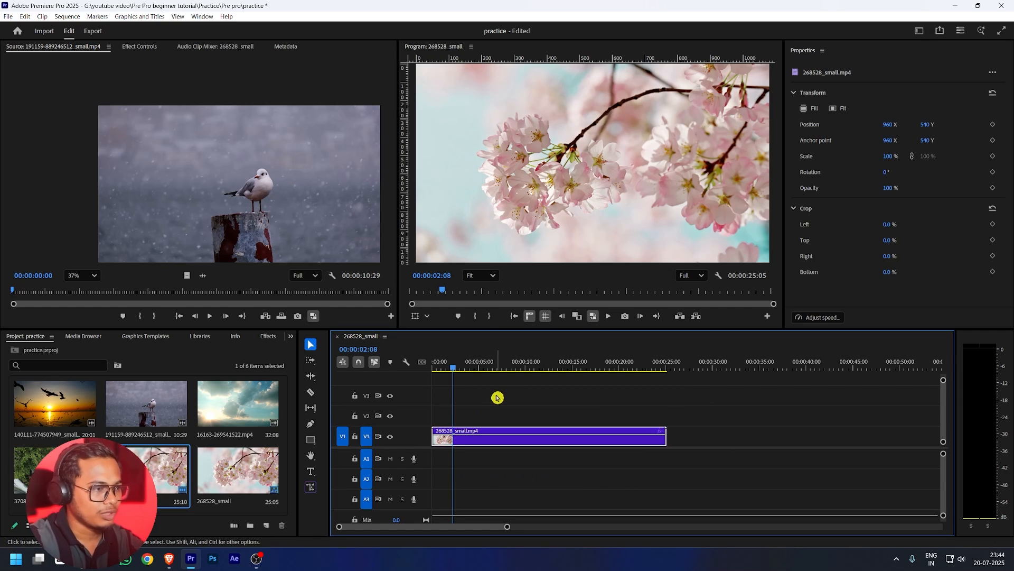
left_click(343, 363)
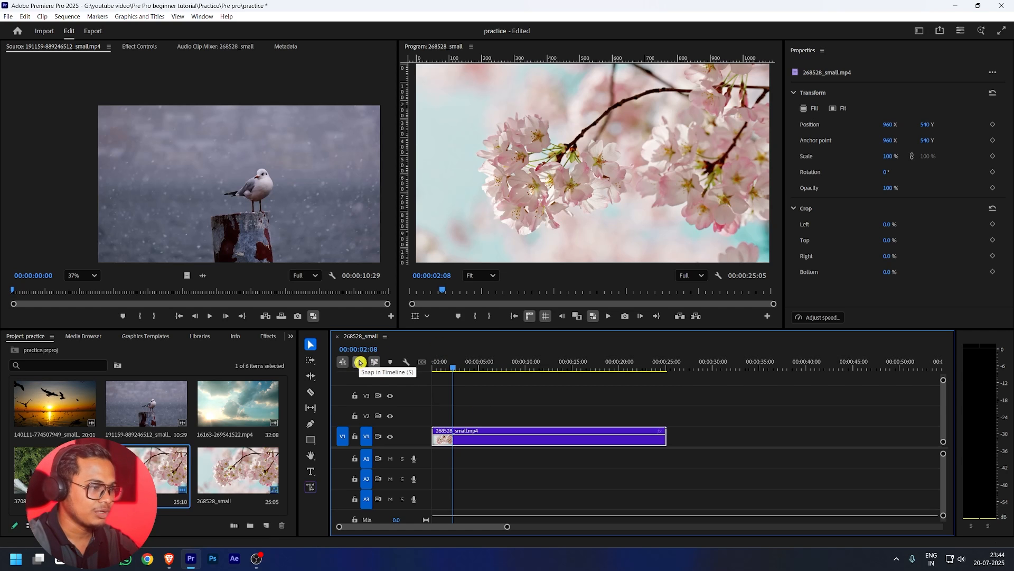
left_click_drag(37, 465, 694, 443)
scroll(559, 419, "down", 3)
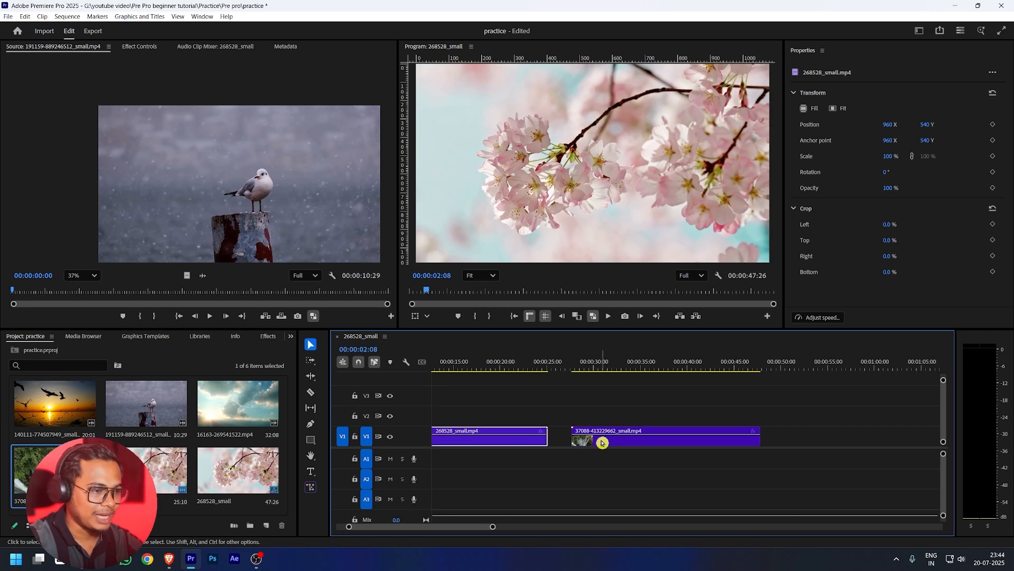
left_click_drag(602, 442, 638, 442)
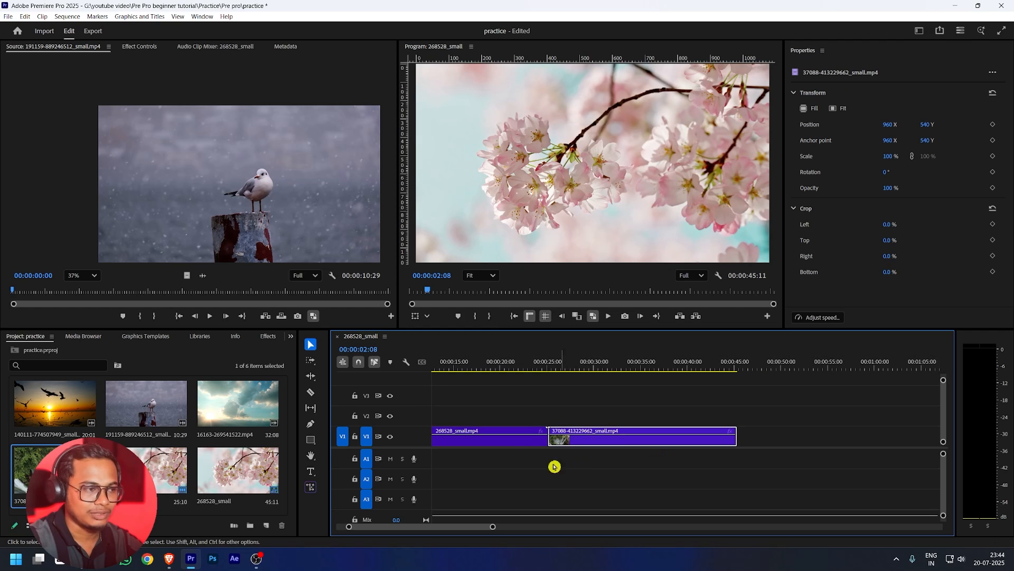
left_click(358, 362)
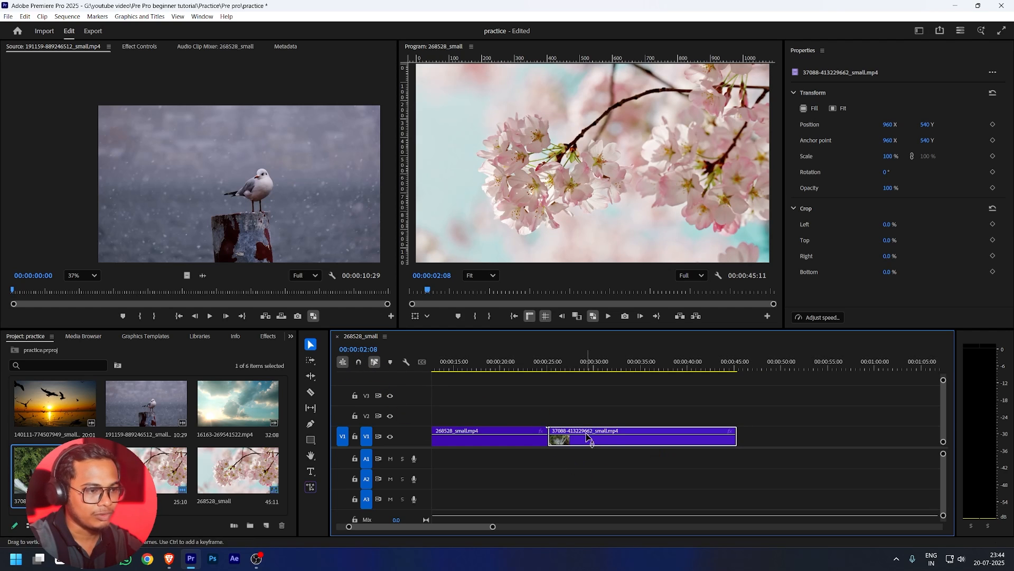
left_click_drag(588, 436, 610, 442)
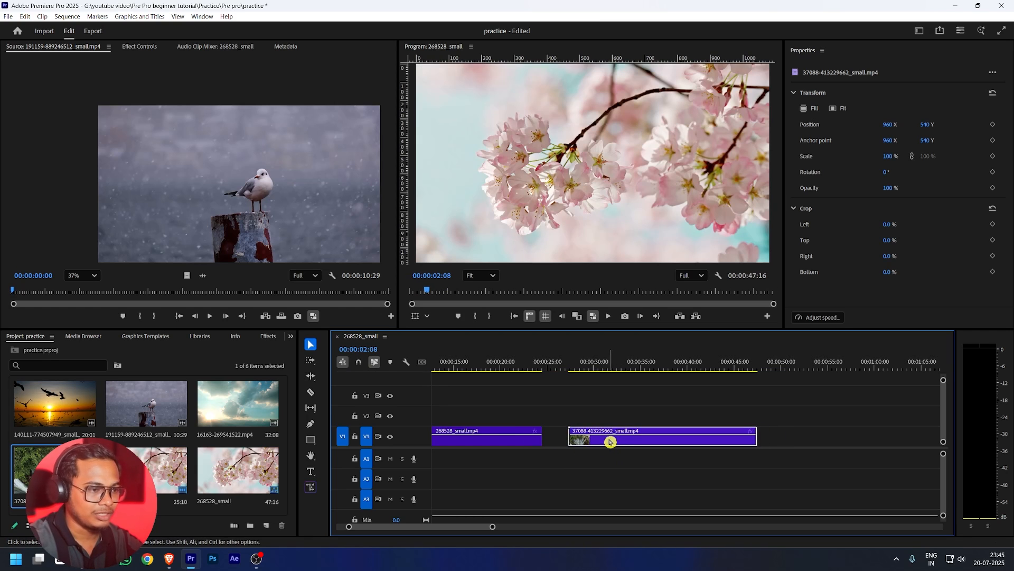
key("ctrl+z")
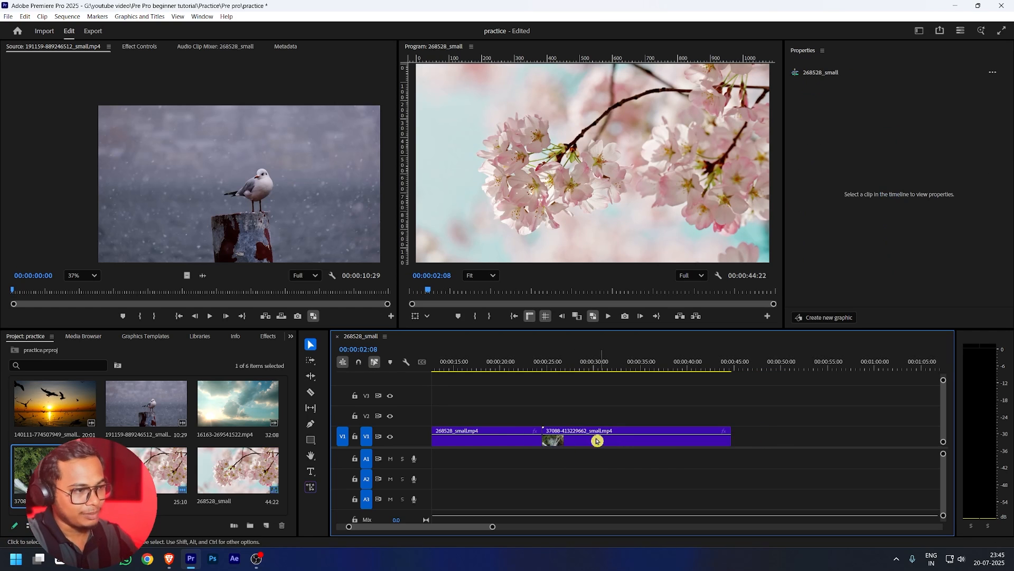
left_click(358, 365)
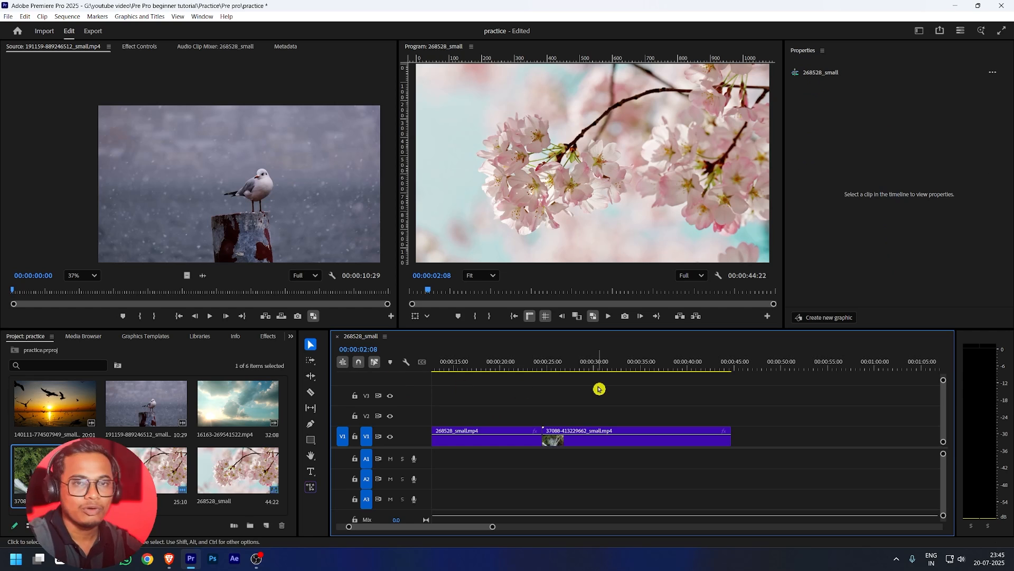
left_click(374, 362)
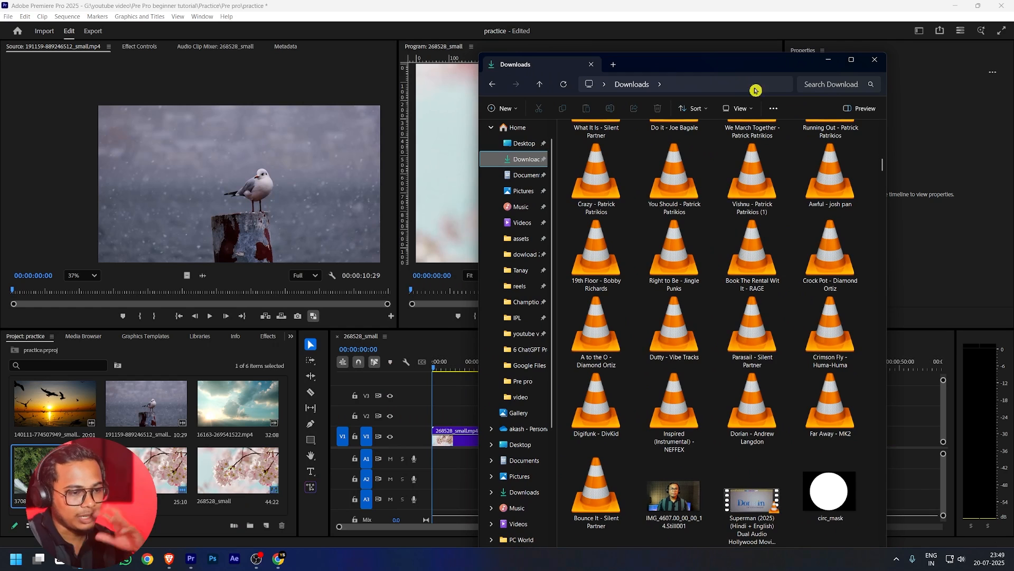
Add the "Inspired (Instrumental) - NEFFEX" track from the Downloads folder to audio track A1 at the start of the sequence
left_click_drag(677, 438, 694, 411)
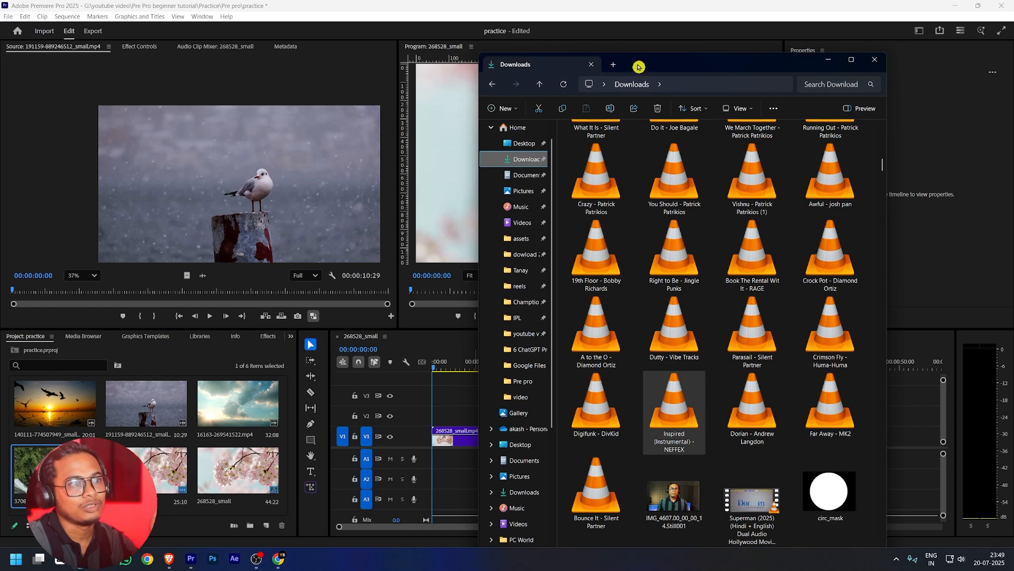
left_click_drag(639, 64, 149, 39)
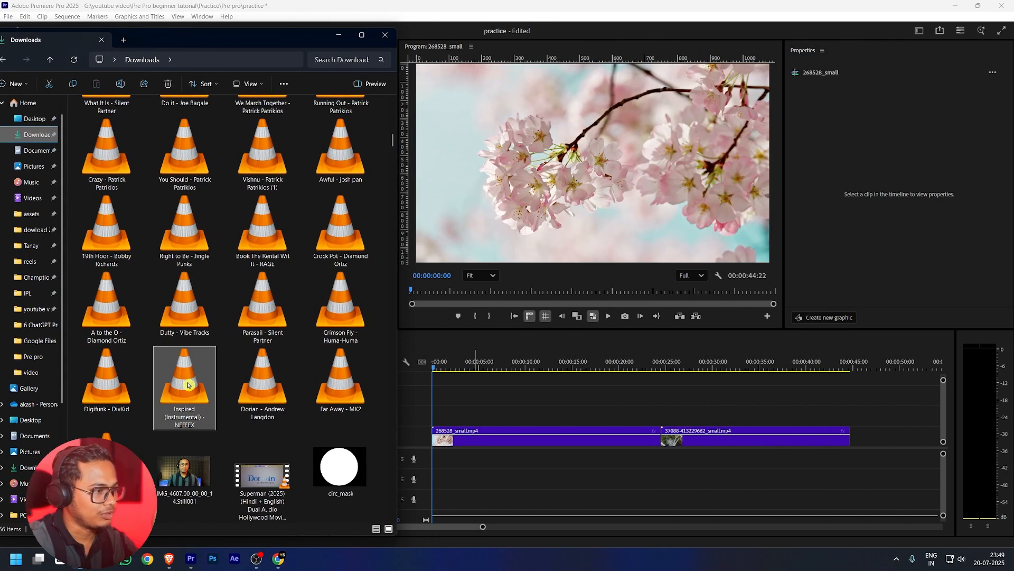
left_click_drag(188, 384, 615, 434)
left_click_drag(470, 472, 430, 459)
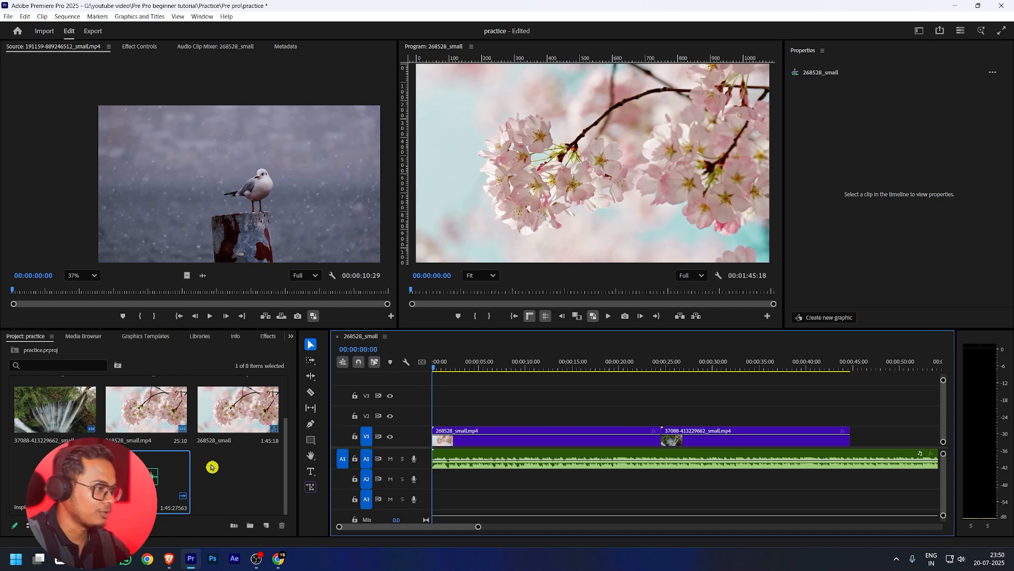
scroll(185, 430, "up", 2)
scroll(194, 418, "down", 2)
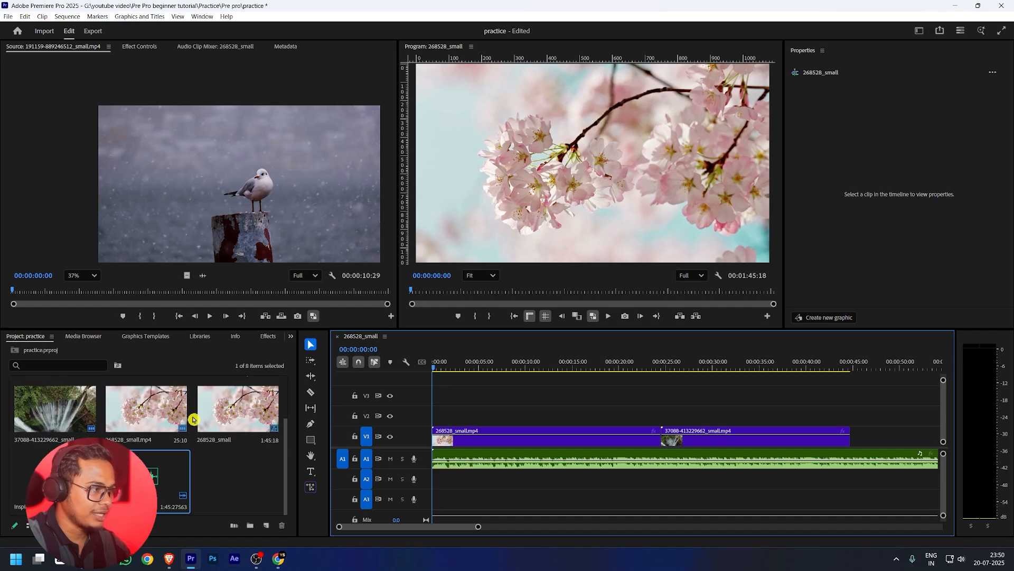
Browse the contents of the F: drive in the Media Browser and close the Media Browser panel
left_click(84, 338)
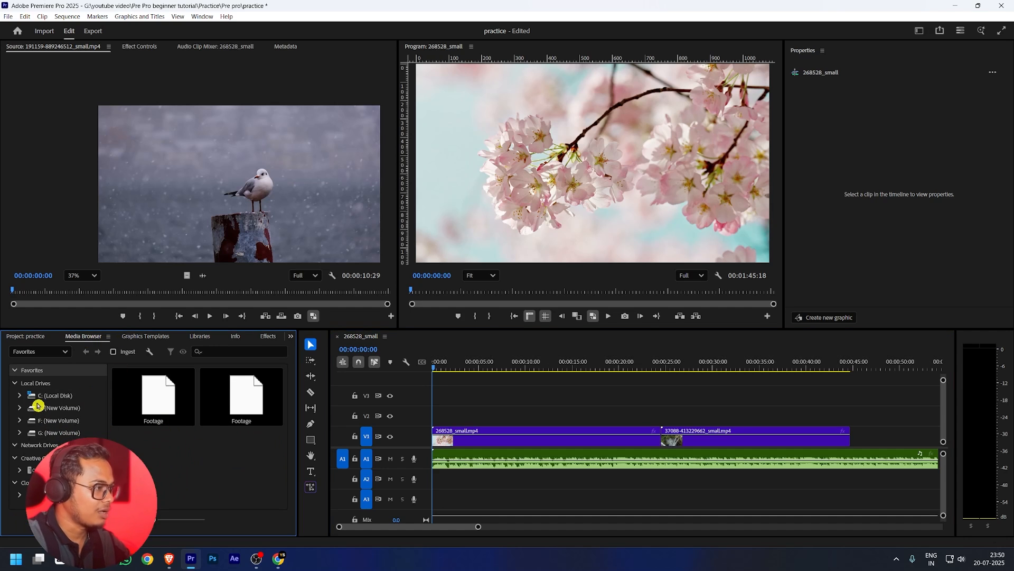
left_click(60, 422)
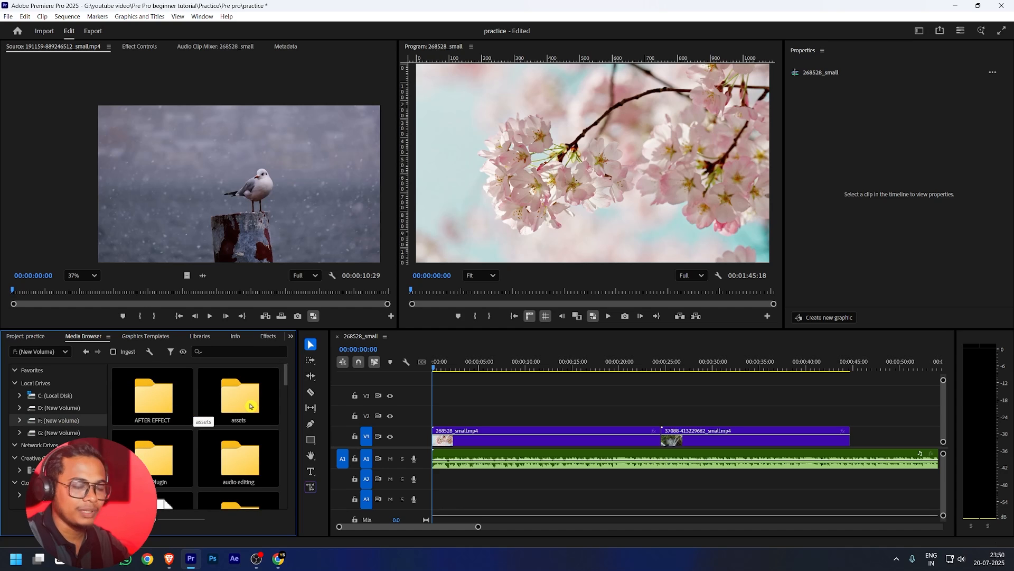
left_click(108, 338)
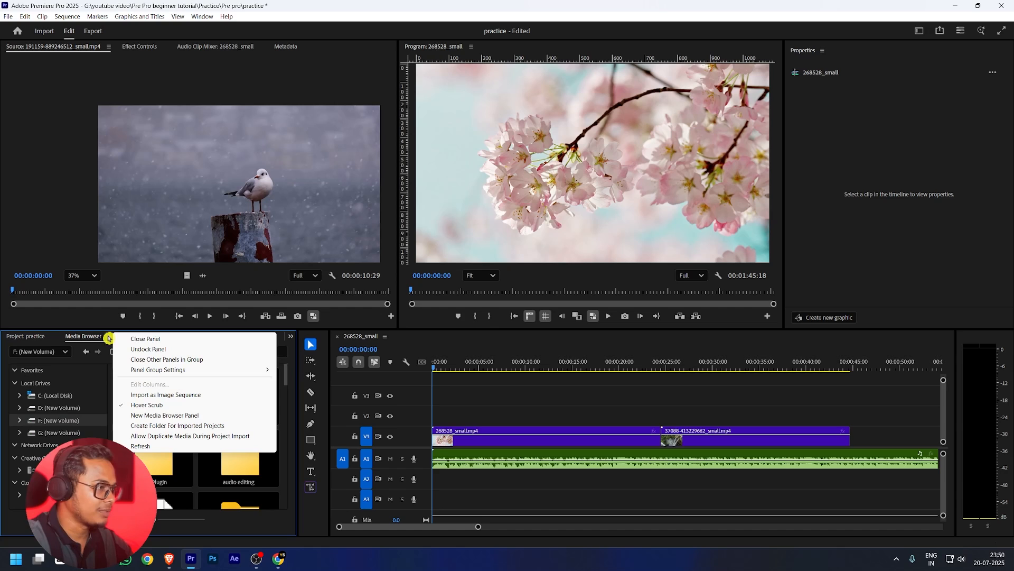
left_click(142, 341)
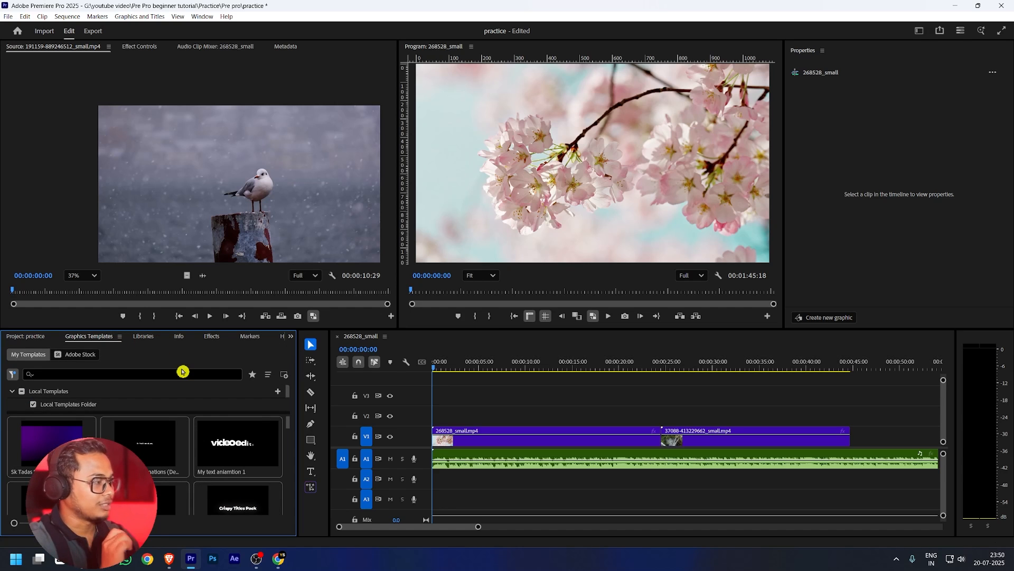
Restore the closed Media Browser panel to the workspace and close it again
left_click(197, 17)
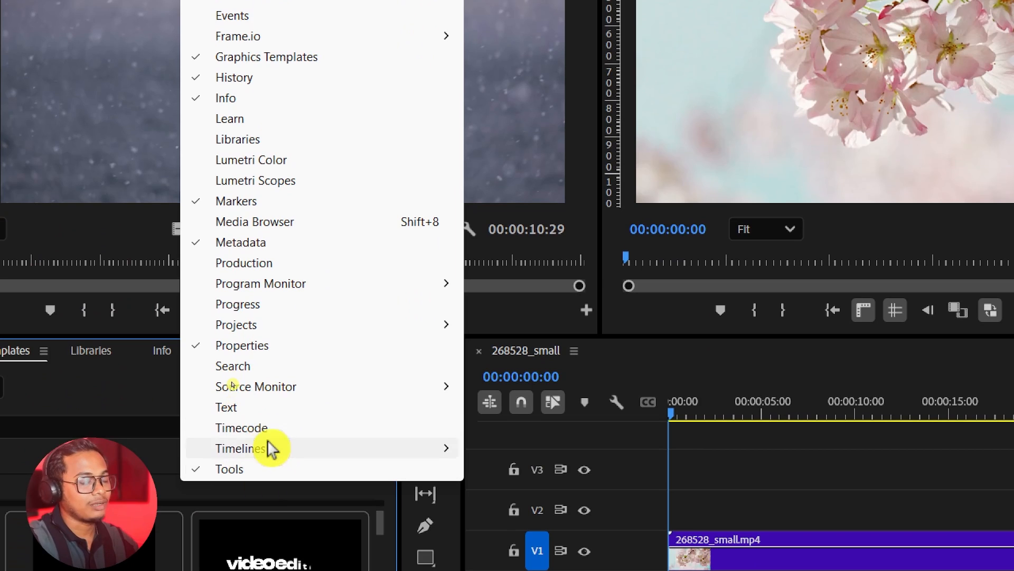
mouse_move(270, 450)
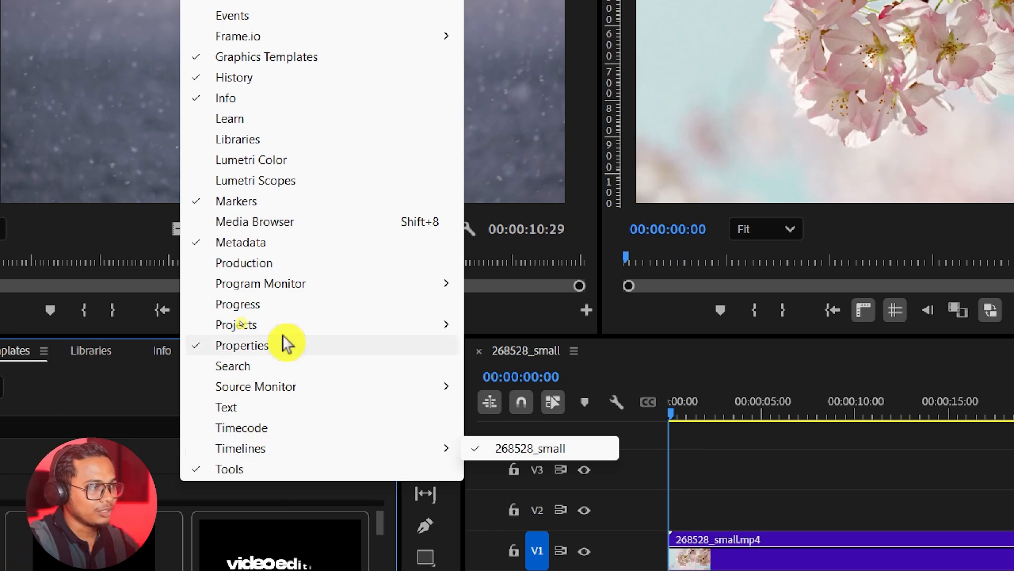
left_click(272, 222)
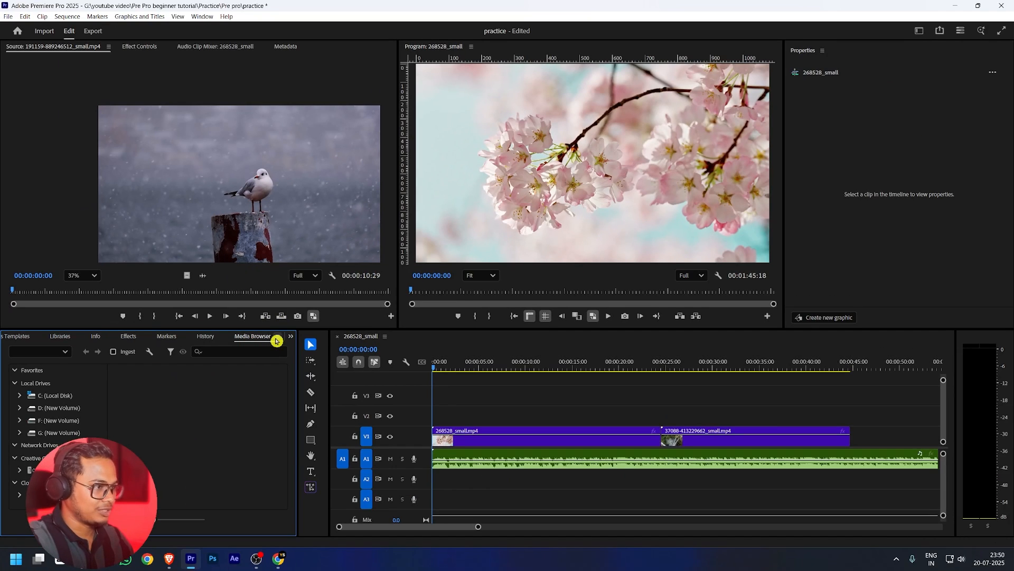
left_click(277, 336)
left_click(298, 339)
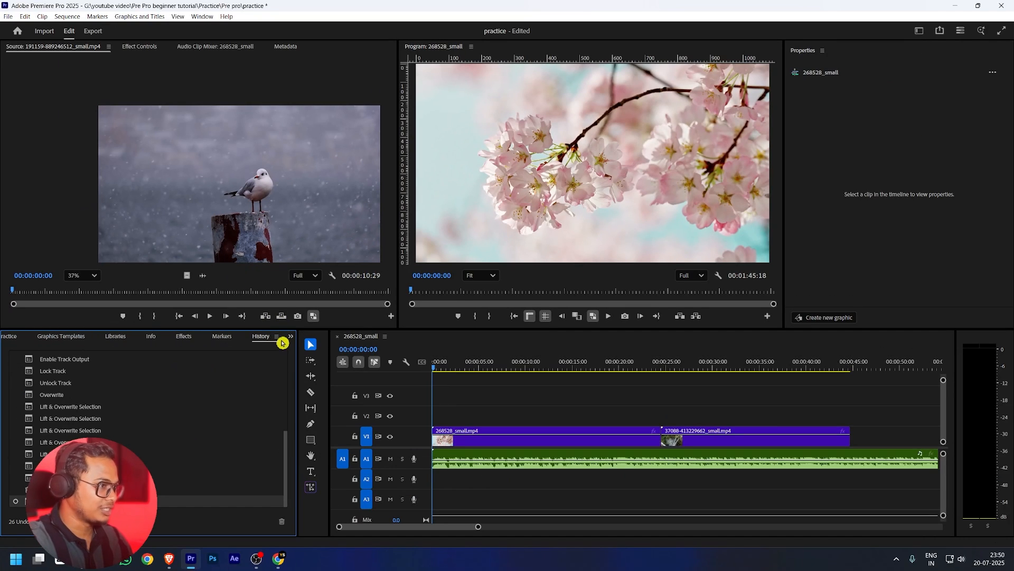
Close the History panel
left_click(279, 339)
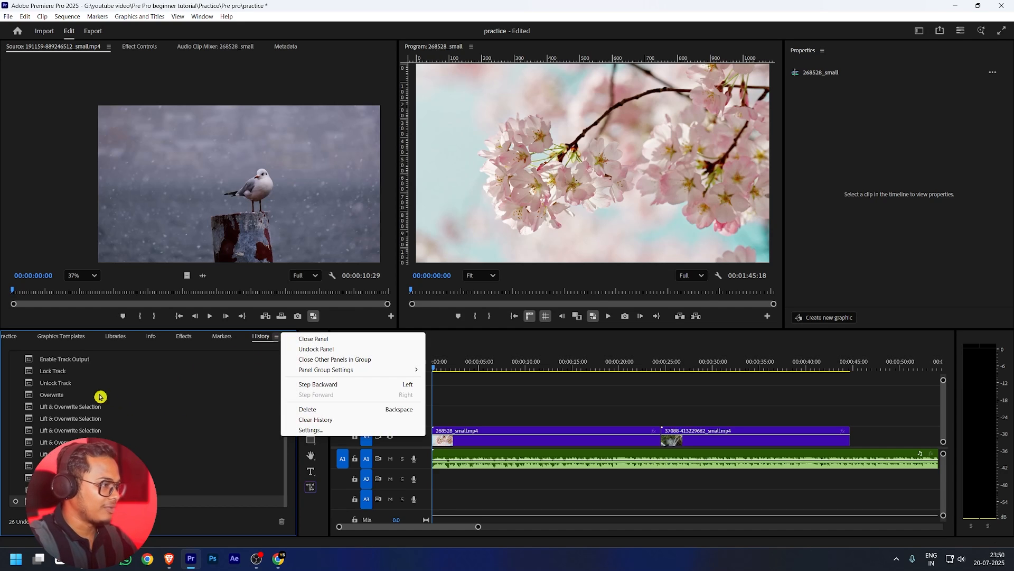
left_click(332, 342)
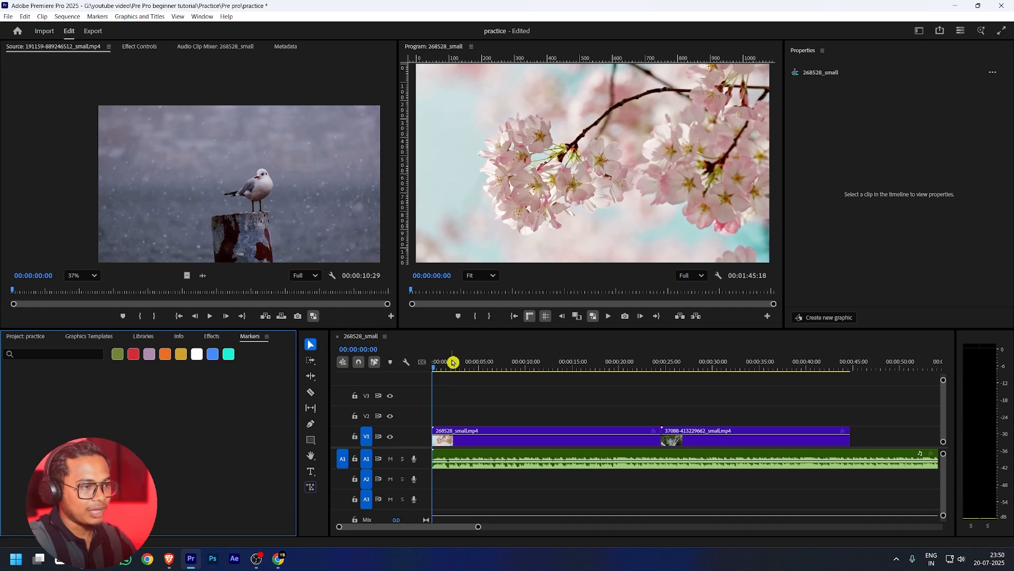
Add sequence markers at 00:00:05:01 and 00:00:10:05
left_click_drag(442, 362, 480, 365)
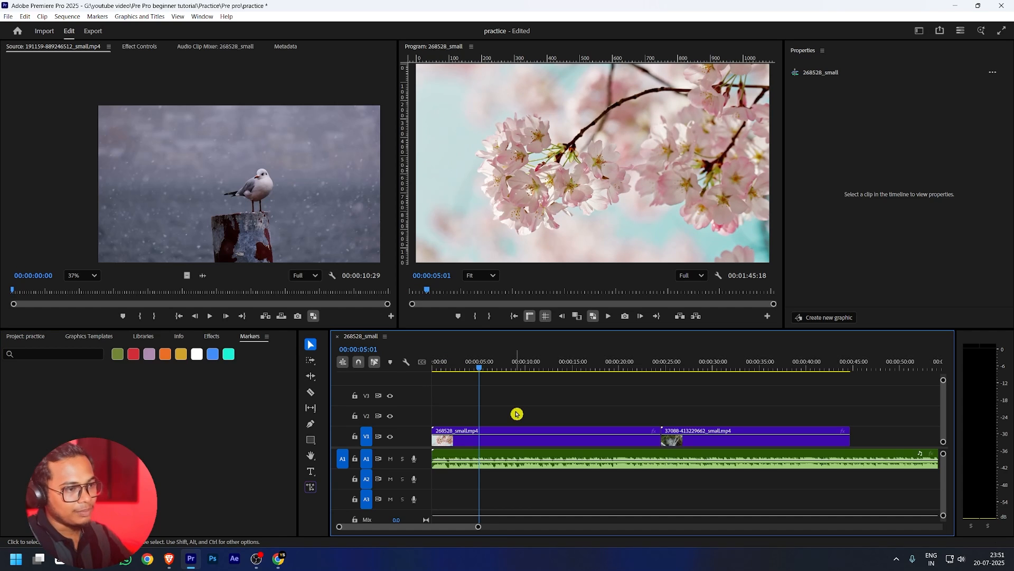
key("m")
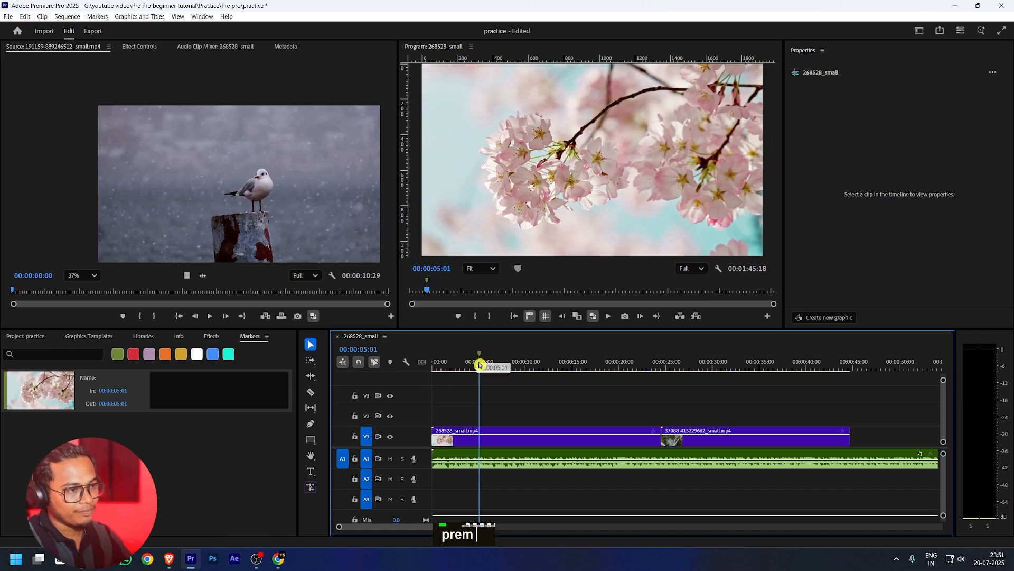
left_click_drag(480, 364, 527, 364)
key("m")
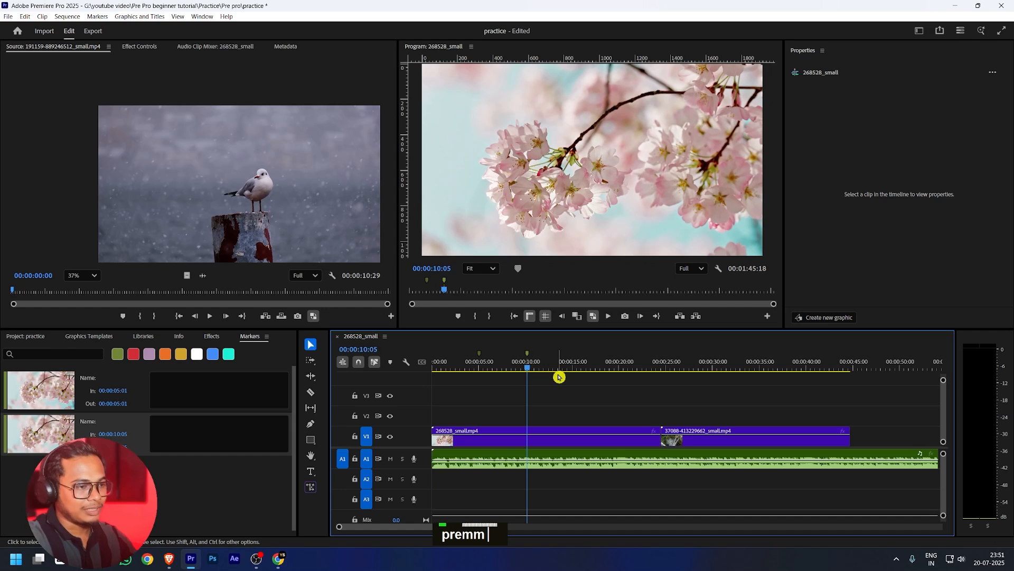
Name the marker at 00:00:10:05 "clips", colour it cyan and set its duration to 00:00:09:08
type("mm")
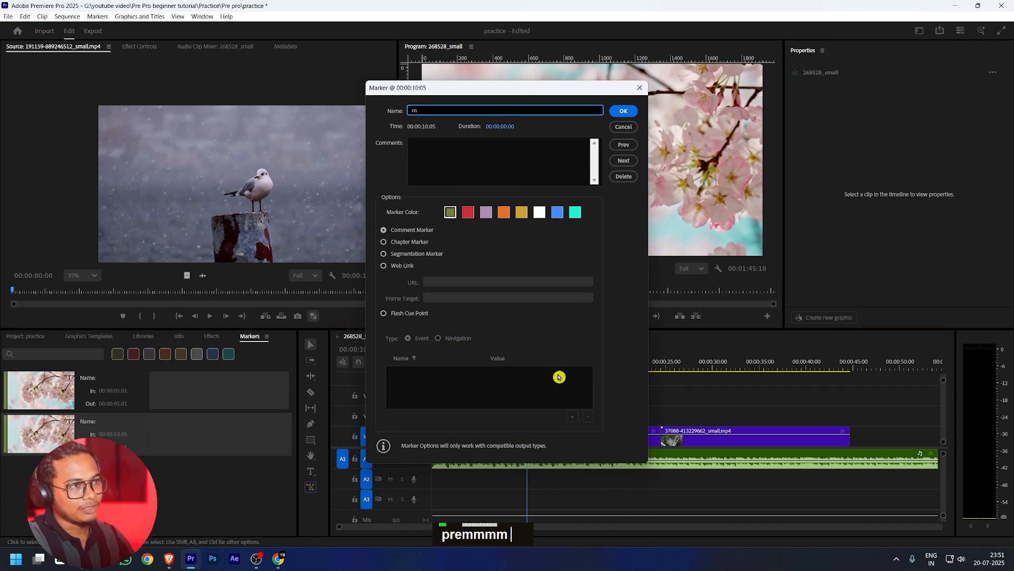
key("BackSpace")
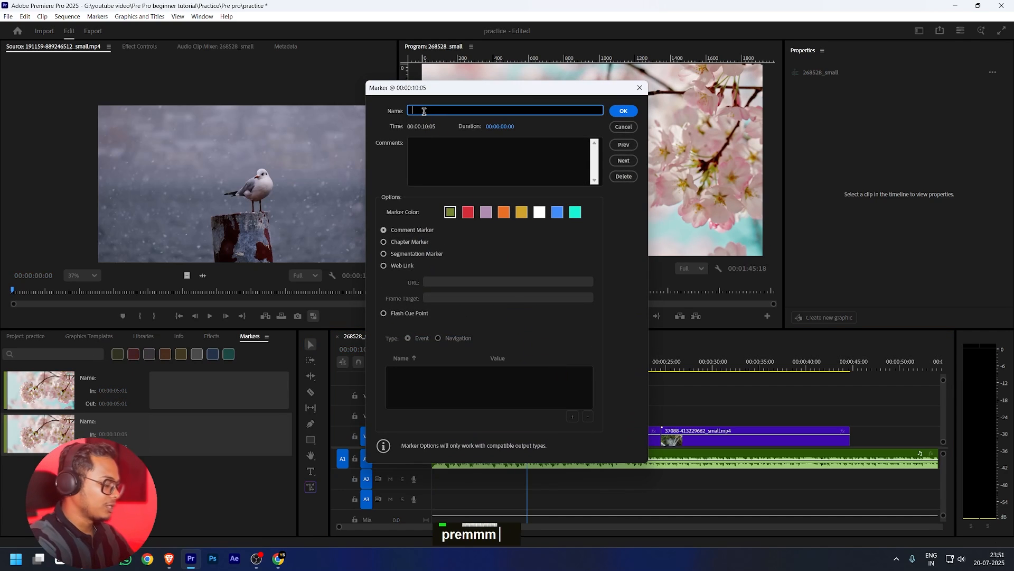
type("clipos")
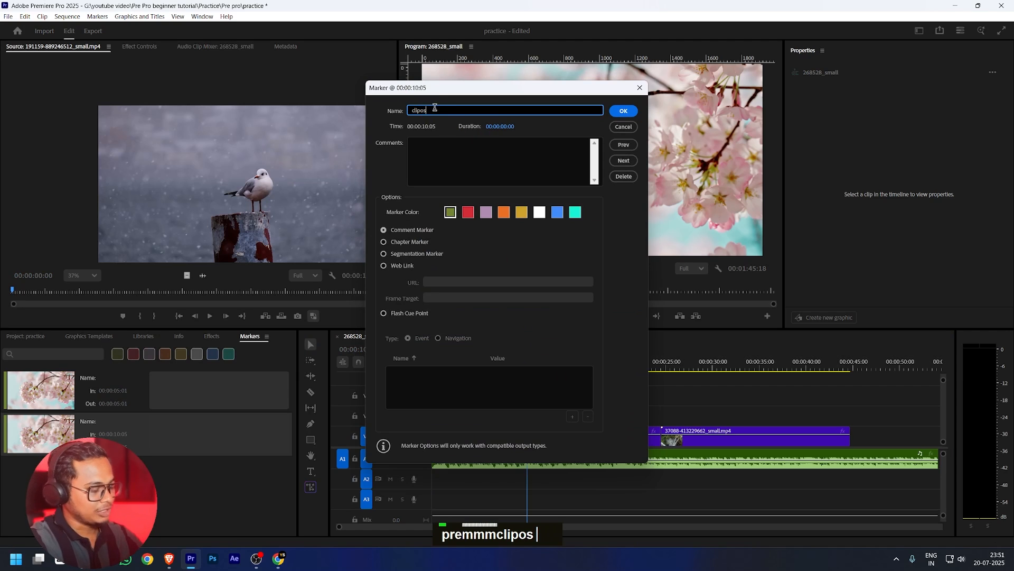
key("BackSpace")
key("BackSpace")
type("s")
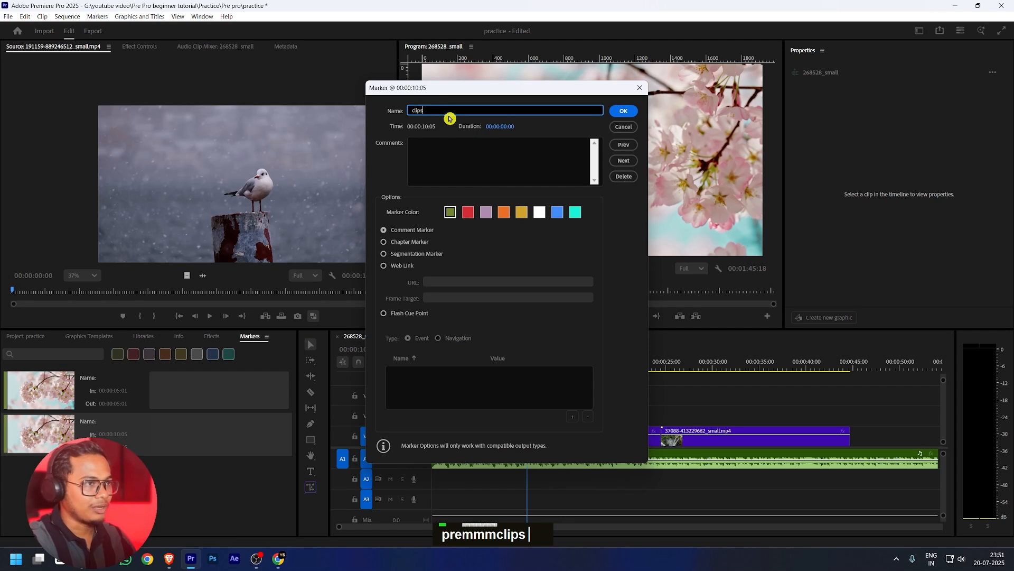
left_click(468, 212)
left_click(575, 212)
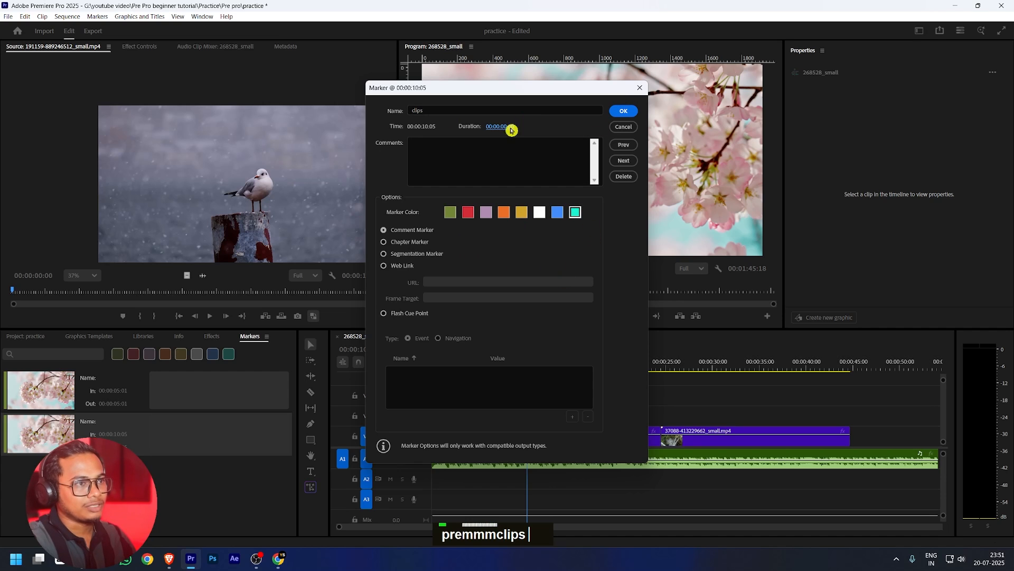
left_click_drag(511, 130, 651, 131)
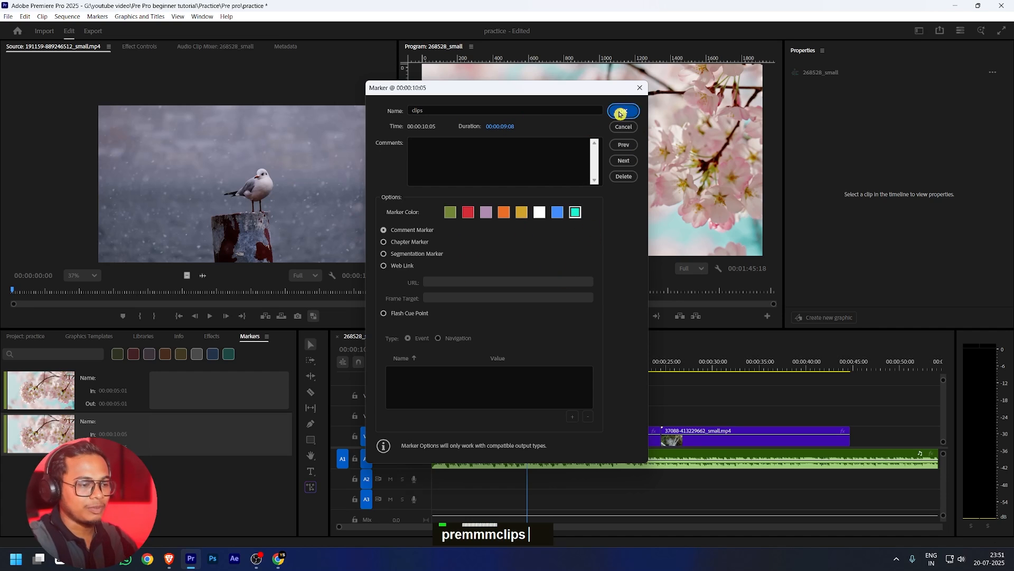
left_click(620, 112)
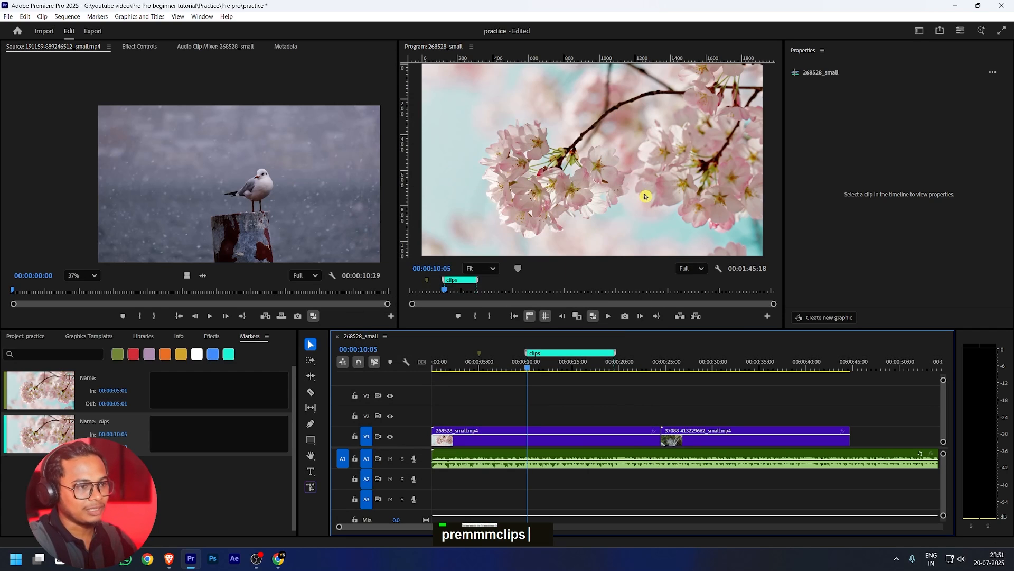
Clear all markers from the sequence
right_click(607, 356)
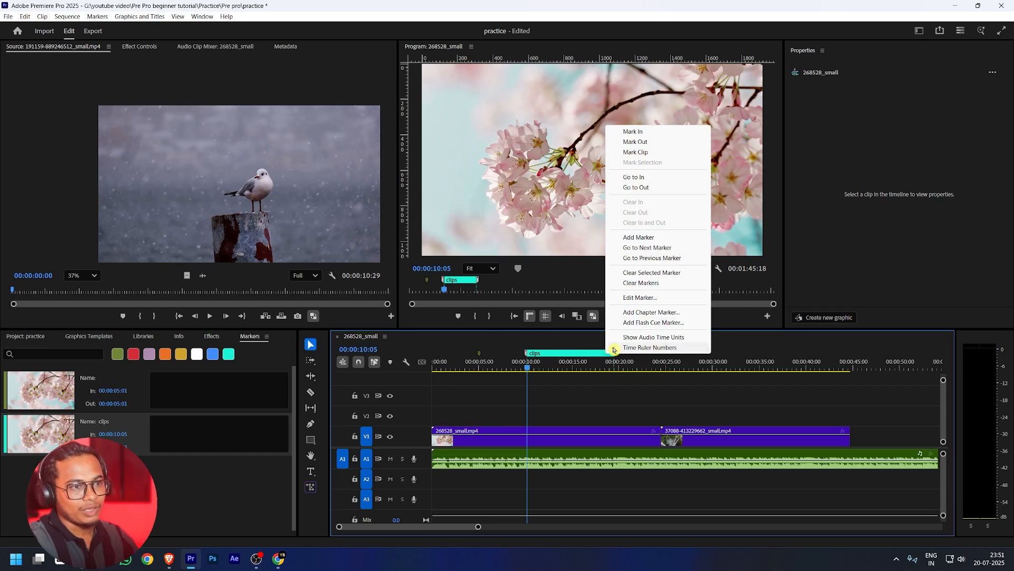
left_click(653, 284)
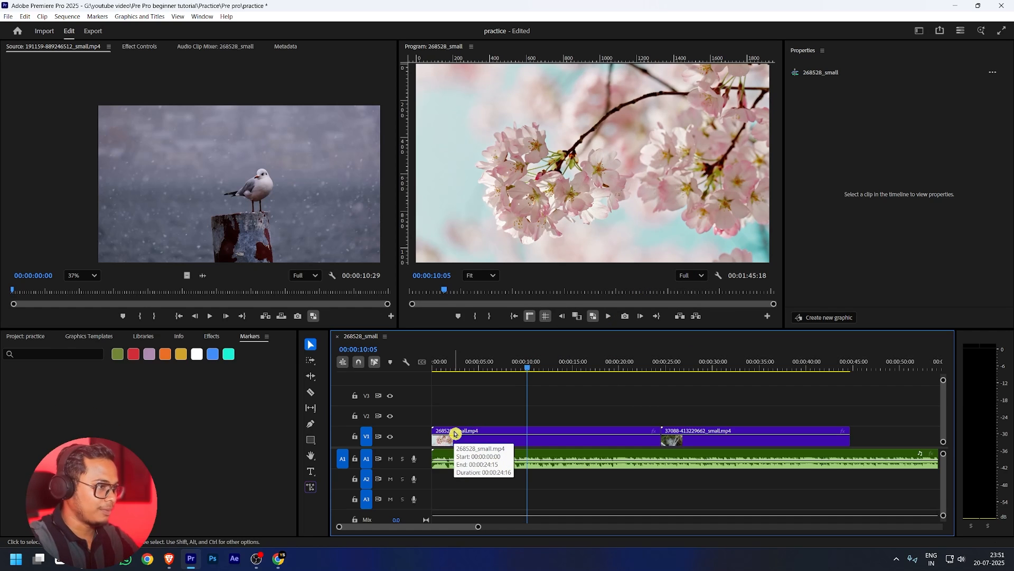
Close the Markers, Info and Libraries panels, keeping Project, Graphics Templates and Effects in the group
left_click(266, 336)
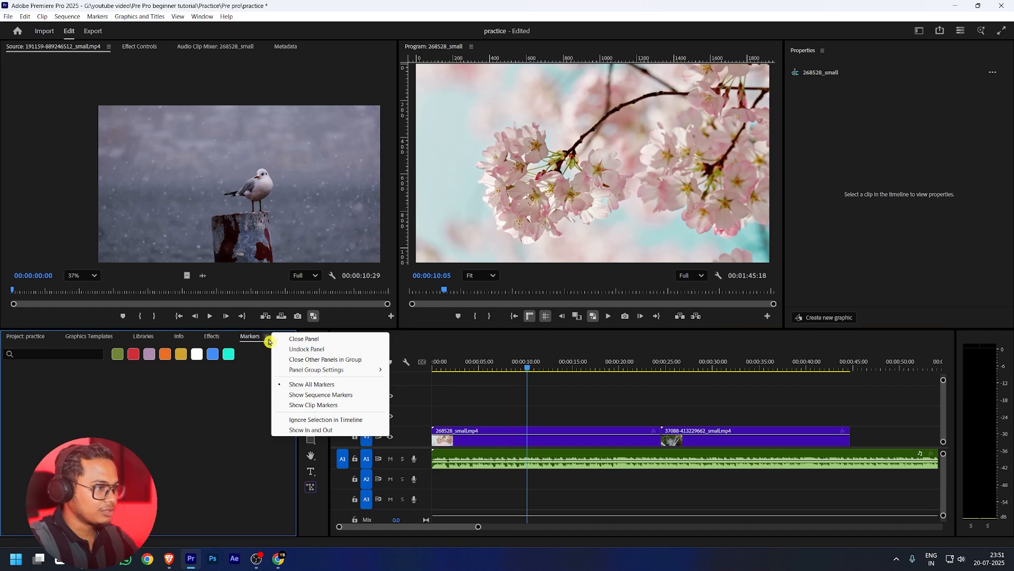
left_click(318, 344)
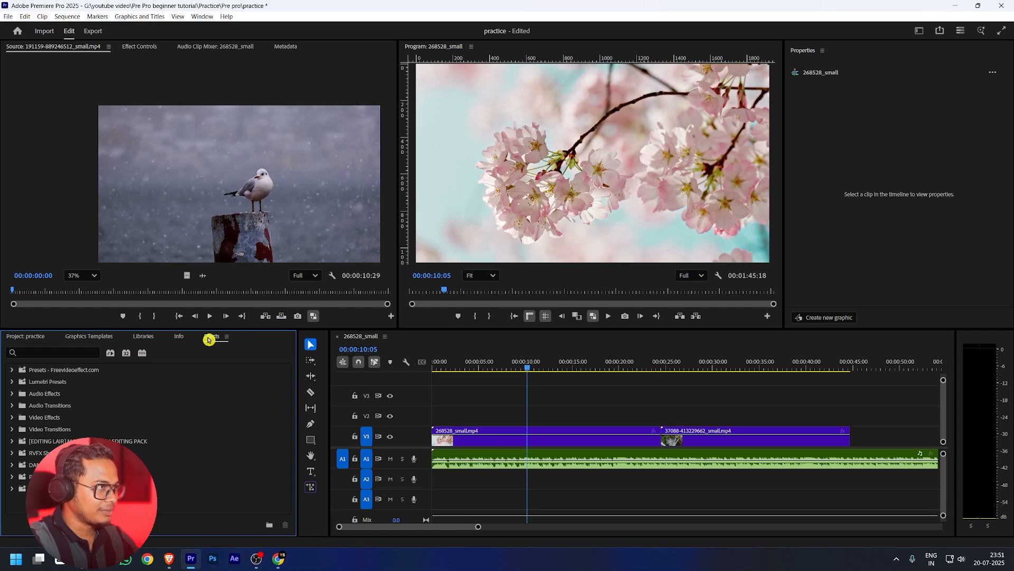
left_click(180, 338)
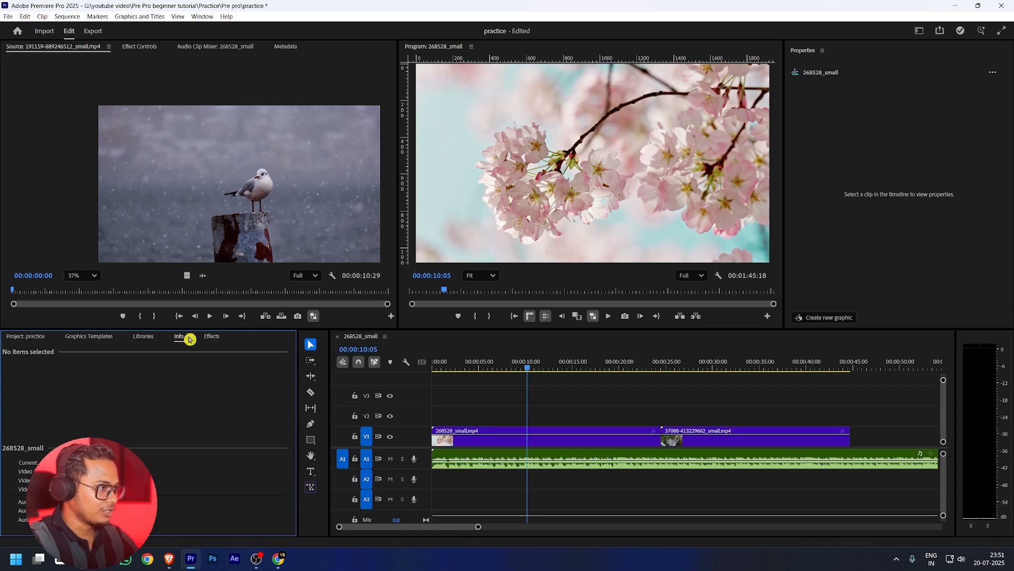
left_click(189, 337)
left_click(229, 343)
left_click(143, 337)
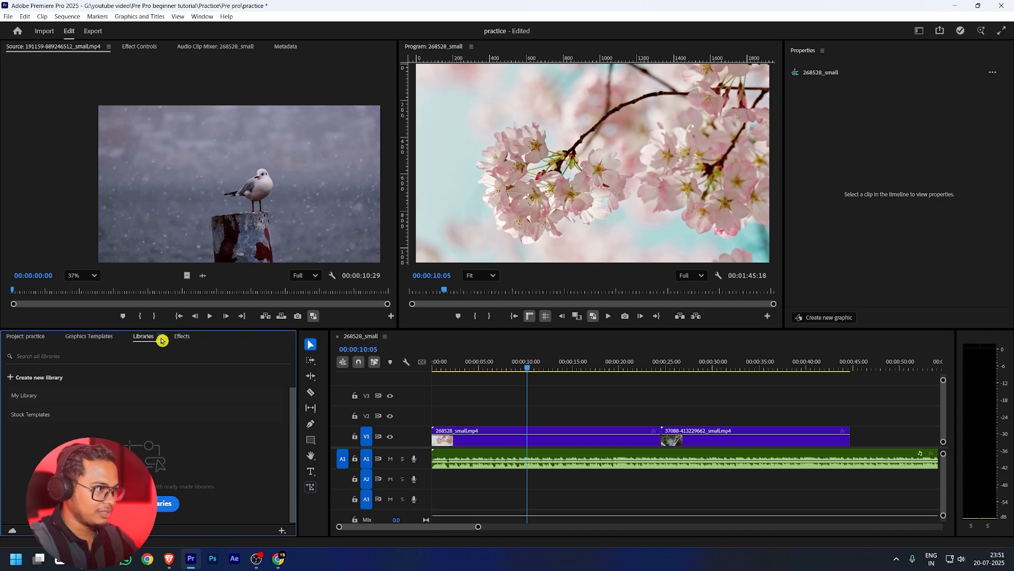
left_click(161, 340)
left_click(221, 342)
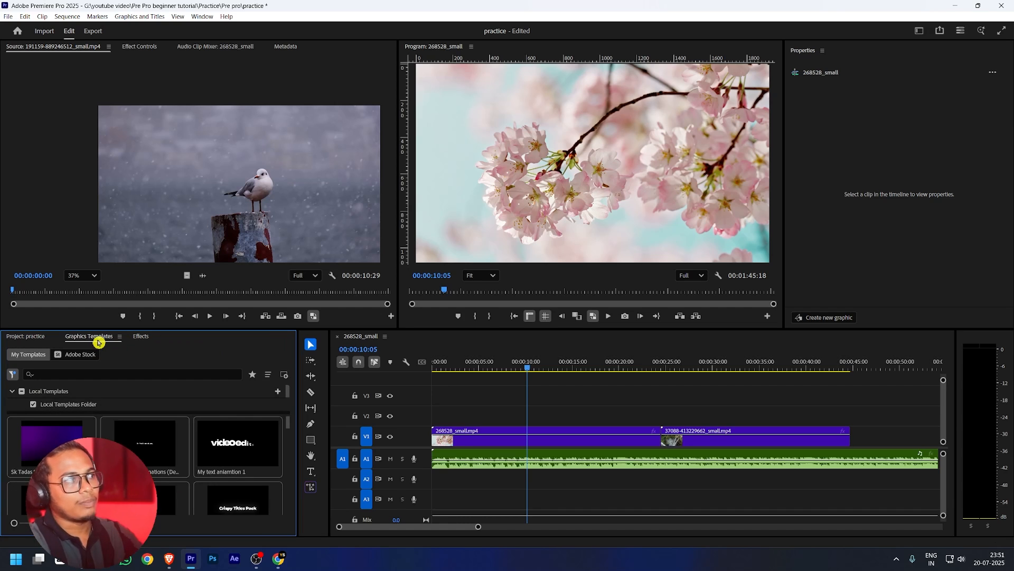
Make the project and timeline area taller beneath the monitors and show the project's media
left_click(202, 17)
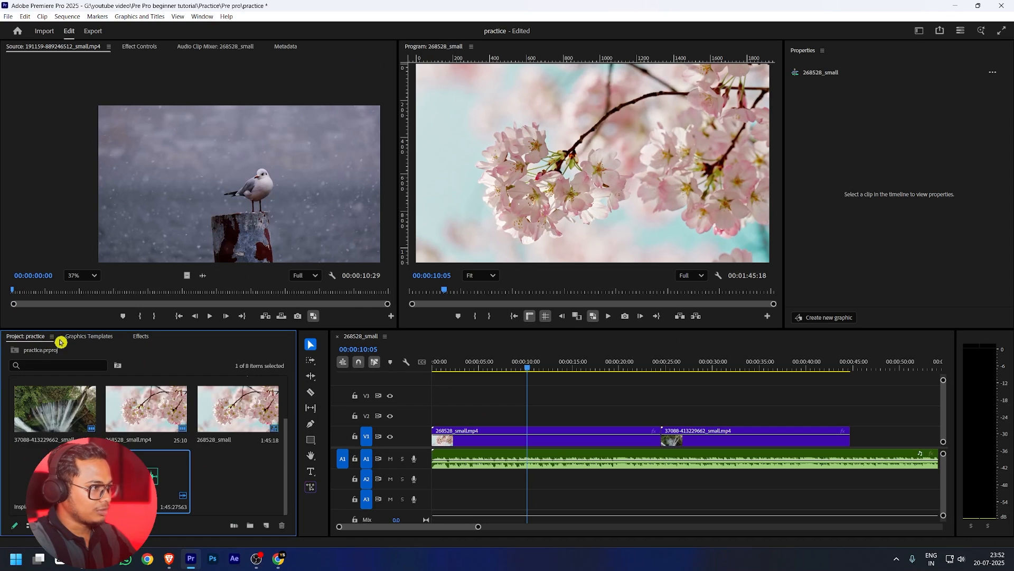
left_click(10, 324)
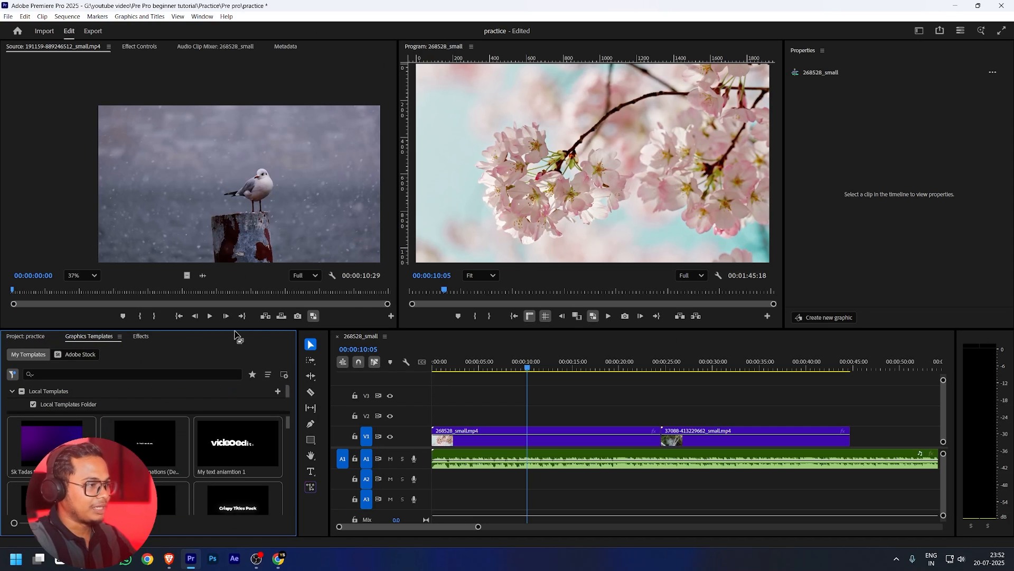
left_click_drag(260, 329, 273, 290)
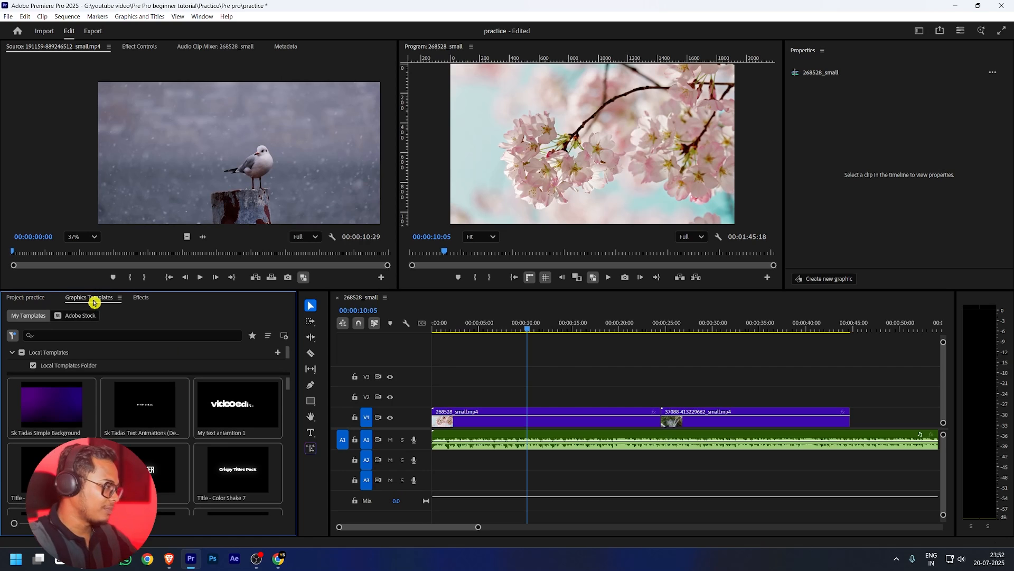
left_click(25, 299)
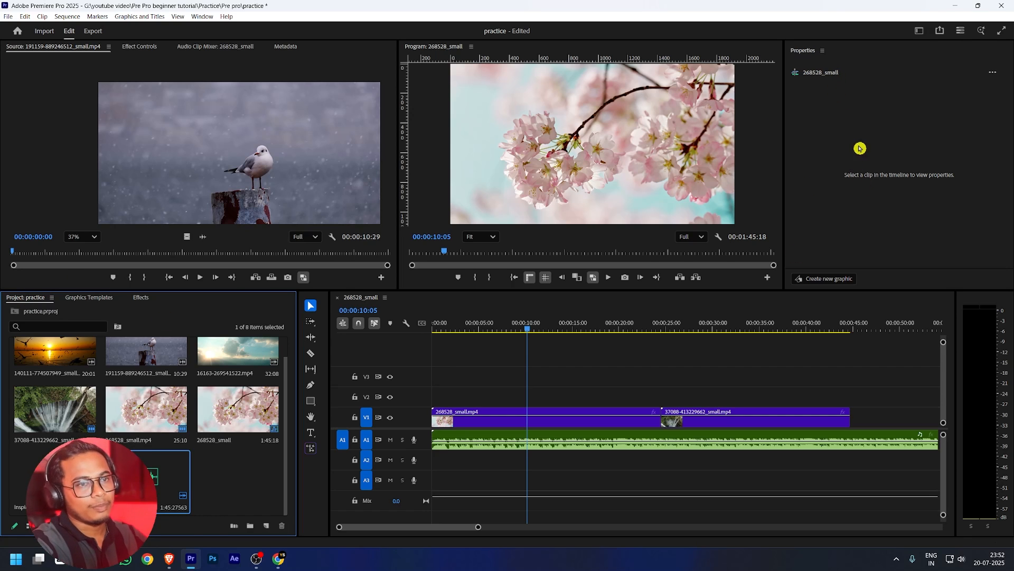
Widen the Properties panel and set the 268528_small.mp4 clip's vertical position to 495
left_click(547, 424)
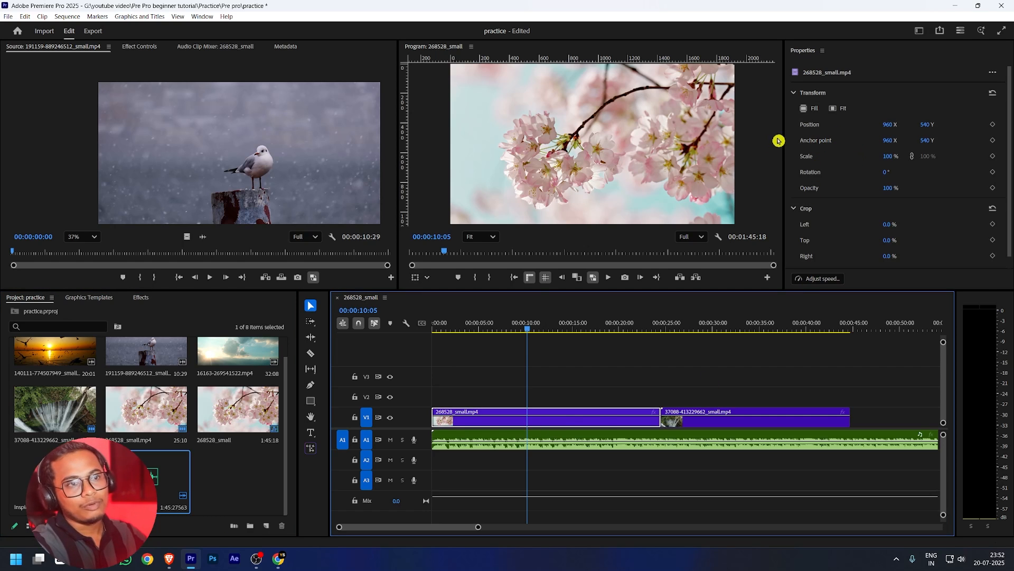
left_click_drag(784, 139, 686, 149)
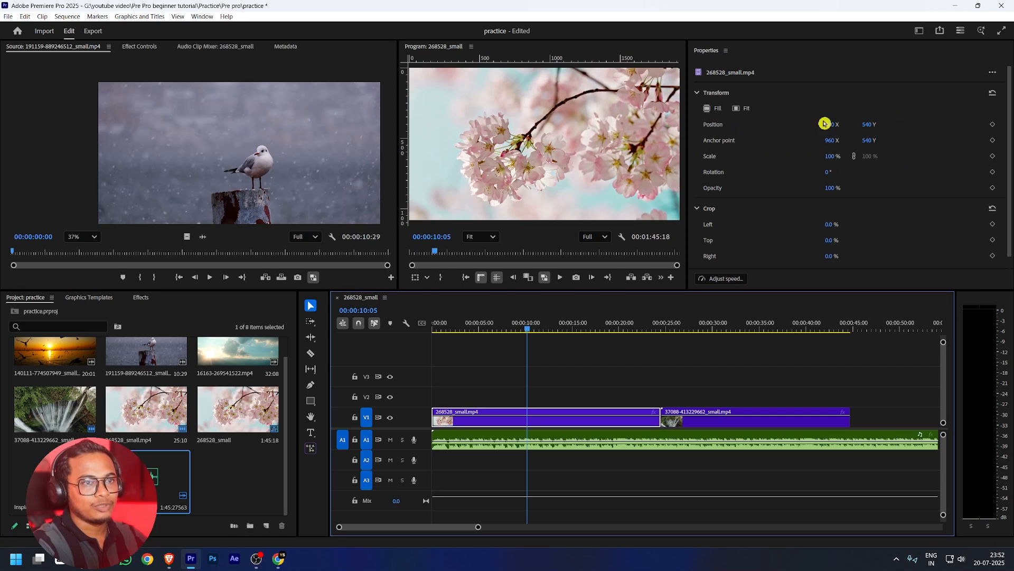
left_click_drag(865, 124, 831, 151)
Resize the panel groups for a larger Program monitor and wider timeline, and place Effect Controls first in the Source group
left_click_drag(394, 161, 227, 162)
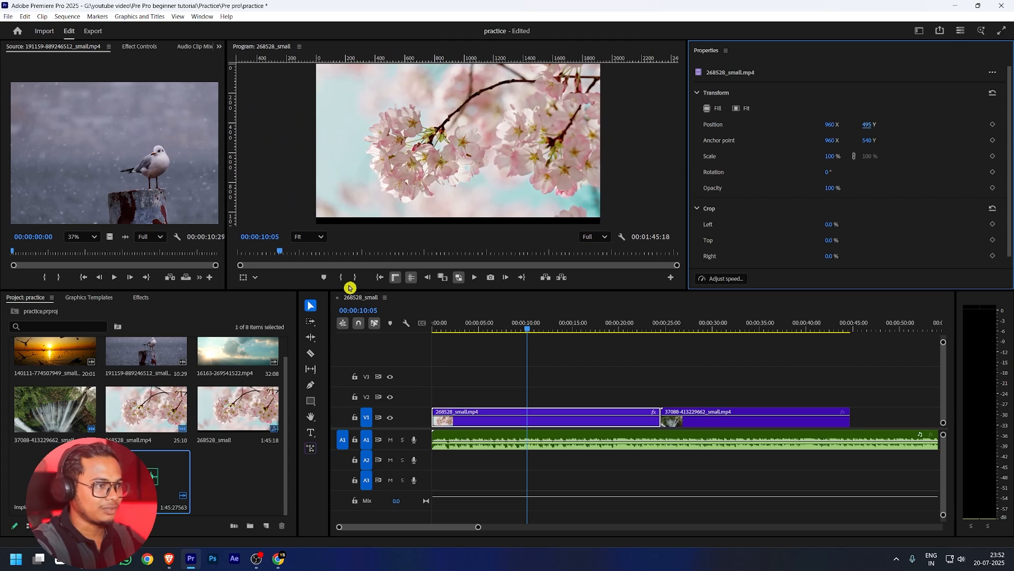
left_click_drag(349, 290, 349, 336)
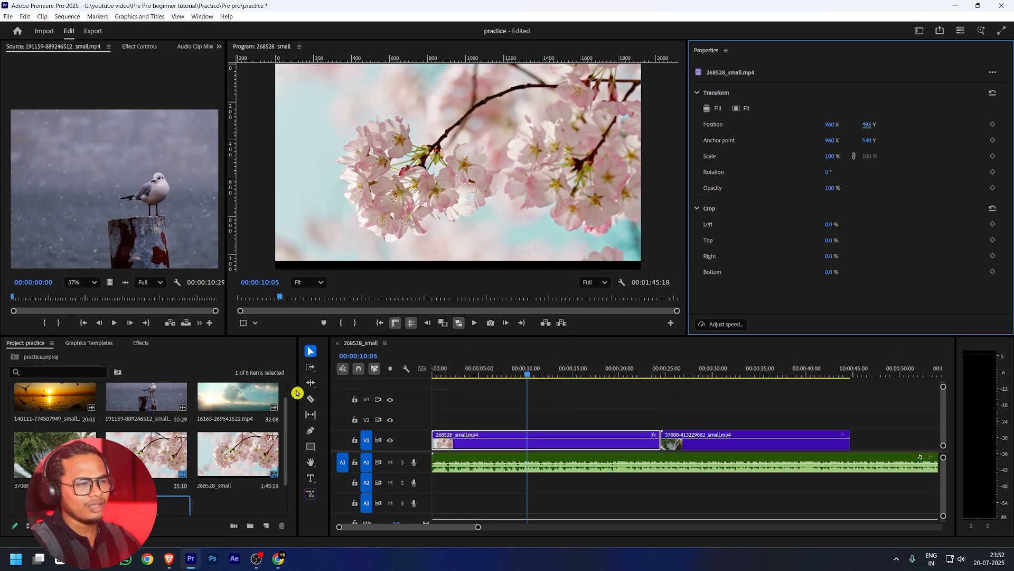
left_click_drag(298, 390, 257, 391)
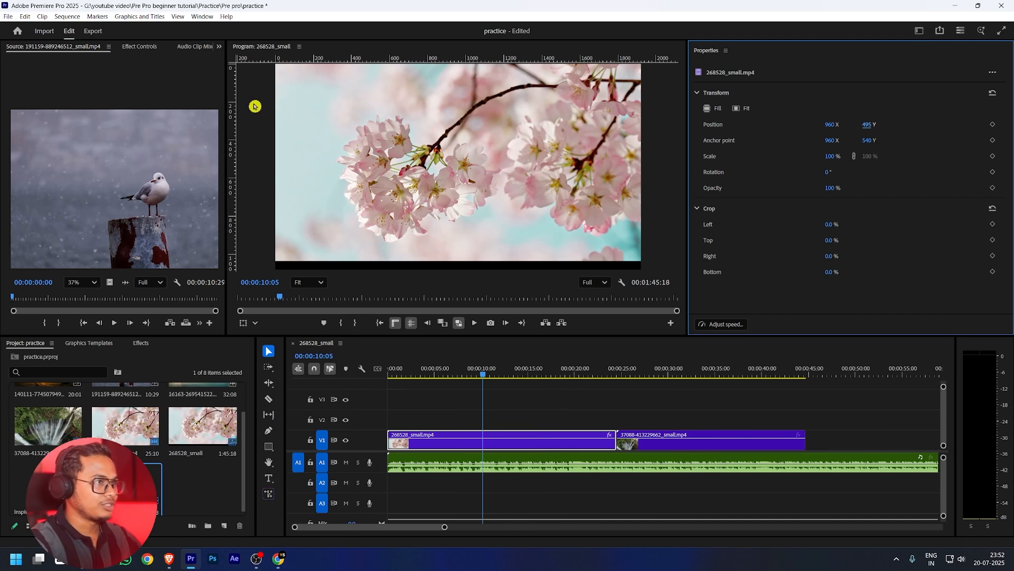
left_click_drag(139, 46, 100, 47)
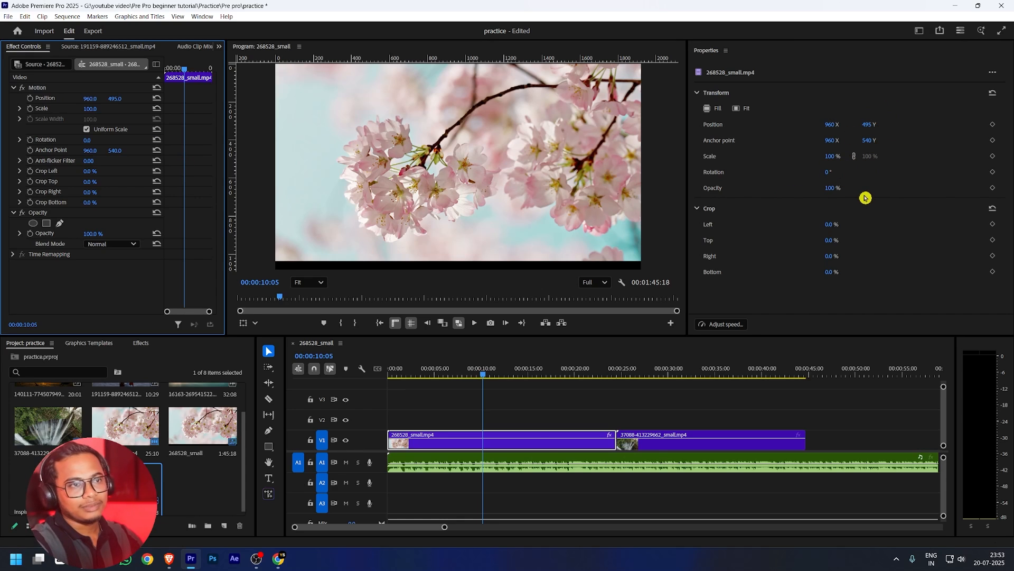
Set the 268528_small.mp4 clip's vertical position to 439, horizontal anchor point to 946 and scale to 117%
left_click(541, 444)
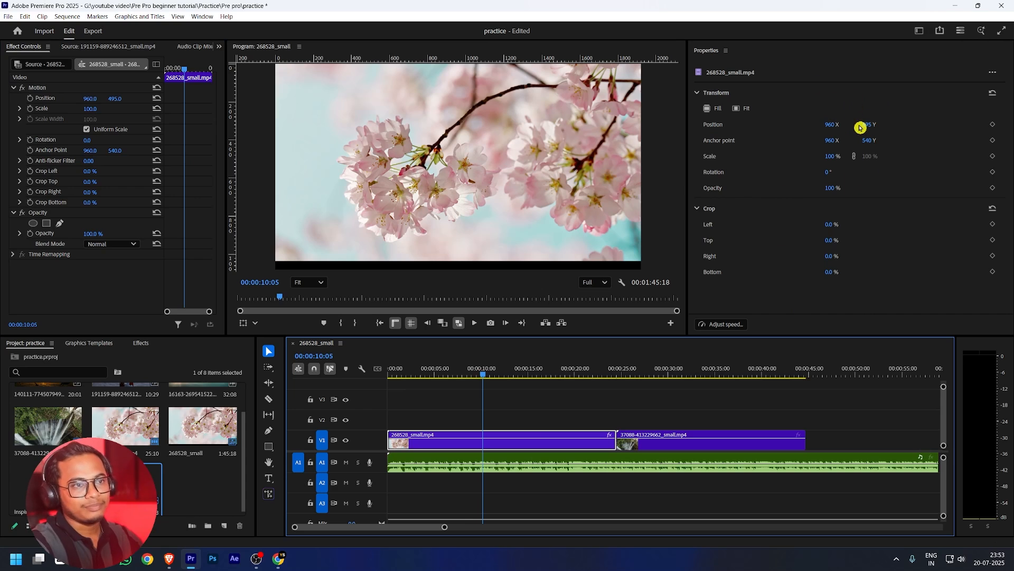
left_click_drag(865, 123, 837, 154)
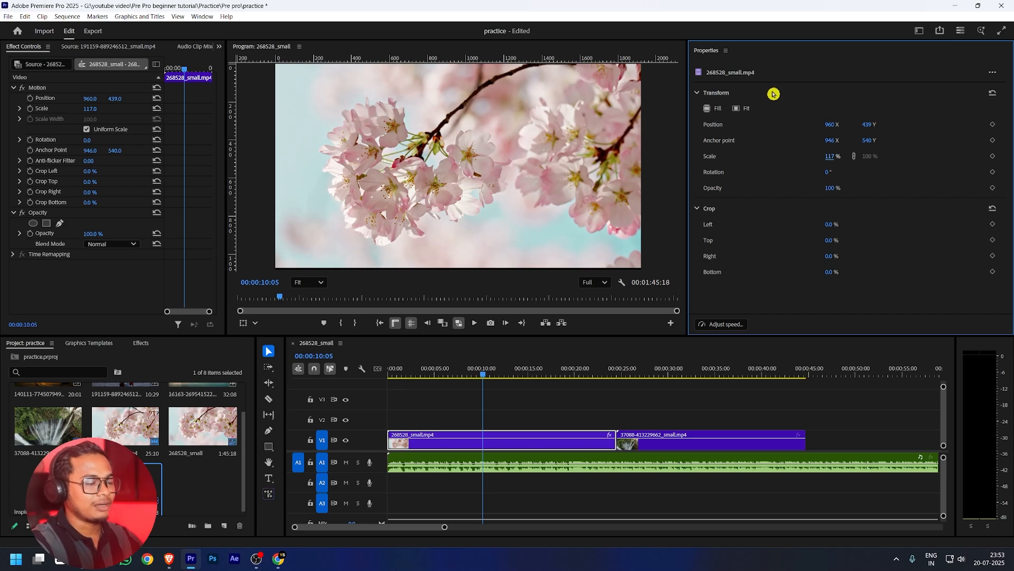
left_click(517, 442)
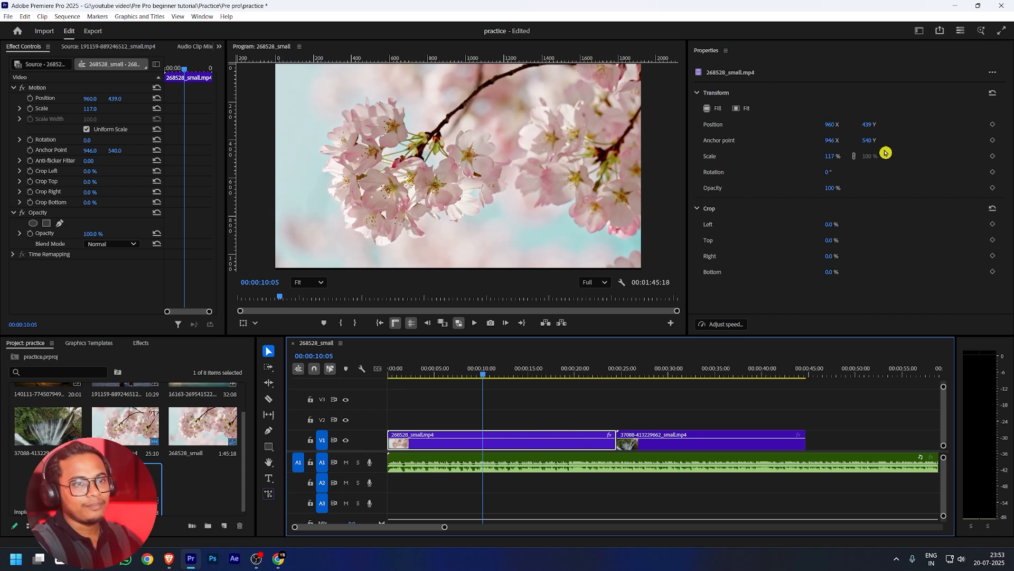
Reset the clip's Transform properties to their defaults and show its Effect Controls
left_click(992, 94)
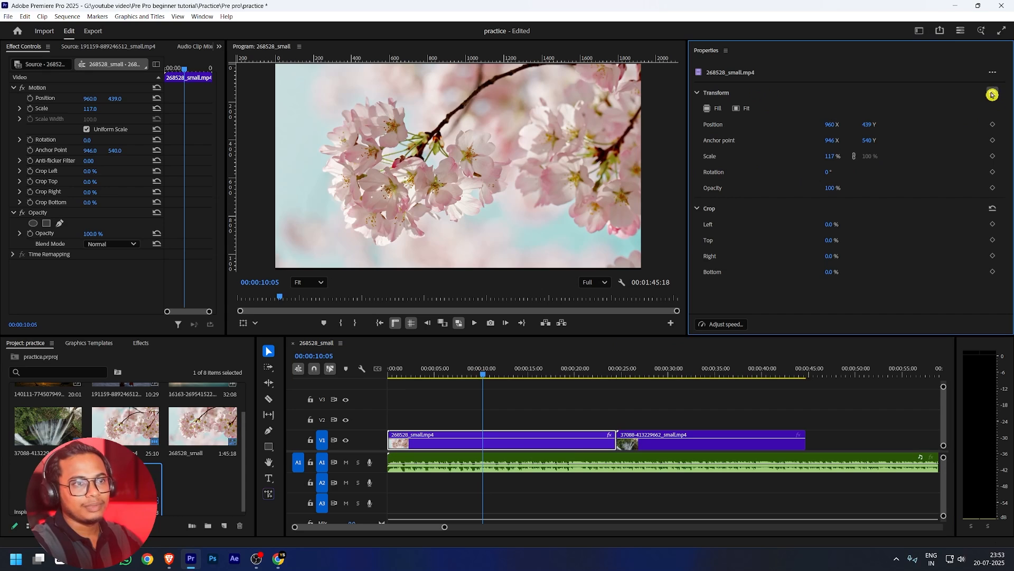
left_click(219, 47)
left_click(233, 60)
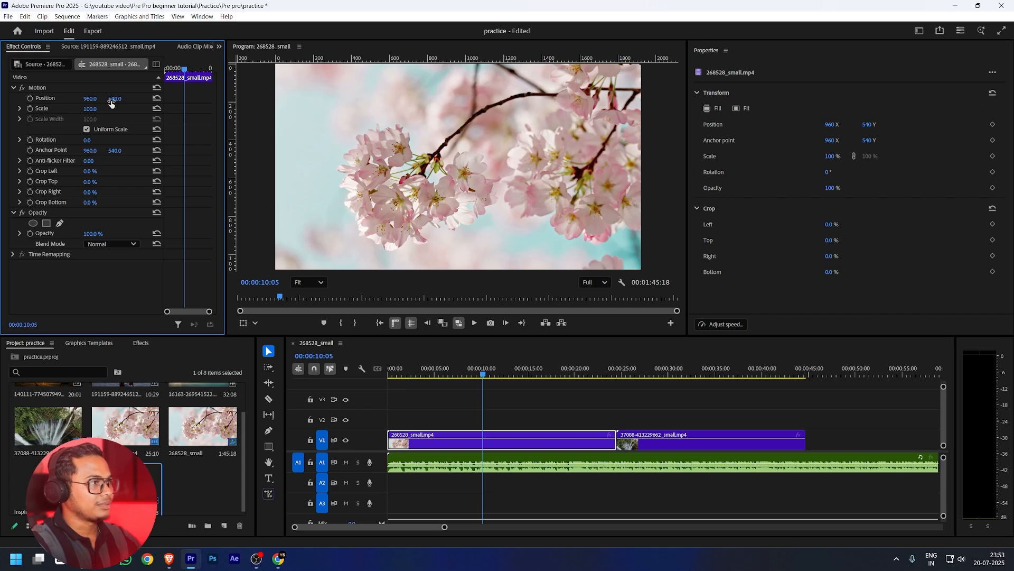
Keyframe the clip's vertical position from 598 at 00:00:10:05 to 355 at 00:00:13:29
mouse_move(111, 103)
left_mouse_down()
mouse_move(211, 102)
mouse_move(84, 103)
mouse_move(120, 100)
left_mouse_up()
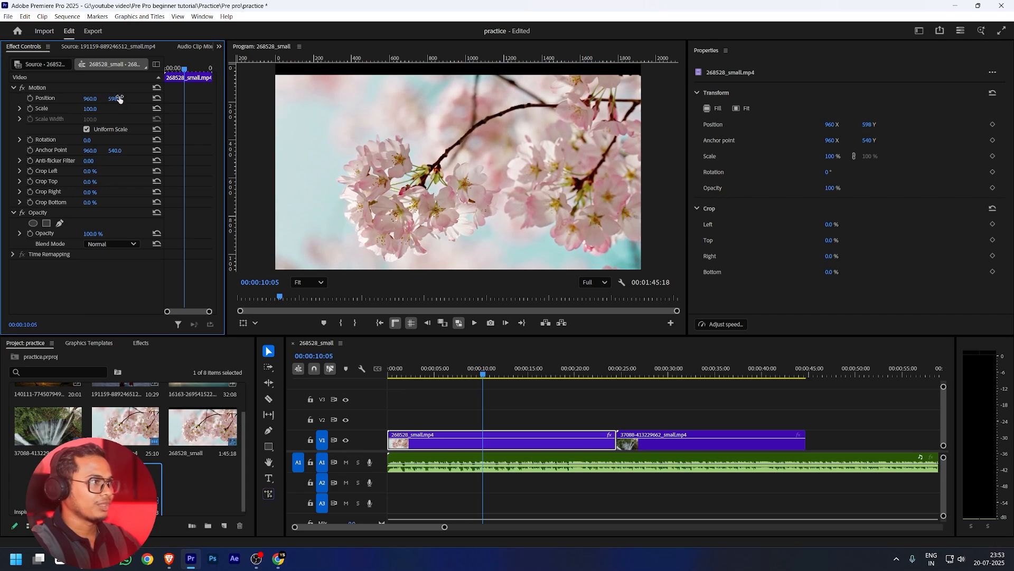
left_click(33, 100)
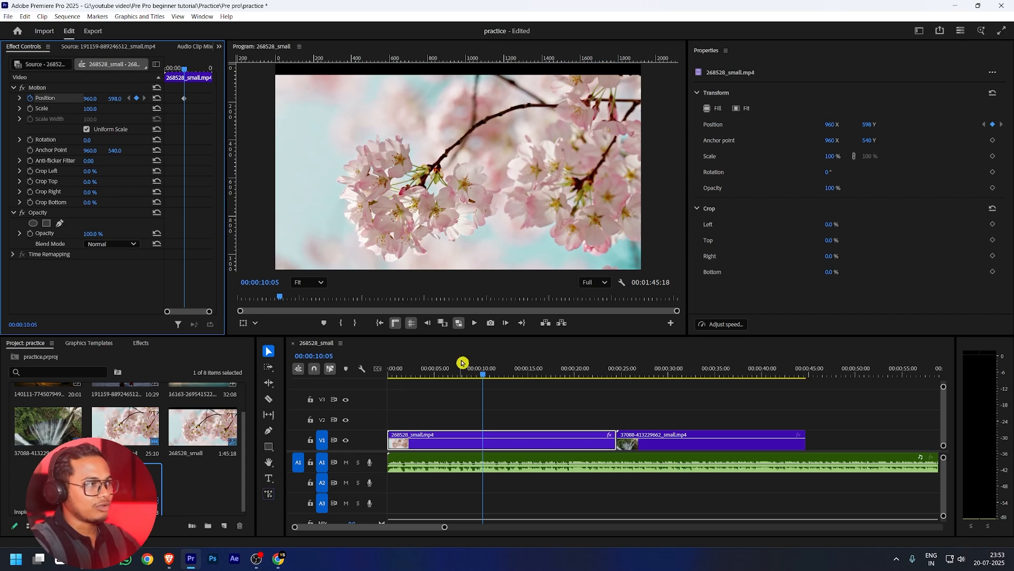
left_click(495, 369)
left_click_drag(495, 369, 518, 369)
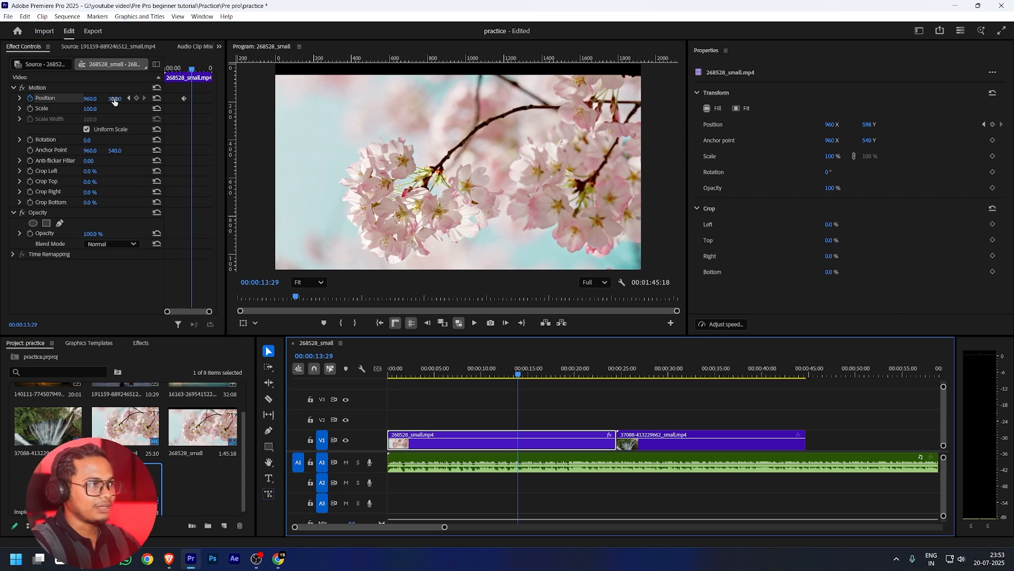
left_click_drag(114, 101, 16, 101)
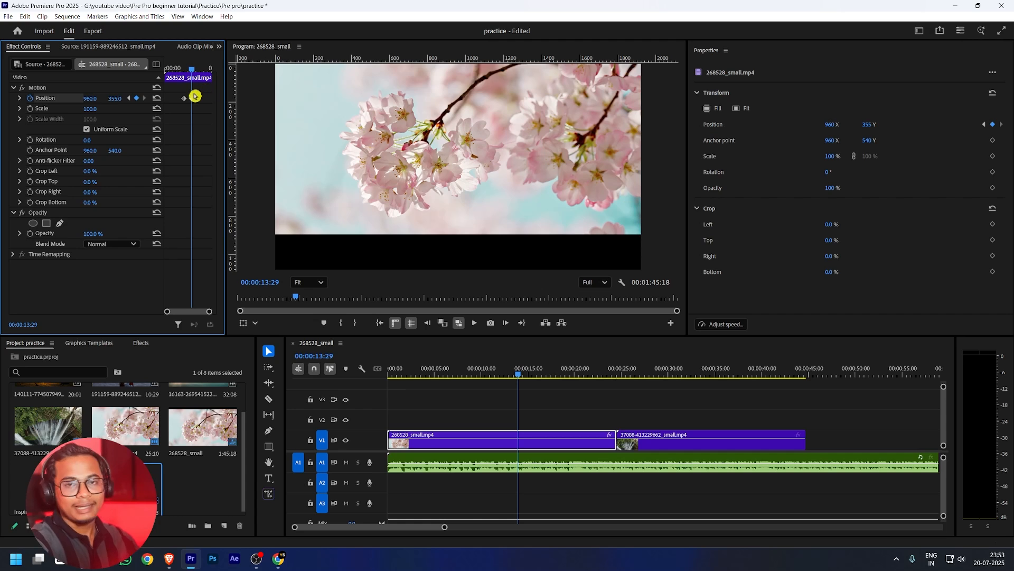
Preview the clip's position animation across its two keyframes
left_click_drag(195, 69, 182, 69)
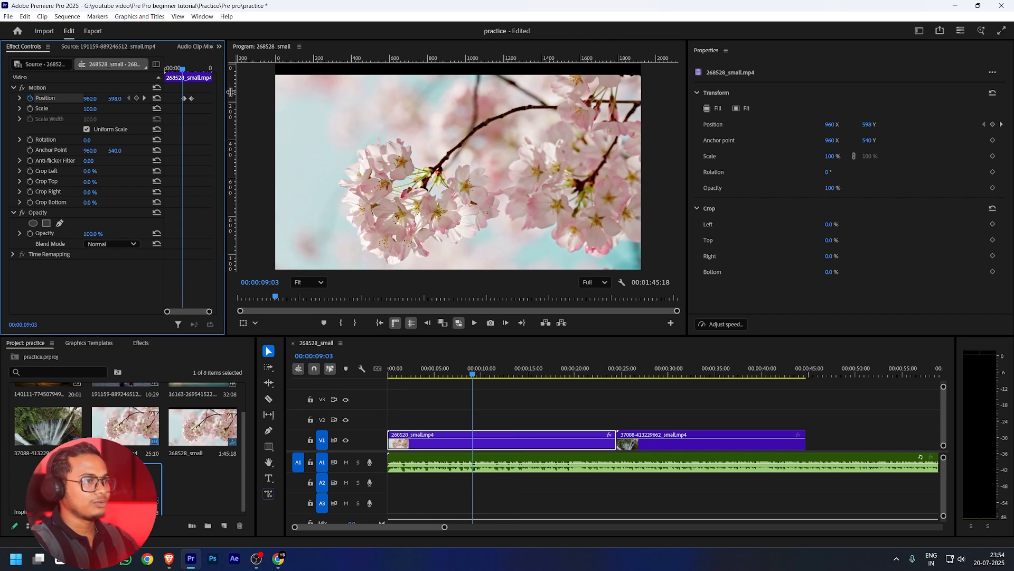
key("space")
key("space")
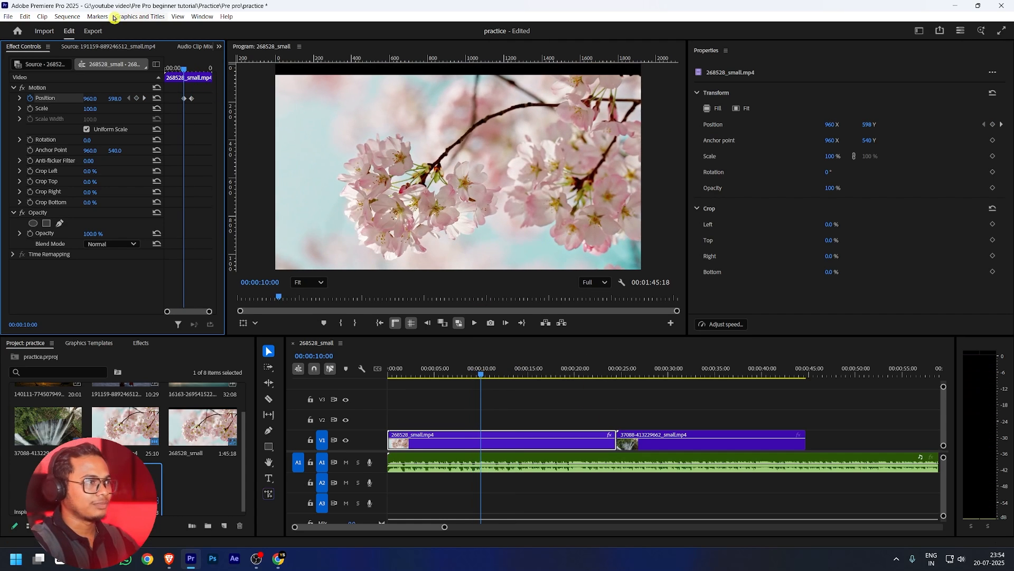
left_click_drag(188, 68, 195, 72)
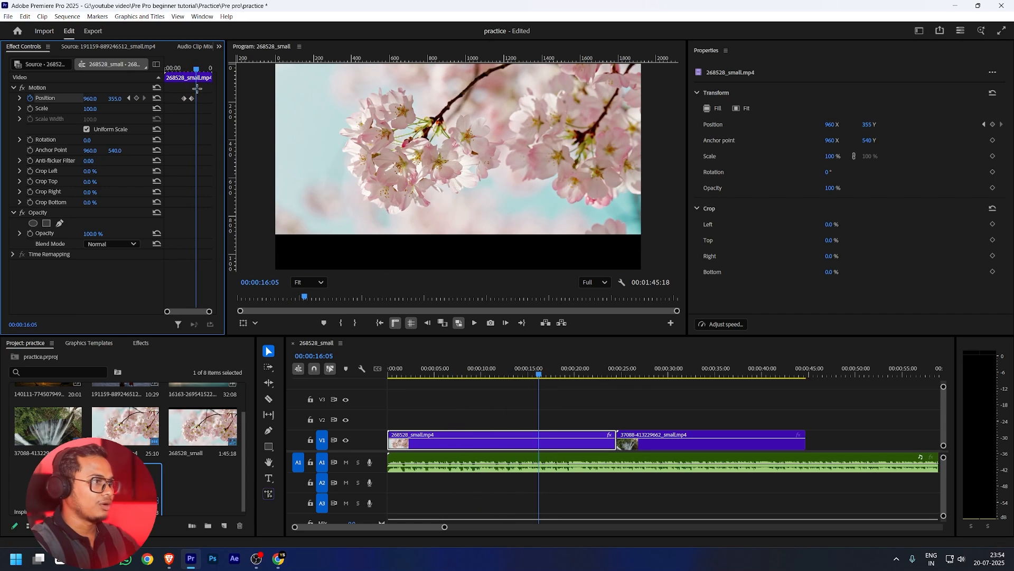
Delete the clip's position keyframes and turn off Position animation
left_click_drag(176, 125, 178, 129)
key("Delete")
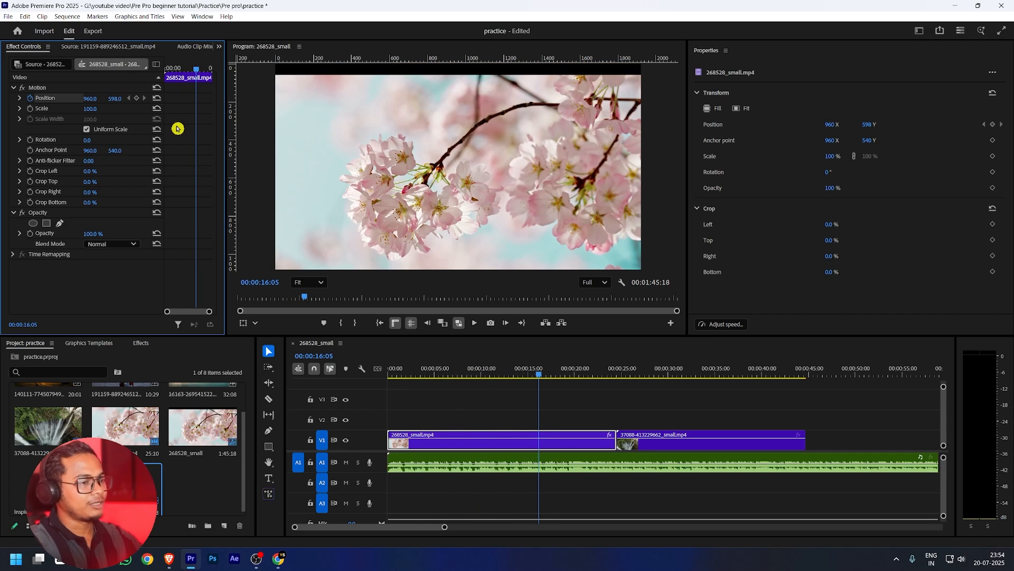
left_click(31, 98)
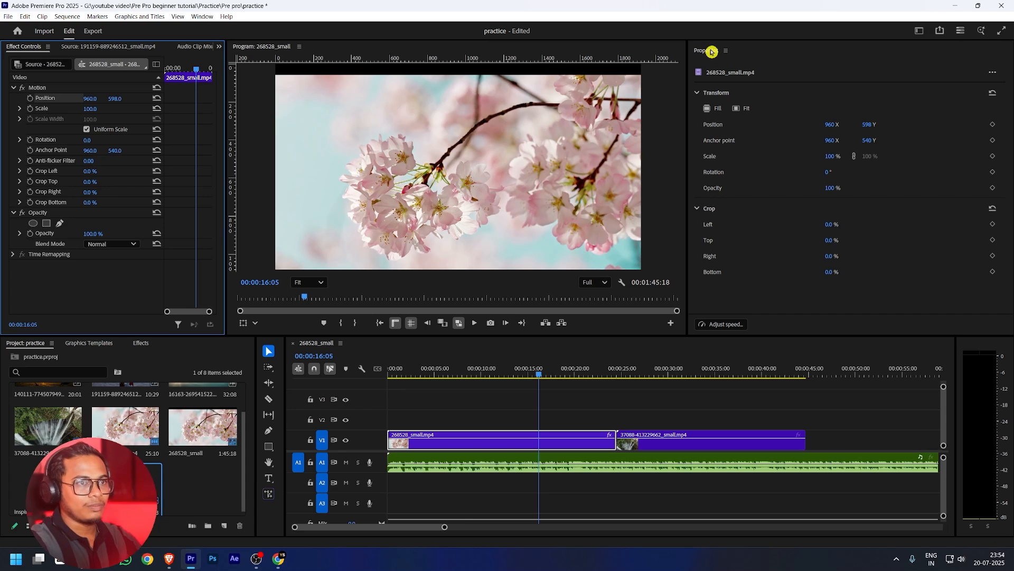
Dock the Source monitor between the Program monitor and Properties panel, and widen it
left_click(127, 48)
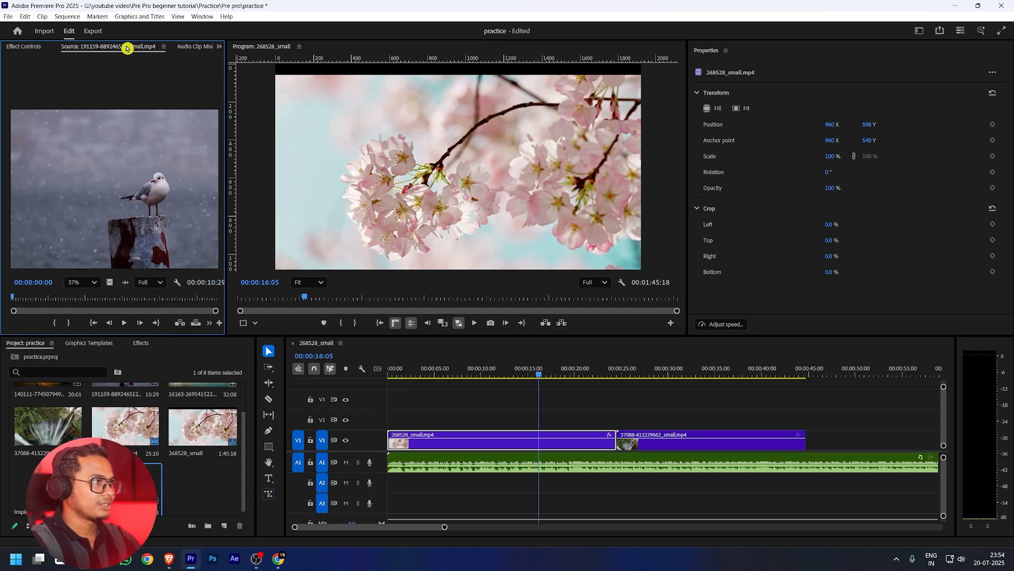
left_click_drag(128, 47, 698, 110)
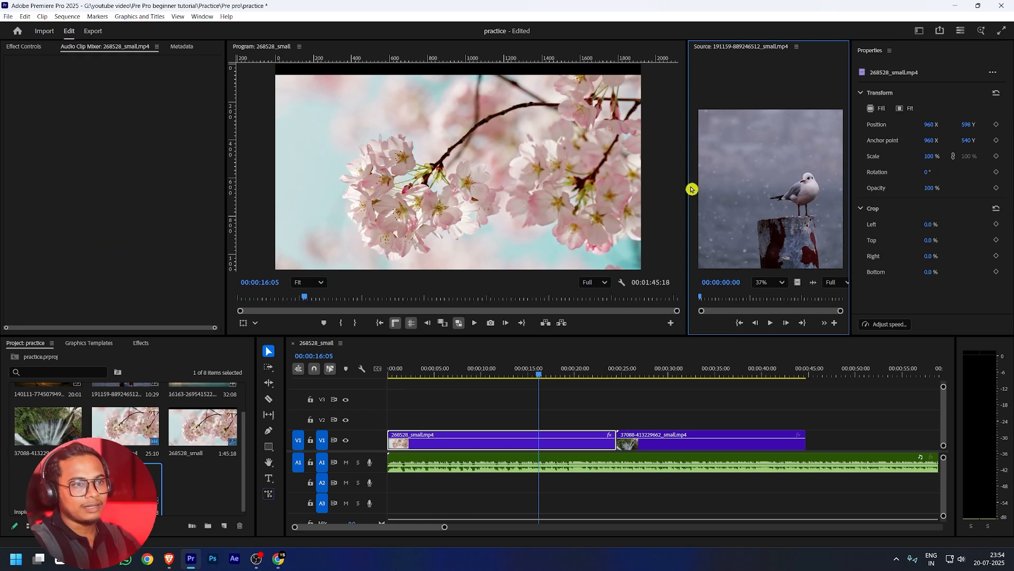
left_click_drag(688, 185, 596, 187)
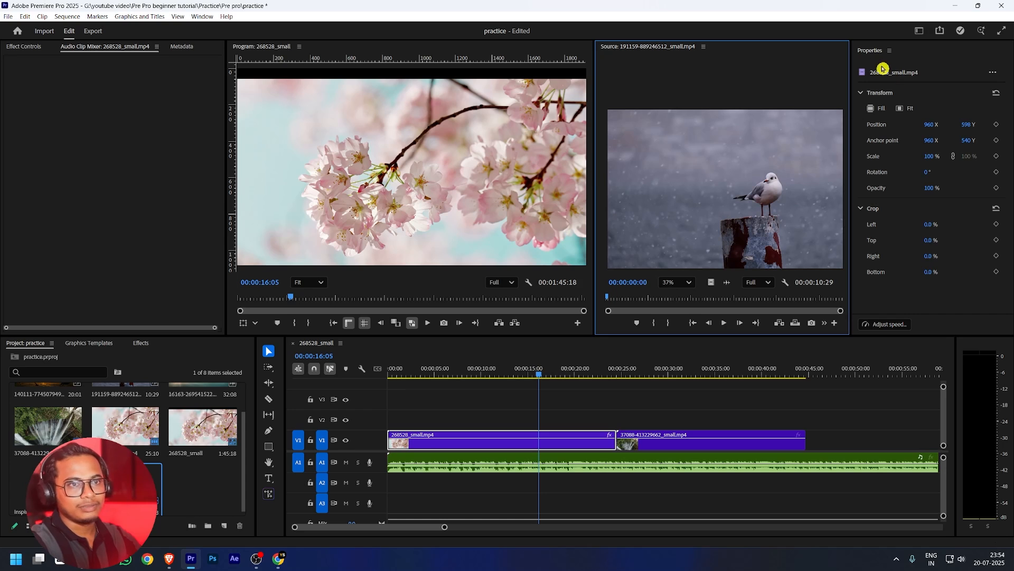
Group the Properties panel with the Source monitor and put Source first in that group
left_click_drag(877, 52, 704, 46)
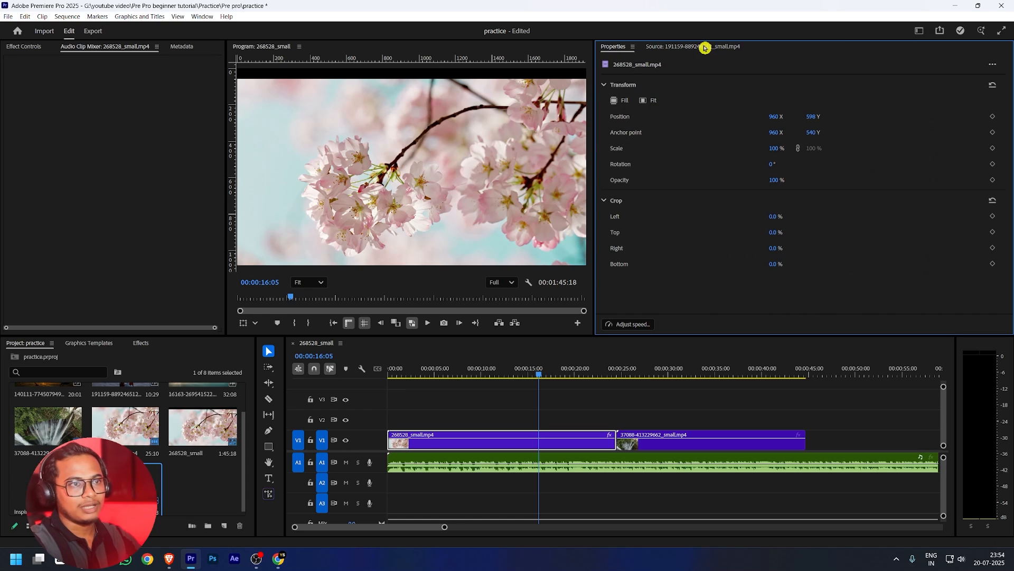
left_click(669, 50)
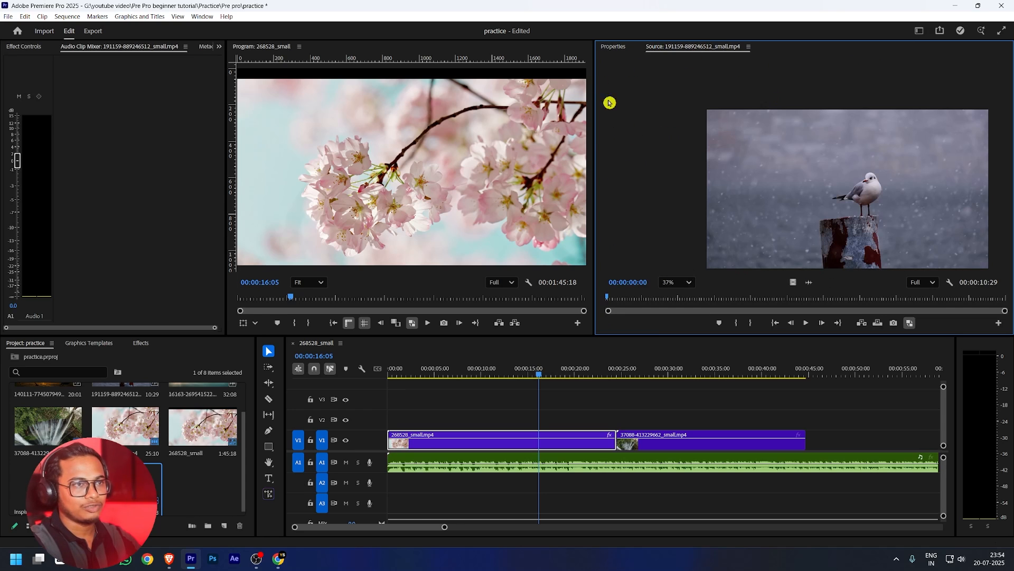
left_click_drag(667, 50, 611, 49)
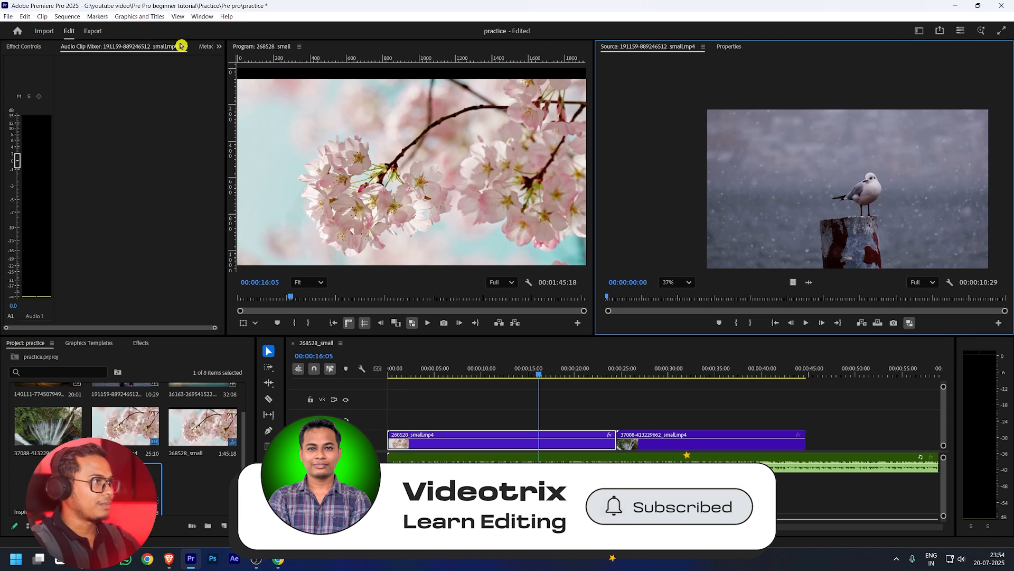
Close the Audio Clip Mixer and Metadata panels and move Effect Controls between Source and Properties in their group
left_click(191, 46)
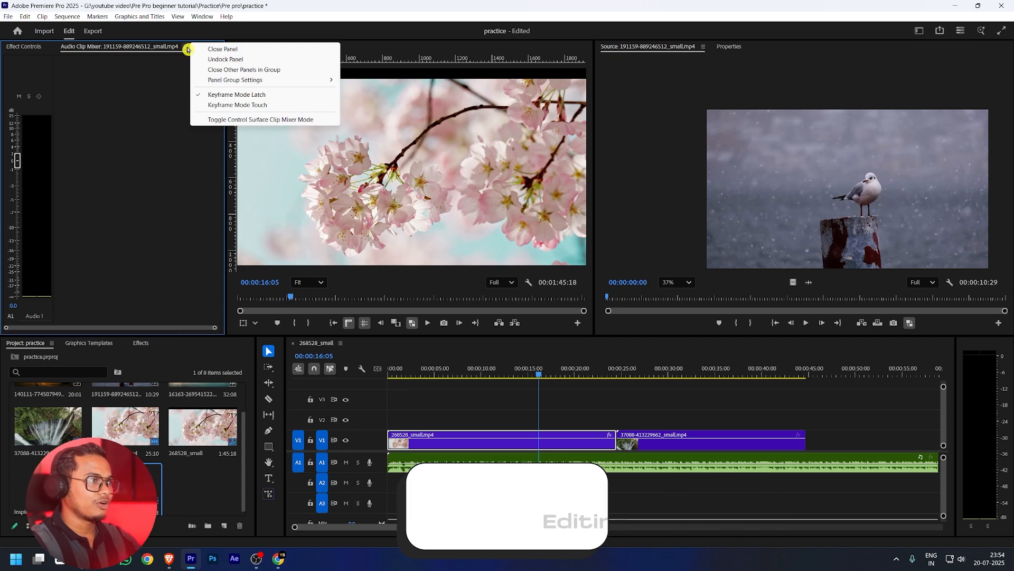
left_click(213, 48)
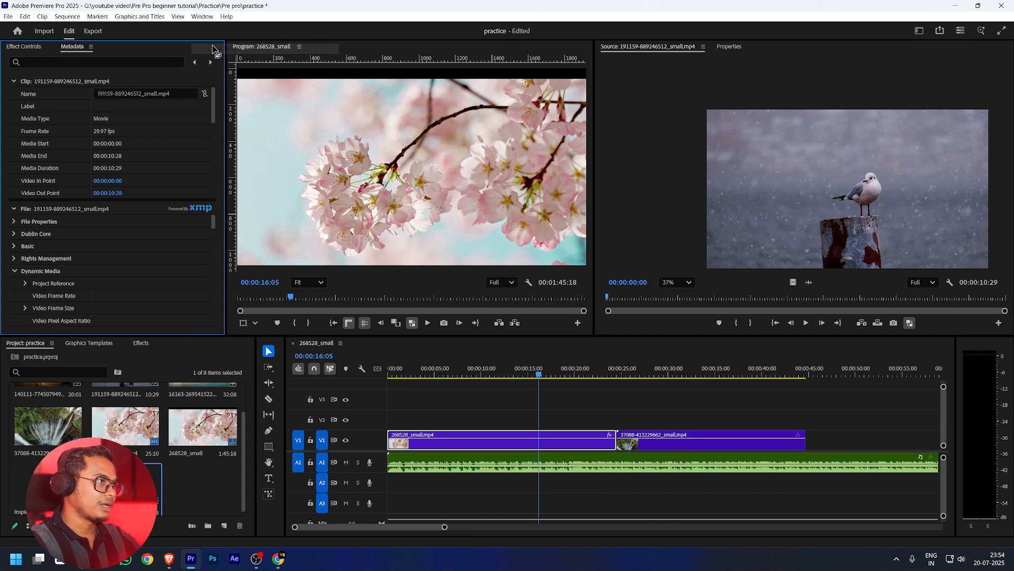
left_click(90, 46)
left_click(137, 51)
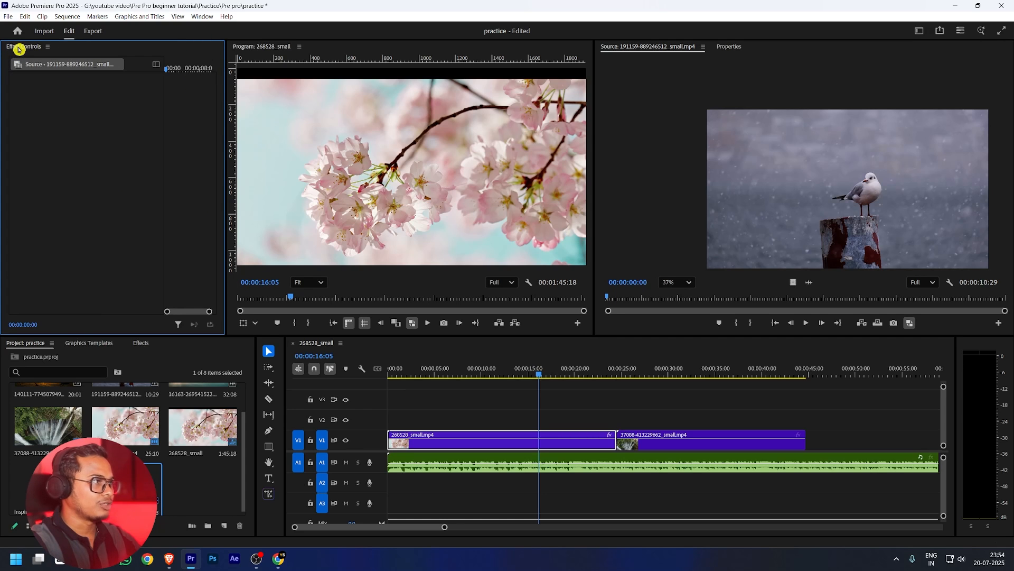
left_click_drag(17, 50, 753, 49)
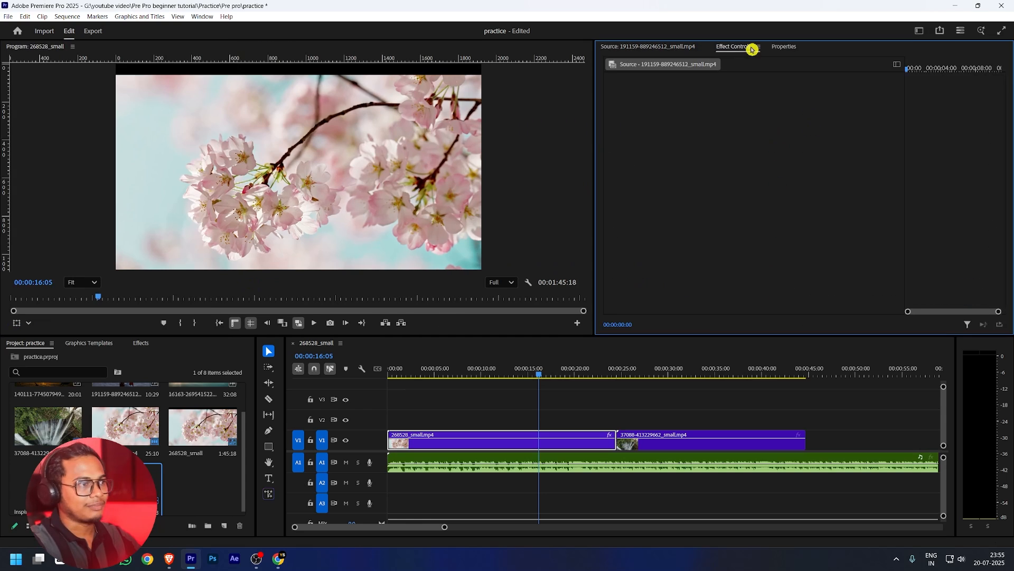
Dock the Effects panel in its own narrow column beside the Program monitor and move Graphics Templates into the Effect Controls group
left_click(141, 344)
left_click_drag(141, 345, 6, 120)
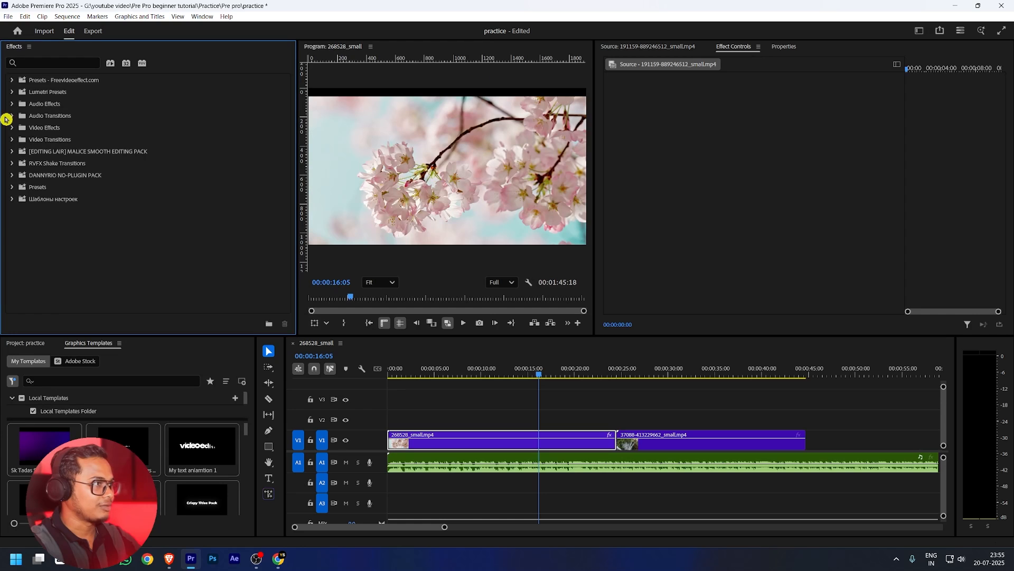
left_click_drag(297, 148, 217, 146)
left_click_drag(79, 347, 792, 50)
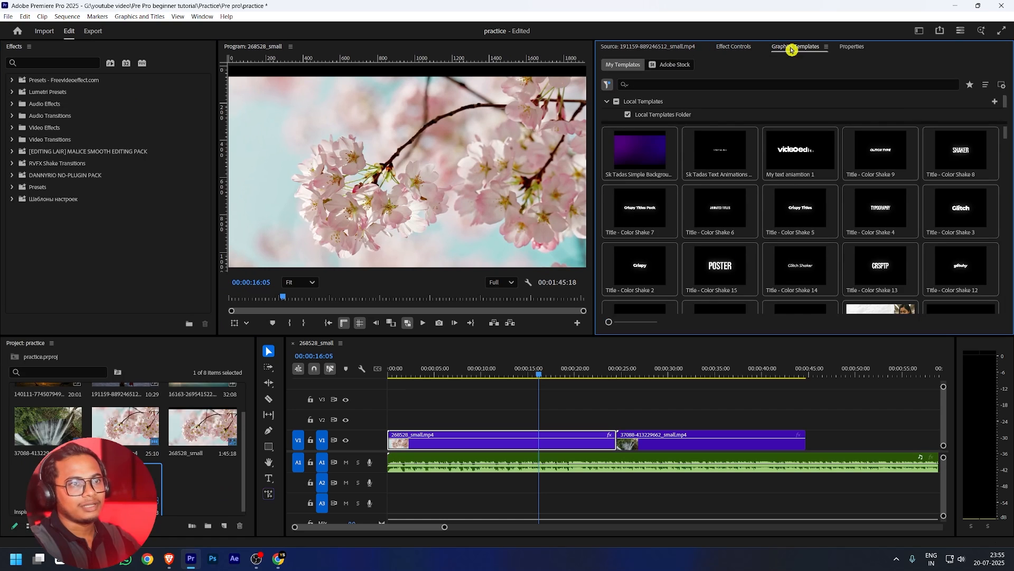
Group the Project panel with Effects as the first panel, and narrow the Tools panel to widen the timeline
left_click(29, 343)
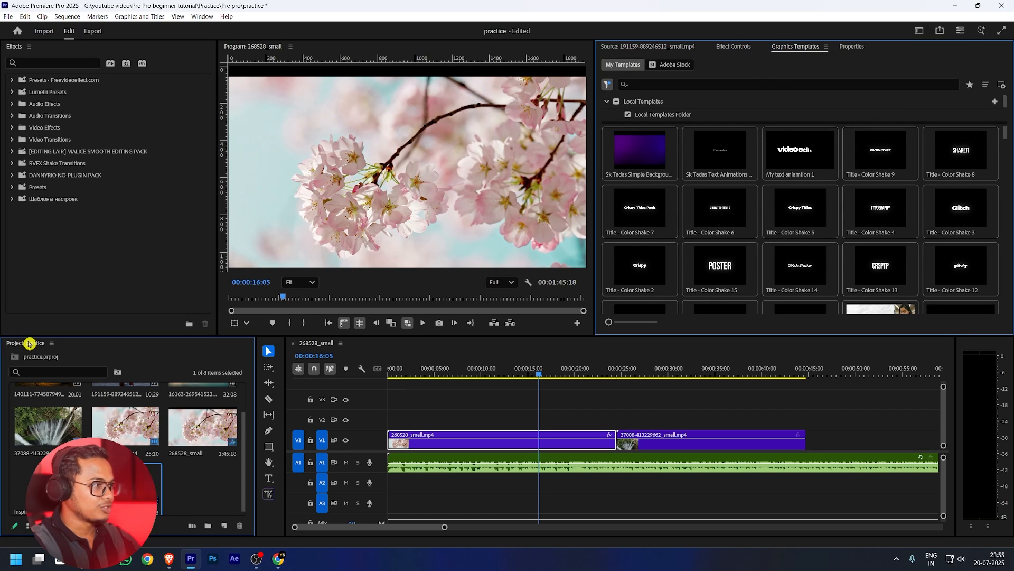
left_click_drag(30, 343, 32, 50)
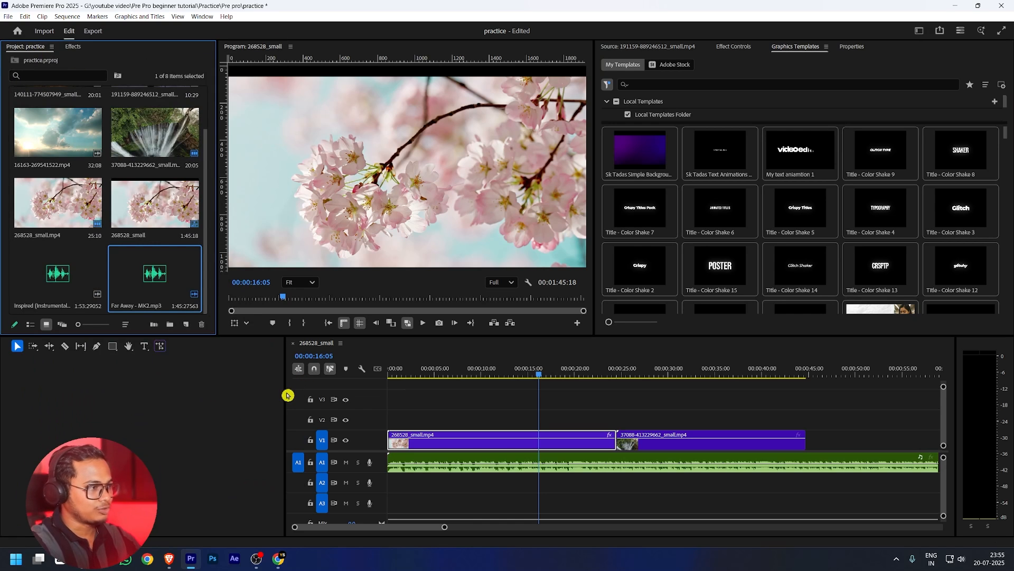
left_click_drag(285, 394, 18, 393)
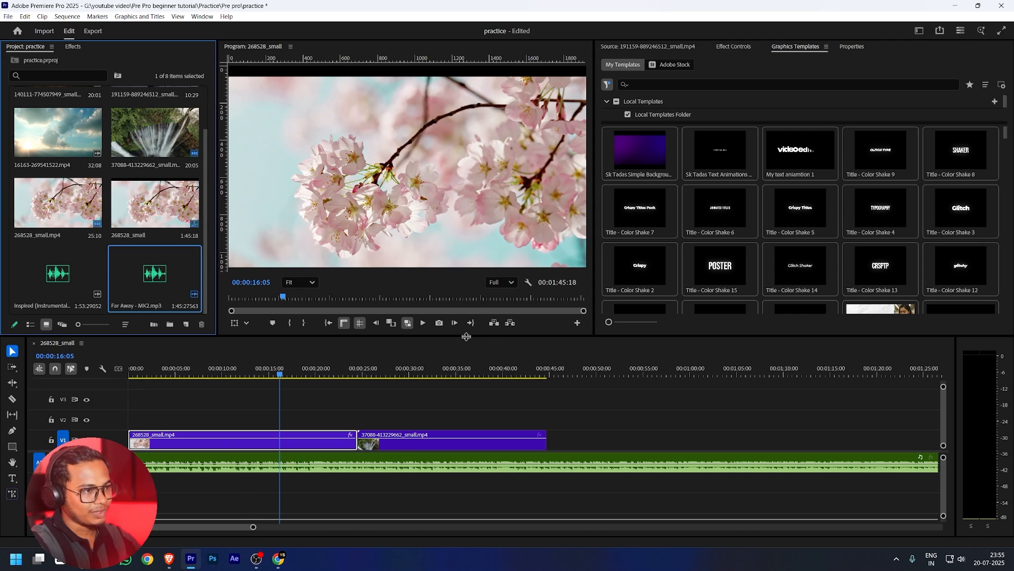
Make the timeline area taller and widen the Program monitor at the expense of the Graphics Templates group
left_click_drag(470, 335, 476, 316)
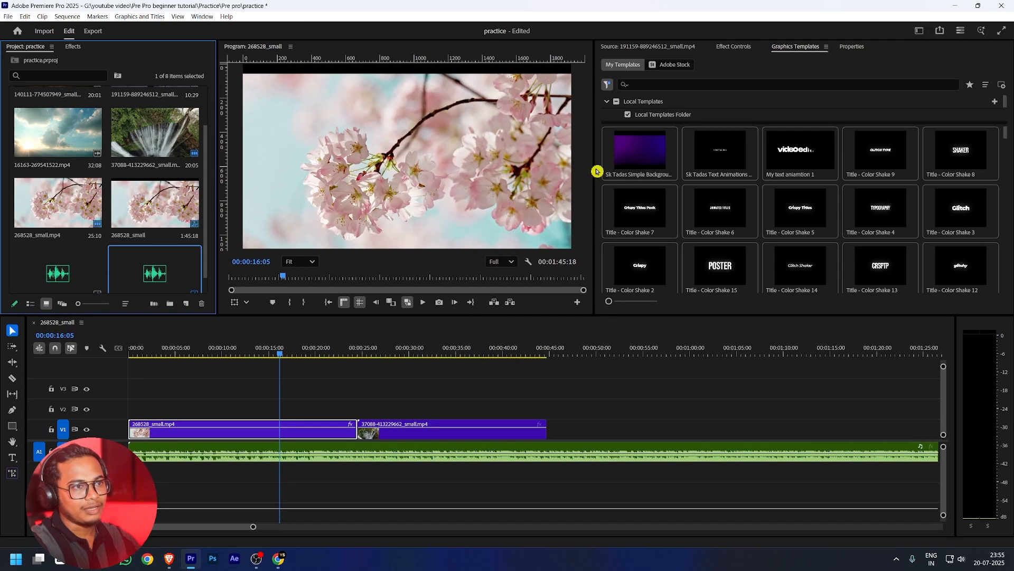
left_click_drag(595, 169, 662, 168)
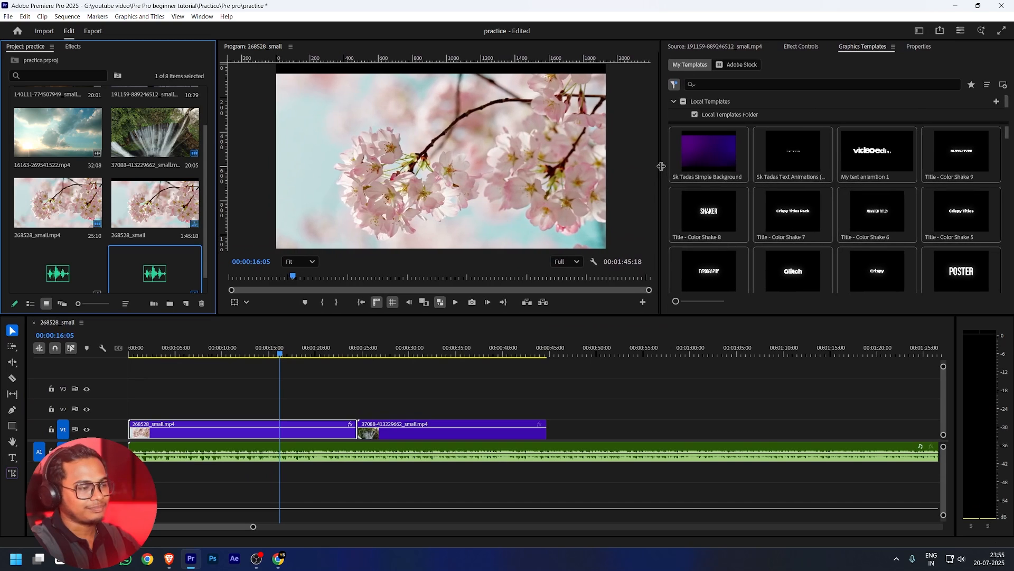
left_click(261, 395)
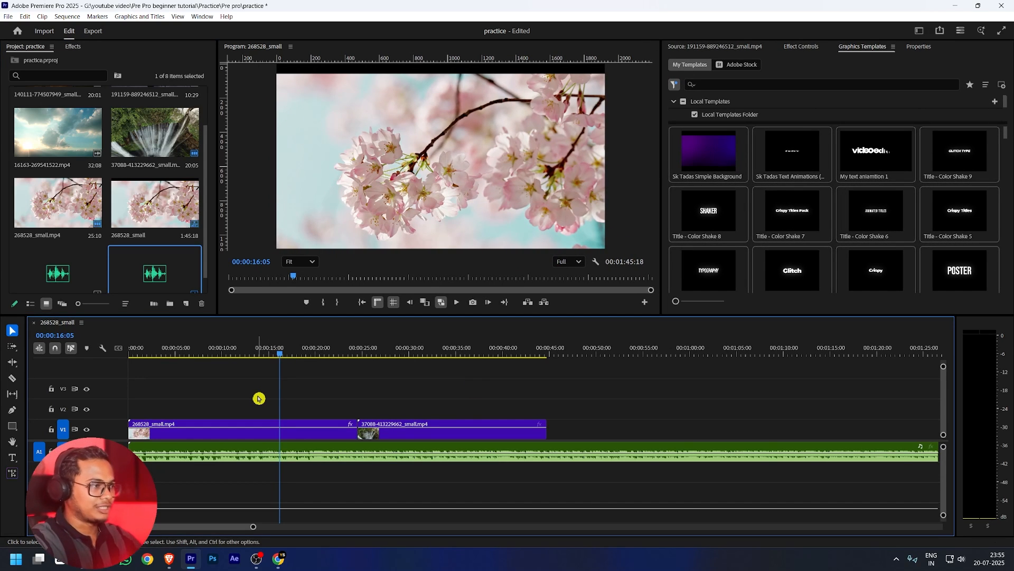
Return the playhead to the sequence start and reset the Motion Position of the 268528_small.mp4 clip to 960, 540
left_click_drag(230, 348, 119, 356)
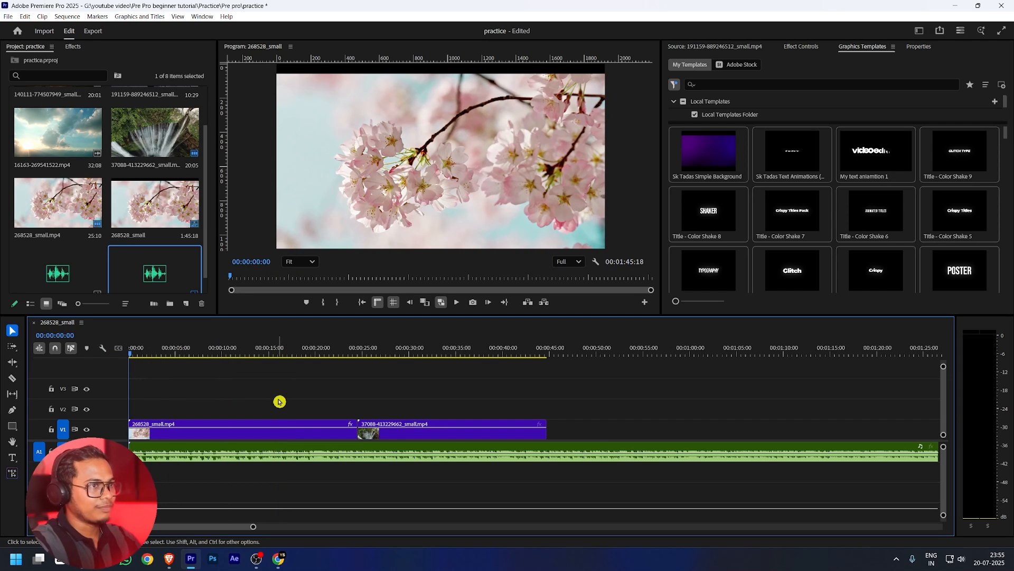
left_click(192, 436)
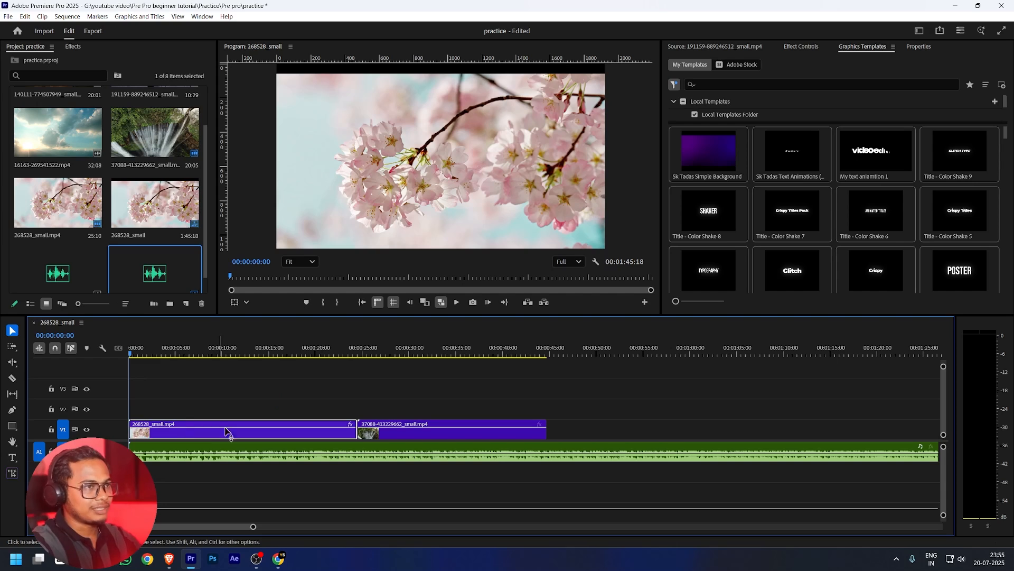
left_click(809, 46)
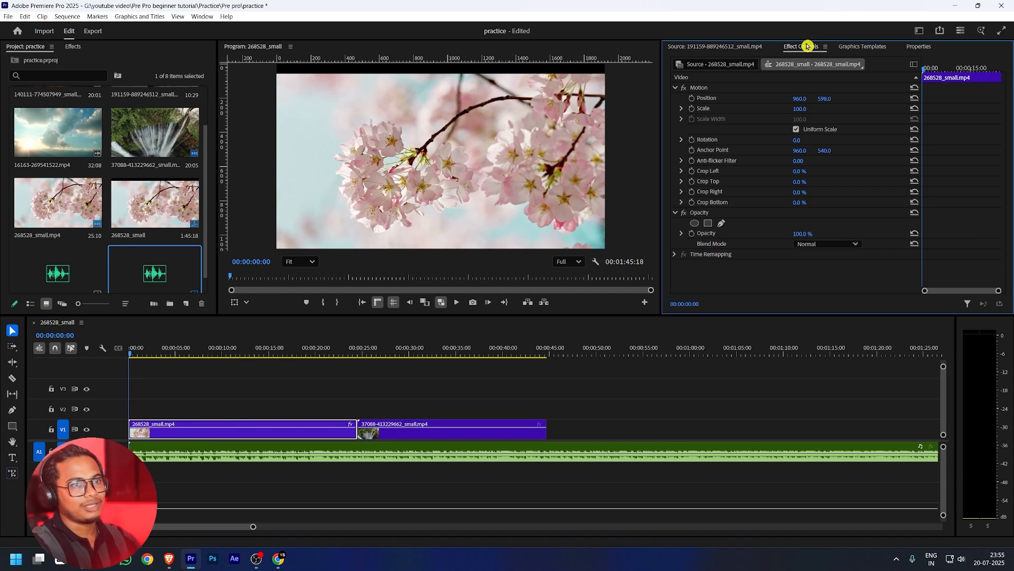
left_click(912, 99)
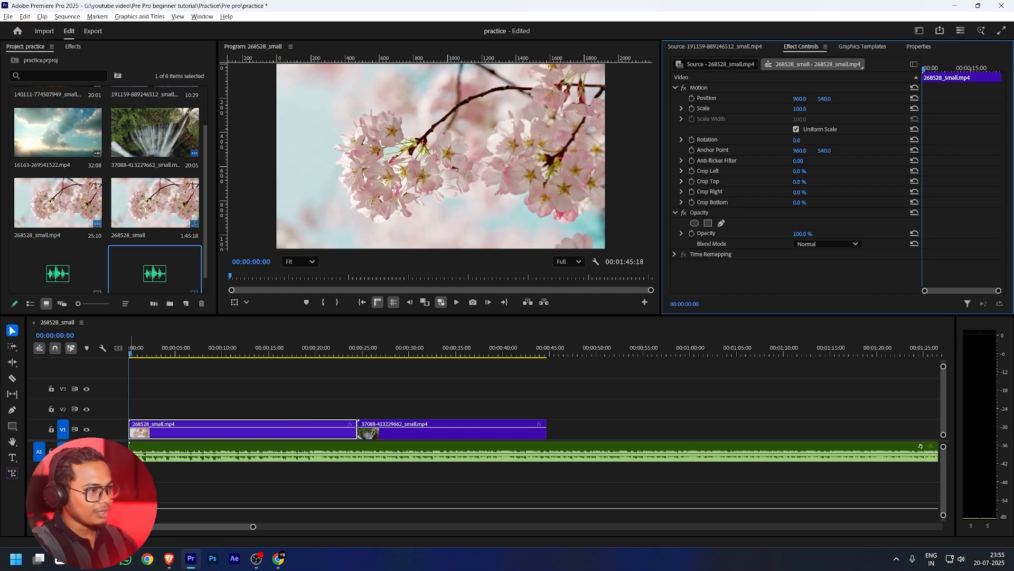
scroll(121, 448, "down", 1)
scroll(118, 425, "down", 1)
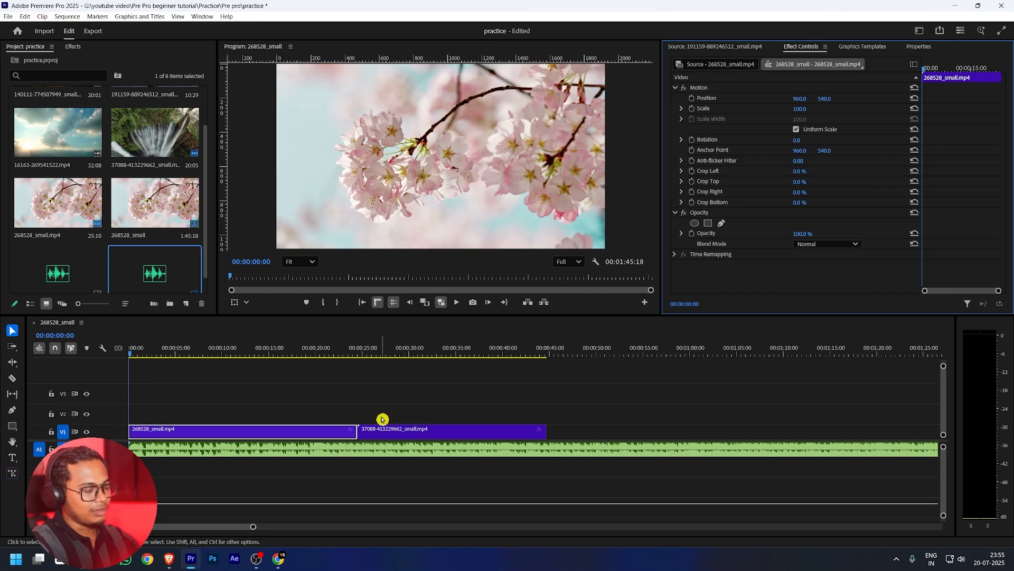
Clear the clip selection and place the playhead at 00:00:05:15 to look over the video and audio tracks
left_click(185, 411)
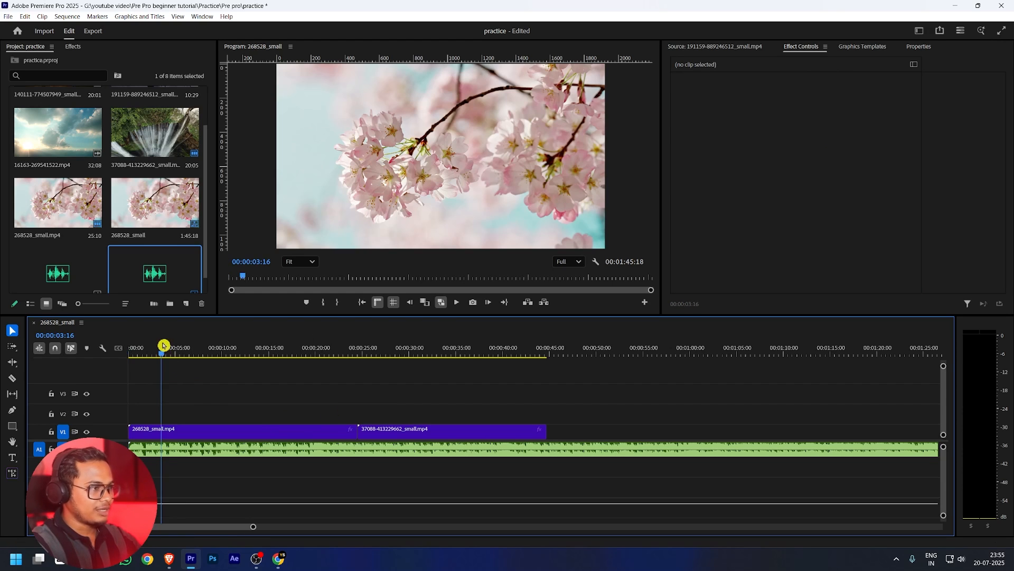
left_click(179, 351)
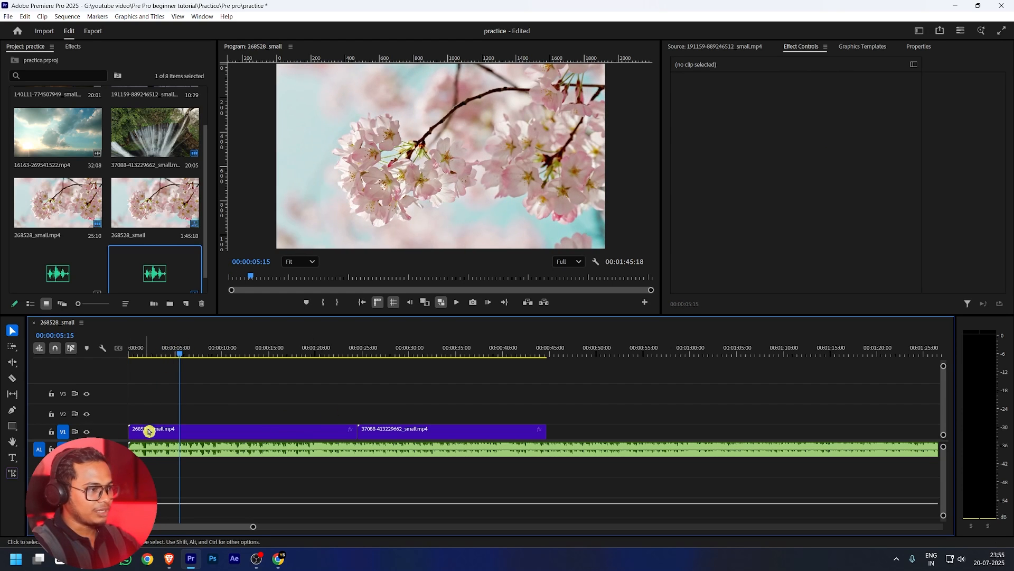
left_click_drag(577, 374, 222, 417)
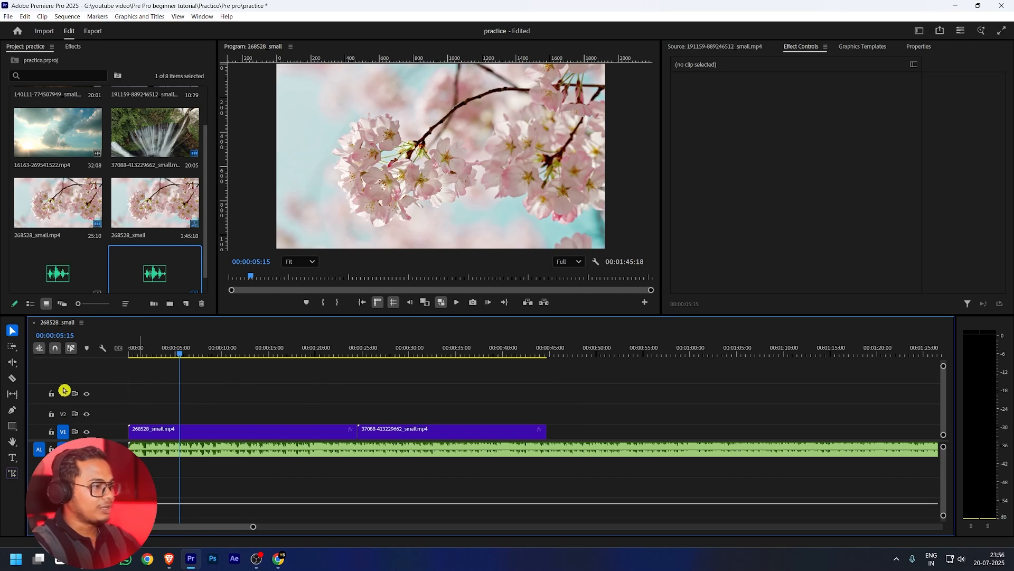
left_click_drag(162, 380, 242, 408)
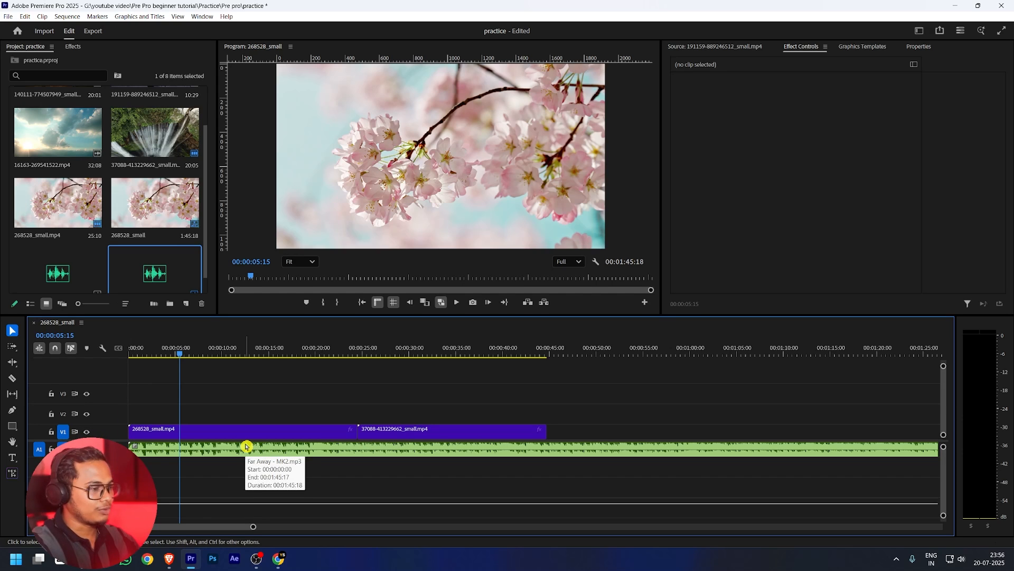
left_click_drag(655, 452, 660, 402)
left_click(452, 432)
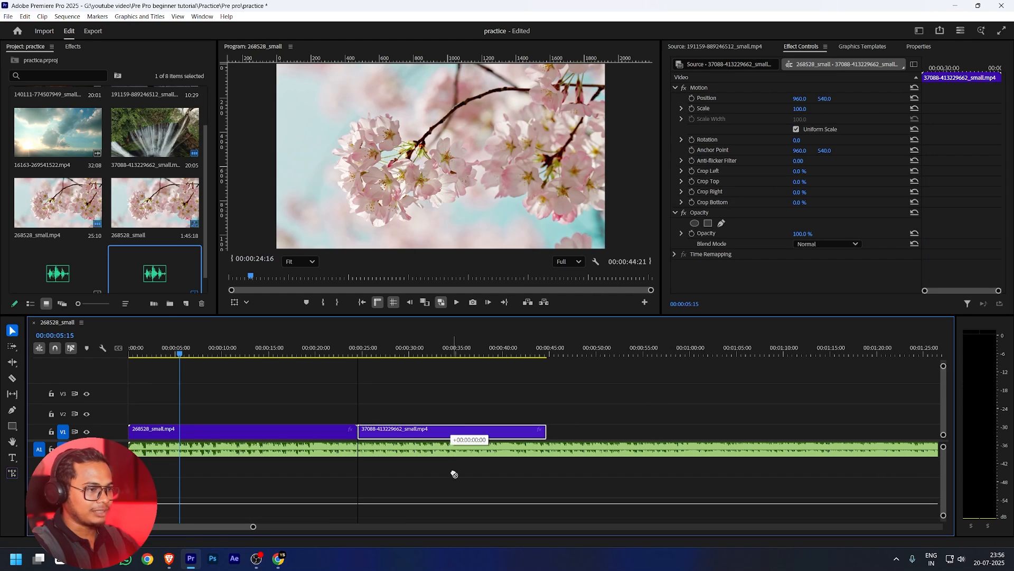
left_click_drag(447, 428, 304, 416)
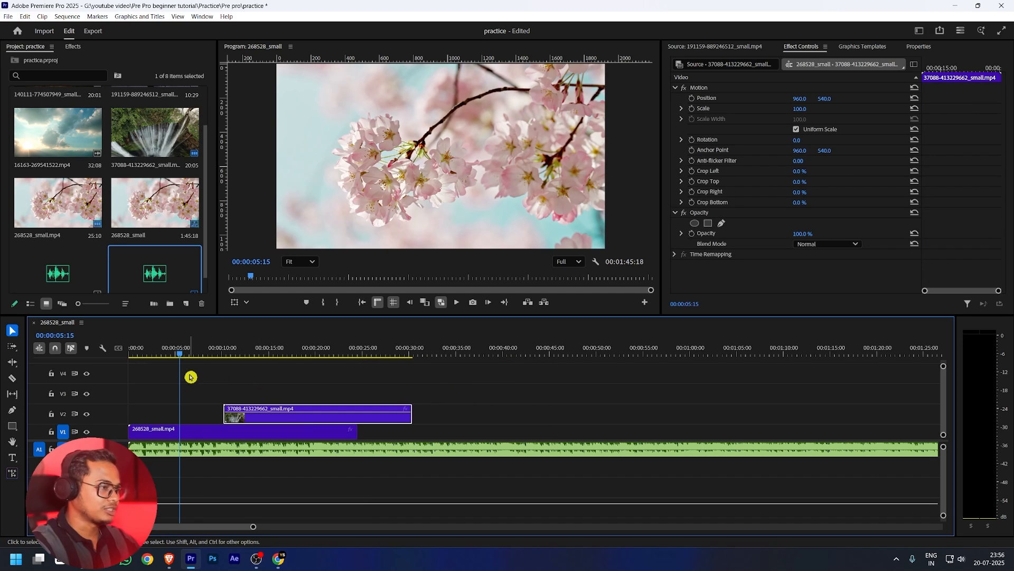
left_click_drag(259, 350, 222, 341)
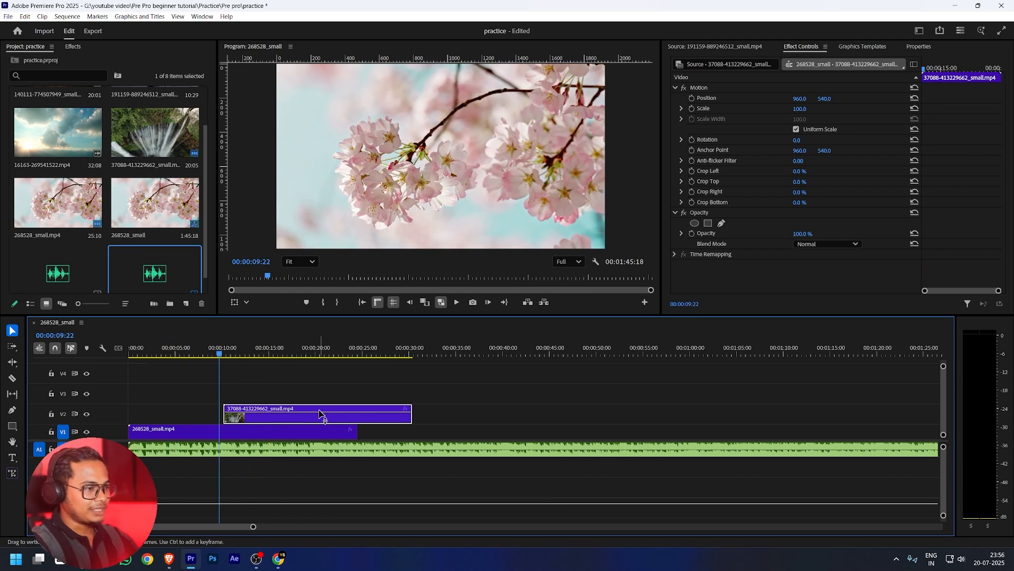
left_click_drag(290, 421, 256, 392)
mouse_move(220, 347)
left_mouse_down()
mouse_move(197, 351)
mouse_move(222, 355)
mouse_move(184, 362)
mouse_move(223, 355)
left_mouse_up()
left_click_drag(258, 400, 419, 431)
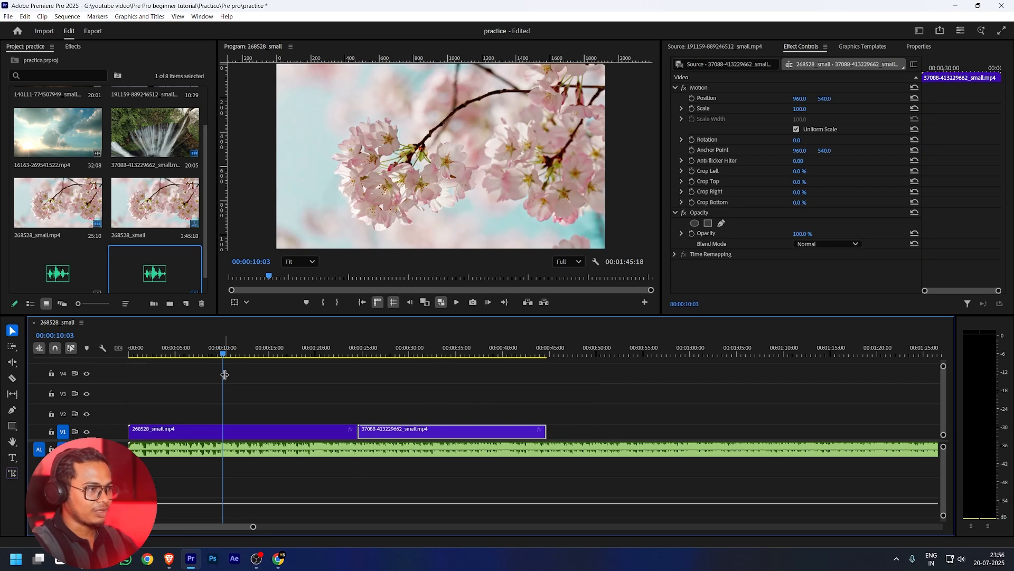
Preview short stretches of the sequence from 00:00:08:12, stopping playback at 00:00:10:24
left_click_drag(225, 374, 208, 378)
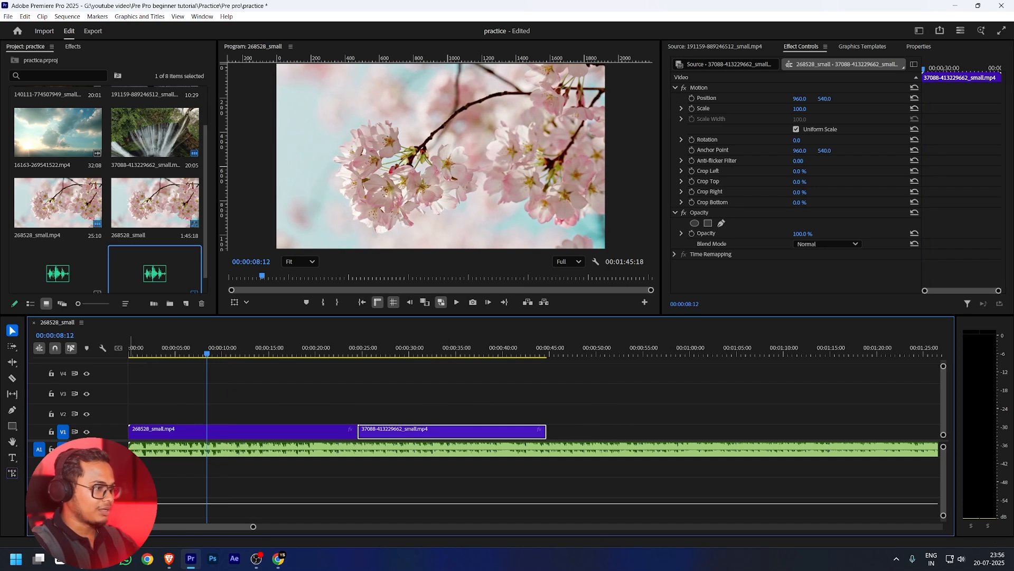
key("space")
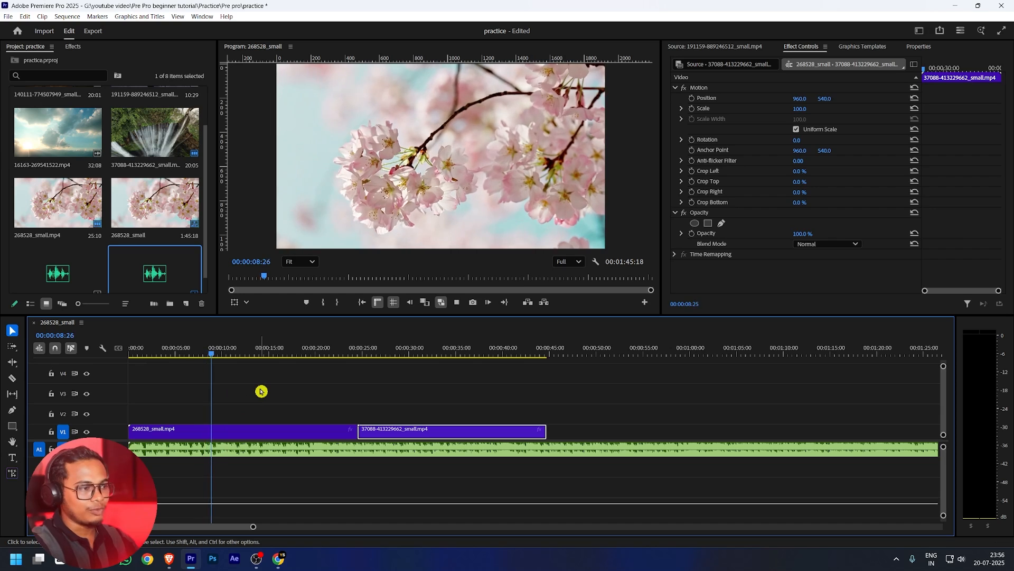
key("space")
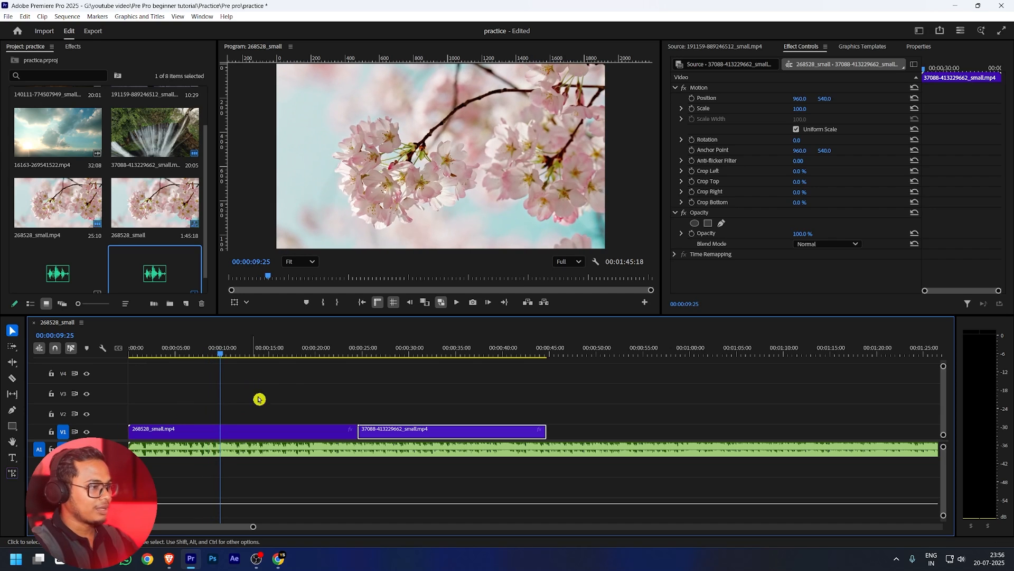
key("space")
key("space")
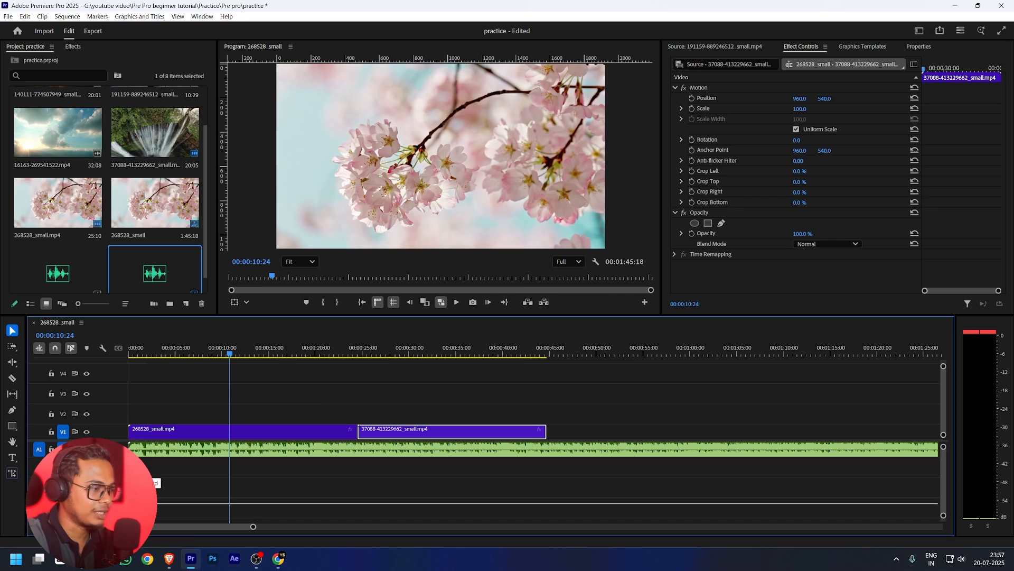
Record a voice-over of about four seconds on the second audio track from 00:00:10:24 and play it back
left_click(109, 467)
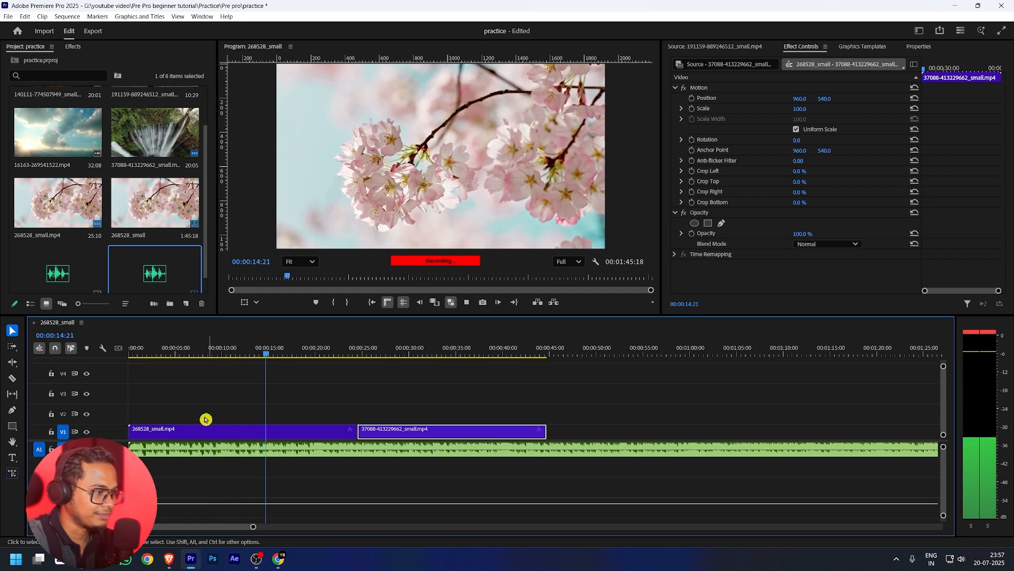
key("space")
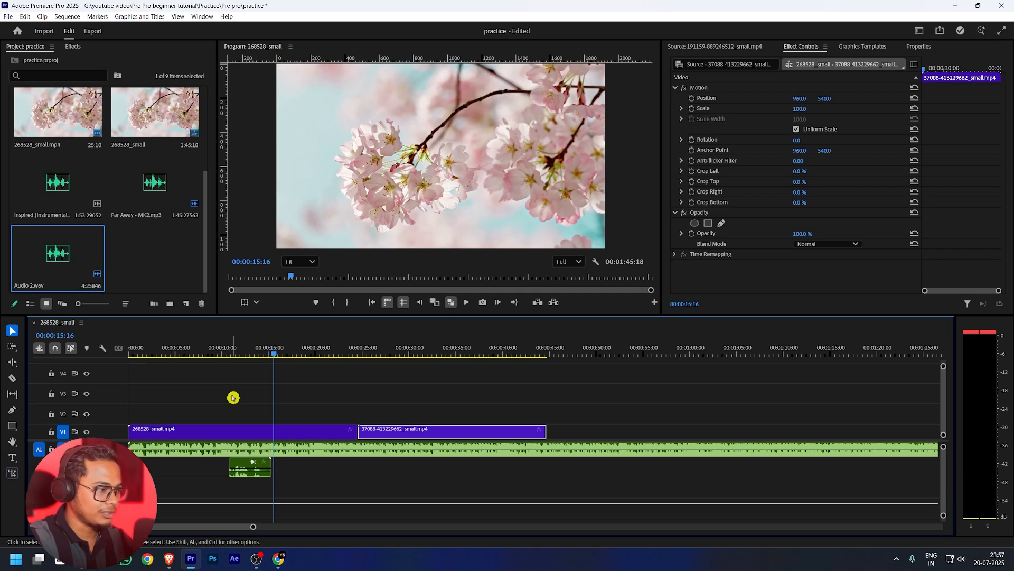
left_click(227, 352)
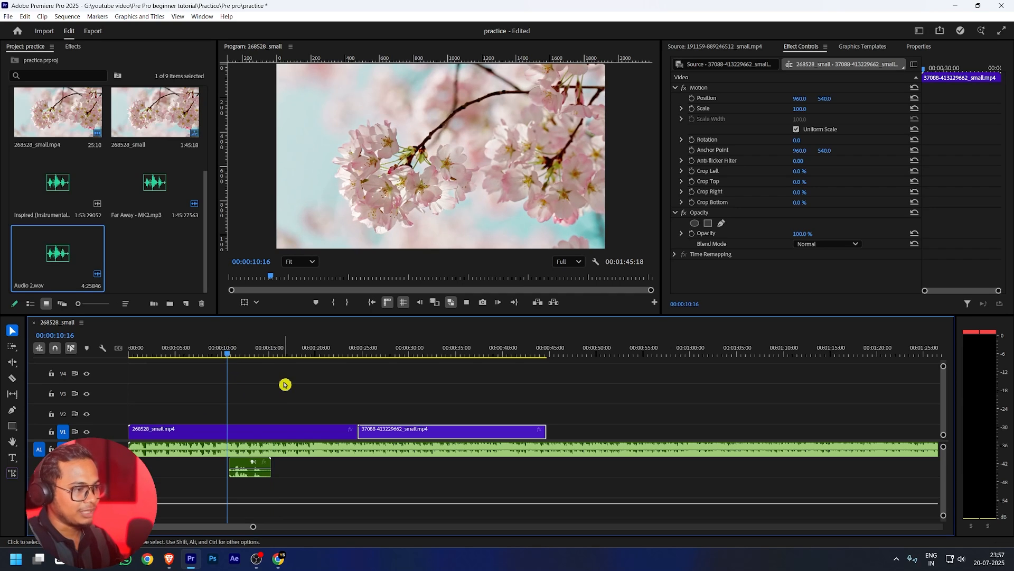
key("space")
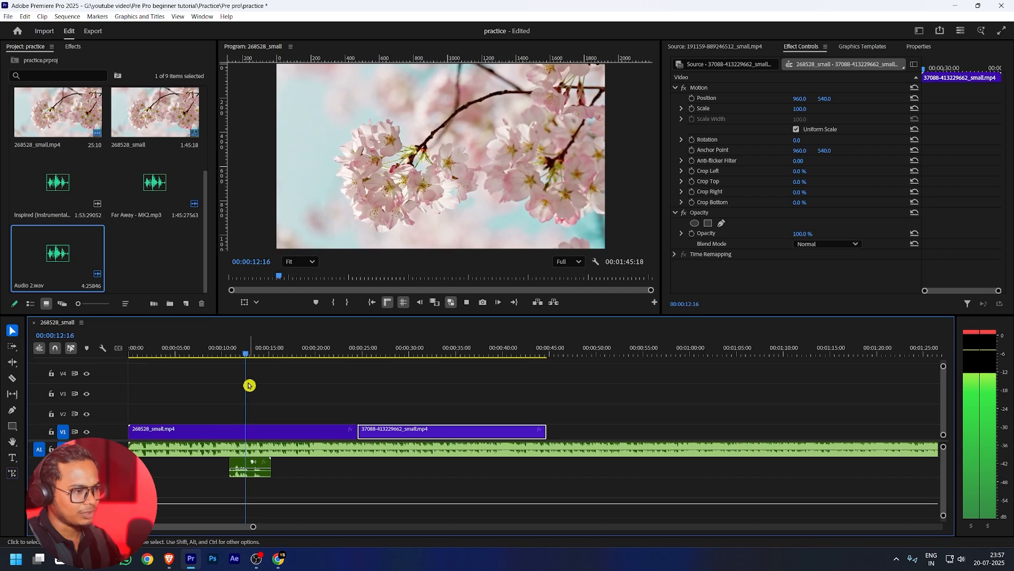
key("space")
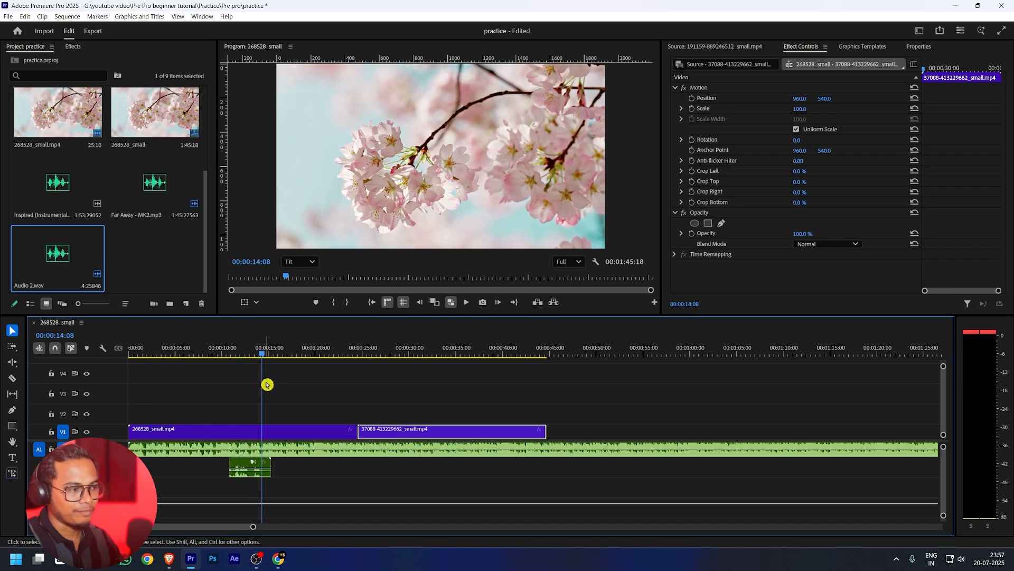
Delete the recorded Audio 2.wav voice-over clip from the sequence
left_click(239, 468)
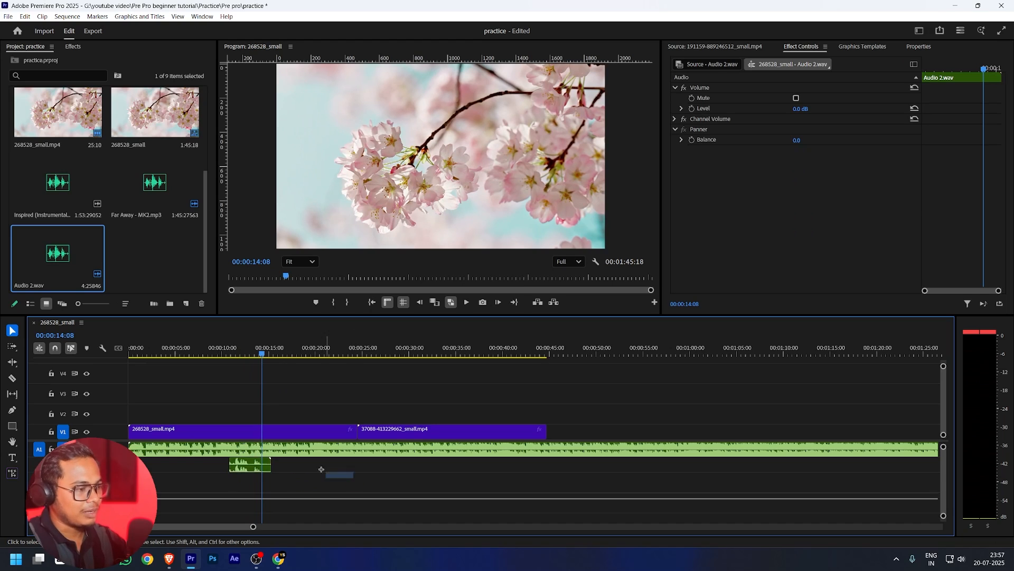
left_click_drag(322, 469, 174, 461)
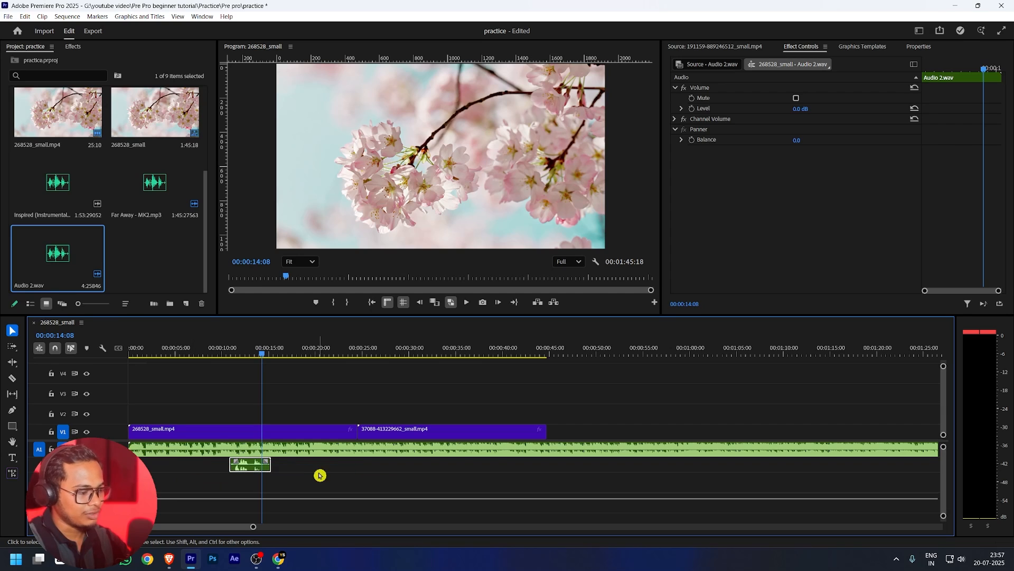
key("Delete")
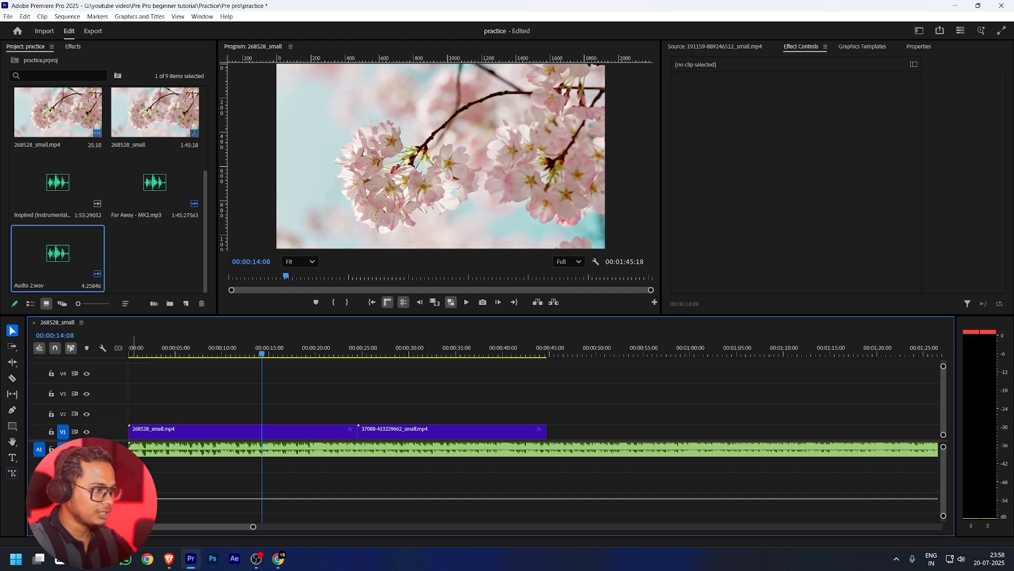
Compare the effect properties of the Far Away - MK2.mp3 audio clip with those of the 268528_small.mp4 video clip
left_click_drag(192, 345, 129, 346)
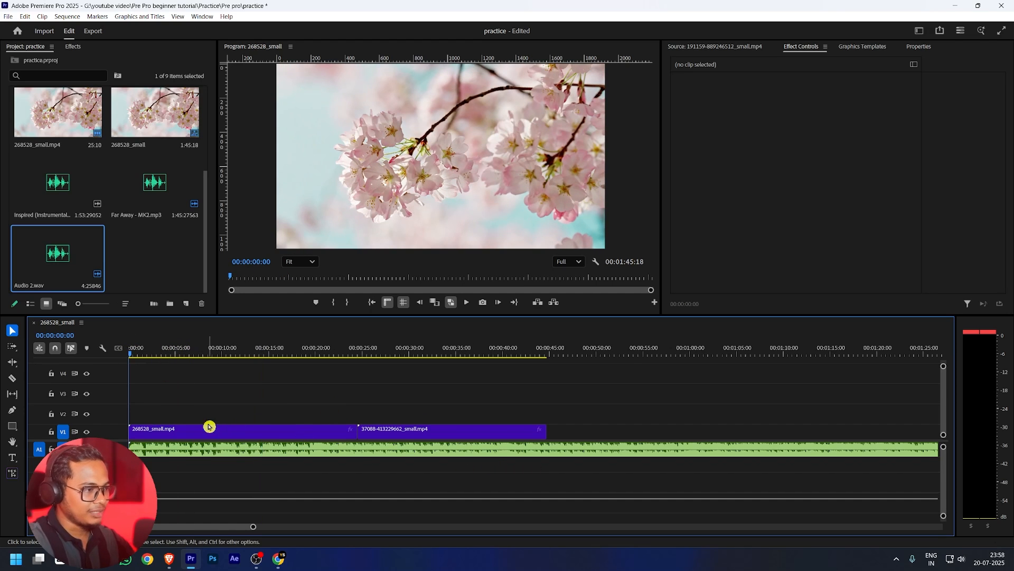
left_click(167, 449)
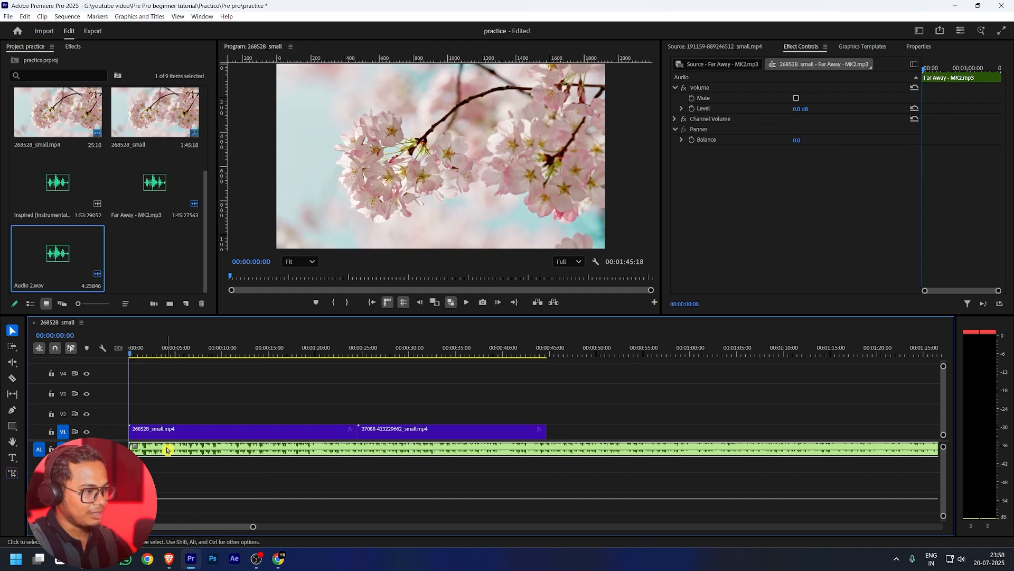
left_click(157, 430)
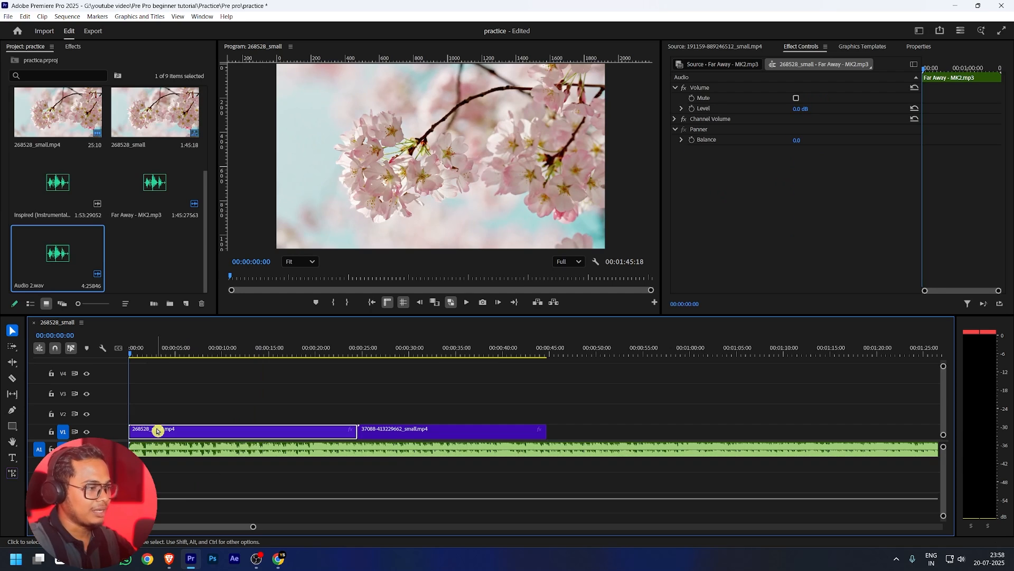
left_click_drag(146, 356, 181, 356)
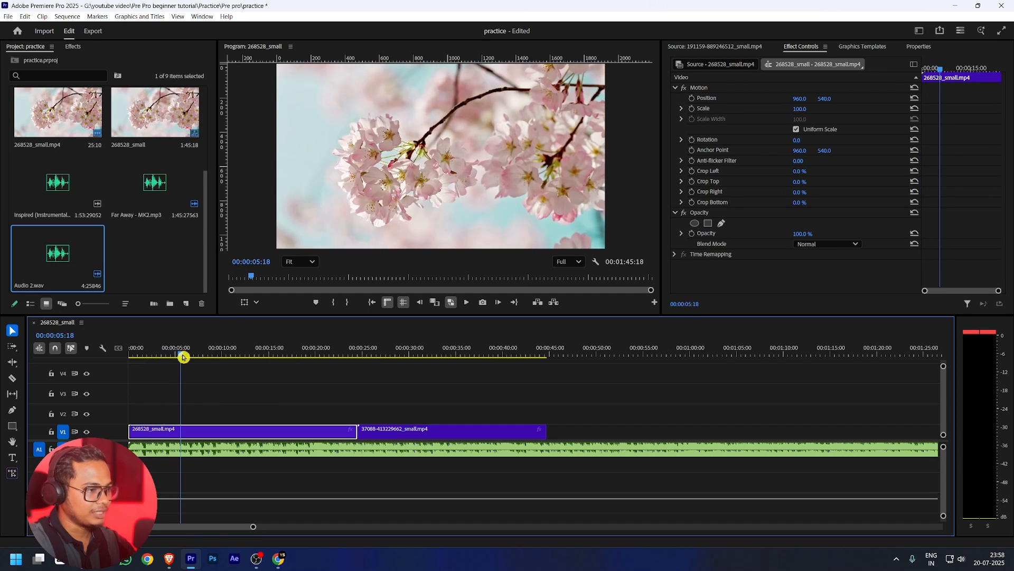
left_click(193, 450)
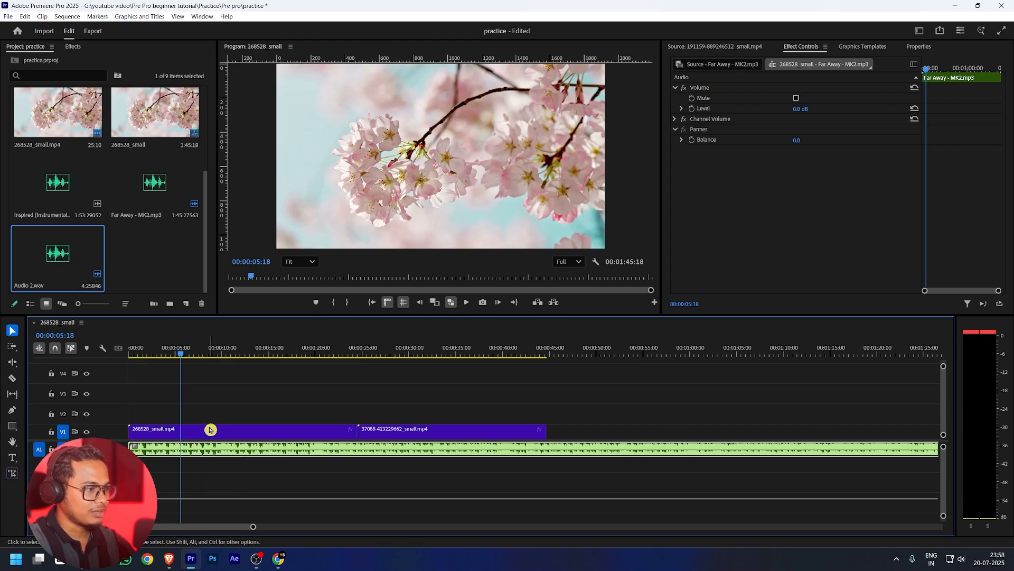
Try moving the 268528_small.mp4 video clip on its own onto track V4, without its audio
mouse_move(210, 427)
left_mouse_down()
mouse_move(645, 370)
mouse_move(705, 374)
mouse_move(390, 389)
mouse_move(204, 427)
left_mouse_up()
left_click(707, 379)
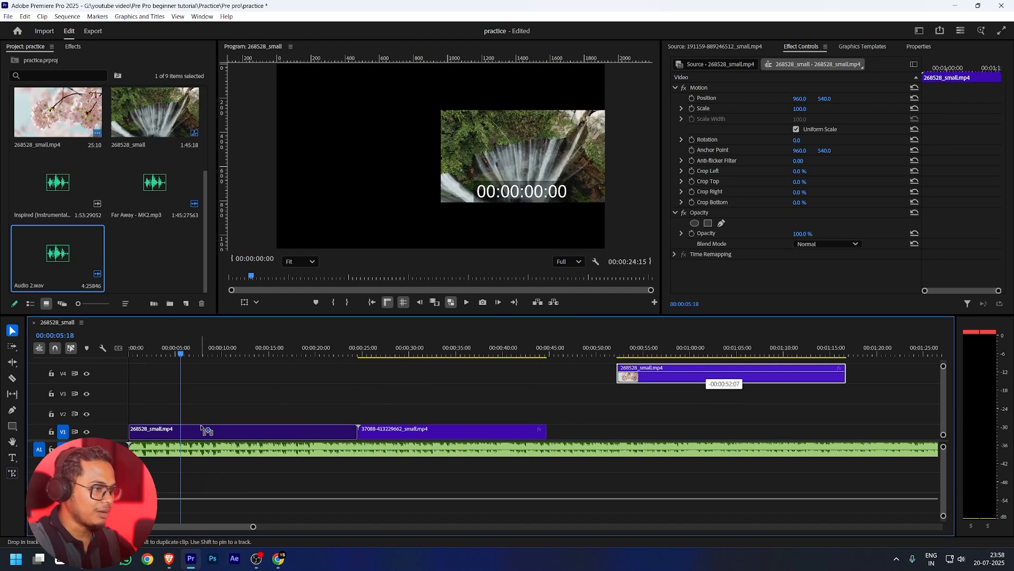
Link the 268528_small.mp4 clip with the Far Away - MK2.mp3 audio and move the pair to 00:00:48:03, video on V3
left_click_drag(235, 383, 253, 458)
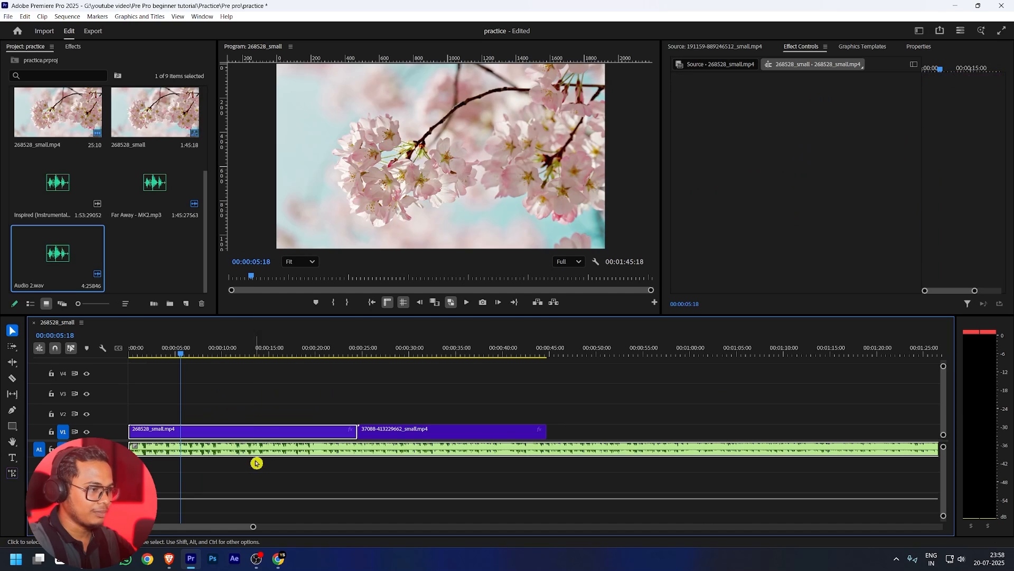
right_click(269, 431)
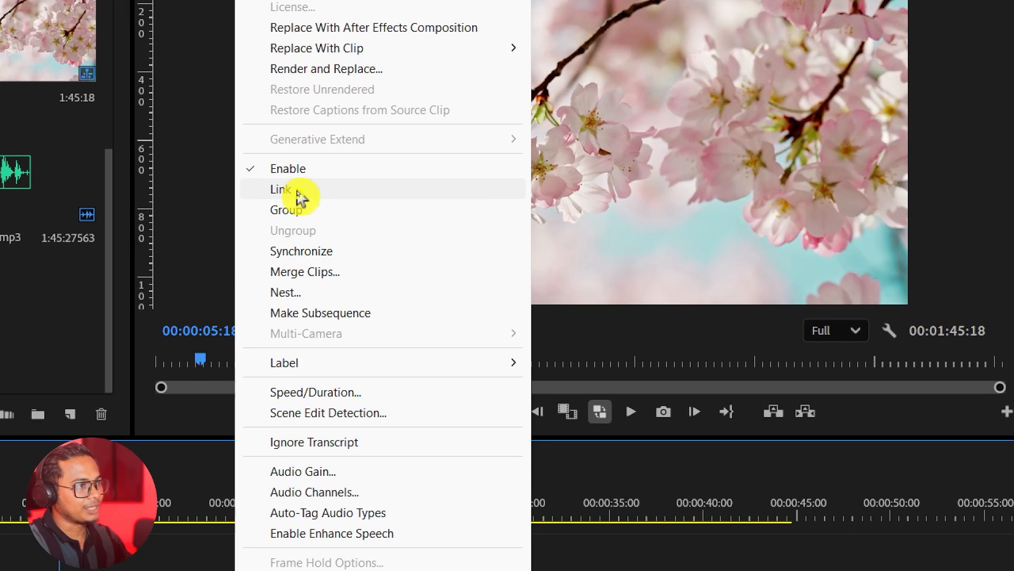
left_click(292, 192)
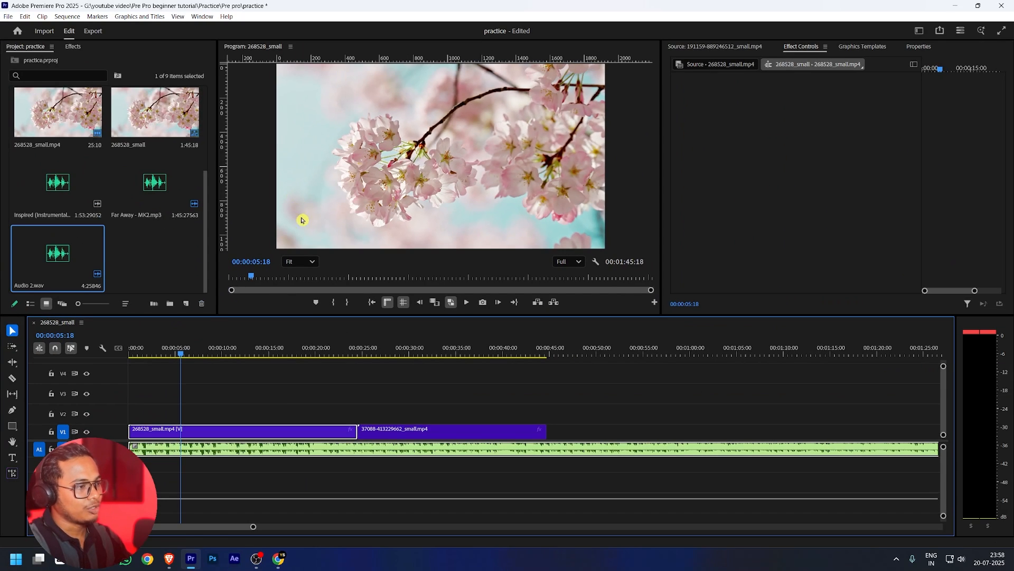
left_click(235, 434)
left_click_drag(235, 435, 684, 391)
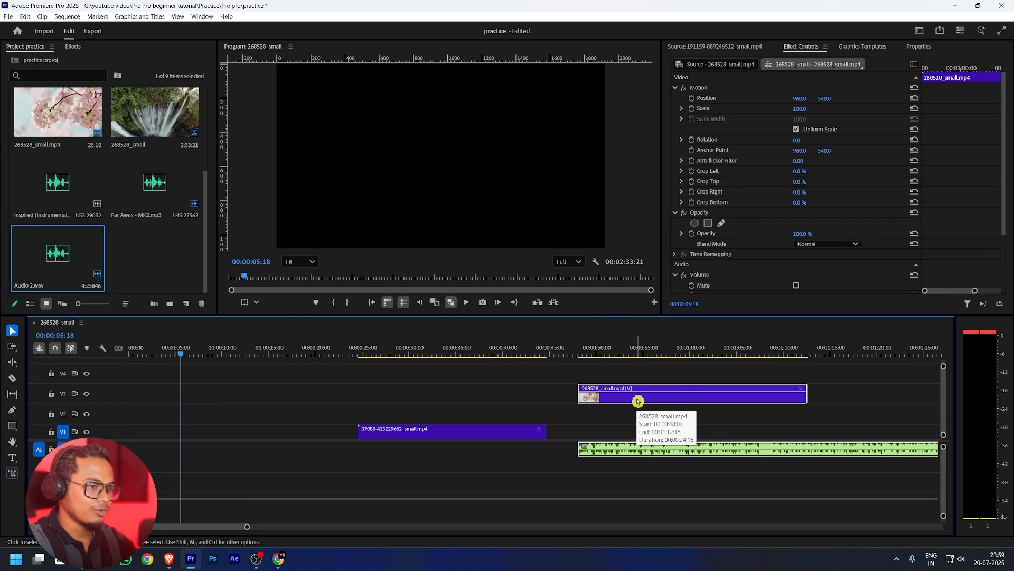
Unlink the moved video and audio clips and move the Far Away - MK2.mp3 clip separately back to the sequence start
left_click(582, 440)
left_click(604, 450)
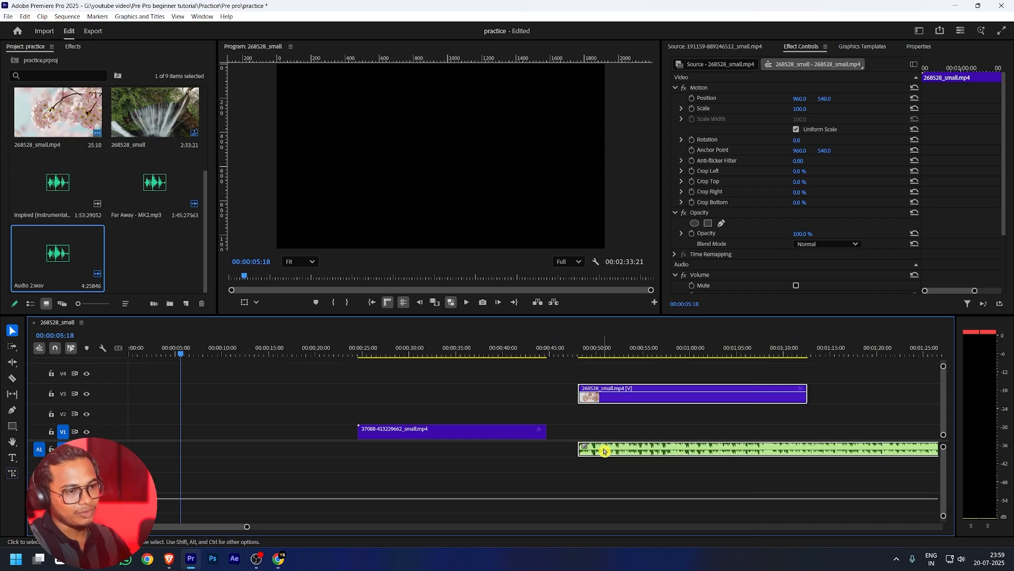
right_click(605, 451)
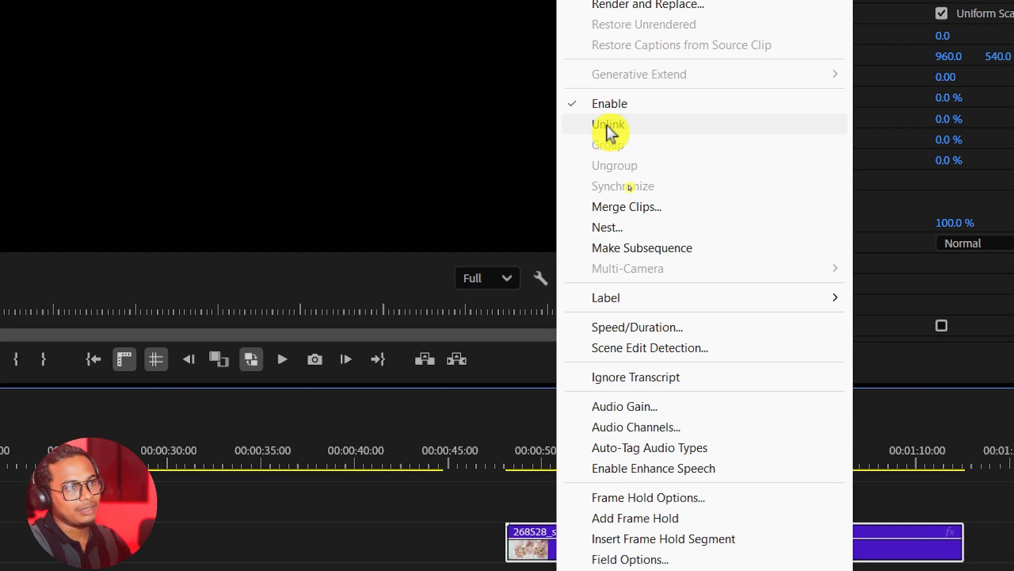
left_click(608, 125)
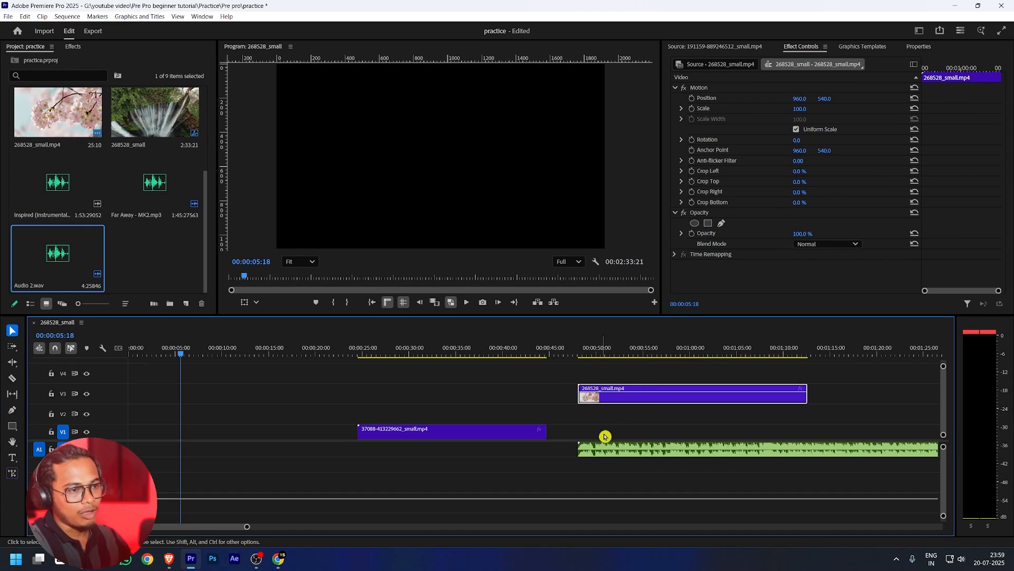
left_click(616, 448)
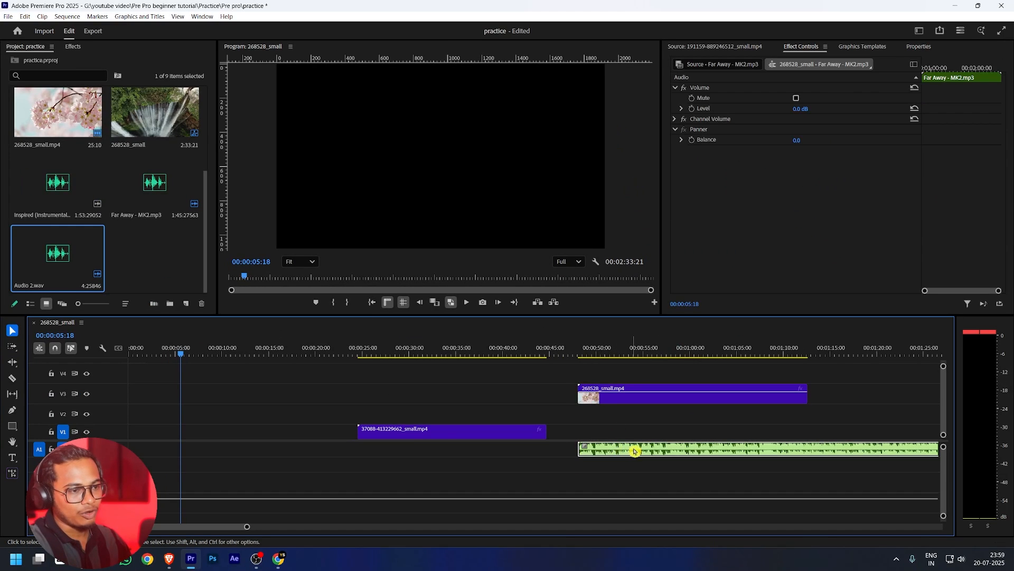
left_click_drag(635, 450, 193, 455)
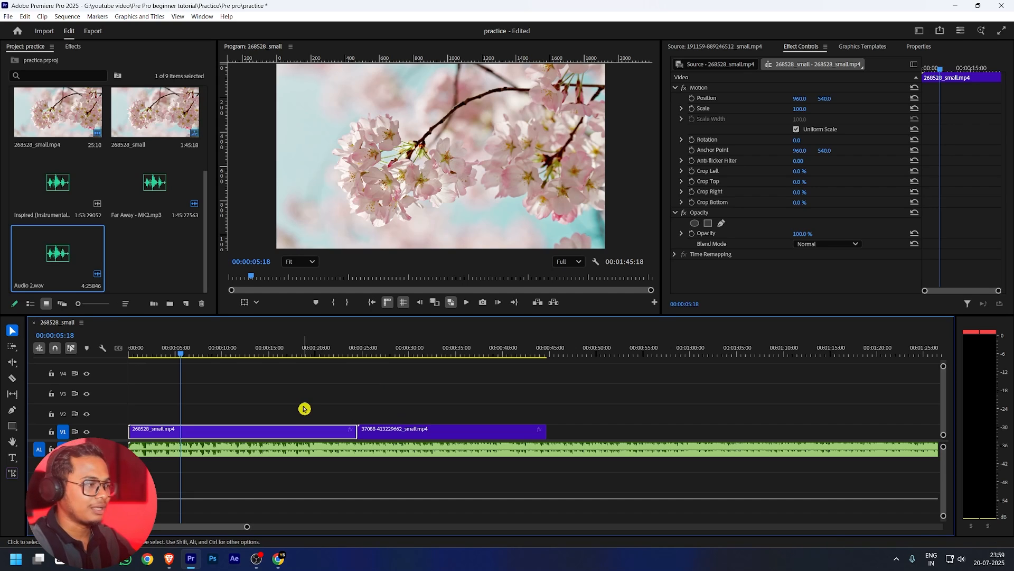
left_click(13, 381)
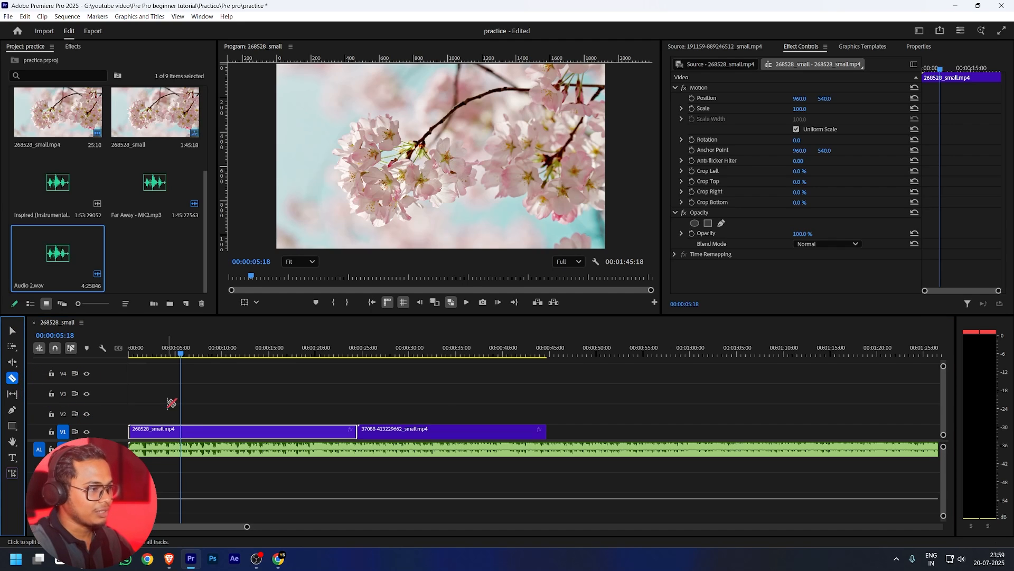
left_click(180, 431)
left_click(244, 428)
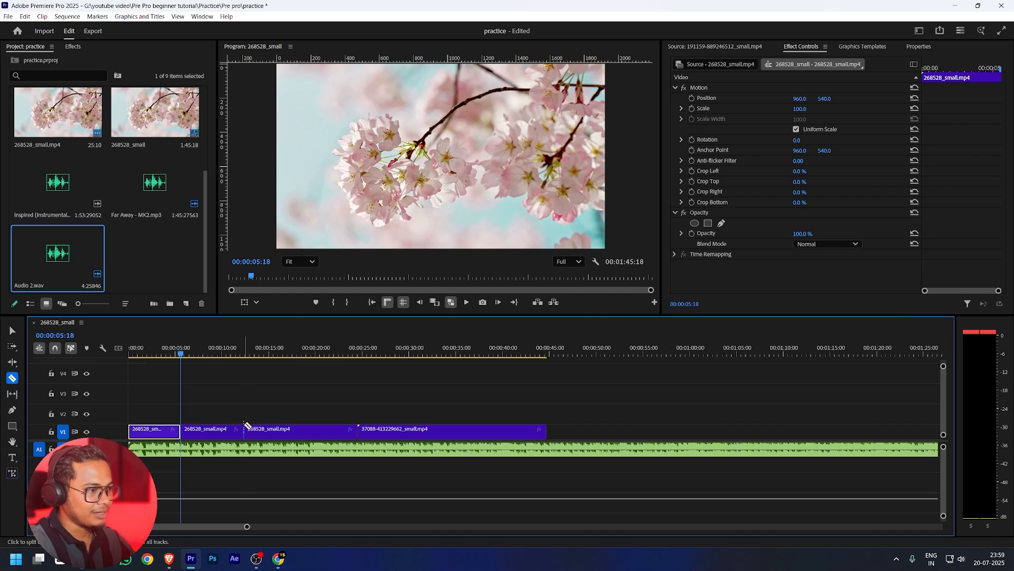
left_click(319, 428)
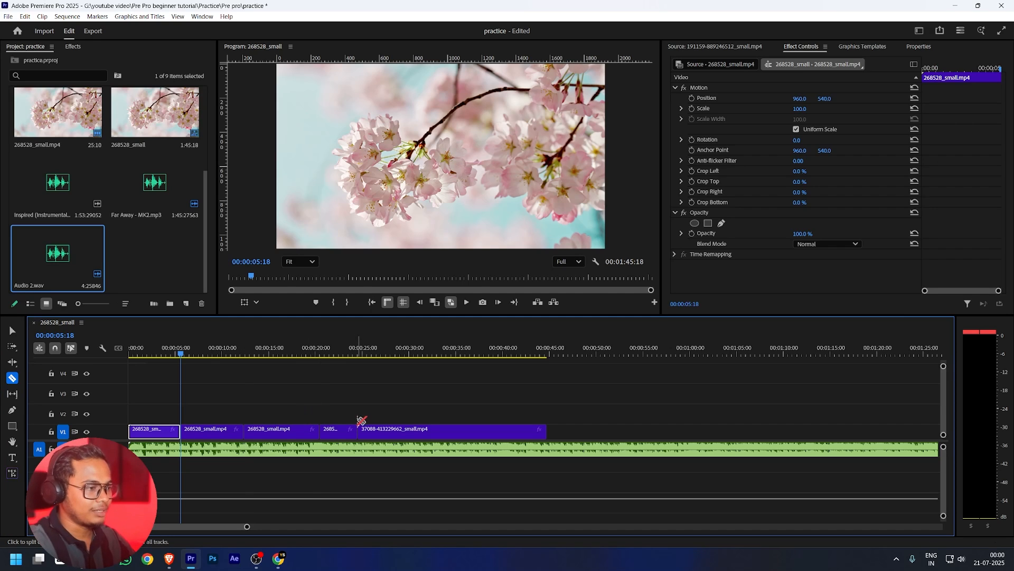
left_click(388, 430)
left_click(476, 430)
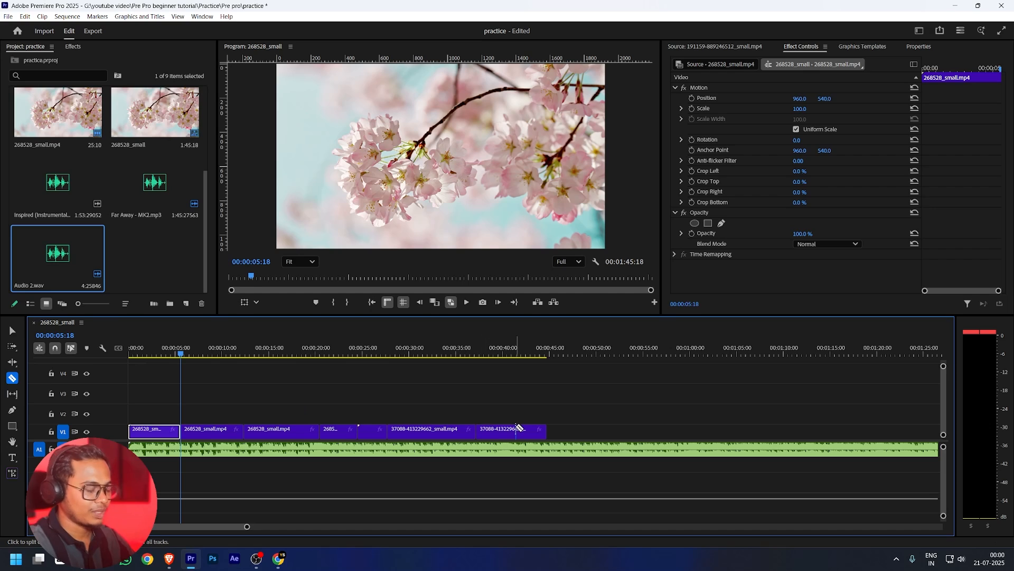
Undo all five razor cuts on the two V1 video clips
key("ctrl+z")
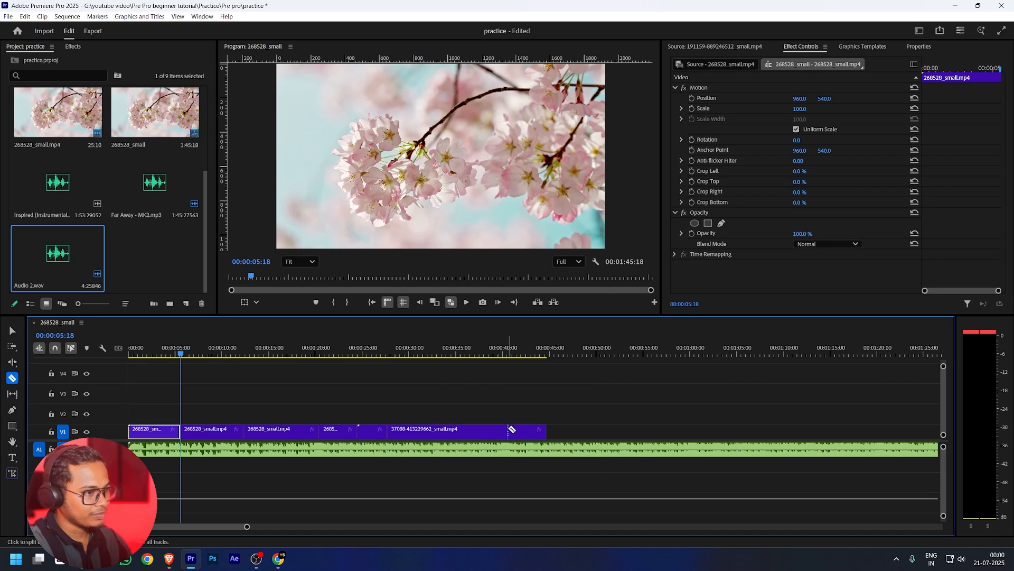
key("ctrl+z")
key("ctrl+z")
key("ctrl+z")
key("ctrl+z")
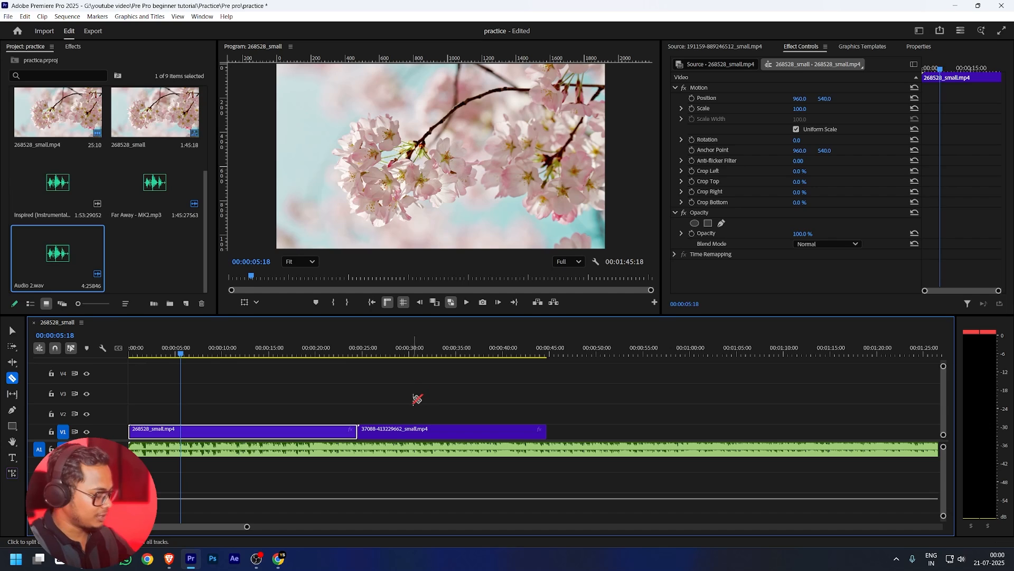
Link the 268528_small.mp4 video clip with the Far Away - MK2.mp3 audio clip and clear the selection
key("v")
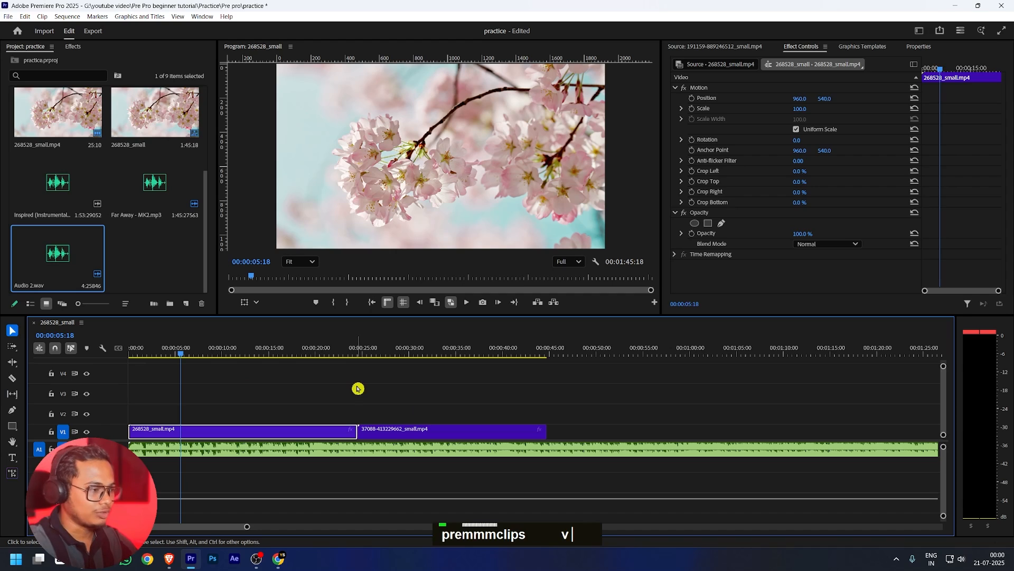
left_click_drag(225, 389, 267, 454)
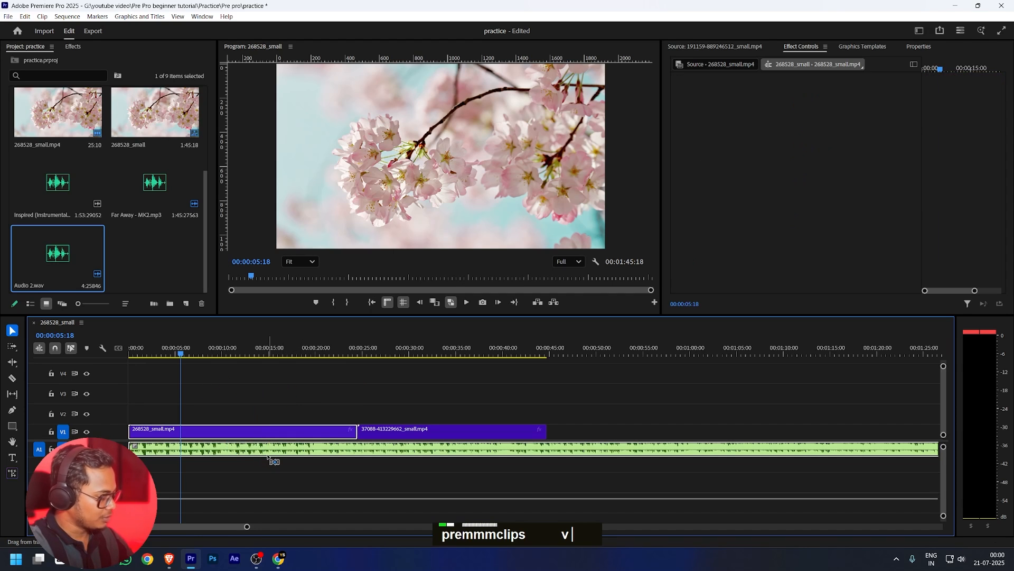
right_click(268, 451)
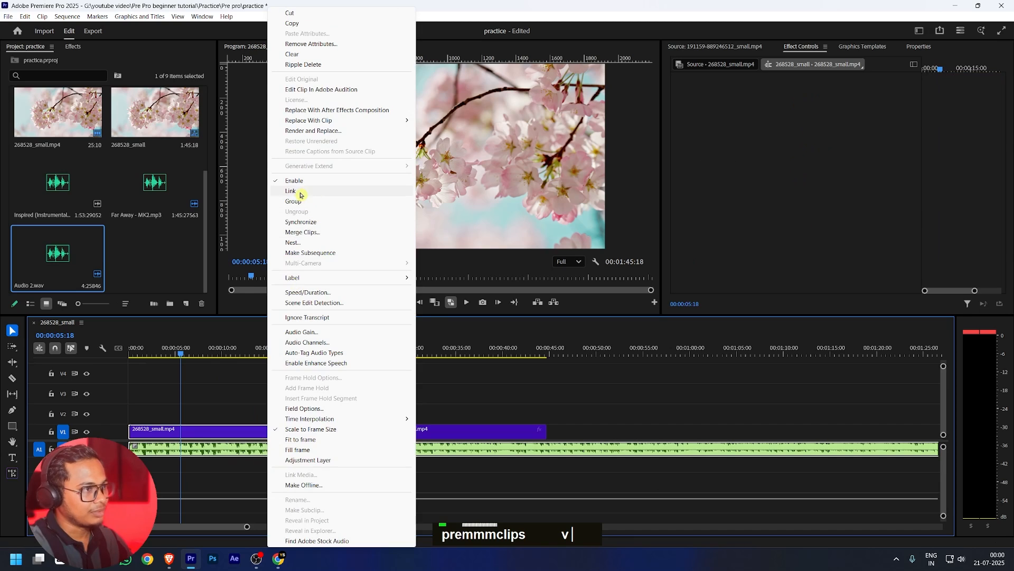
left_click(301, 195)
left_click(340, 390)
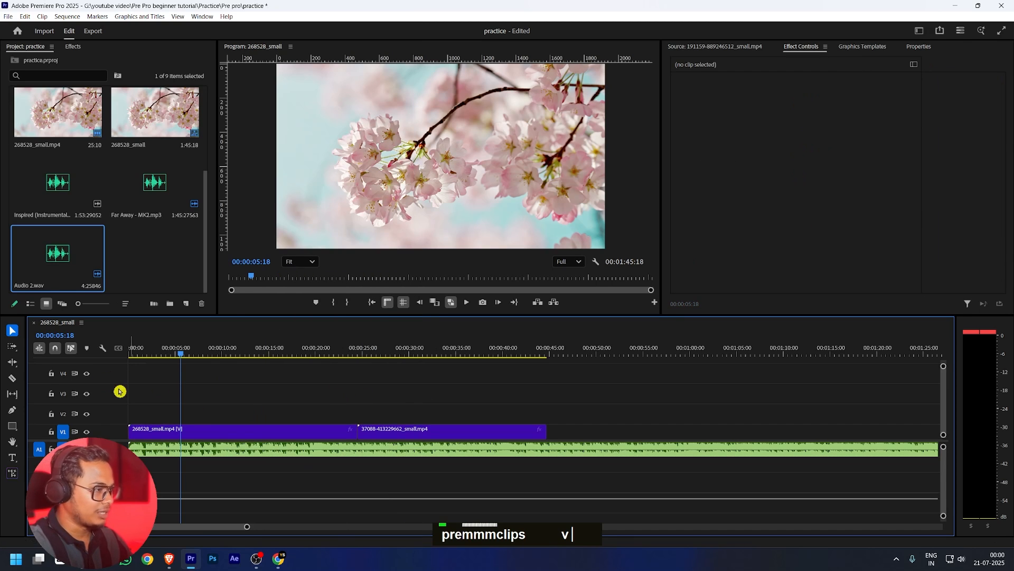
Cut the linked 268528_small.mp4 video and its audio together at five points with the Razor tool
key("c")
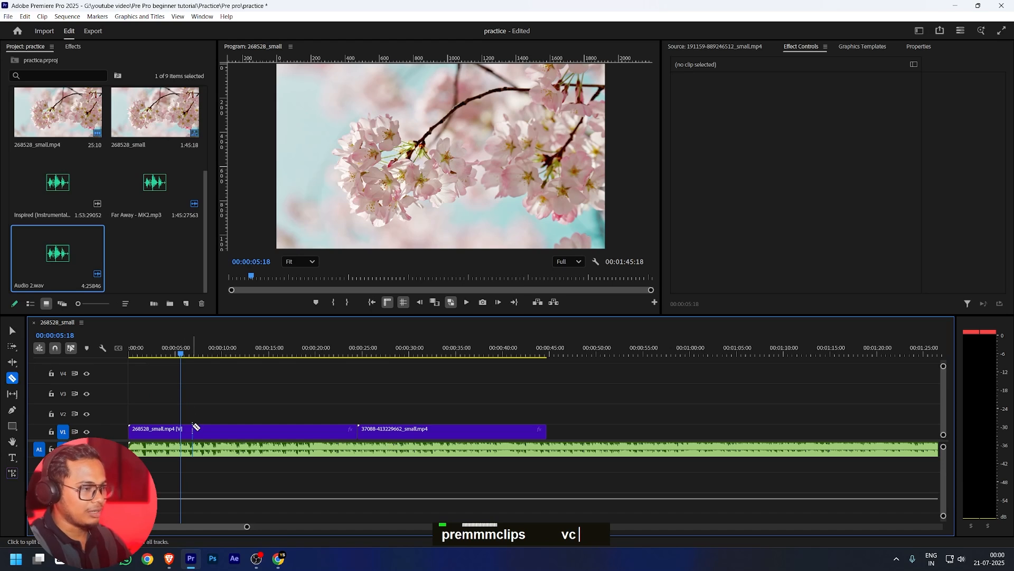
left_click(162, 429)
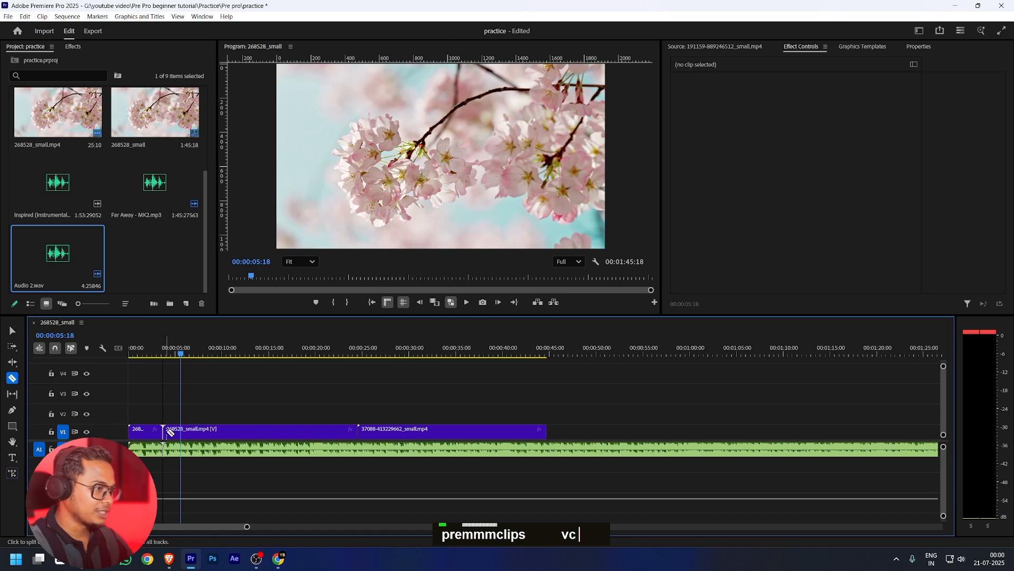
left_click(231, 429)
left_click(281, 429)
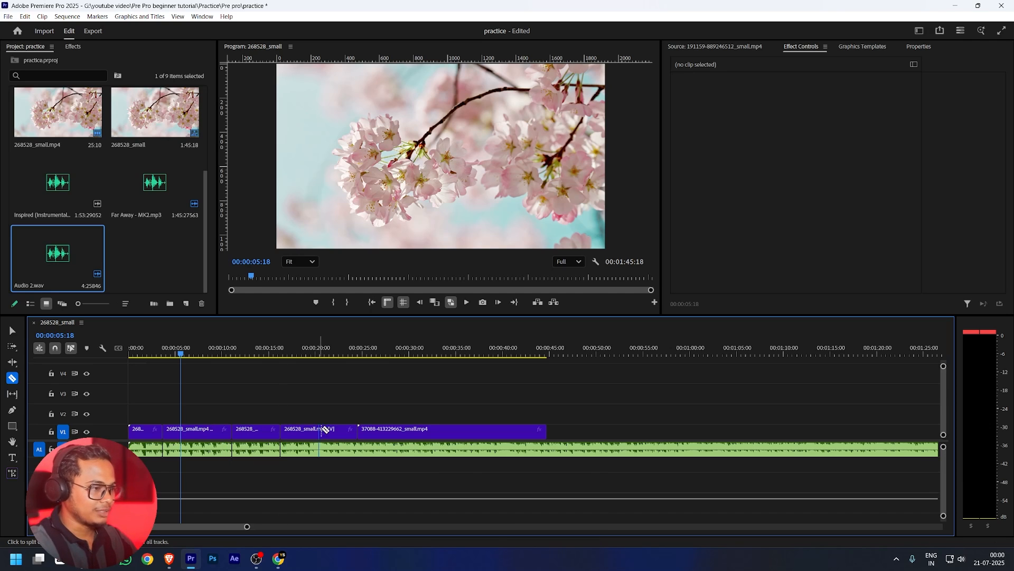
left_click(326, 429)
left_click(348, 429)
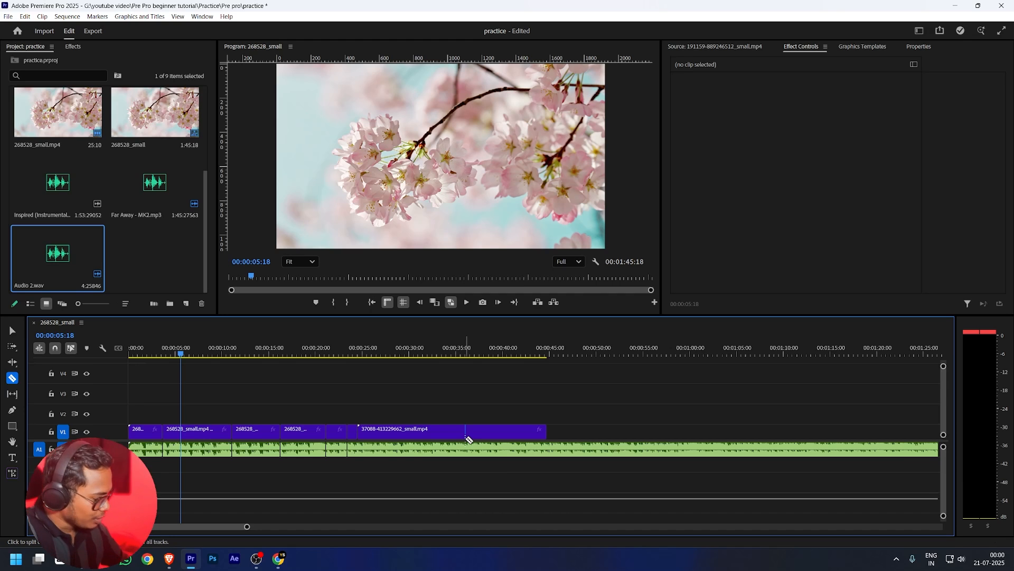
Undo the five razor cuts on the linked video and audio clips
key("ctrl+z")
key("ctrl+z")
key("ctrl+z")
key("ctrl+z")
key("ctrl+z")
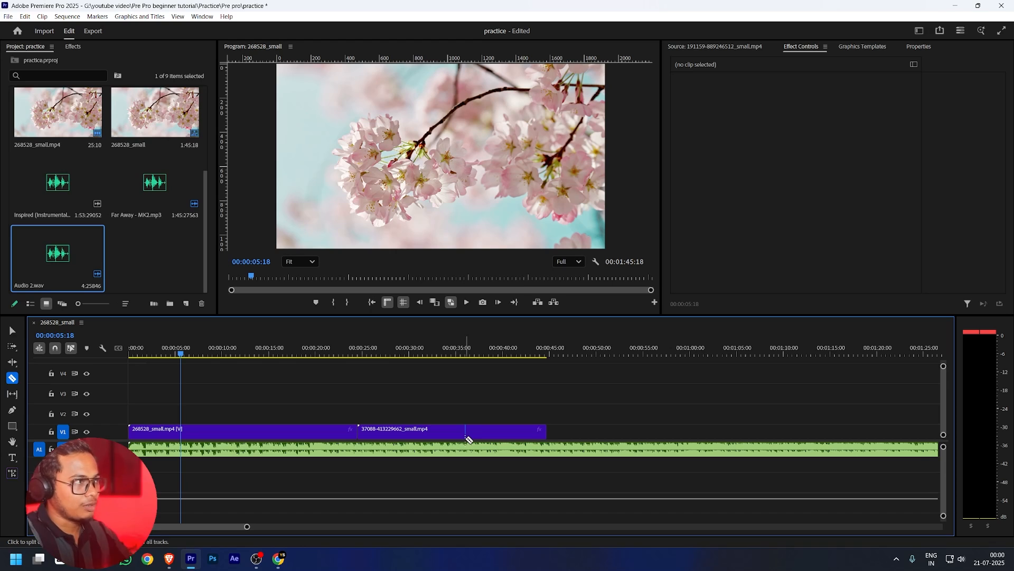
Look up the Undo and Redo commands, redo the first cut of the linked clips and undo it again
left_click(28, 18)
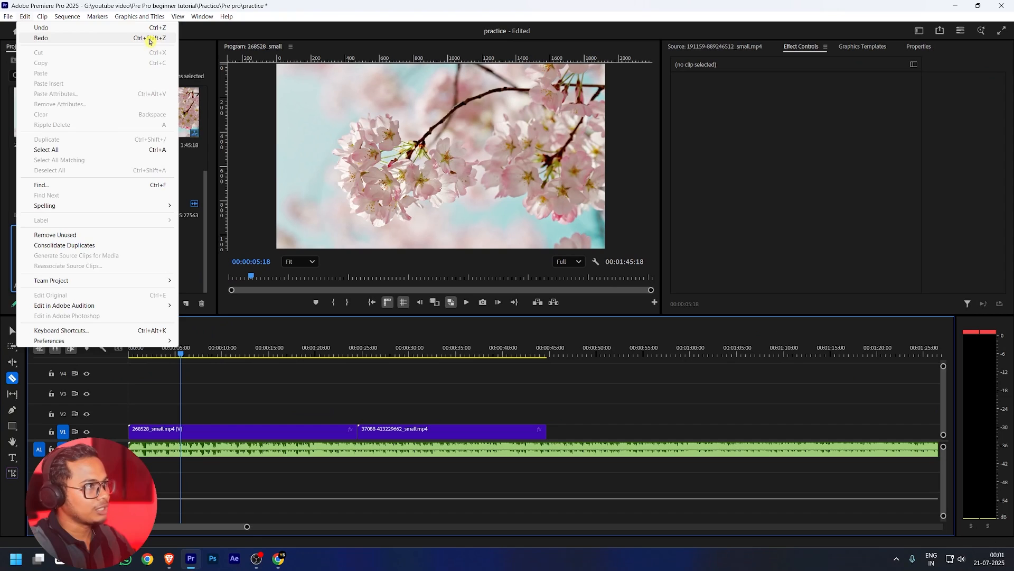
left_click(195, 55)
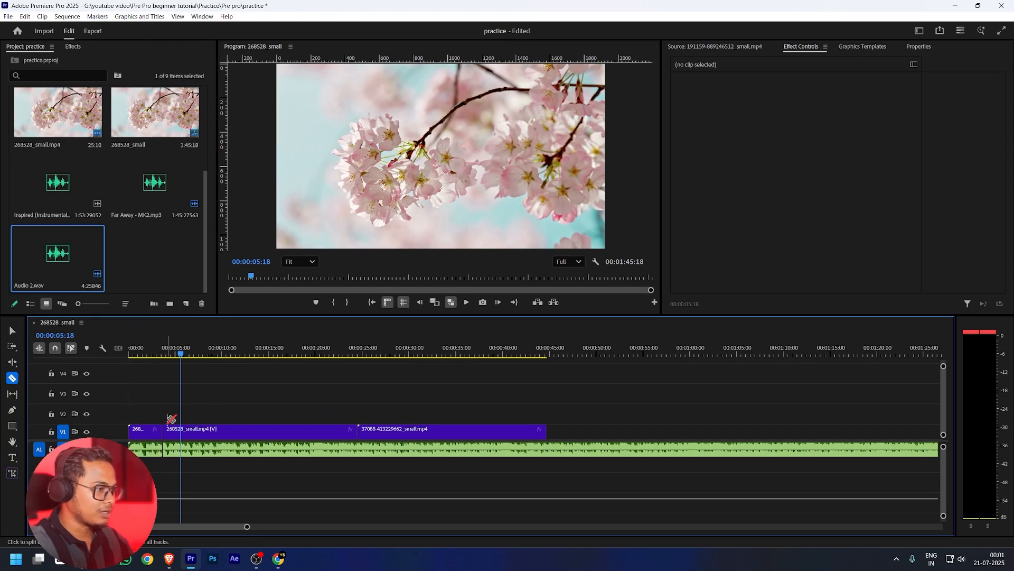
key("v")
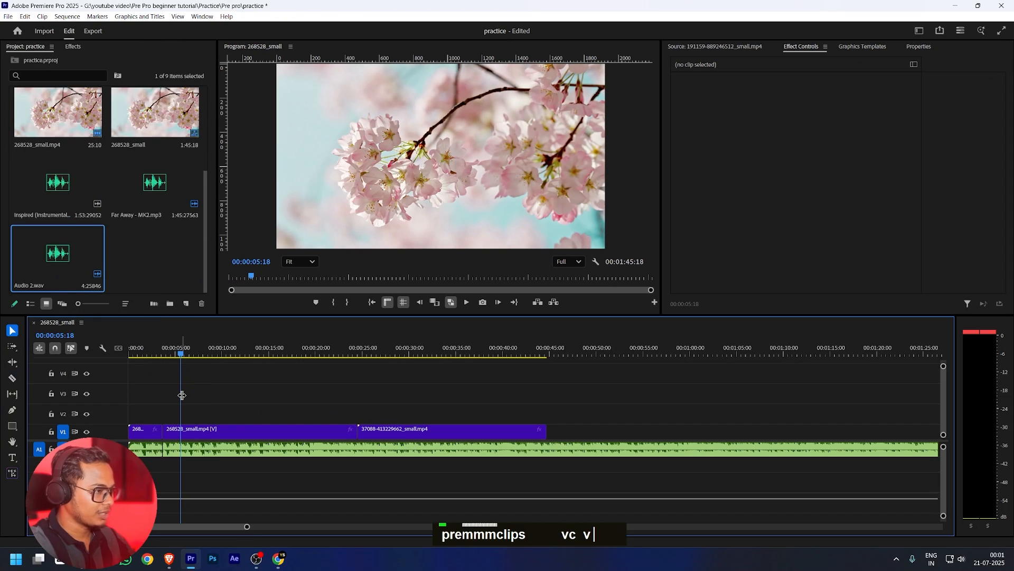
key("ctrl+z")
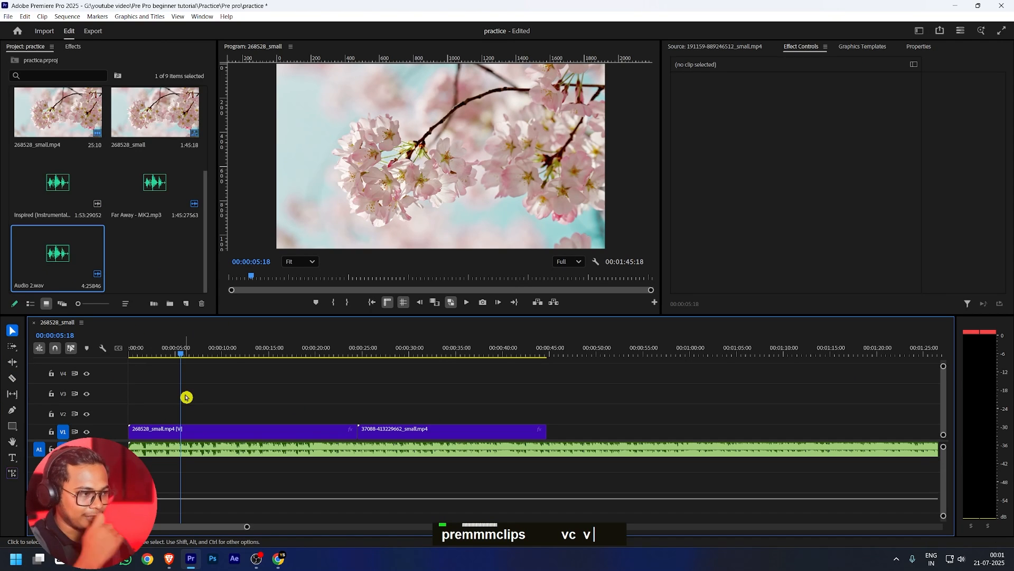
scroll(465, 429, "down", 3)
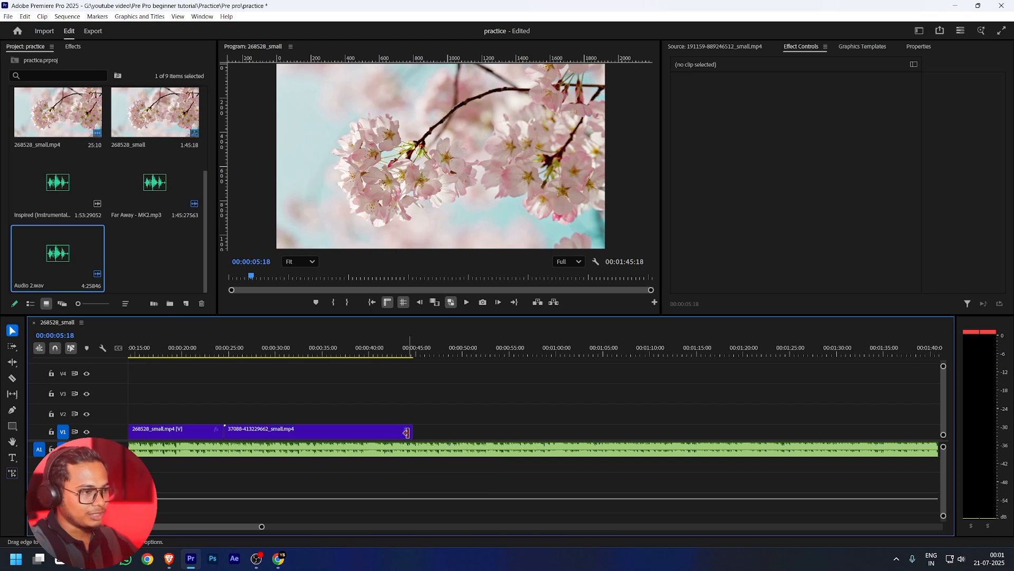
left_click_drag(411, 431, 457, 433)
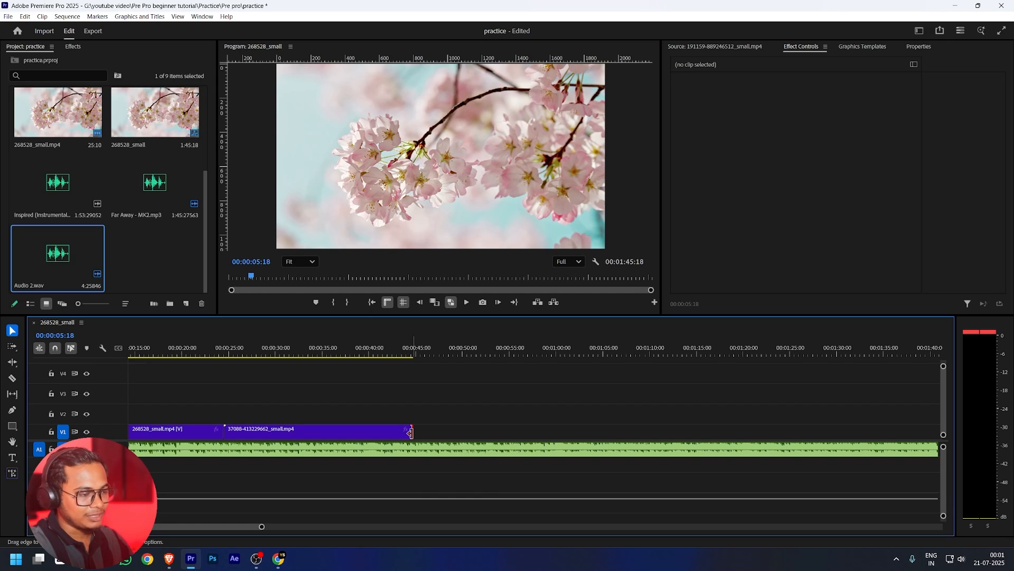
left_click_drag(411, 432, 275, 426)
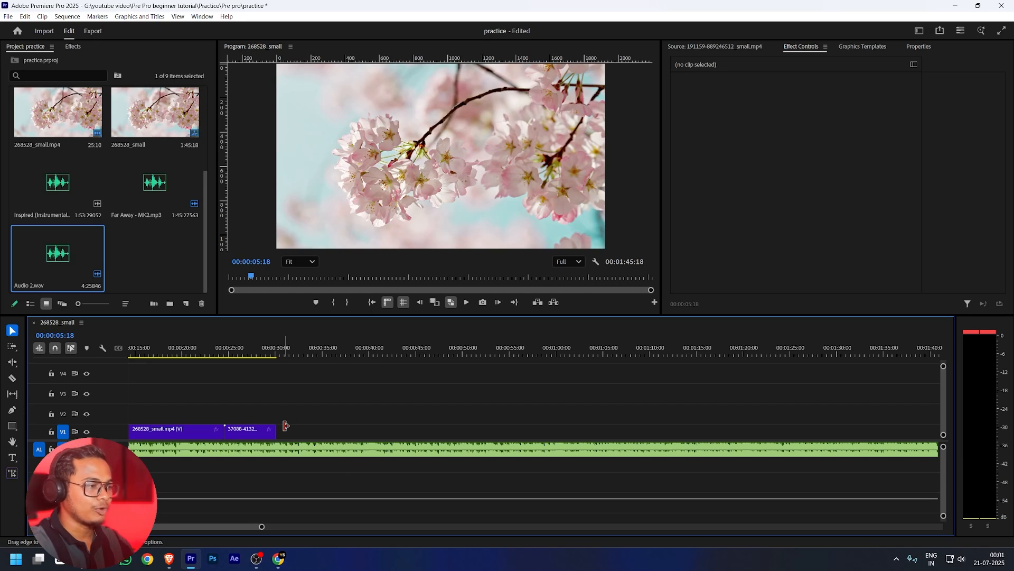
left_click(238, 350)
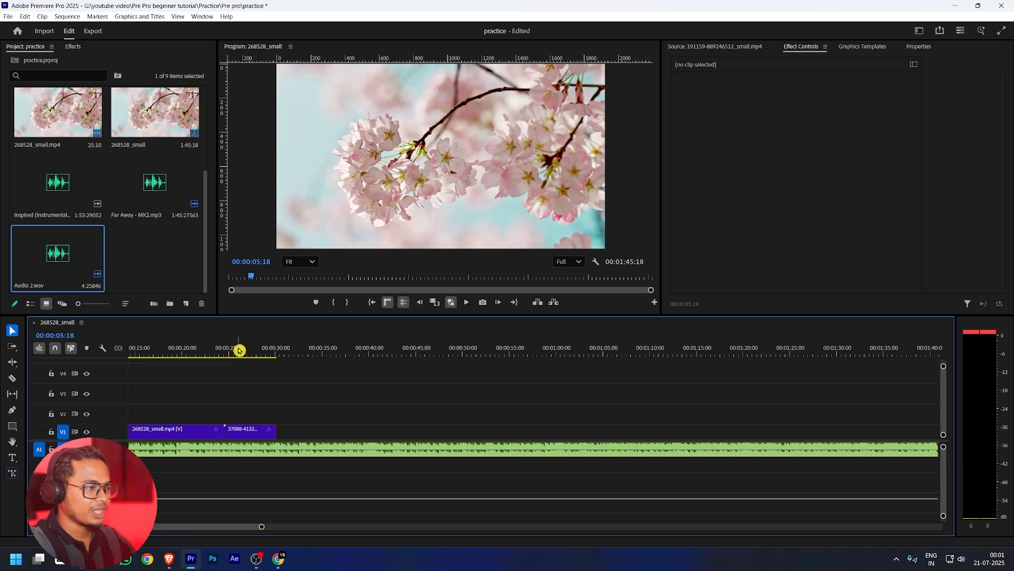
left_click_drag(275, 434, 377, 433)
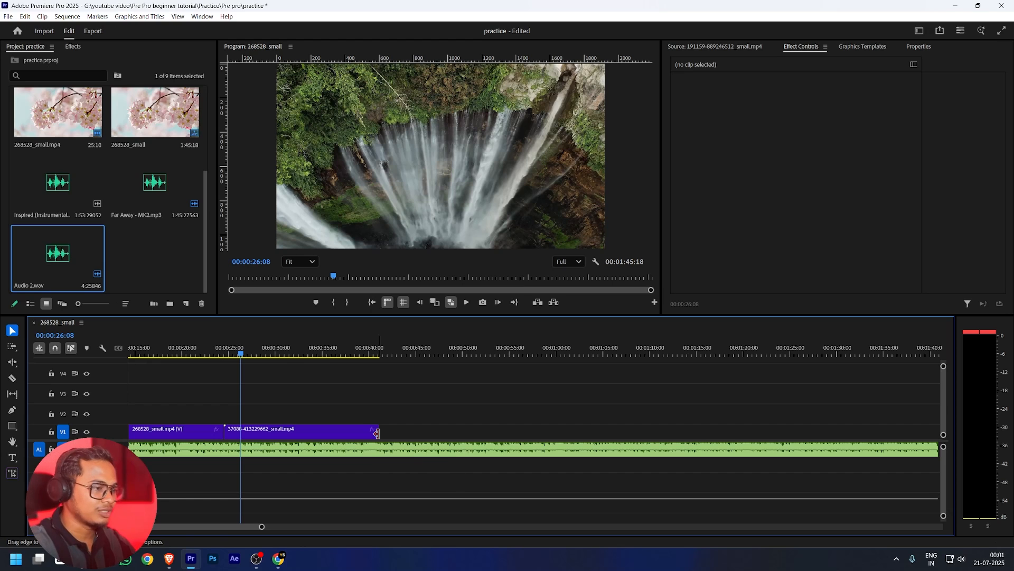
left_click_drag(382, 432, 316, 432)
left_click_drag(226, 429, 256, 430)
left_click_drag(247, 355, 278, 356)
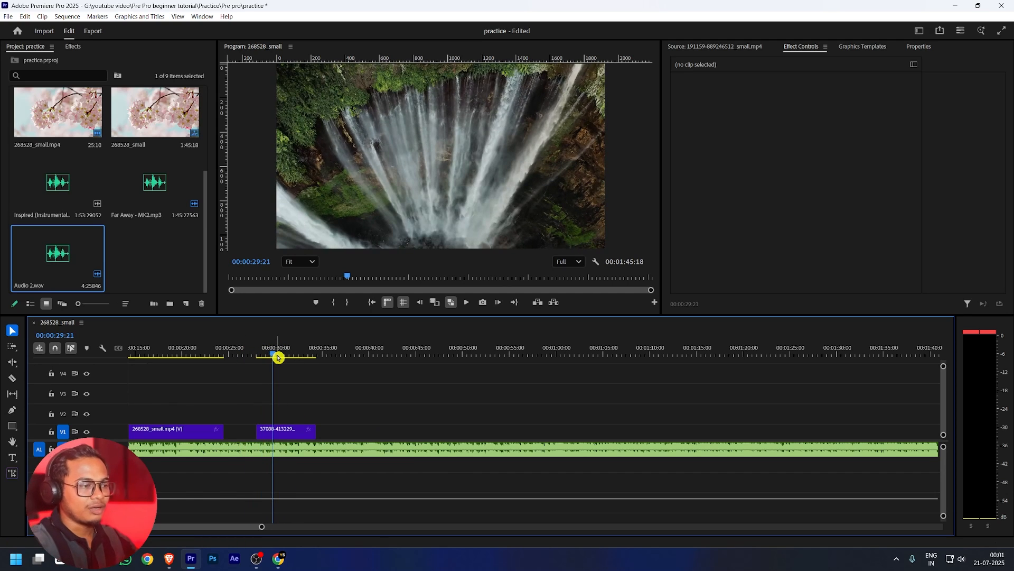
left_click_drag(315, 429, 433, 429)
left_click_drag(259, 430, 204, 430)
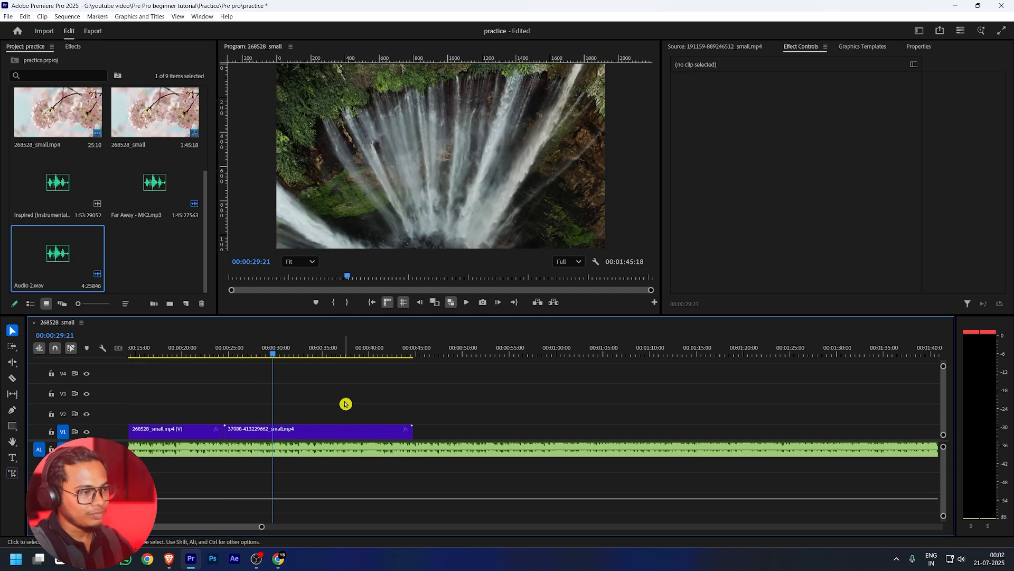
Try to trim the end of the linked audio clip back to the end of the second video clip, and undo the trim
scroll(345, 404, "down", 2)
scroll(345, 403, "down", 3, "alt")
left_click_drag(671, 448, 344, 446)
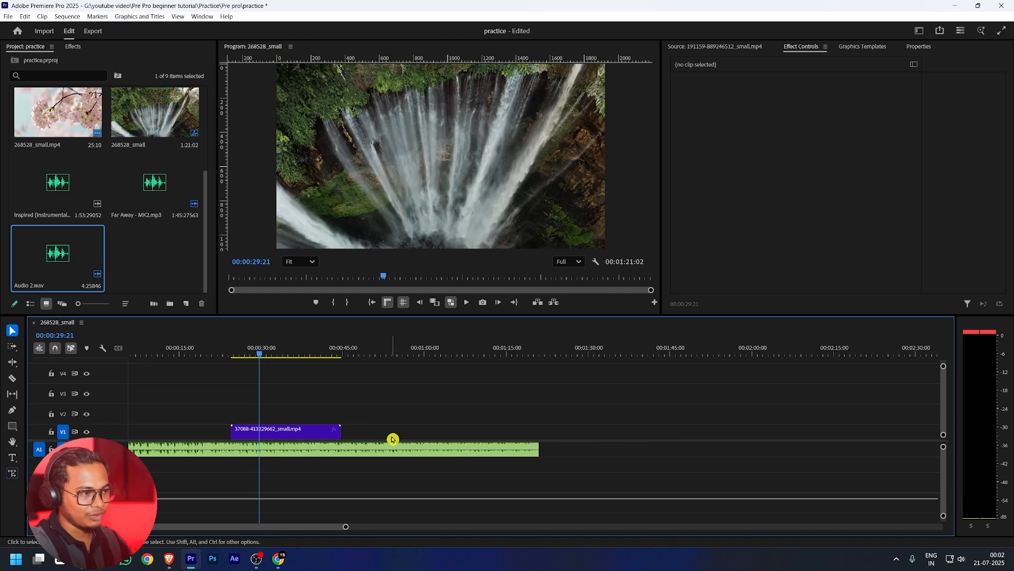
key("ctrl+z")
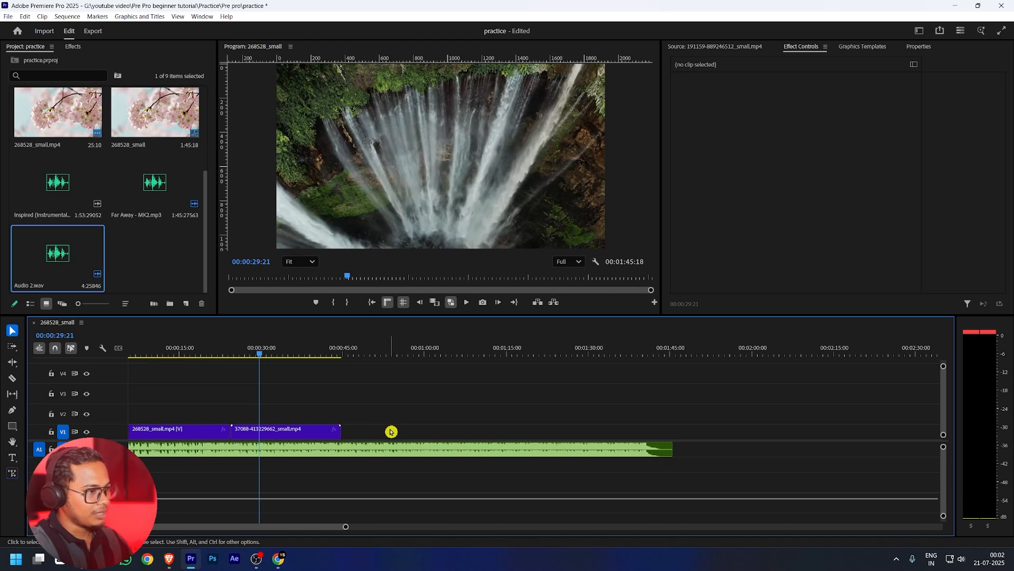
Unlink the 268528_small.mp4 video from its audio, and trim the audio's end to match the second video clip at about 00:00:44:23
left_click(199, 430)
right_click(200, 429)
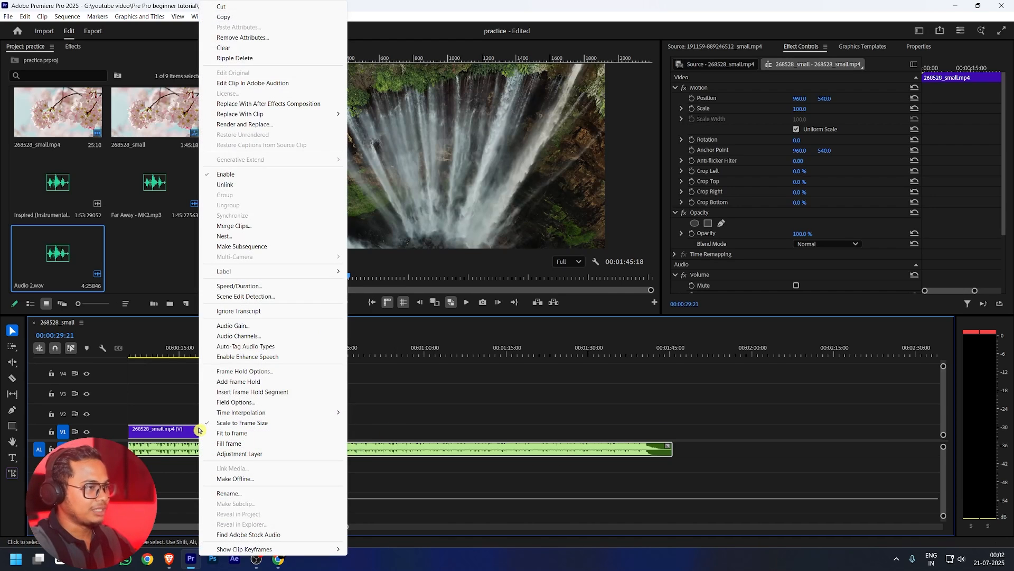
left_click(230, 184)
left_click(486, 387)
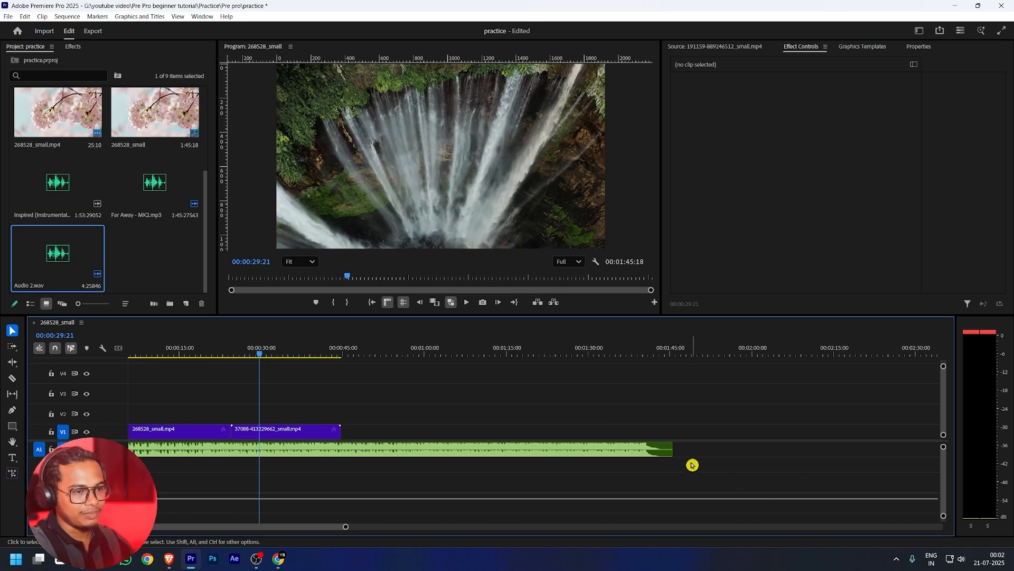
left_click_drag(671, 448, 339, 451)
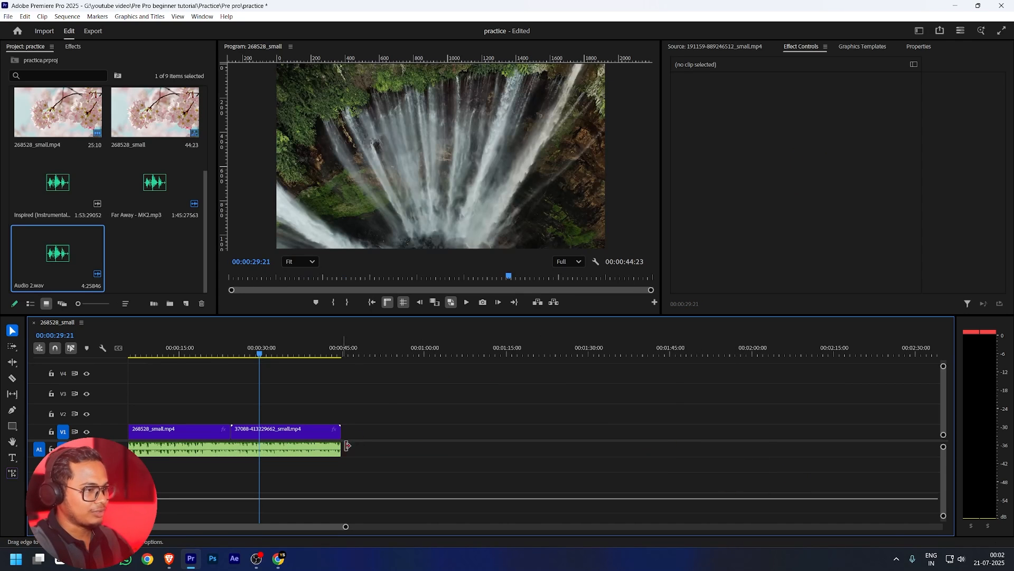
Select all clips from the first one onward with the Track Select Forward Tool, and clear the selection
scroll(278, 419, "up", 1)
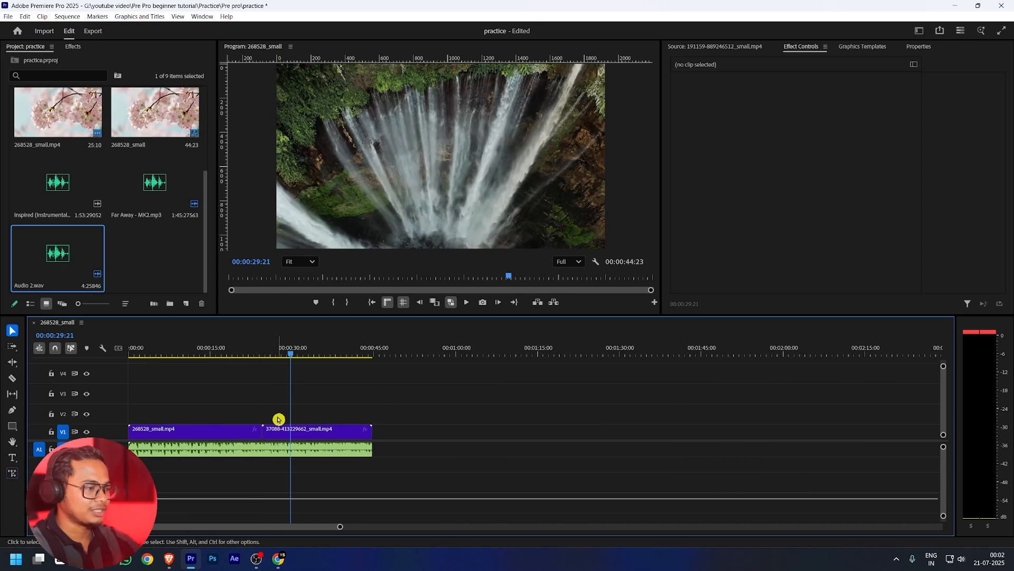
scroll(279, 419, "up", 1)
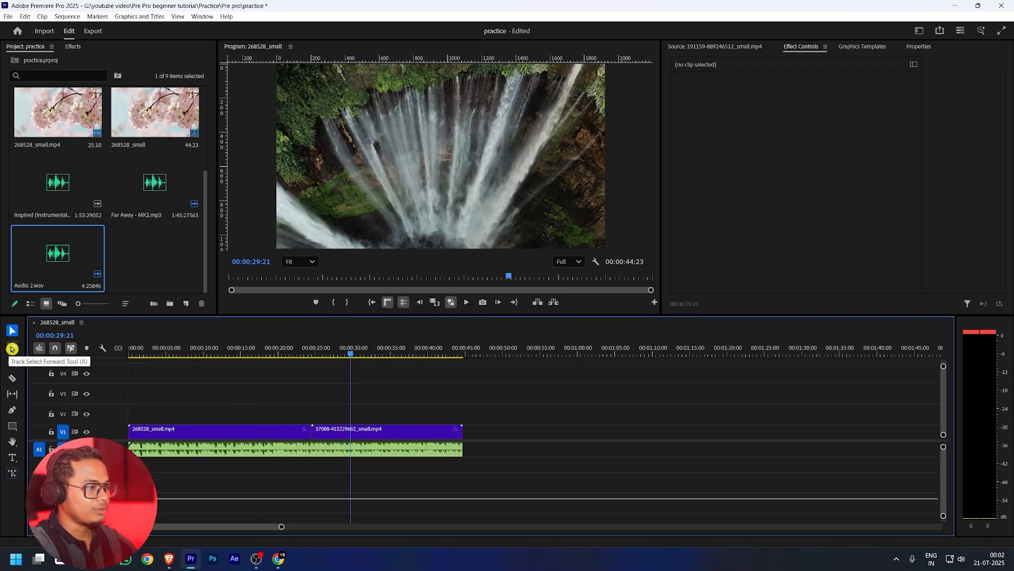
left_click(12, 348)
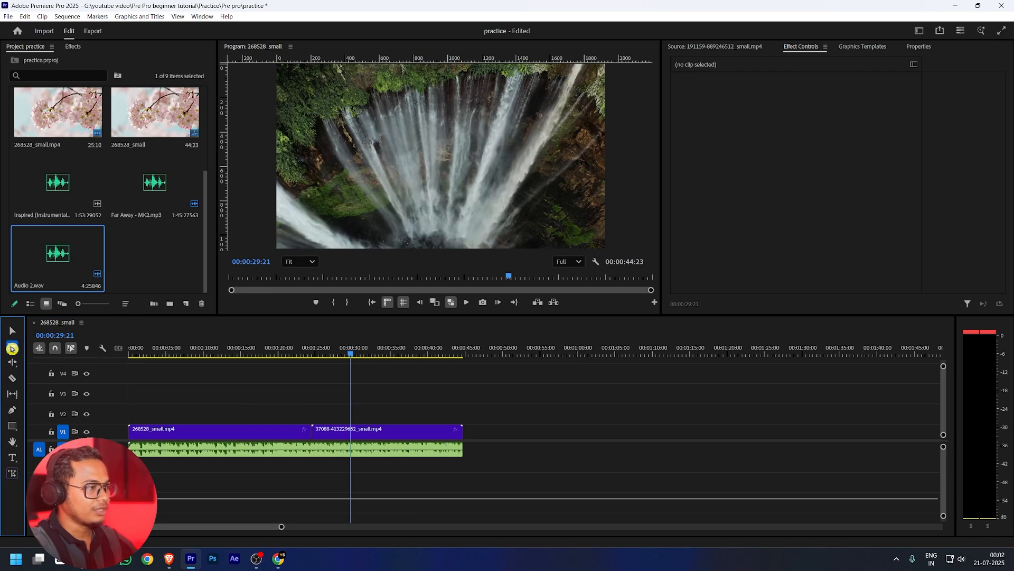
left_click(131, 434)
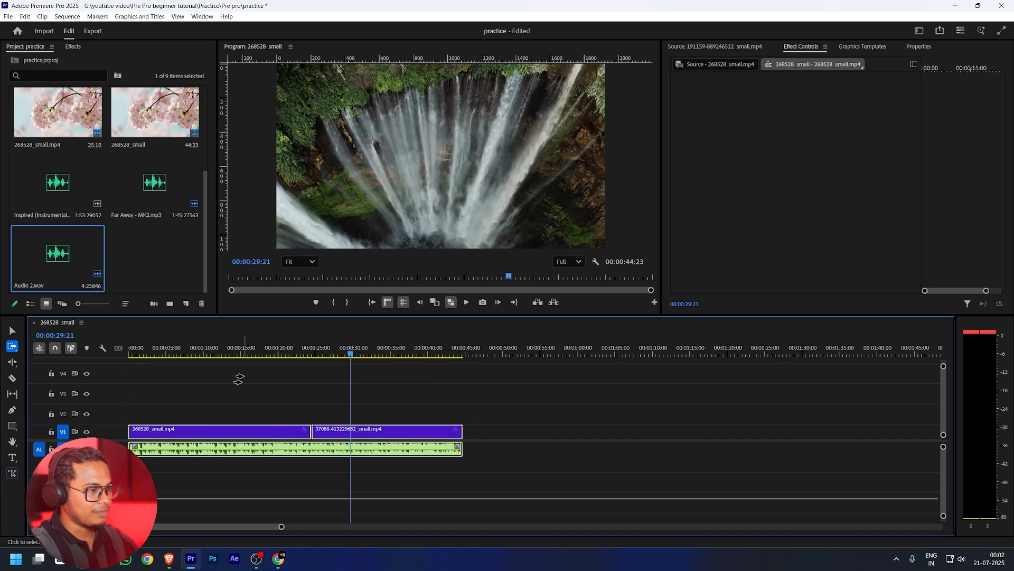
key("v")
left_click(295, 388)
key("a")
key("a")
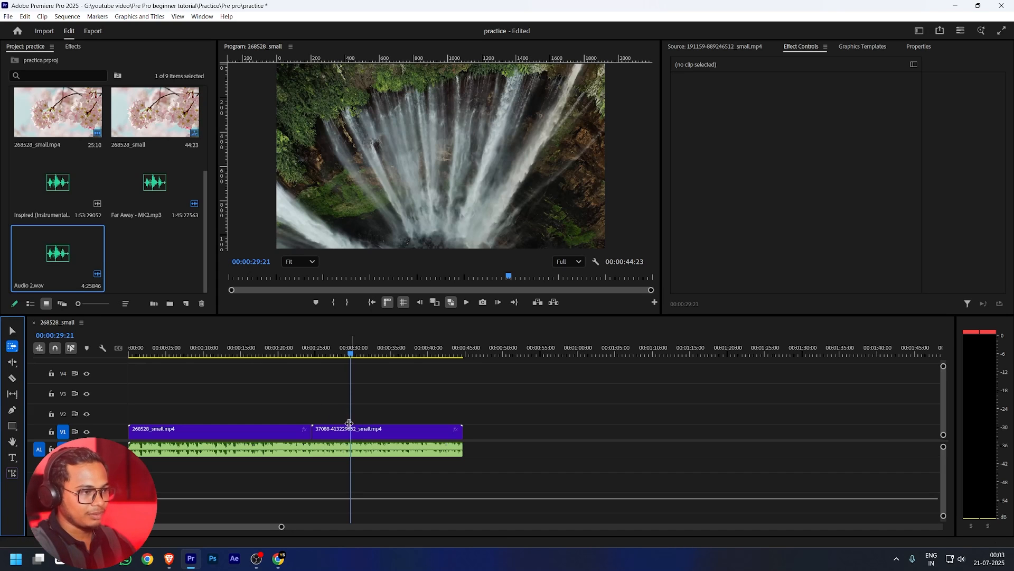
left_click(321, 432)
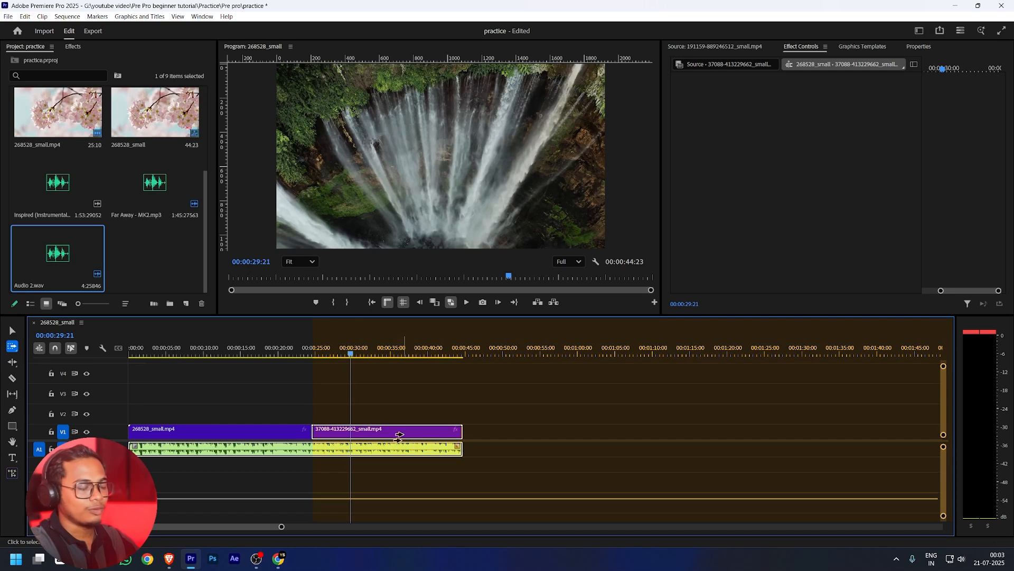
key("v")
left_click(363, 421)
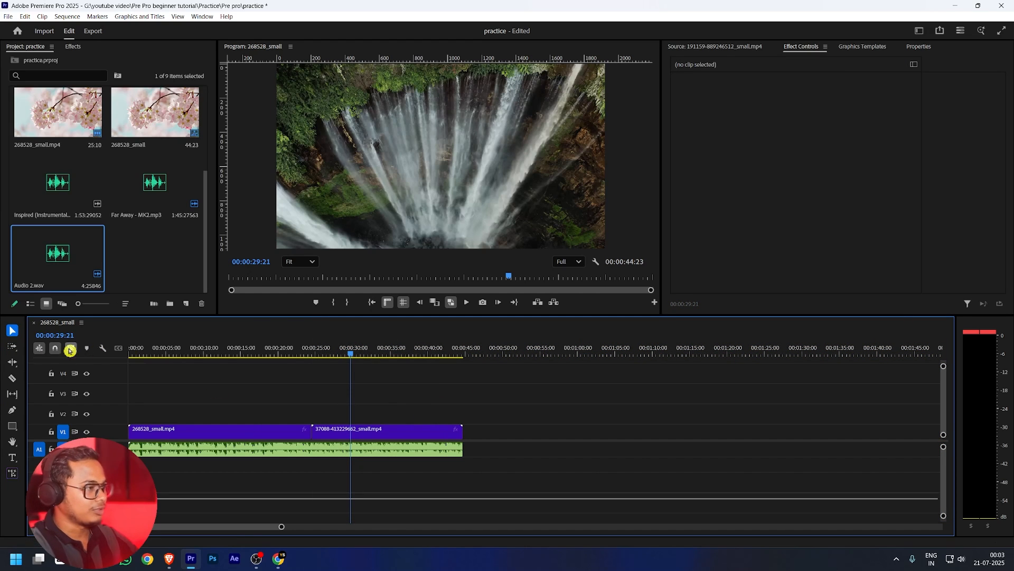
left_click(12, 346)
left_click(330, 433)
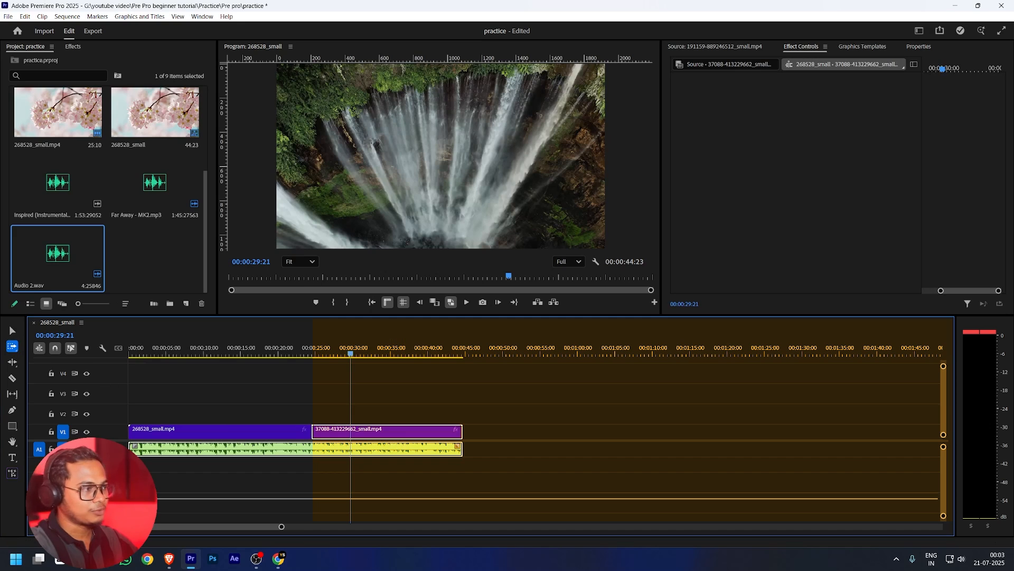
Pick the Rate Stretch Tool from the Ripple Edit tool group, return to the Selection Tool and deselect all clips
left_click(12, 330)
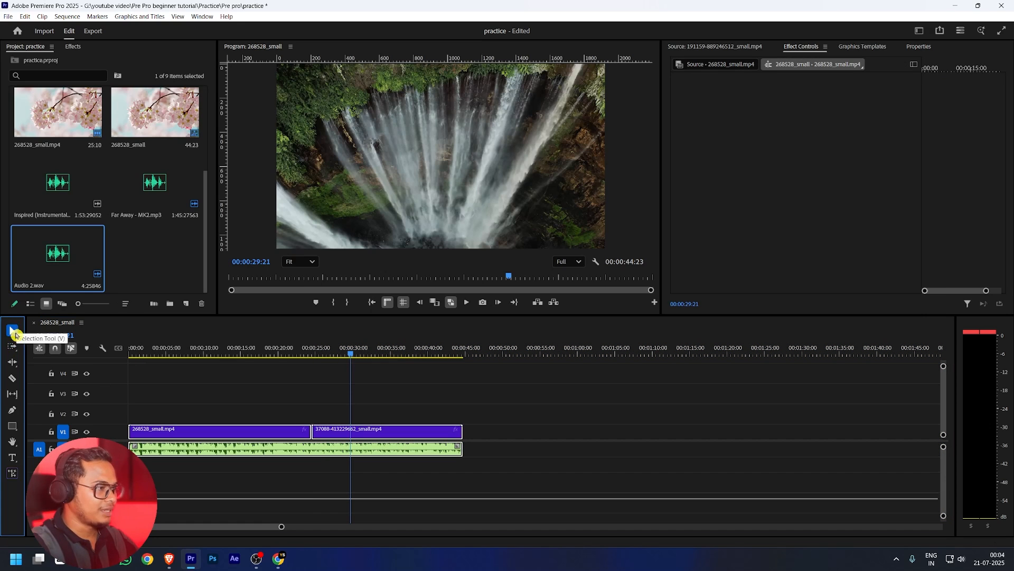
left_click(13, 363)
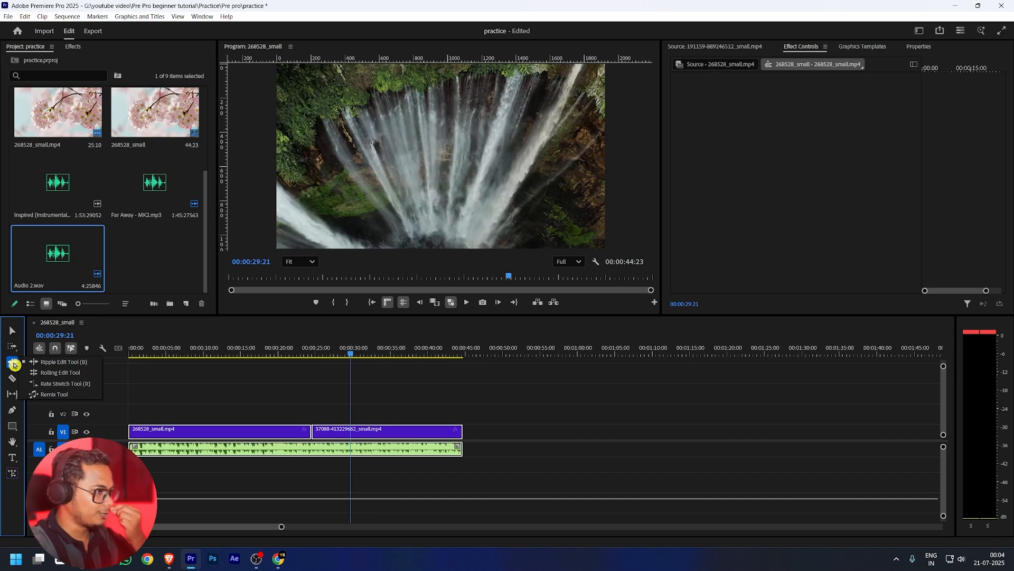
left_click(52, 386)
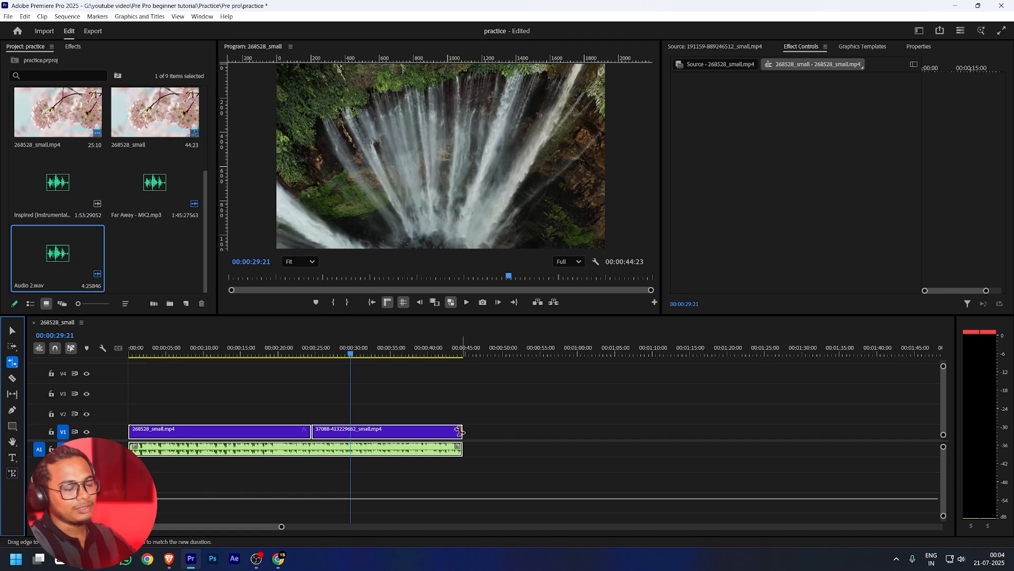
key("v")
left_click(377, 396)
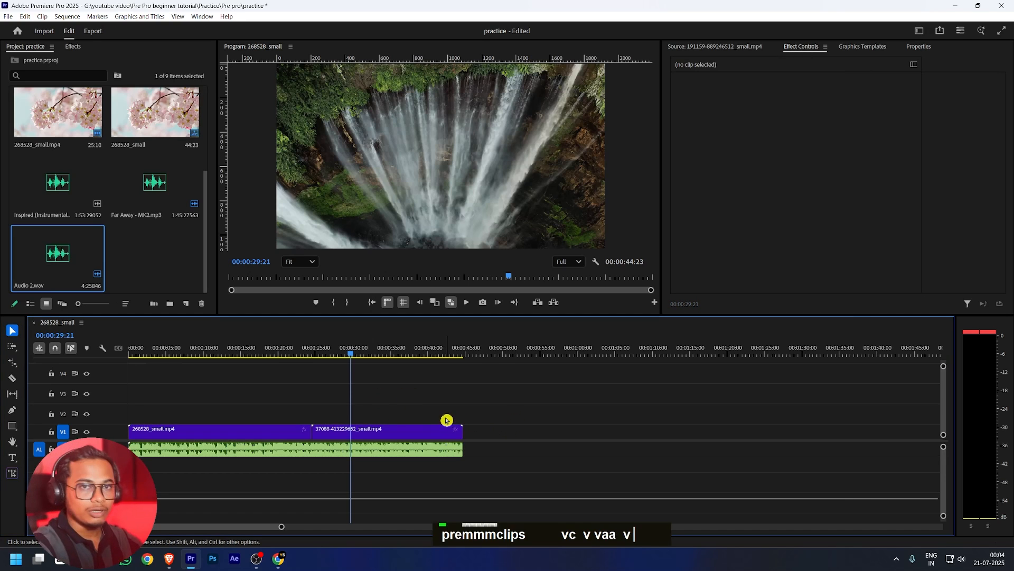
left_click(434, 431)
left_click_drag(433, 431, 612, 431)
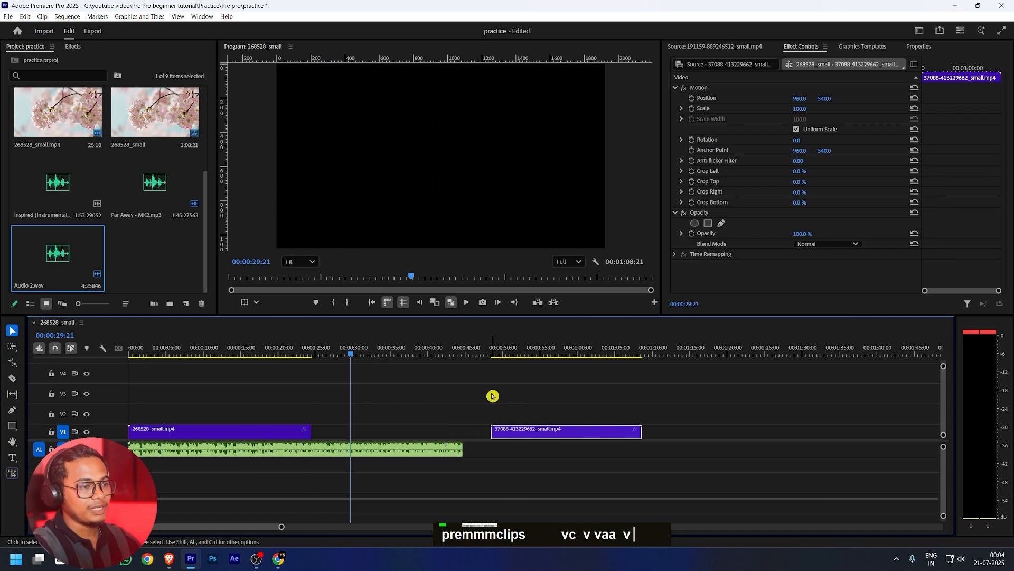
left_click_drag(505, 350, 517, 351)
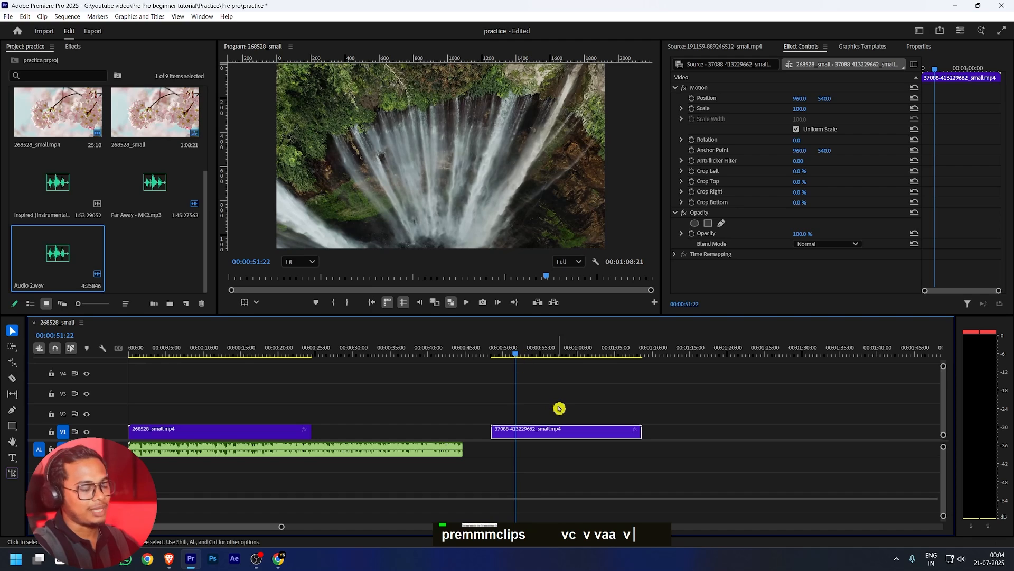
key("r")
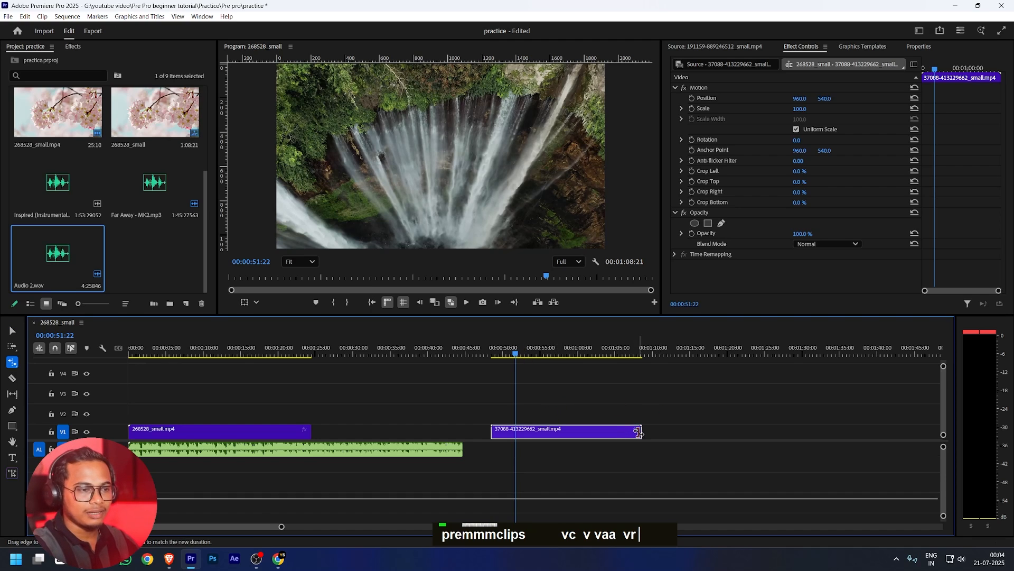
left_click_drag(639, 432, 780, 431)
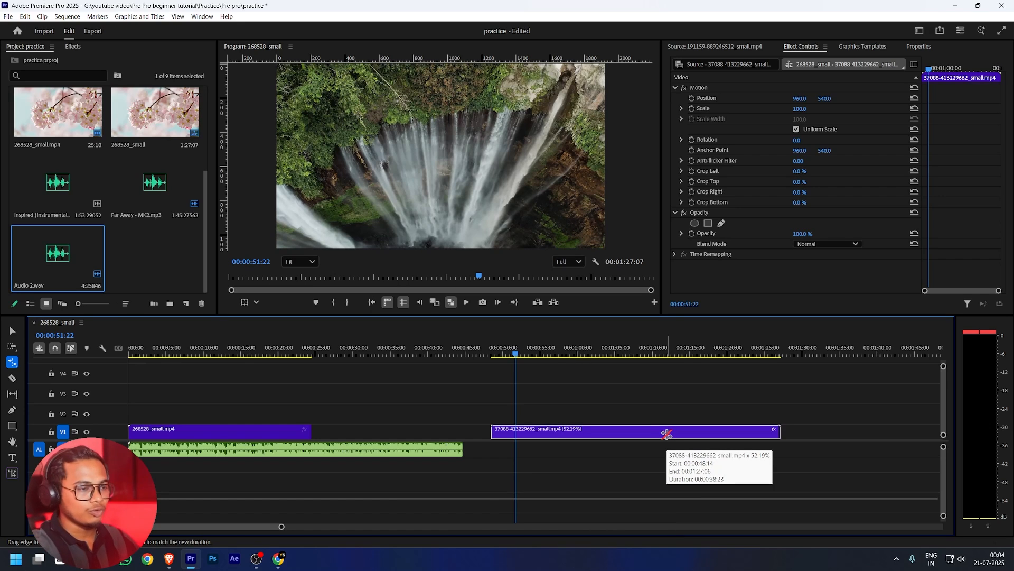
key("space")
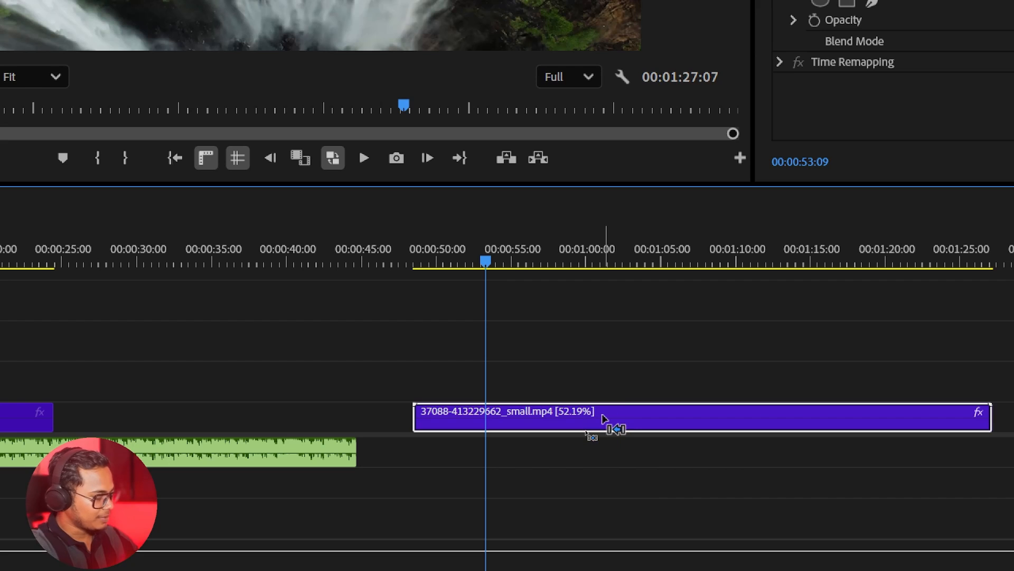
key("ctrl+r")
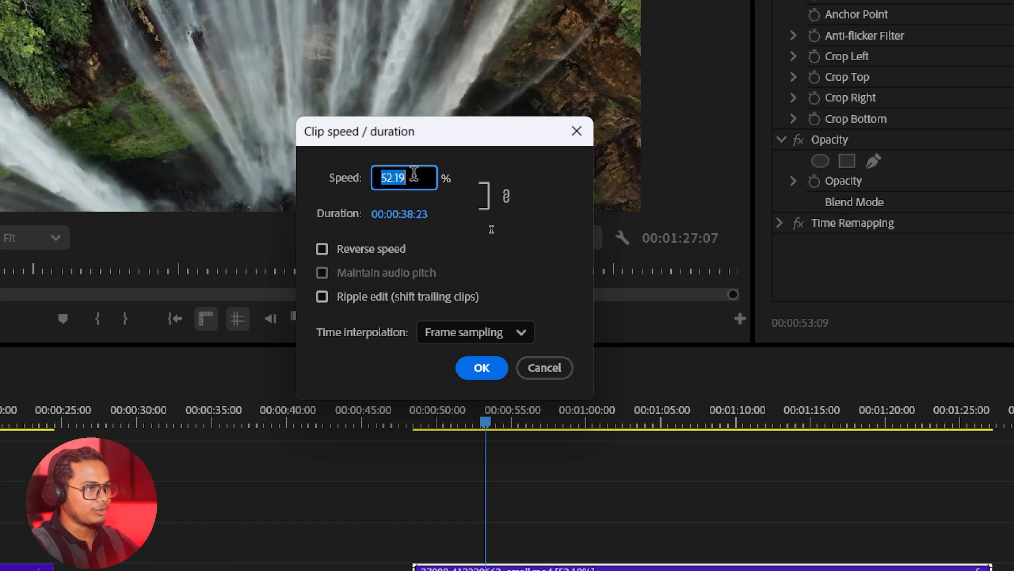
type("100")
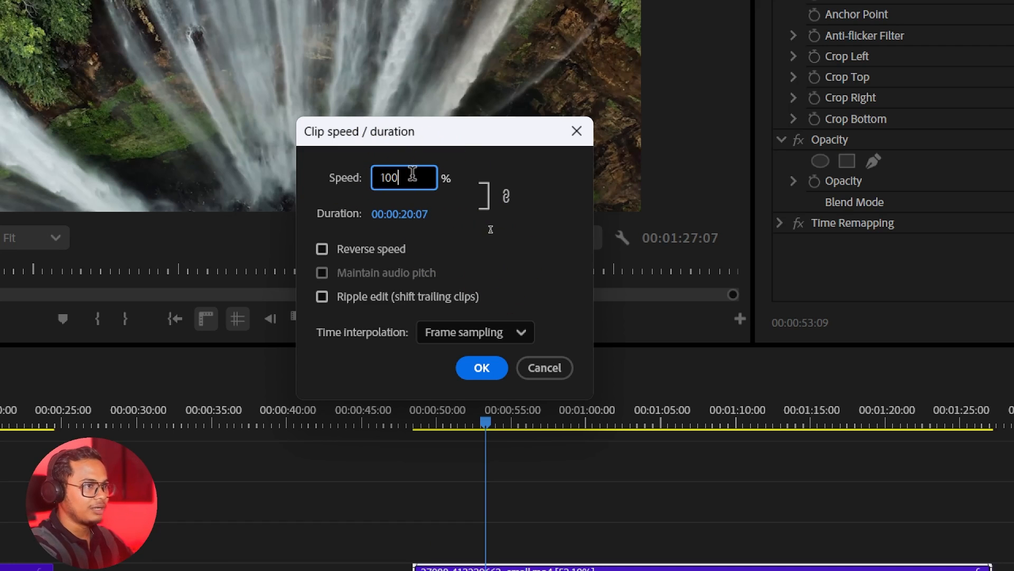
left_click(485, 370)
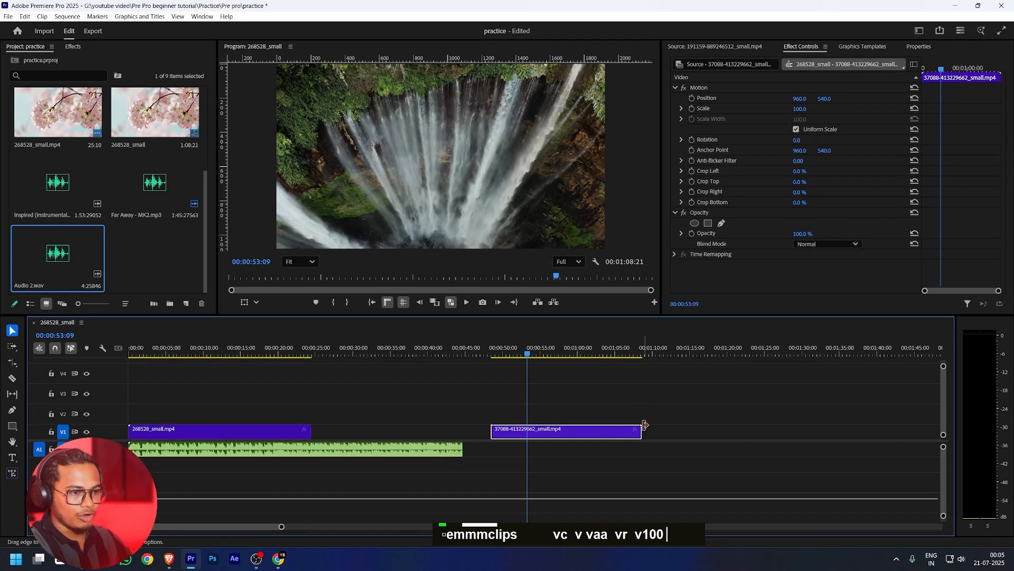
key("r")
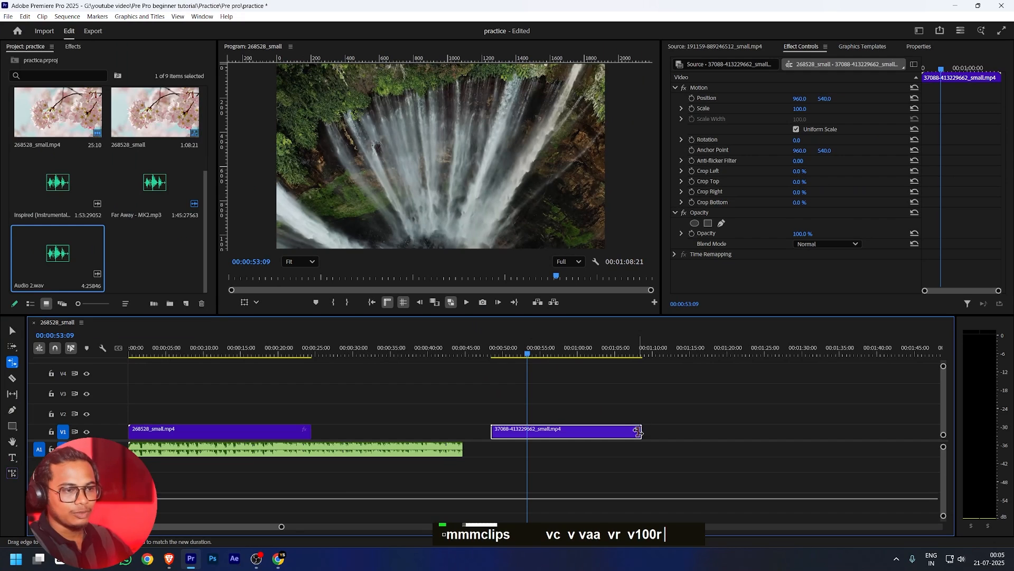
left_click_drag(641, 431, 715, 432)
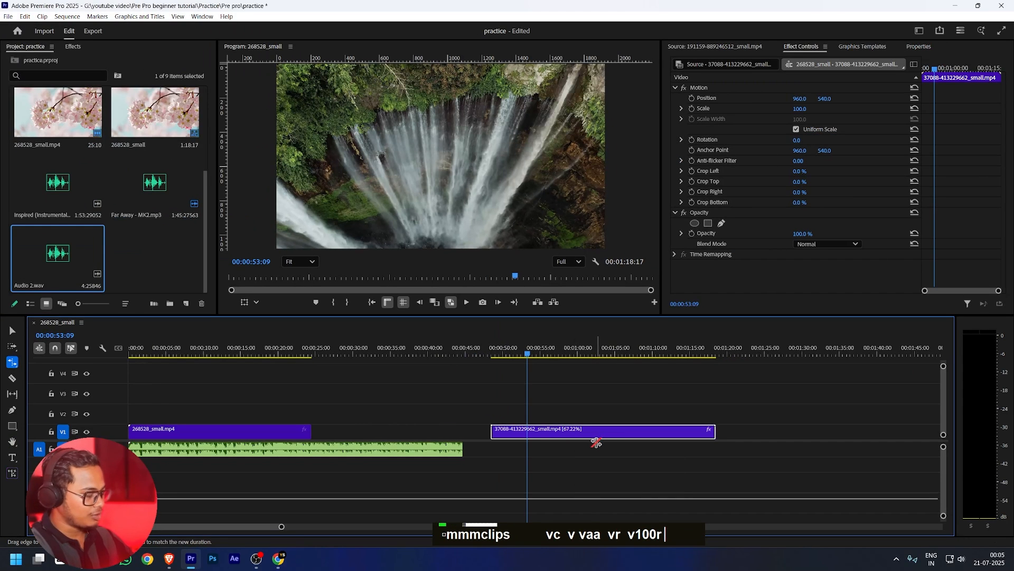
key("v")
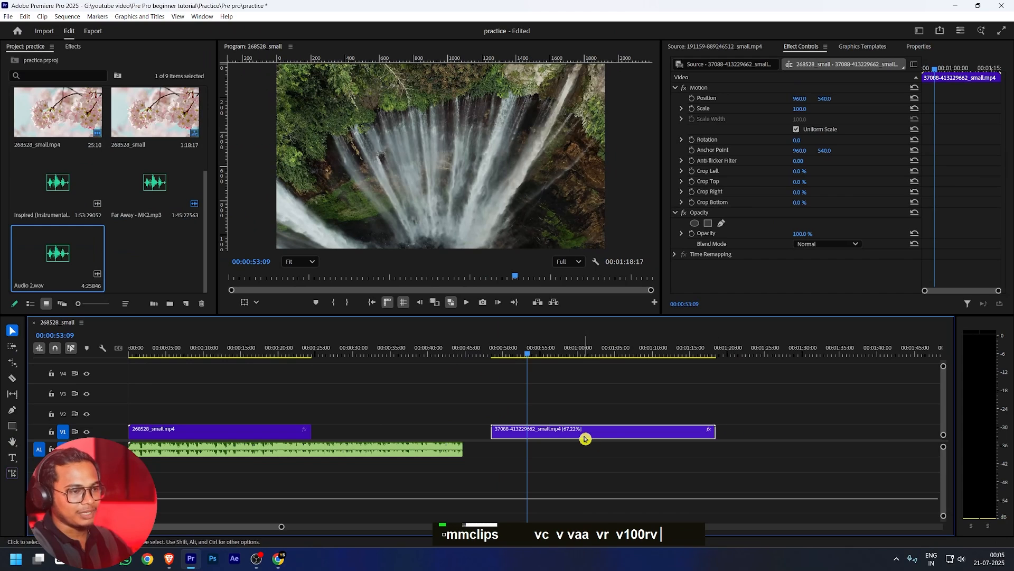
key("ctrl+r")
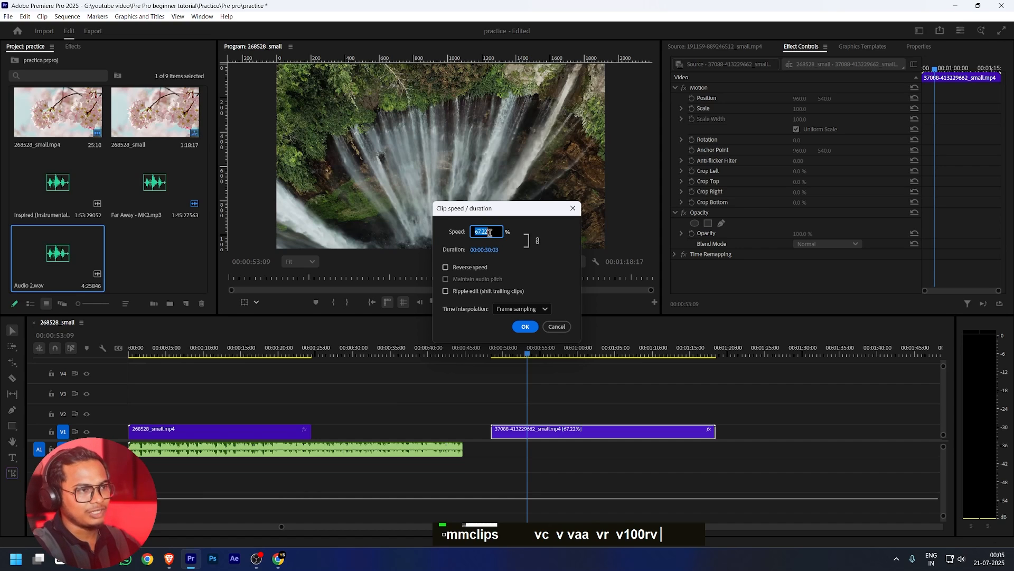
left_click(526, 328)
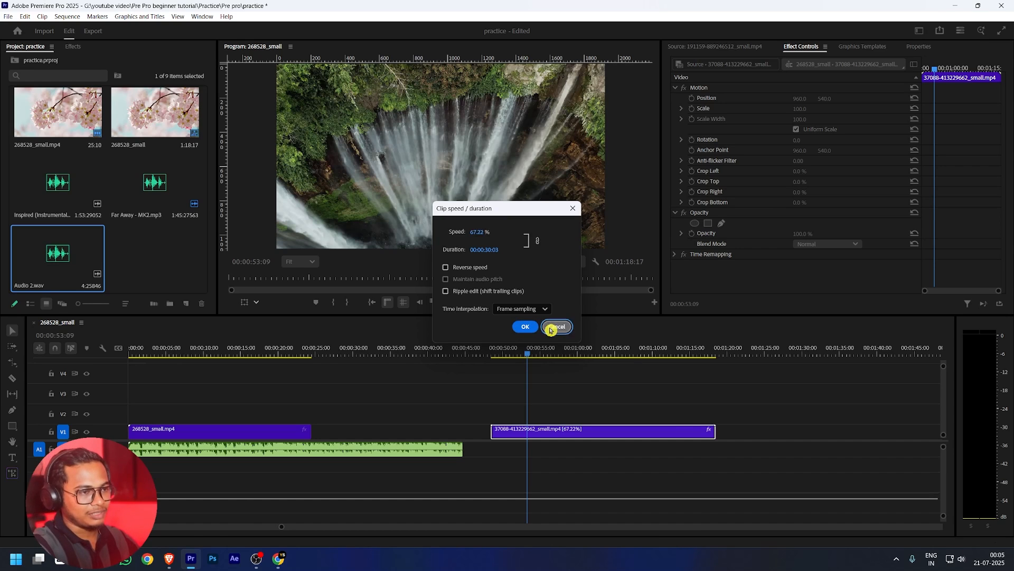
left_click(552, 327)
key("ctrl+z")
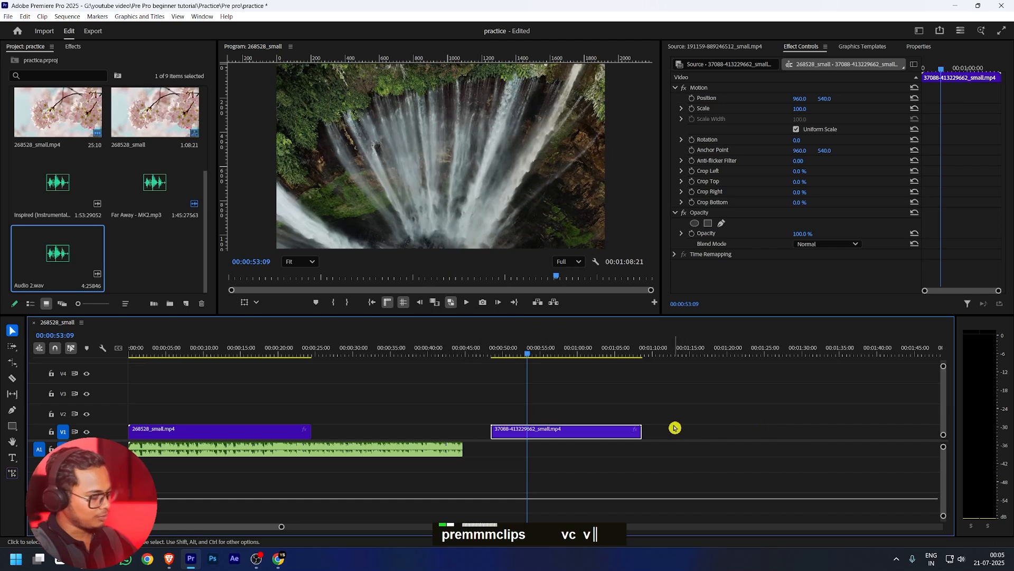
key("r")
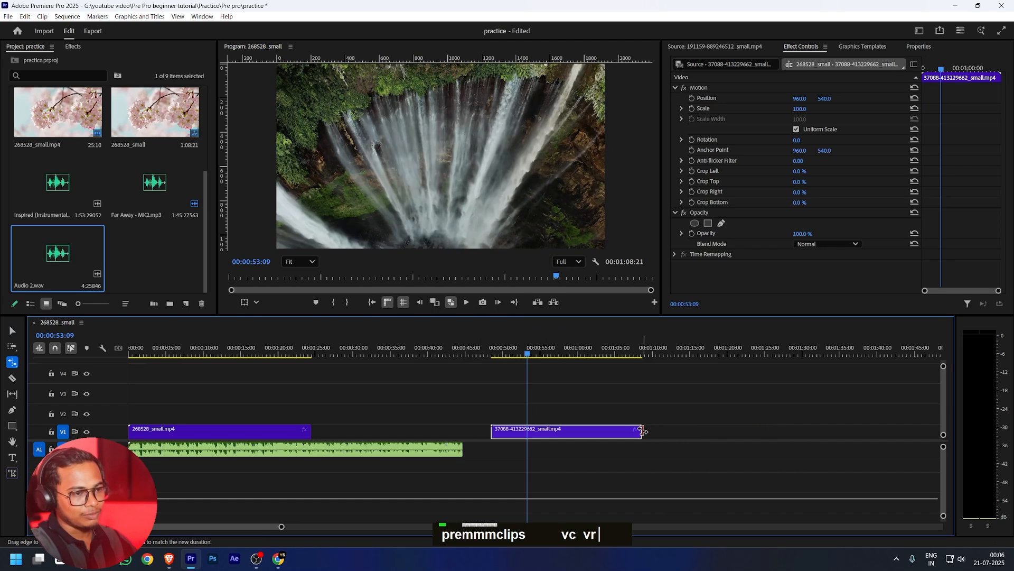
left_click_drag(641, 432, 561, 432)
key("v")
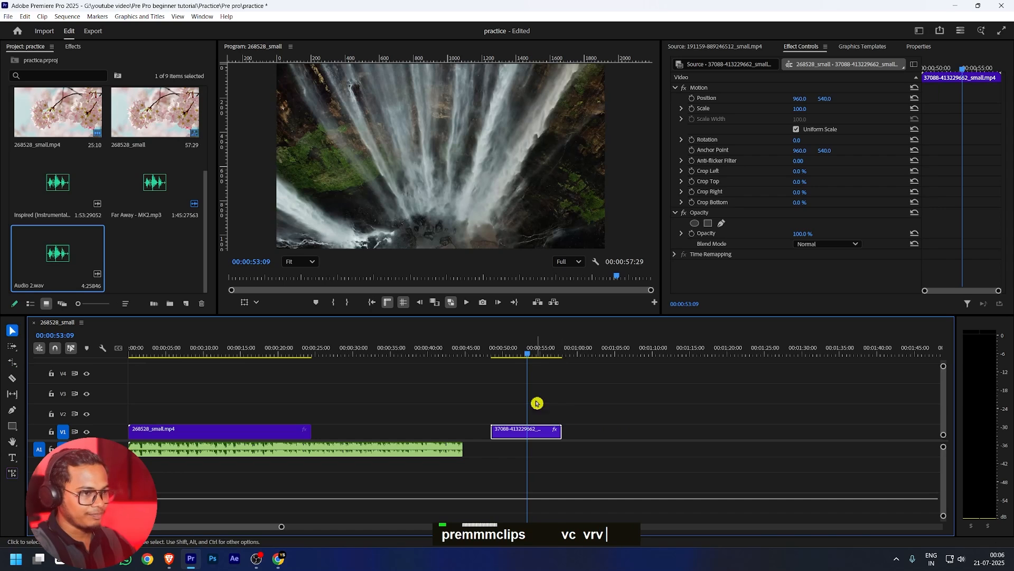
left_click_drag(527, 354, 494, 355)
key("space")
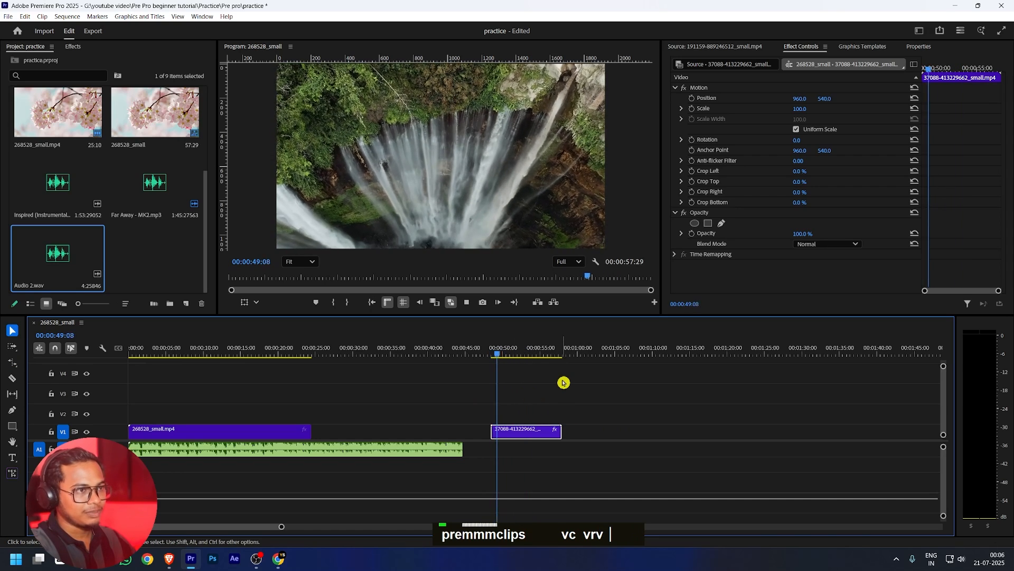
key("space")
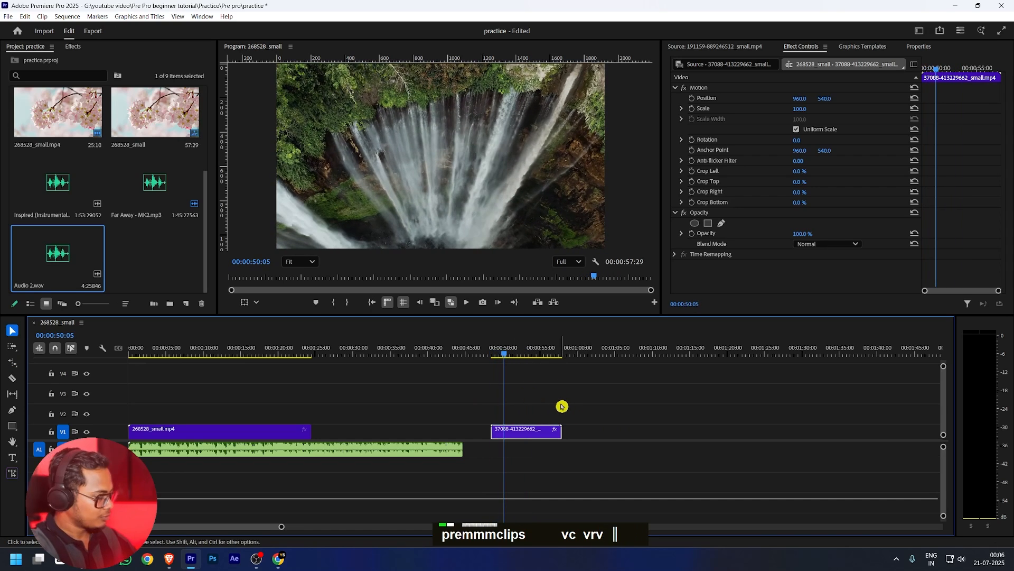
key("ctrl+r")
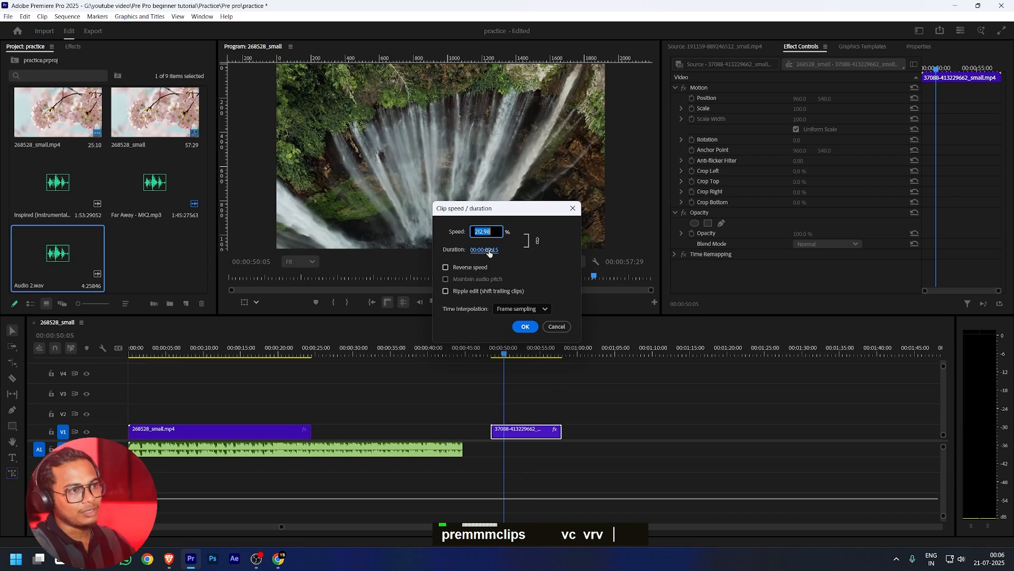
left_click(507, 248)
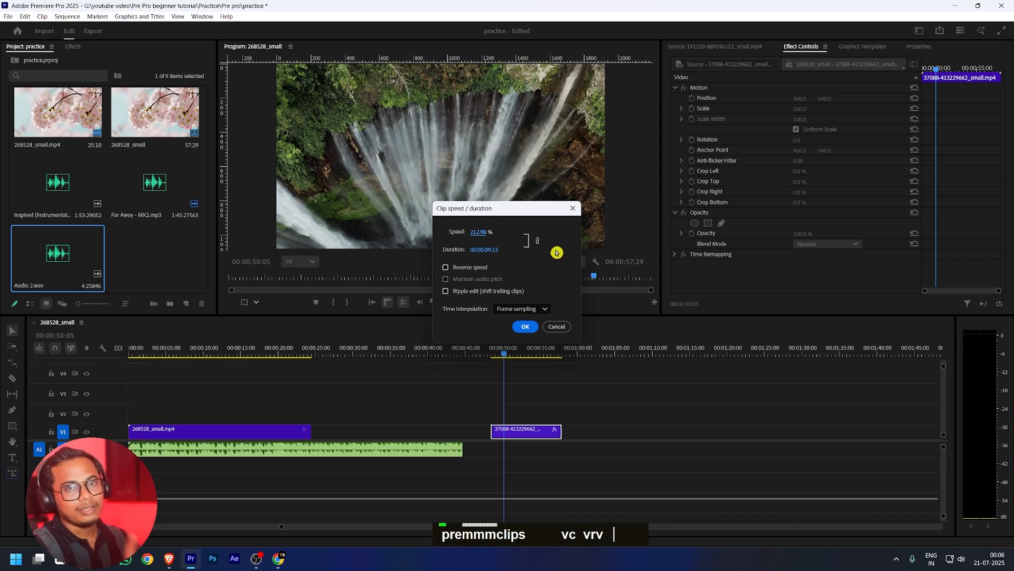
left_click(446, 268)
left_click(524, 327)
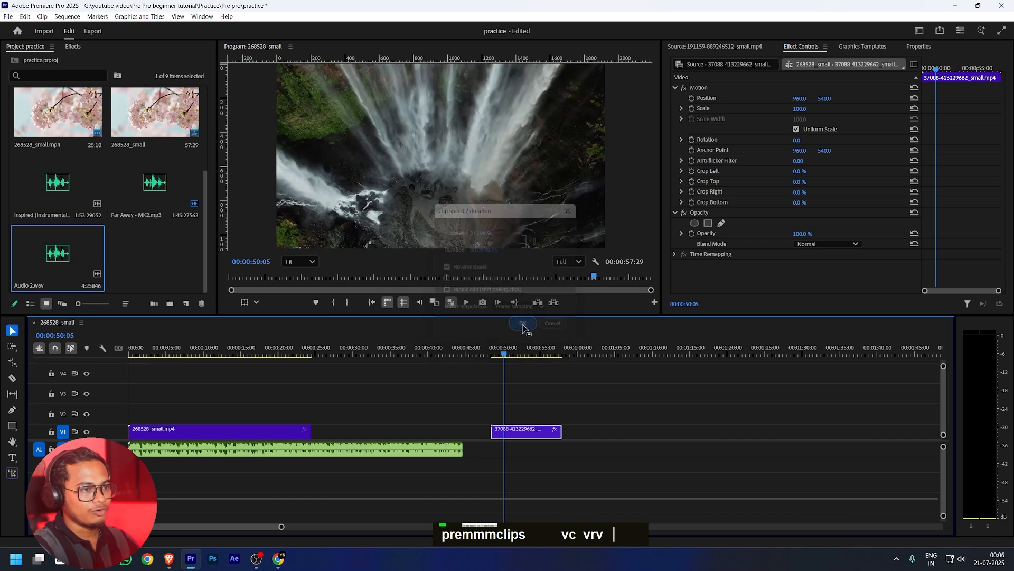
left_click(494, 353)
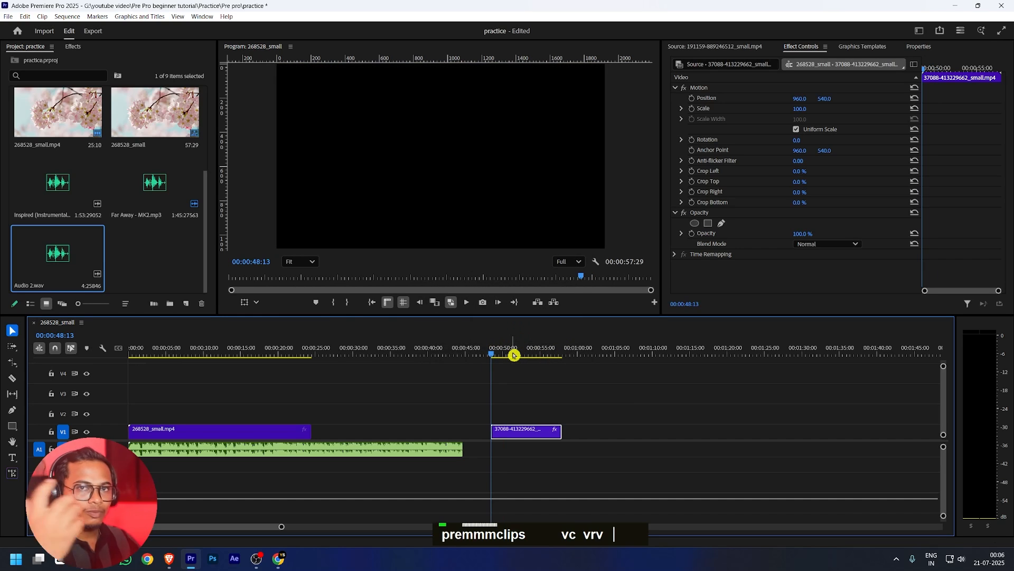
key("space")
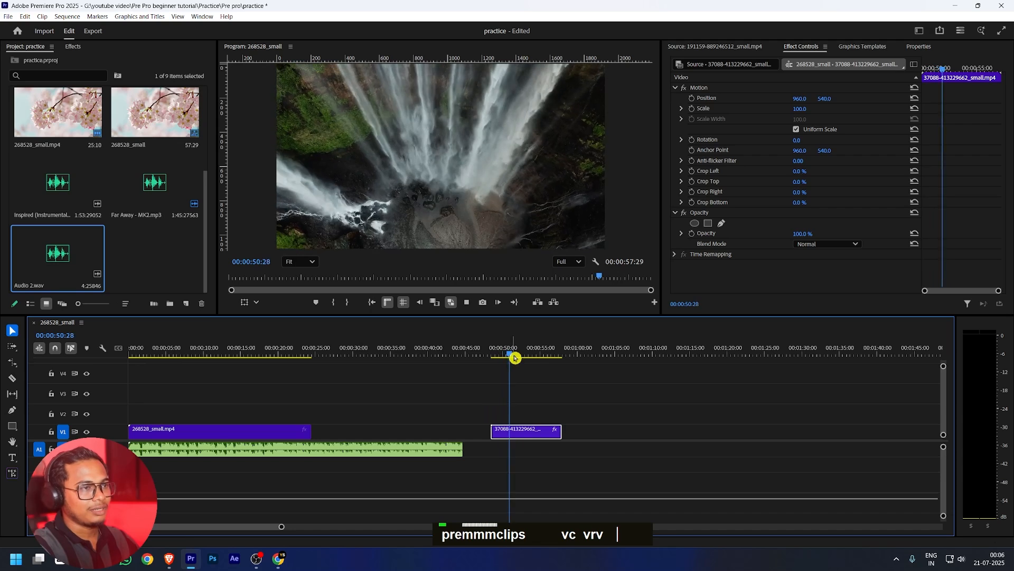
left_click(519, 396)
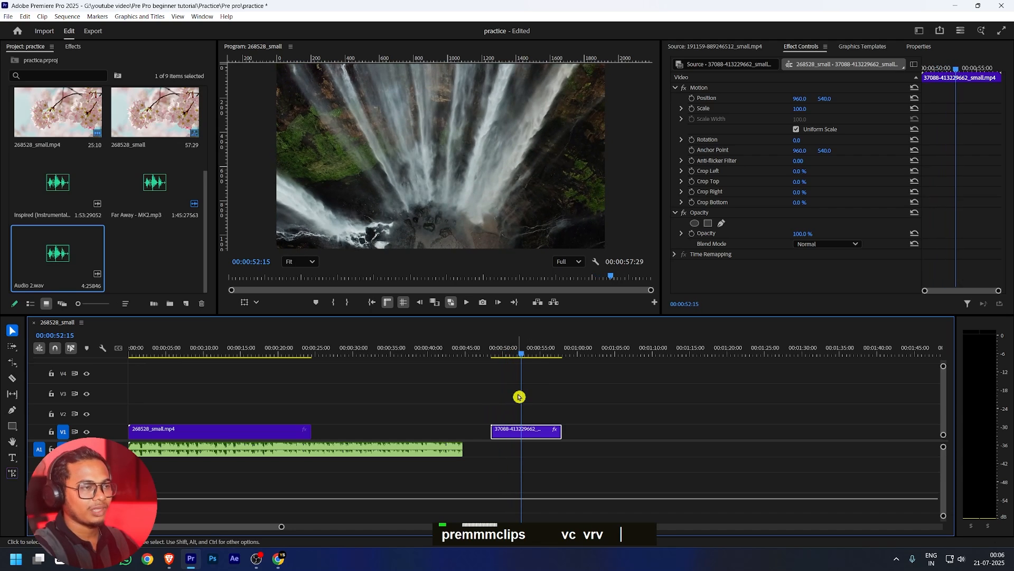
key("space")
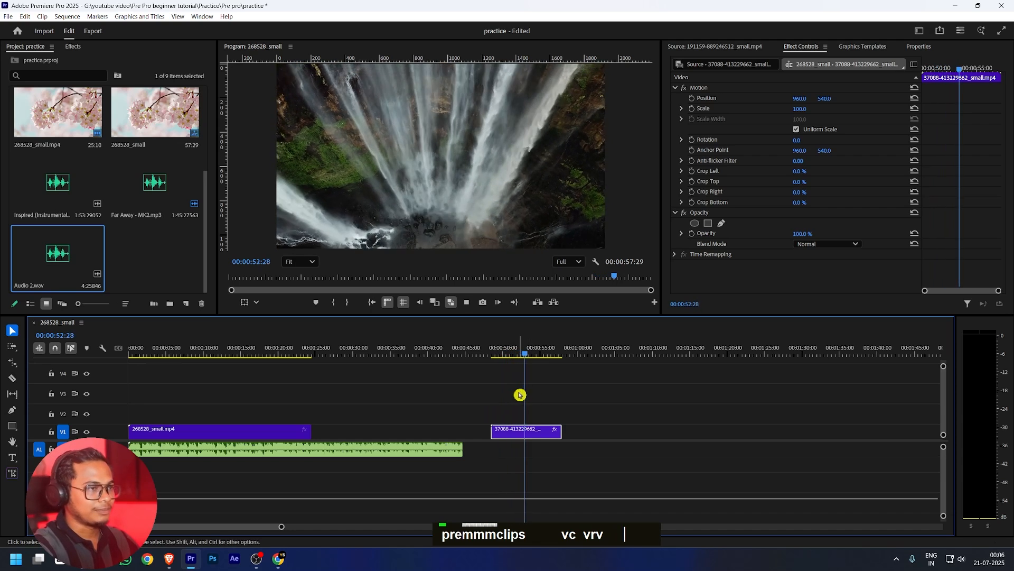
key("space")
key("ctrl+r")
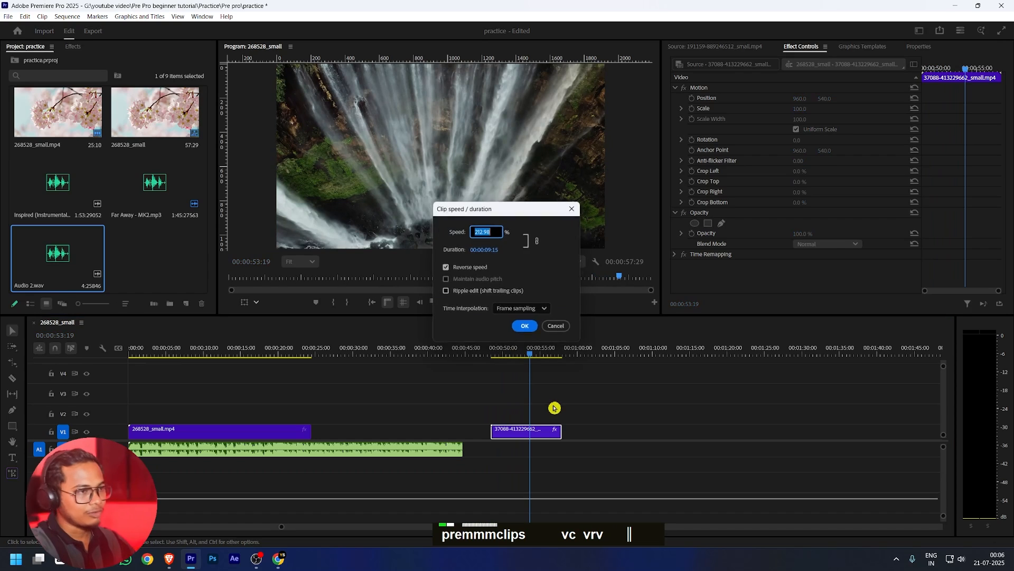
left_click(524, 332)
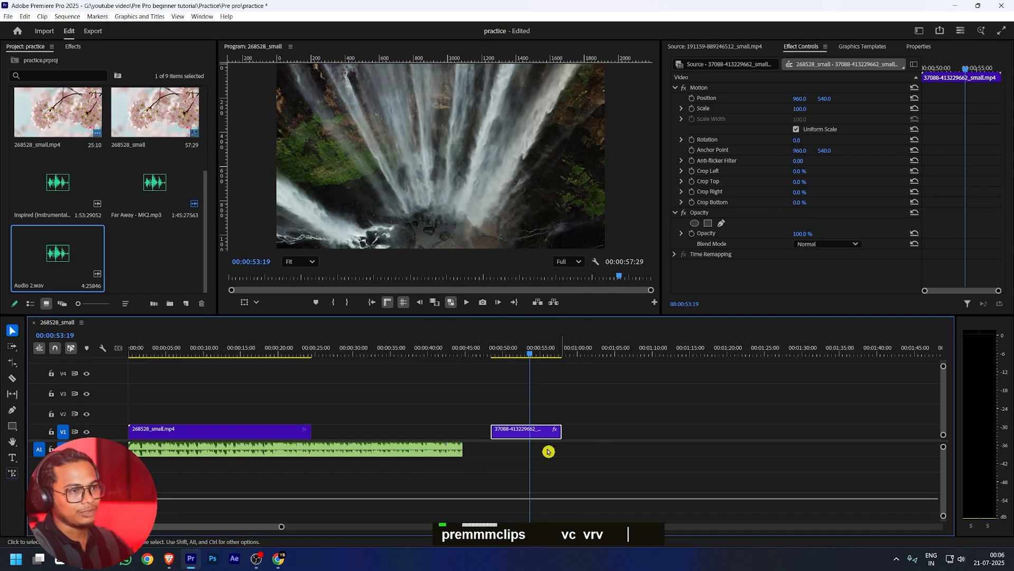
Delete all clips from the timeline and return the playhead to 00:00:00:00
left_click_drag(708, 403, 229, 455)
key("Delete")
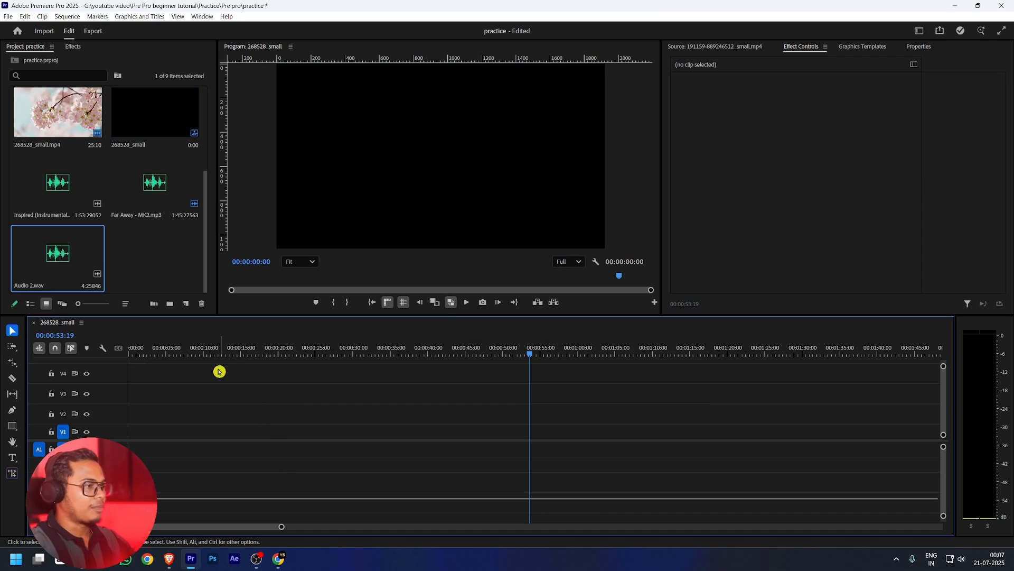
left_click_drag(189, 350, 127, 349)
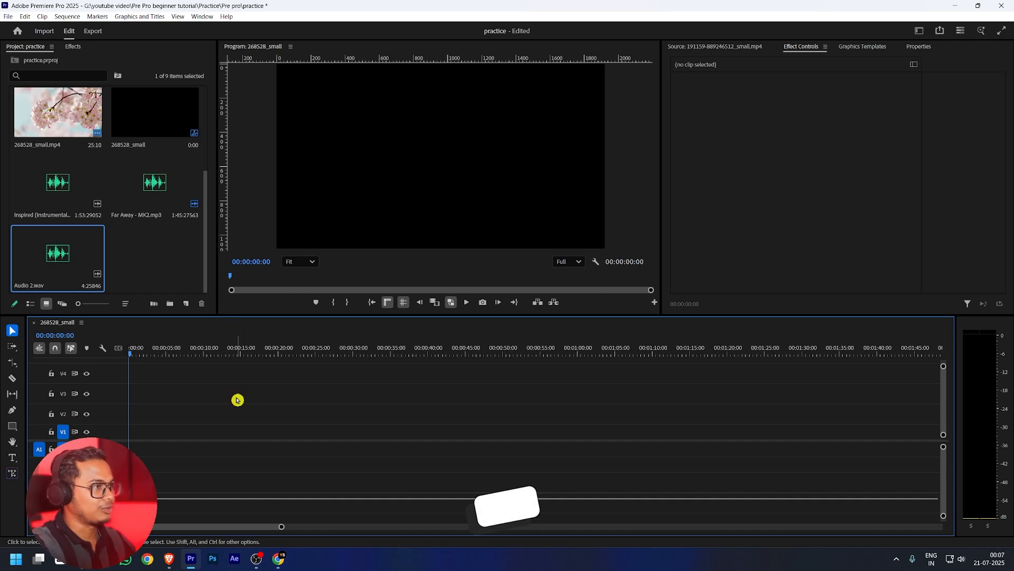
scroll(106, 185, "up", 3)
left_click(40, 120)
double_click(40, 120)
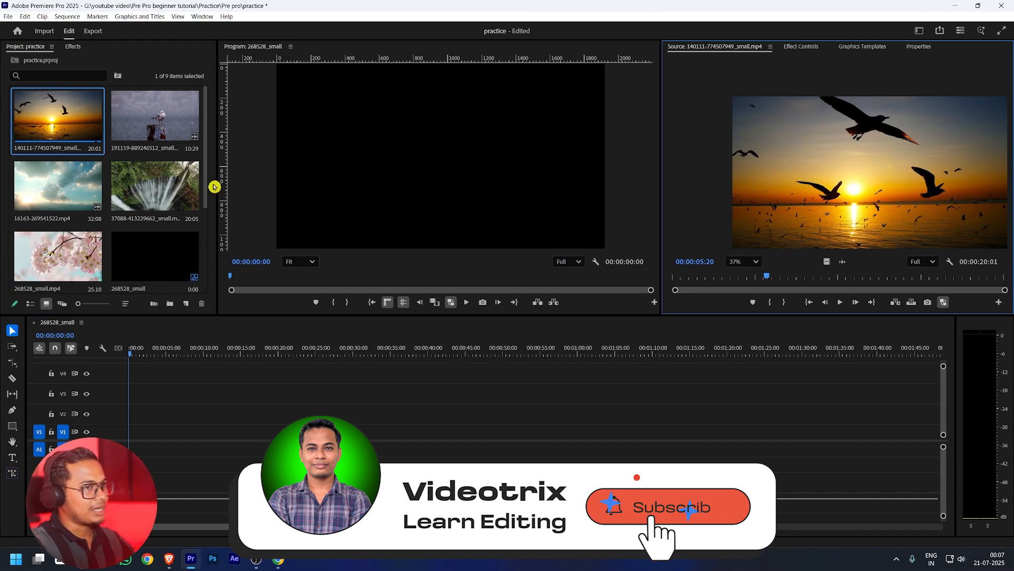
left_click(74, 127)
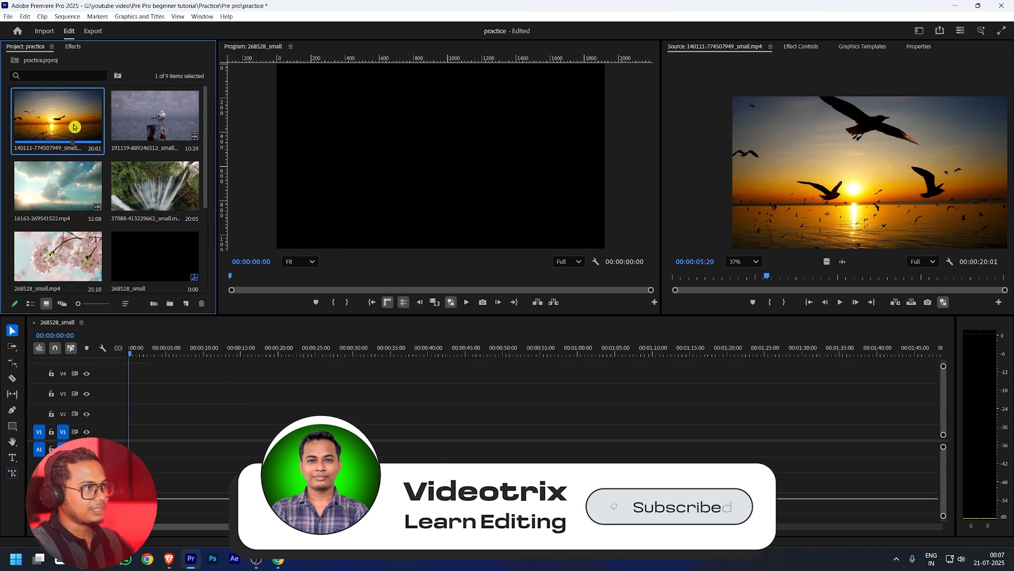
double_click(59, 123)
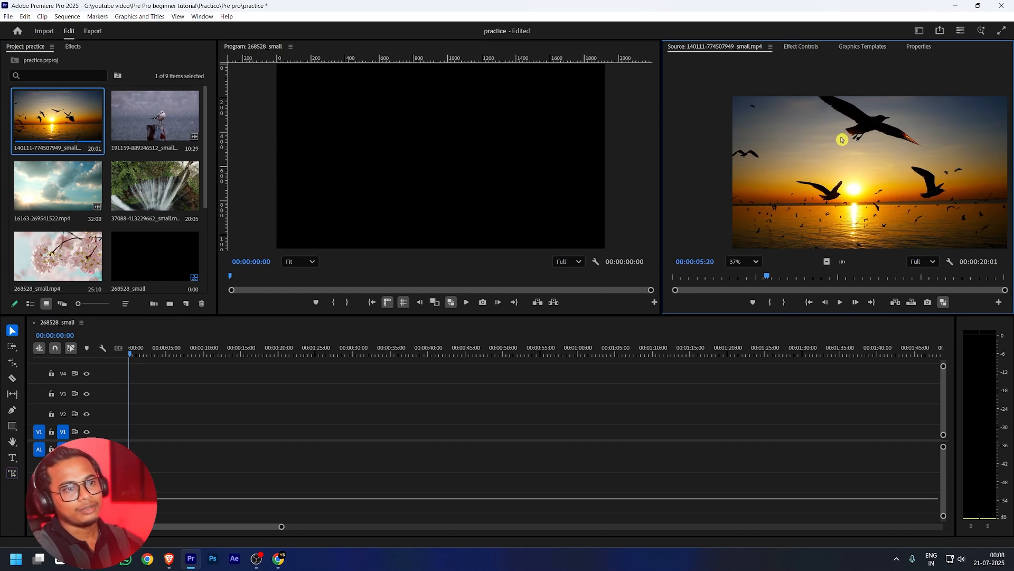
left_click(746, 265)
left_click(747, 280)
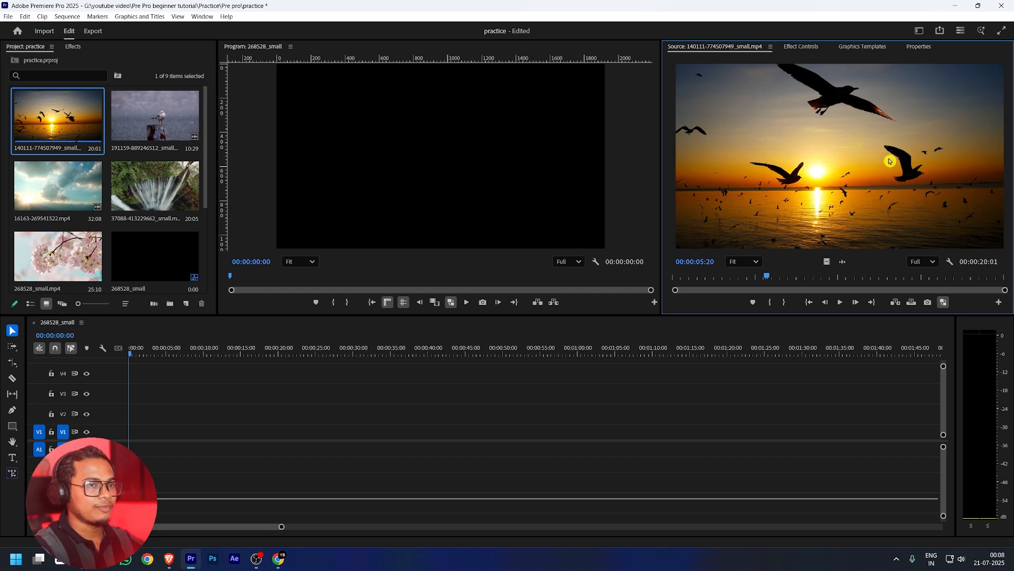
left_click(143, 110)
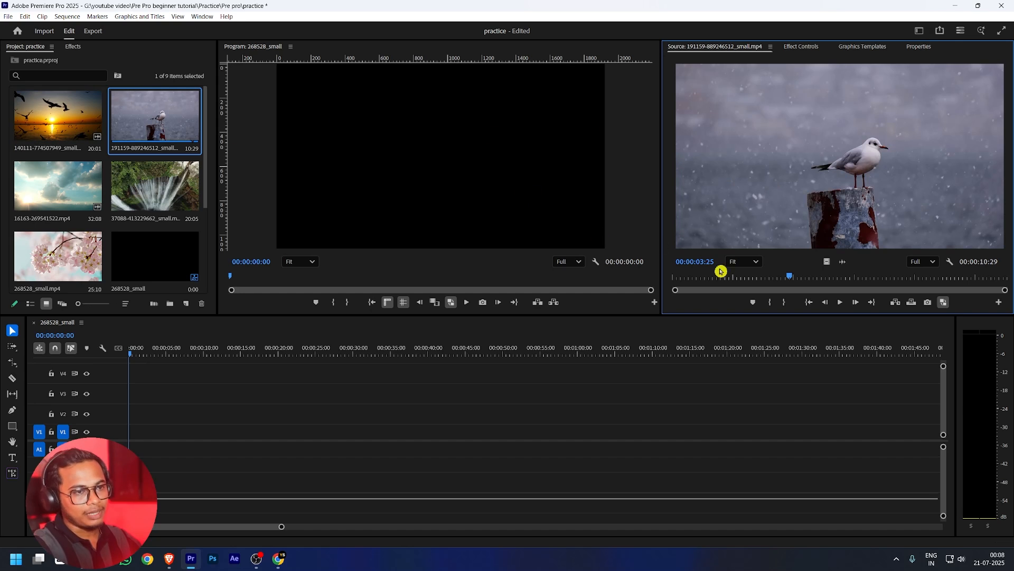
mouse_move(717, 276)
left_mouse_down()
mouse_move(674, 277)
mouse_move(699, 277)
left_mouse_up()
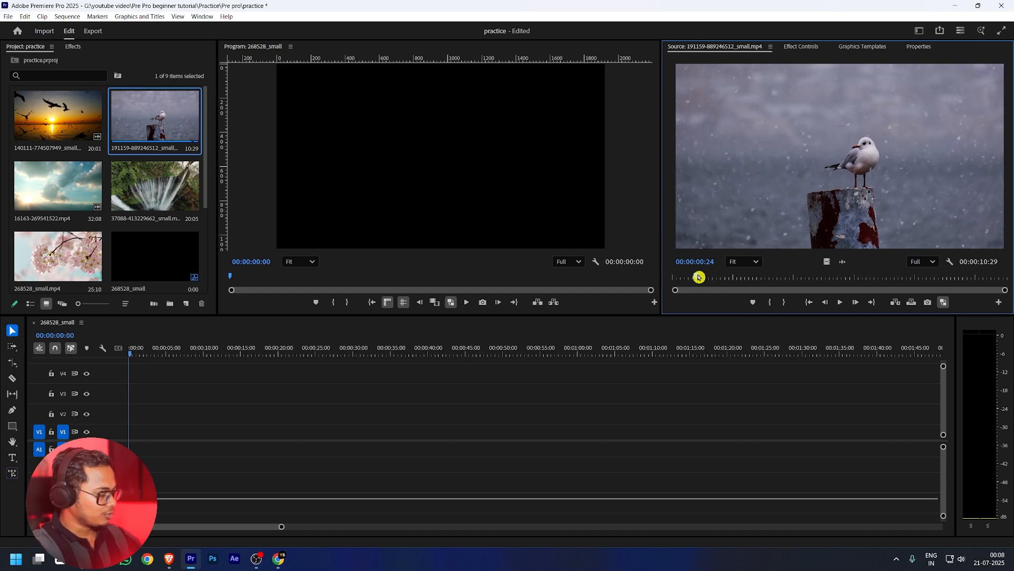
key("i")
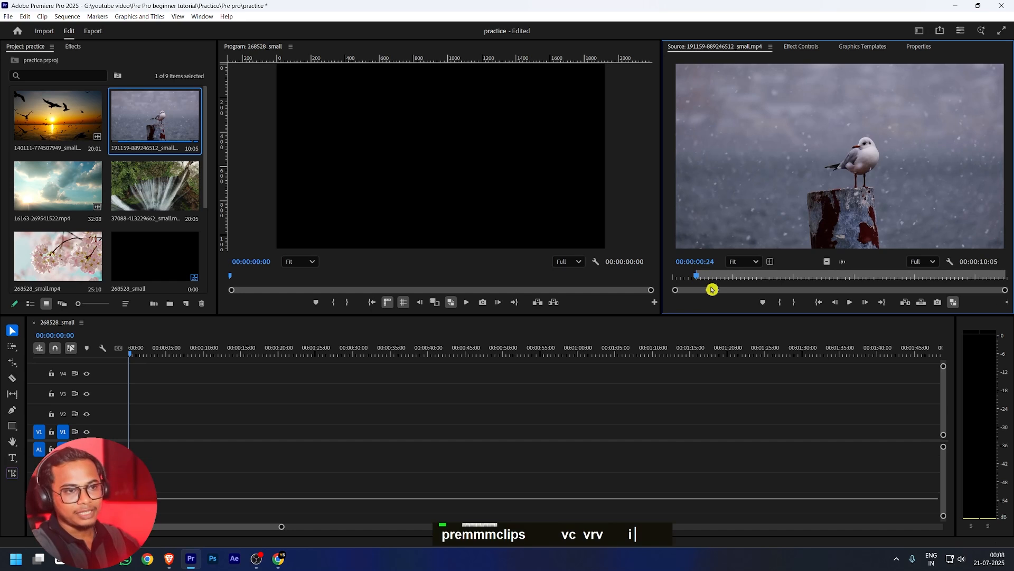
left_click(703, 276)
left_click_drag(703, 275, 804, 277)
key("o")
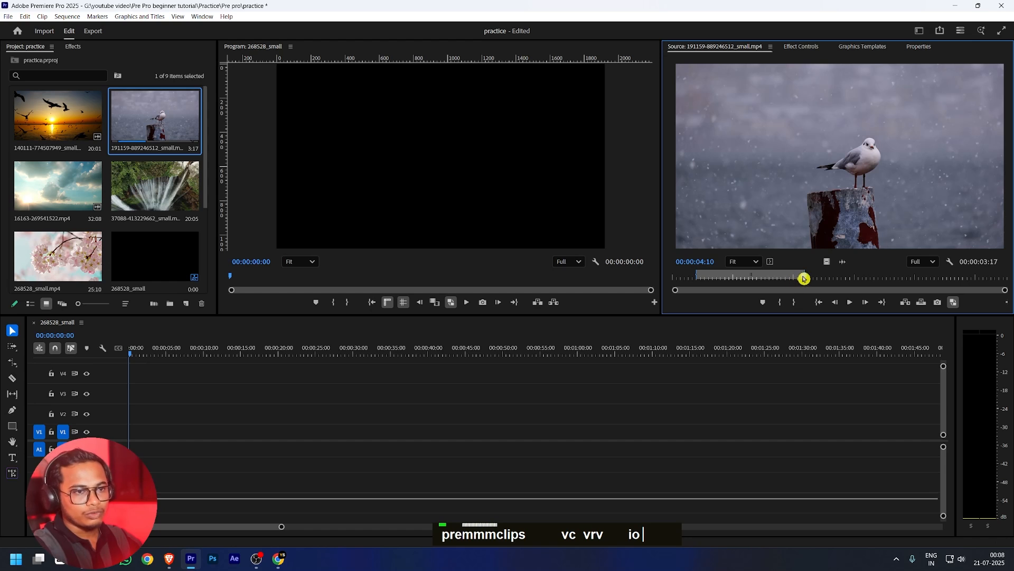
left_click_drag(802, 280, 769, 280)
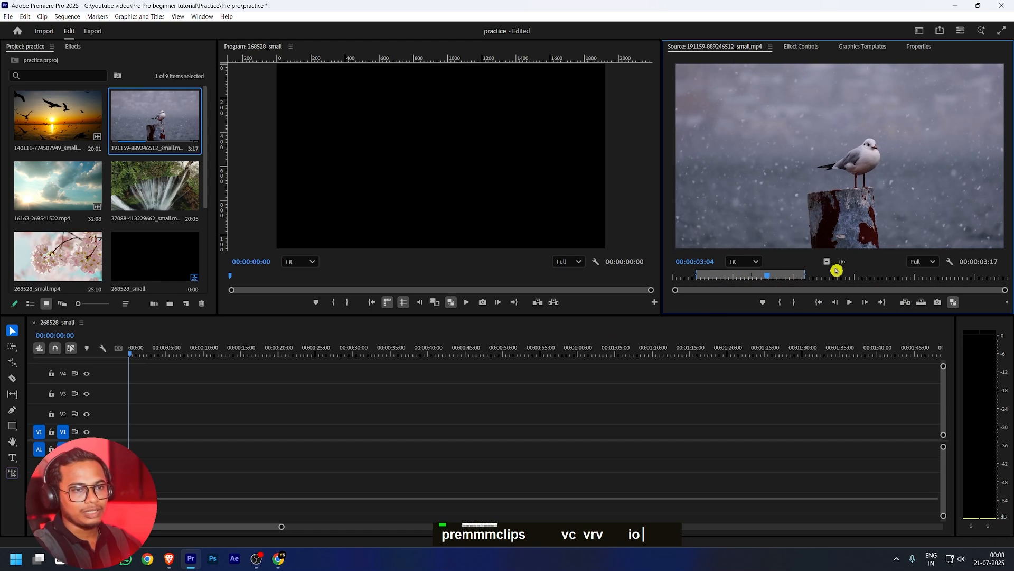
left_click_drag(827, 261, 140, 436)
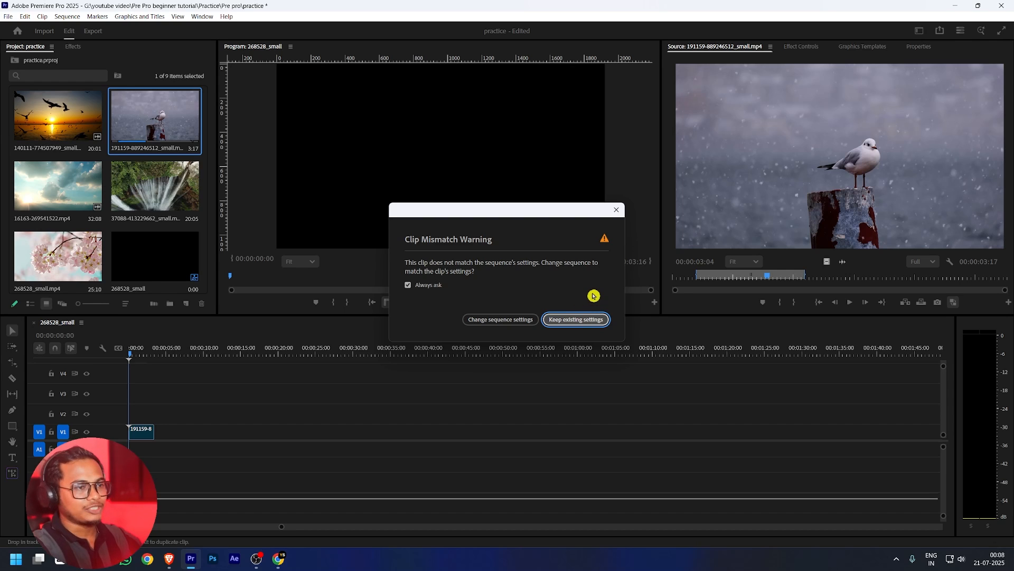
left_click(574, 322)
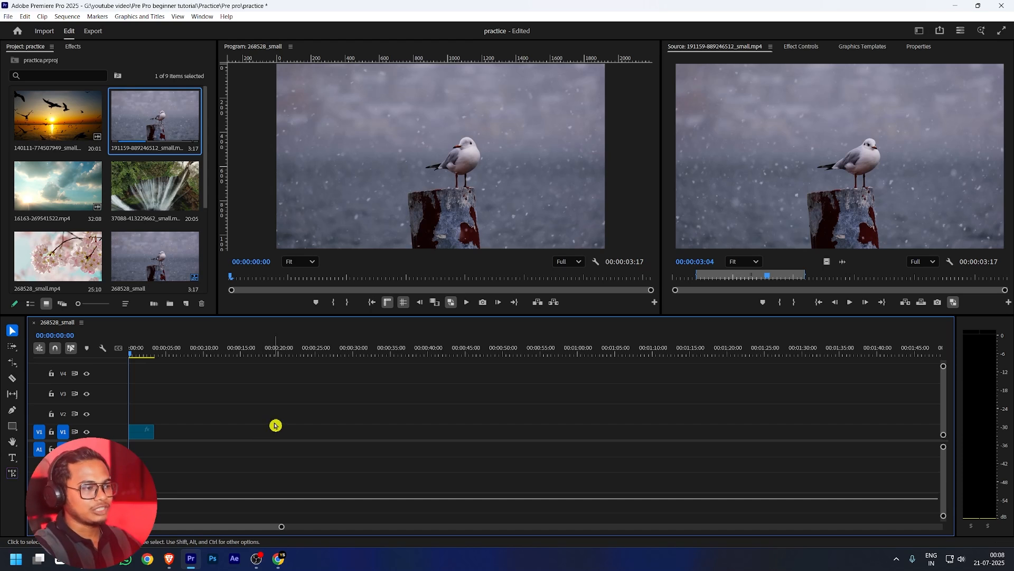
left_click_drag(251, 397, 130, 442)
key("Delete")
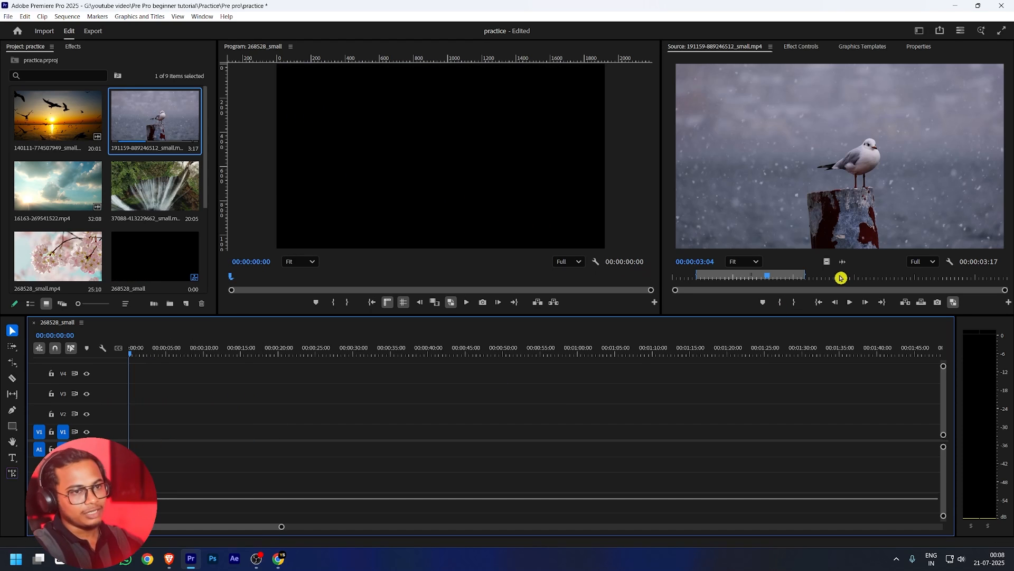
Place only the video of the marked gull range at the start of V1, matching the sequence settings to the clip, and review those settings
left_click_drag(826, 261, 130, 429)
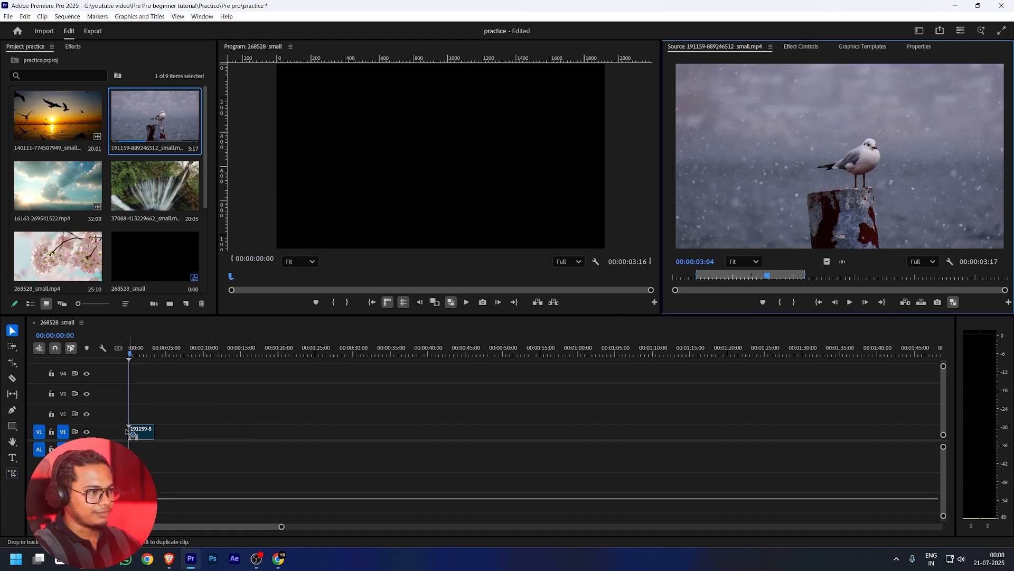
left_click(514, 320)
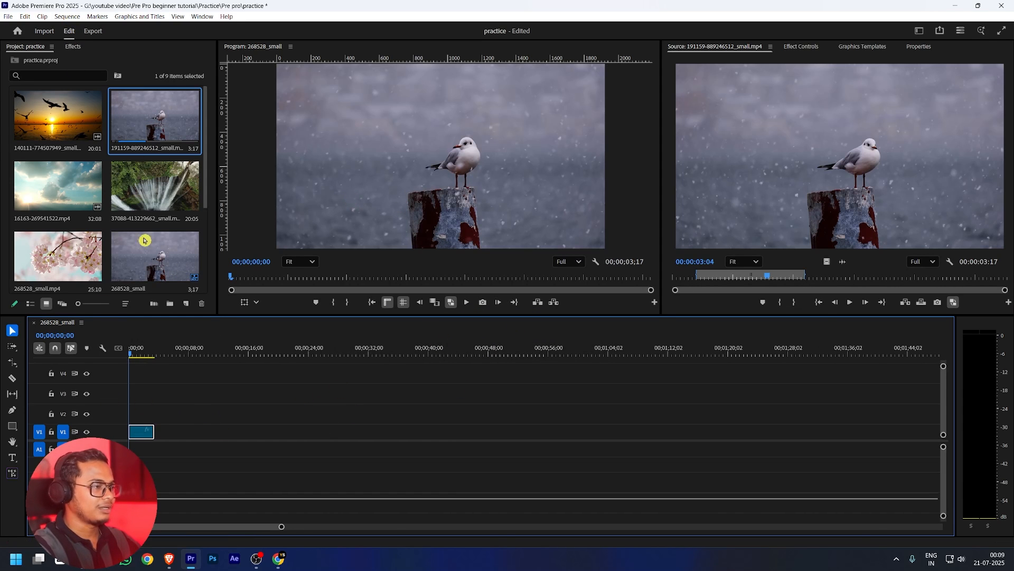
left_click(68, 17)
left_click(84, 28)
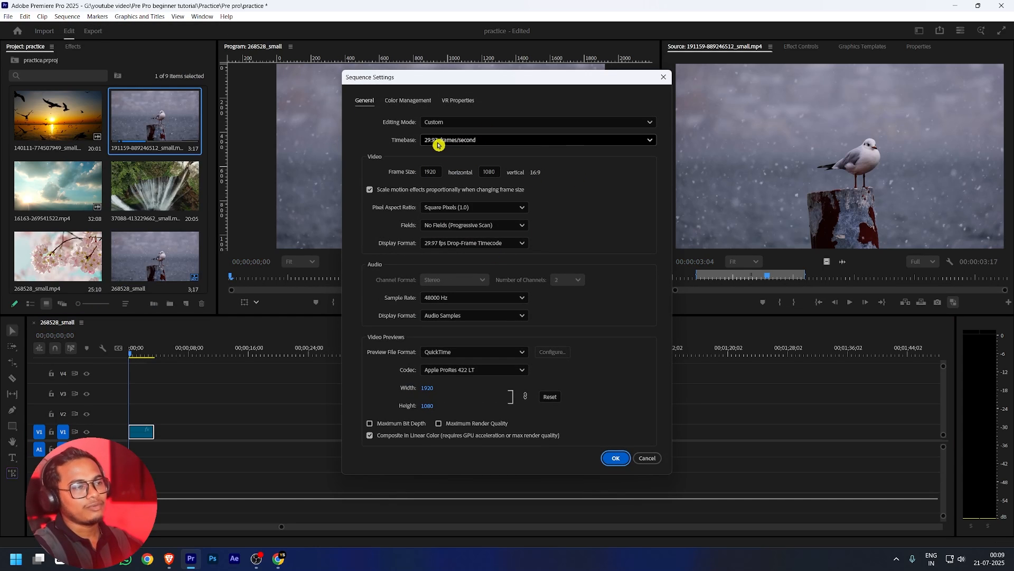
left_click(613, 458)
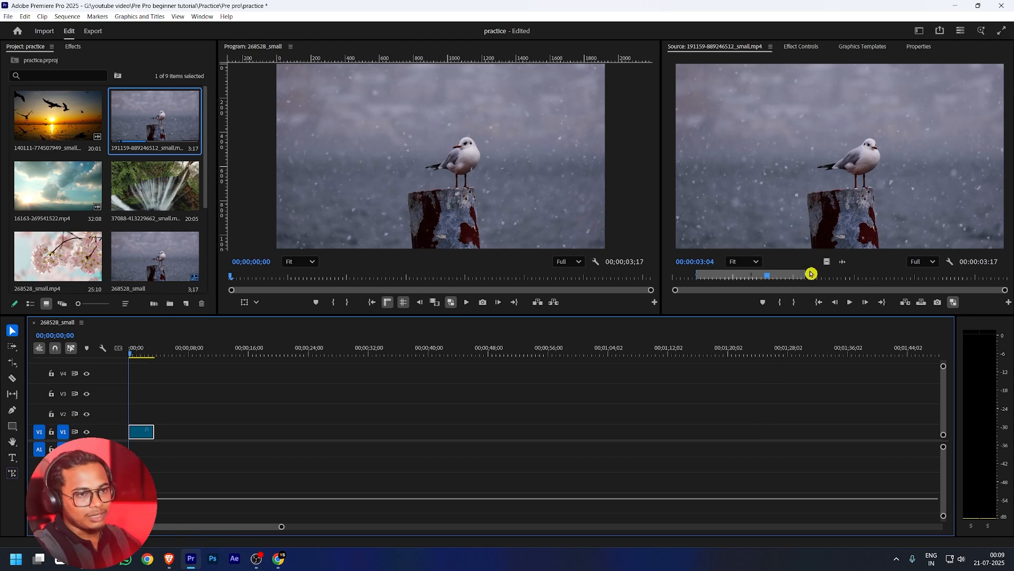
double_click(176, 176)
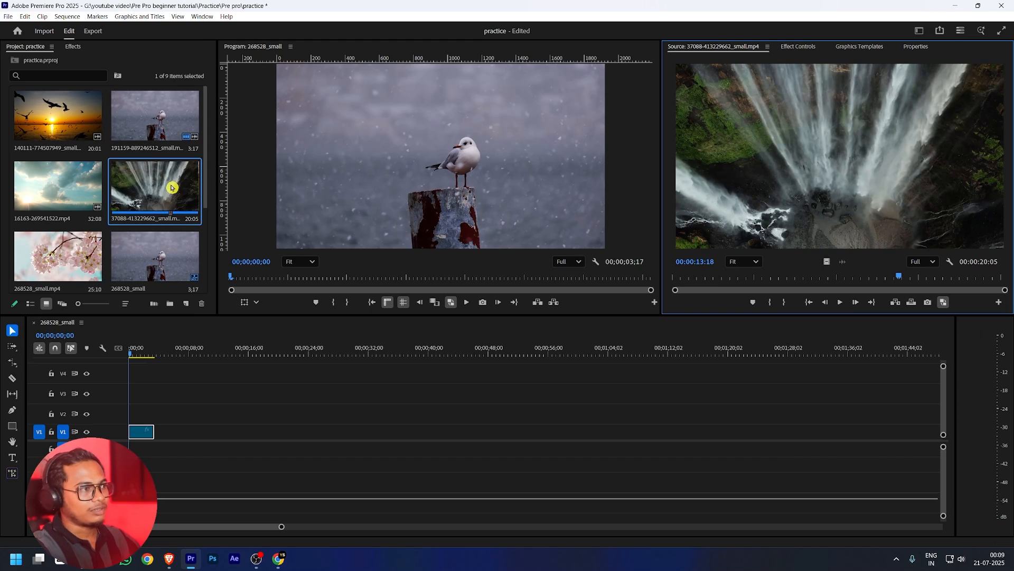
left_click(712, 278)
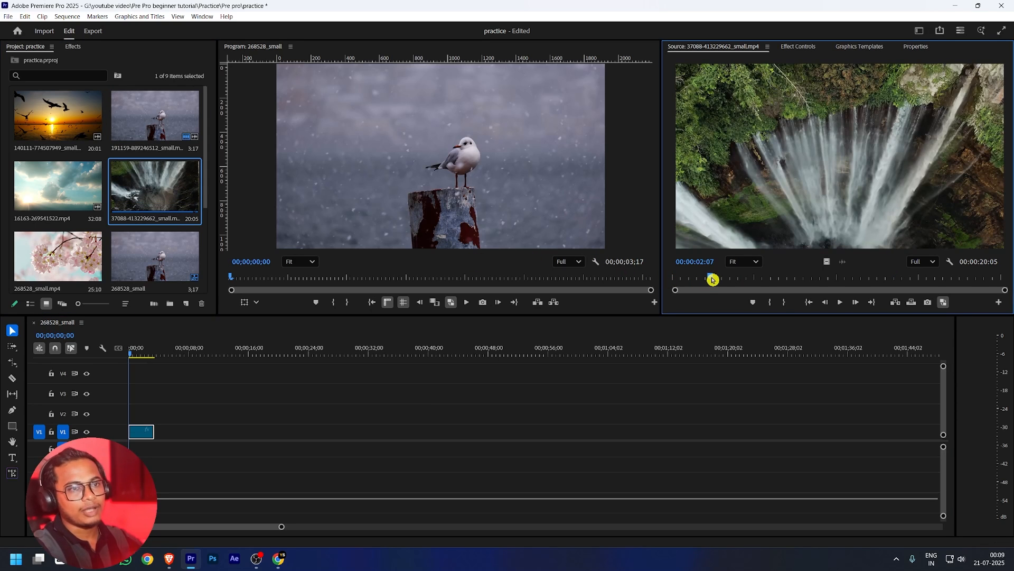
key("i")
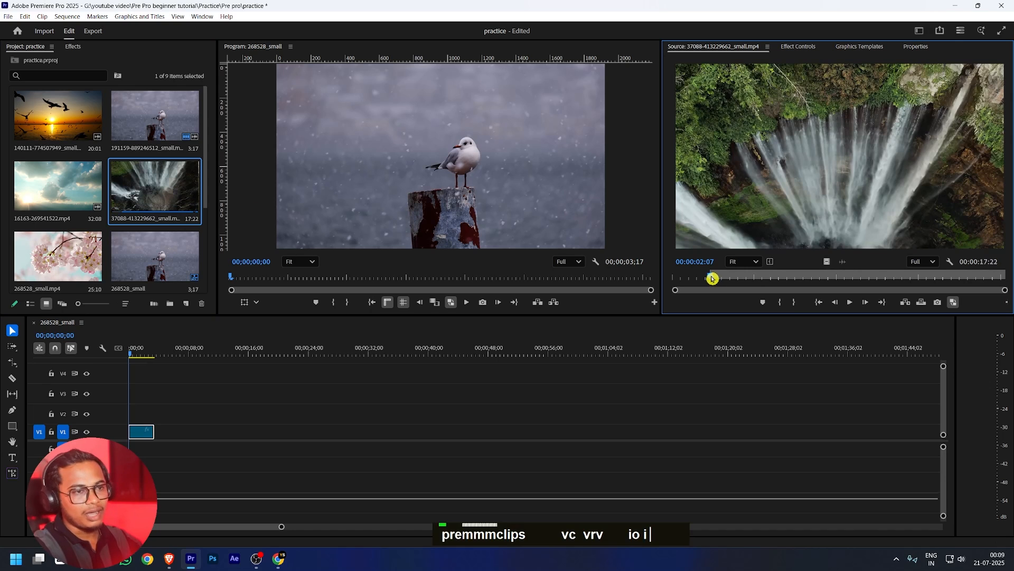
left_click_drag(712, 279, 860, 276)
key("o")
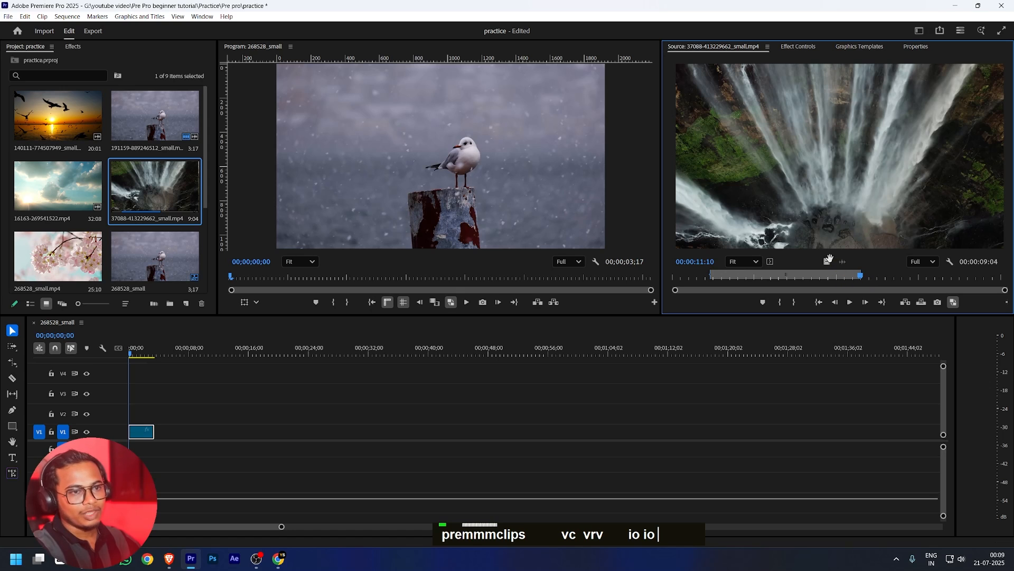
left_click_drag(827, 261, 169, 431)
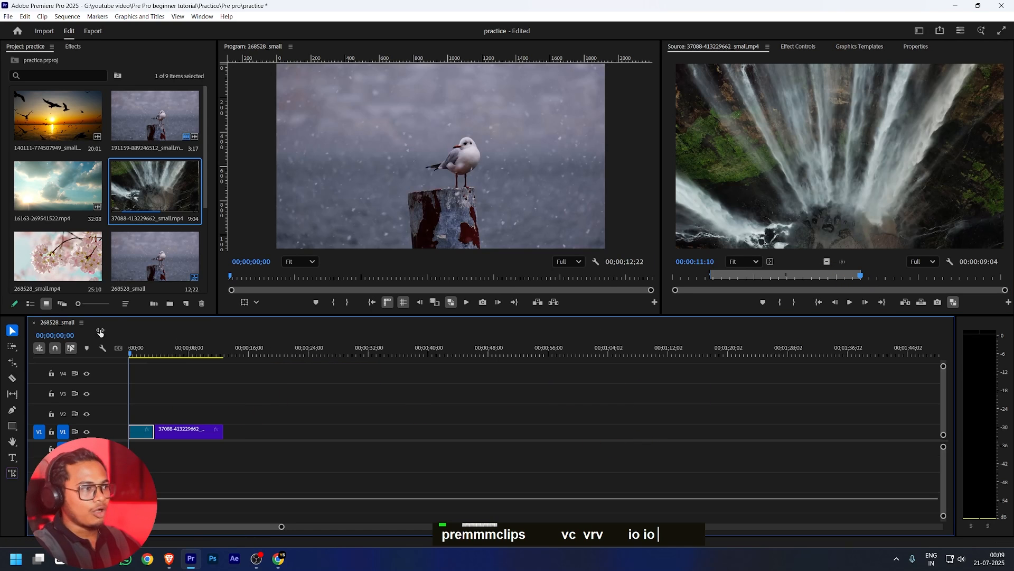
Mark Inspired (Instrumental) - NEFFEX.mp3 from 00:00:05:15 to 00:00:15:03 in the Source monitor and place its audio at the start of A1
scroll(127, 193, "down", 3)
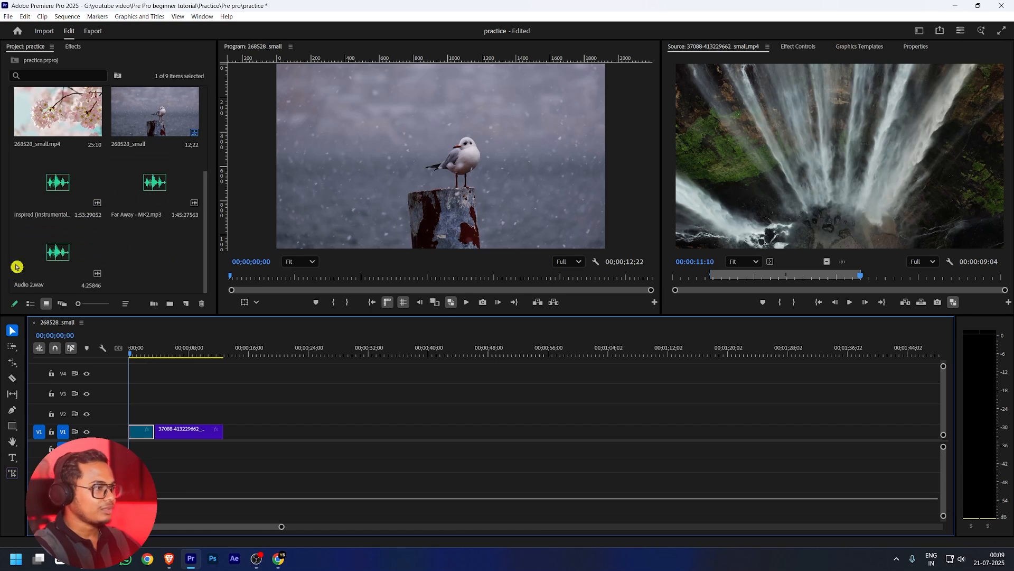
double_click(49, 190)
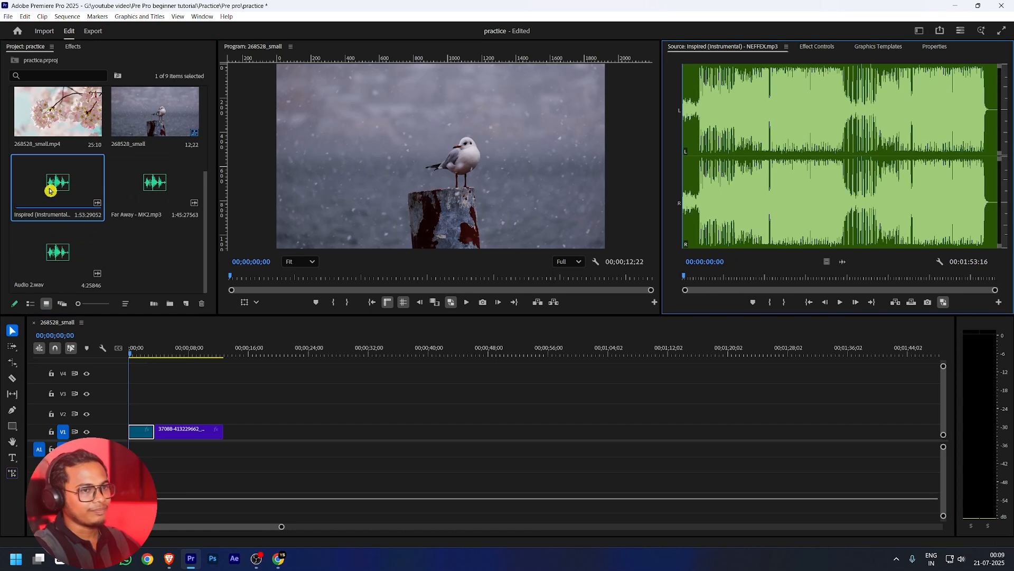
left_click(699, 276)
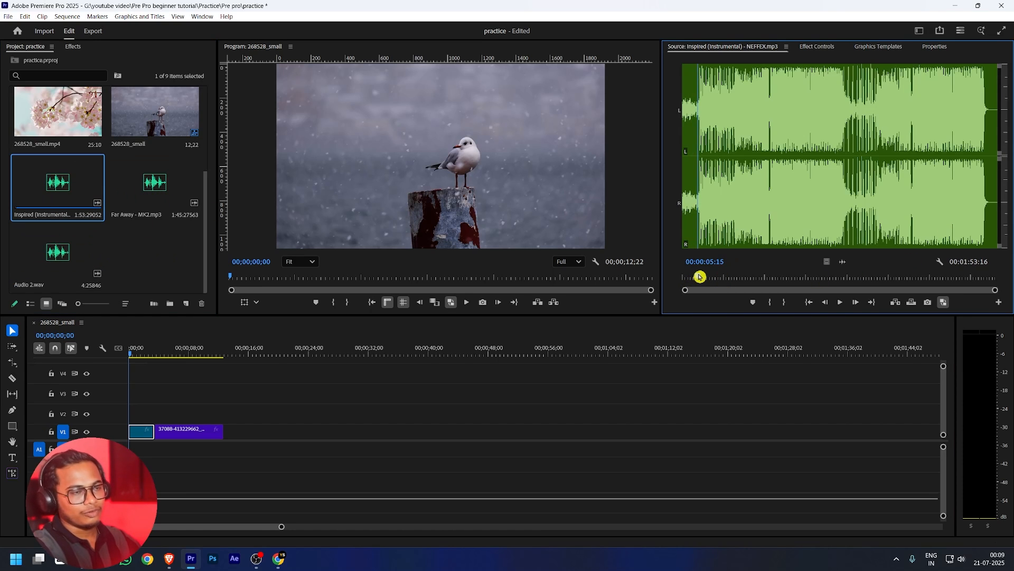
key("i")
left_click(724, 275)
key("o")
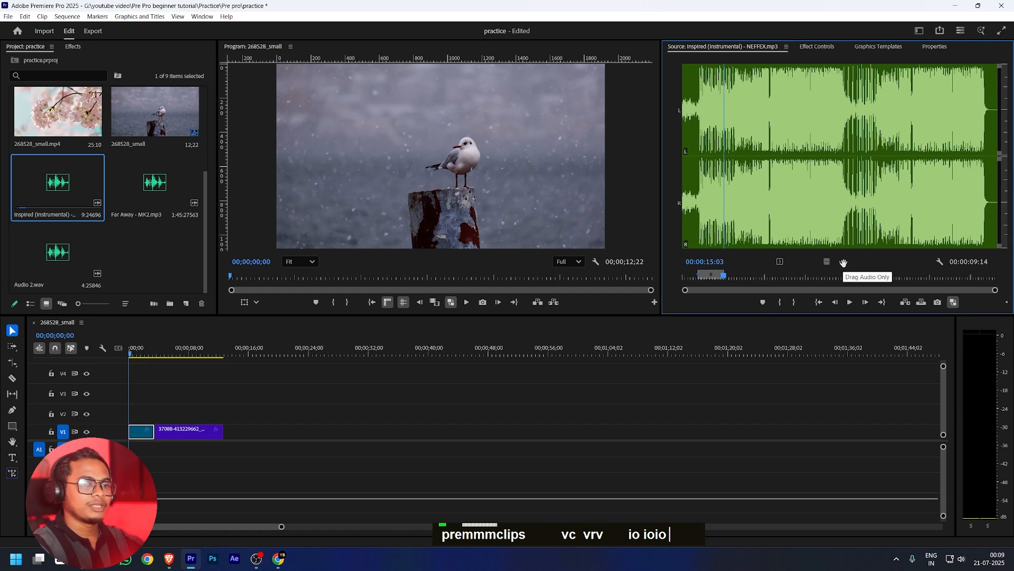
left_click_drag(844, 262, 132, 449)
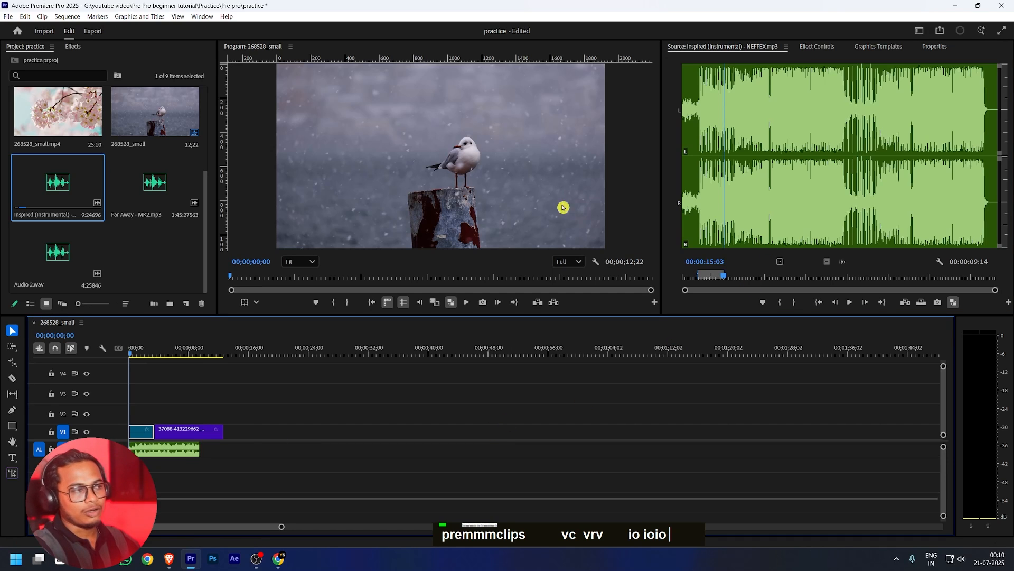
Open the cherry blossom clip 268528_small.mp4 in the Source monitor
left_click(69, 117)
double_click(69, 117)
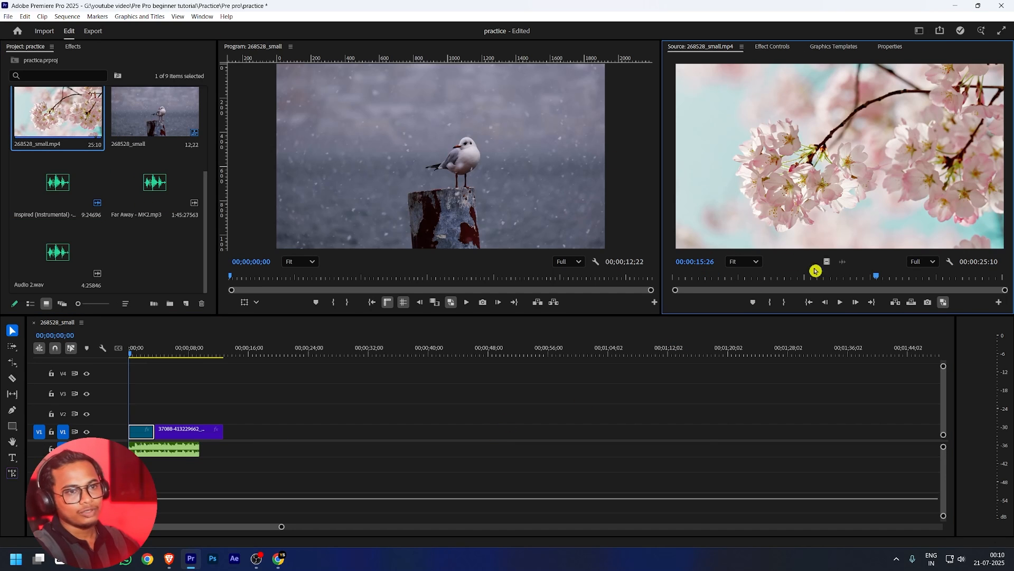
Try placing only the video of 268528_small.mp4 twice in a row after the waterfall clip on V1, and delete both copies
left_click_drag(827, 262, 227, 435)
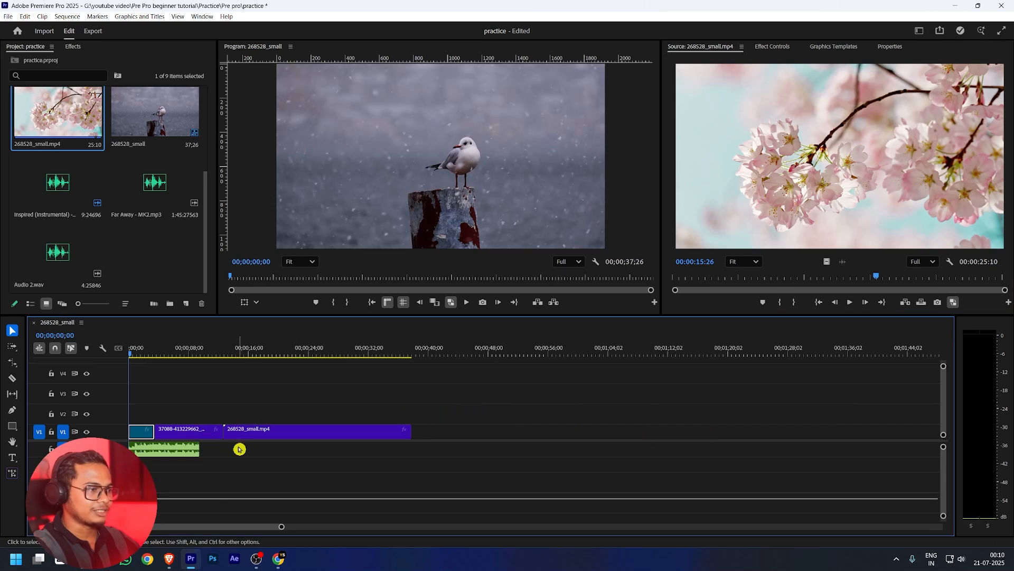
left_click(827, 262)
left_click_drag(830, 324, 414, 430)
left_click_drag(264, 413, 465, 466)
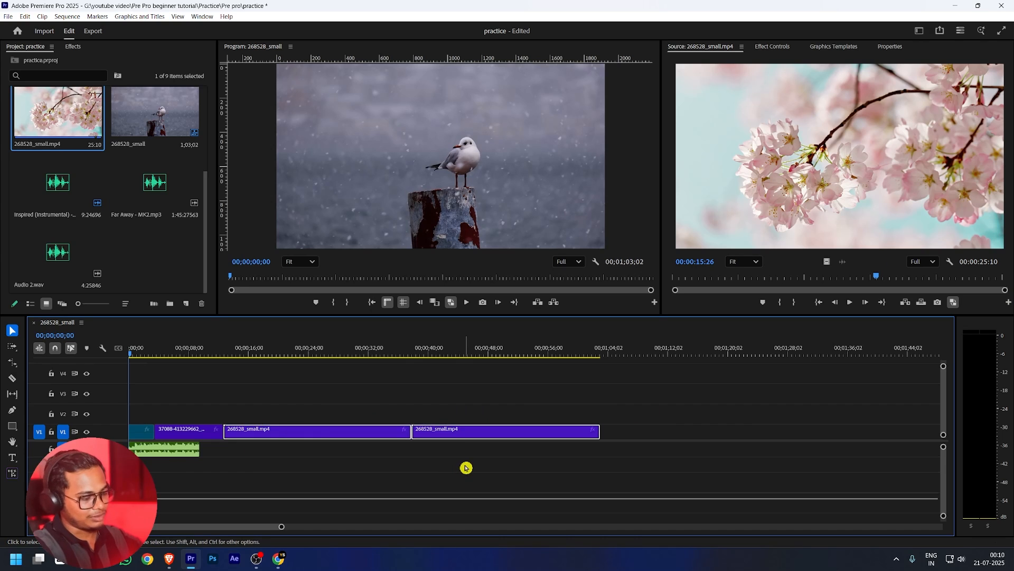
key("Delete")
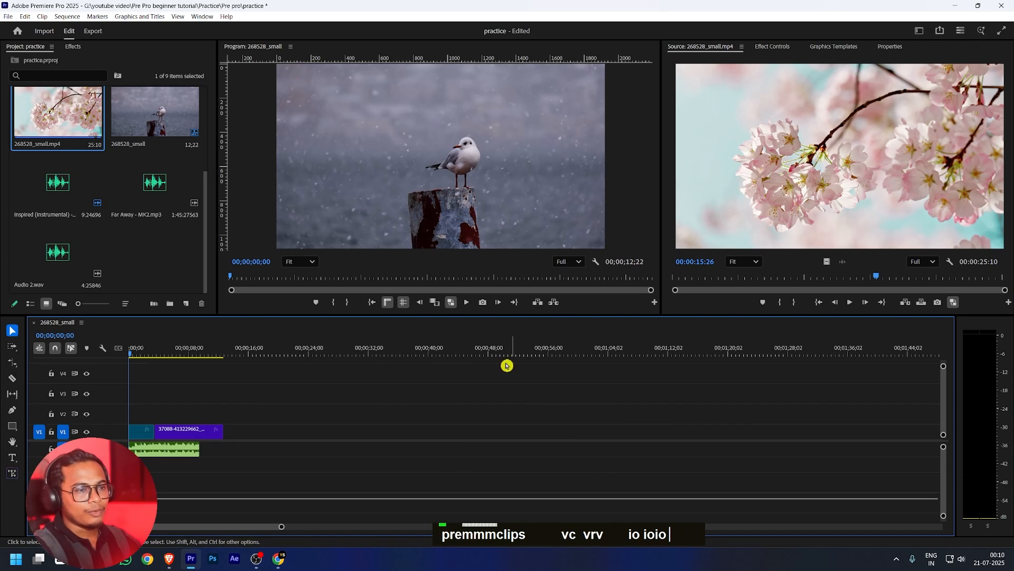
Put the playhead at the cut before the waterfall clip and mark 268528_small.mp4 from 00:00:06:14 to 00:00:12:20 in the Source monitor
left_click(163, 354)
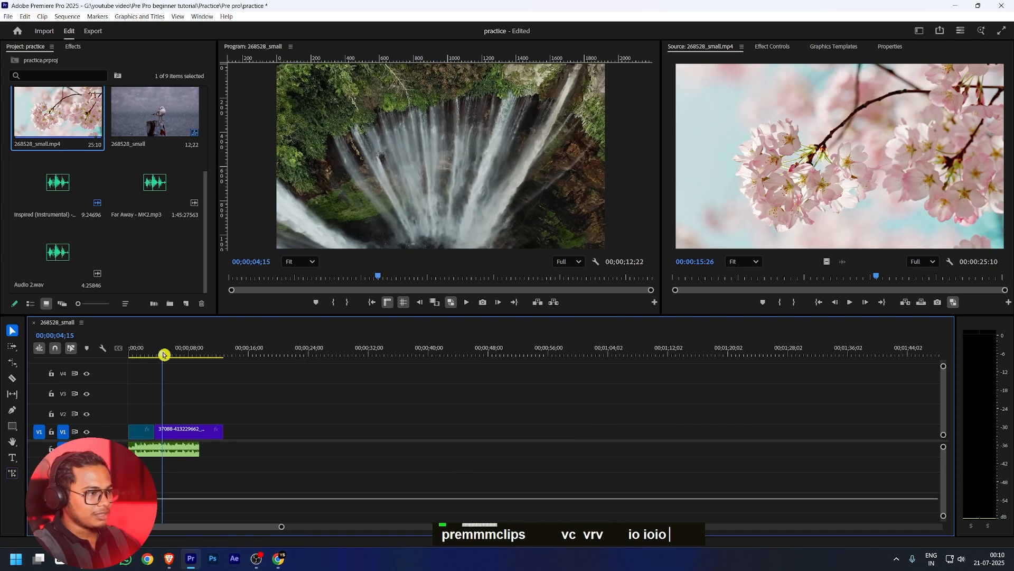
left_click_drag(160, 388, 155, 396)
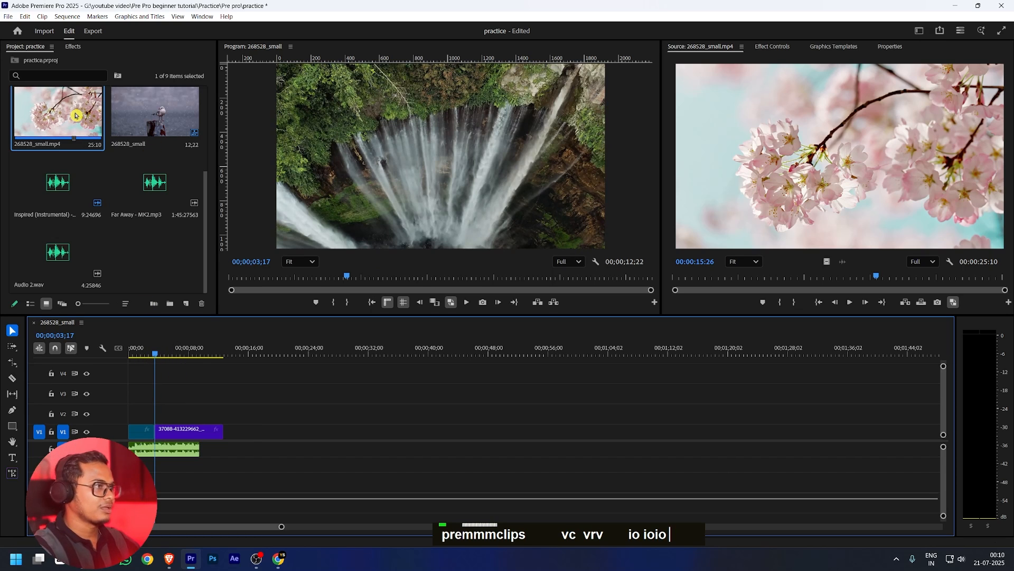
left_click(875, 231)
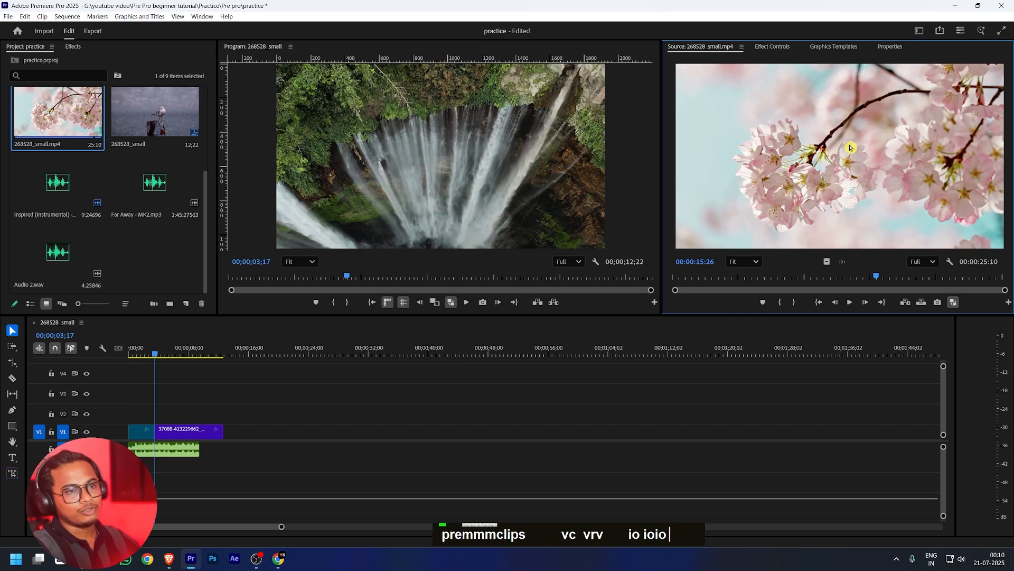
left_click(757, 278)
key("i")
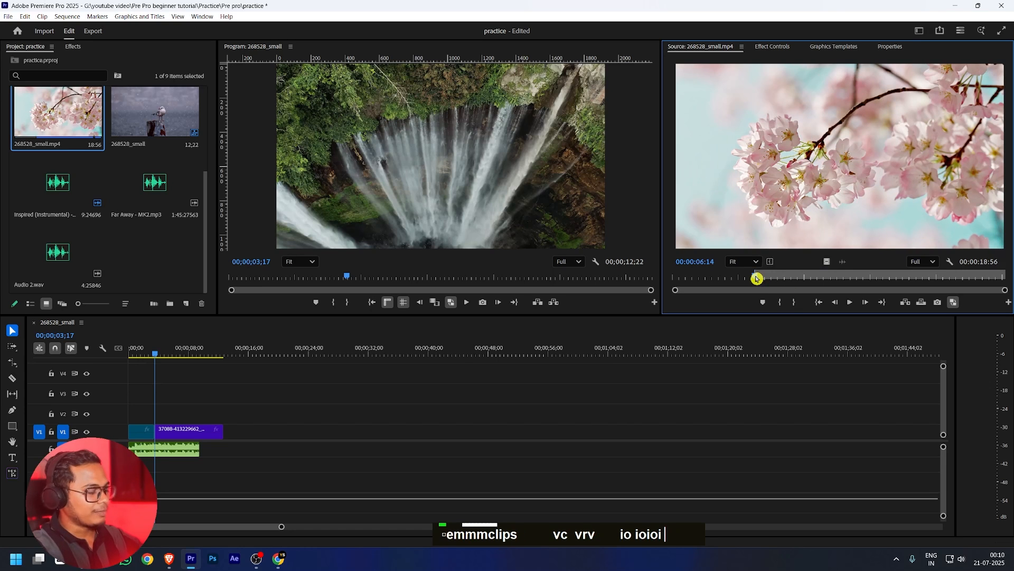
left_click_drag(757, 278, 835, 275)
key("o")
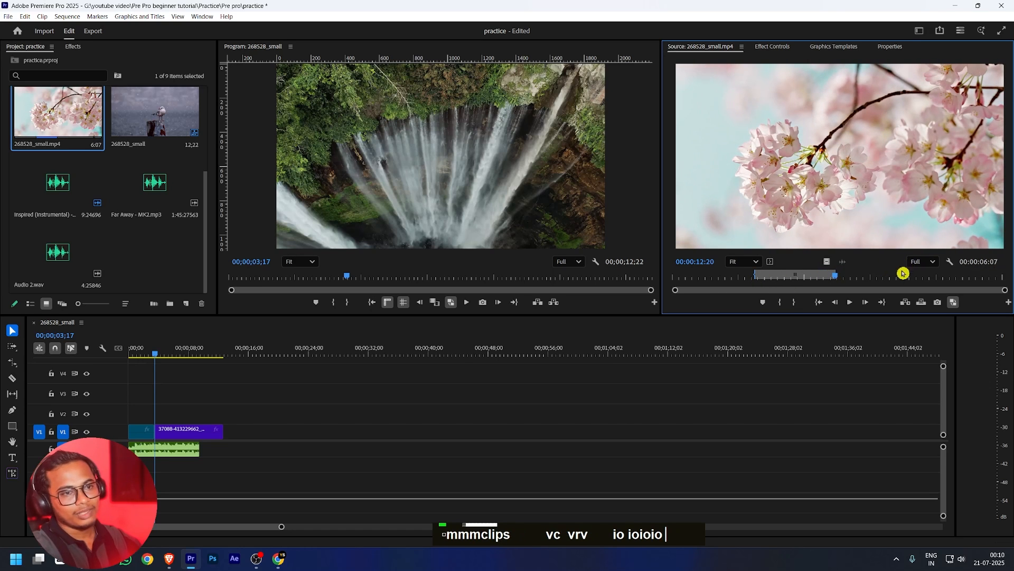
Try inserting the marked blossom range at the playhead between the gull and waterfall clips, and undo the insert
left_click(906, 303)
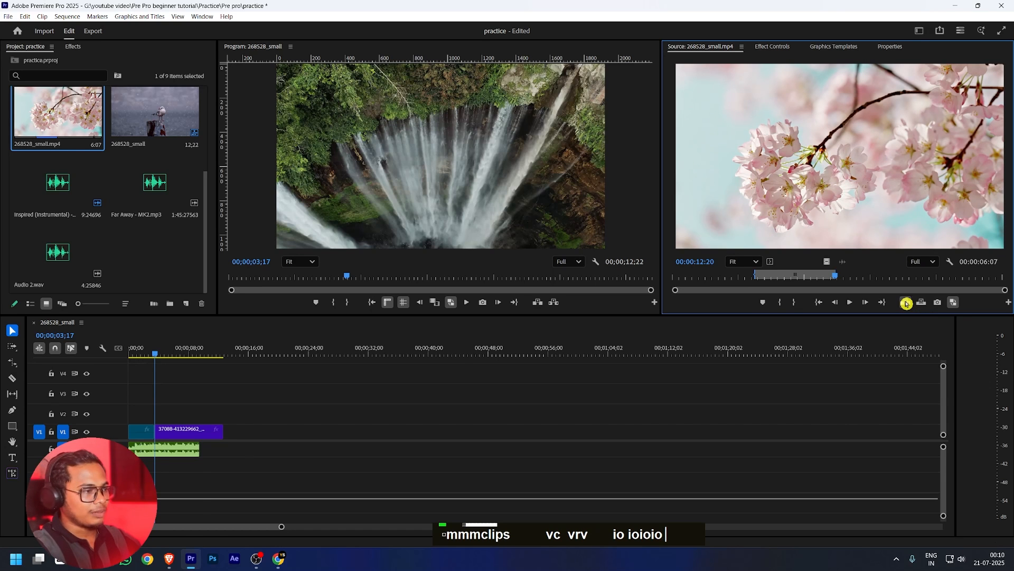
left_click_drag(209, 345, 183, 352)
key("ctrl+z")
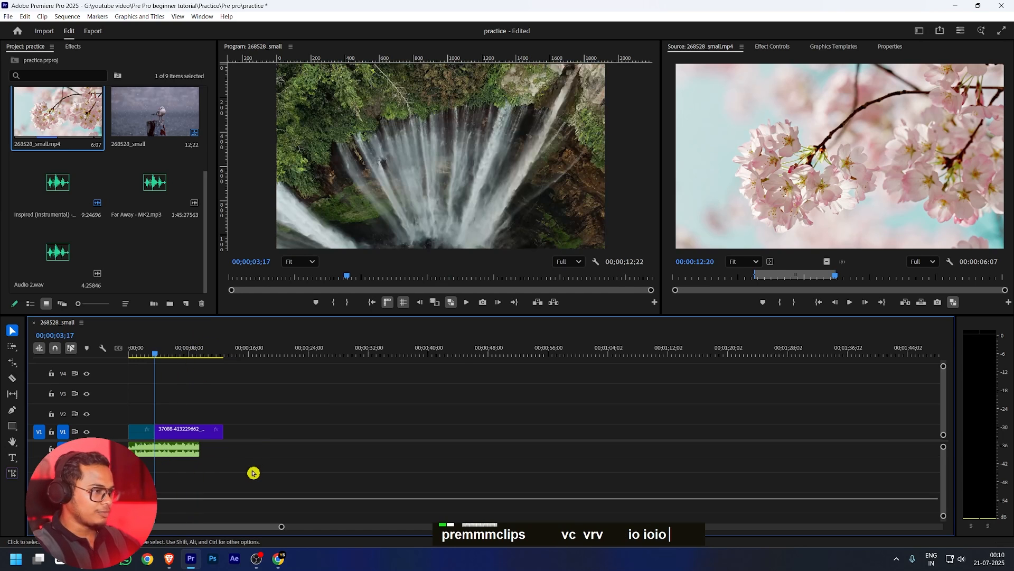
Overwrite the waterfall clip from 00;00;03;17 with the marked blossom range and check the result in the Program monitor
left_click(922, 303)
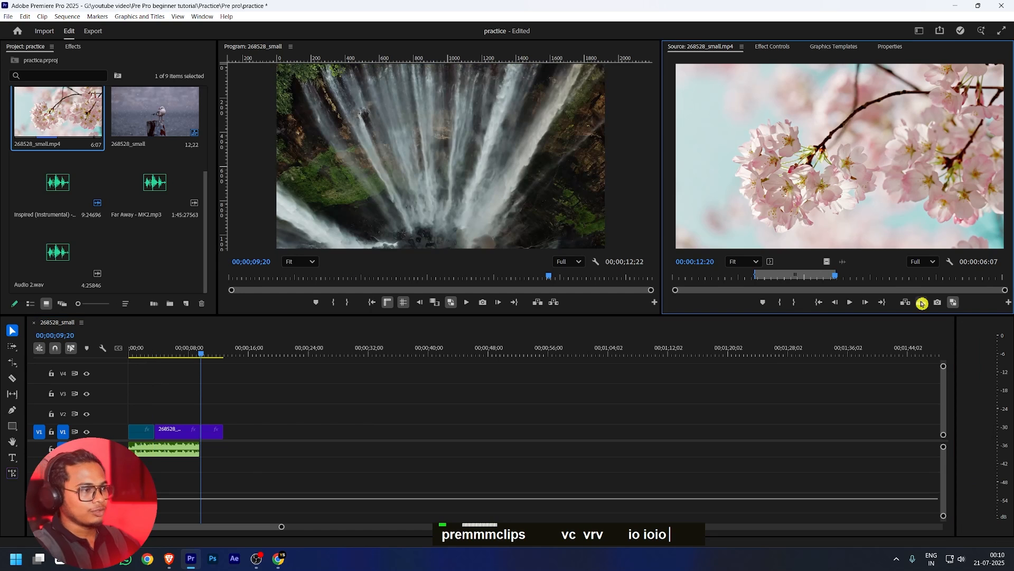
left_click_drag(200, 348, 181, 360)
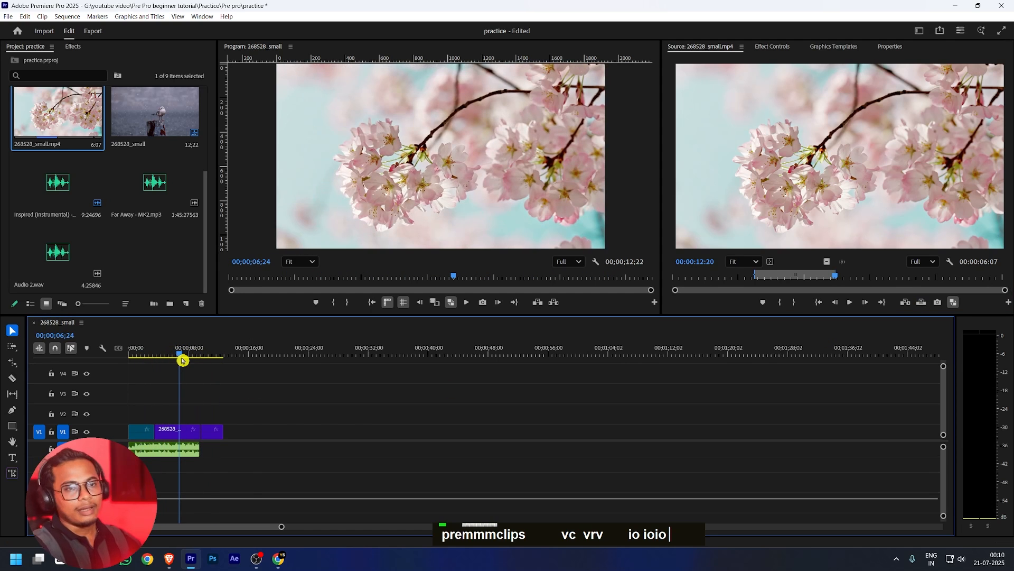
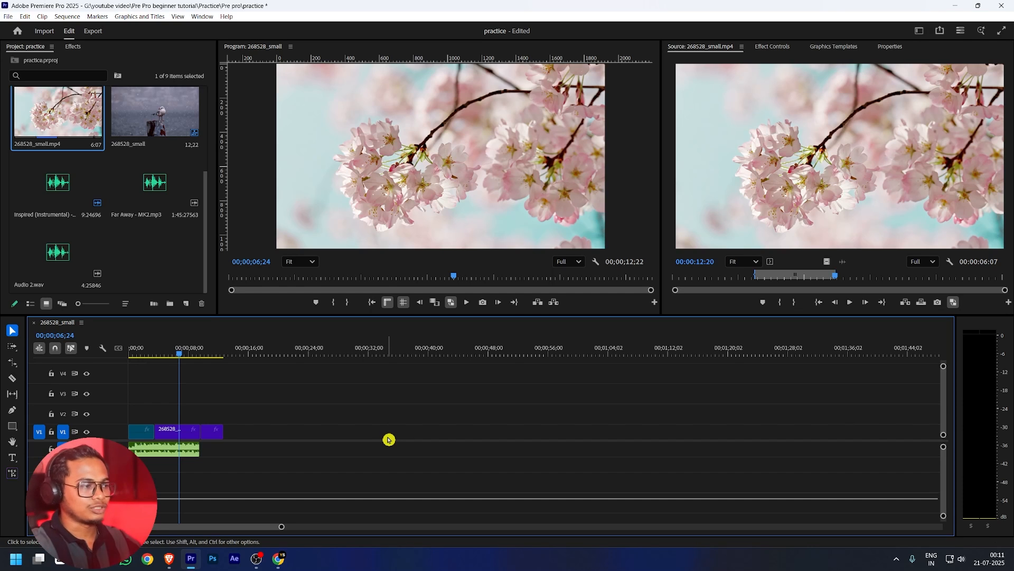
Delete all clips from the sequence and place the marked range of 268528_small.mp4 at the start of V1
left_click_drag(358, 371, 131, 478)
key("Delete")
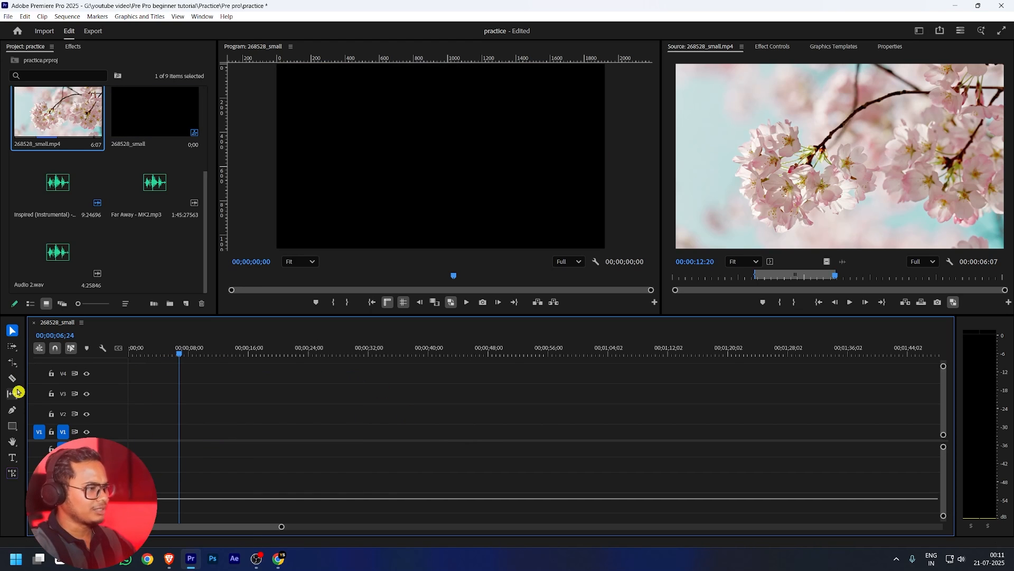
scroll(166, 166, "up", 3)
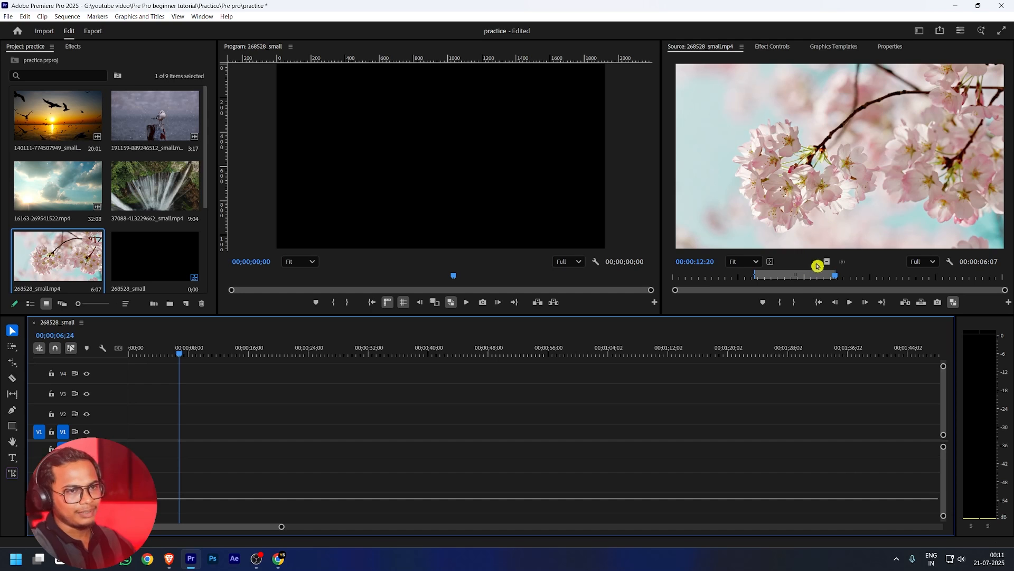
left_click_drag(90, 246, 140, 430)
left_click(587, 319)
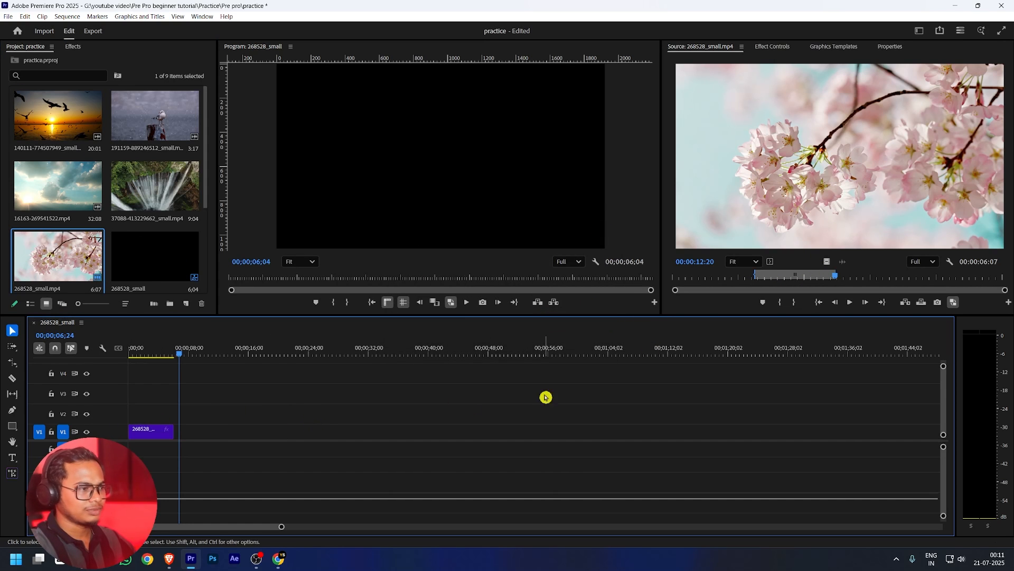
left_click_drag(171, 363, 152, 354)
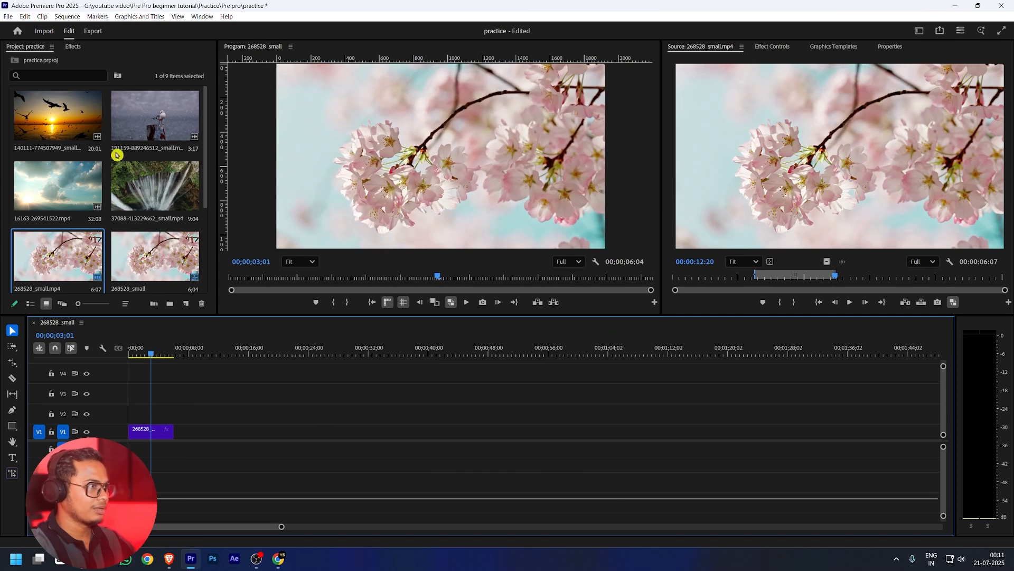
left_click(62, 191)
left_click_drag(151, 205, 177, 431)
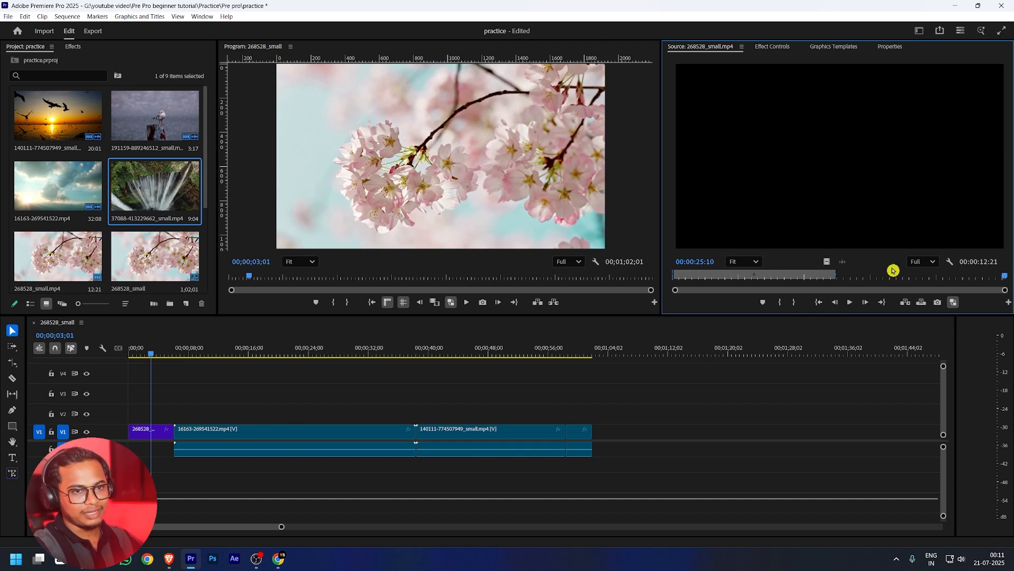
Clear both the In and Out points of 268528_small.mp4 in the Source monitor
left_click_drag(1003, 273, 803, 286)
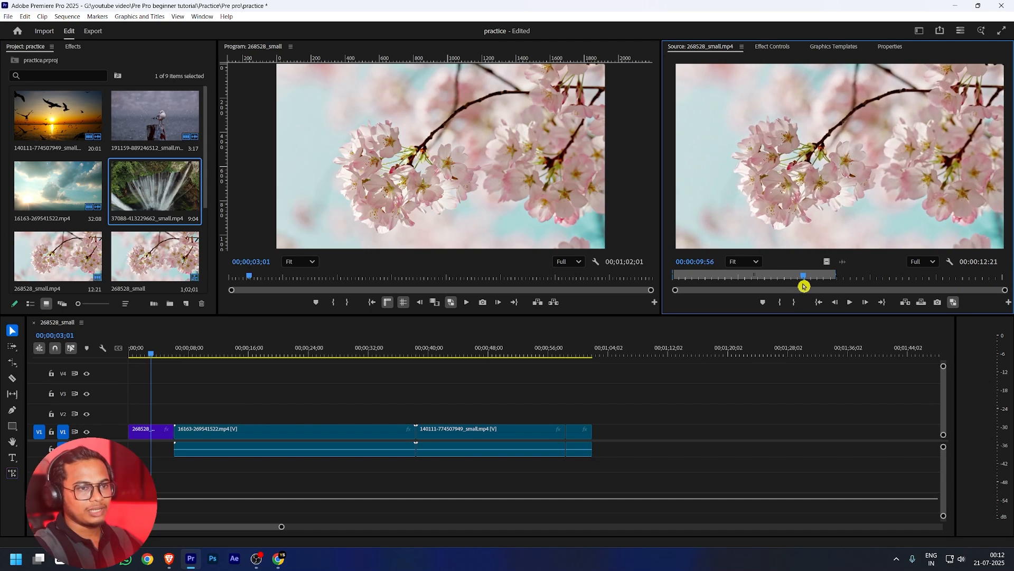
right_click(810, 276)
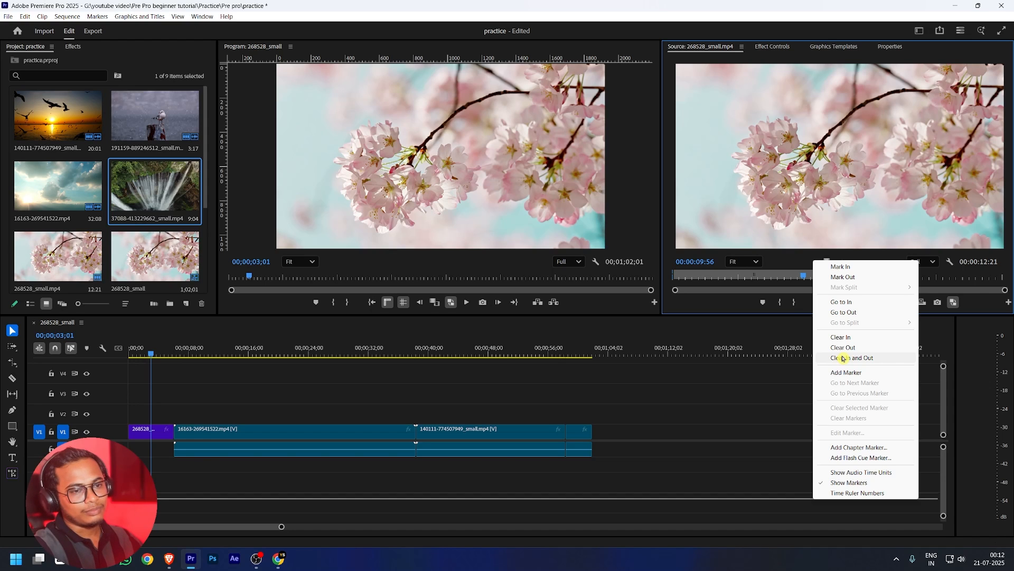
left_click(843, 358)
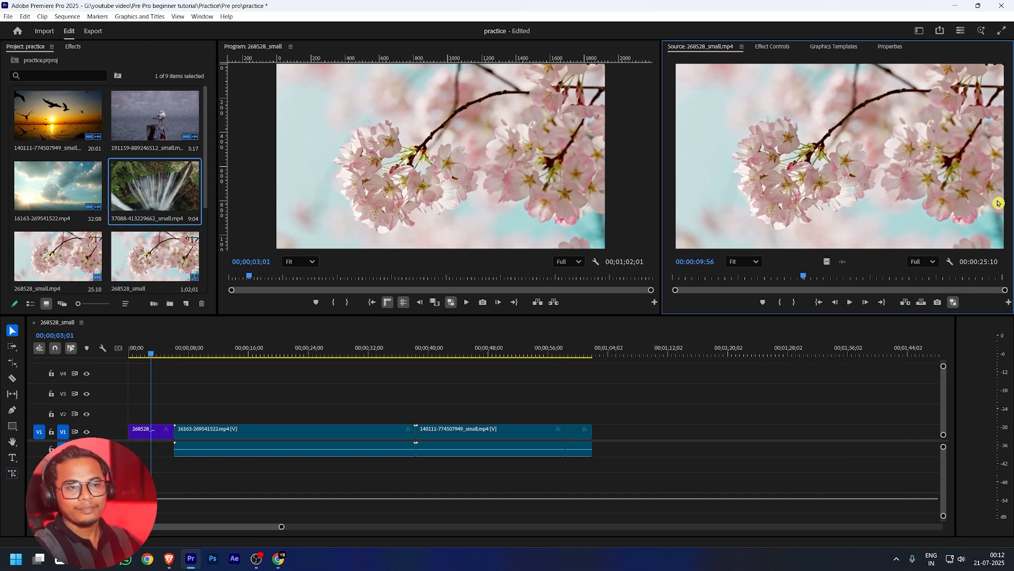
Insert the full 268528_small.mp4 at the cut between the first blossom clip and 16163-269541522.mp4 on V1
left_click_drag(862, 260, 602, 419)
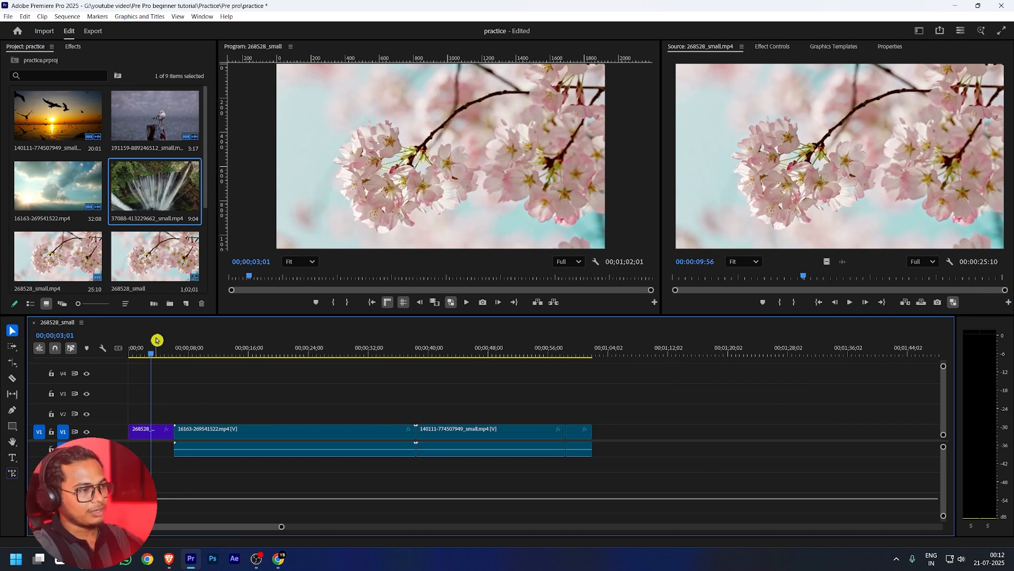
left_click(174, 352)
left_click(908, 303)
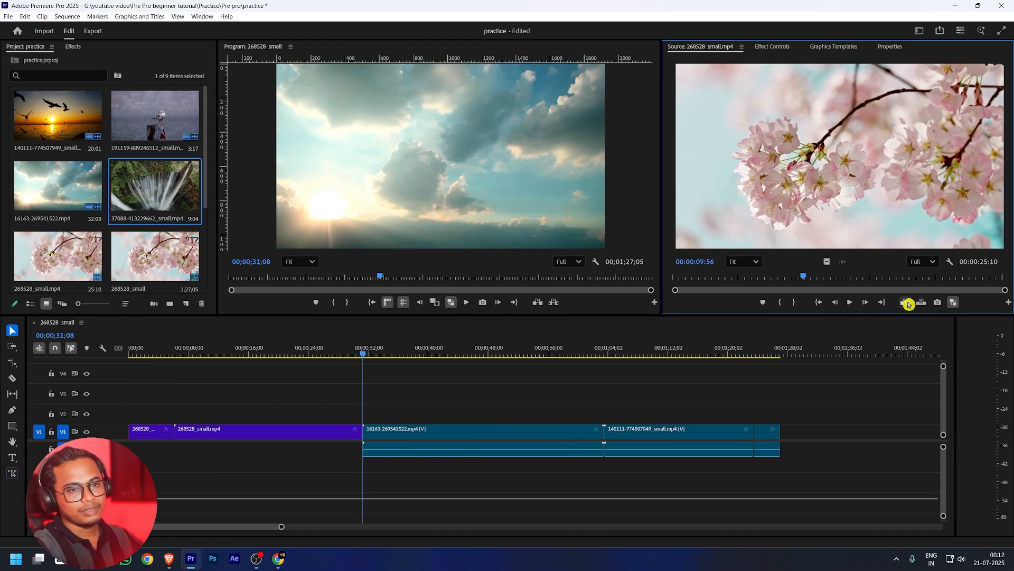
Move the playhead to 00;00;07;02, display the effect controls of the 268528_small.mp4 clip on V1, and activate the Pen tool
mouse_move(175, 378)
left_mouse_down()
mouse_move(138, 461)
mouse_move(164, 385)
left_mouse_up()
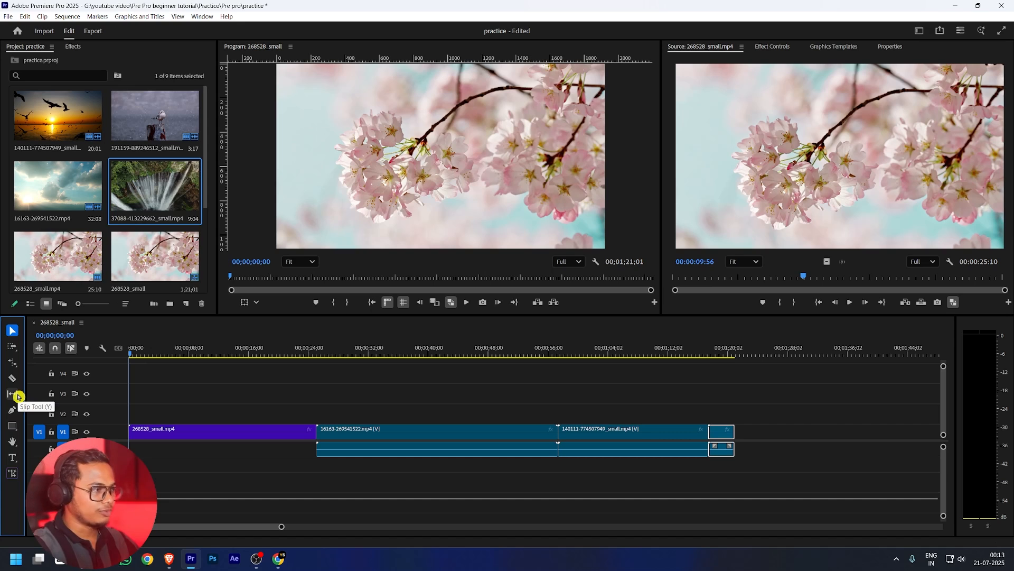
left_click(12, 412)
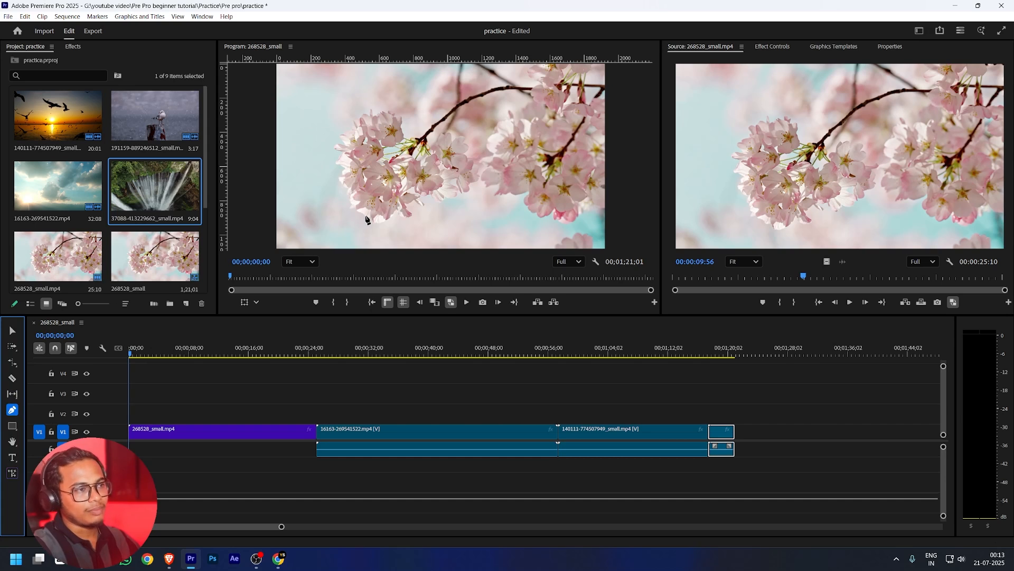
left_click(182, 350)
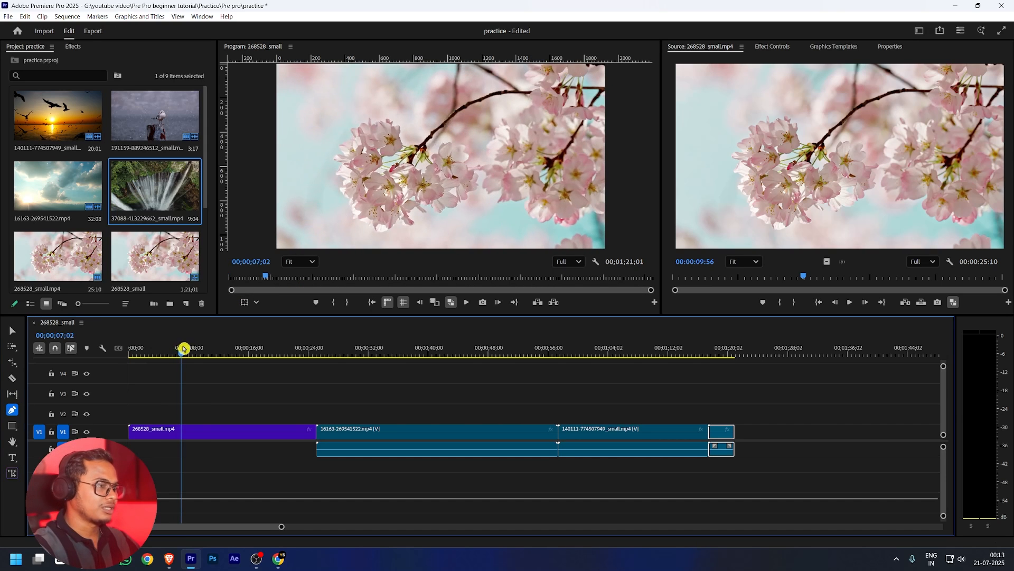
left_click(198, 433)
left_click(776, 55)
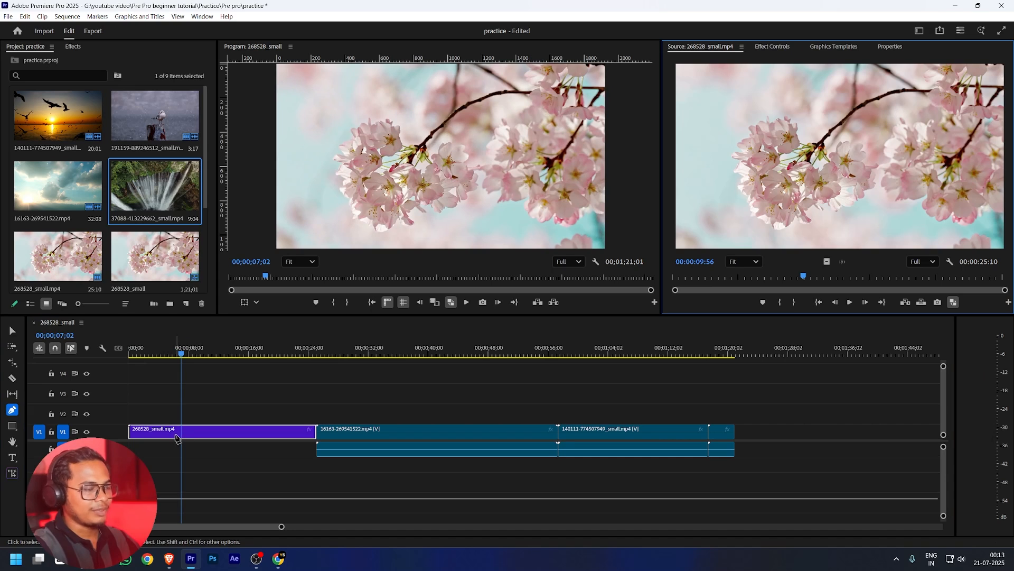
left_click(784, 48)
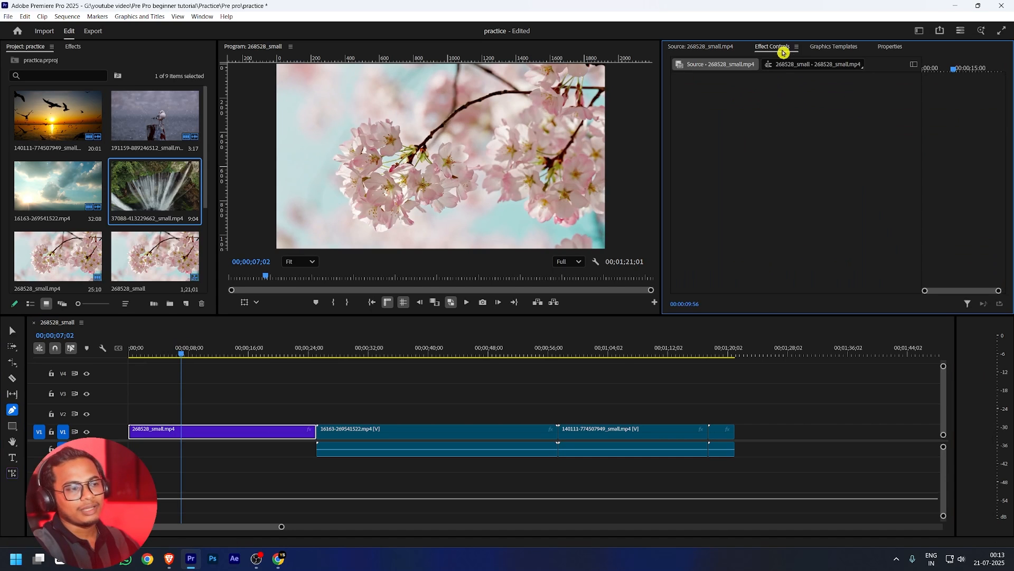
key("v")
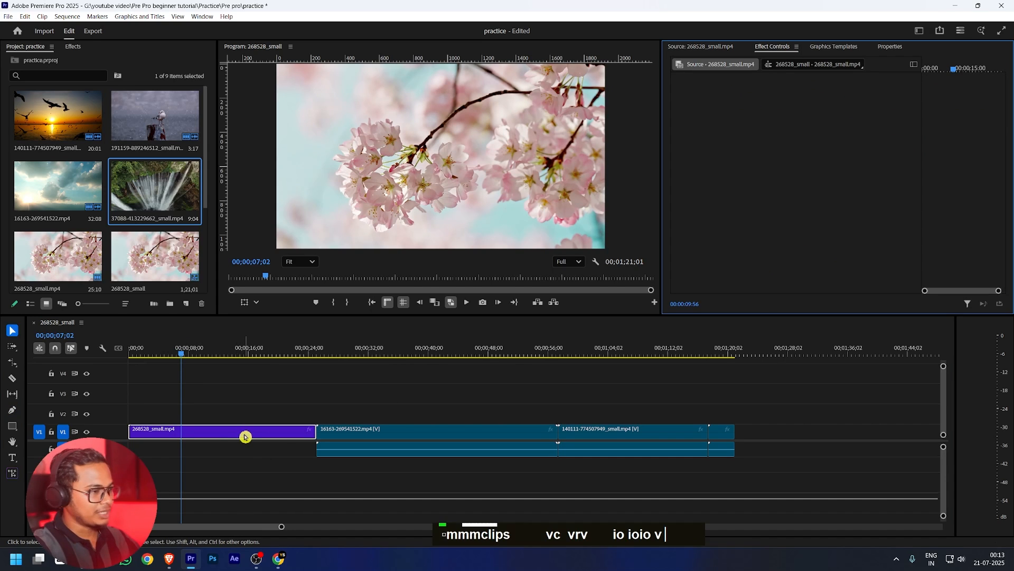
left_click(245, 434)
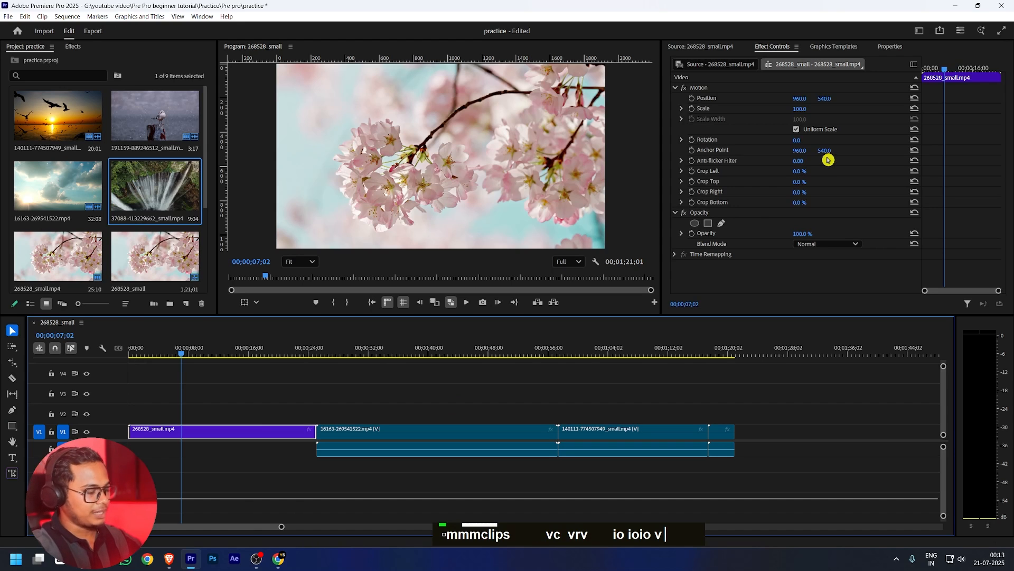
key("p")
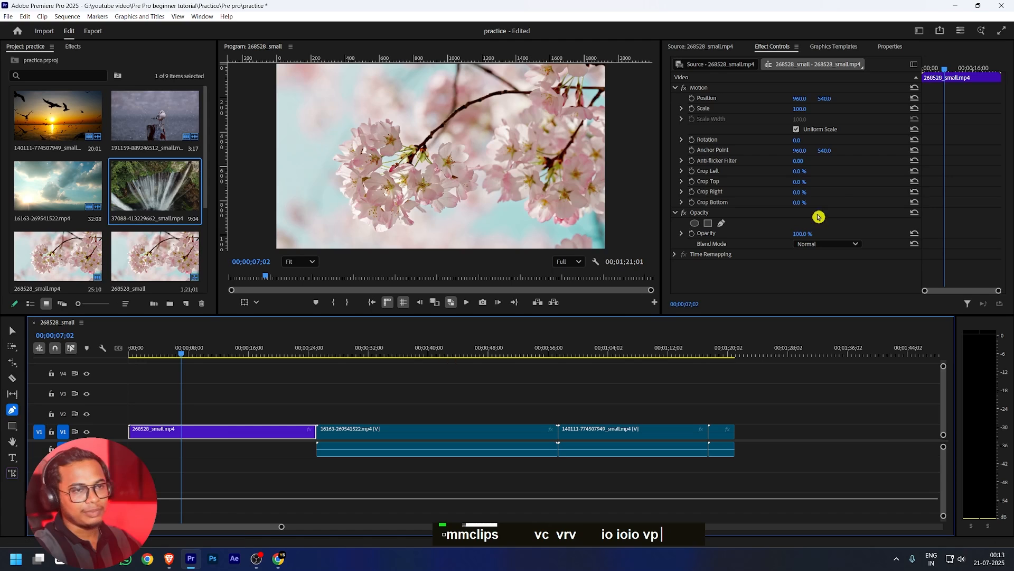
Draw a closed freeform opacity mask around the blossom cluster on the left of the 268528_small.mp4 clip
left_click(721, 224)
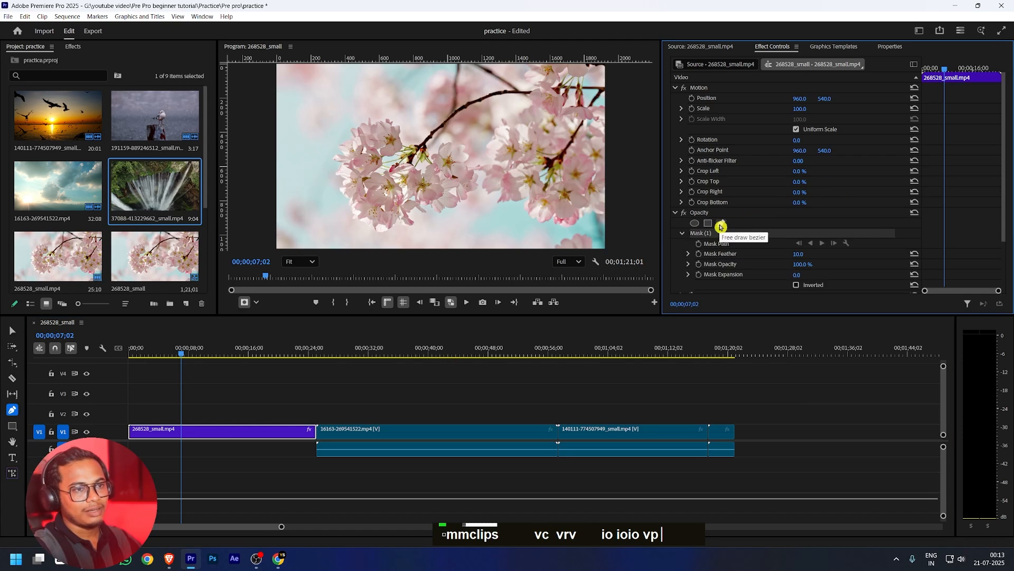
left_click(460, 204)
left_click(403, 232)
left_click(334, 229)
left_click(323, 195)
left_click(323, 149)
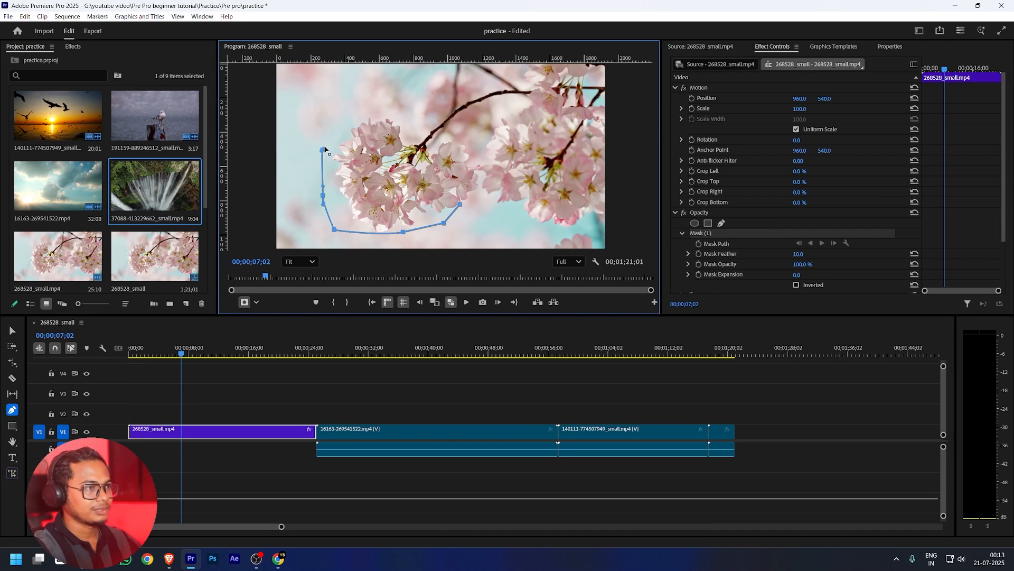
left_click(359, 119)
left_click(424, 111)
left_click(462, 132)
left_click(476, 158)
left_click(461, 204)
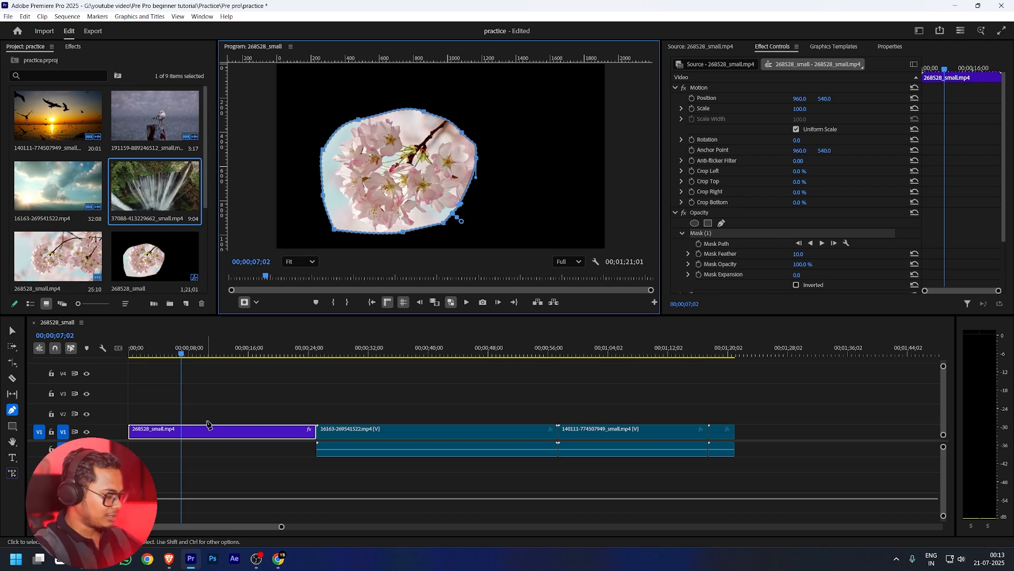
Move the masked blossom clip to V2 above the start of 16163-269541522.mp4 and place the playhead at 00;00;30;18
left_click(12, 330)
left_click(223, 432)
left_click_drag(226, 425, 413, 412)
left_click(349, 355)
mouse_move(349, 355)
left_mouse_down()
mouse_move(378, 358)
mouse_move(340, 358)
mouse_move(366, 355)
mouse_move(346, 359)
mouse_move(357, 361)
left_mouse_up()
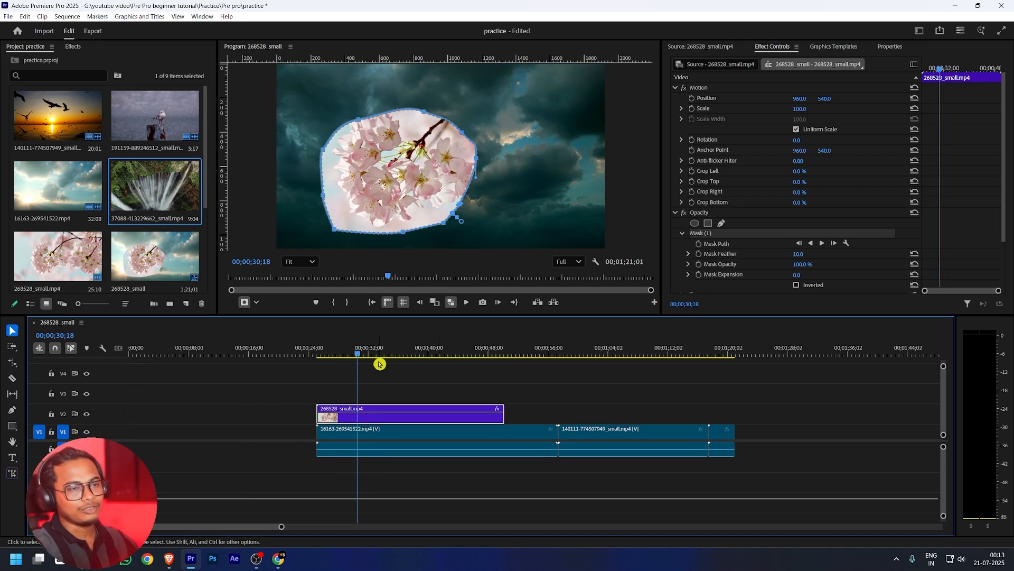
Set the opacity mask's feather to 98 and preview the soft edge at 00;00;34;03
scroll(787, 187, "down", 2)
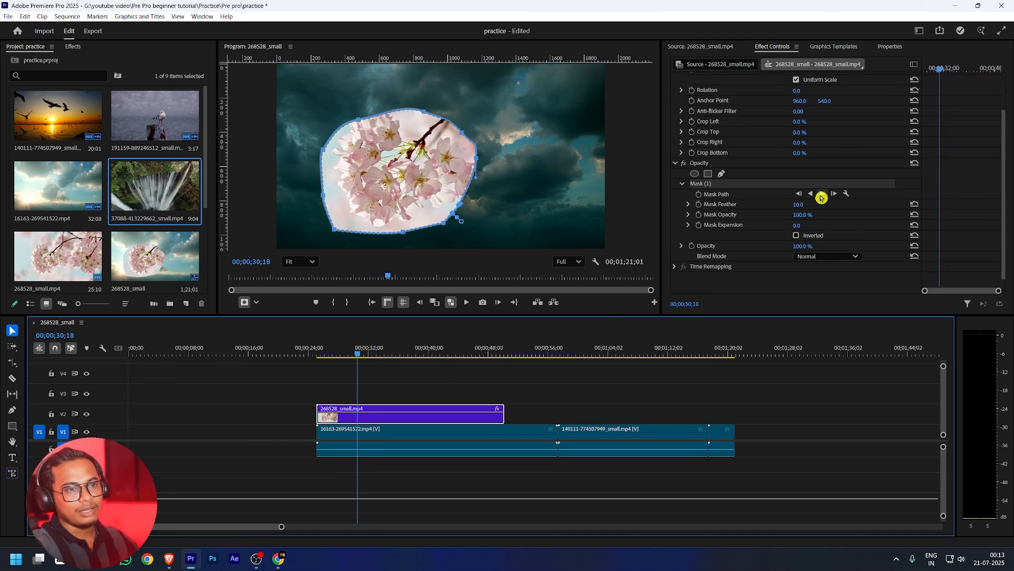
left_click_drag(798, 205, 835, 205)
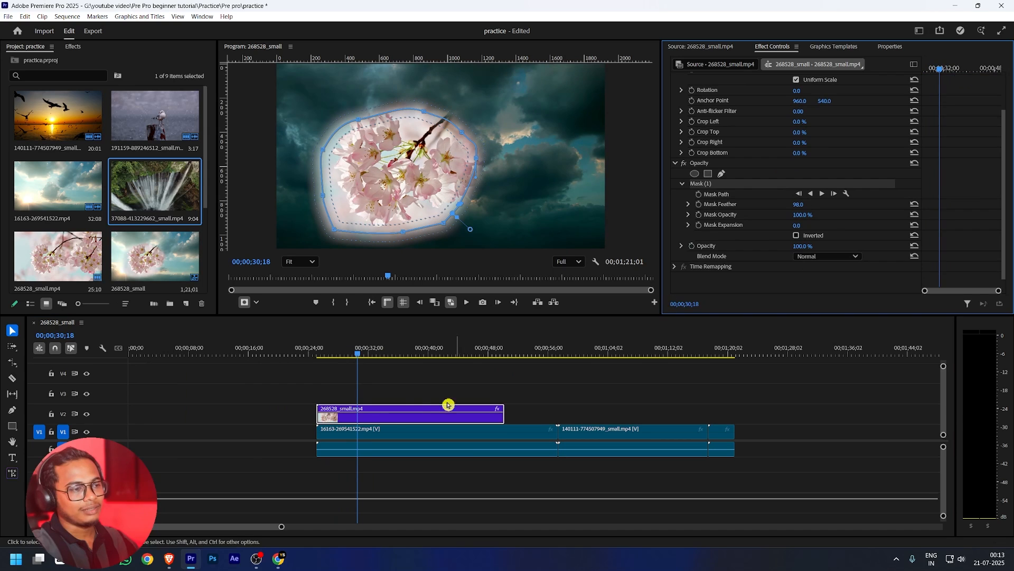
left_click(415, 382)
mouse_move(365, 352)
left_mouse_down()
mouse_move(426, 353)
mouse_move(384, 352)
left_mouse_up()
Set the blossom clip's mask expansion to 69 and invert the mask
left_click(387, 418)
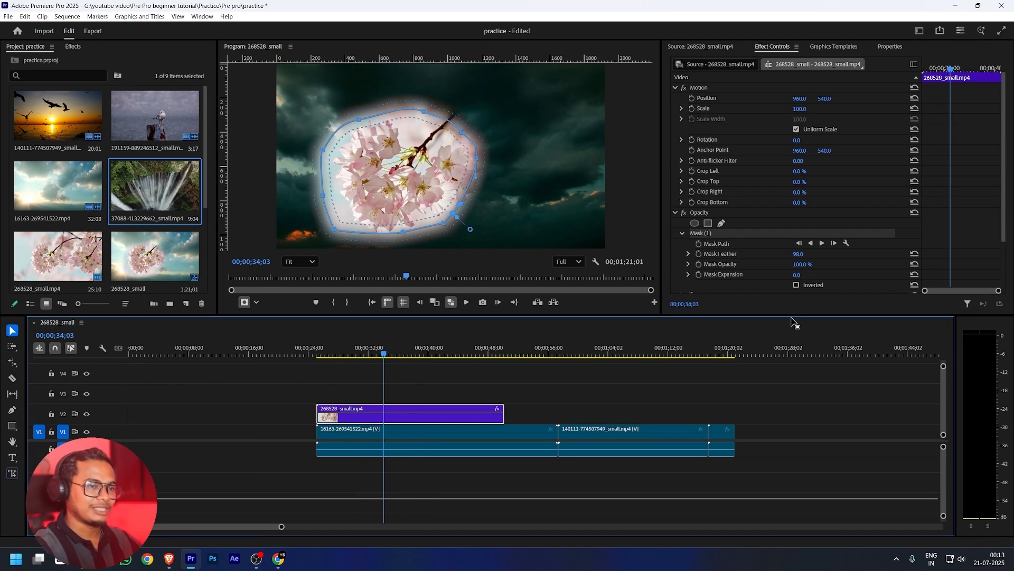
left_click_drag(796, 275, 833, 276)
scroll(862, 263, "down", 3)
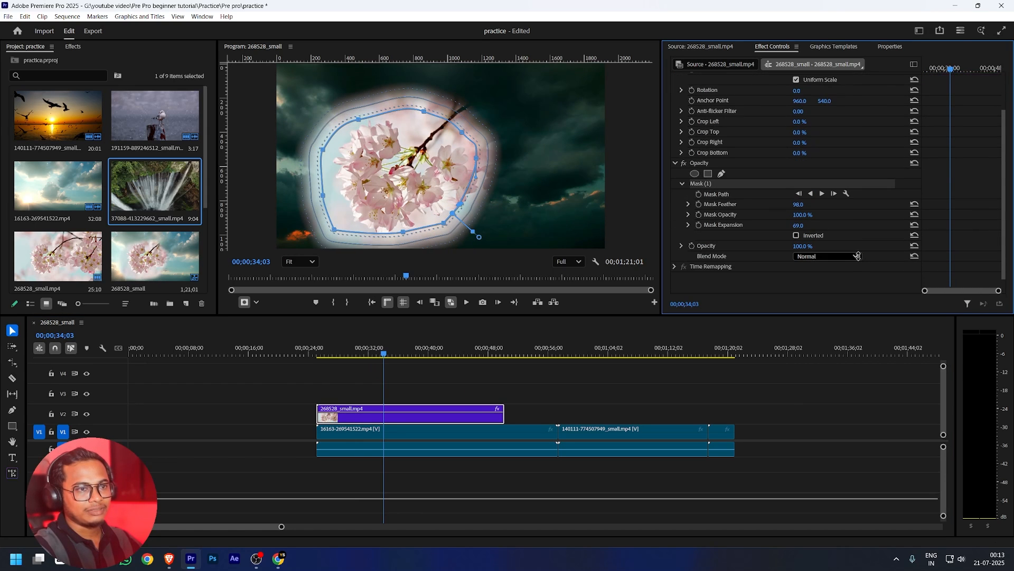
left_click(796, 236)
left_click(464, 387)
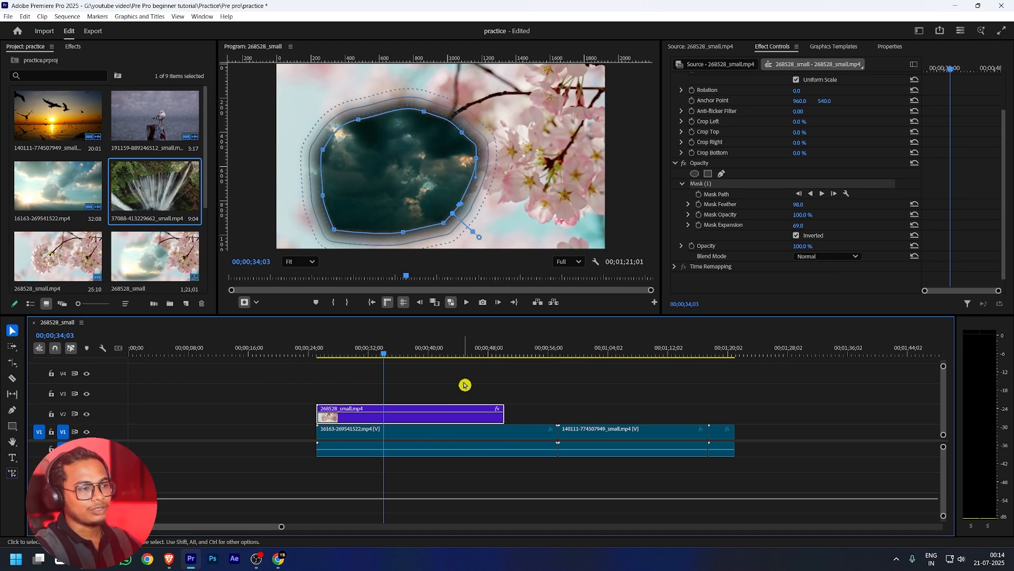
Delete the opacity mask from the blossom clip and return the clip to the start of V1
left_click(399, 420)
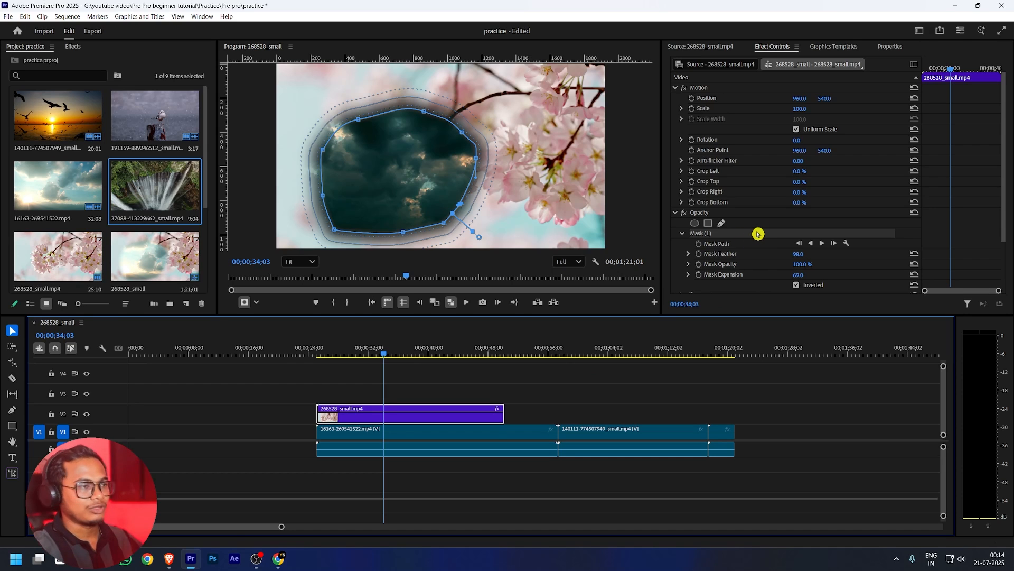
scroll(796, 236, "down", 2)
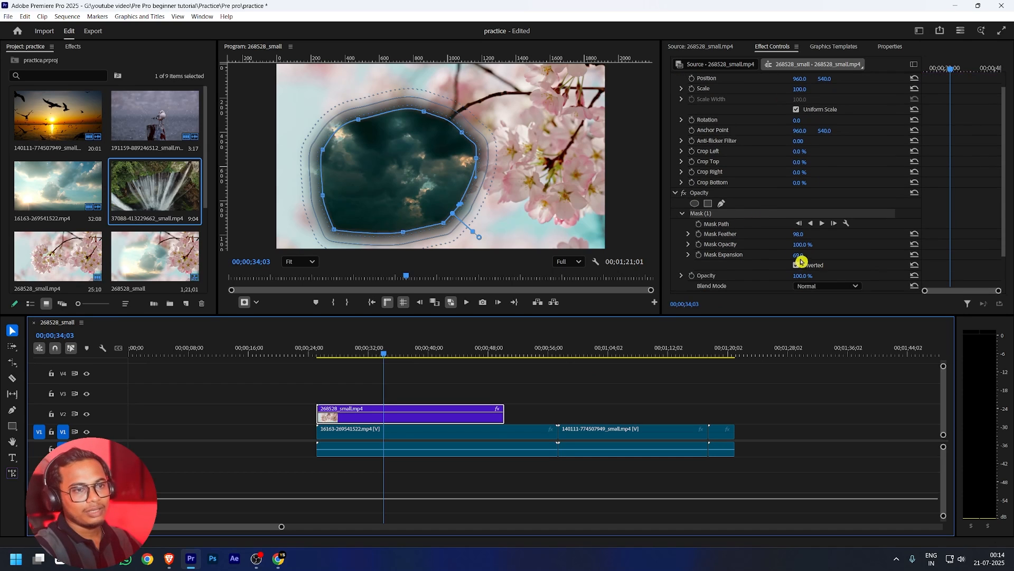
left_click(741, 215)
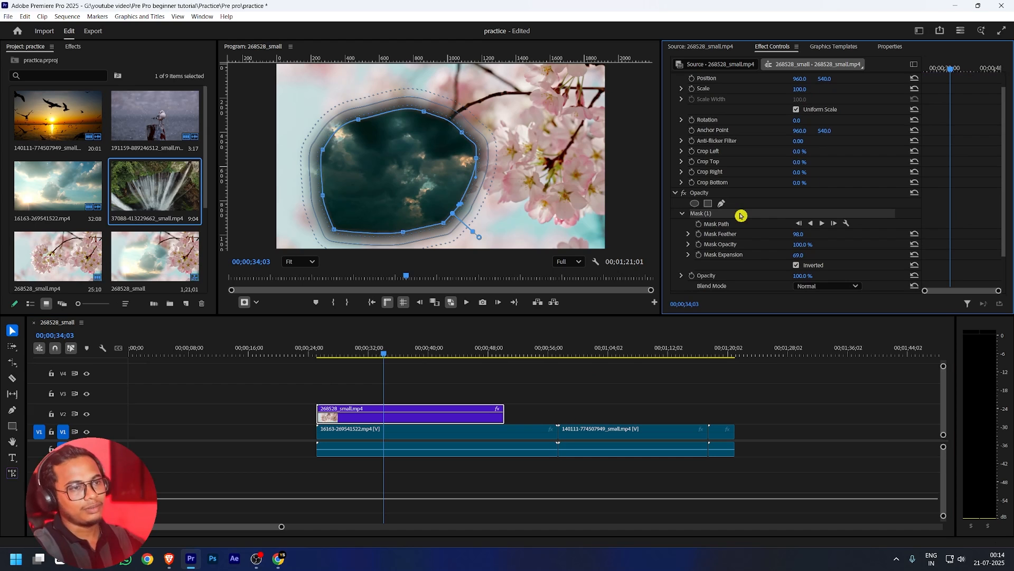
key("Delete")
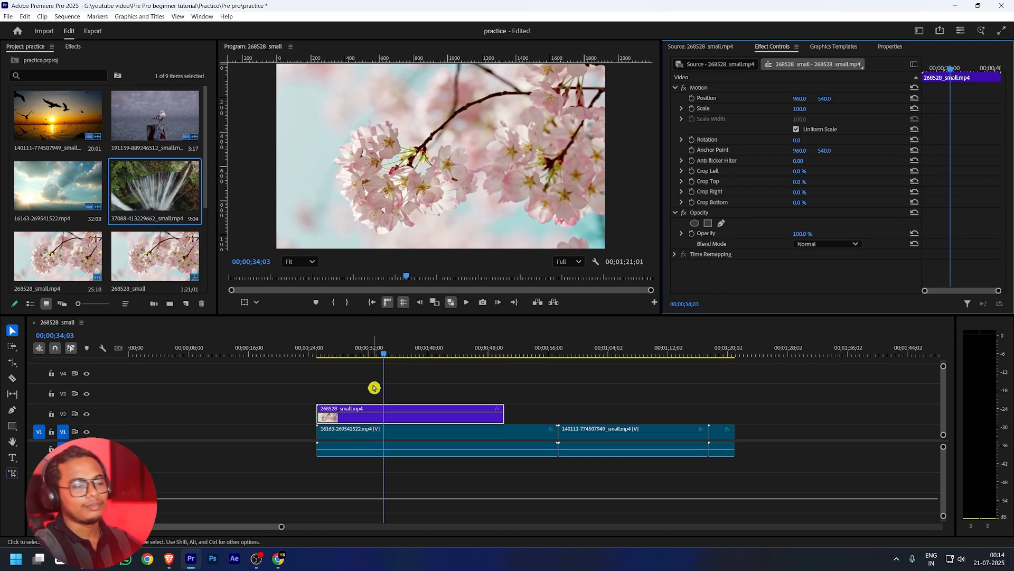
left_click_drag(338, 415, 90, 425)
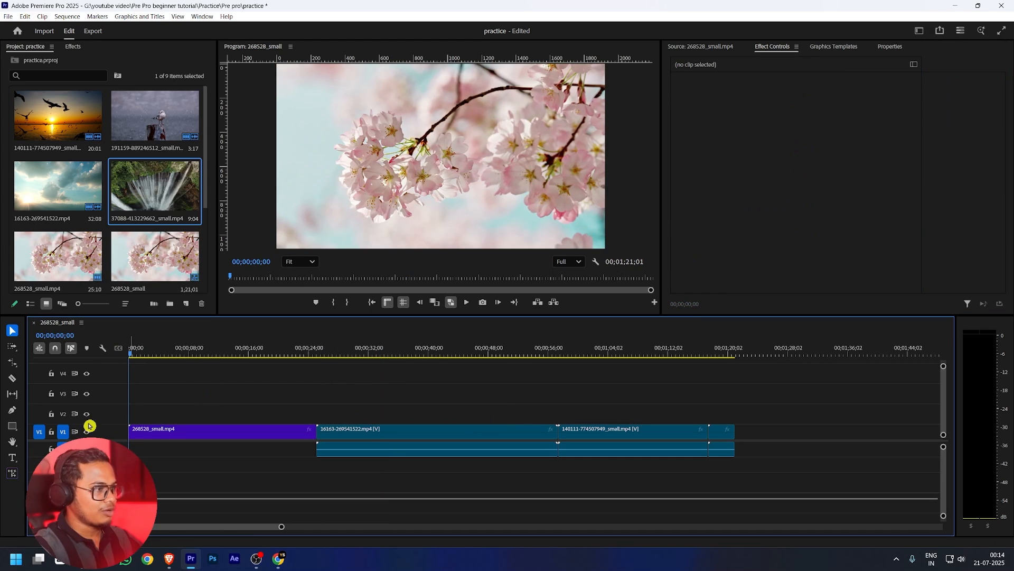
Draw a large rectangle across the middle of the frame and an ellipse inside it
left_click(14, 426)
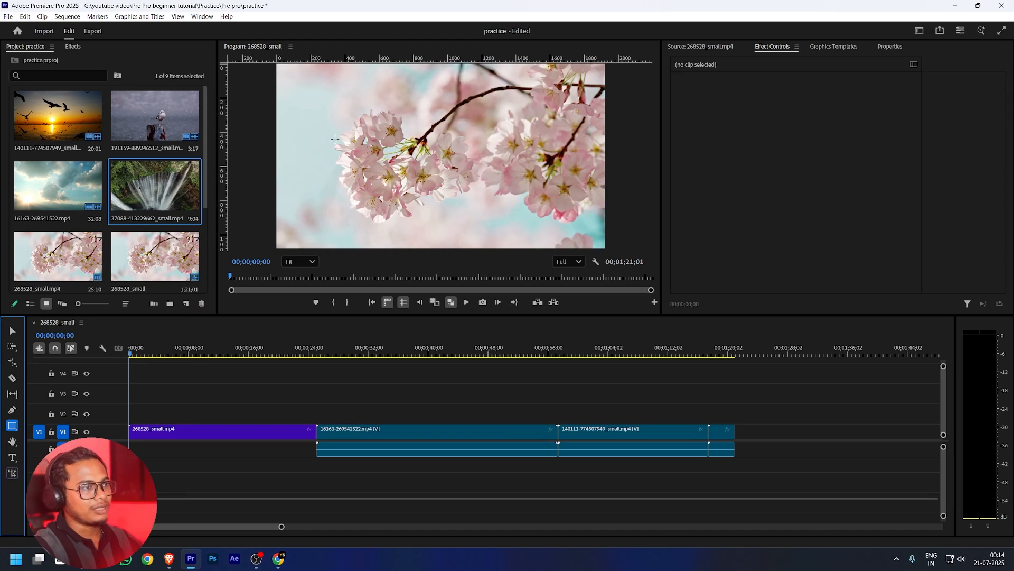
mouse_move(330, 106)
left_mouse_down()
mouse_move(369, 108)
mouse_move(558, 233)
left_mouse_up()
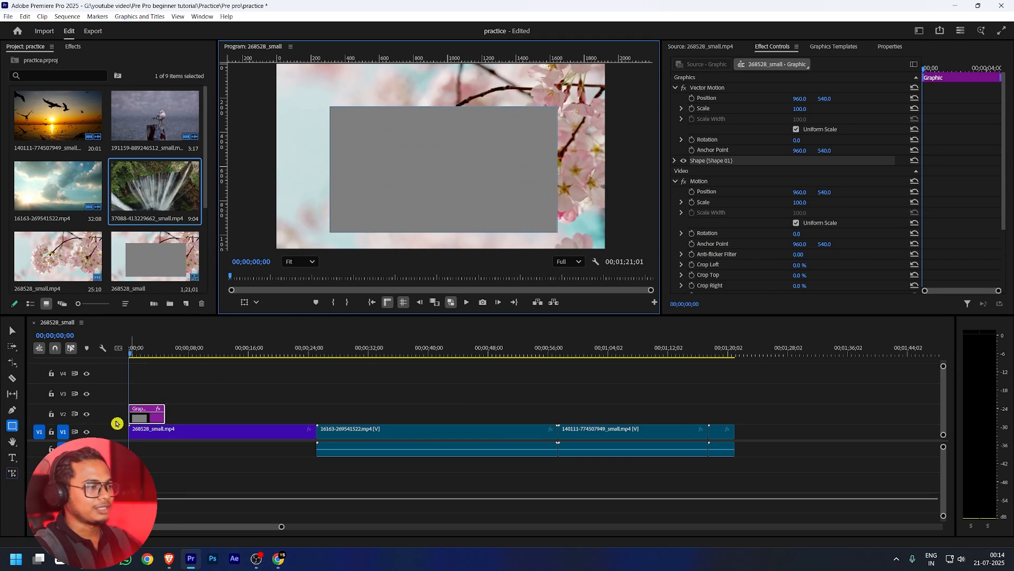
left_click(13, 427)
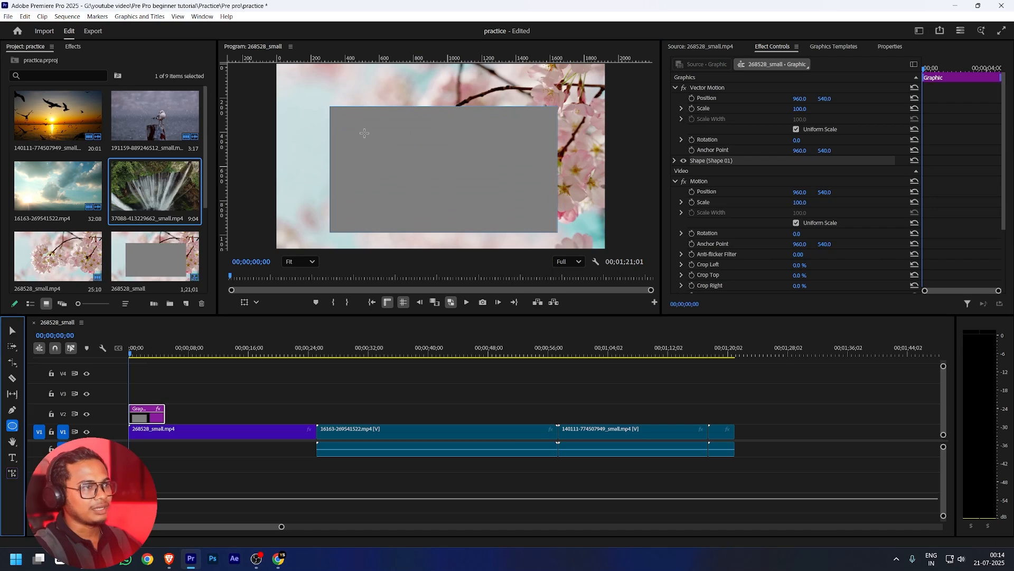
left_click_drag(381, 125, 513, 224)
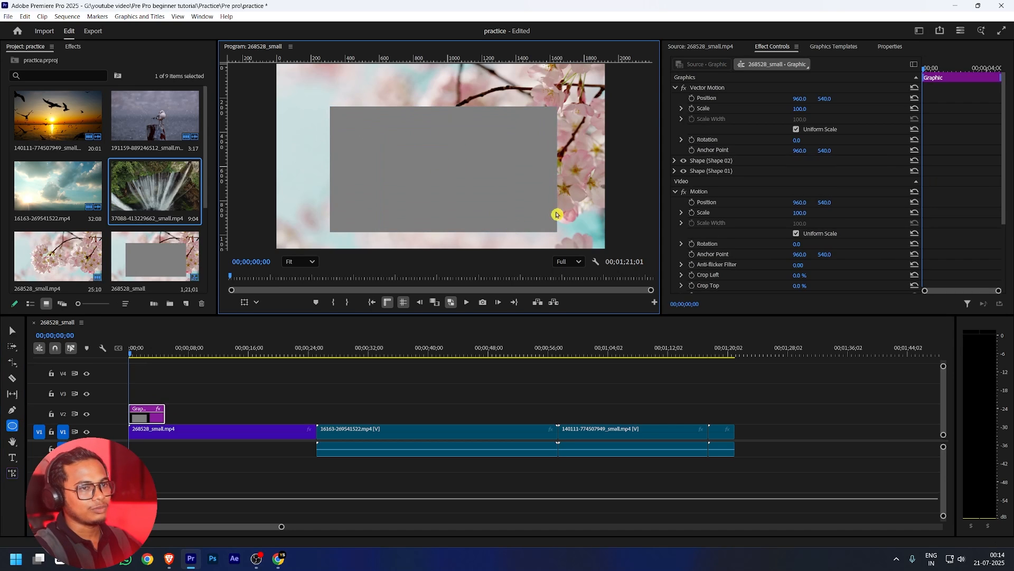
Delete both the ellipse and the rectangle from the graphic clip
left_click(551, 107)
key("ctrl+z")
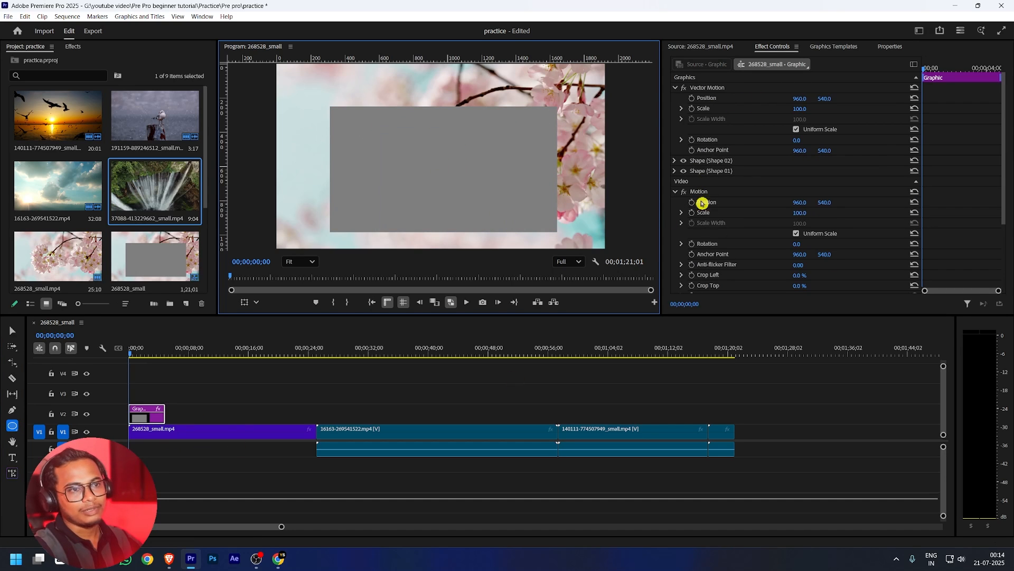
left_click(714, 162)
key("Delete")
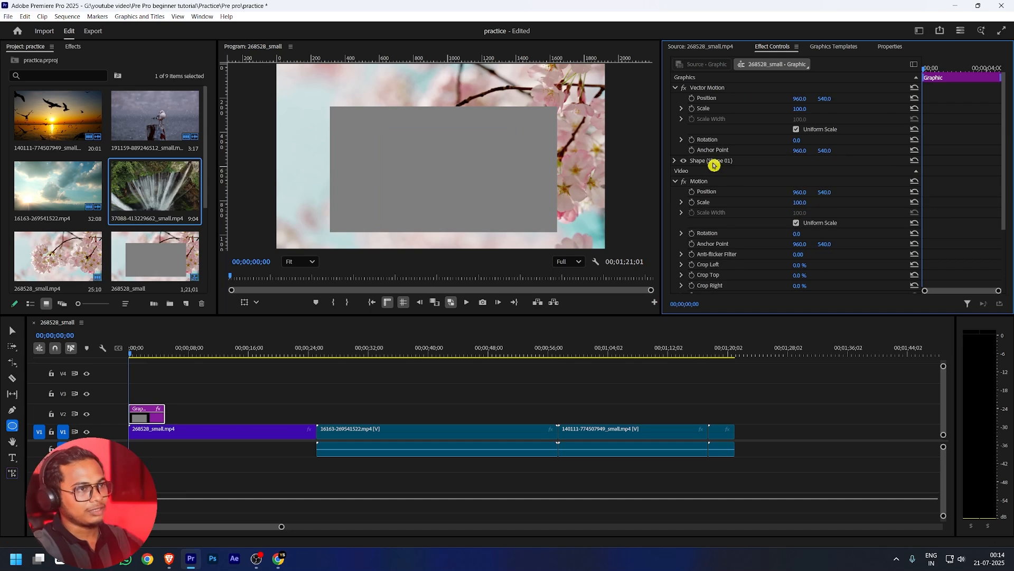
left_click(714, 161)
key("Delete")
Draw a large ellipse near the centre of the frame and look up where the shape's Properties panel is enabled
mouse_move(366, 114)
left_mouse_down()
mouse_move(508, 224)
mouse_move(517, 237)
mouse_move(505, 241)
left_mouse_up()
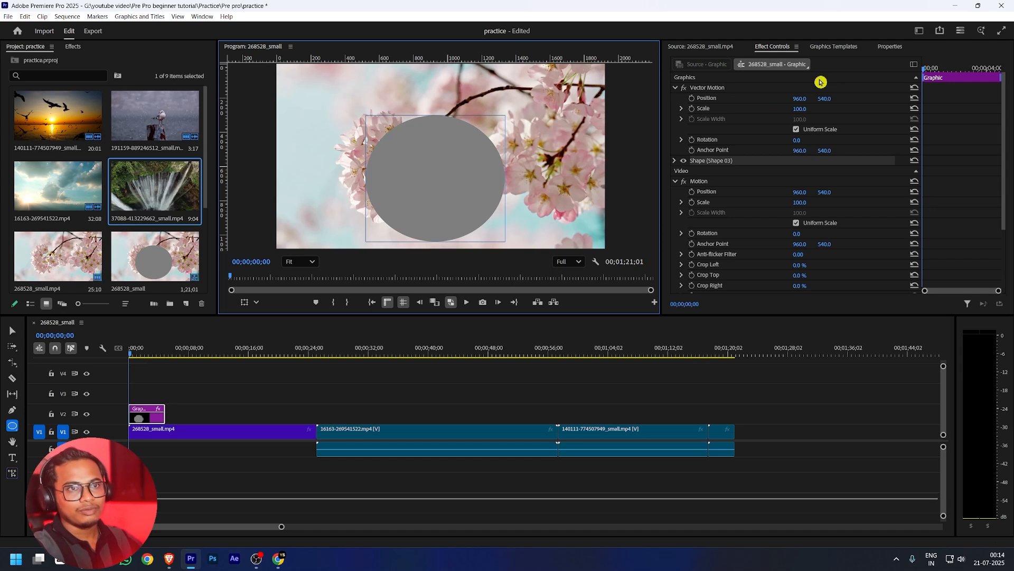
left_click(893, 48)
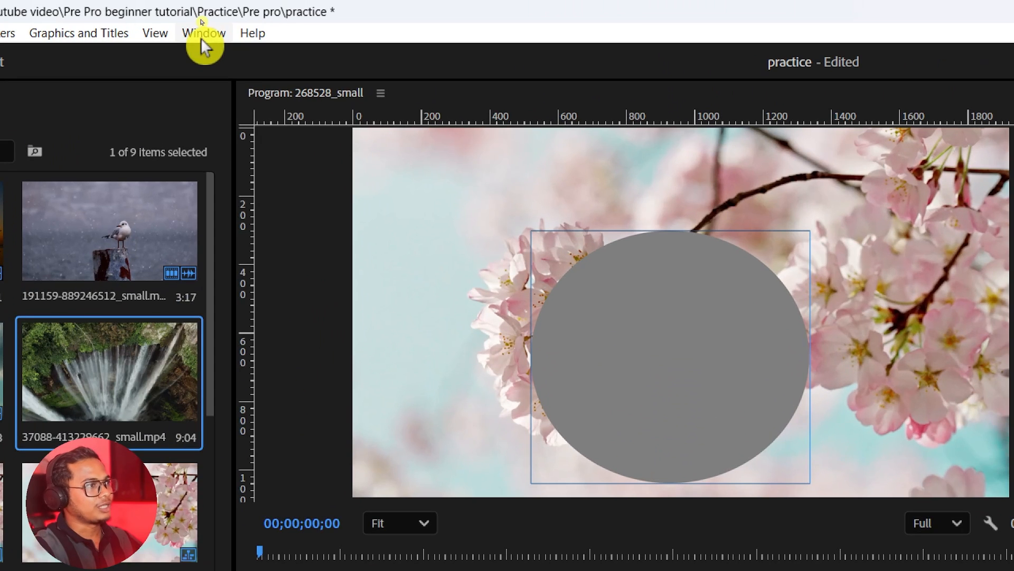
left_click(202, 18)
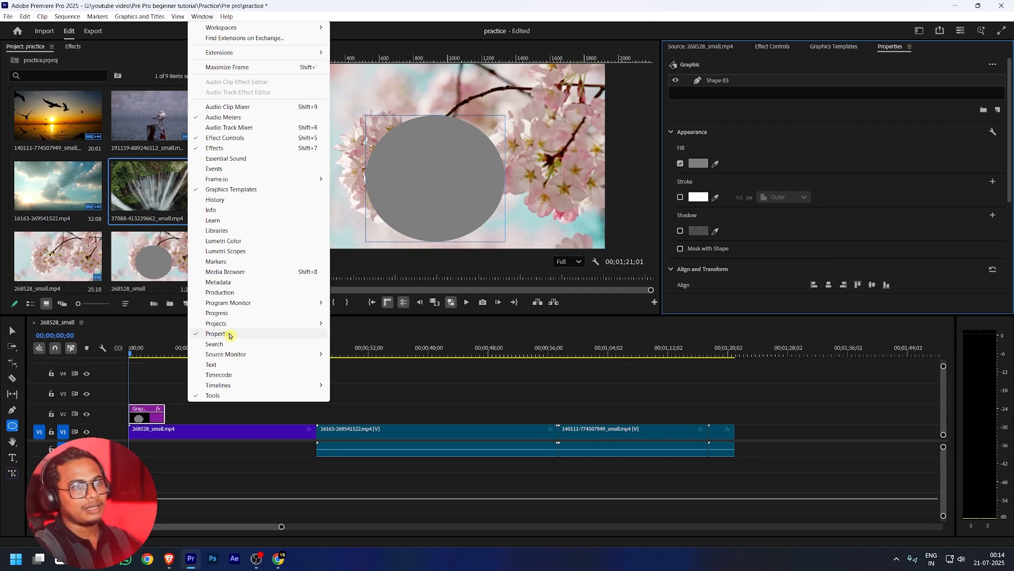
left_click(496, 369)
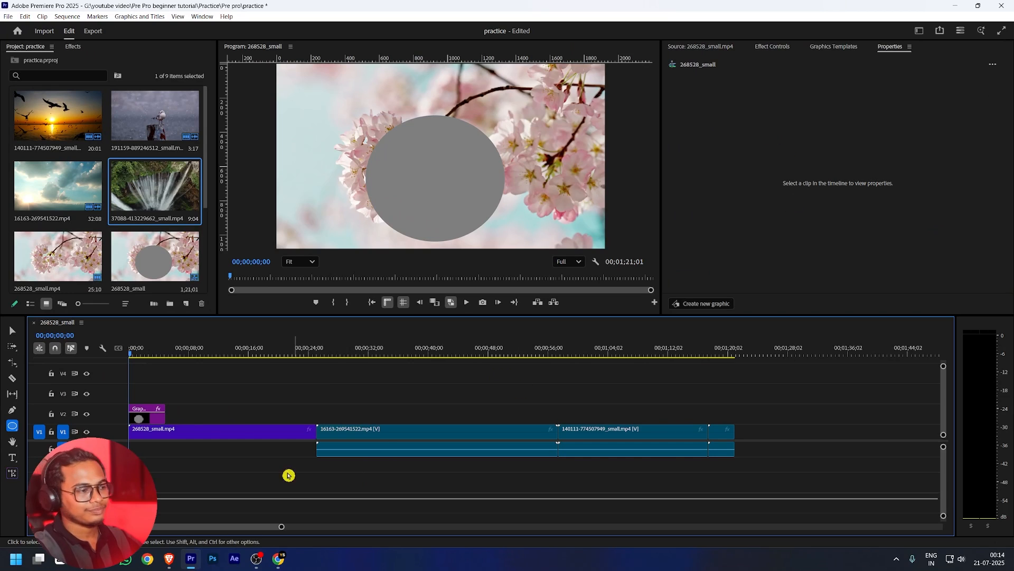
Set the fill colour of the ellipse in the V2 graphic clip to solid red FF0000
left_click(148, 422)
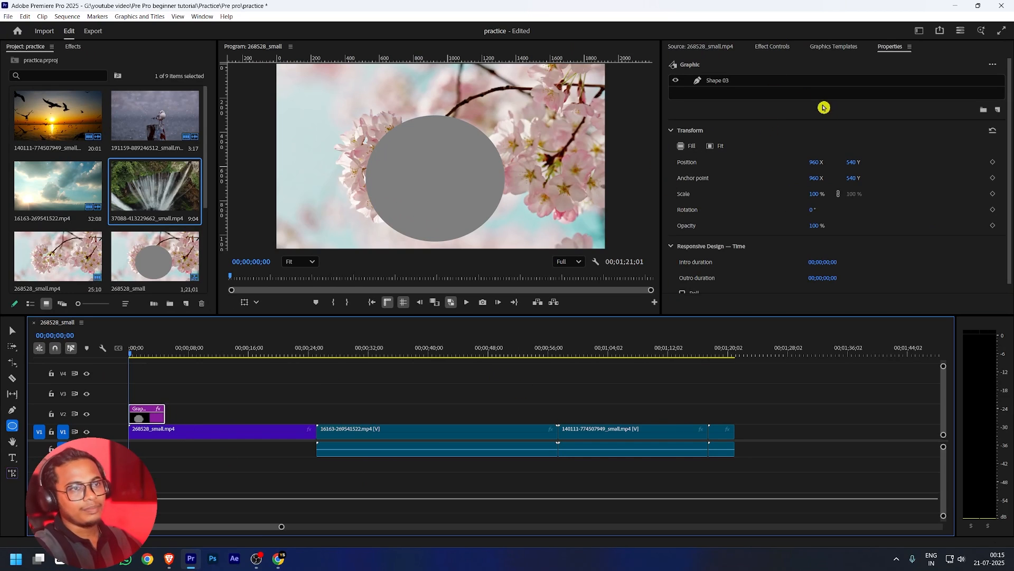
left_click(713, 81)
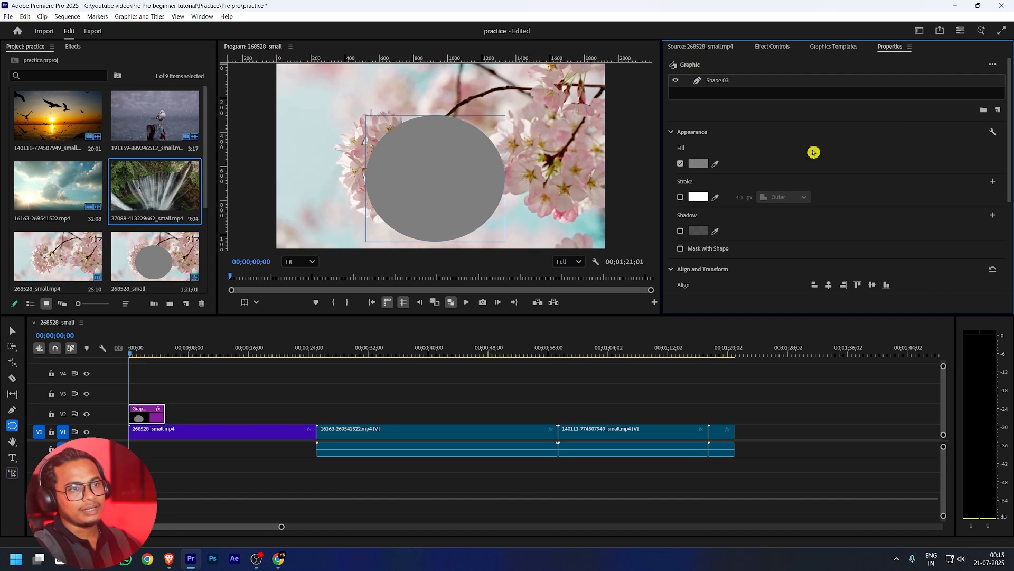
left_click(697, 164)
left_click(512, 333)
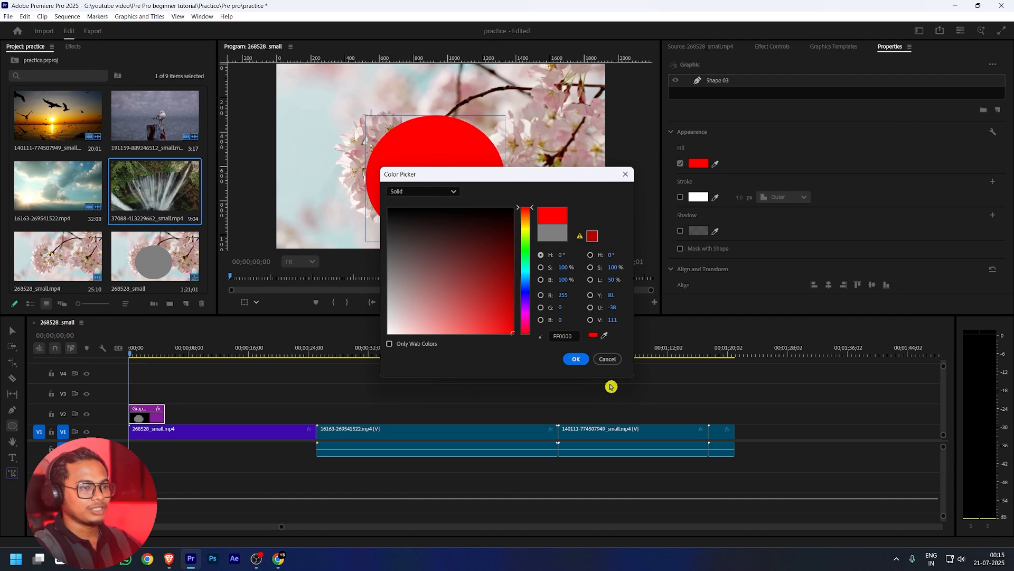
left_click(576, 360)
Enable the ellipse's stroke and set the stroke colour to black
scroll(822, 143, "down", 1)
left_click(680, 158)
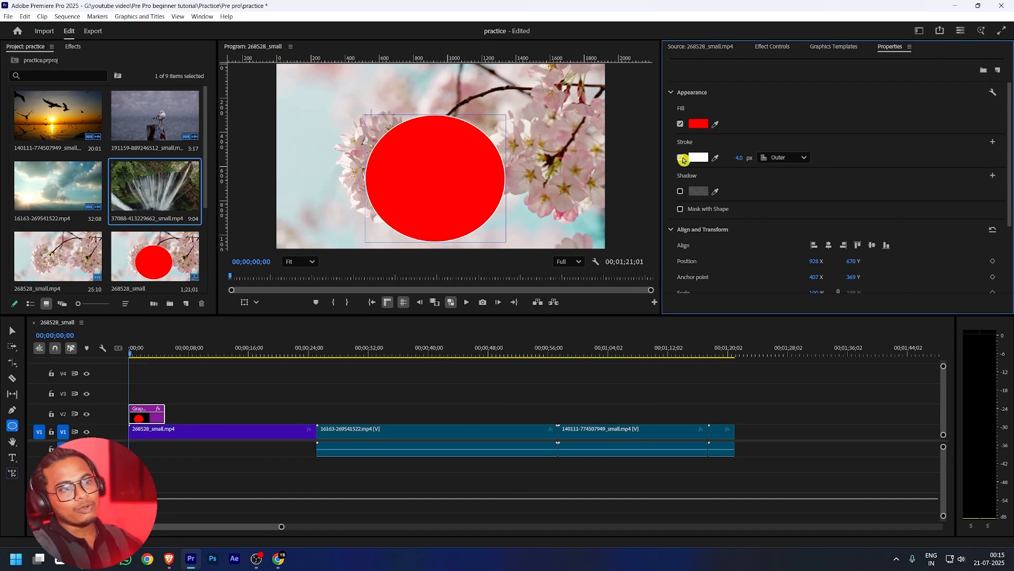
left_click(698, 157)
left_click(464, 260)
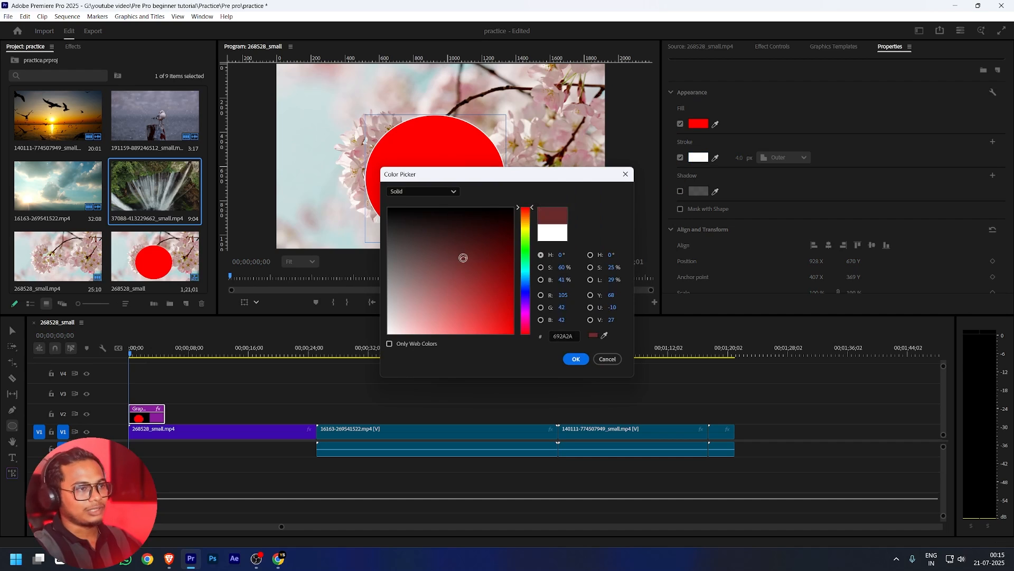
left_click(575, 356)
Try the ellipse's Shadow and Mask with Shape options, switching each one on and off again
scroll(856, 172, "down", 1)
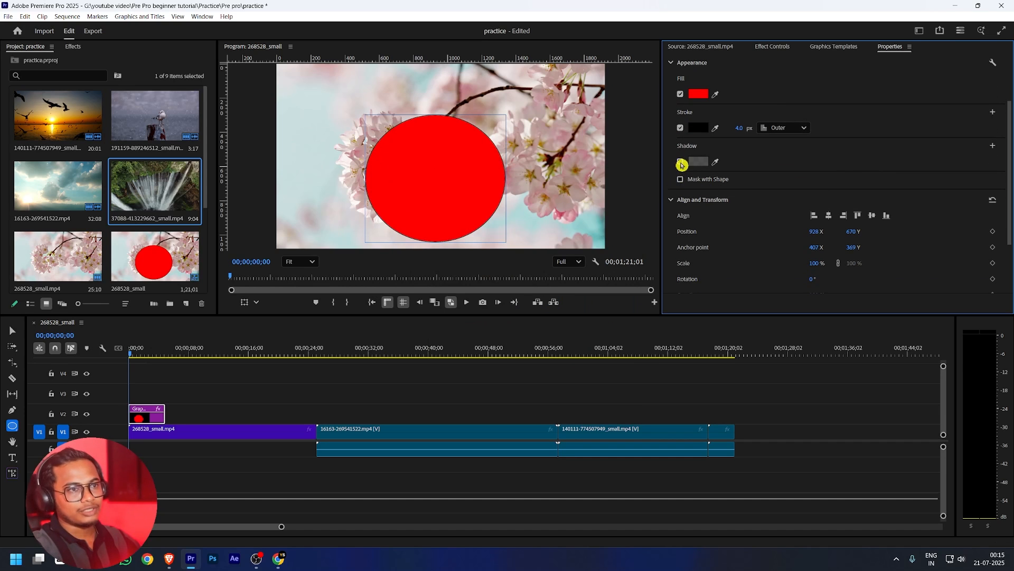
left_click(680, 162)
left_click(681, 161)
scroll(872, 160, "down", 1)
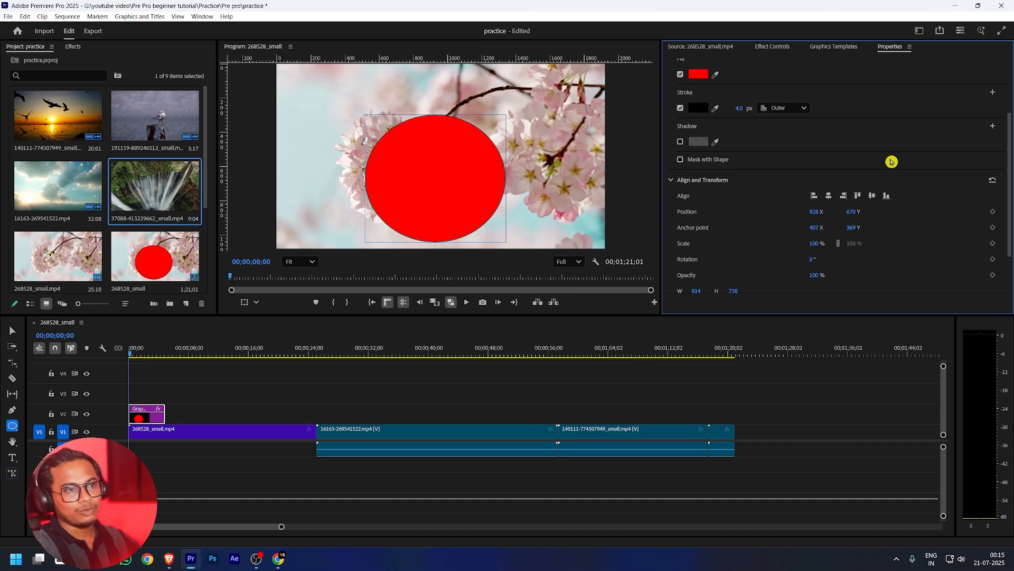
left_click(681, 161)
left_click(681, 162)
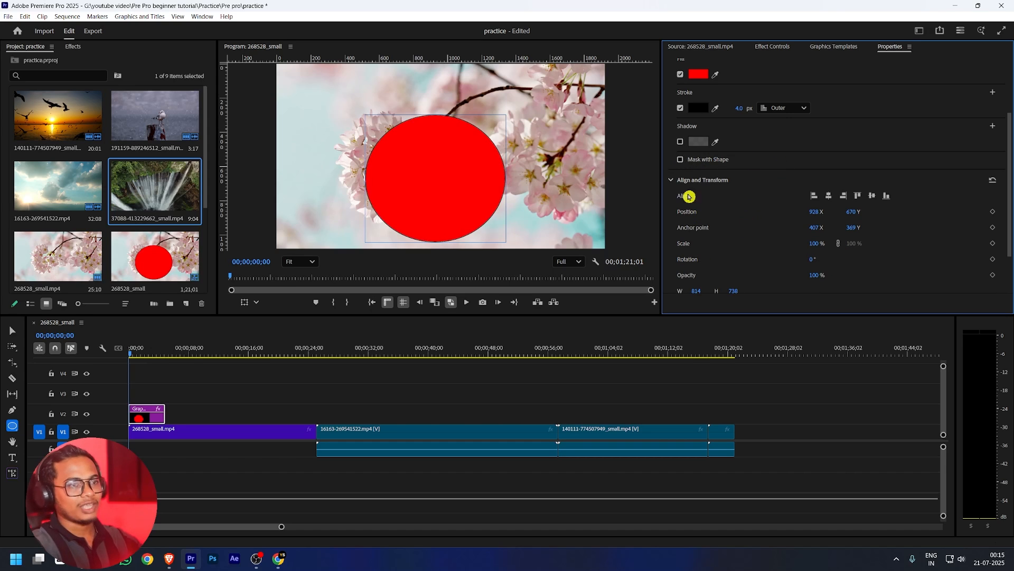
Set the ellipse's height to 929 and its width to 834
scroll(793, 179, "down", 3)
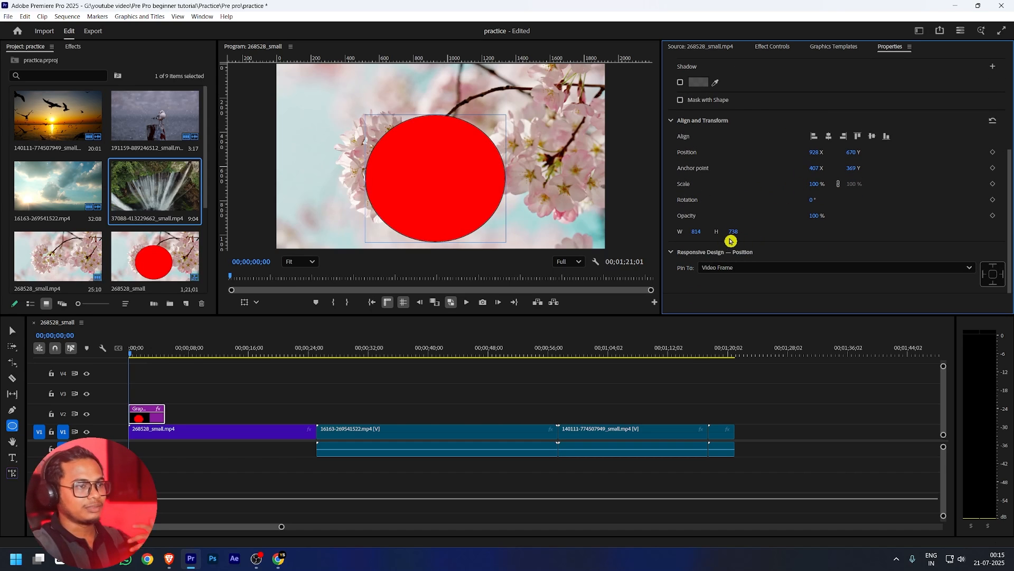
left_click_drag(734, 234, 818, 221)
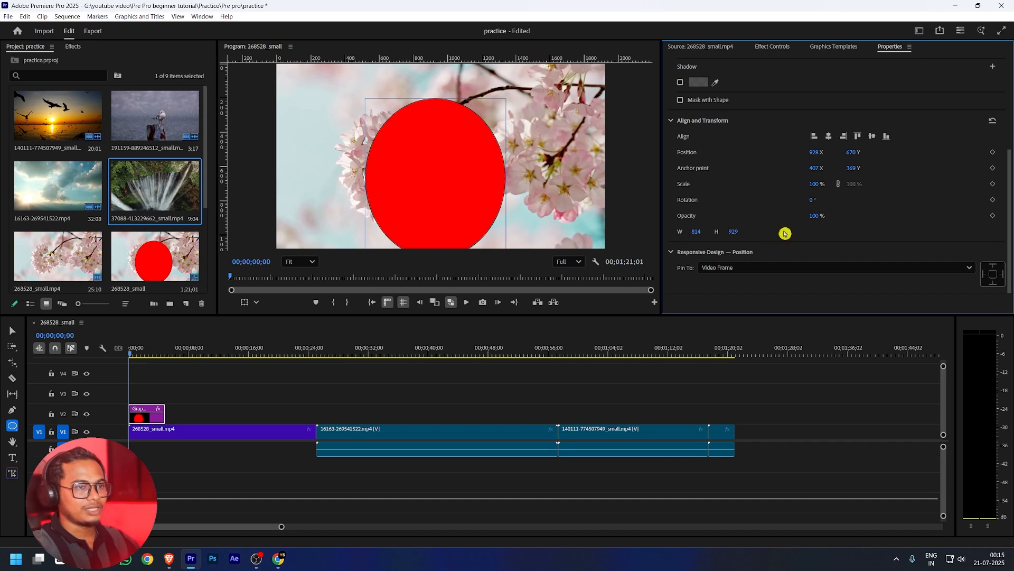
left_click_drag(691, 233, 685, 246)
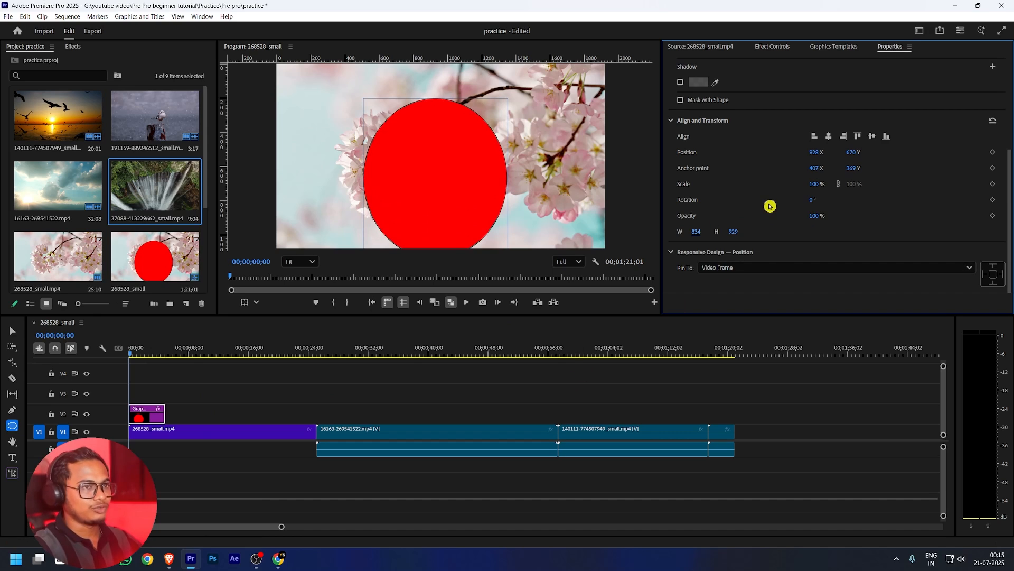
Delete the graphic clip containing the red ellipse from V2
scroll(770, 206, "up", 3)
scroll(765, 207, "up", 2)
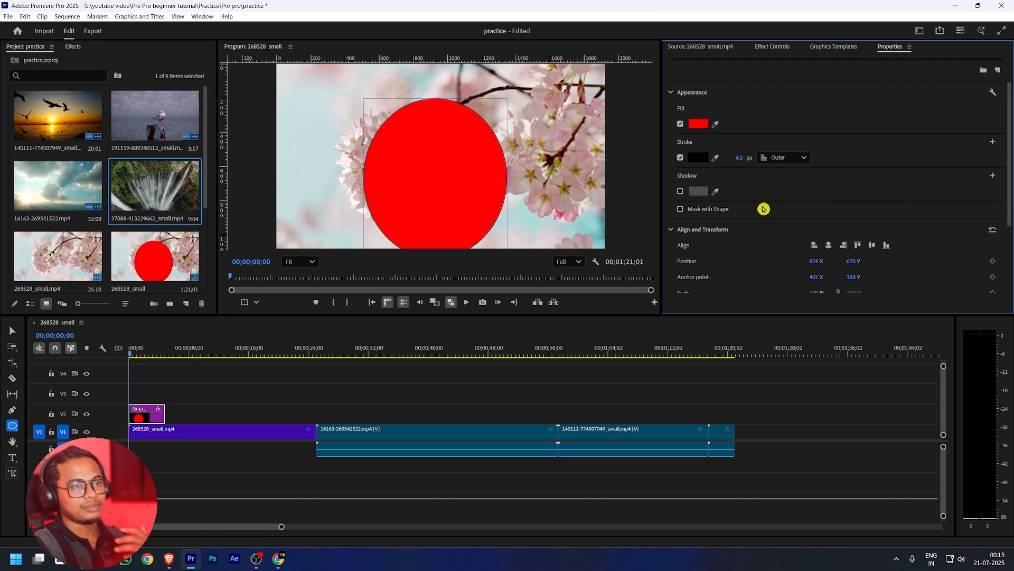
left_click_drag(221, 383, 136, 418)
key("Delete")
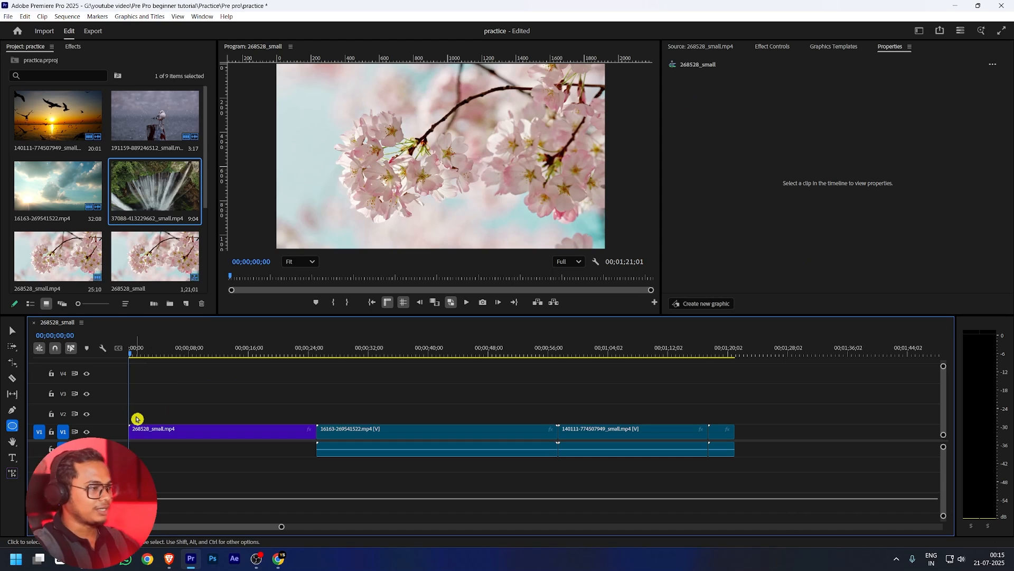
Pan the blossom image around the program preview with the Hand tool
left_click(11, 443)
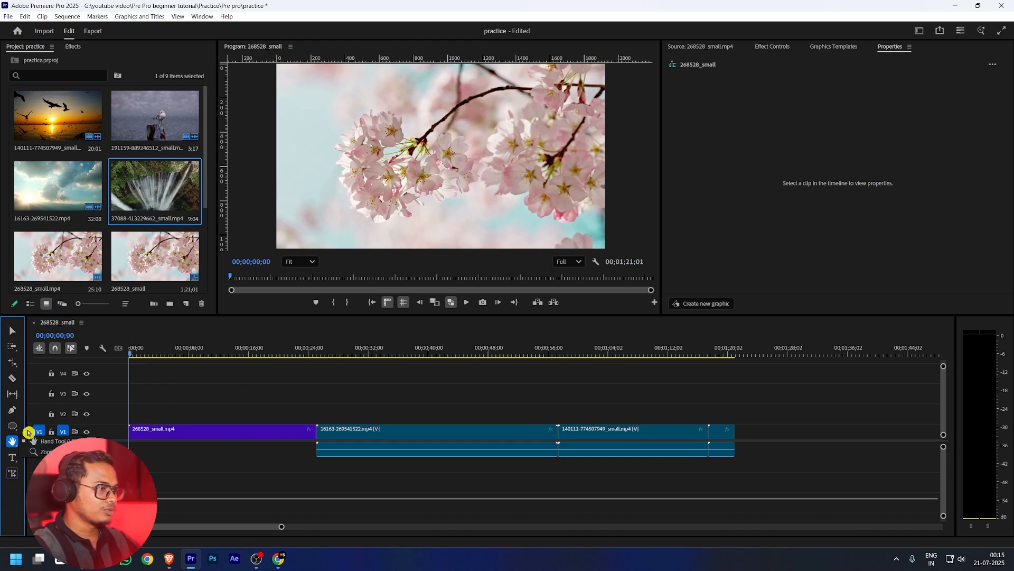
left_click(273, 408)
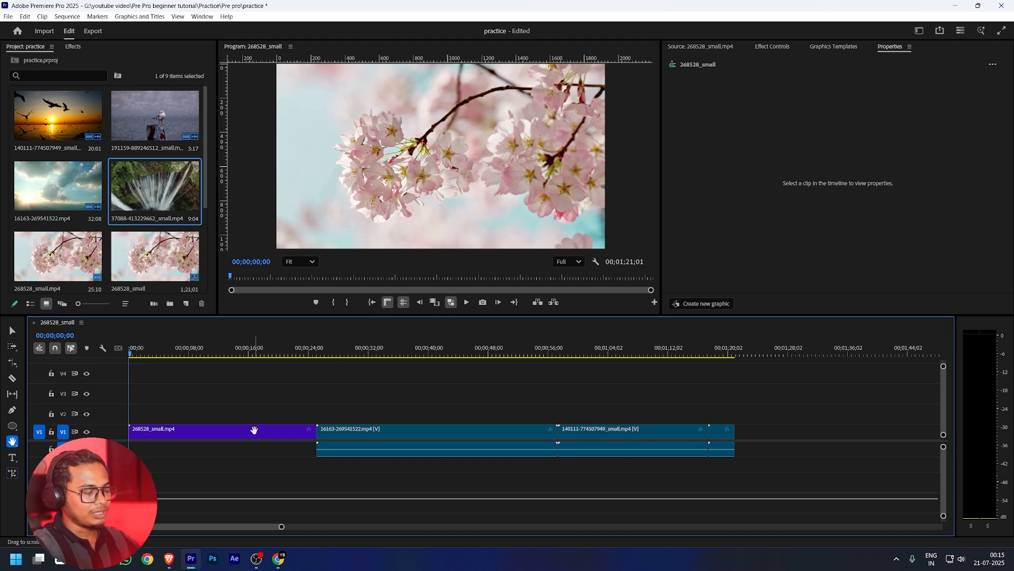
left_click_drag(465, 134, 483, 153)
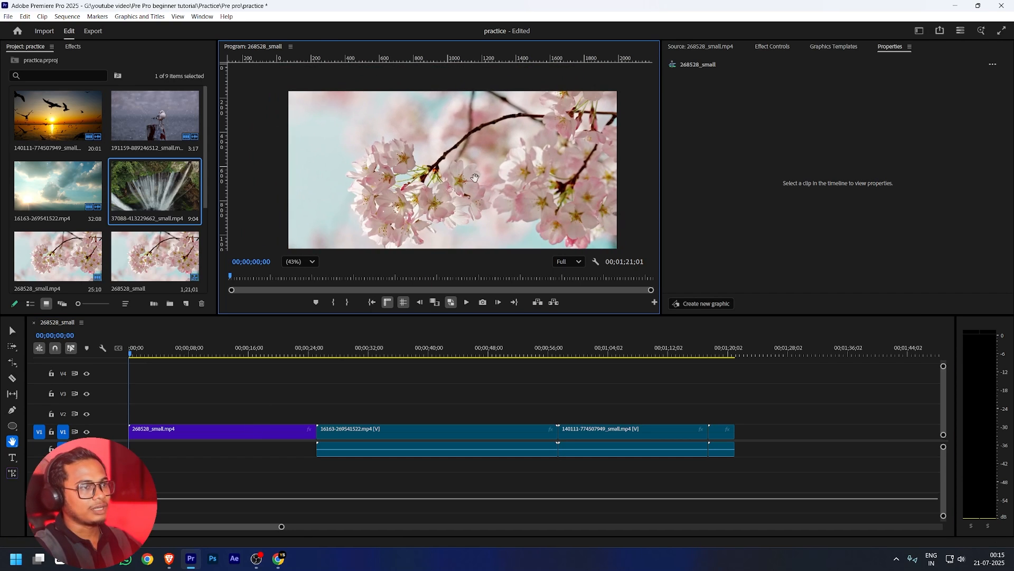
scroll(467, 191, "up", 1)
left_click_drag(467, 190, 437, 118)
left_click_drag(377, 146, 551, 196)
left_click_drag(425, 174, 395, 158)
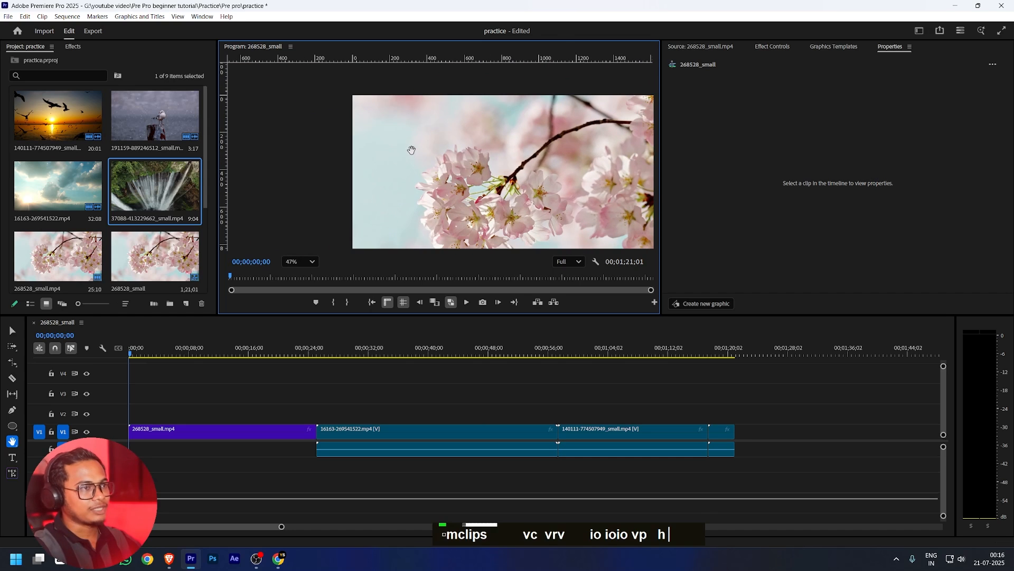
Switch to the Selection tool and back to the Hand tool, and inspect different parts of the enlarged blossom preview
key("v")
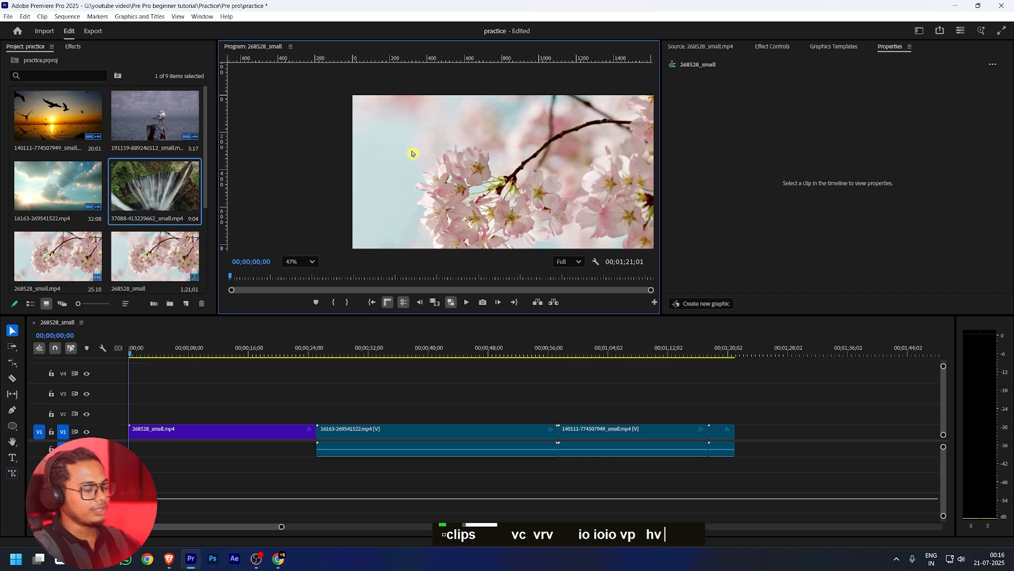
key("h")
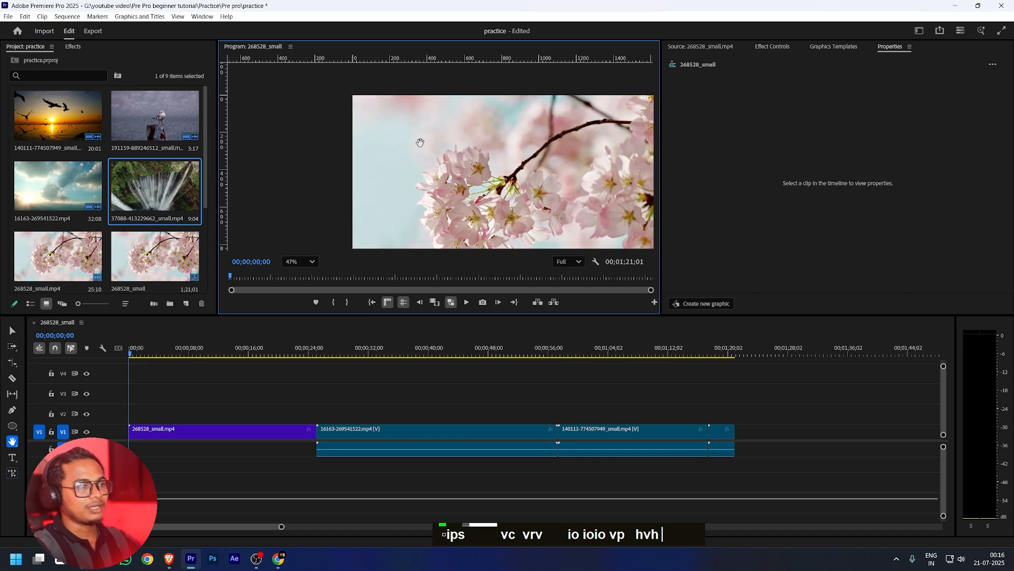
left_click_drag(529, 158, 449, 177)
scroll(450, 177, "up", 4)
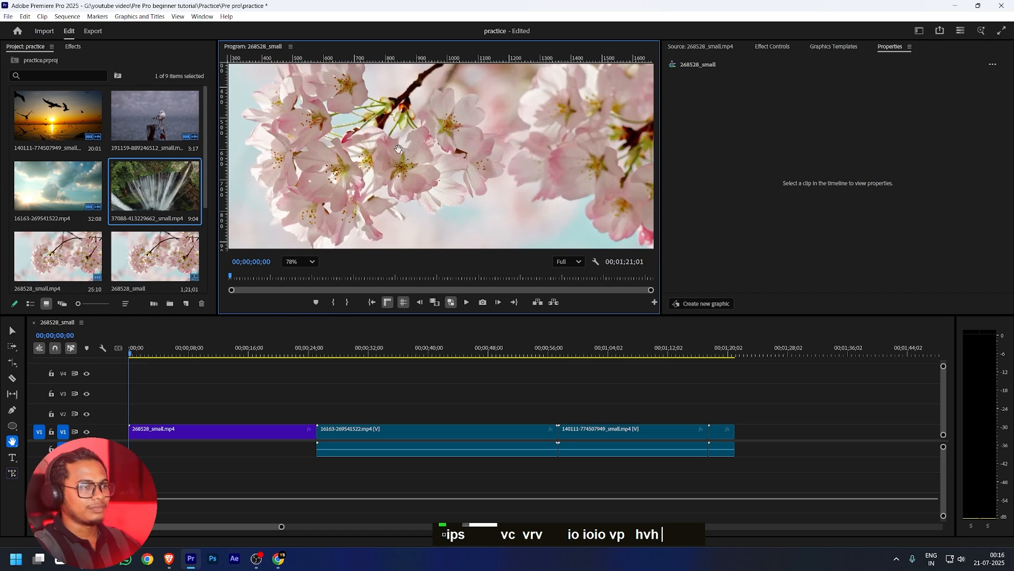
scroll(400, 151, "down", 1)
left_click_drag(433, 142, 453, 182)
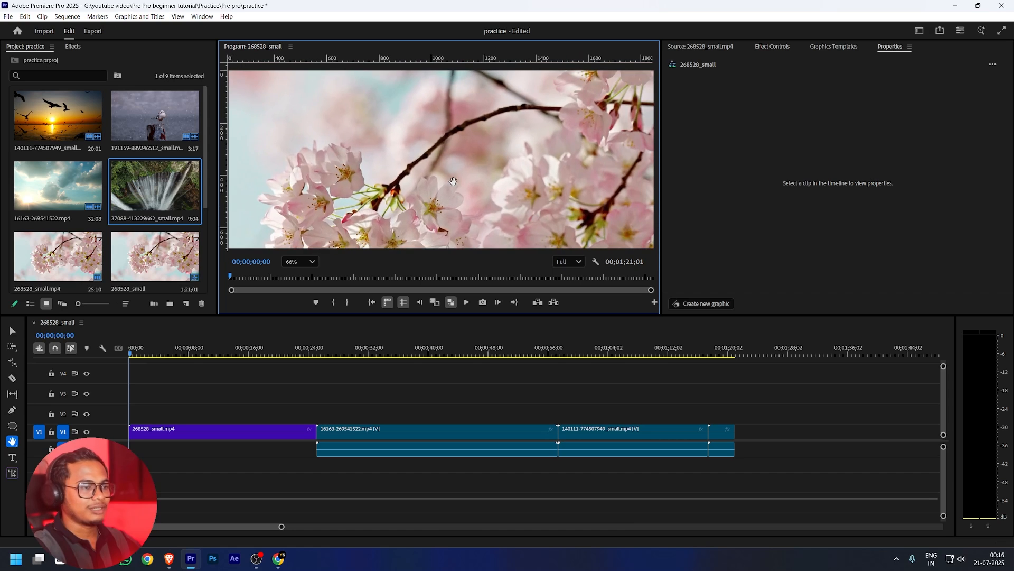
Select the 16163-269541522.mp4 clip with the Selection tool and set the program preview's zoom level to Fit
key("v")
left_click(419, 436)
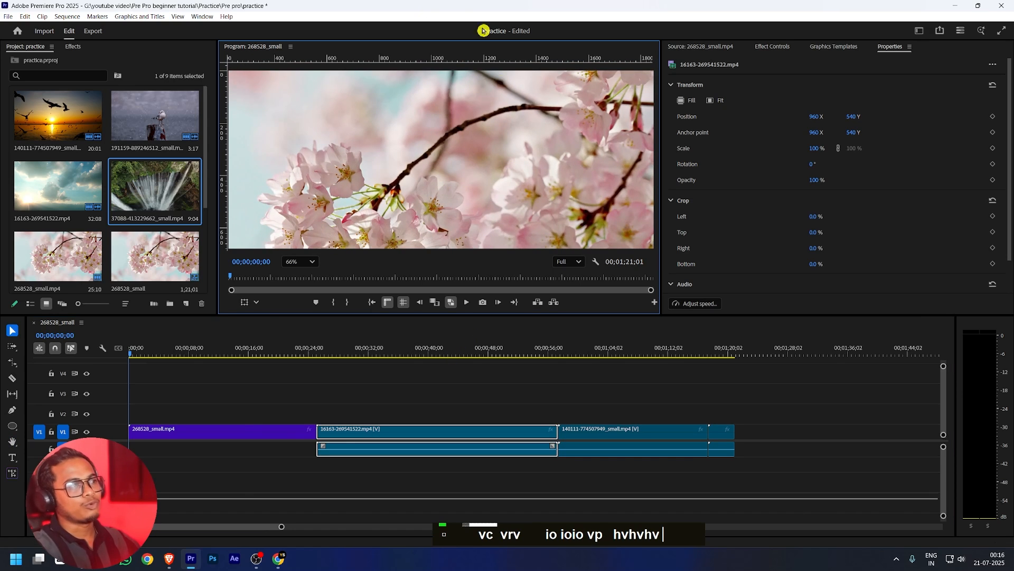
scroll(491, 159, "down", 5)
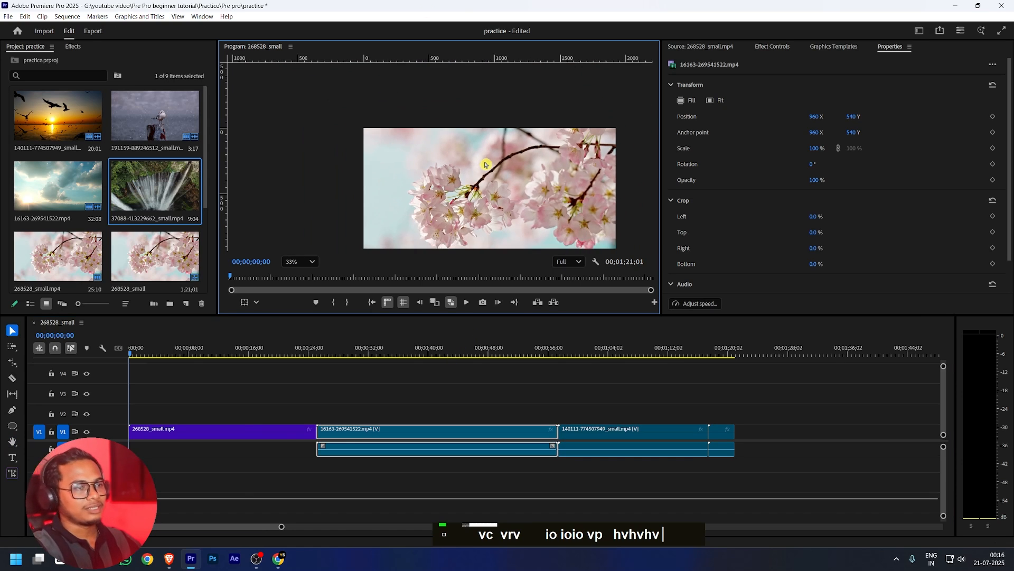
scroll(486, 164, "up", 1)
left_click(292, 276)
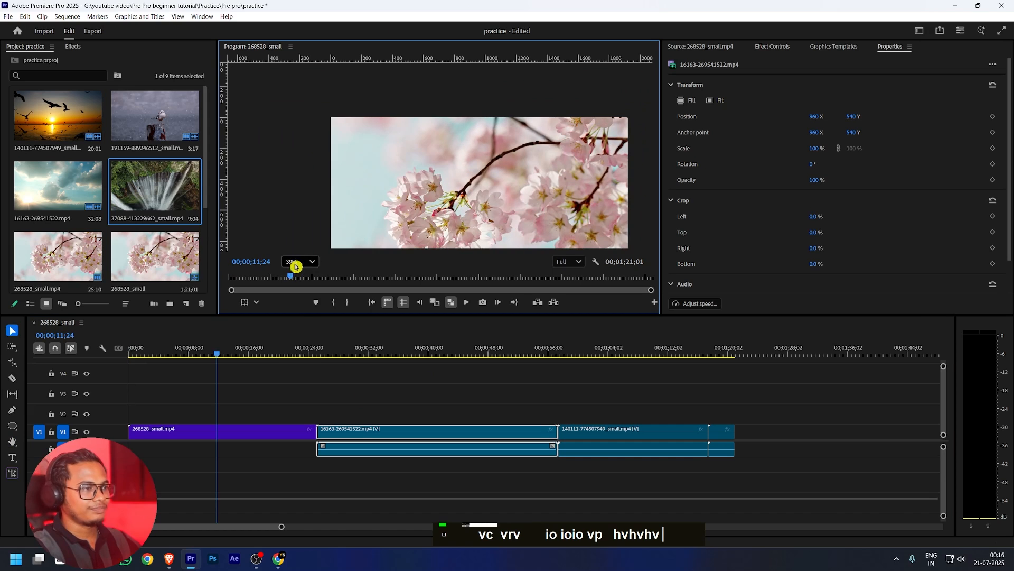
left_click(299, 261)
left_click(300, 279)
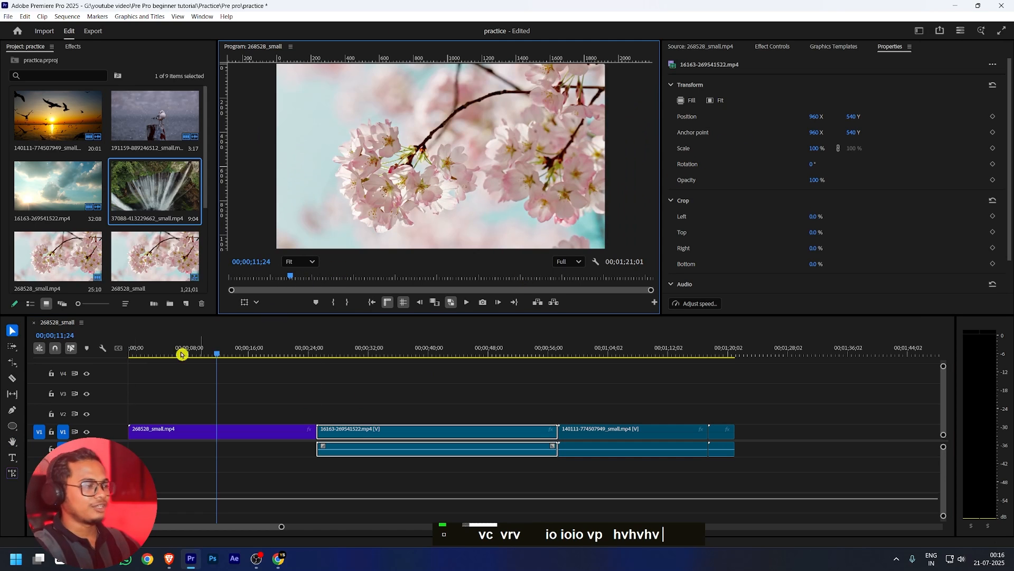
Magnify the timeline clips with the Zoom tool, and zoom back out until the whole sequence is in view
left_click(13, 443)
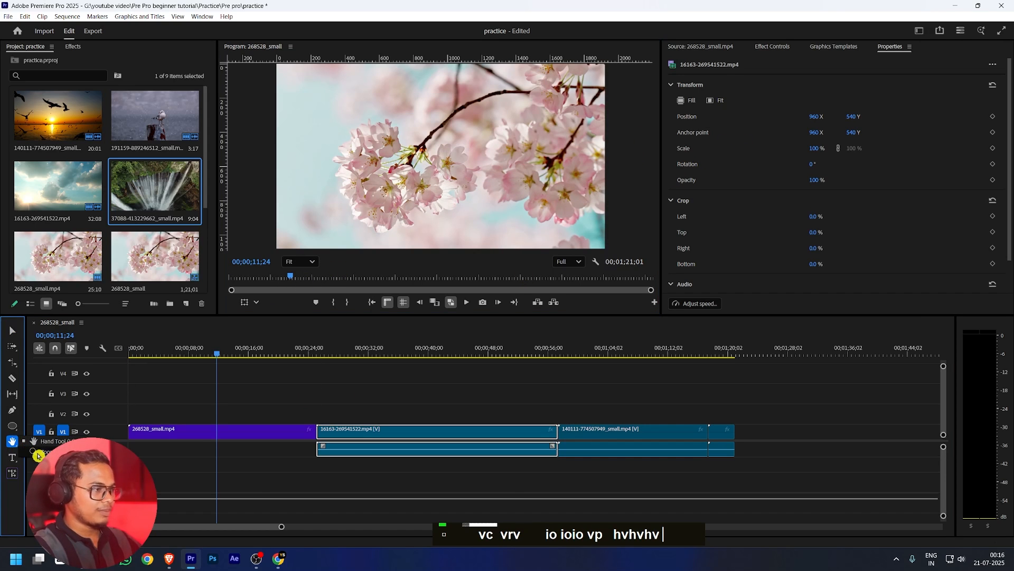
left_click(356, 170)
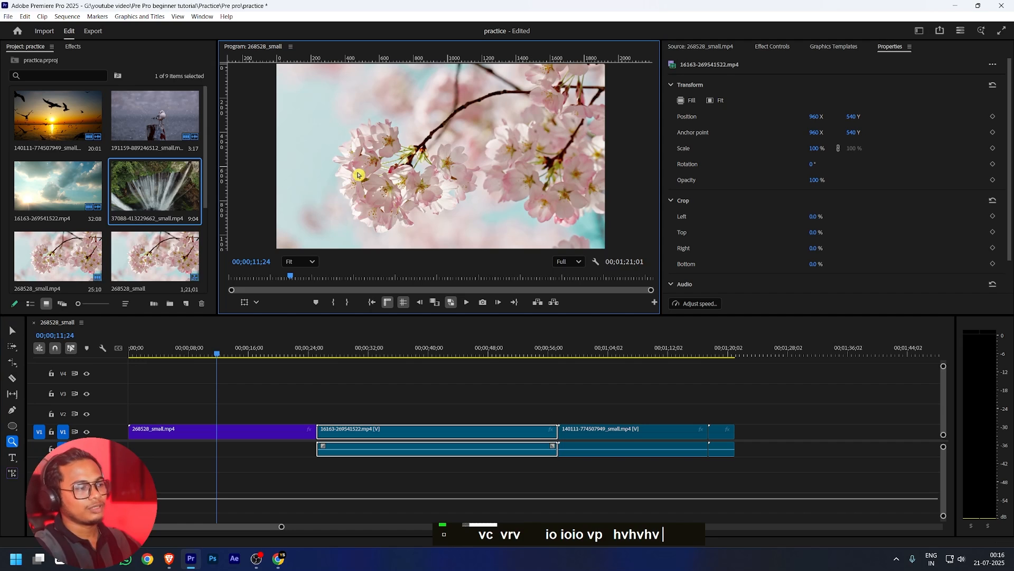
left_click(289, 422)
left_click(426, 432)
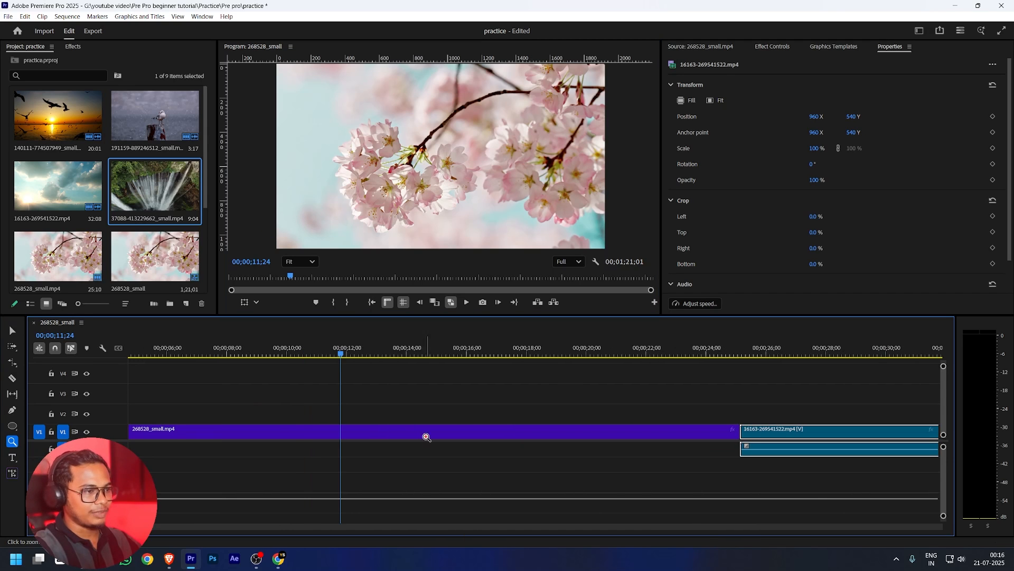
left_click(552, 426)
left_click(681, 405)
scroll(606, 434, "down", 3)
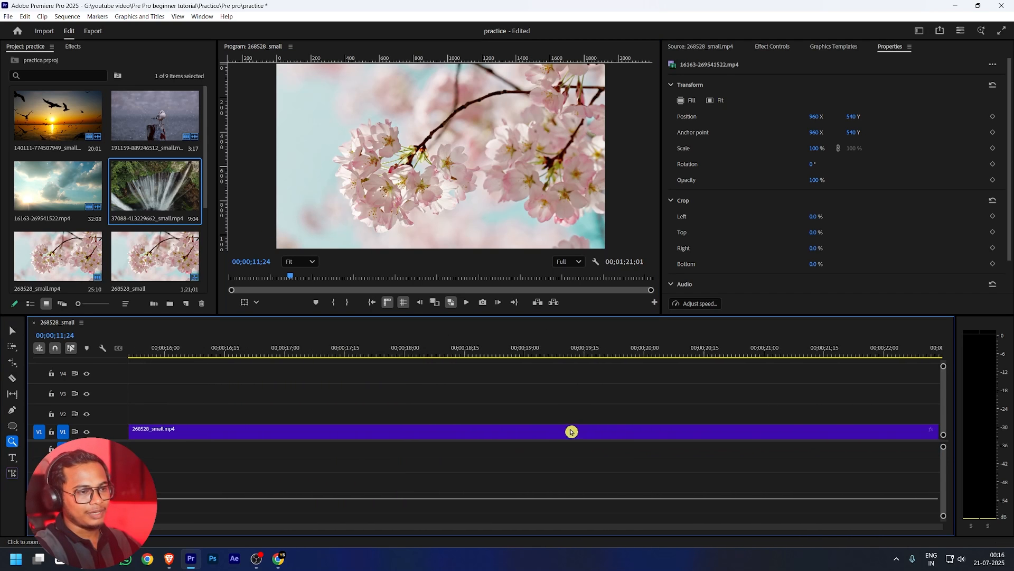
scroll(532, 433, "down", 10)
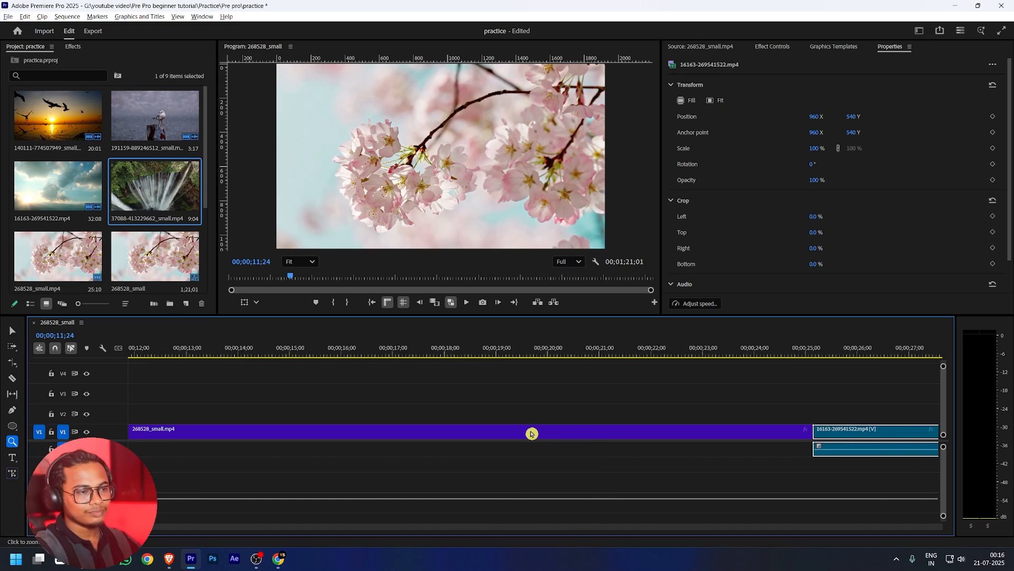
left_click(658, 424)
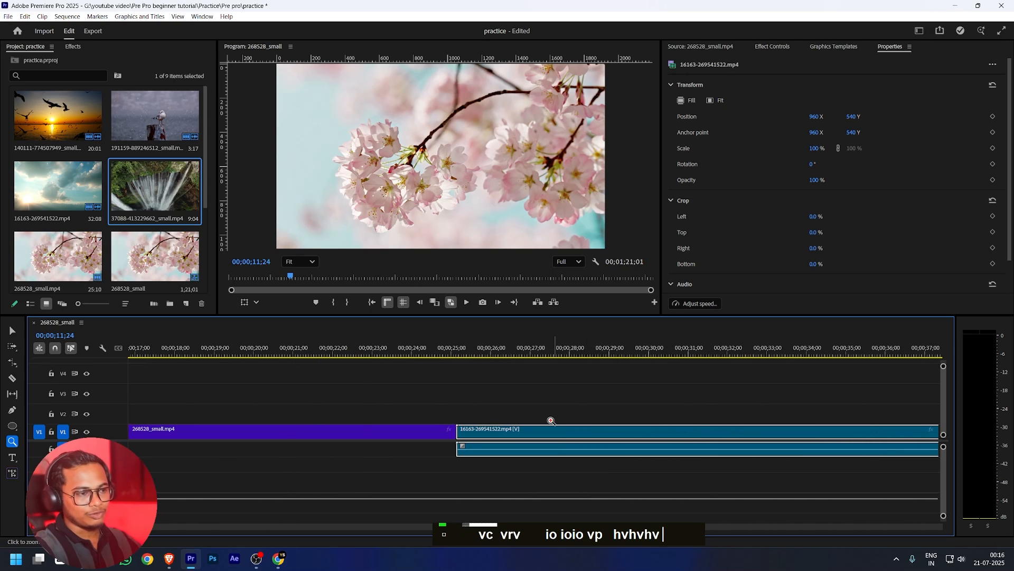
scroll(468, 416, "down", 8)
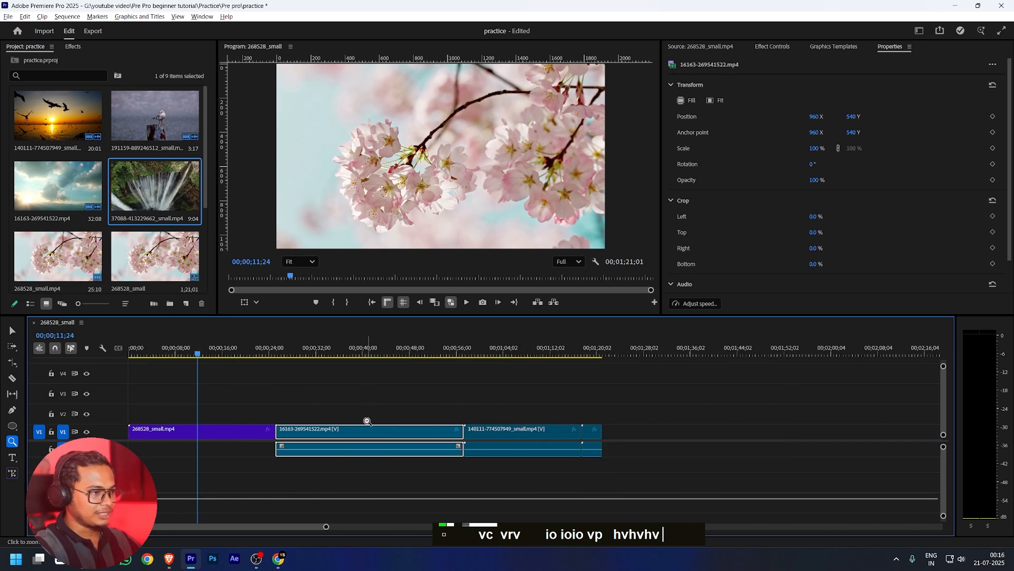
Return to the Selection tool and rescale the timeline view around the V1 clips
left_click(12, 330)
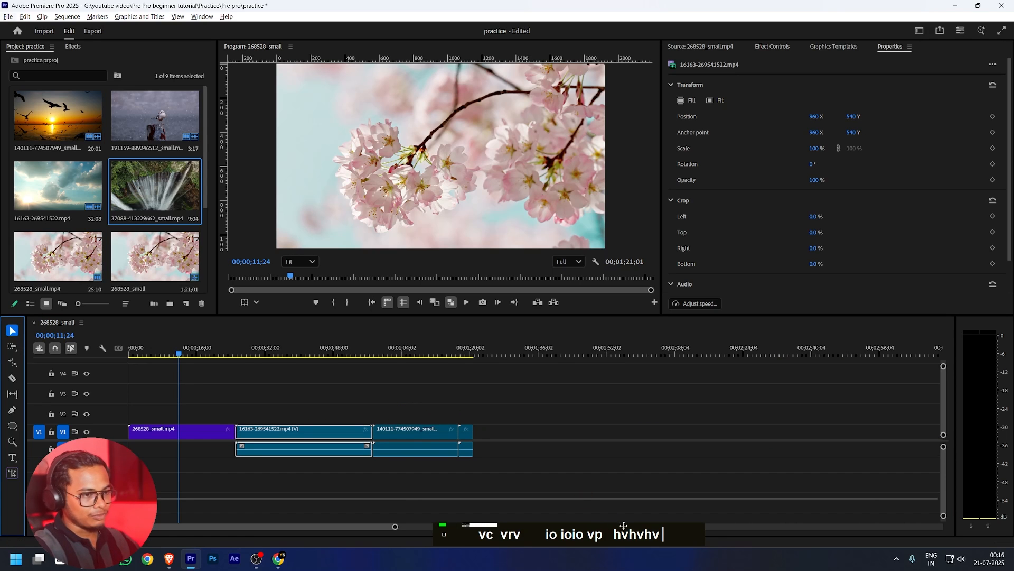
scroll(341, 455, "up", 4)
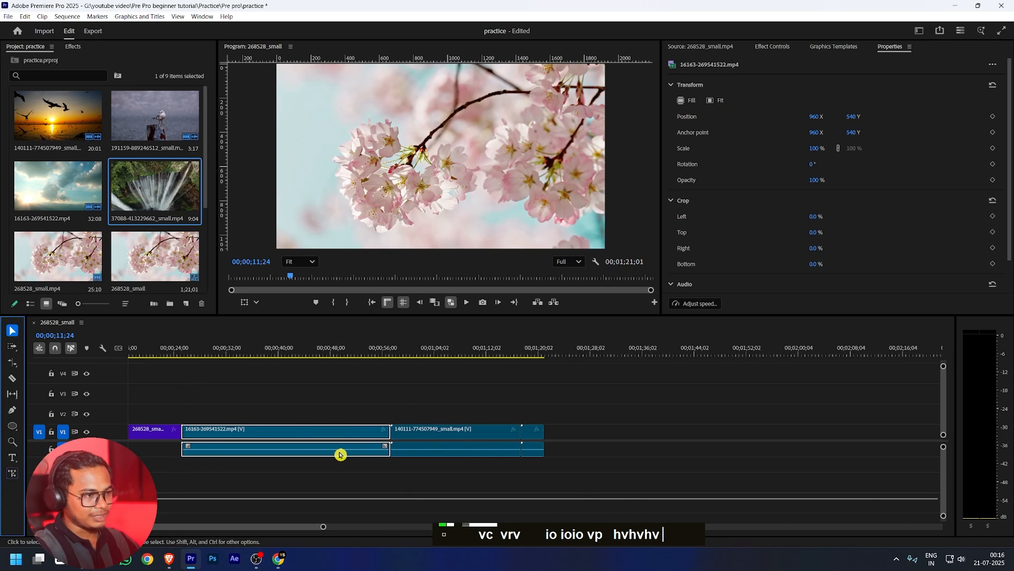
scroll(340, 454, "up", 2)
scroll(340, 455, "down", 6)
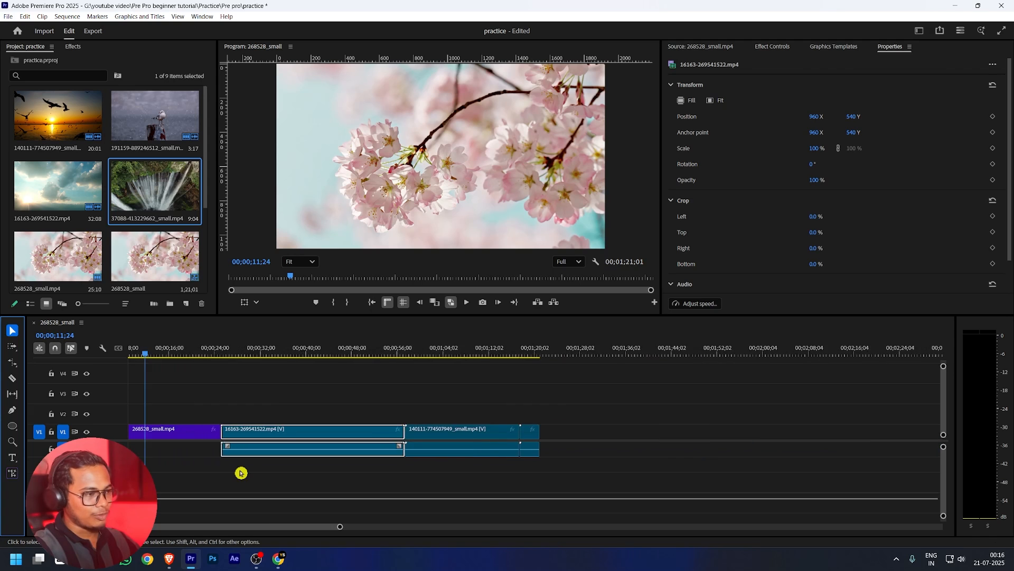
Zoom the timeline in and out to compare clip detail with the full sequence, and deselect the 16163-269541522.mp4 clip
scroll(176, 427, "up", 5)
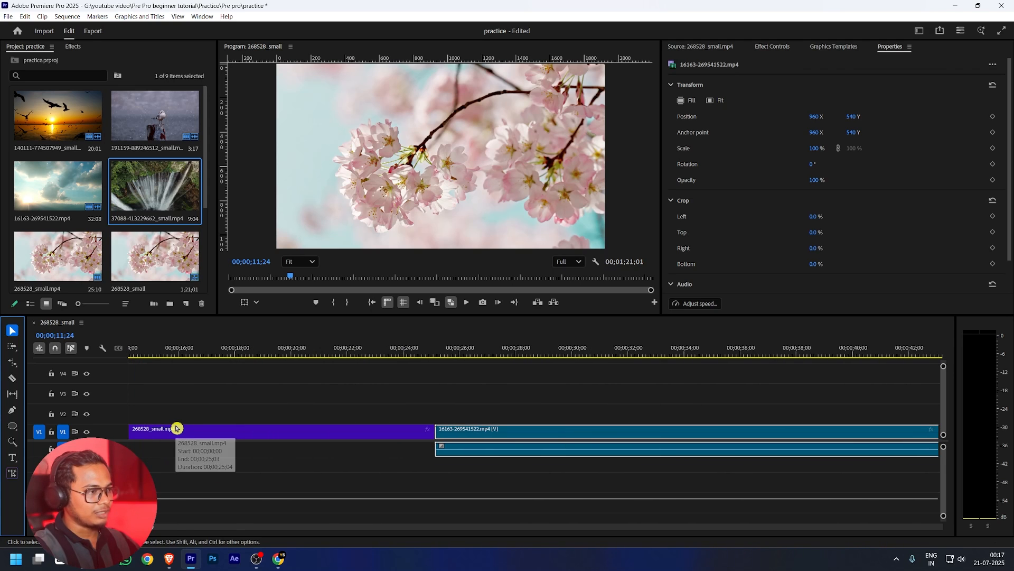
scroll(177, 428, "down", 1)
scroll(177, 428, "down", 2)
scroll(177, 428, "up", 3)
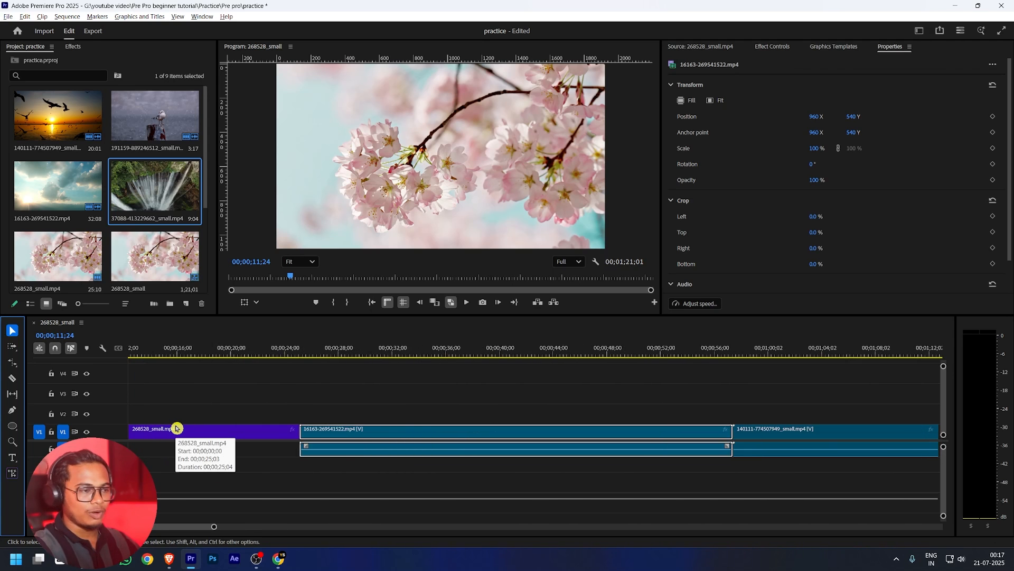
scroll(177, 428, "down", 8)
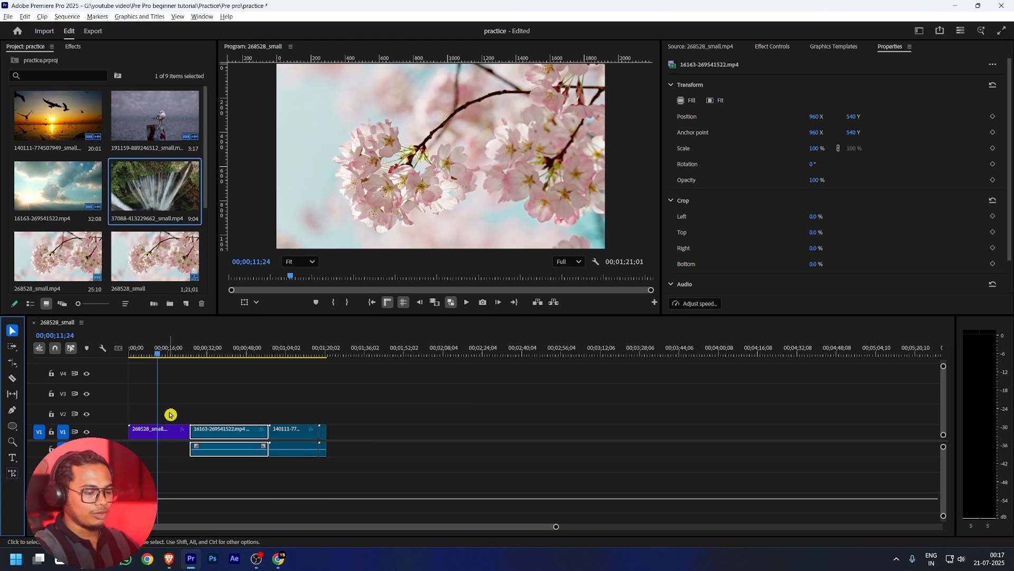
scroll(170, 414, "up", 6)
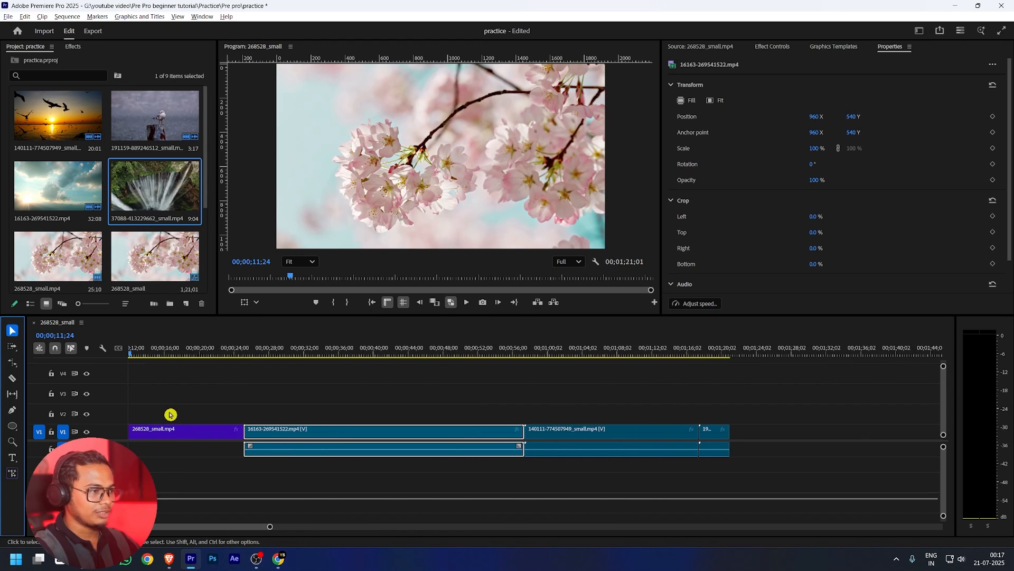
scroll(170, 414, "down", 3)
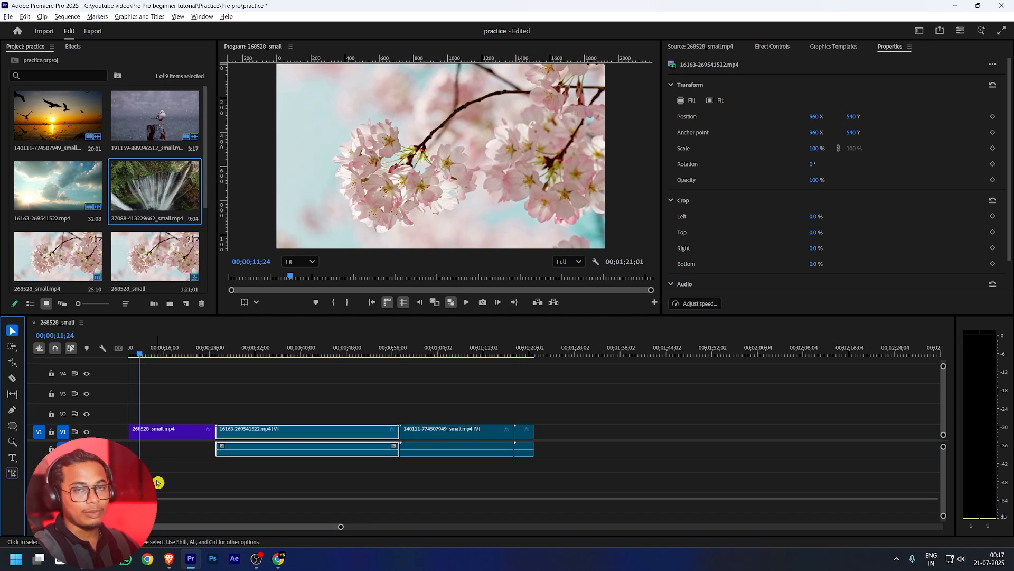
scroll(208, 454, "up", 4)
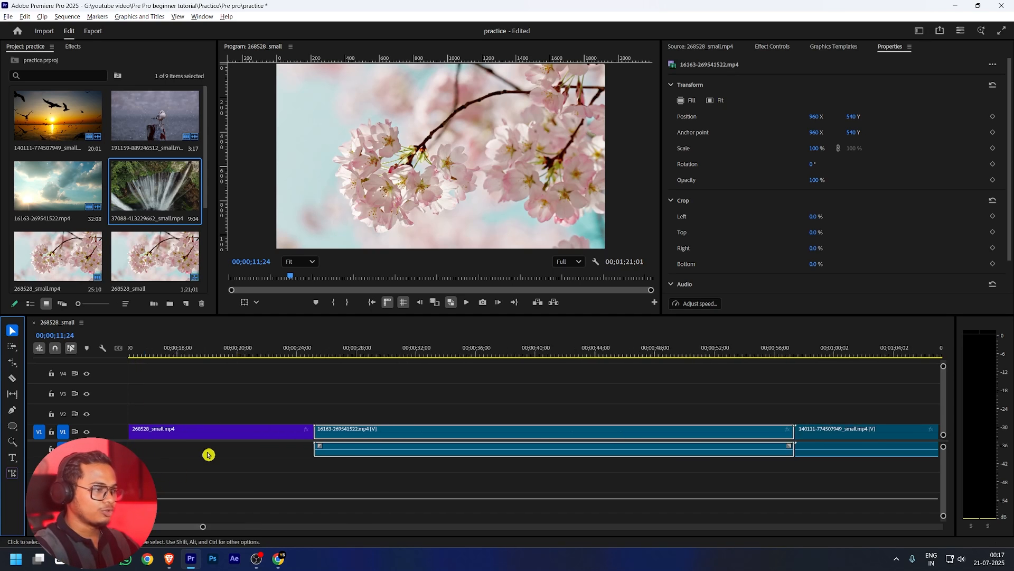
scroll(209, 454, "down", 1)
scroll(209, 453, "down", 5)
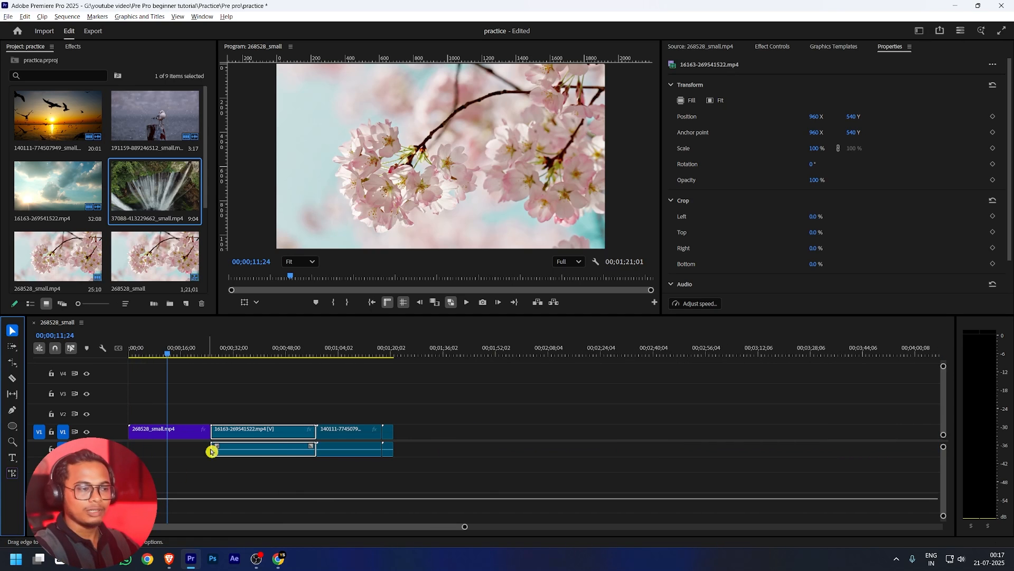
left_click(333, 394)
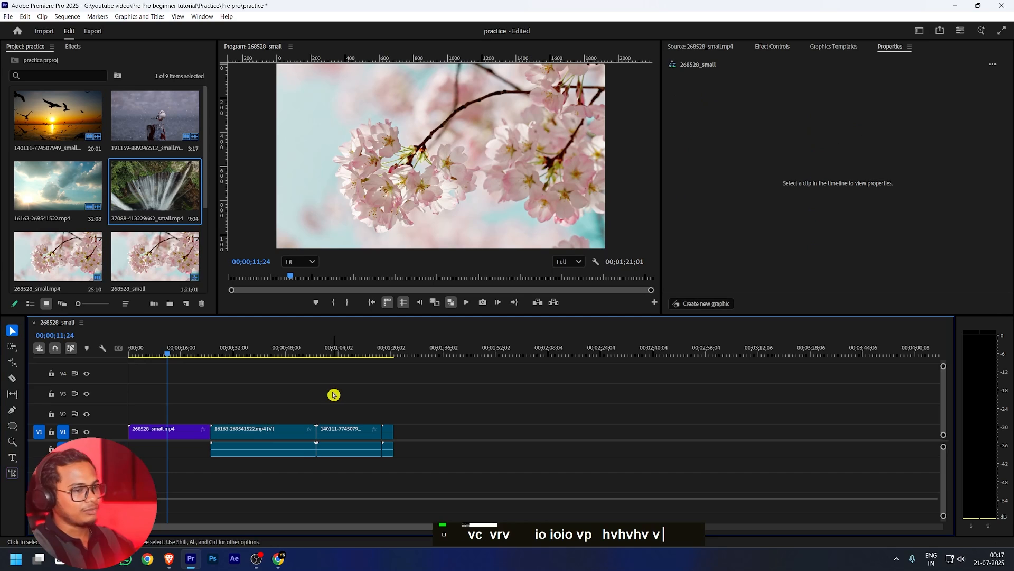
Add the text "happy" with the Type tool near the upper-left corner of the video frame
left_click(11, 458)
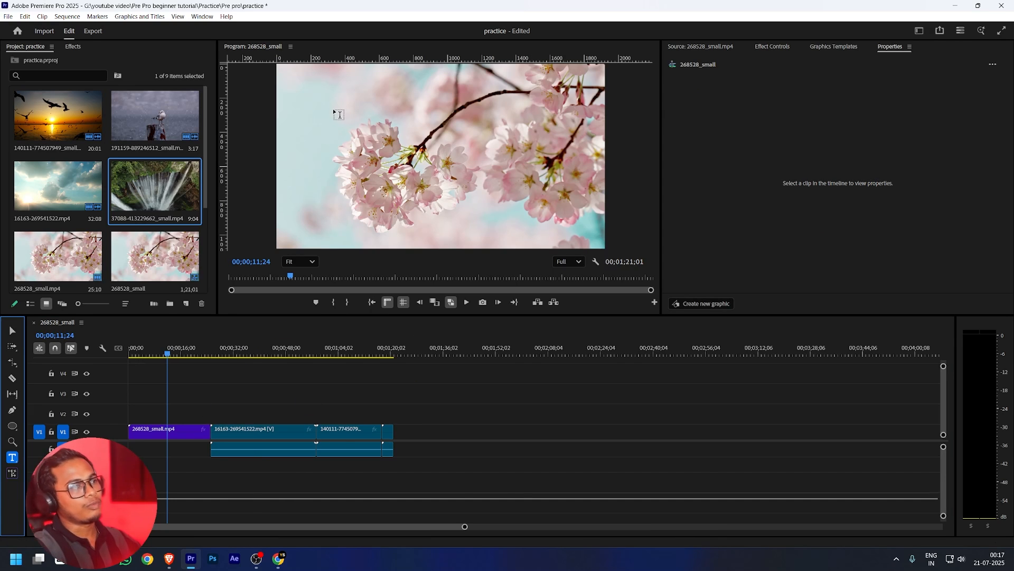
left_click(307, 91)
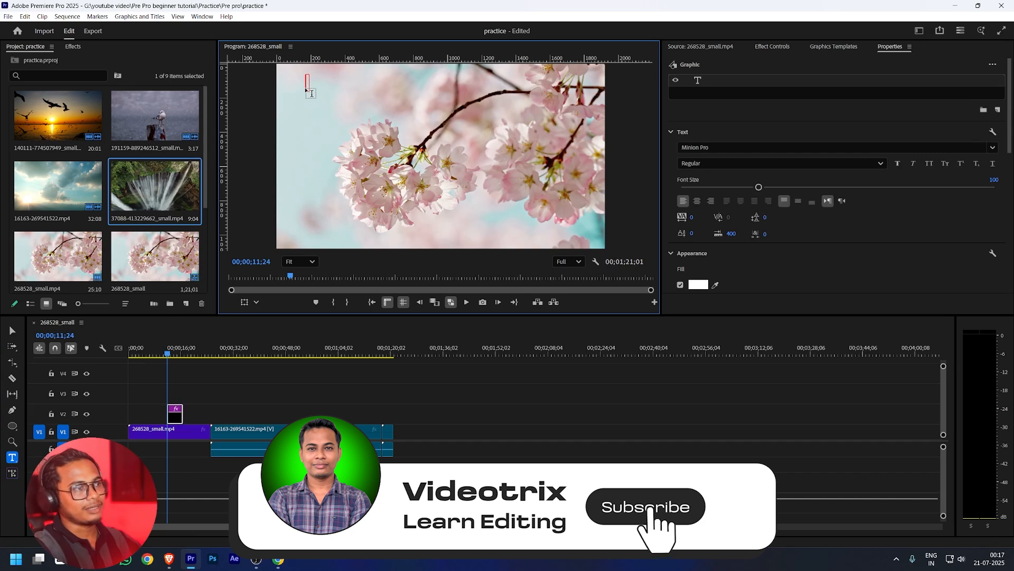
type("ha")
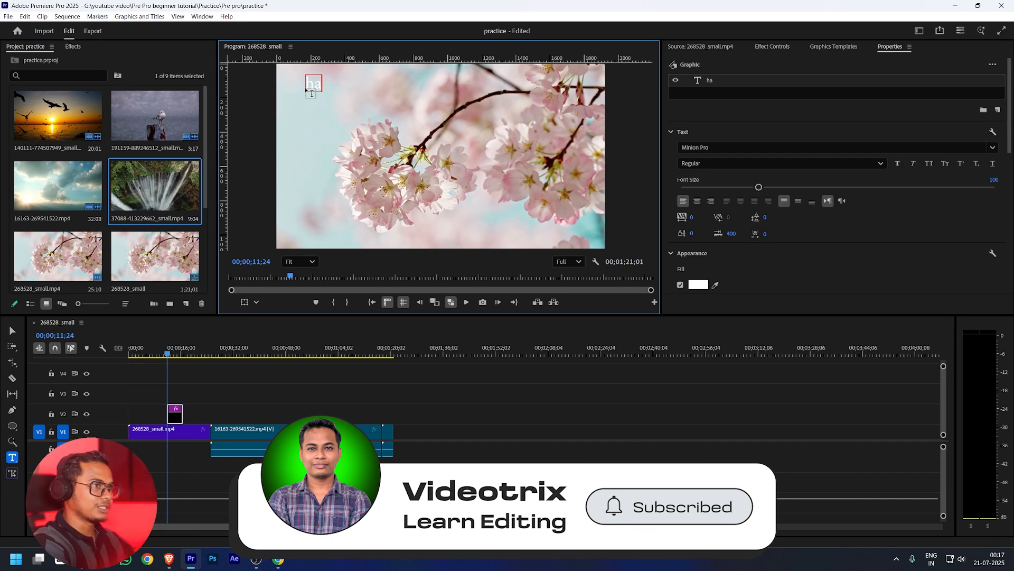
type("ppy")
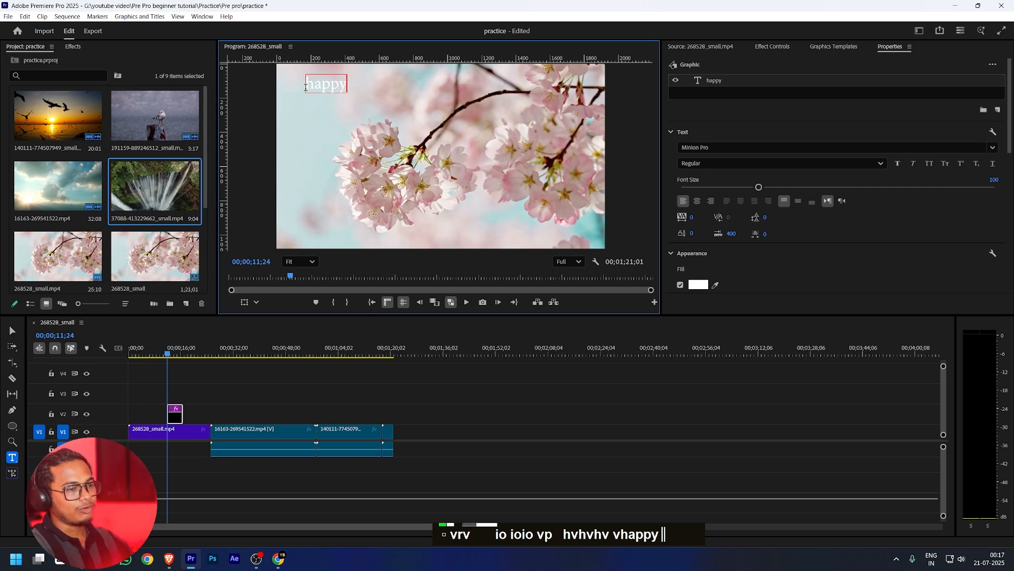
Select the whole "happy" text and set it to Minion Pro Bold, font size 159, with tracking 27
double_click(305, 87)
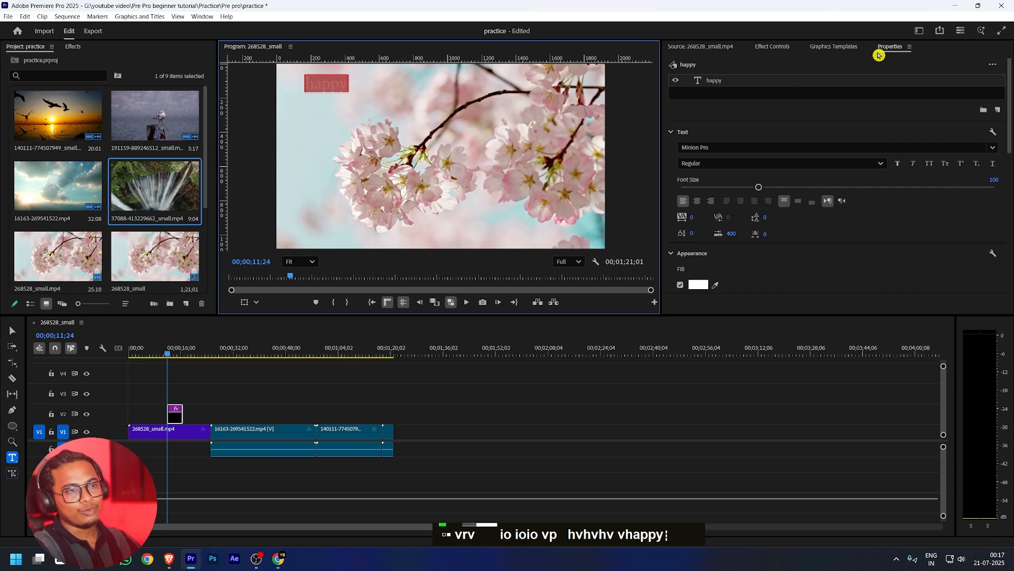
left_click(711, 146)
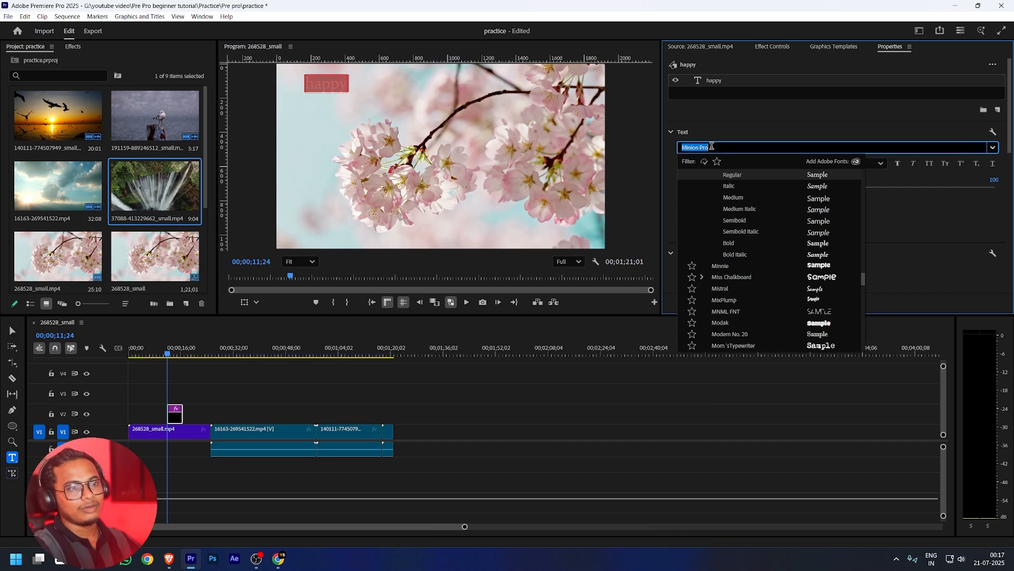
left_click(734, 242)
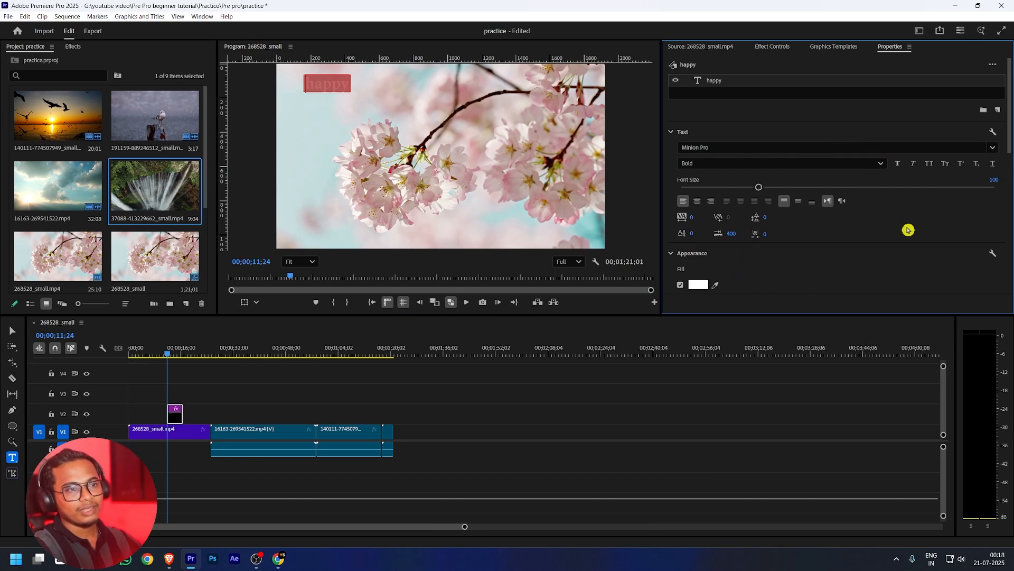
scroll(906, 229, "down", 1)
left_click_drag(757, 148, 805, 147)
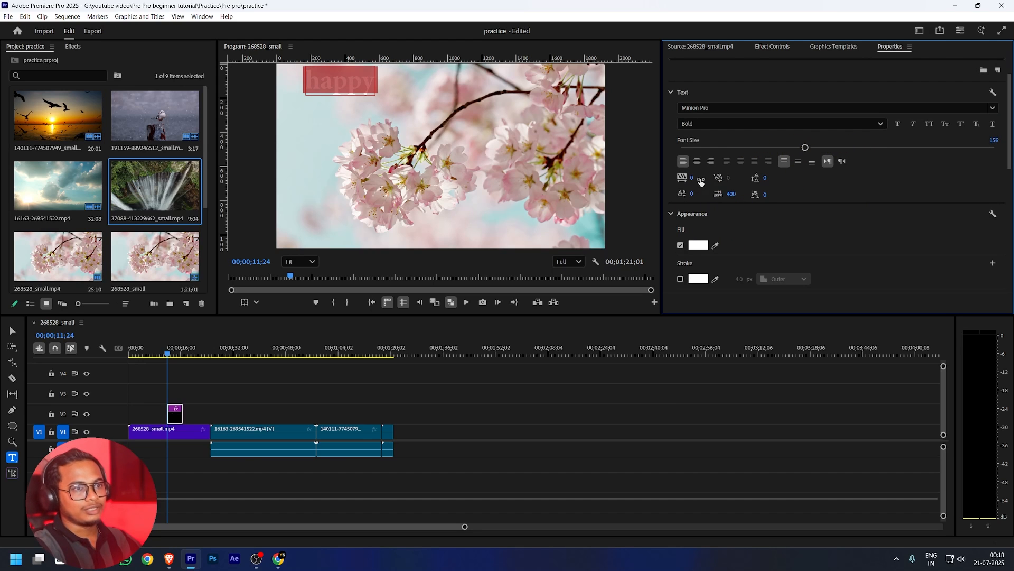
mouse_move(692, 177)
left_mouse_down()
mouse_move(718, 178)
mouse_move(660, 177)
mouse_move(734, 178)
mouse_move(705, 178)
left_mouse_up()
Set the text's fill color to red, FF0000
scroll(810, 204, "down", 2)
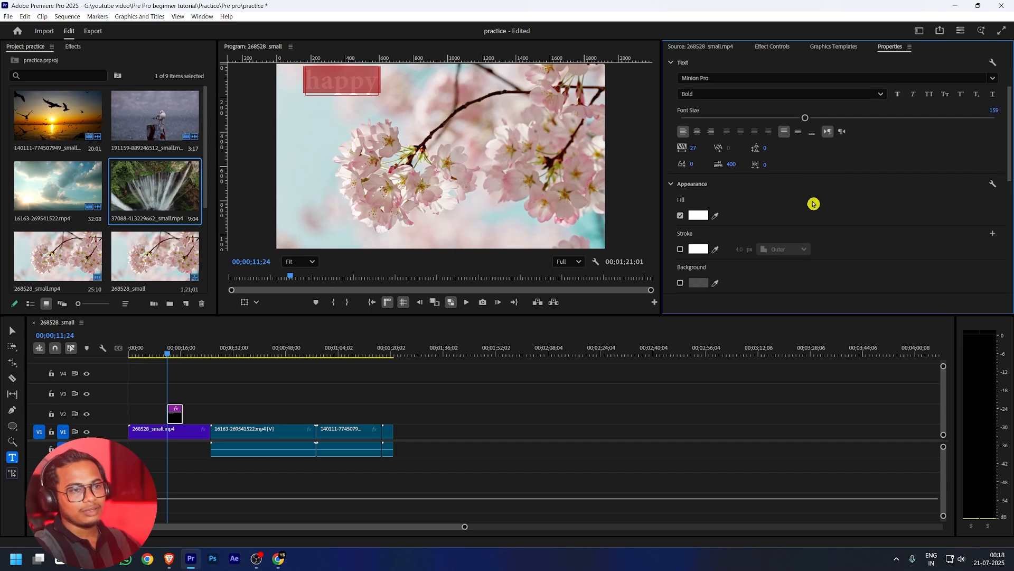
left_click(702, 188)
left_click(513, 333)
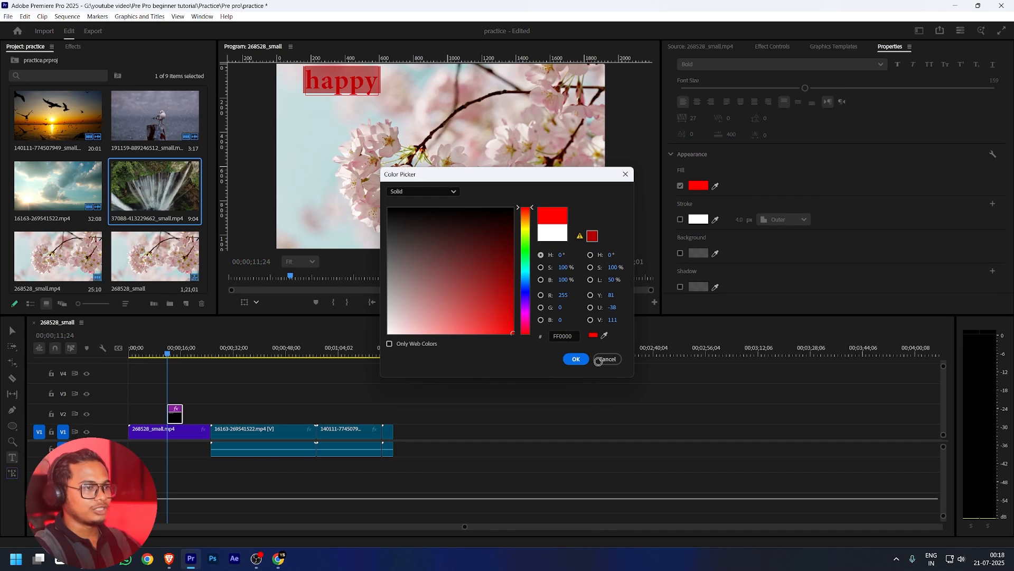
left_click(575, 359)
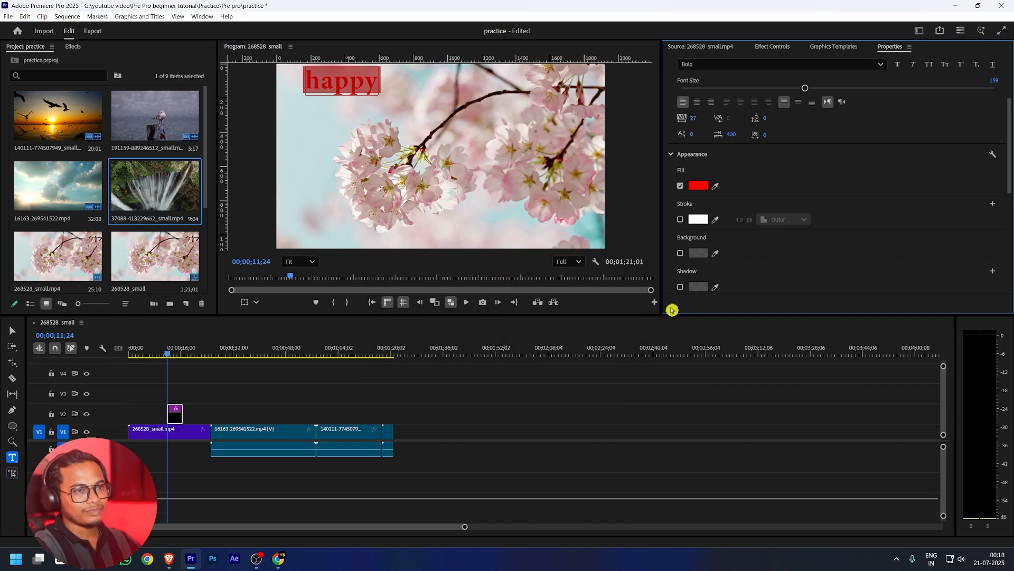
Enable a stroke on the text and set its color to black, 000000
scroll(790, 174, "down", 1)
left_click(681, 180)
left_click(698, 181)
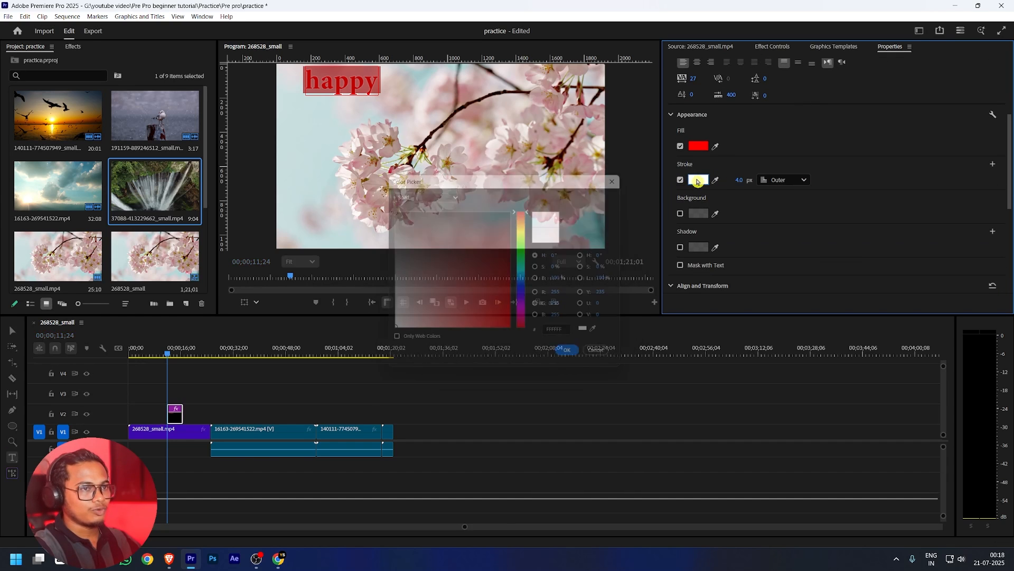
mouse_move(479, 274)
left_mouse_down()
mouse_move(339, 267)
mouse_move(350, 173)
left_mouse_up()
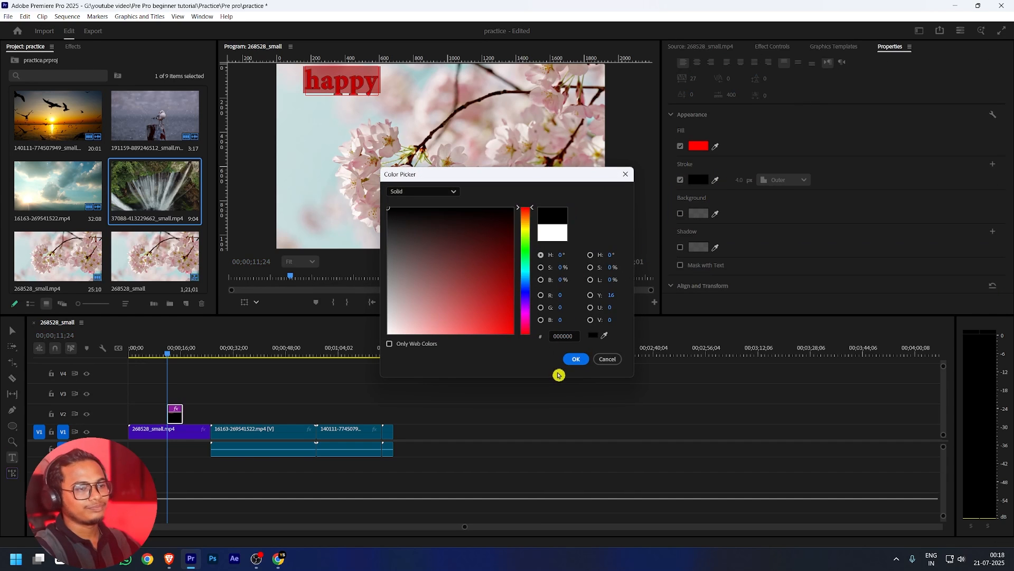
left_click(575, 359)
Enable the text's background with 100 opacity and set its color to lime green, B3FF00
scroll(885, 190, "down", 2)
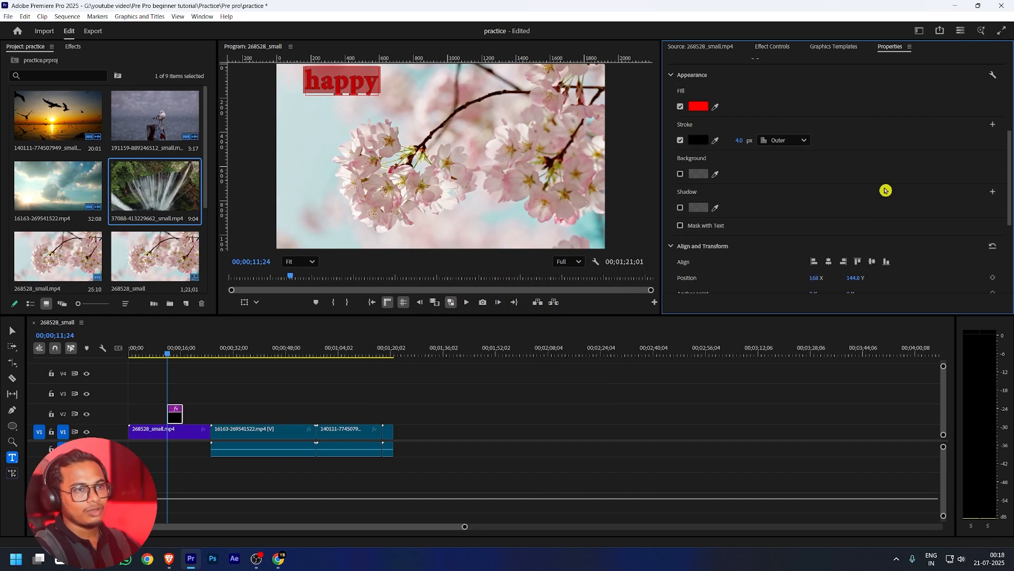
left_click(680, 164)
left_click_drag(914, 179, 986, 179)
left_click(700, 163)
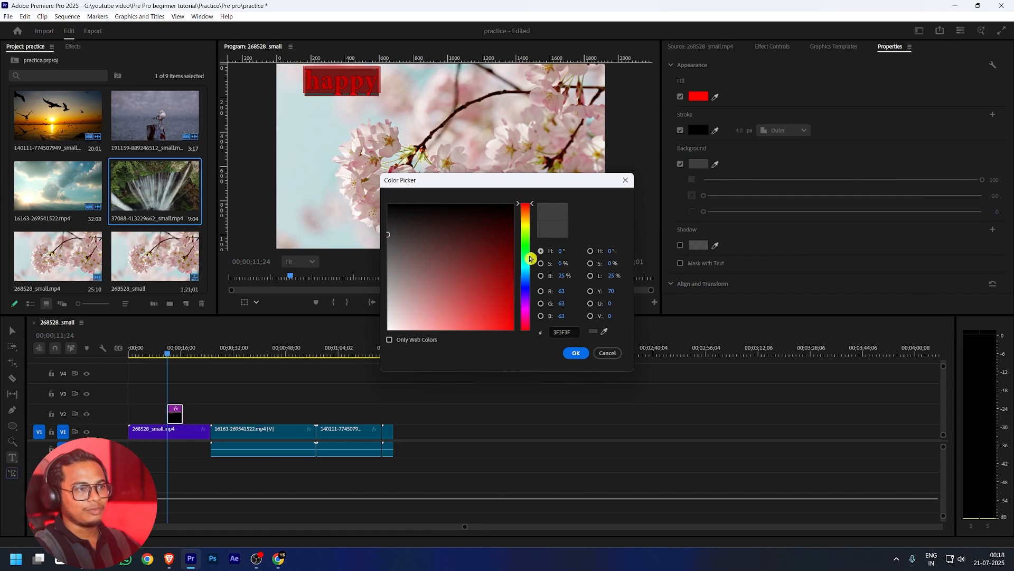
left_click(526, 236)
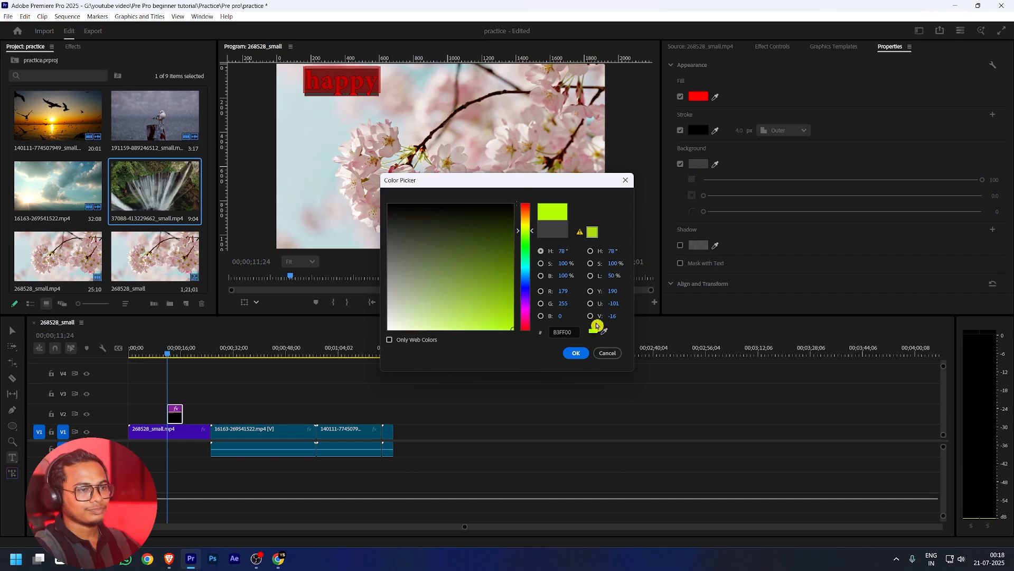
left_click(576, 353)
Enable the text's shadow, and look through its remaining transform, linked style and responsive design properties
scroll(798, 154, "down", 1)
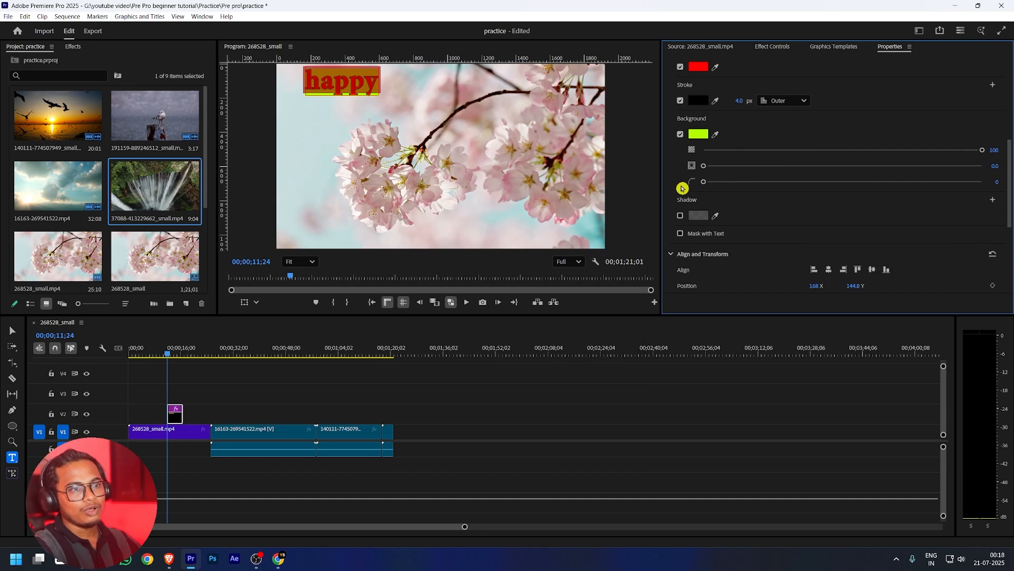
scroll(777, 228, "down", 2)
left_click(681, 165)
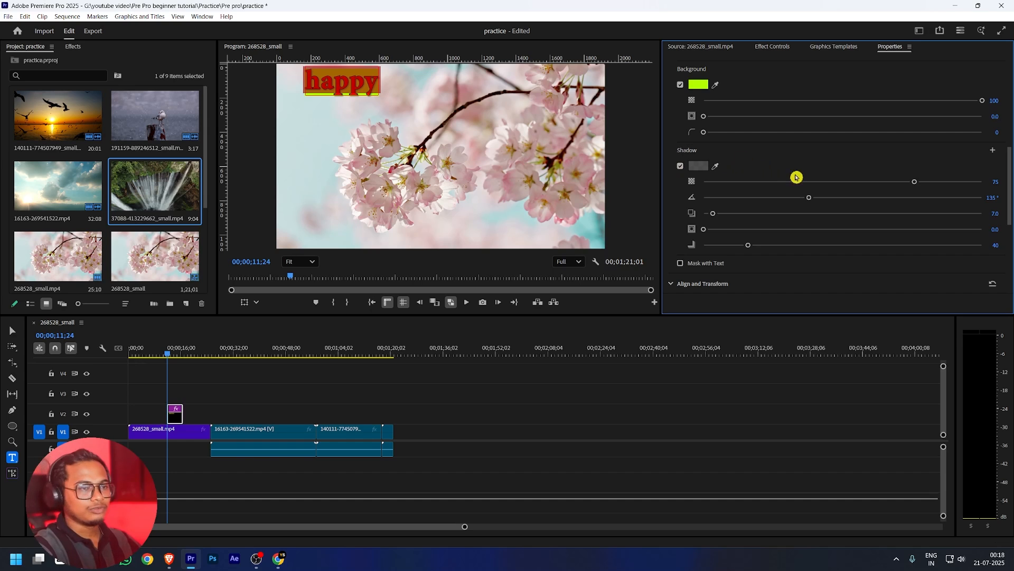
scroll(771, 275, "down", 3)
scroll(772, 274, "down", 3)
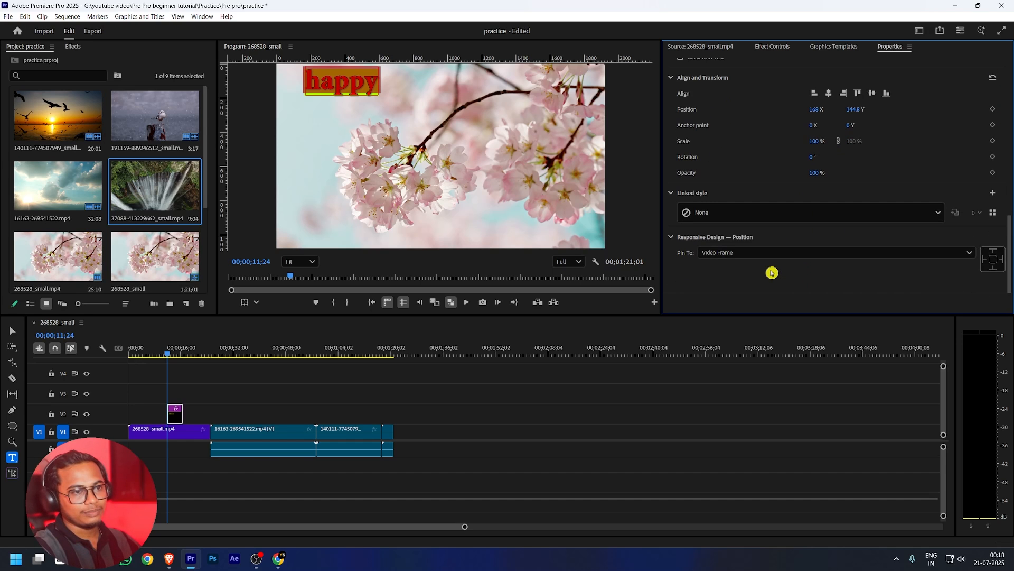
scroll(776, 126, "up", 6)
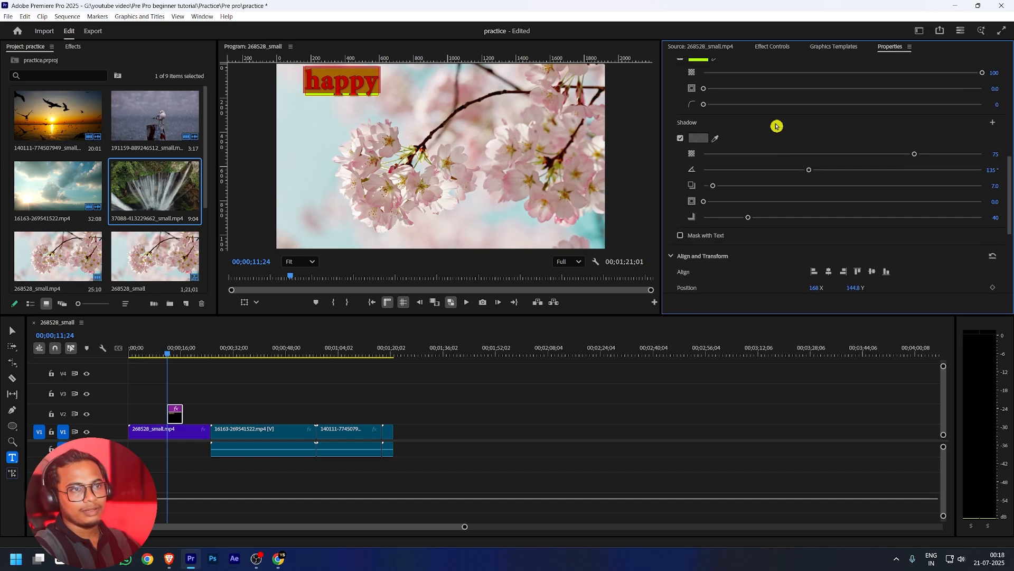
scroll(822, 134, "up", 5)
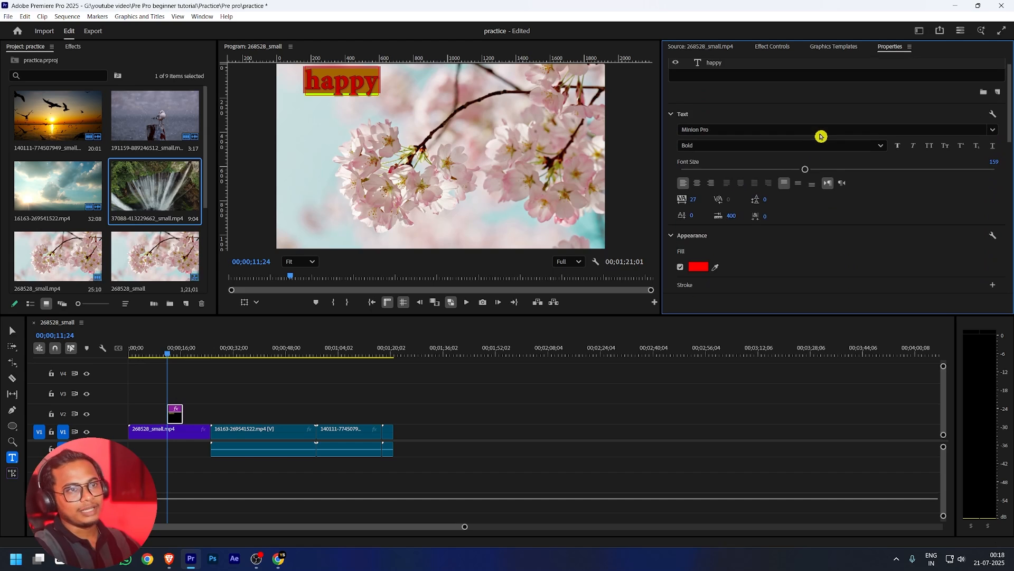
Examine the text graphic's effect controls and the available graphics templates, and return to its text properties
left_click(764, 50)
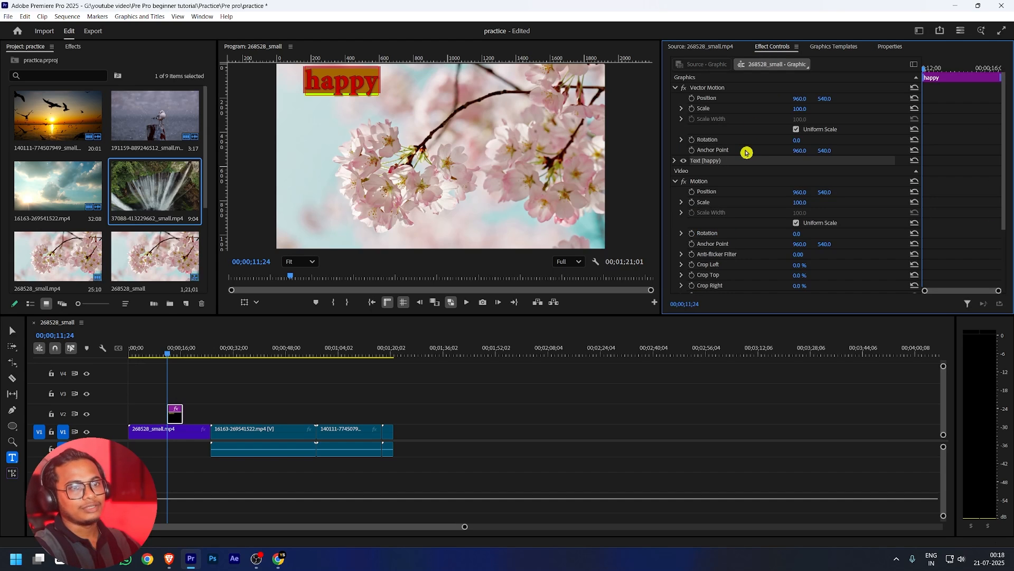
scroll(746, 152, "down", 3)
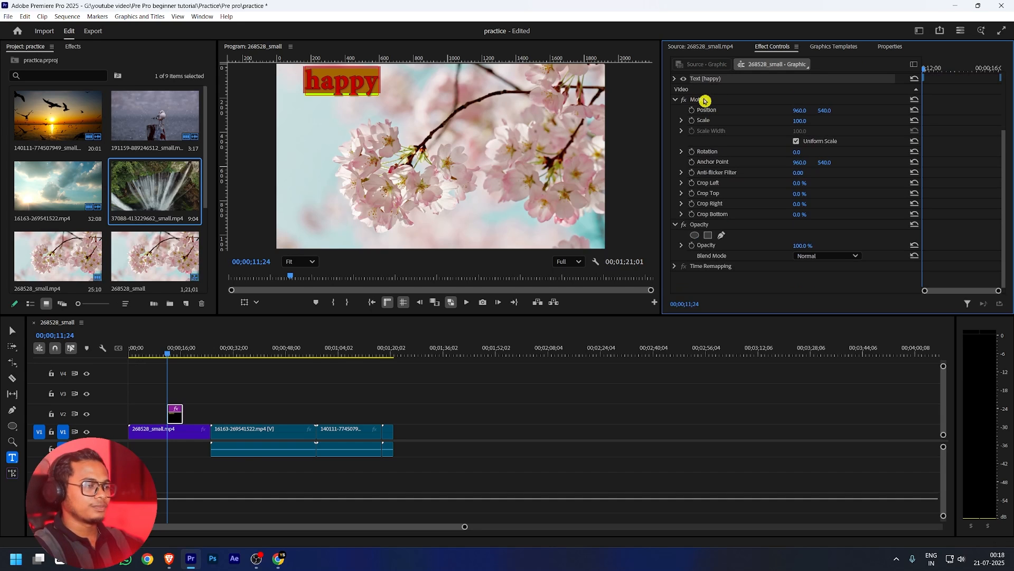
left_click(835, 47)
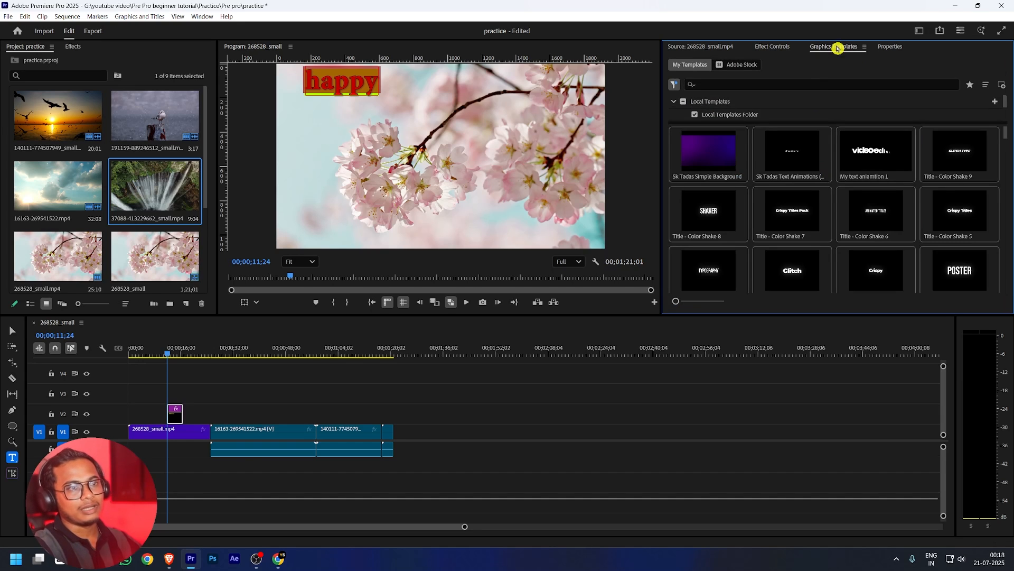
left_click(772, 48)
left_click(890, 50)
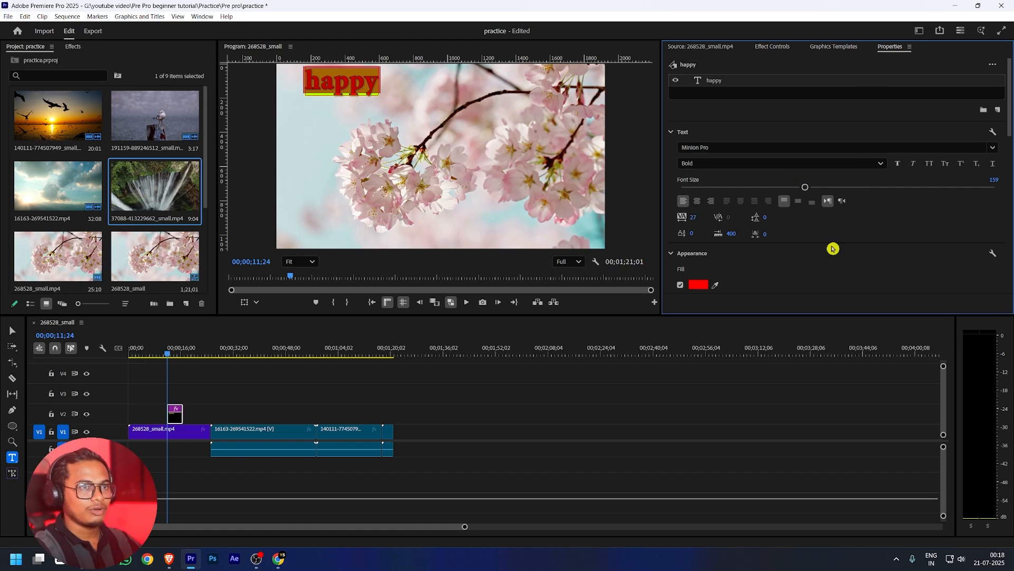
left_click(203, 413)
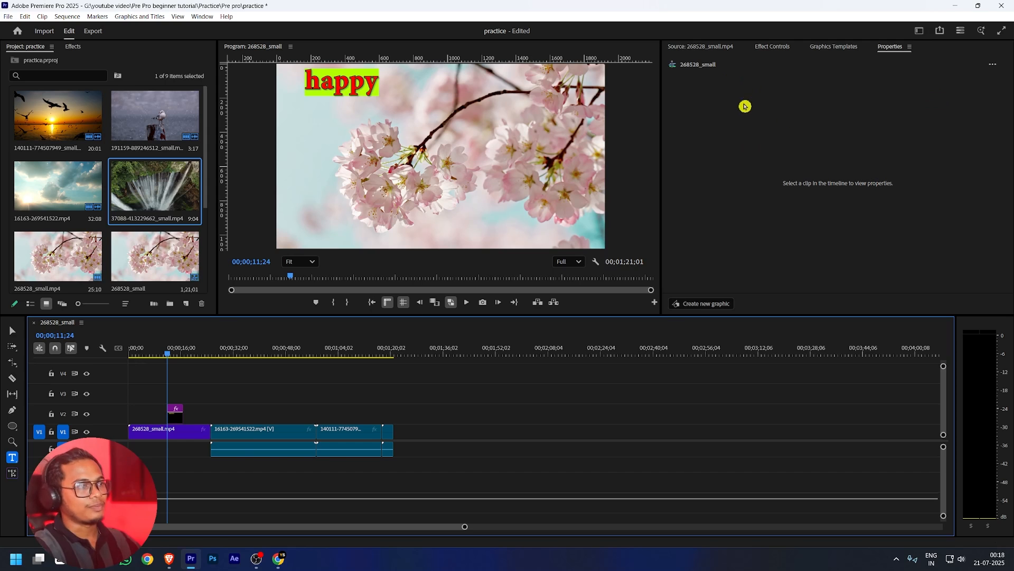
left_click_drag(184, 413, 357, 415)
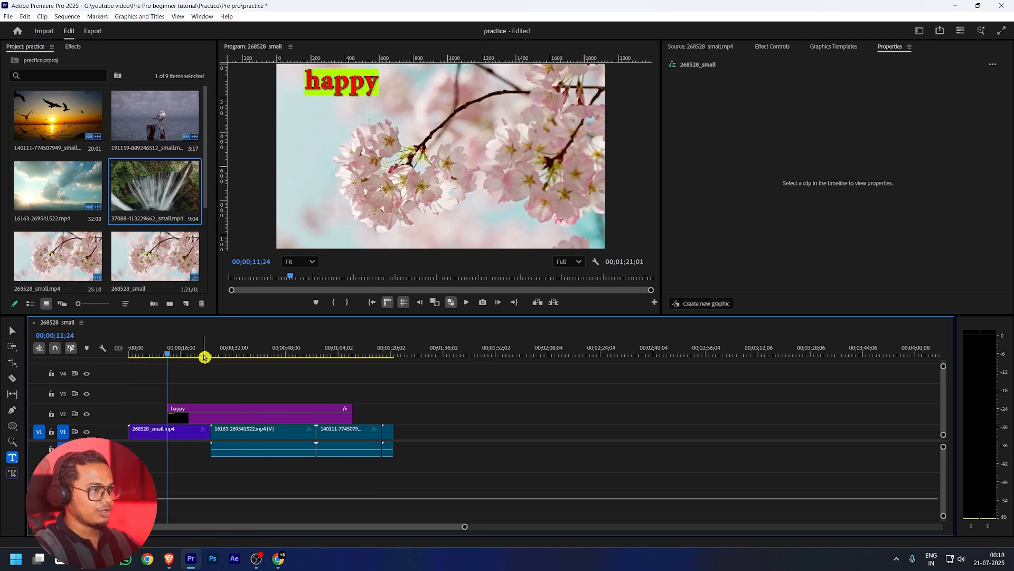
left_click_drag(184, 351, 255, 352)
left_click(212, 410)
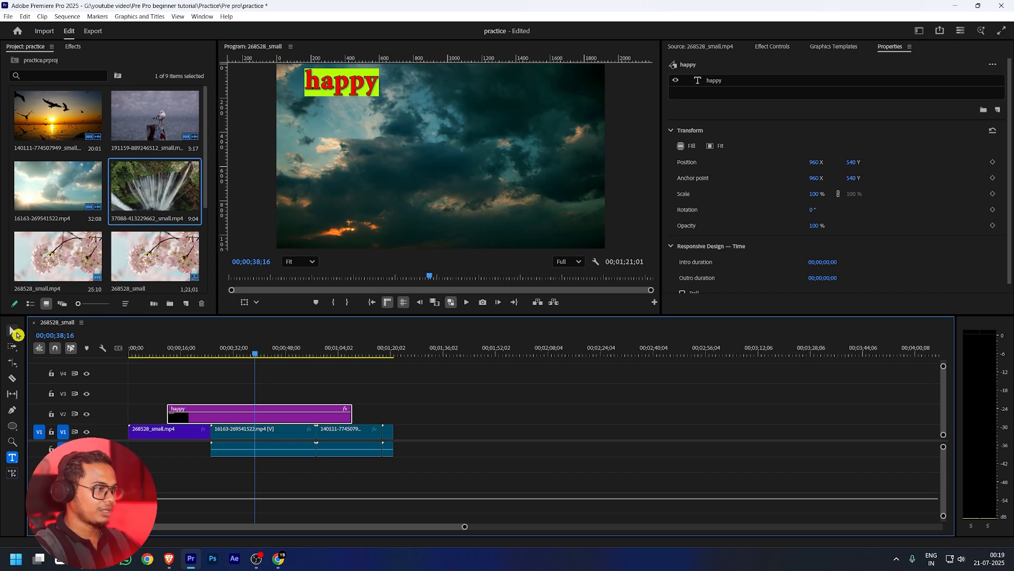
left_click(14, 463)
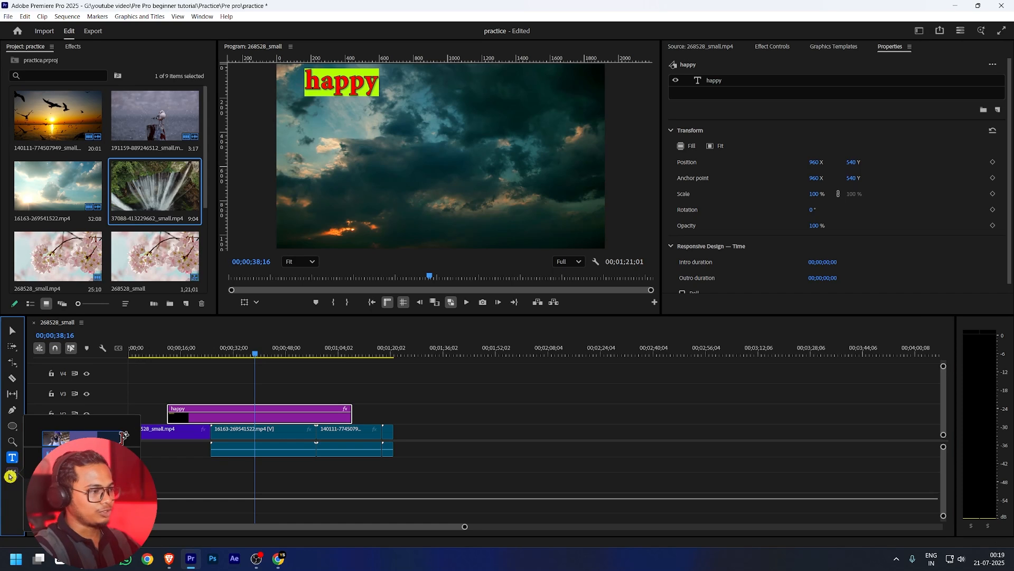
left_click(10, 476)
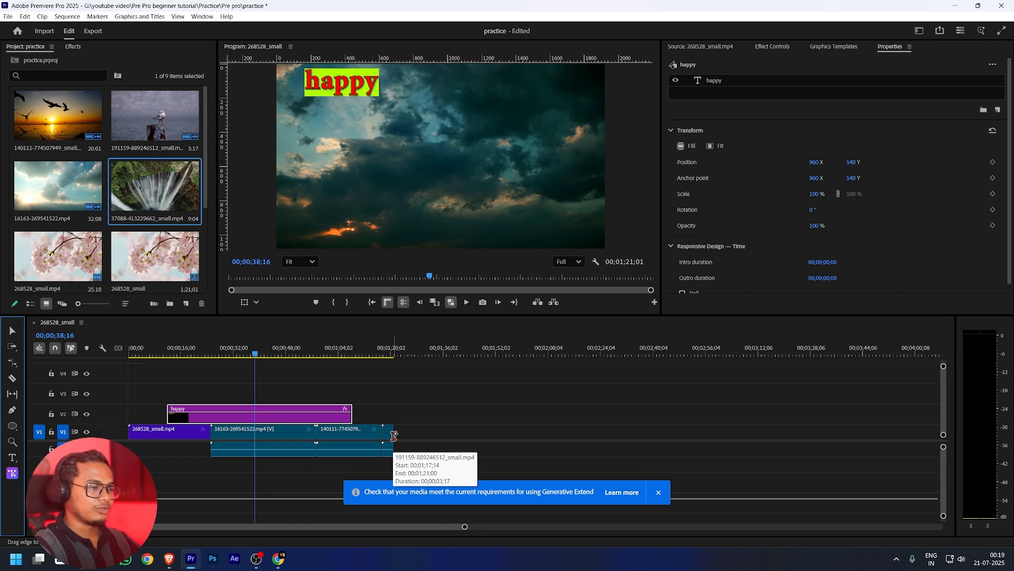
left_click_drag(394, 434, 433, 434)
left_click(464, 440)
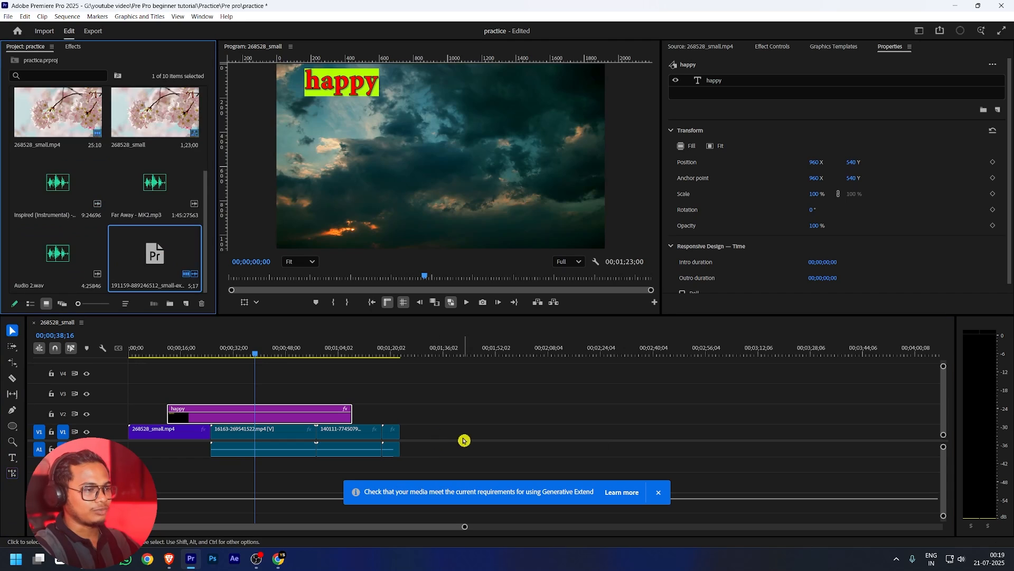
Examine the generated extension at the end of the last clip, moving the playhead over it
scroll(394, 412, "up", 3, "alt")
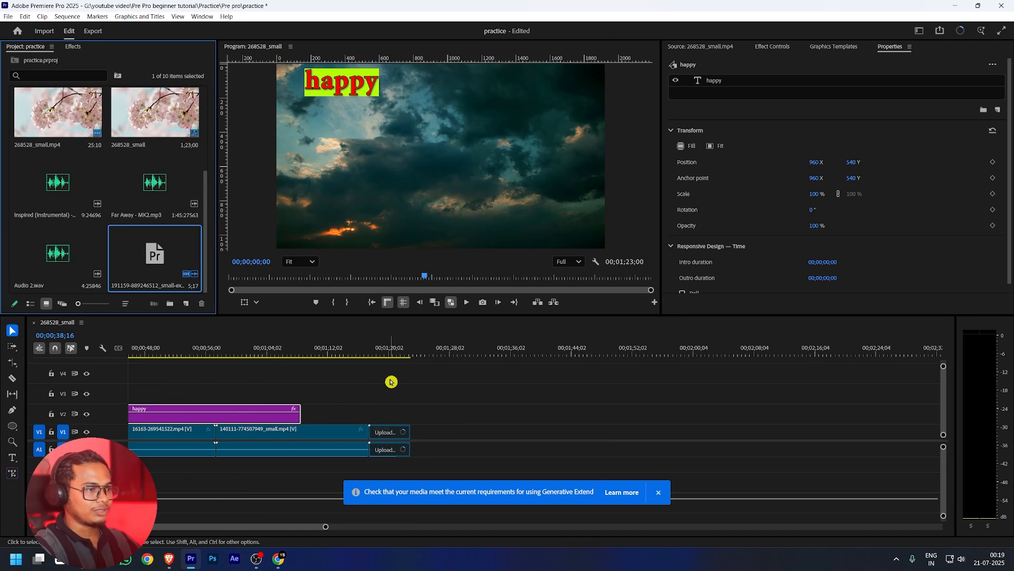
scroll(391, 381, "up", 2, "alt")
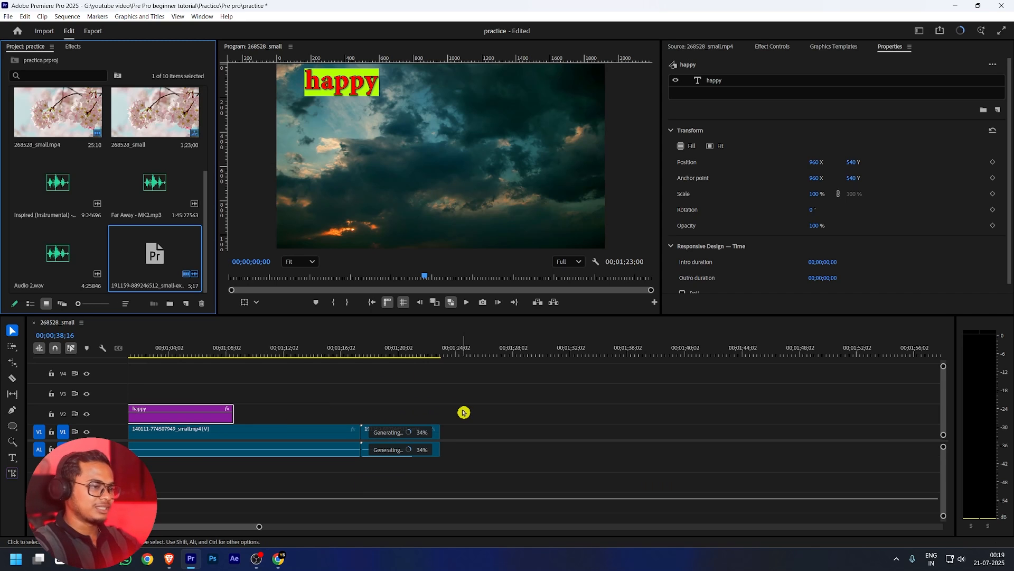
left_click_drag(389, 347, 421, 356)
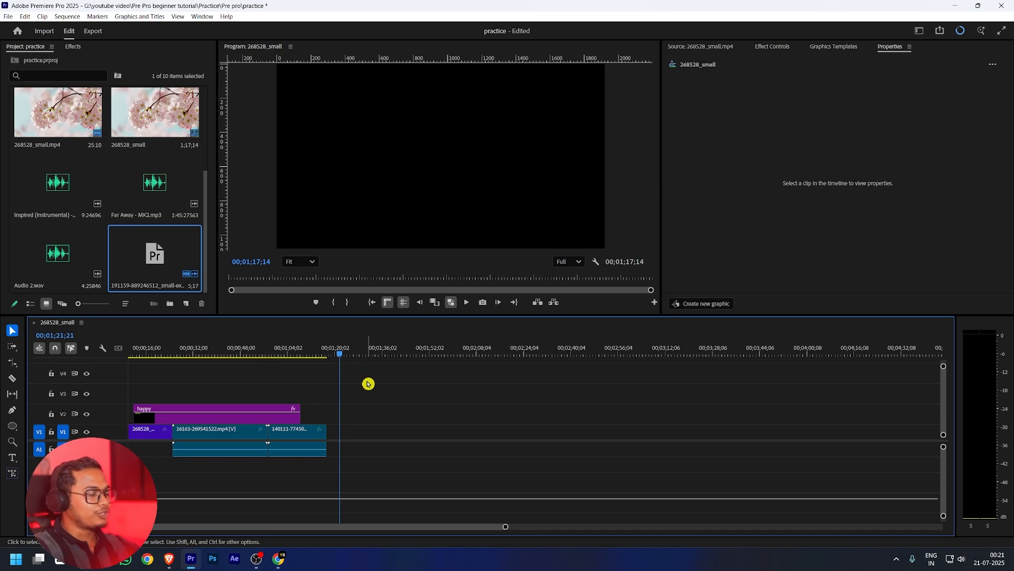
left_click_drag(372, 385, 151, 487)
key("Delete")
scroll(89, 141, "up", 3)
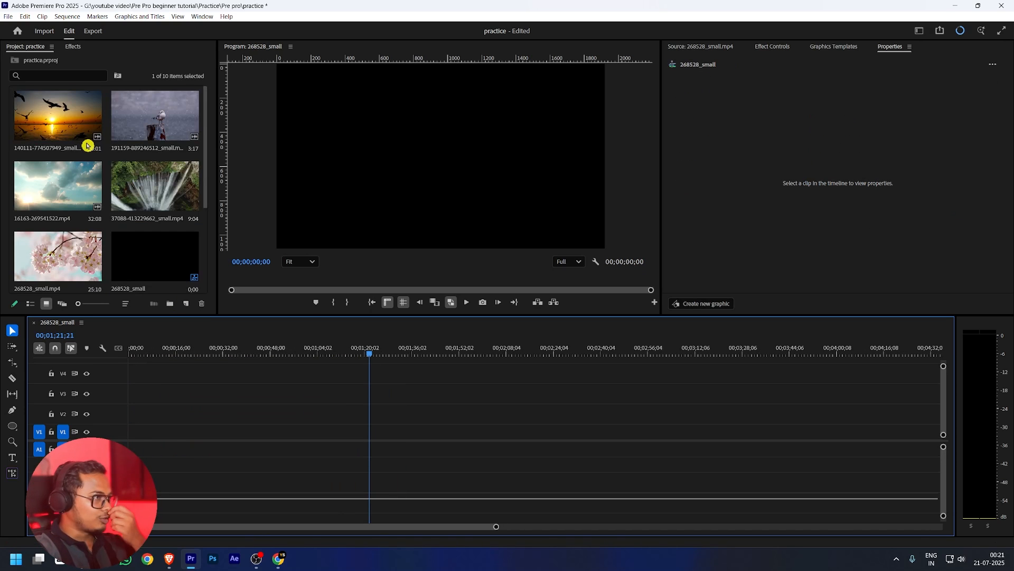
left_click_drag(89, 141, 130, 432)
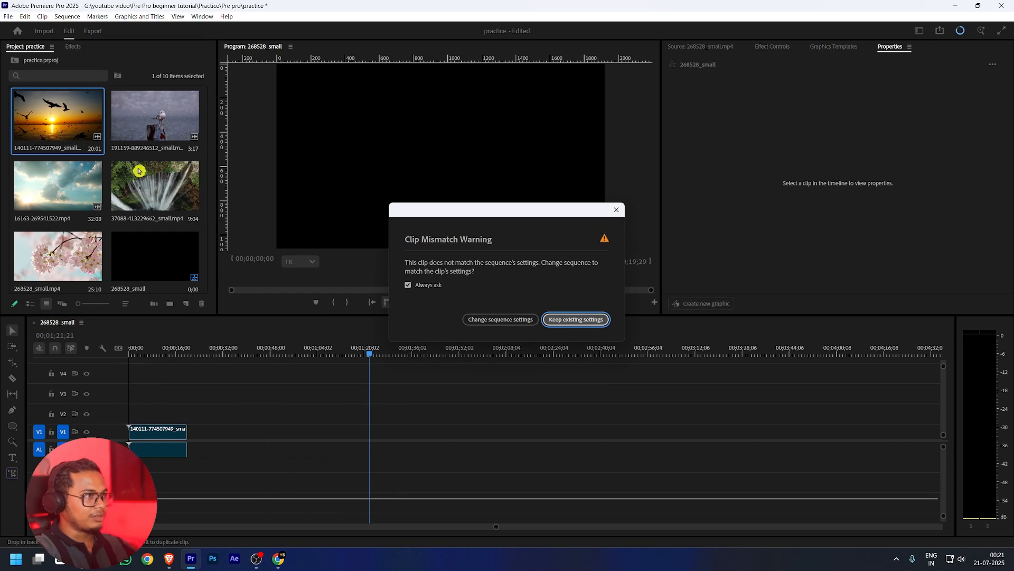
left_click(553, 320)
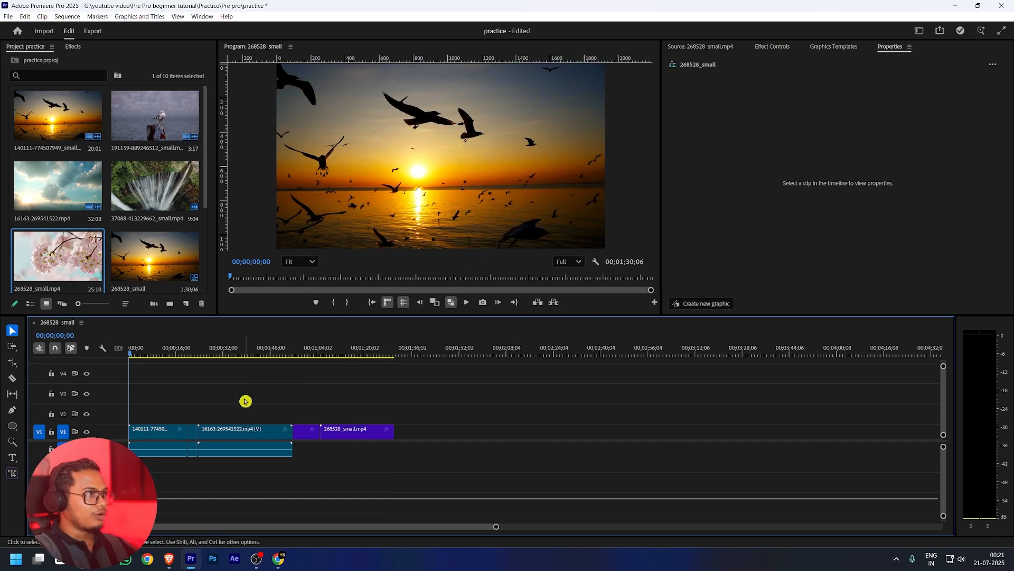
left_click(77, 47)
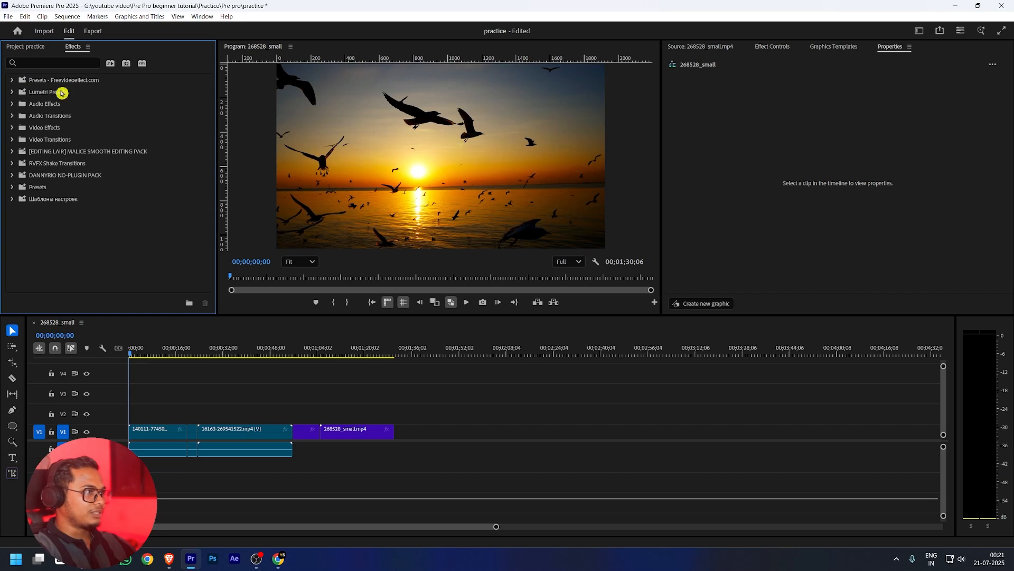
left_click(12, 92)
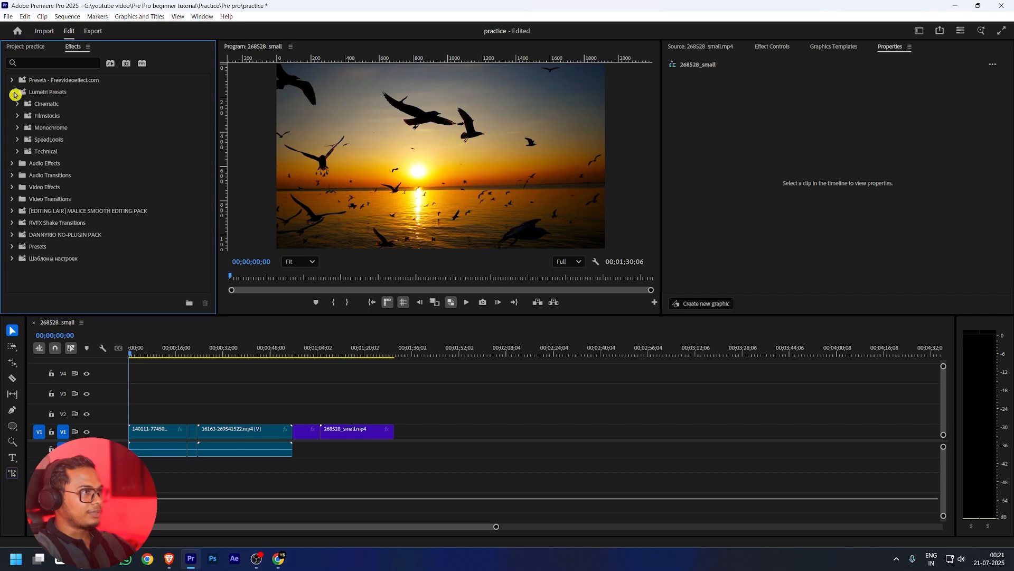
left_click(18, 104)
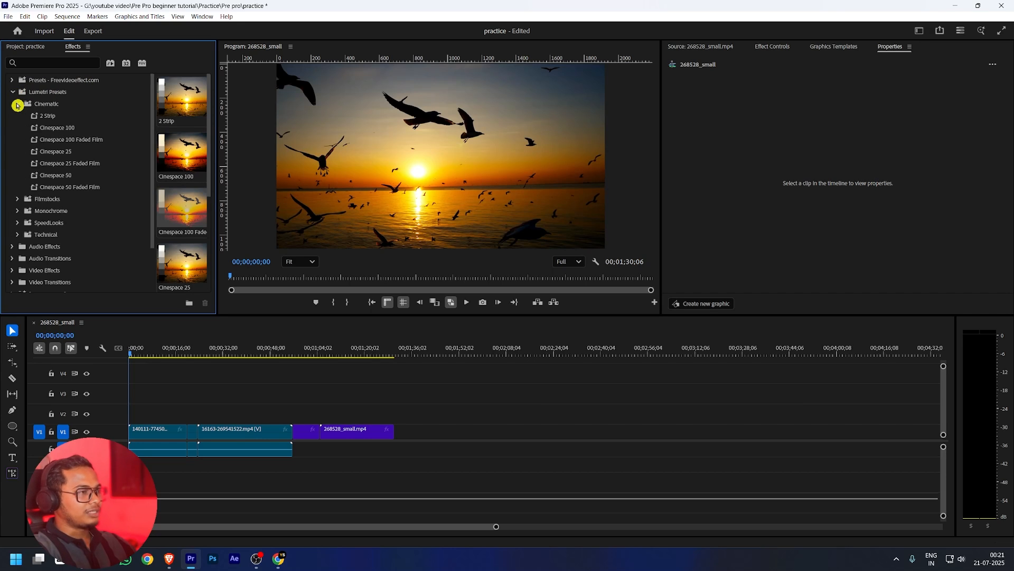
left_click(46, 117)
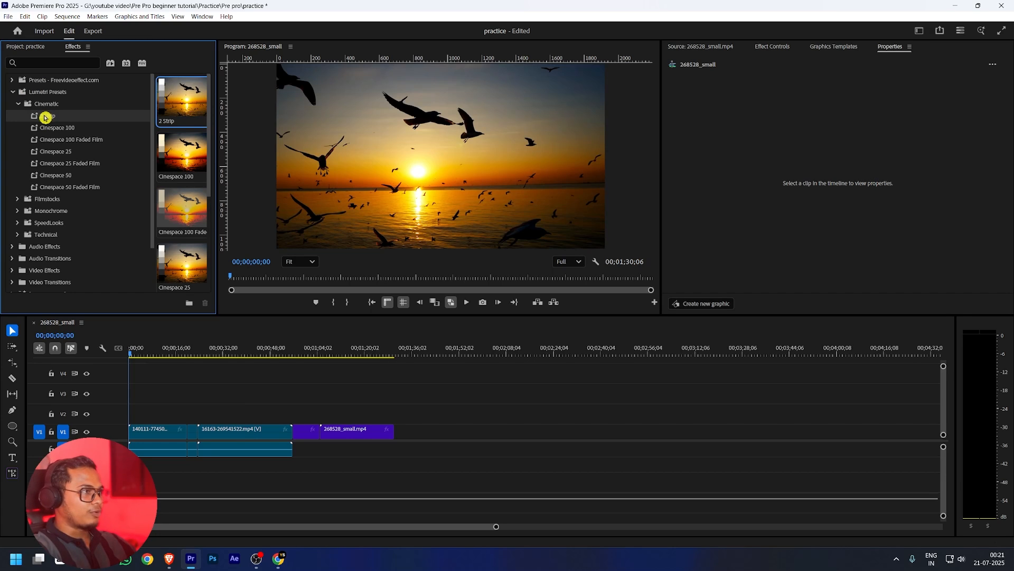
left_click_drag(176, 236, 167, 368)
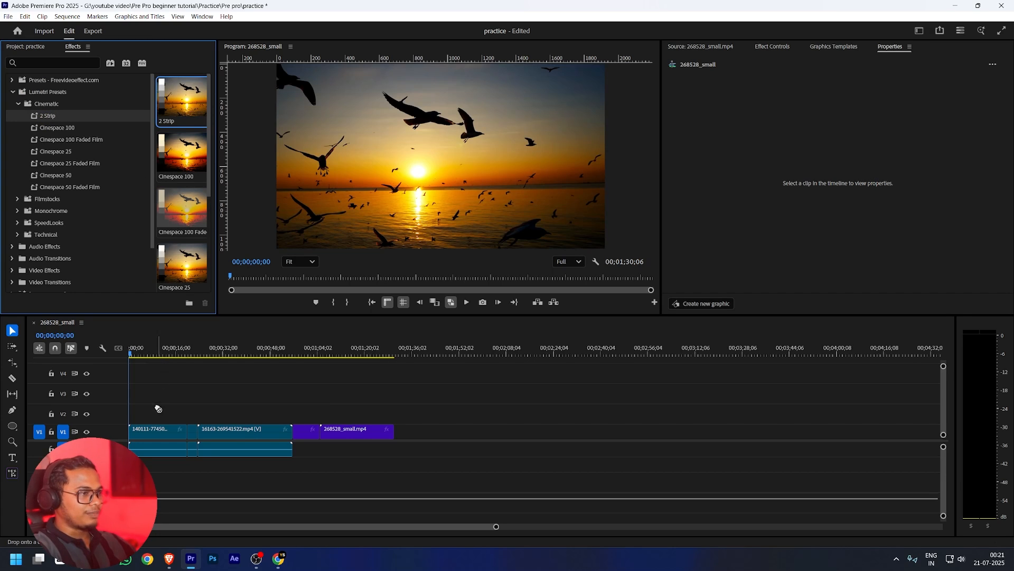
left_click_drag(157, 408, 153, 430)
left_click_drag(139, 355, 151, 353)
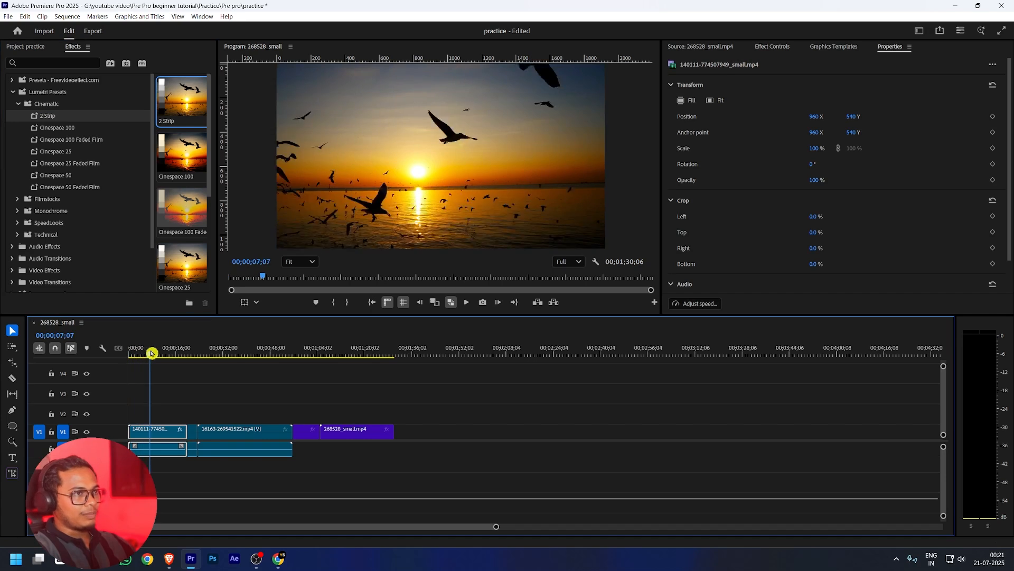
Compare the clip with the 2 Strip Lumetri Color effect off and on, and delete the effect
left_click(767, 49)
scroll(747, 179, "down", 3)
left_click(685, 215)
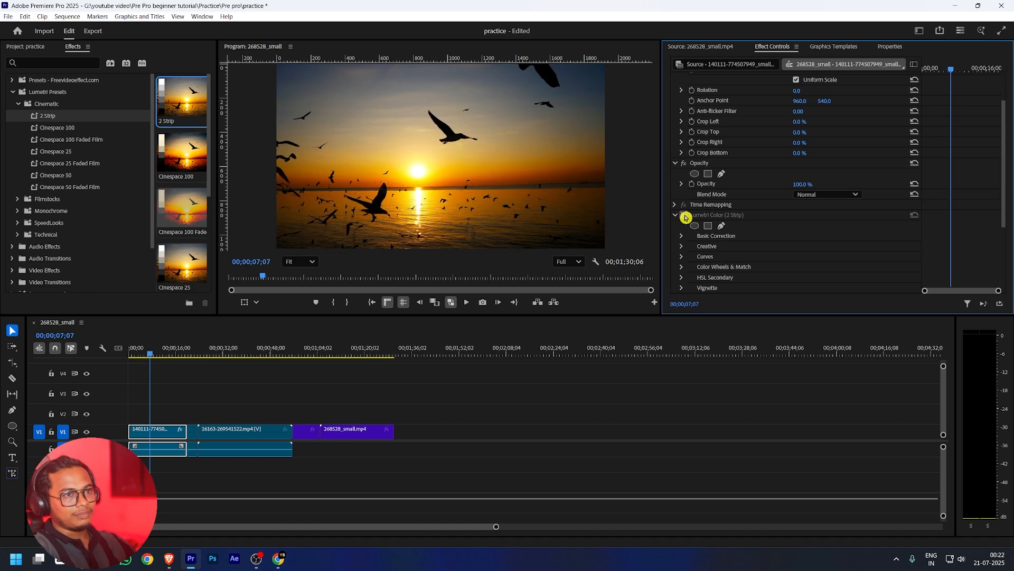
left_click(685, 215)
left_click(685, 215)
left_click(685, 215)
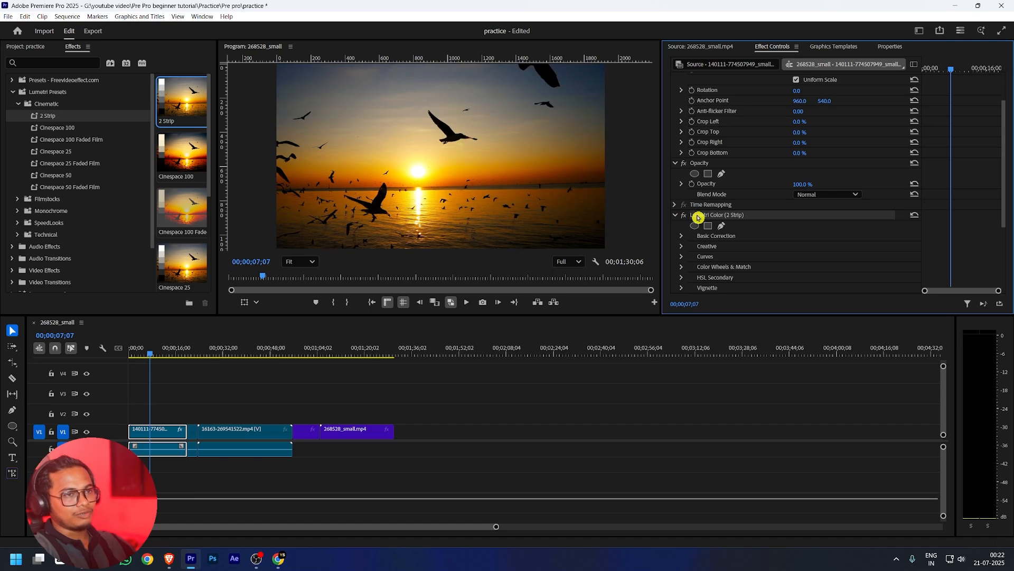
key("Delete")
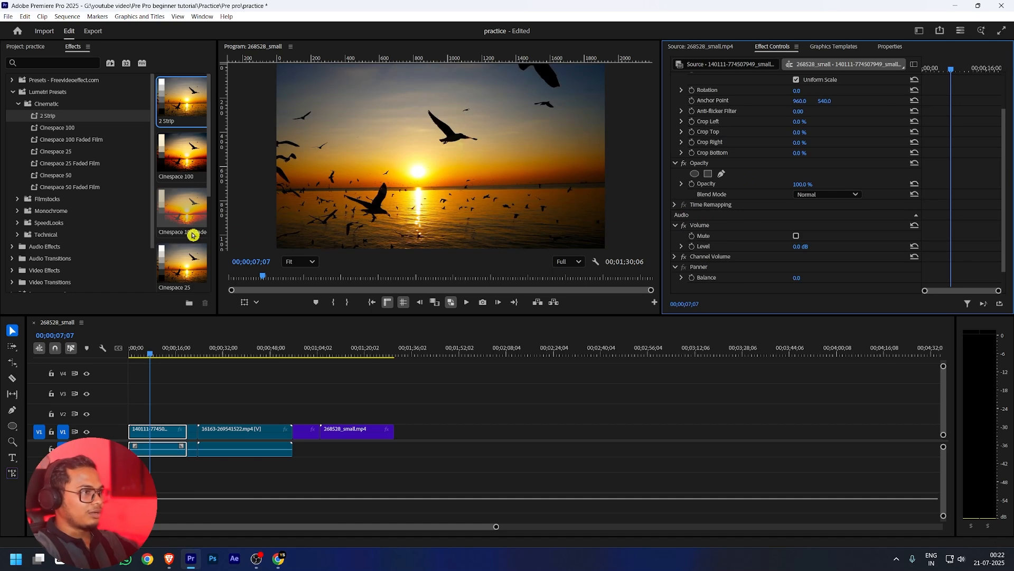
Apply the Cinespace 100 Faded Film preset to the first clip and compare the picture with the effect off and on
left_click_drag(193, 235, 182, 423)
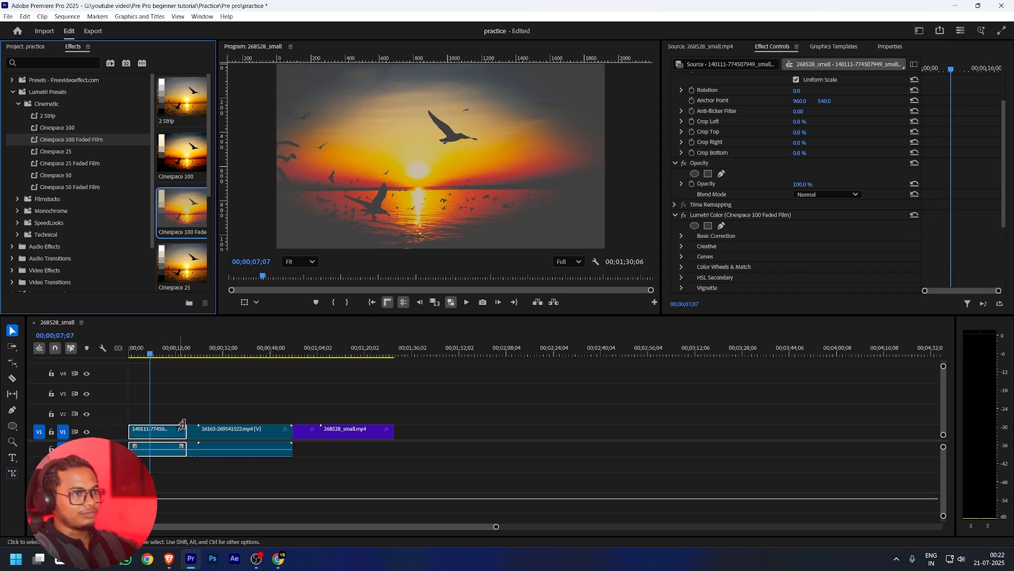
left_click(684, 217)
left_click(684, 217)
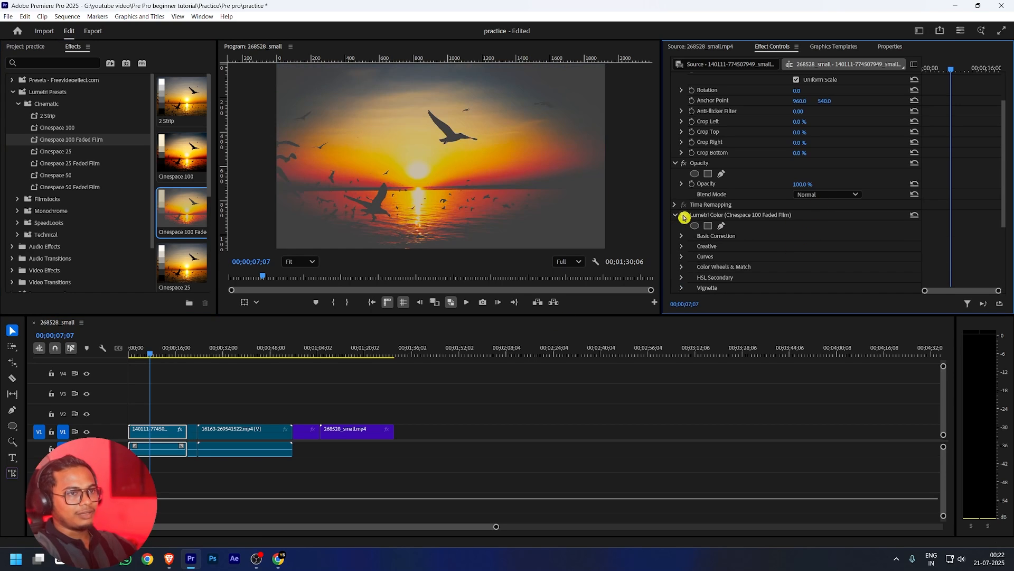
left_click(684, 217)
left_click(685, 218)
left_click(684, 217)
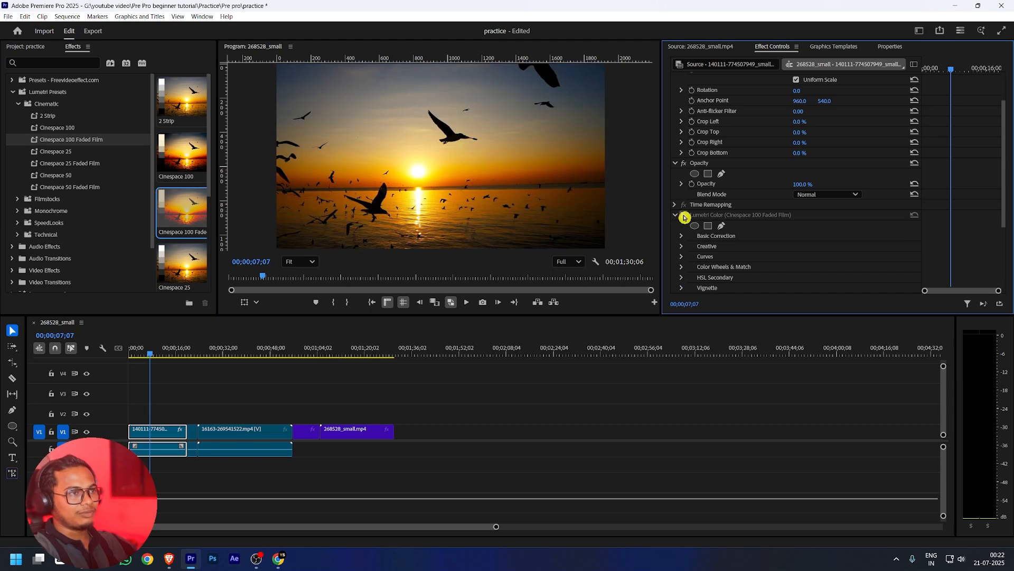
left_click(685, 217)
left_click(684, 217)
left_click(685, 217)
left_click(684, 217)
left_click(684, 217)
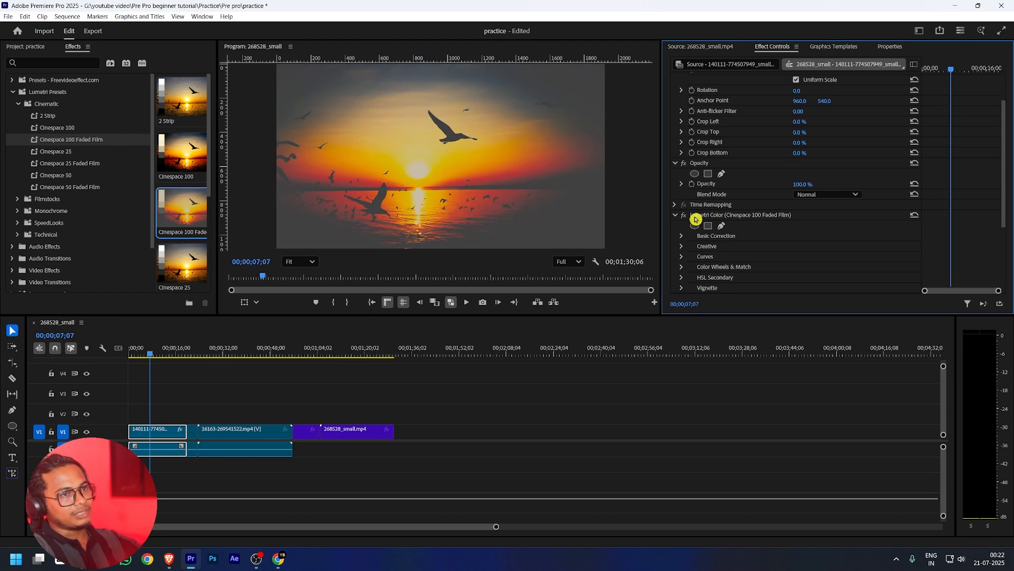
Delete the Cinespace 100 Faded Film Lumetri Color effect from the first clip
left_click(698, 216)
key("Delete")
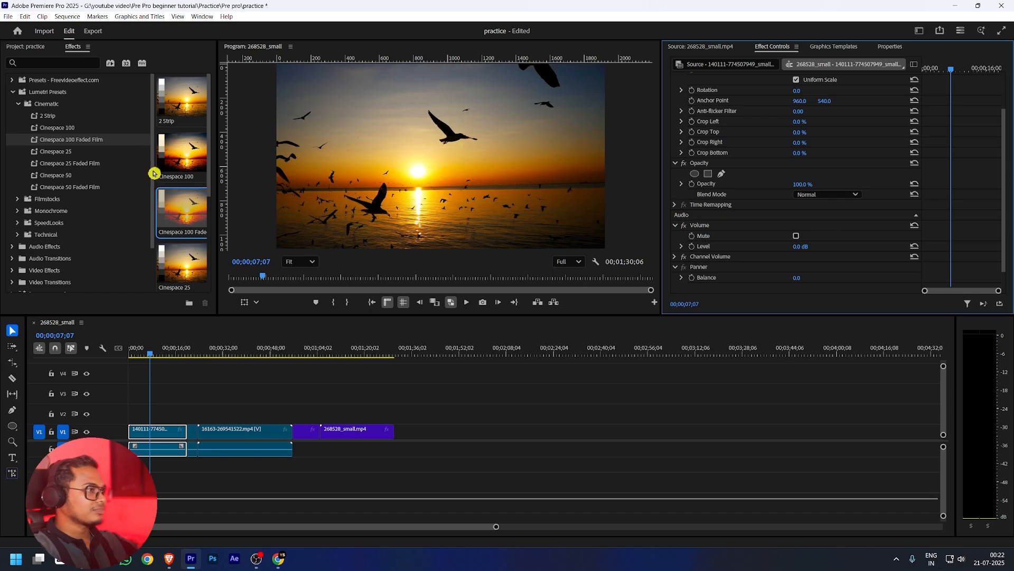
Look through the Filmstocks and Monochrome Lumetri presets and their thumbnails
scroll(46, 105, "down", 1)
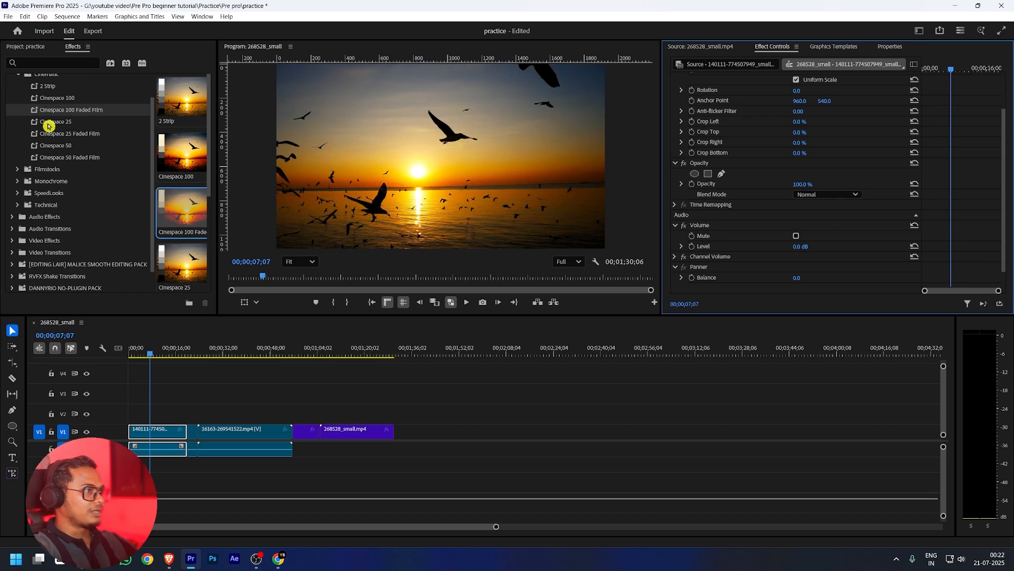
scroll(47, 137, "up", 1)
left_click(17, 199)
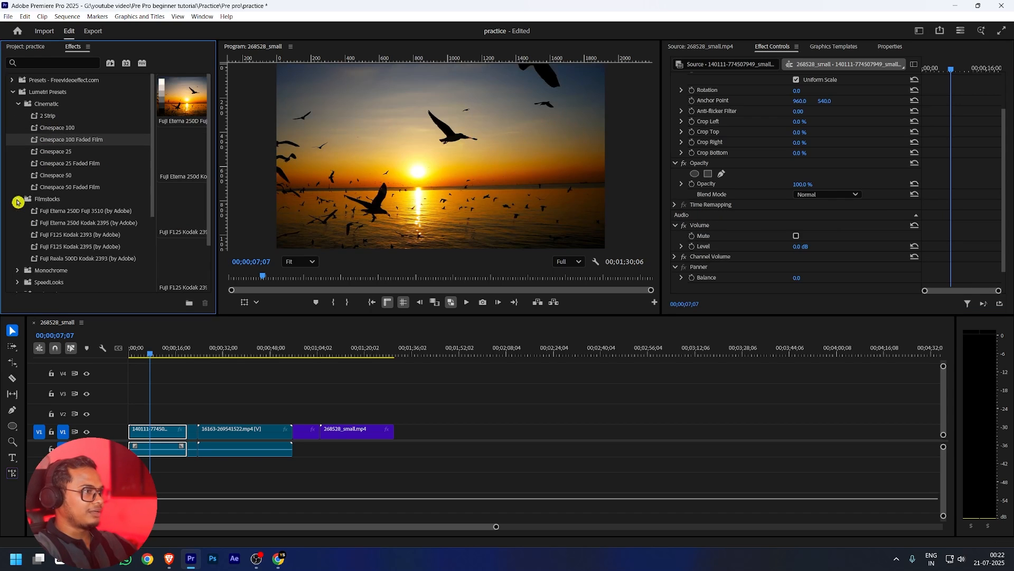
scroll(70, 197, "down", 1)
left_click(68, 192)
left_click(62, 213)
scroll(59, 222, "down", 1)
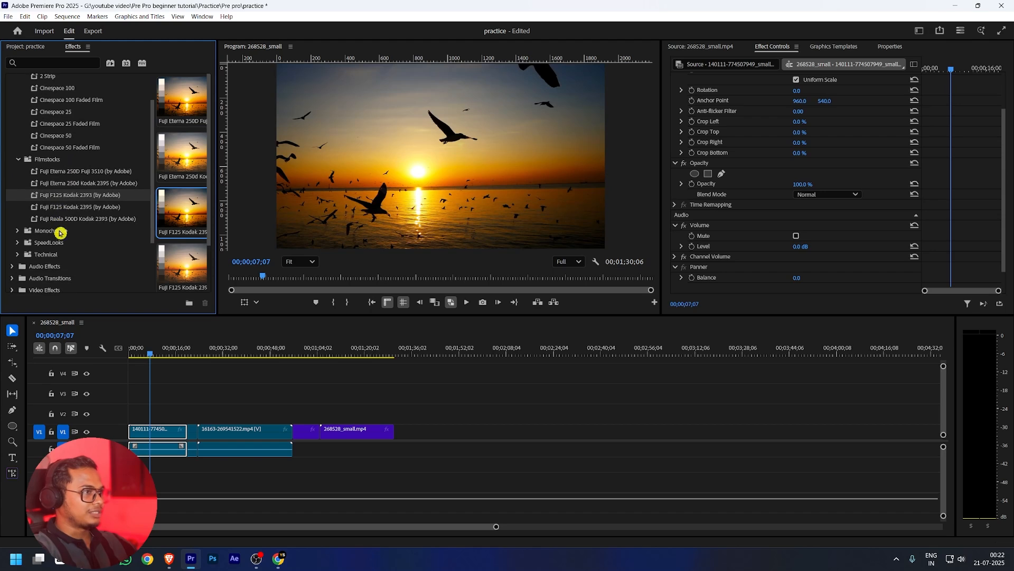
scroll(76, 231, "down", 5)
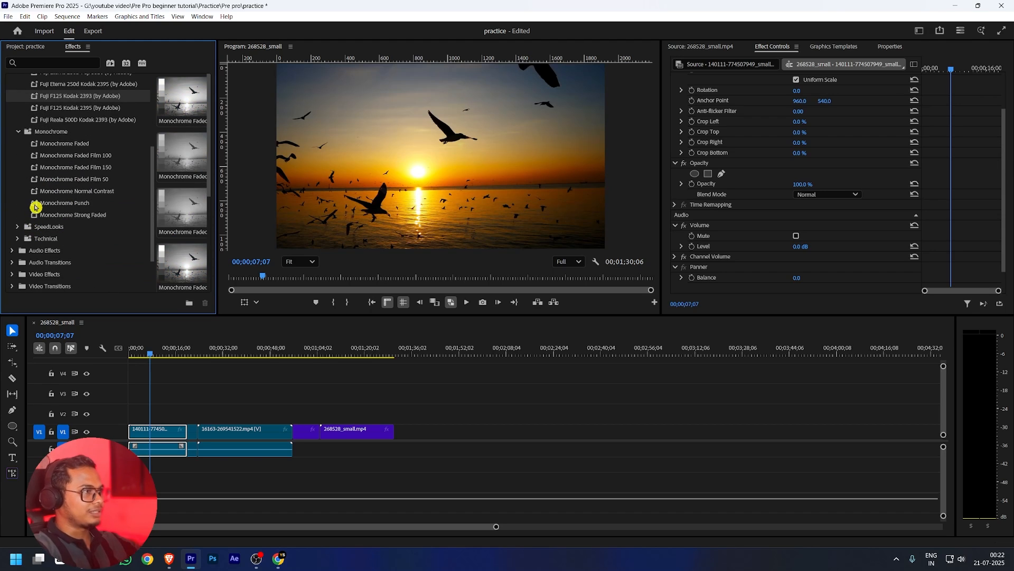
scroll(27, 217, "up", 3)
scroll(24, 263, "down", 5)
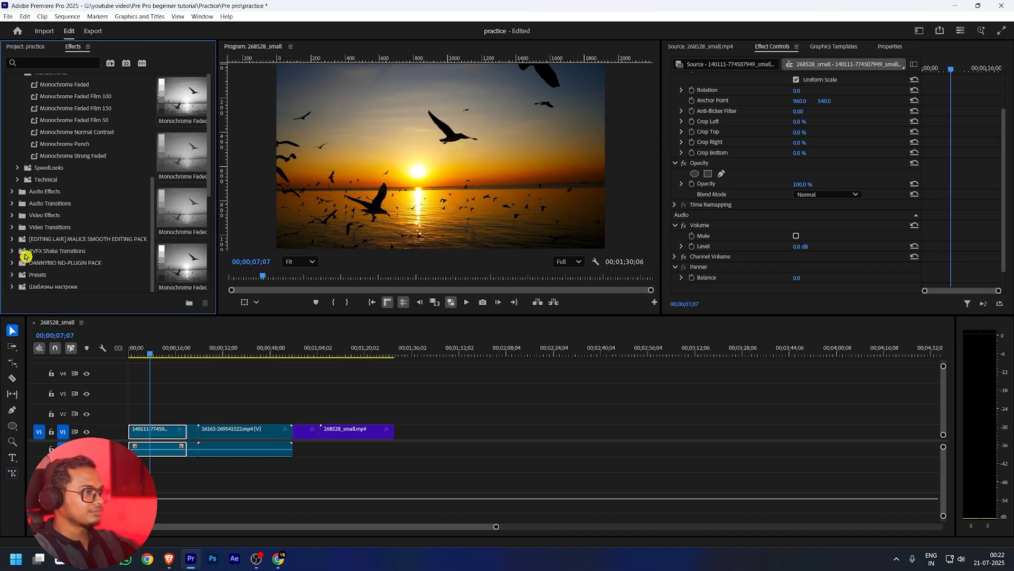
Examine the SpeedLooks camera and Technical Lumetri presets, widening the effects list to enlarge the preset thumbnails
left_click(17, 167)
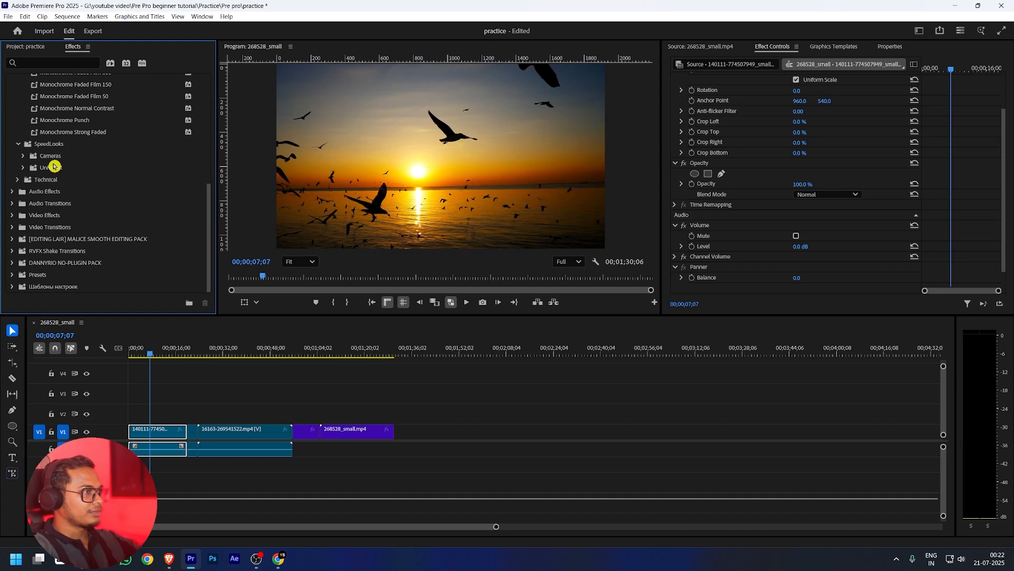
left_click(23, 179)
scroll(66, 178, "down", 3)
scroll(66, 179, "down", 1)
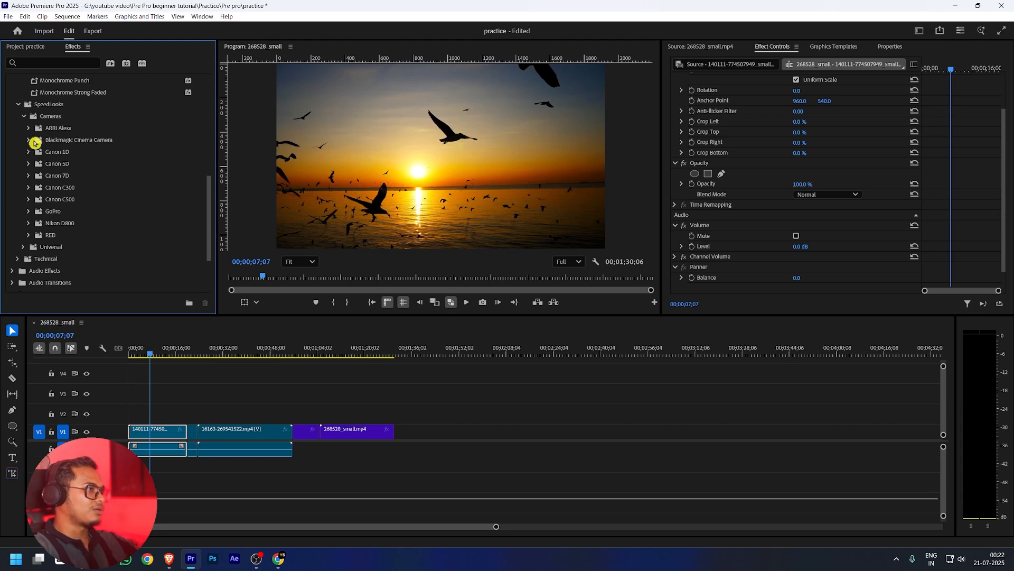
scroll(37, 220, "down", 4)
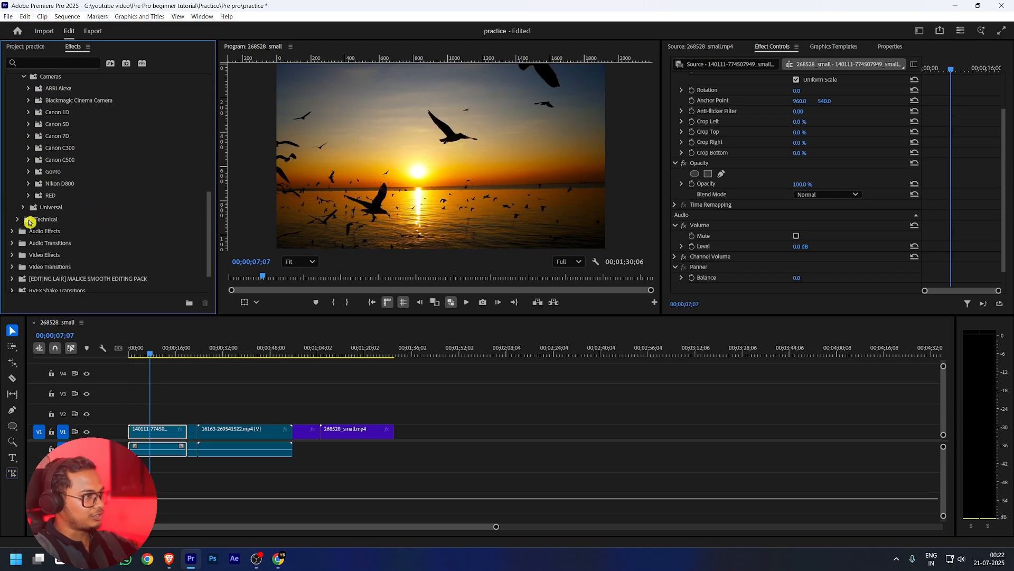
left_click(23, 180)
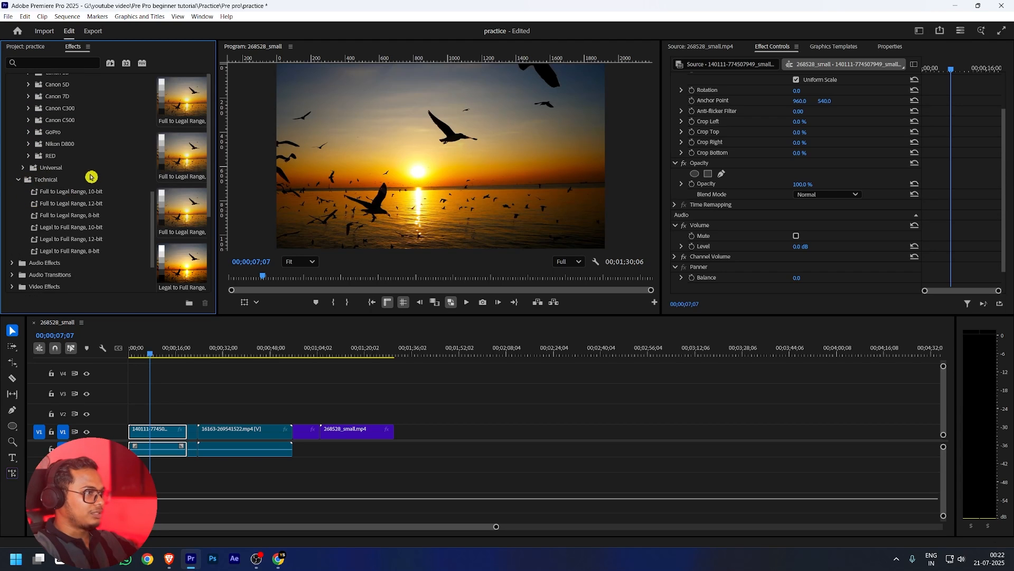
scroll(90, 177, "down", 2)
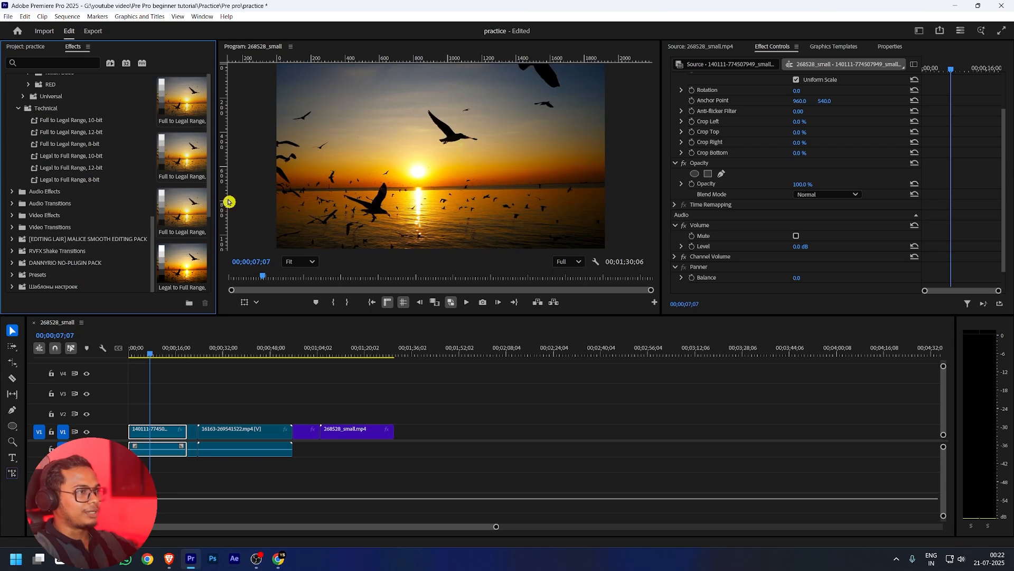
left_click_drag(216, 205, 411, 205)
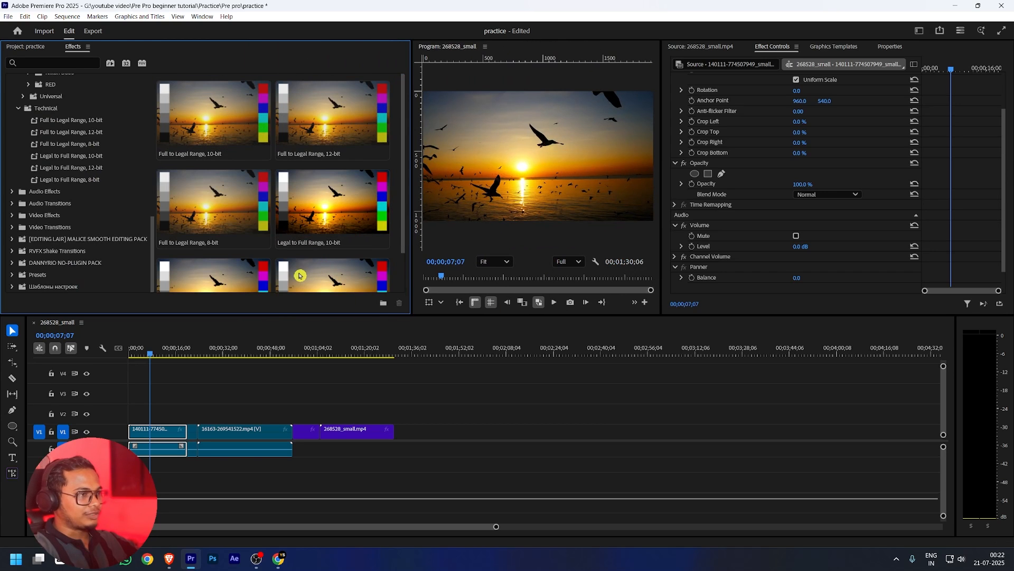
Enlarge the upper panels, collapse the Lumetri presets and look through the Adjust category of the video effects
left_click_drag(268, 316, 269, 422)
scroll(85, 187, "up", 8)
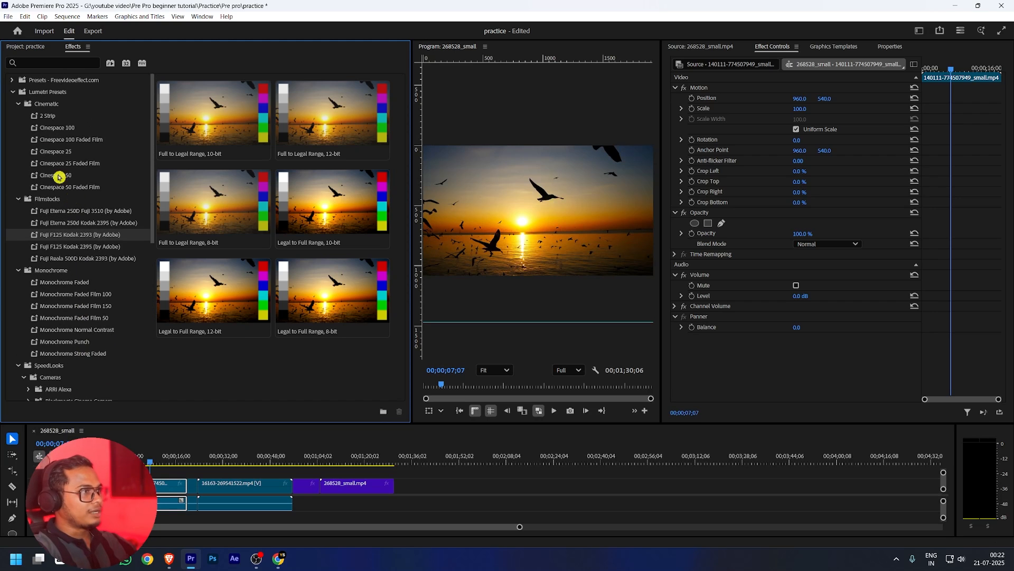
left_click(13, 91)
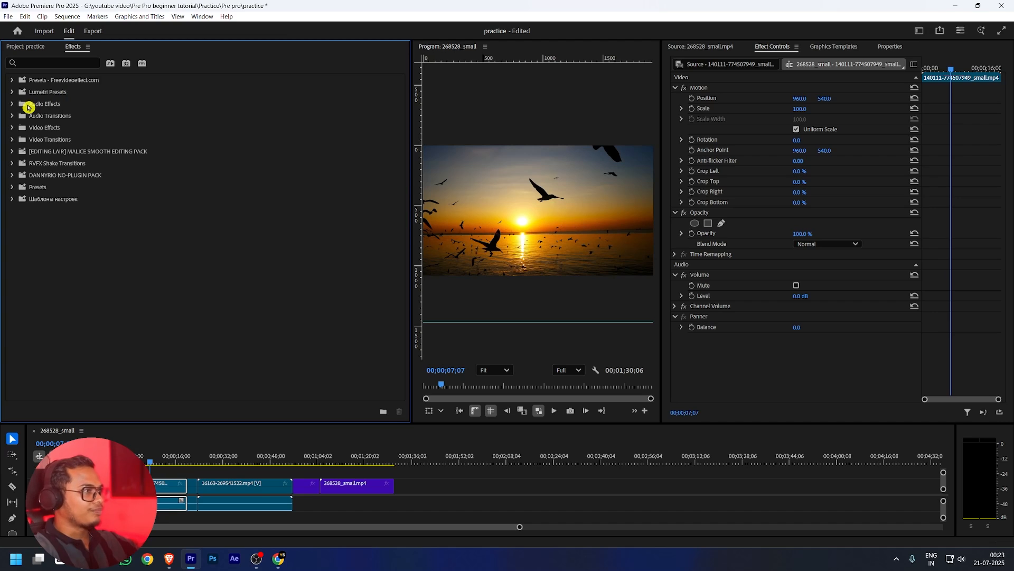
left_click(12, 128)
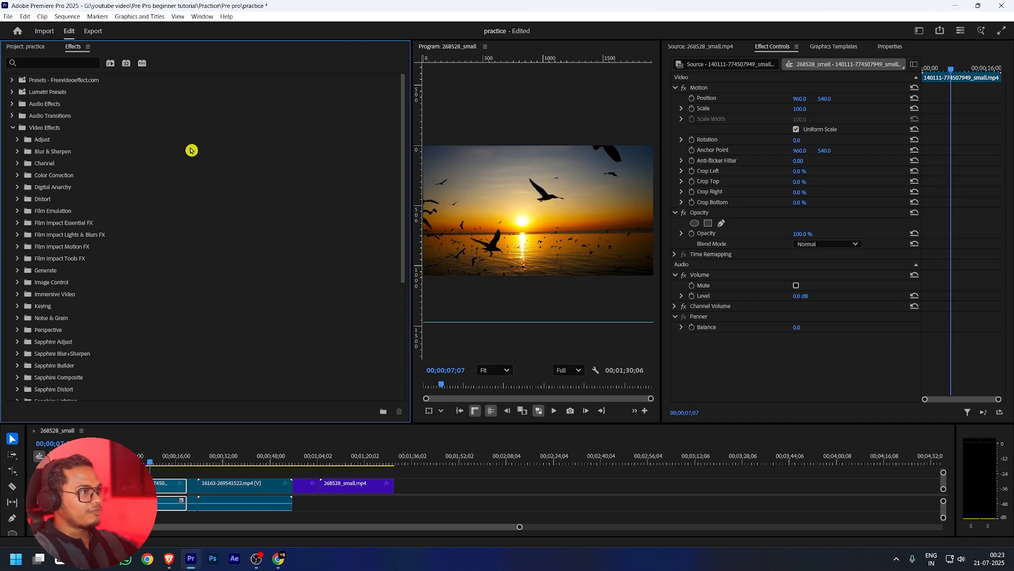
scroll(119, 149, "down", 1)
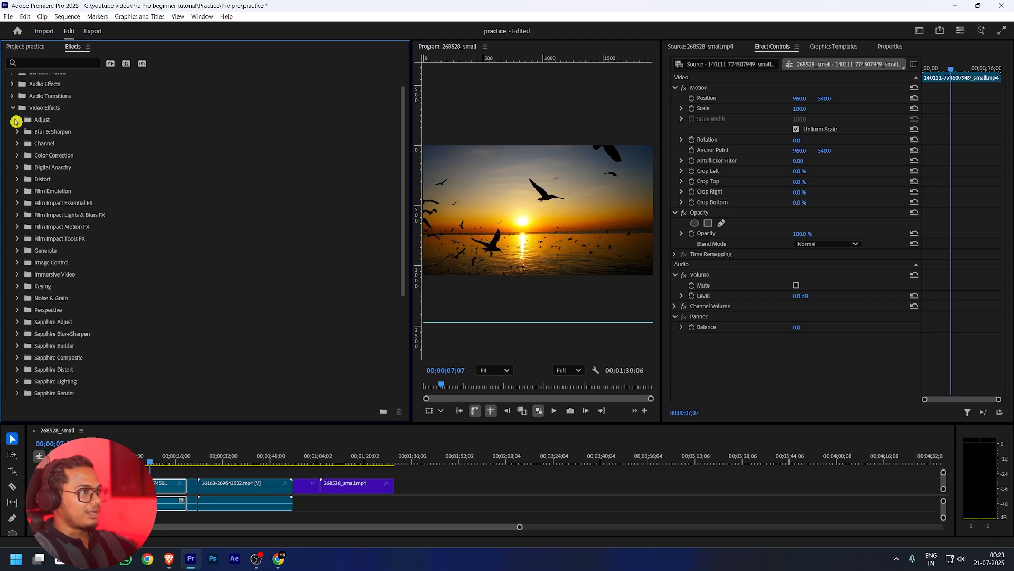
left_click(16, 121)
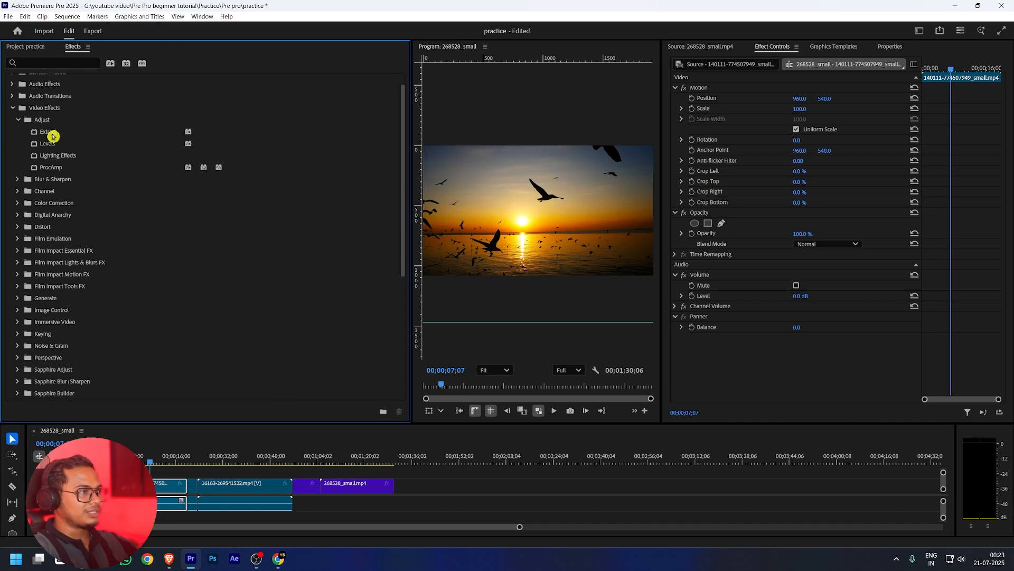
left_click(24, 120)
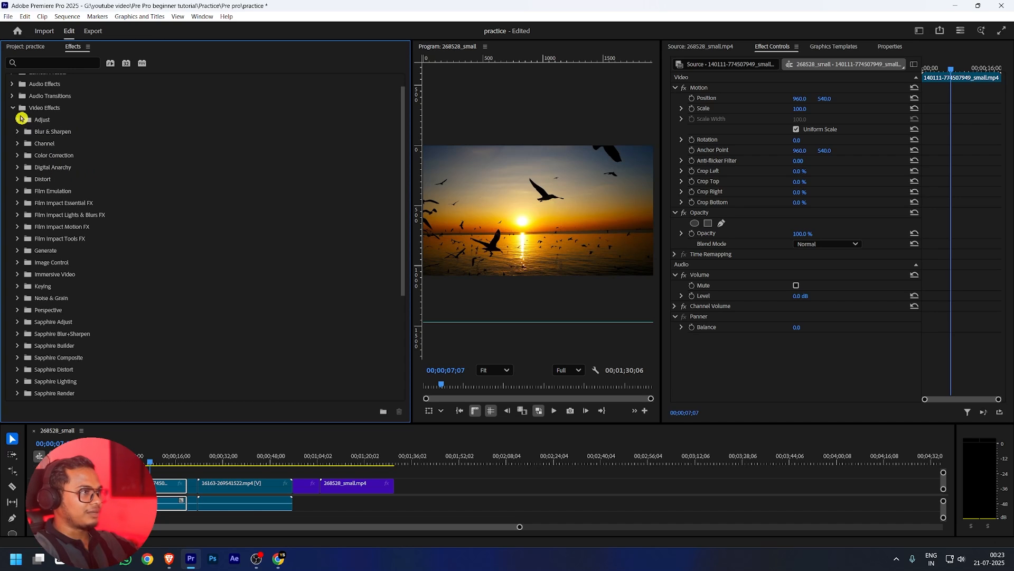
Apply Gaussian Blur from Blur & Sharpen to the first clip twice, enlarging the program preview between the two applications
left_click(17, 132)
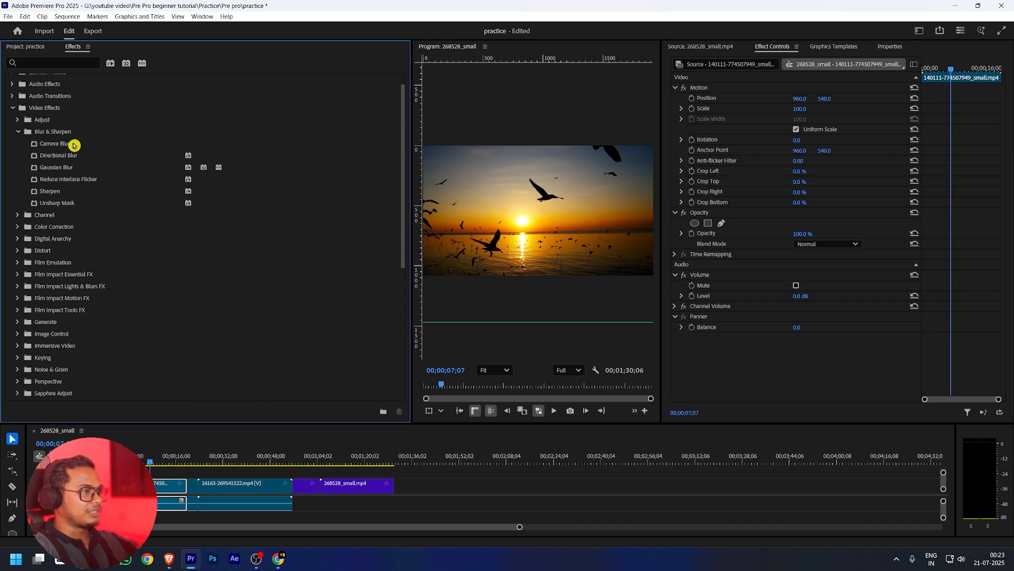
left_click(59, 169)
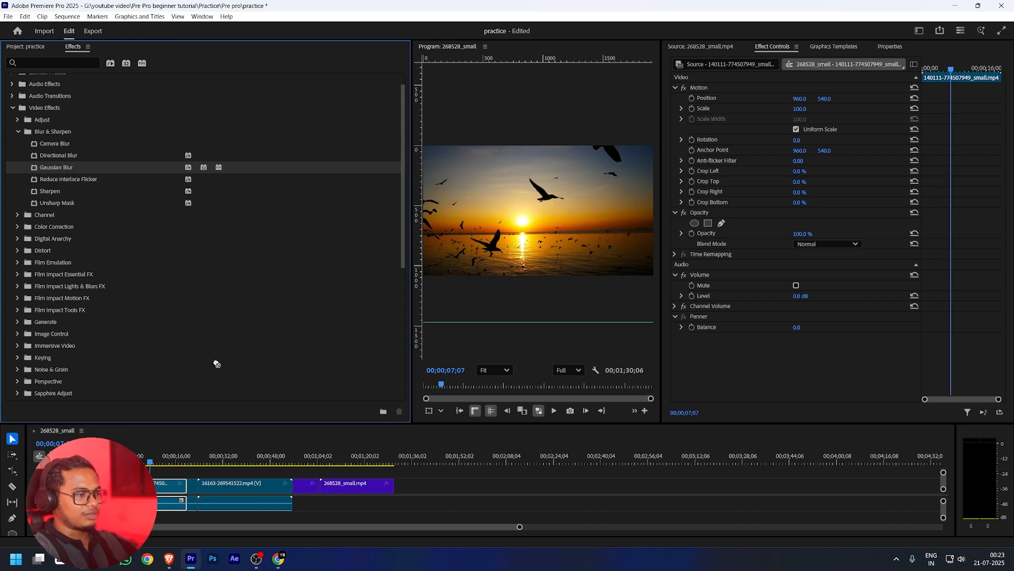
left_click_drag(59, 168, 154, 484)
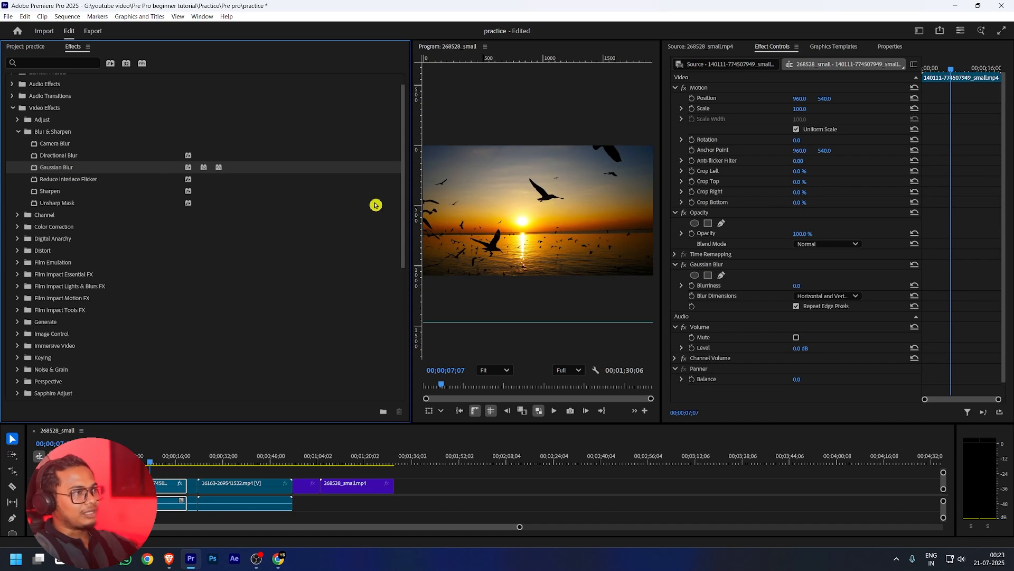
left_click_drag(411, 186, 193, 190)
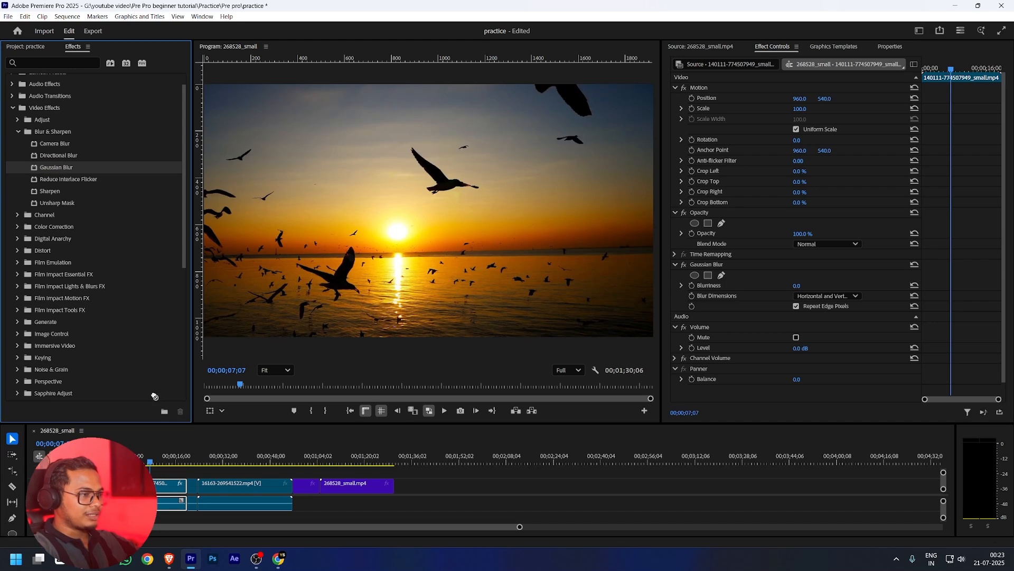
left_click_drag(154, 396, 155, 487)
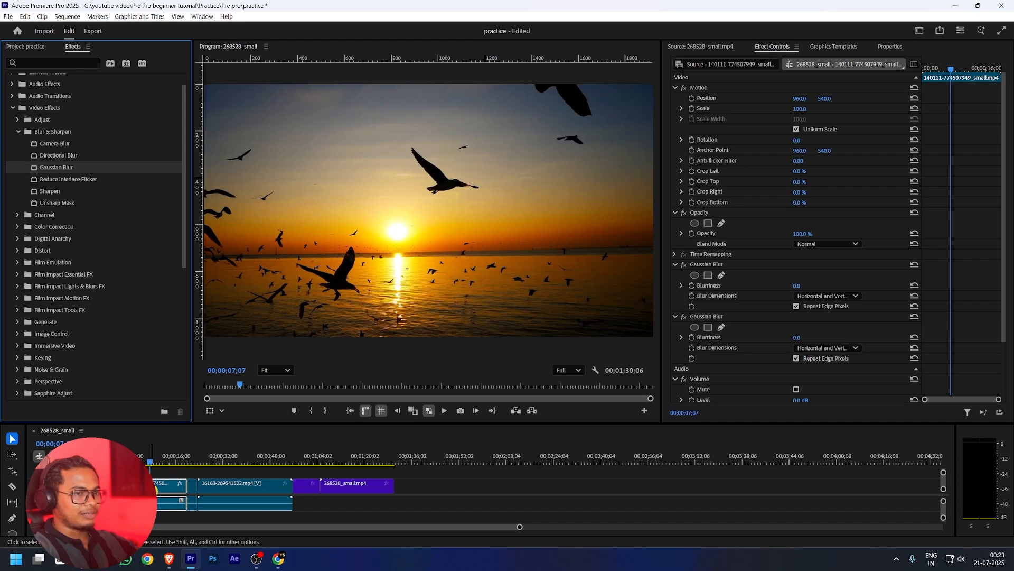
scroll(754, 306, "down", 2)
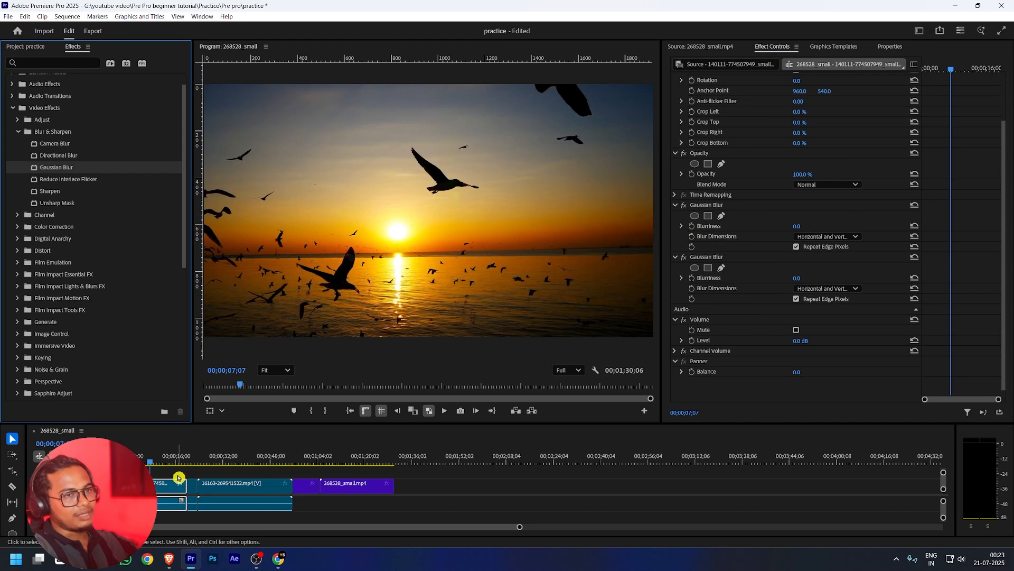
Compare the effect settings of the second and first clips, returning the playhead to 00;00;07;07
left_click(204, 462)
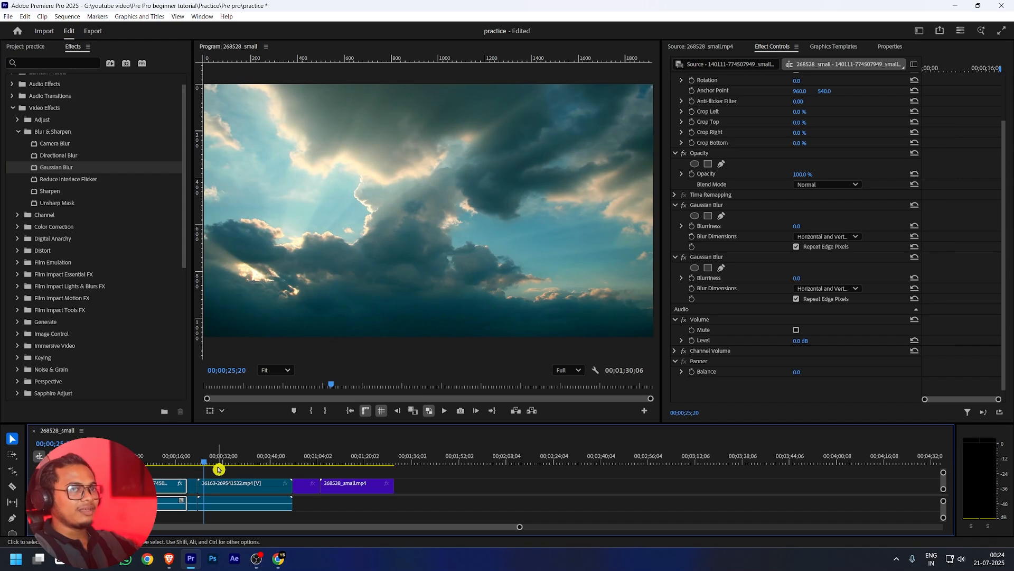
left_click(228, 484)
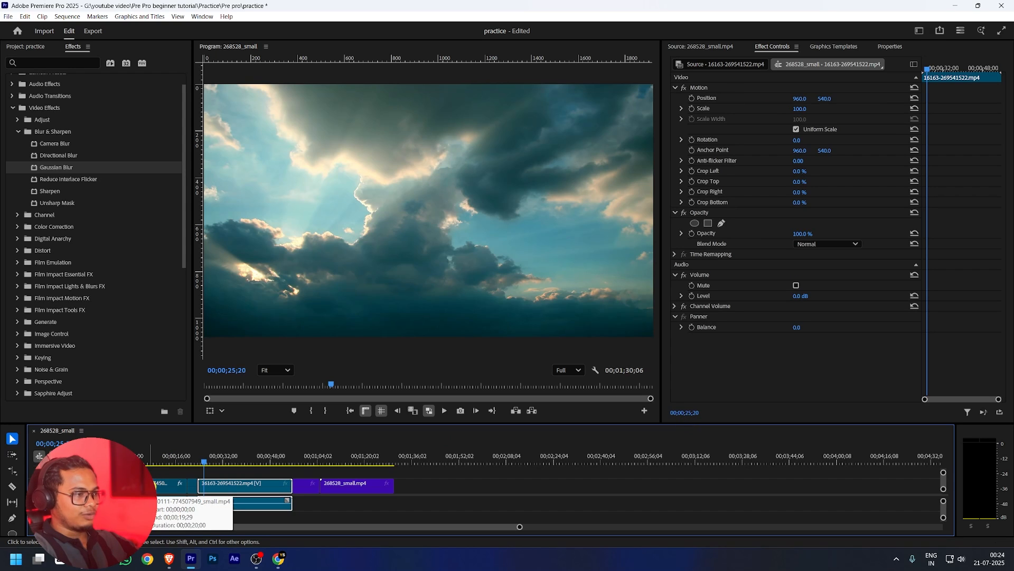
left_click(158, 502)
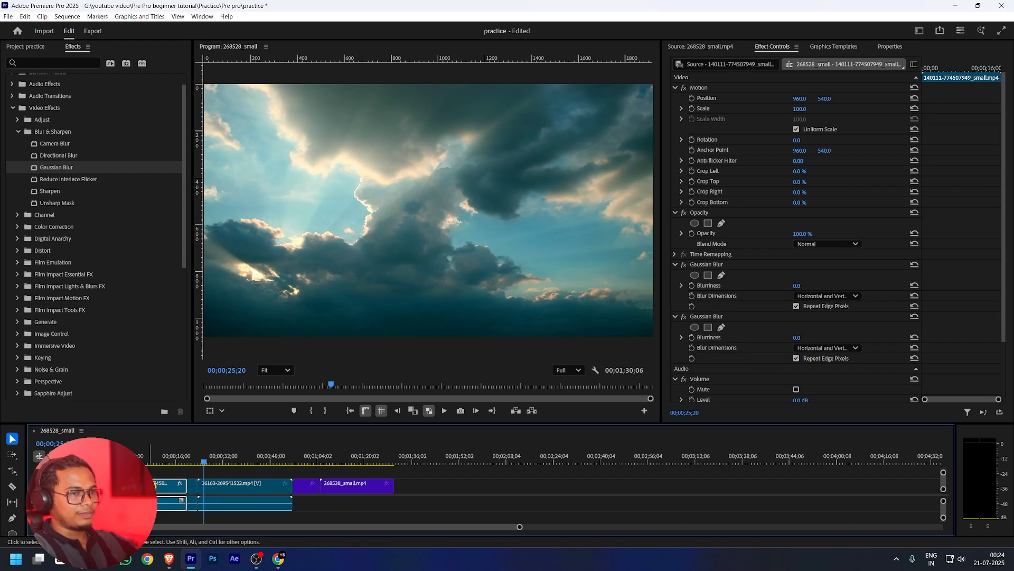
left_click_drag(143, 454, 151, 454)
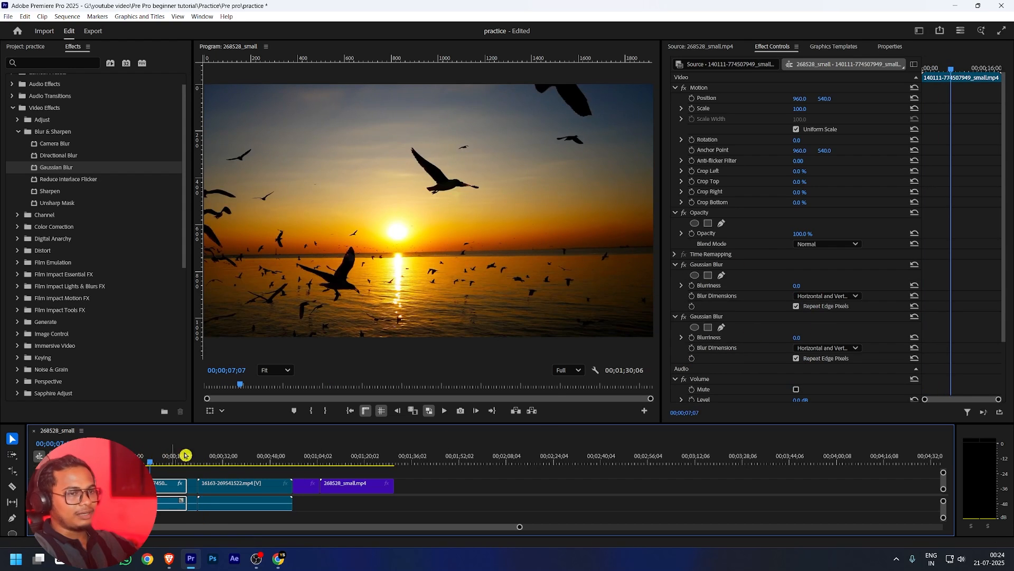
Set the first Gaussian Blur's blurriness to 42 and draw a closed five-point pen mask around the sun
left_click_drag(797, 285, 819, 285)
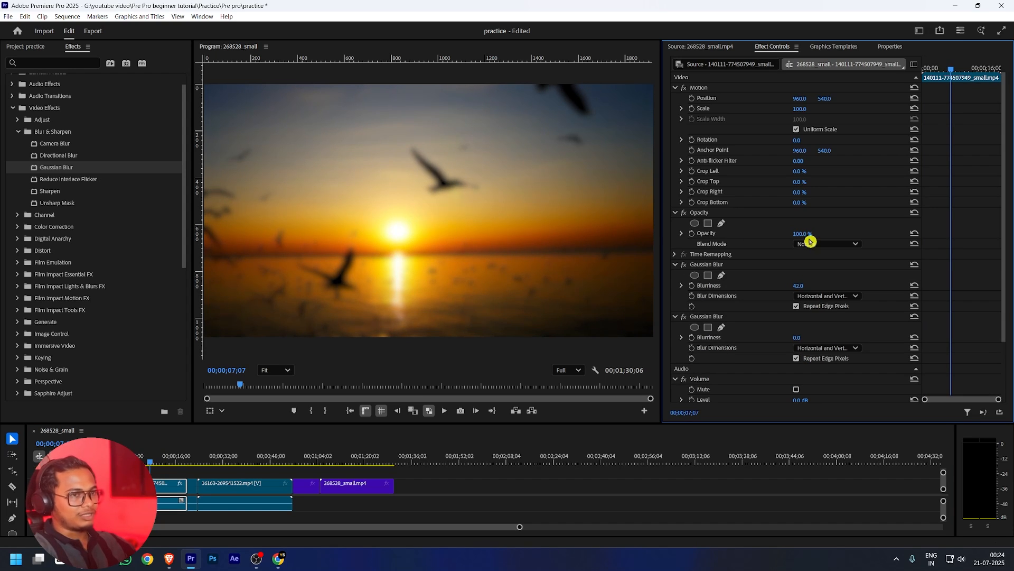
left_click(721, 277)
left_click(347, 173)
left_click(463, 162)
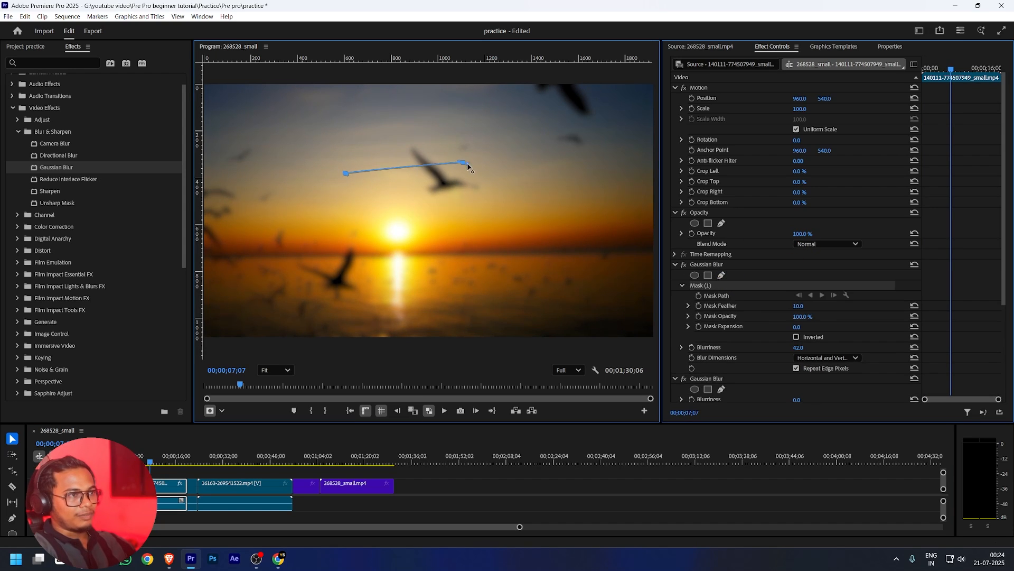
left_click_drag(496, 237, 492, 250)
left_click_drag(421, 277, 405, 282)
left_click_drag(315, 264, 313, 261)
left_click(344, 175)
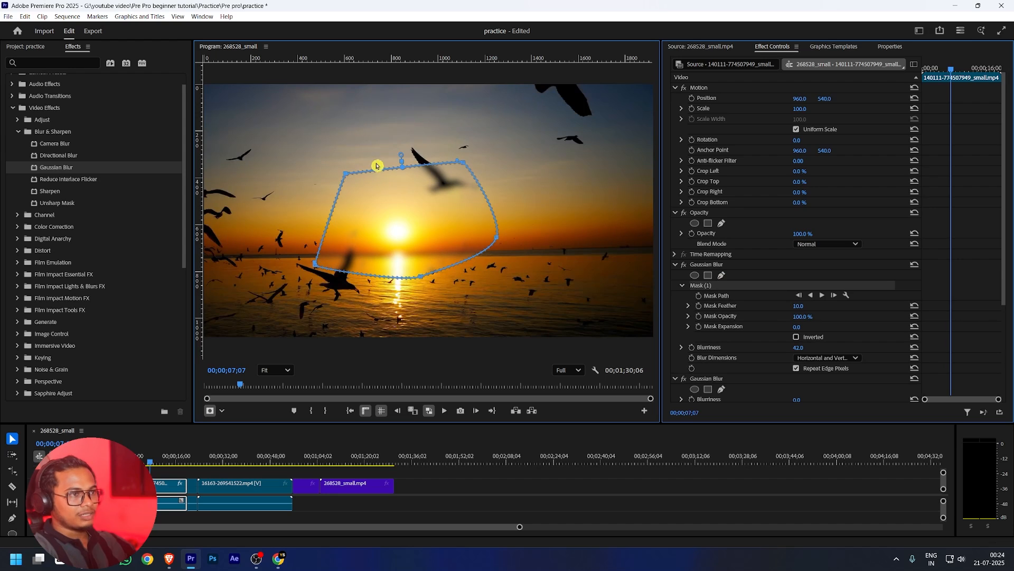
Invert the blur mask, set its feather to 218 and view the result without the mask outline
scroll(856, 312, "down", 1)
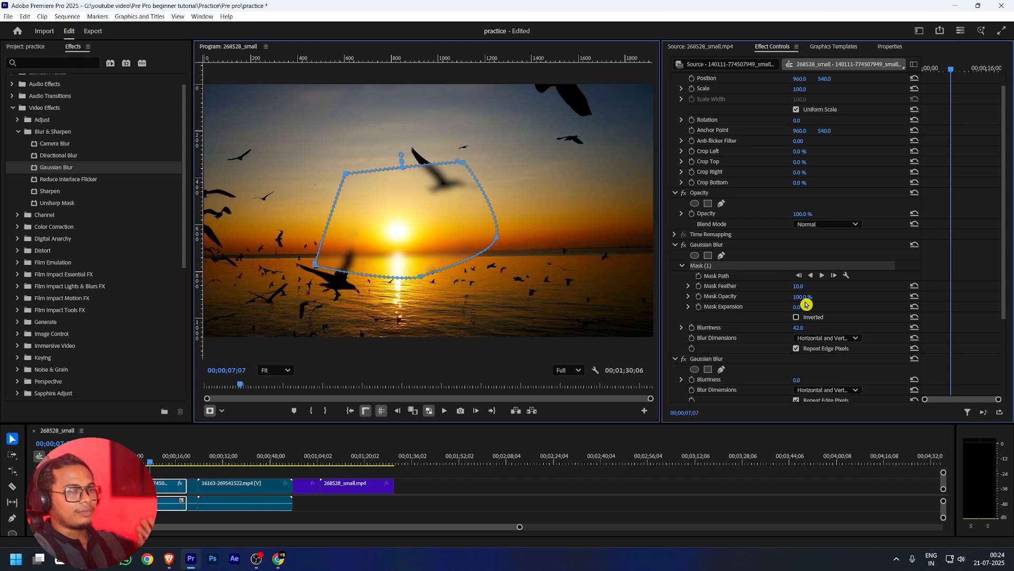
left_click(796, 317)
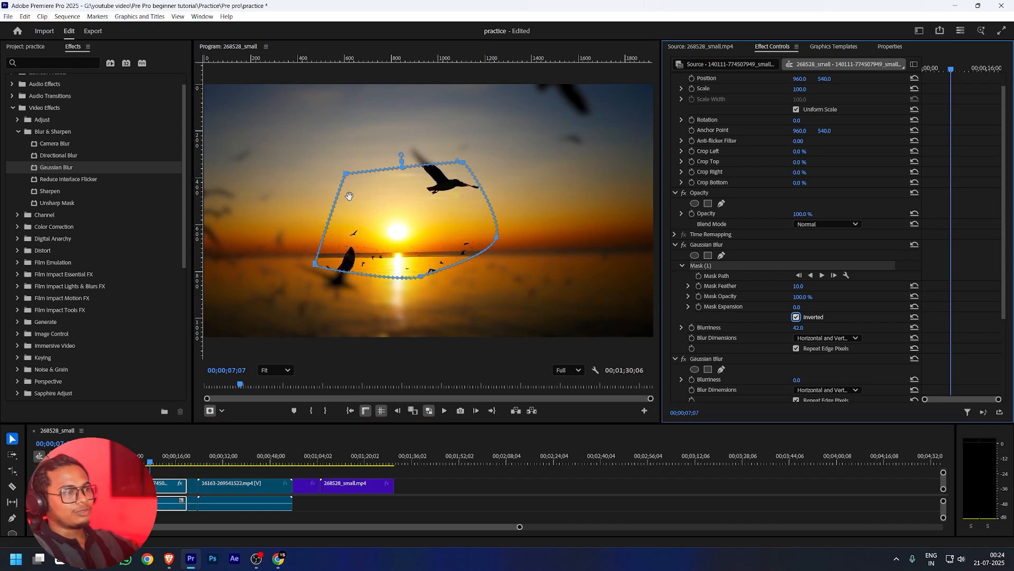
left_click_drag(798, 287, 855, 287)
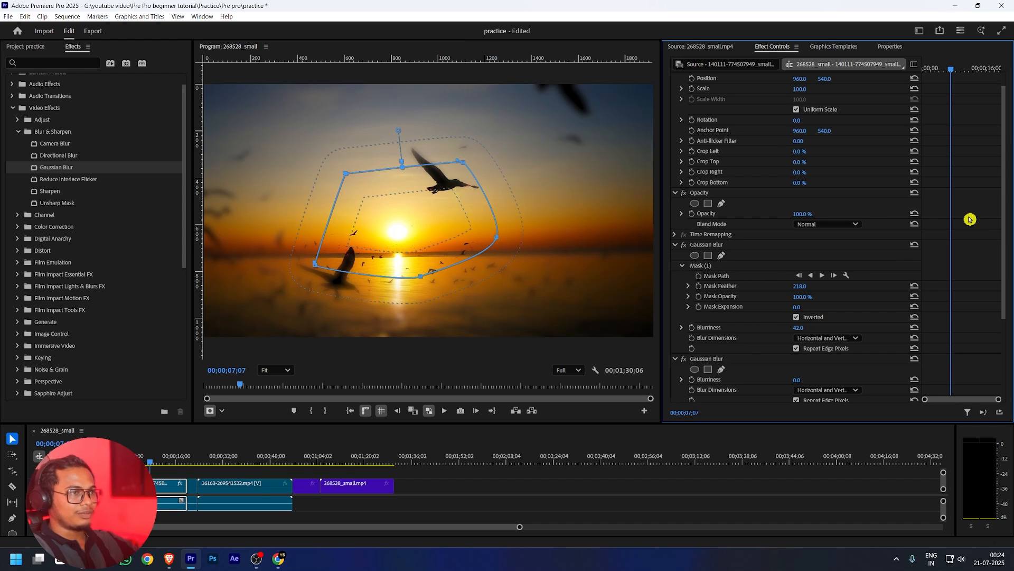
left_click(426, 502)
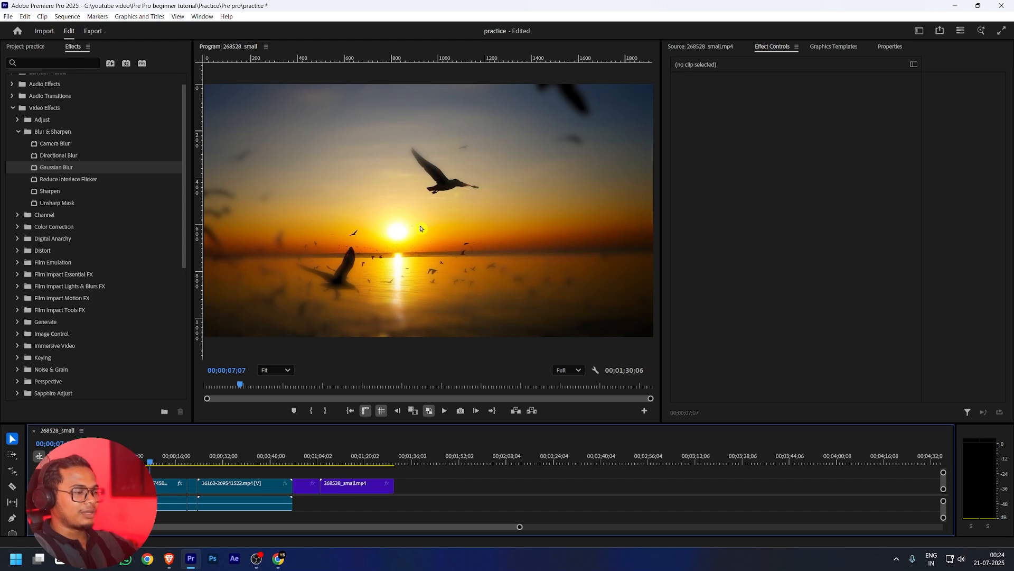
left_click(161, 483)
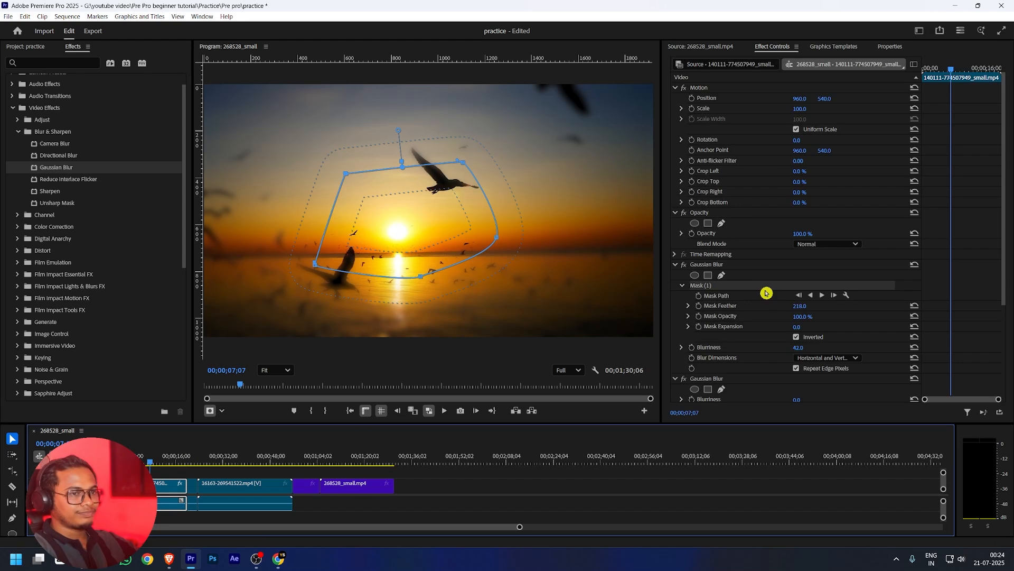
Delete both Gaussian Blur effects from the first clip
left_click(707, 235)
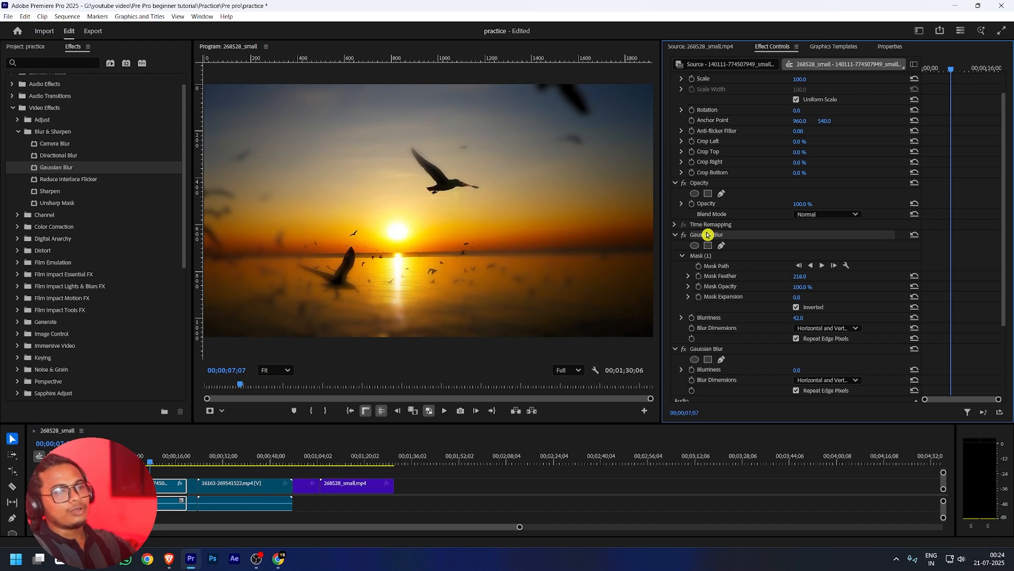
key("Delete")
key("Delete")
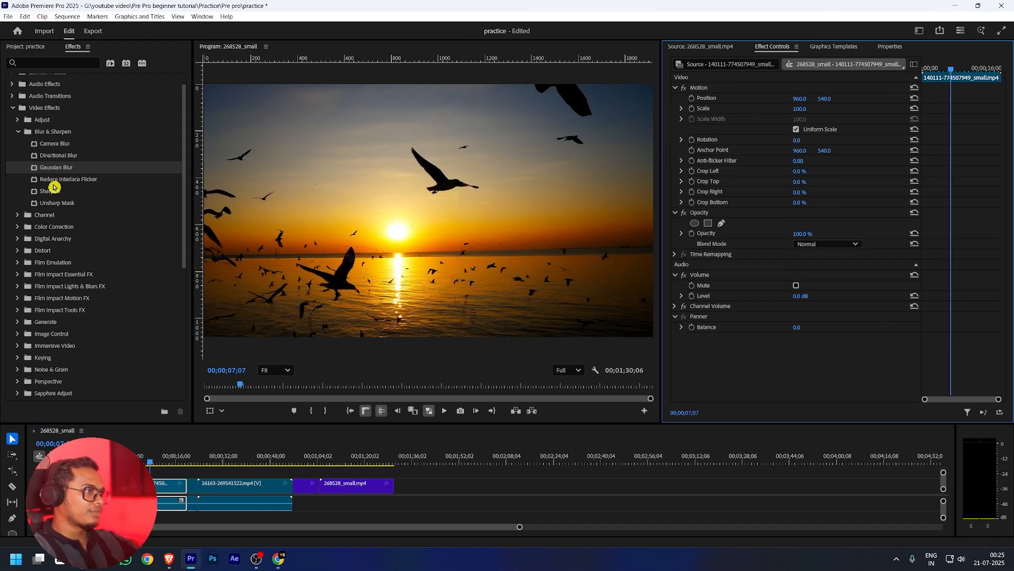
Apply the Invert effect from the Channel category to the first clip
left_click(19, 132)
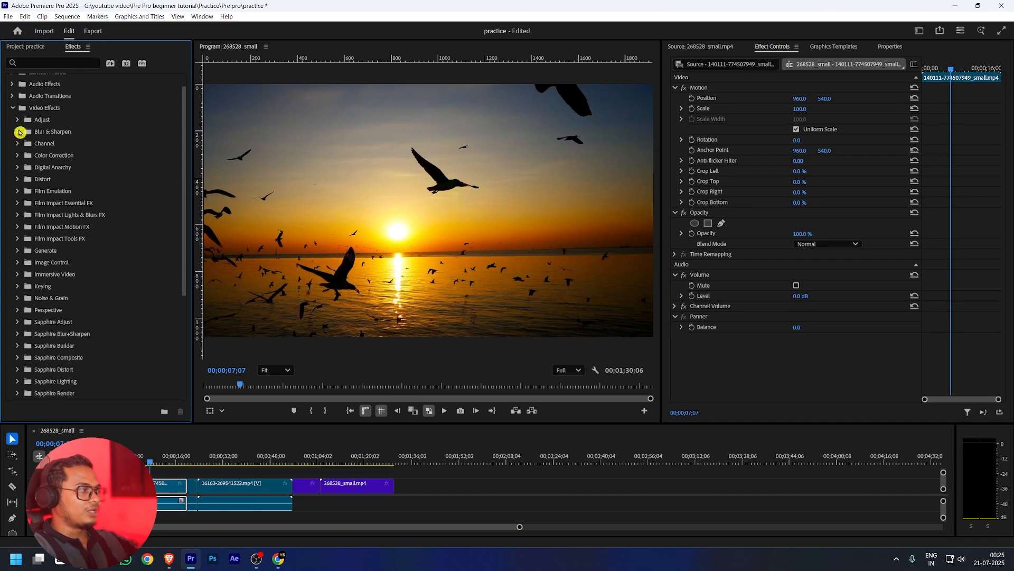
left_click(20, 144)
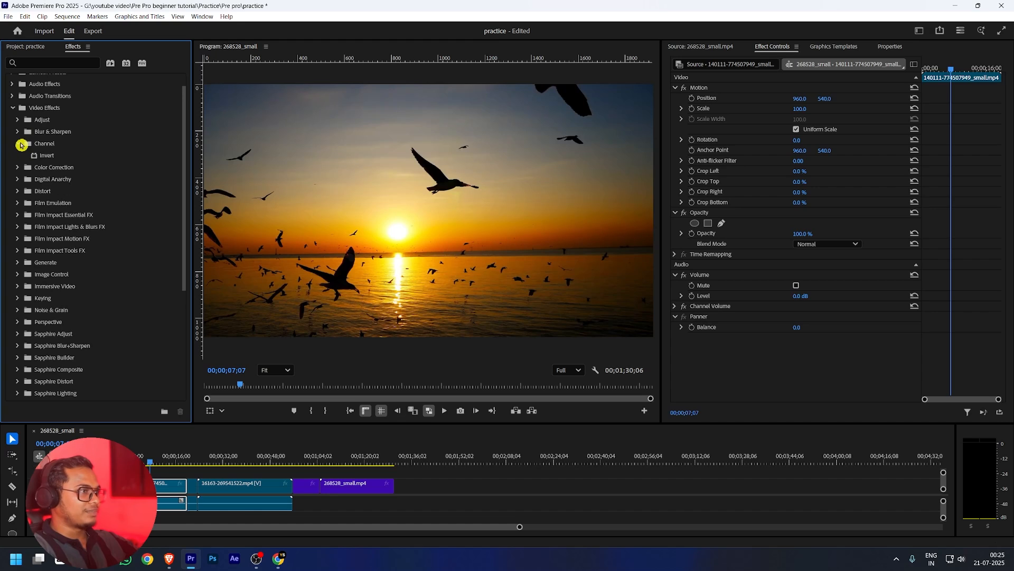
left_click(48, 154)
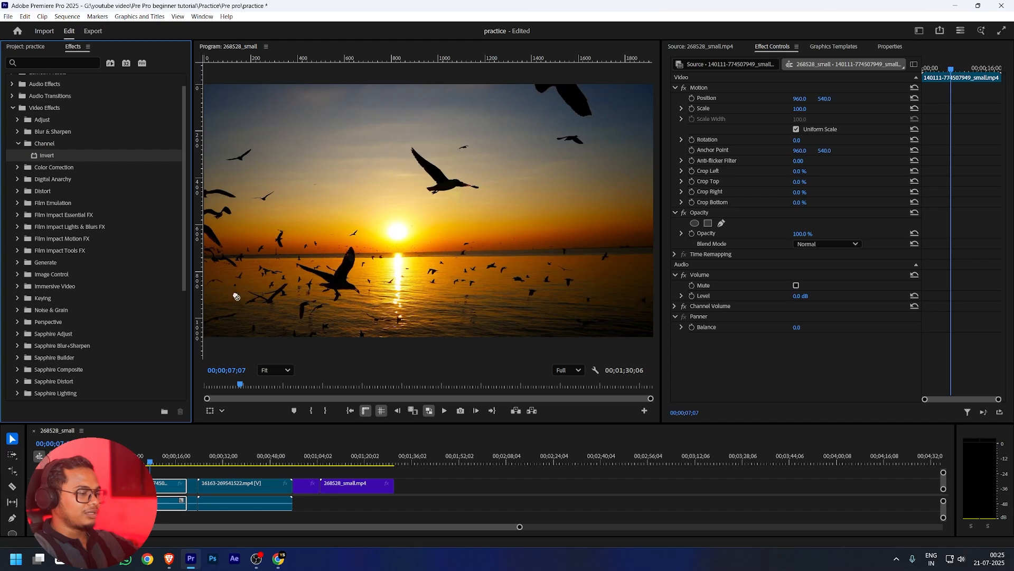
left_click_drag(236, 296, 164, 487)
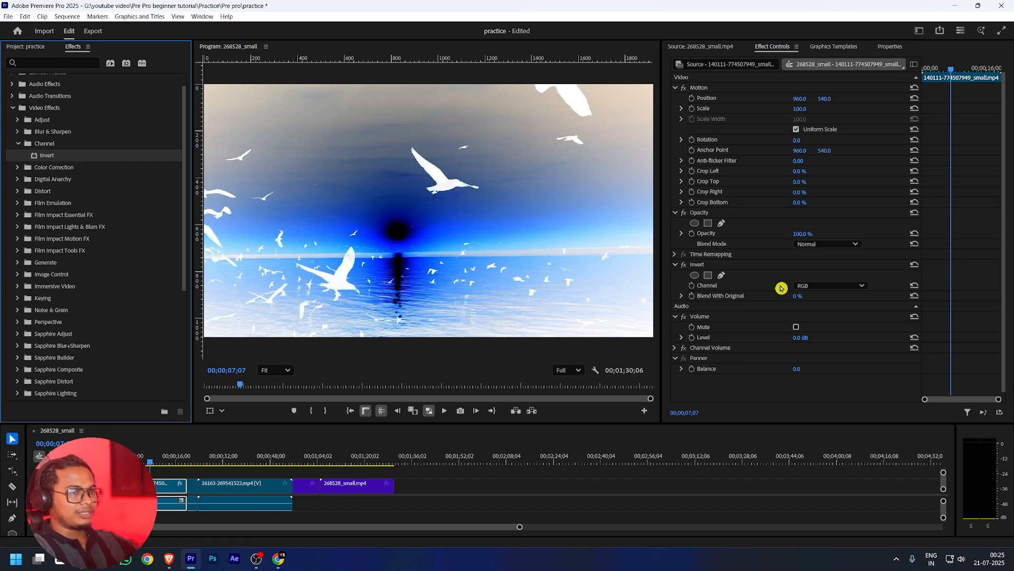
Set Invert's Blend With Original to 100% and delete the effect from the first clip
left_click_drag(798, 296, 851, 296)
left_click(696, 265)
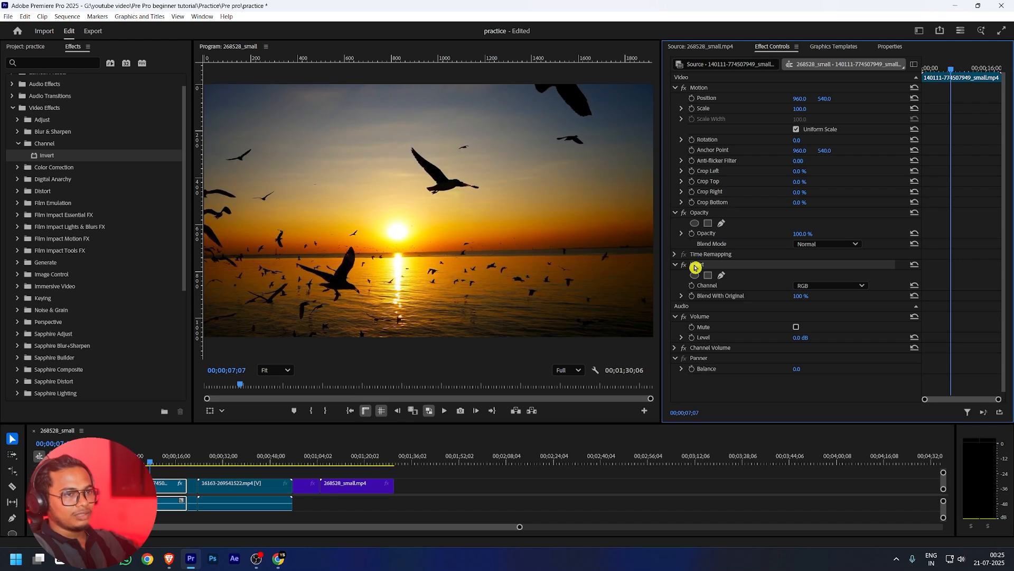
key("Delete")
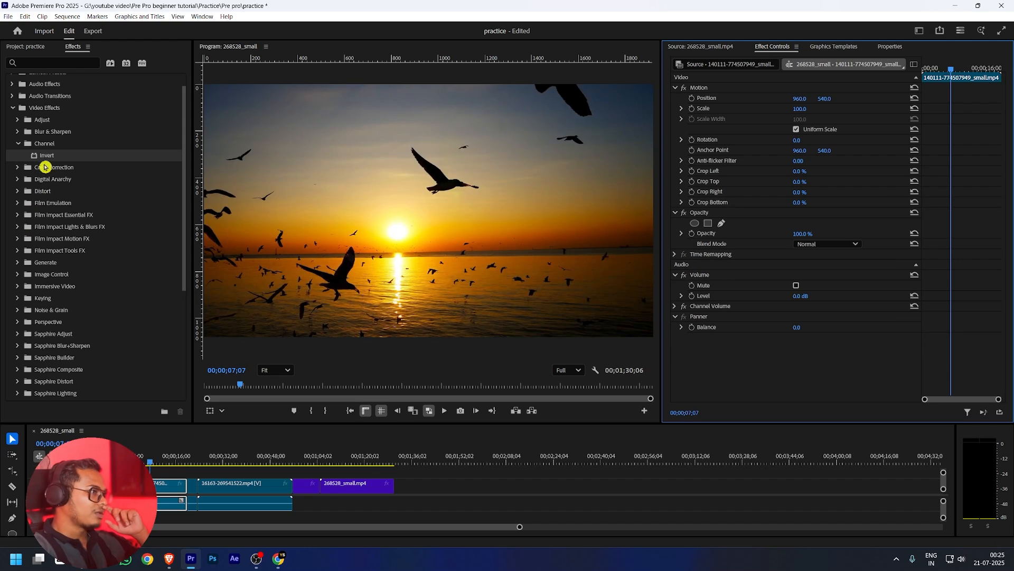
Look through the Color Correction effects and the remaining video effect categories
left_click(21, 143)
left_click(20, 155)
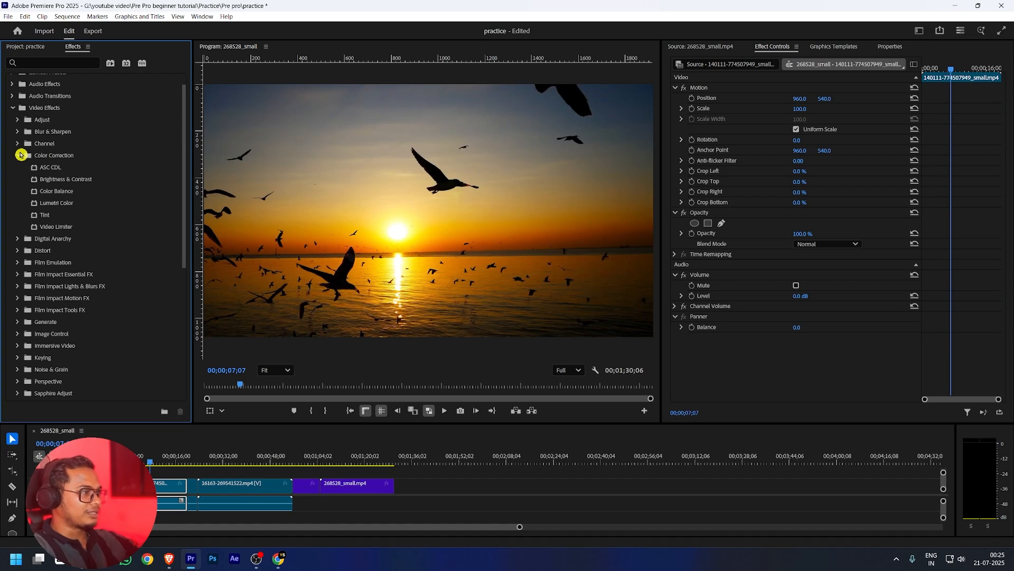
left_click(21, 155)
scroll(22, 205, "down", 2)
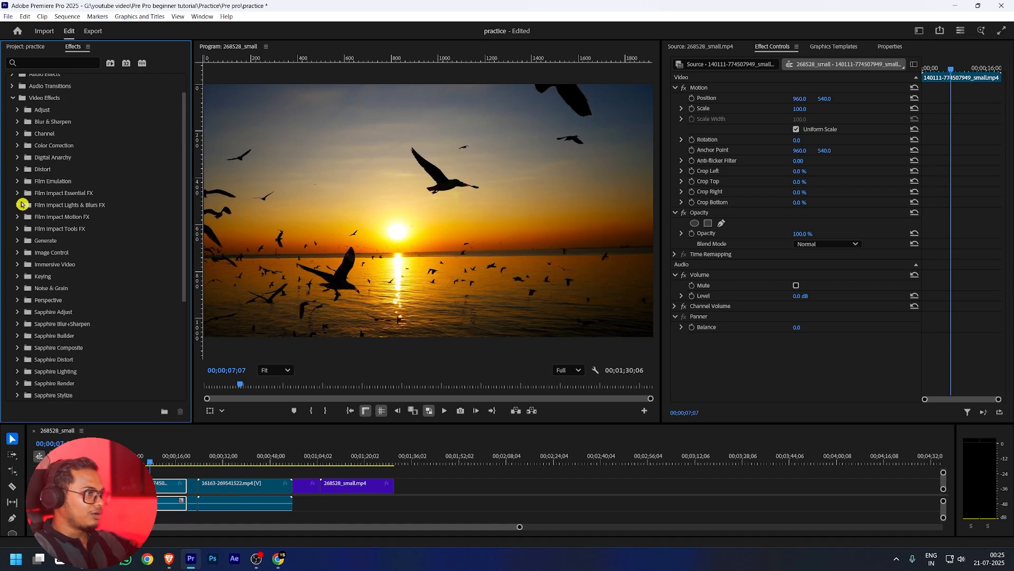
scroll(22, 204, "down", 3)
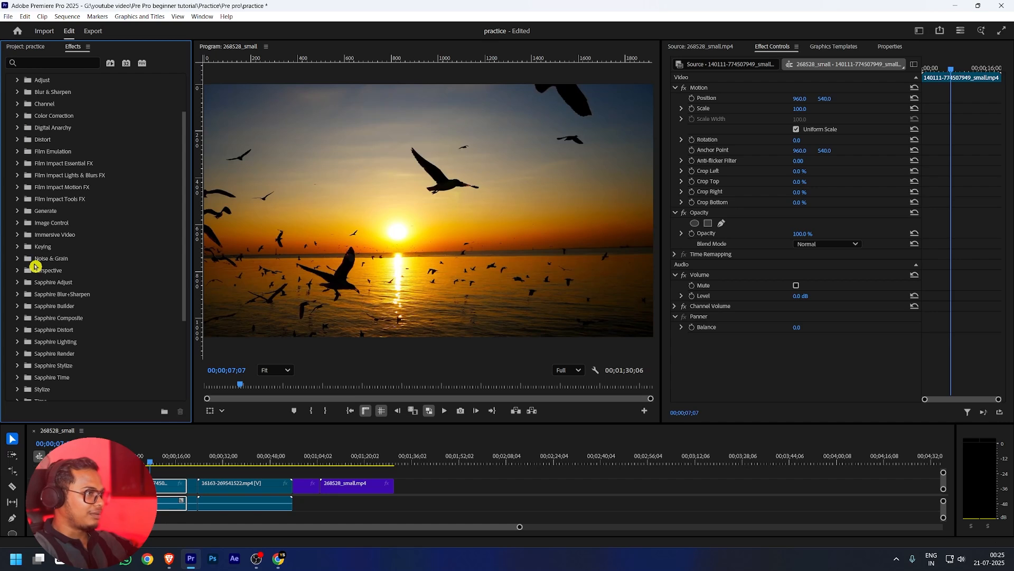
Skim the rest of the video effect categories, collapse Video Effects, and open the Dissolve category under Video Transitions
scroll(32, 243, "down", 6)
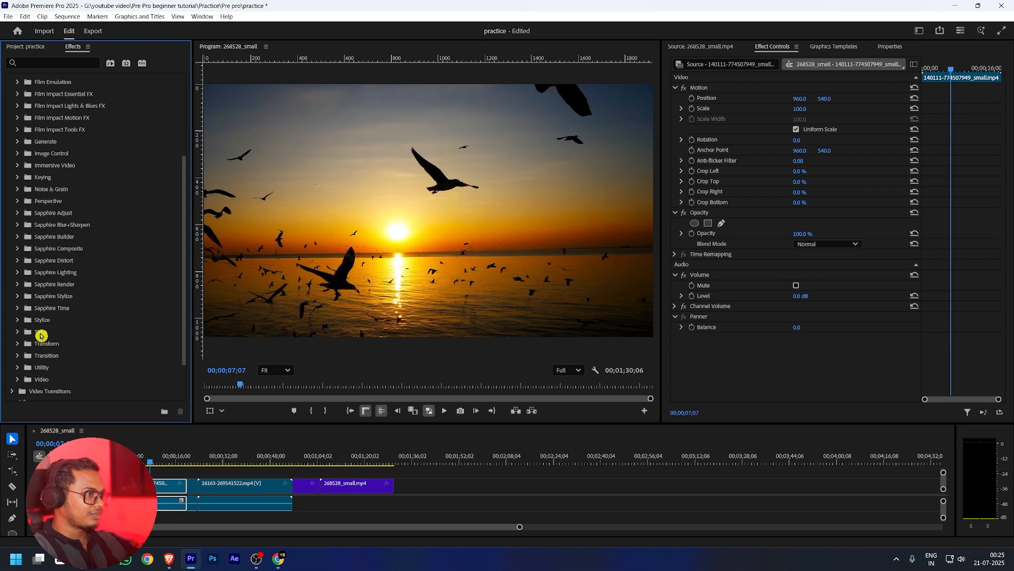
scroll(40, 336, "down", 2)
scroll(42, 330, "up", 12)
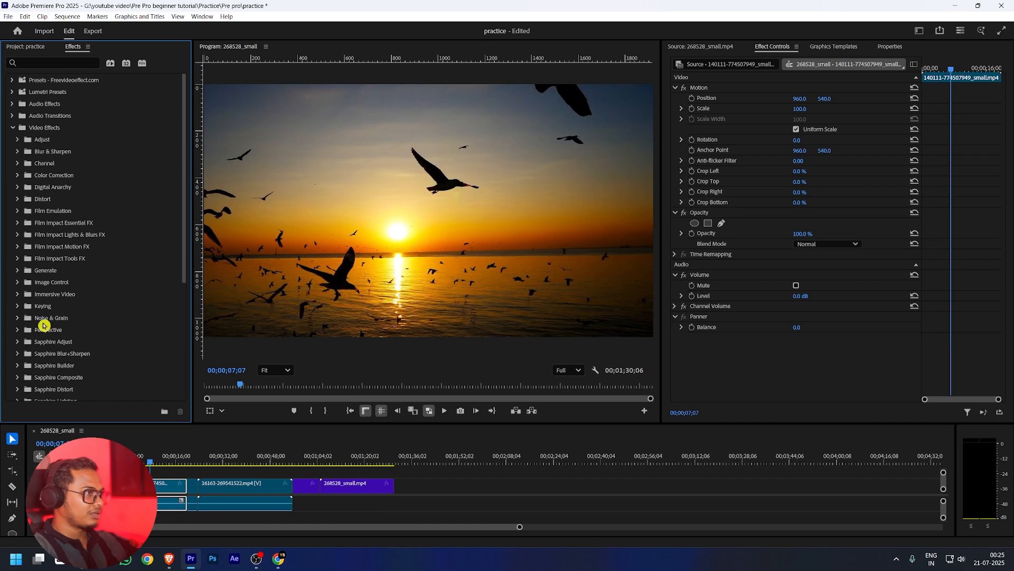
left_click(14, 128)
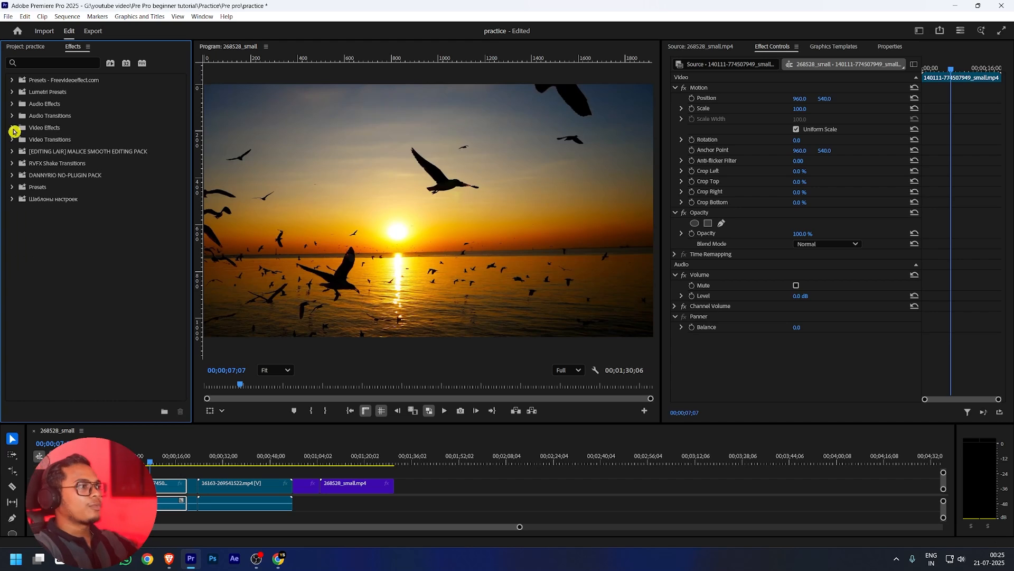
left_click(14, 140)
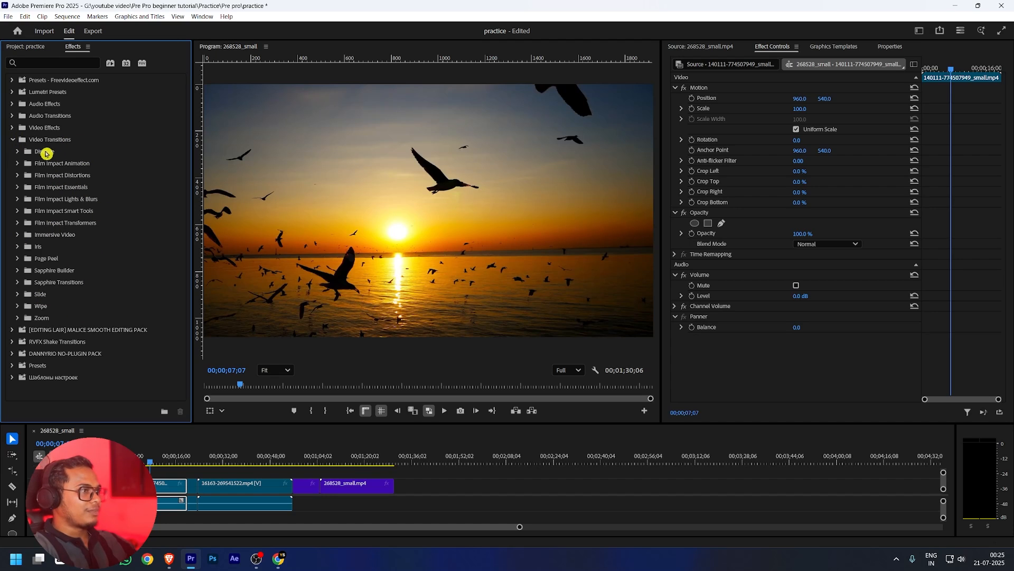
left_click(17, 151)
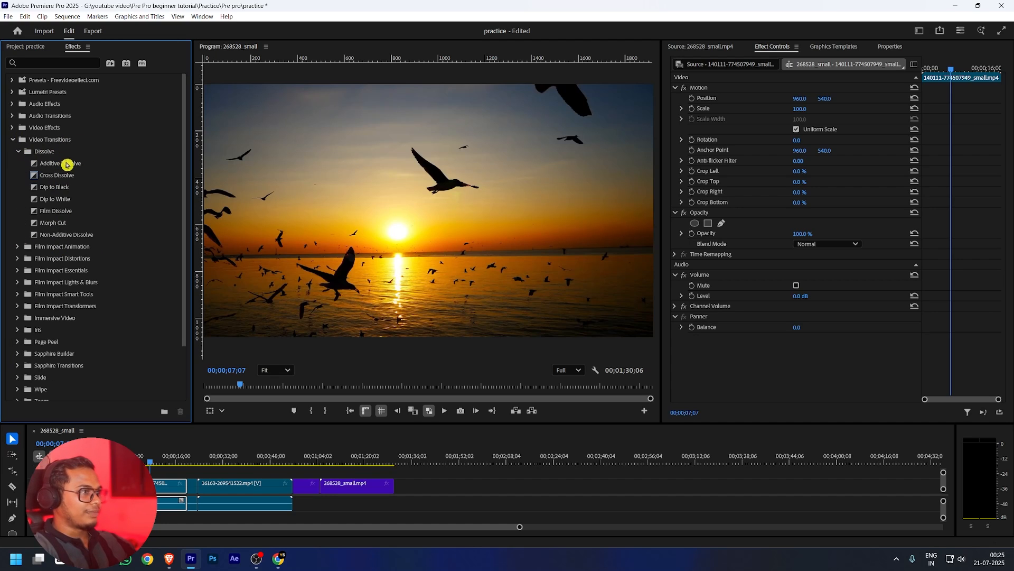
Try Cross Dissolve at the cut between the first and second clips on V1 and delete it
left_click_drag(63, 175, 244, 292)
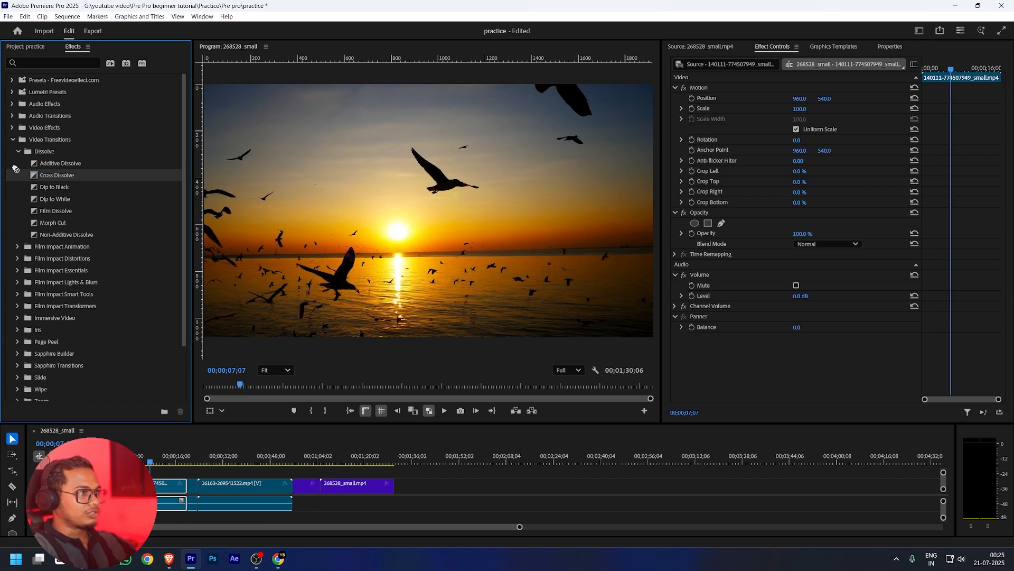
left_click_drag(15, 168, 58, 179)
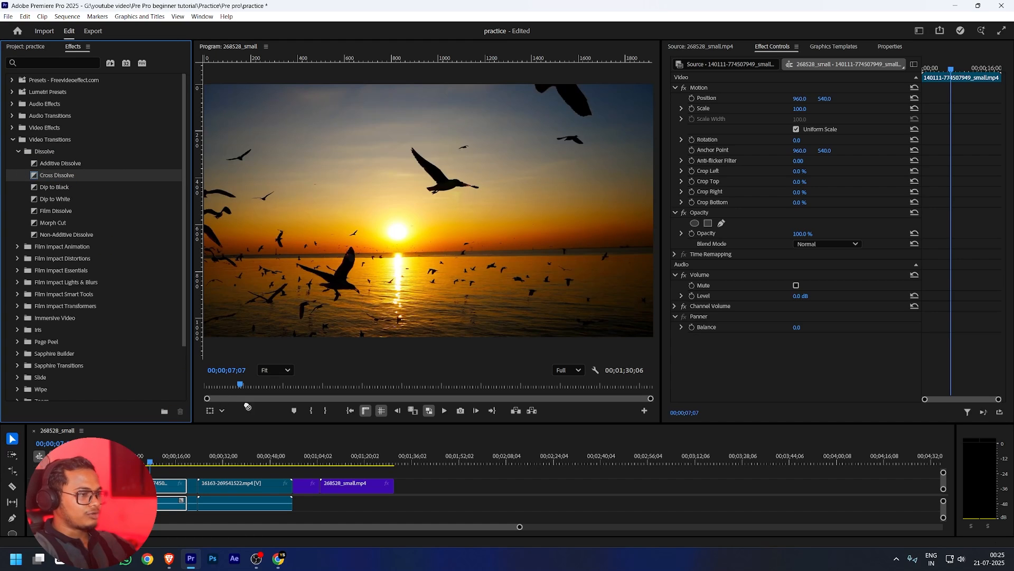
left_click_drag(247, 405, 194, 488)
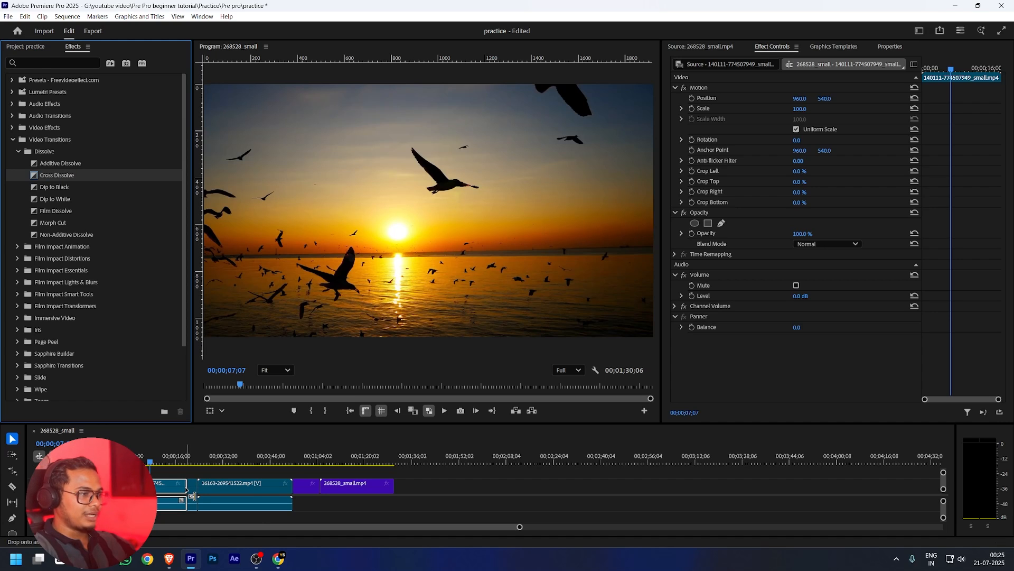
left_click_drag(186, 489, 187, 489)
key("equal")
key("equal")
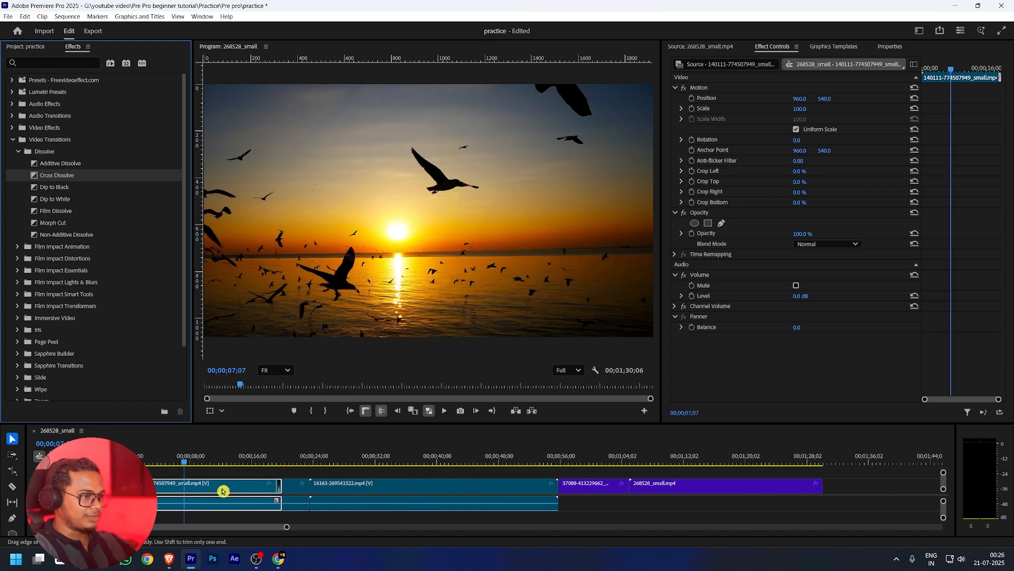
key("equal")
key("equal")
left_click(314, 485)
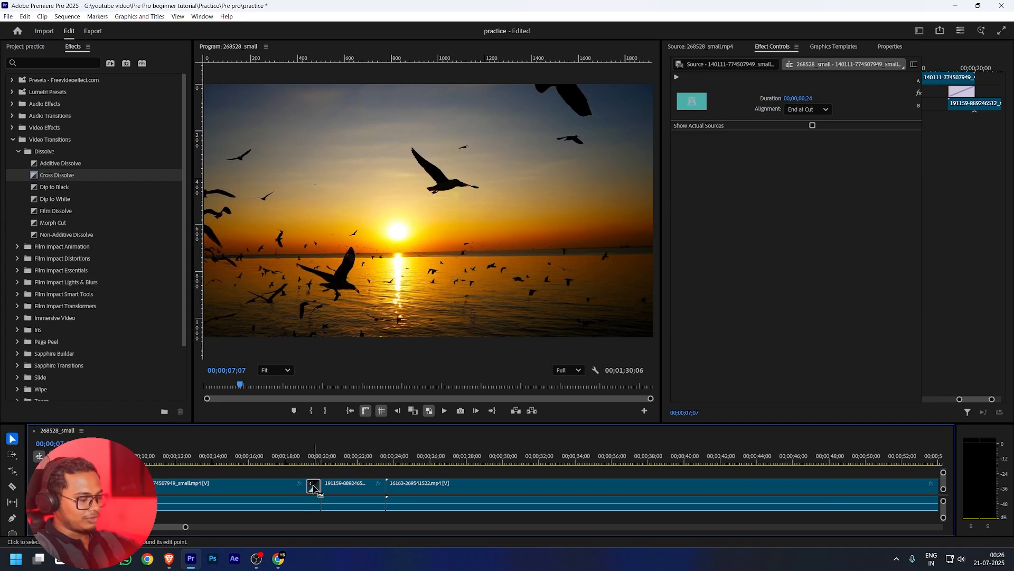
key("Delete")
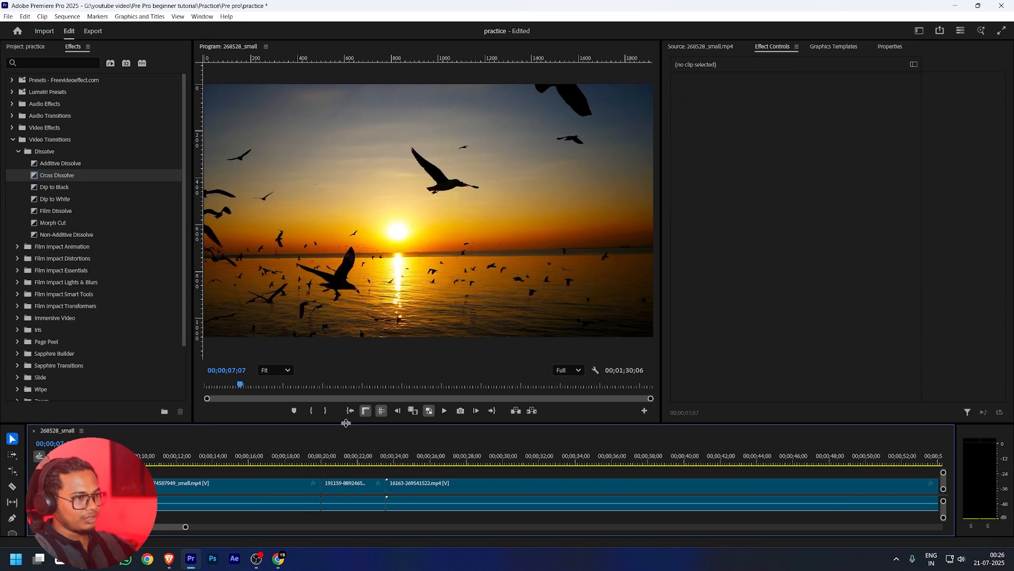
Enlarge the timeline area and apply Cross Dissolve to the cut between the first and second clips
left_click_drag(346, 422, 357, 325)
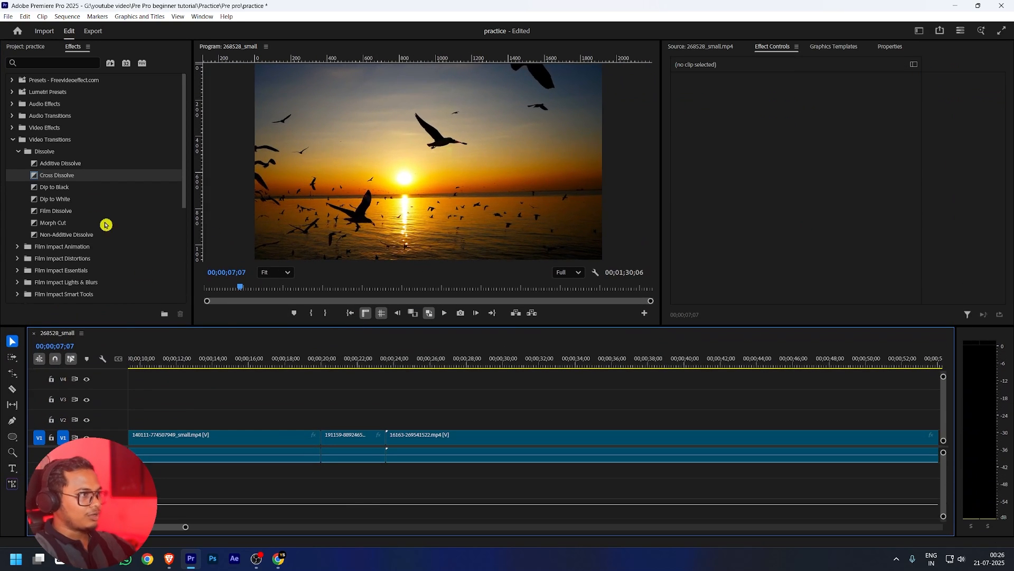
left_click(79, 171)
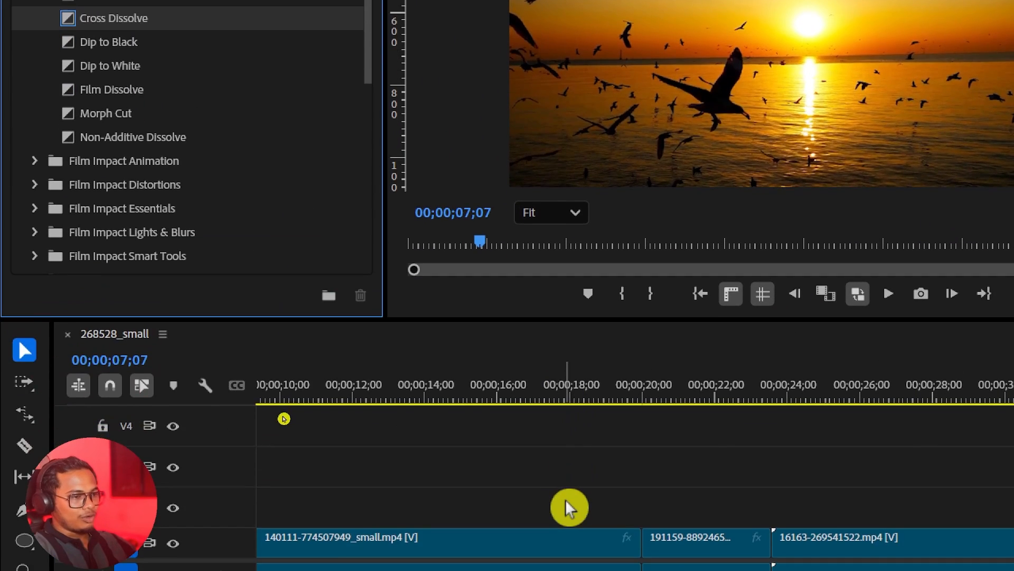
left_click_drag(565, 507, 647, 549)
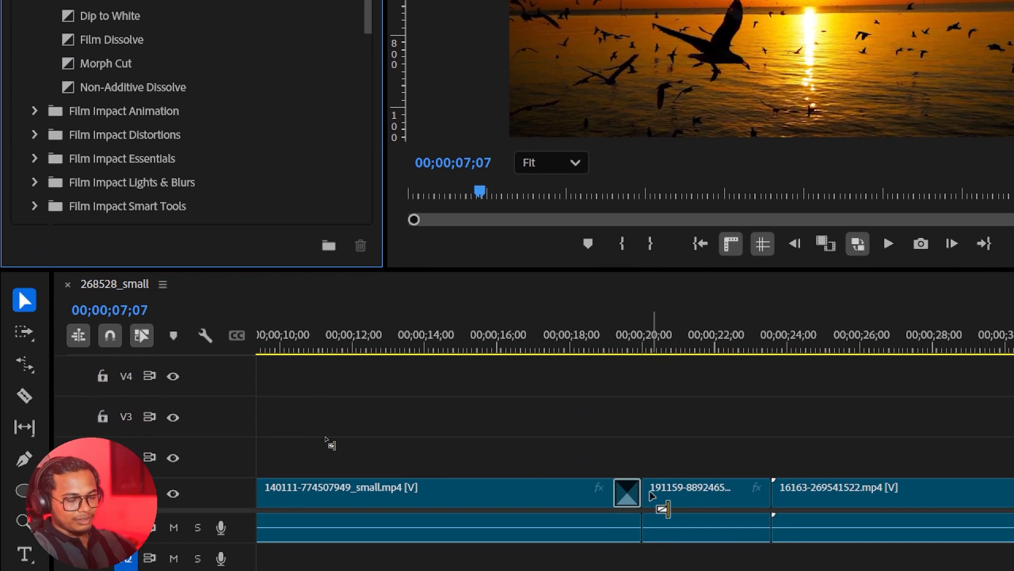
left_click_drag(651, 494, 657, 496)
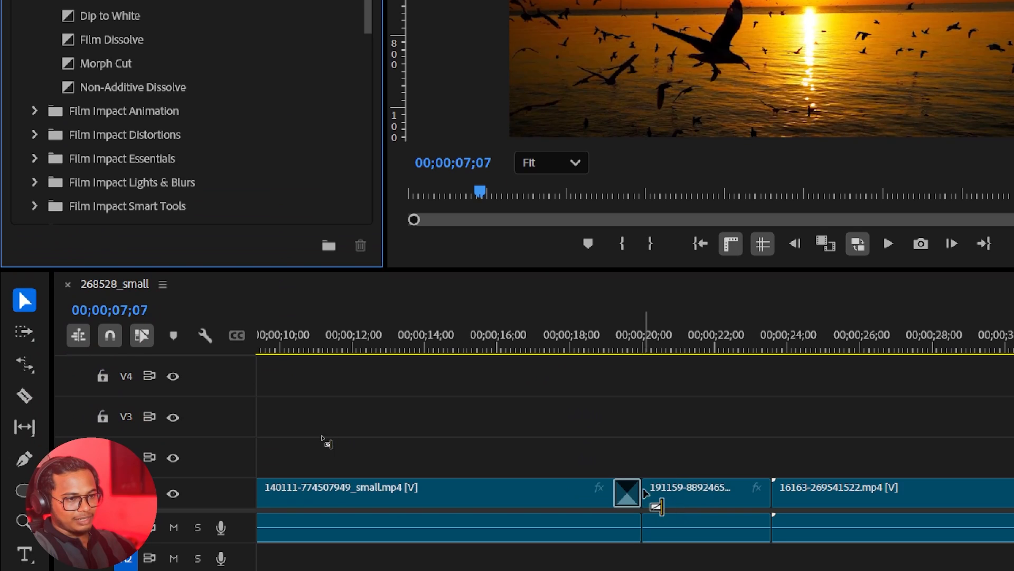
Set the Cross Dissolve's alignment to Center at Cut and play back the transition
left_click(629, 492)
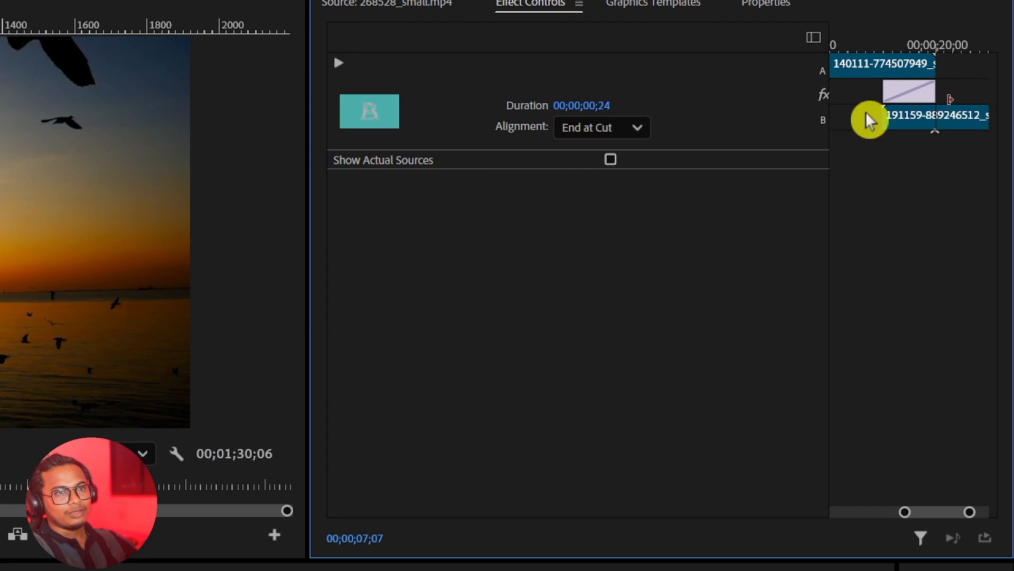
left_click(614, 132)
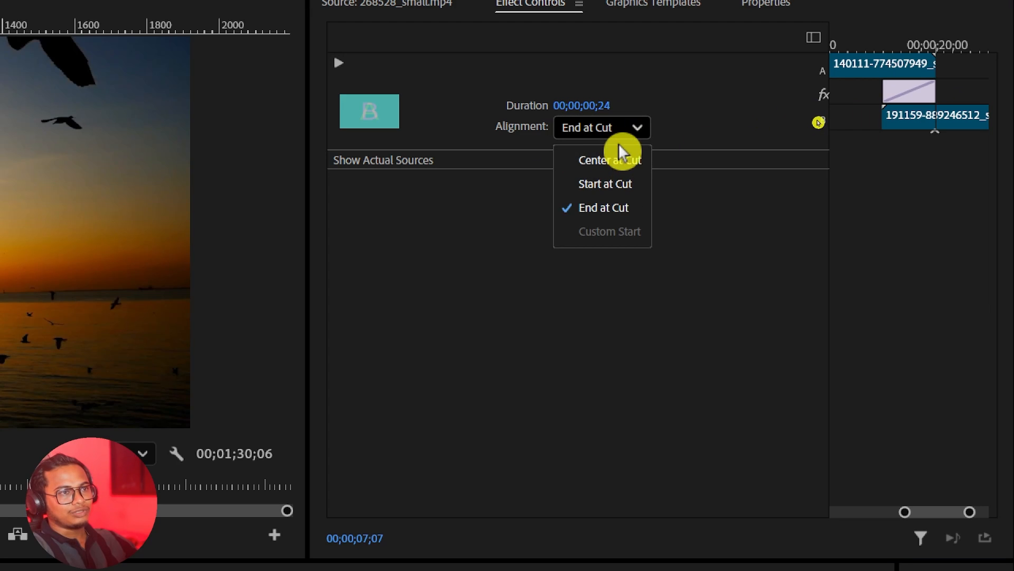
left_click(620, 160)
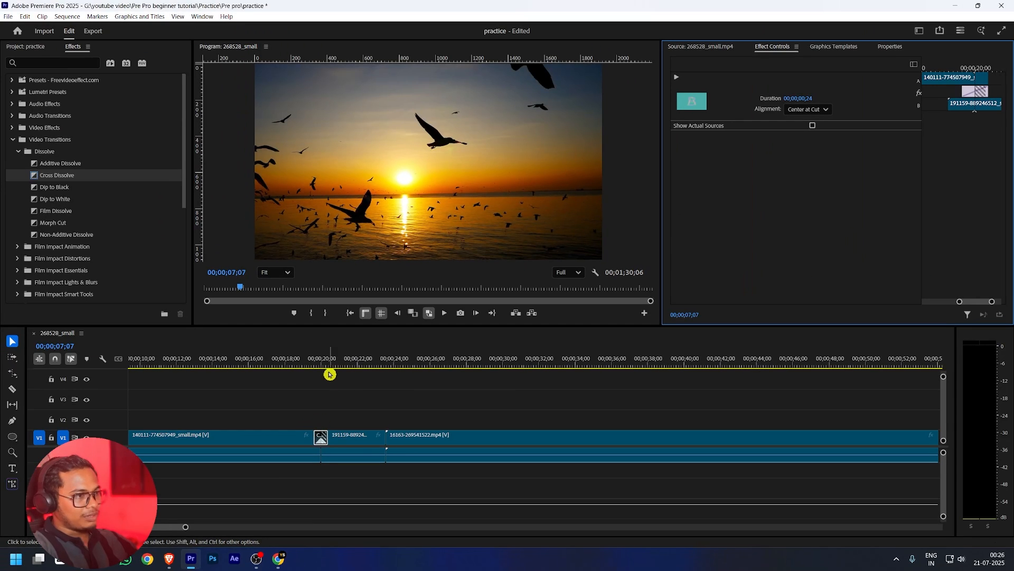
scroll(333, 390, "up", 3)
key("space")
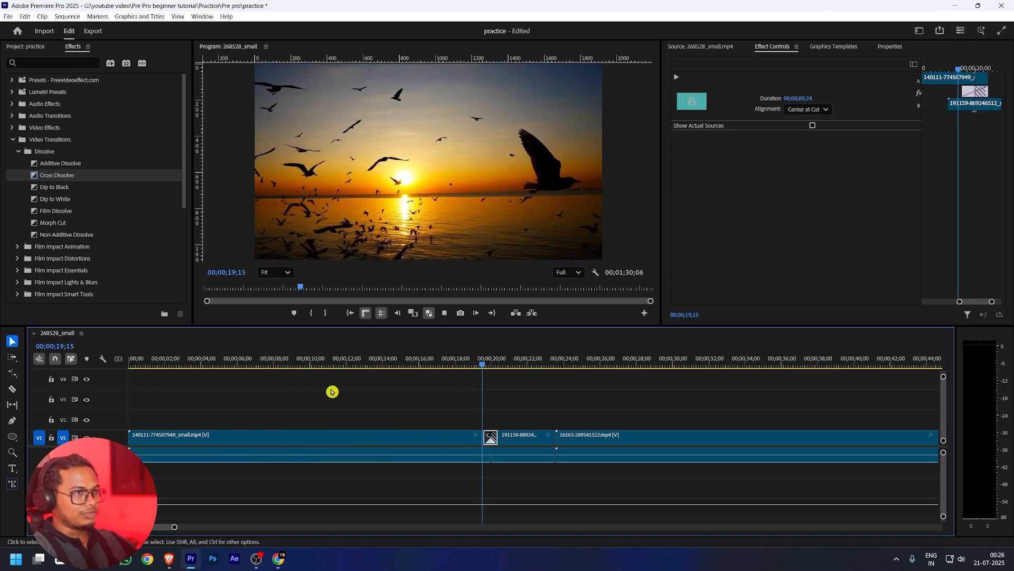
key("space")
mouse_move(502, 359)
left_mouse_down()
mouse_move(484, 367)
mouse_move(504, 368)
left_mouse_up()
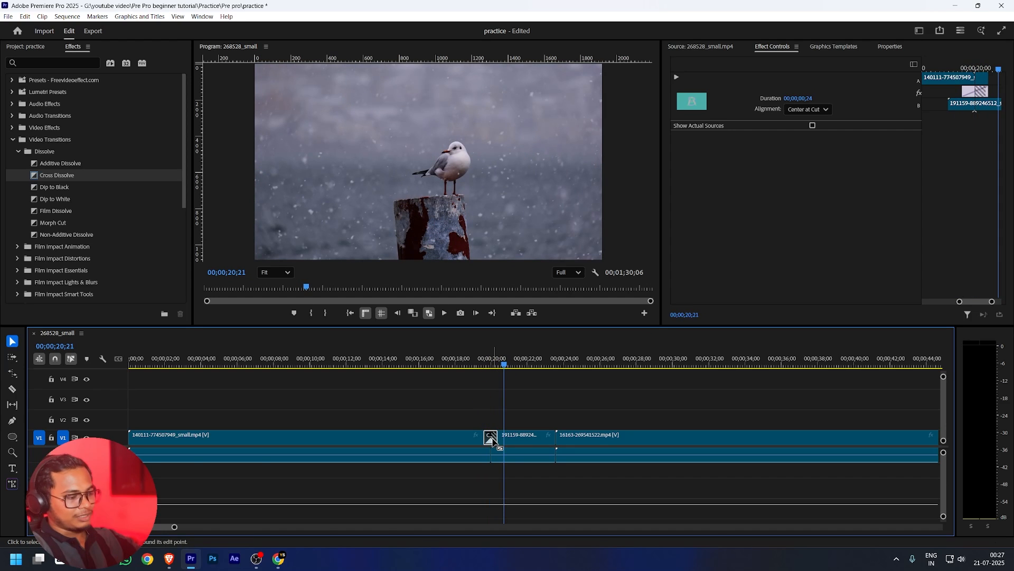
Replace the Cross Dissolve with a Dip to Black aligned Center at Cut and preview it
key("Delete")
left_click(57, 189)
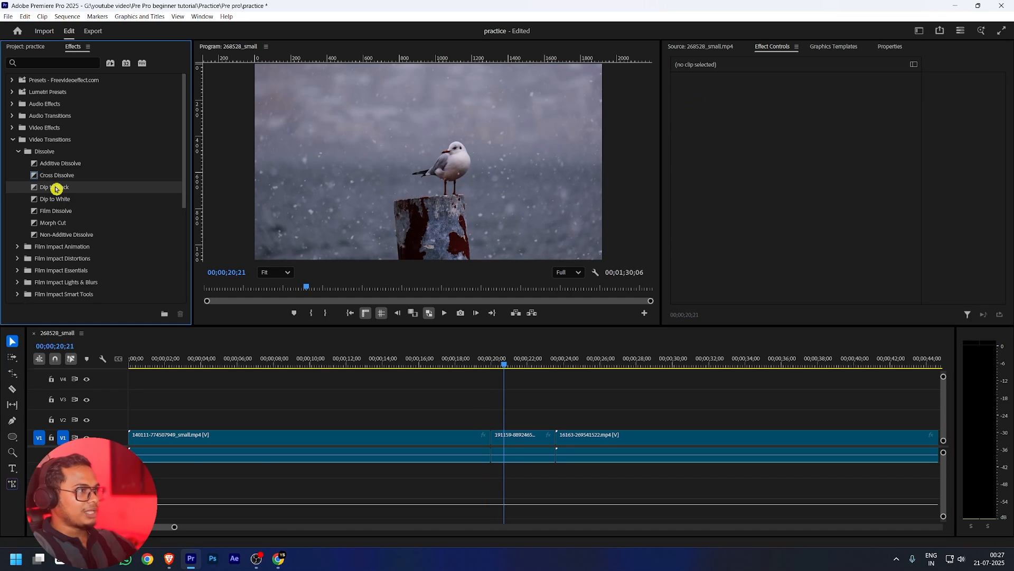
left_click_drag(396, 329, 483, 438)
left_click(814, 110)
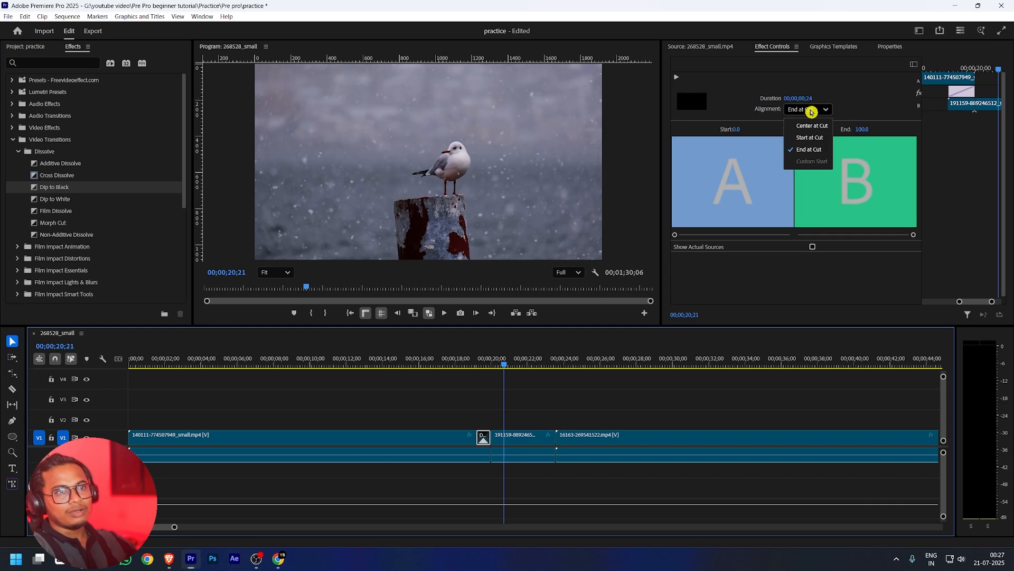
left_click(813, 126)
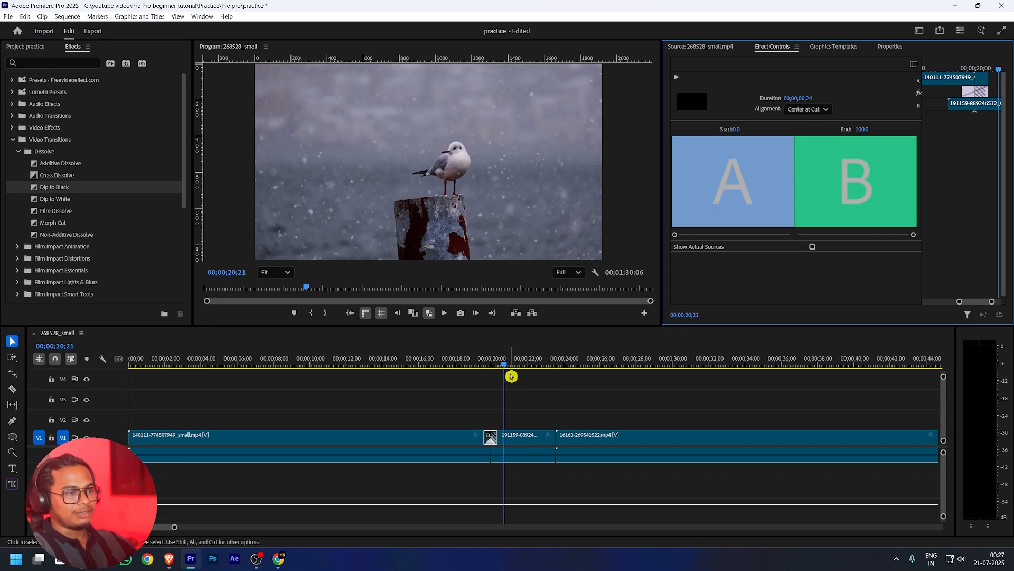
left_click(498, 364)
mouse_move(498, 363)
left_mouse_down()
mouse_move(480, 364)
mouse_move(497, 365)
left_mouse_up()
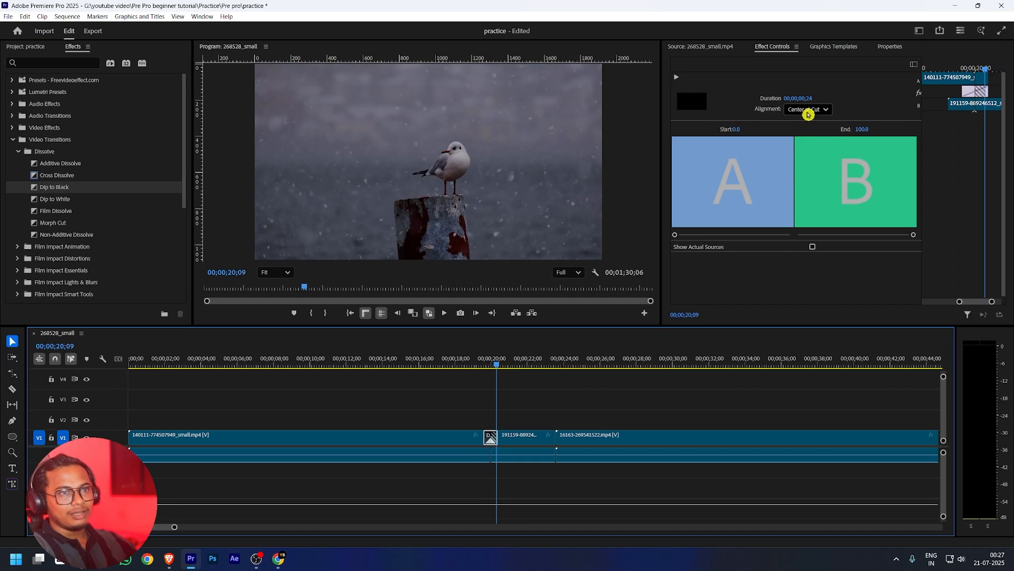
Preview the Dip to Black with its alignment set to Start at Cut and with End at Cut
left_click(807, 109)
left_click(813, 138)
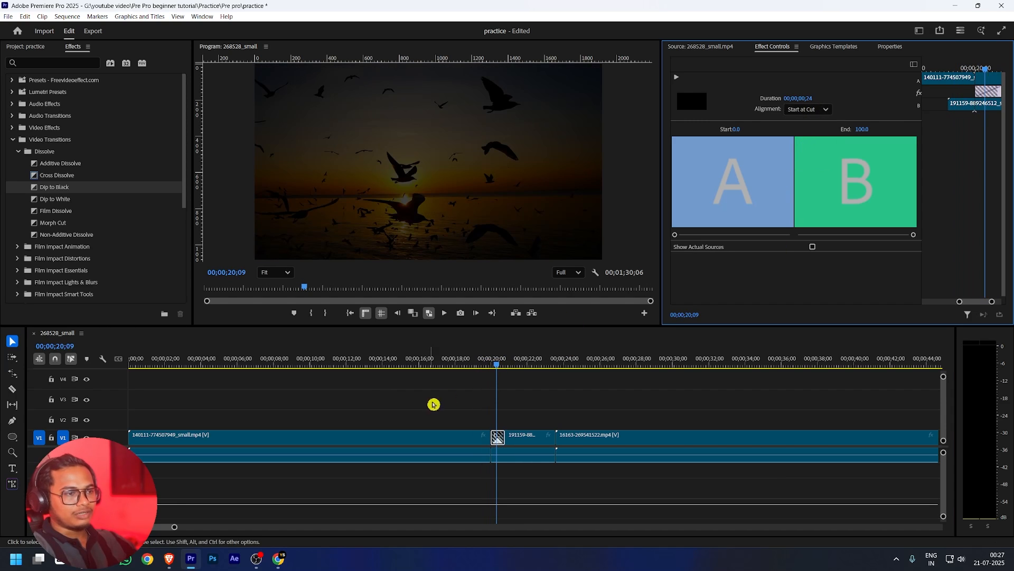
mouse_move(501, 362)
left_mouse_down()
mouse_move(483, 363)
mouse_move(519, 369)
left_mouse_up()
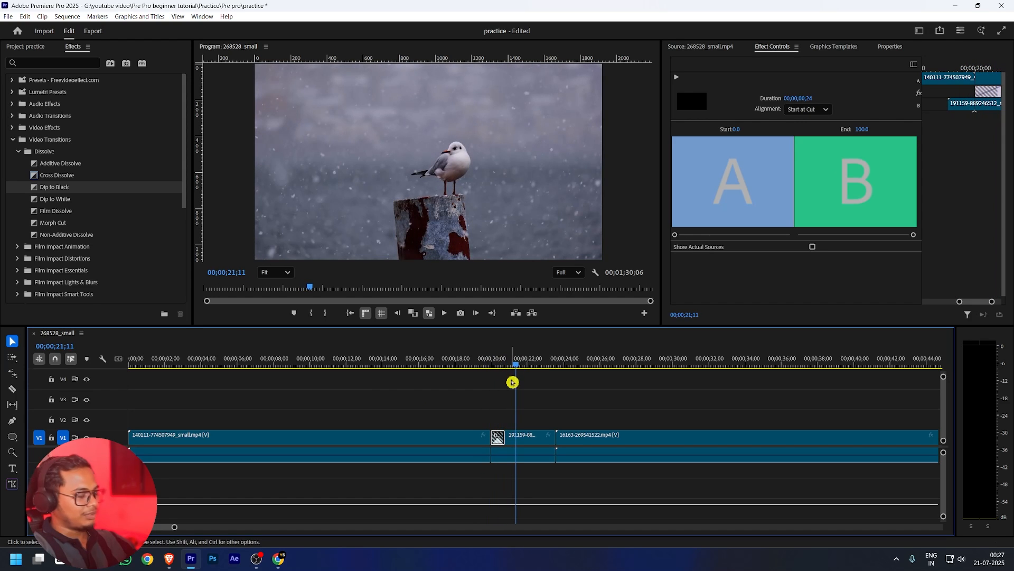
left_click(804, 111)
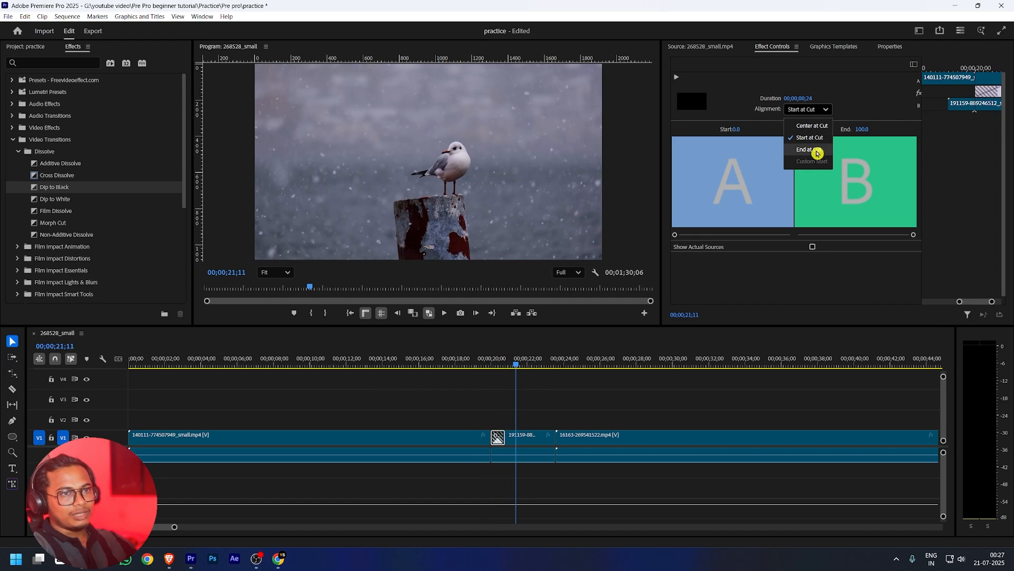
left_click(817, 152)
left_click(471, 365)
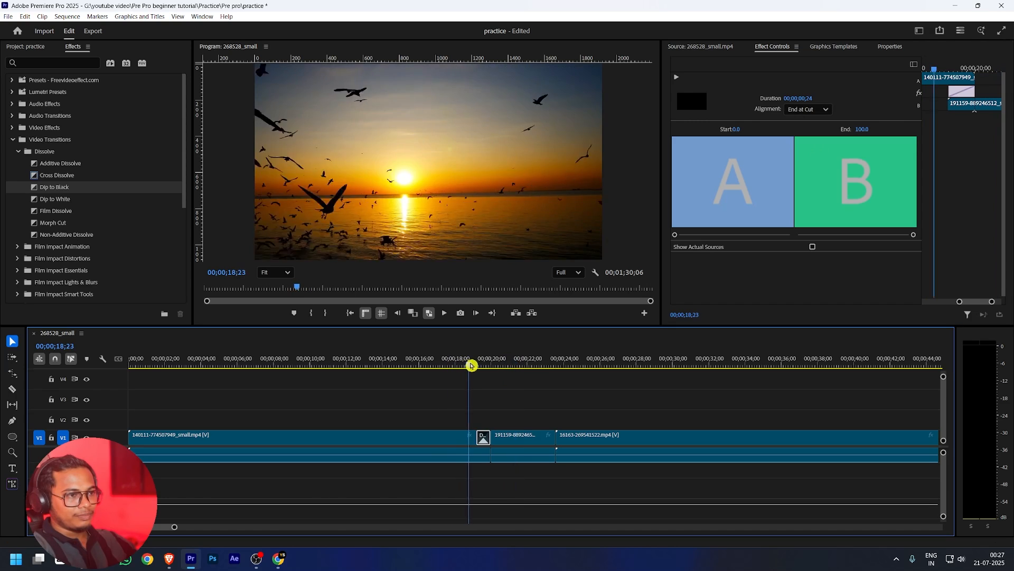
left_click_drag(471, 364, 507, 364)
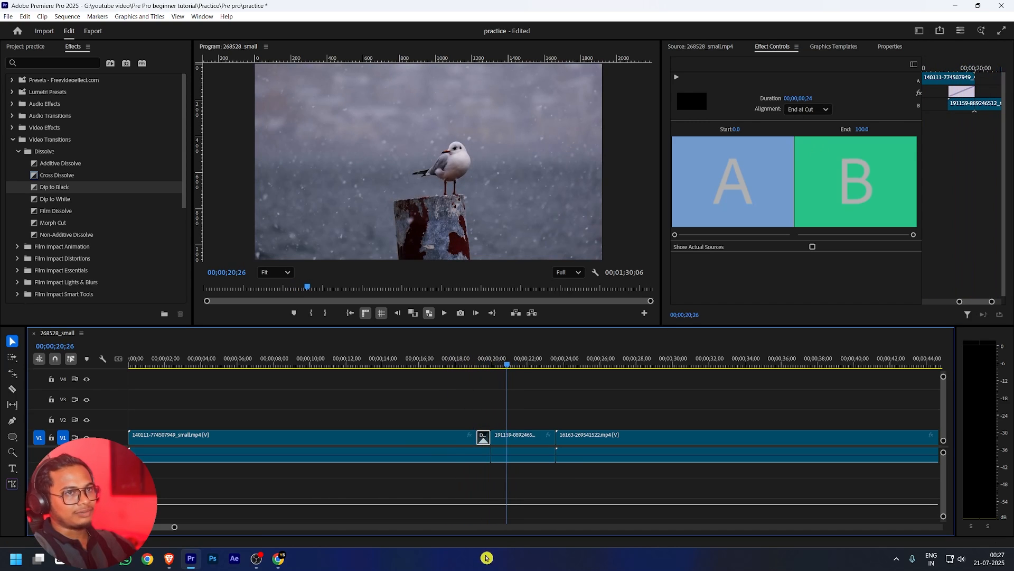
Set the Dip to Black's alignment back to Center at Cut and scrub through the transition
left_click(808, 109)
left_click(818, 125)
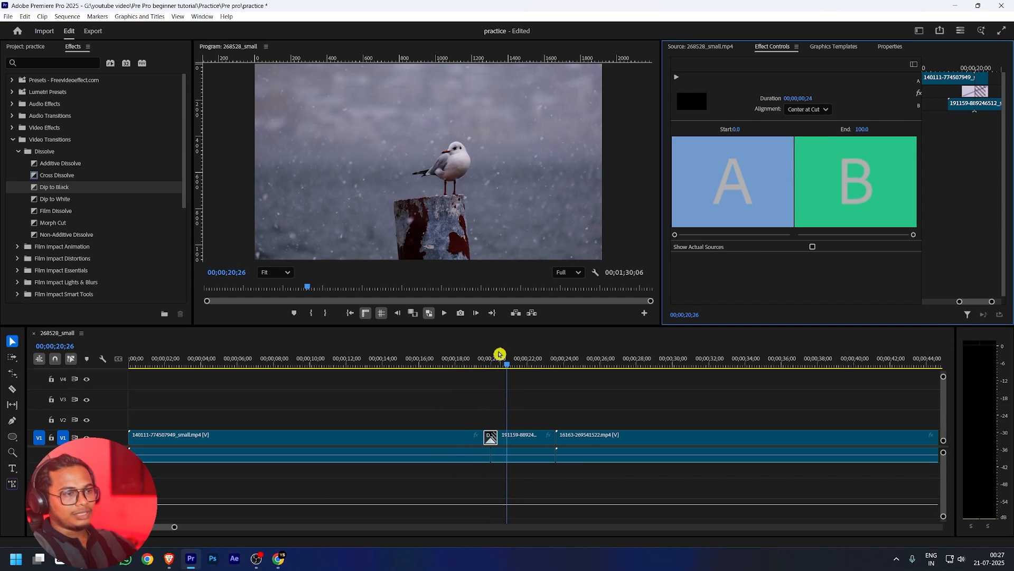
left_click(504, 362)
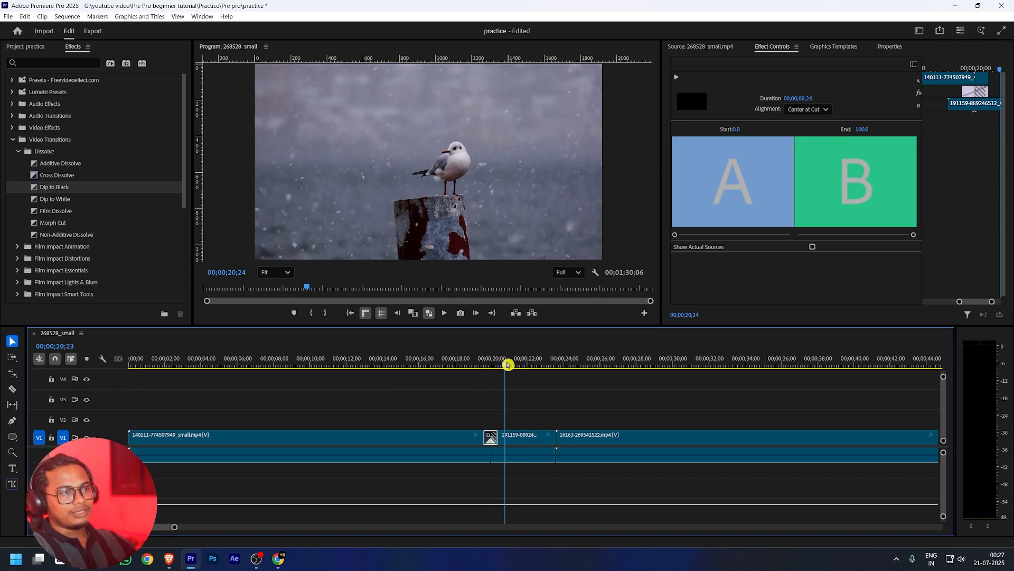
mouse_move(506, 362)
left_mouse_down()
mouse_move(478, 356)
mouse_move(511, 351)
mouse_move(500, 361)
left_mouse_up()
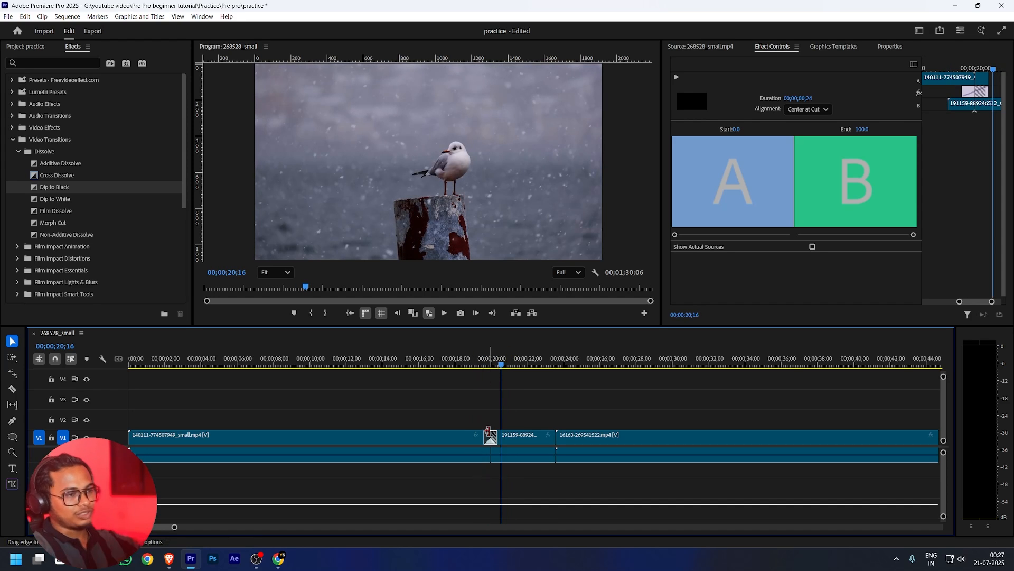
Delete the Dip to Black and apply Dip to White at the cut between the first and second clips
left_click(491, 441)
left_click(494, 439)
key("Delete")
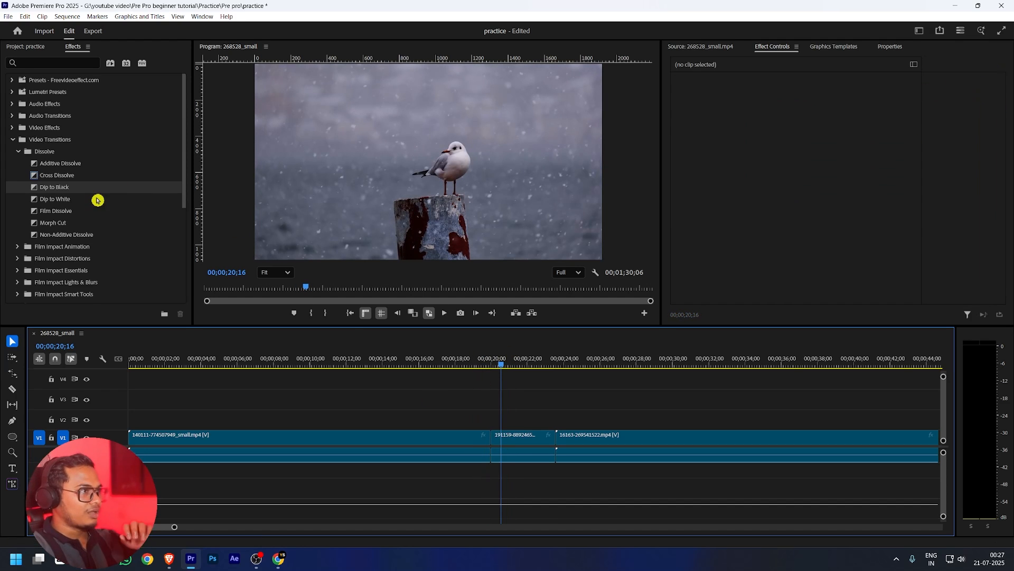
left_click_drag(57, 198, 230, 201)
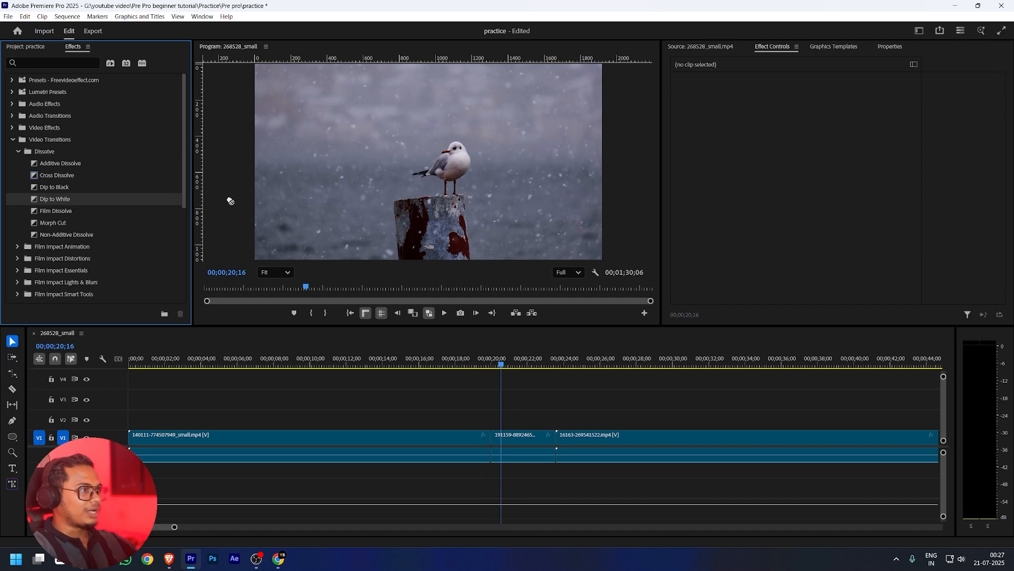
mouse_move(504, 358)
left_mouse_down()
mouse_move(471, 360)
mouse_move(500, 368)
left_mouse_up()
left_click(484, 440)
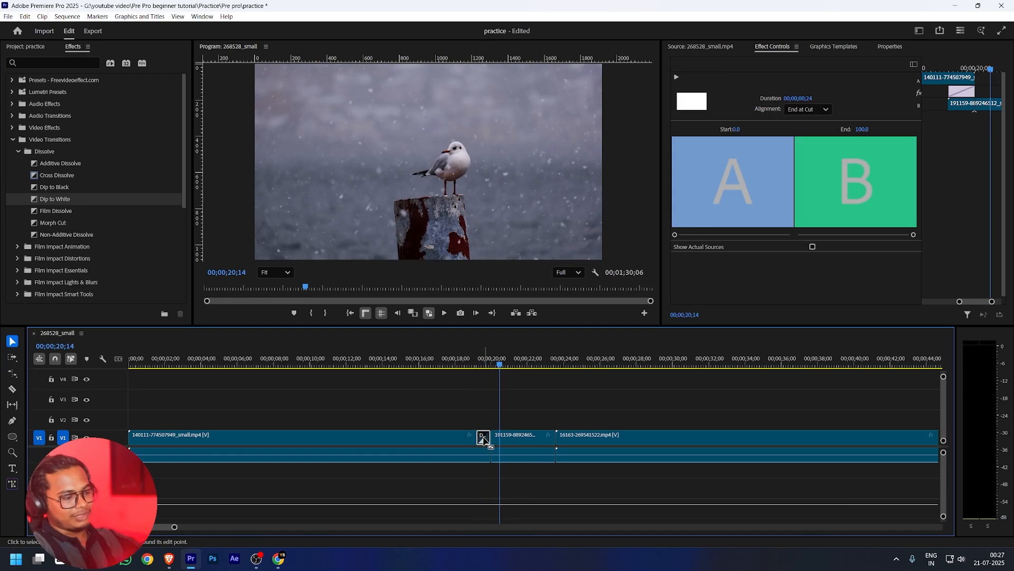
Replace the Dip to White with a Film Dissolve at the cut between the first and second clips and scrub through it
key("Delete")
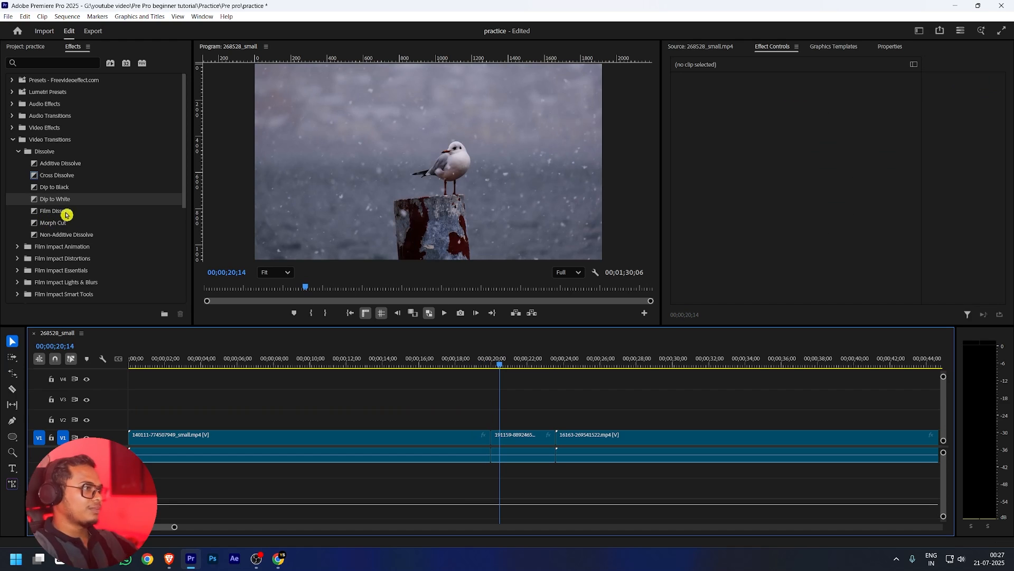
left_click_drag(67, 212, 234, 207)
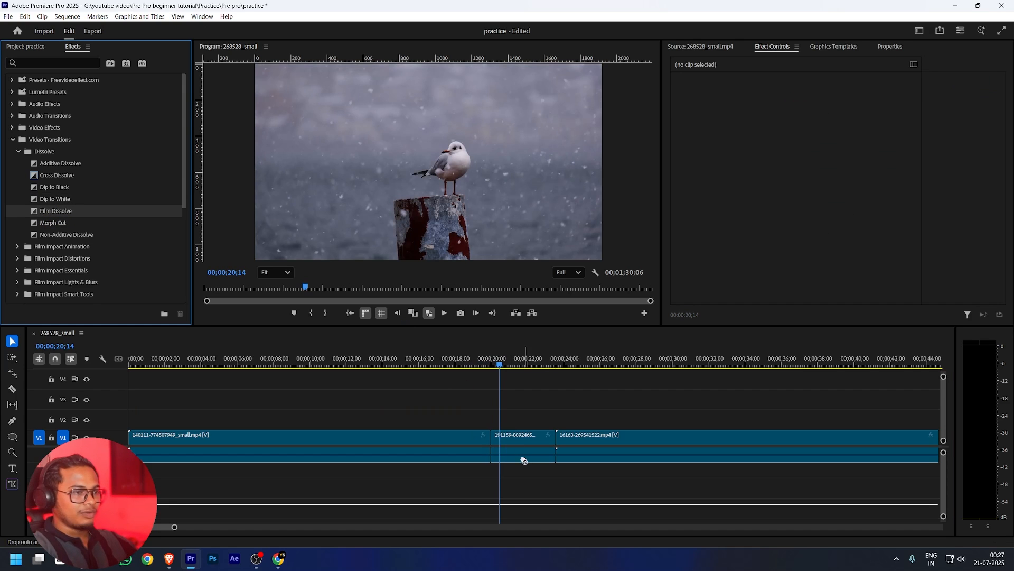
left_click_drag(523, 460, 495, 448)
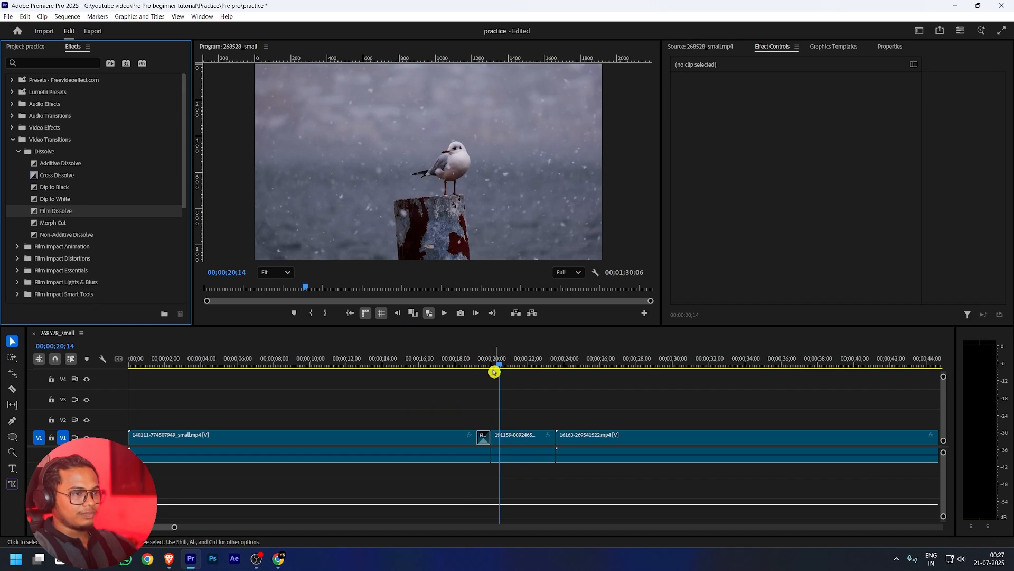
left_click_drag(493, 364, 480, 363)
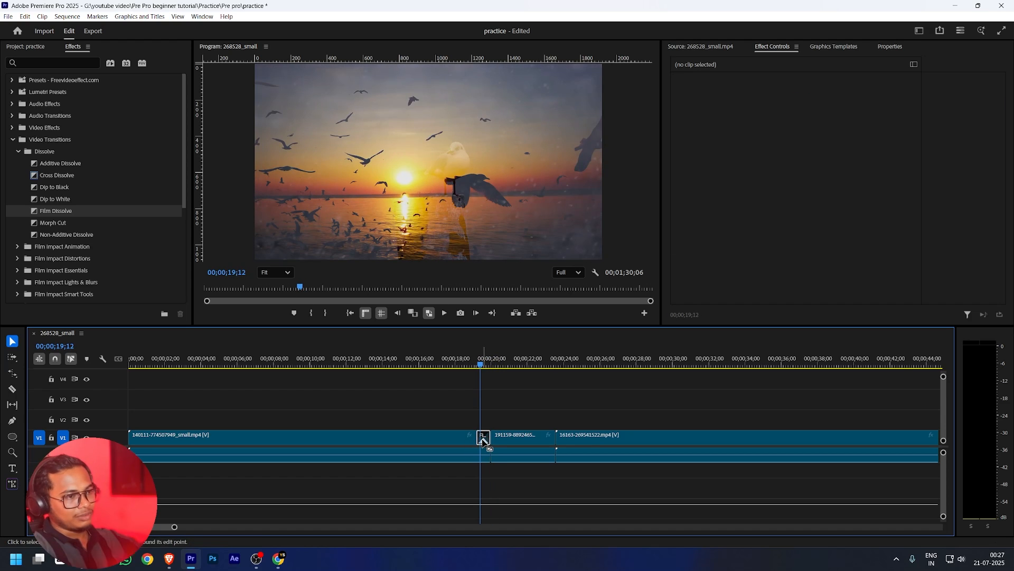
Delete the Film Dissolve from the cut and collapse the Dissolve folder in the transitions library
left_click(482, 437)
key("Delete")
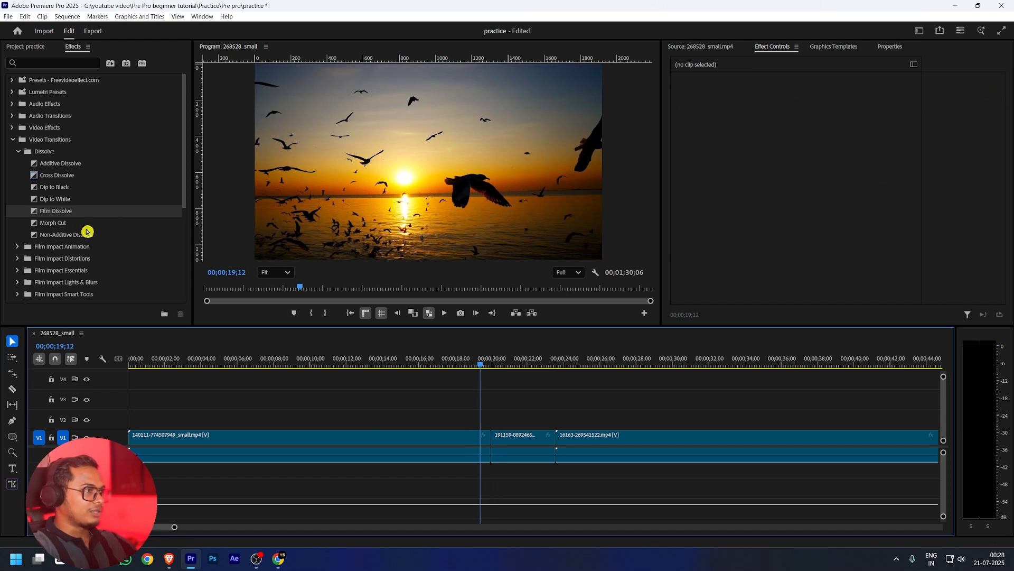
scroll(72, 182, "down", 1)
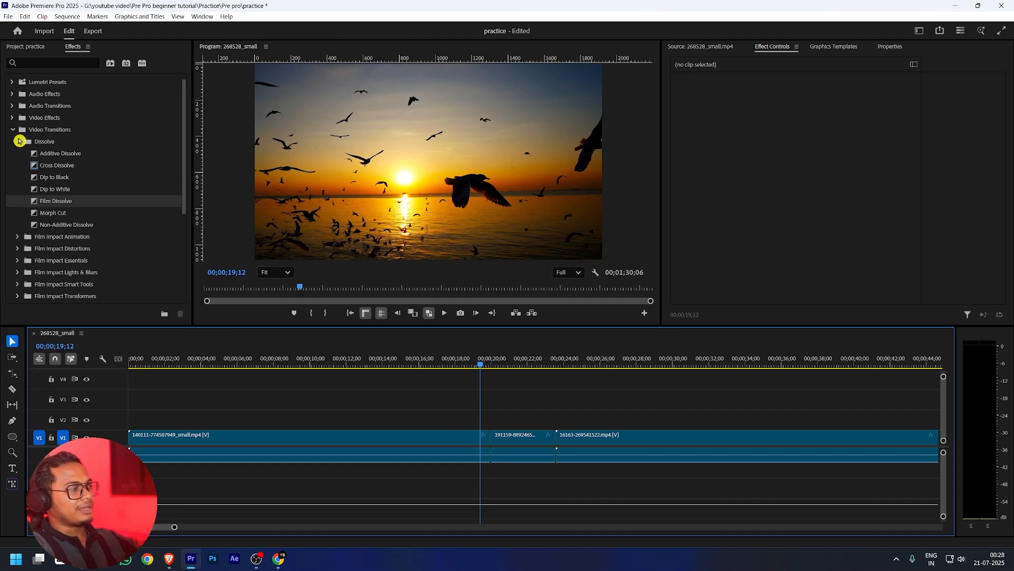
left_click(19, 143)
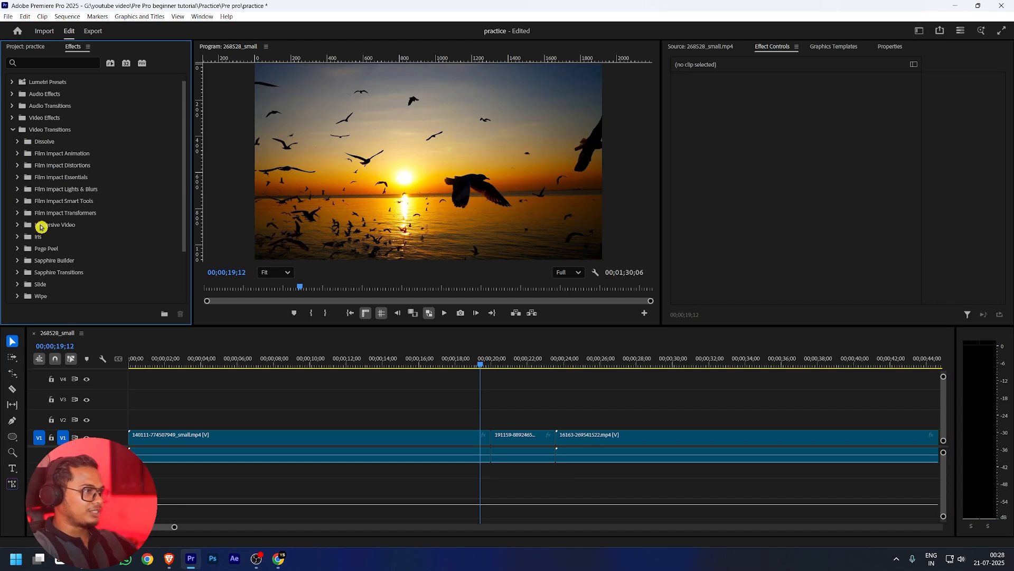
Look through the remaining Video Transitions folders, including the contents of Wipe and Slide, and collapse the category
scroll(42, 232, "down", 3)
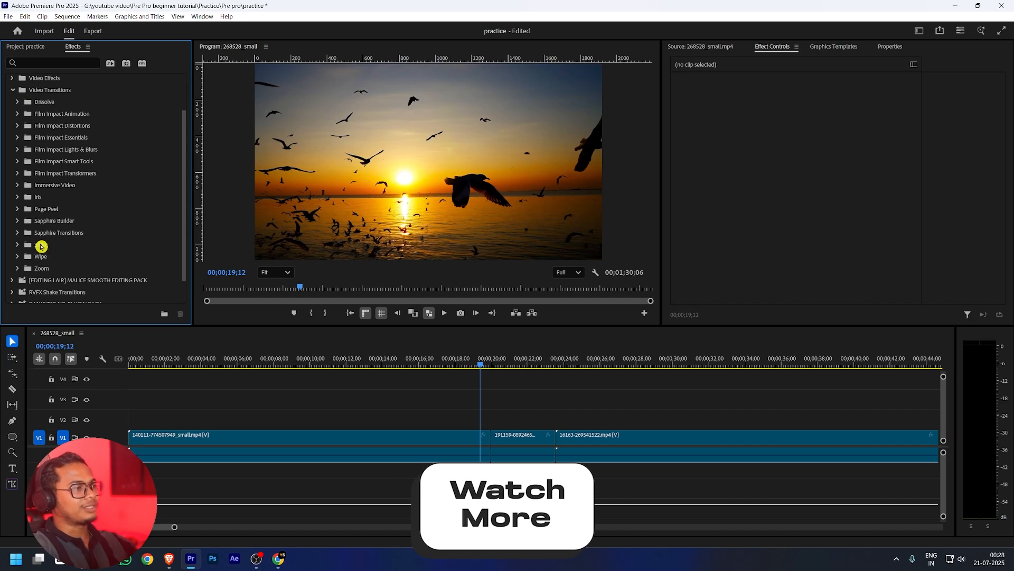
scroll(35, 253, "down", 3)
left_click(17, 226)
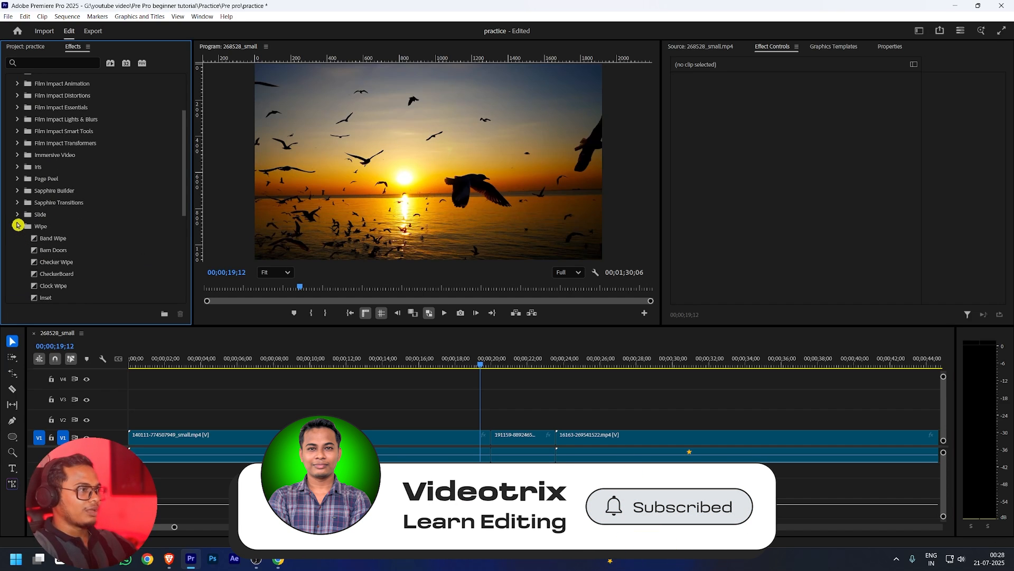
scroll(49, 240, "down", 3)
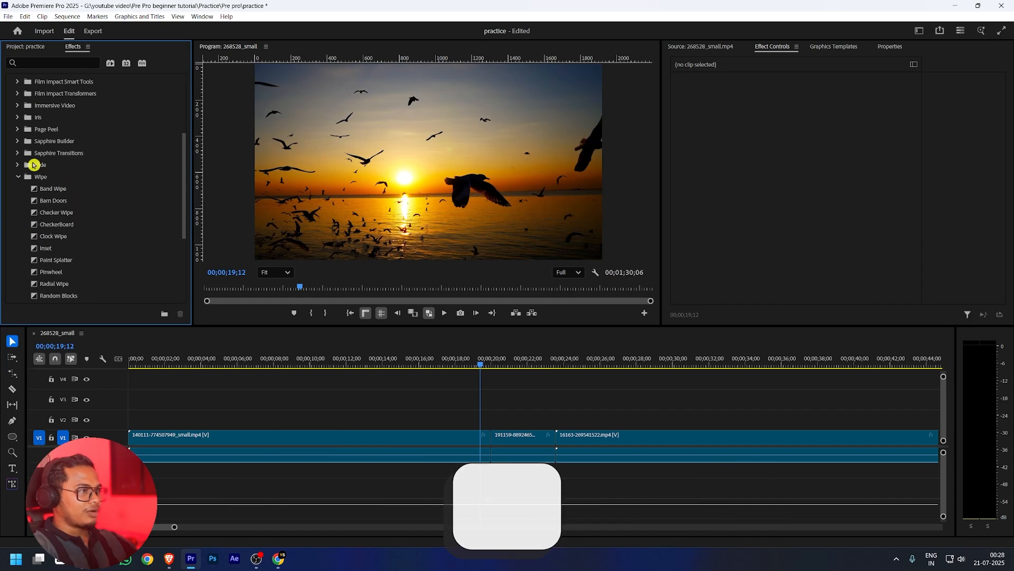
left_click(18, 178)
left_click(18, 214)
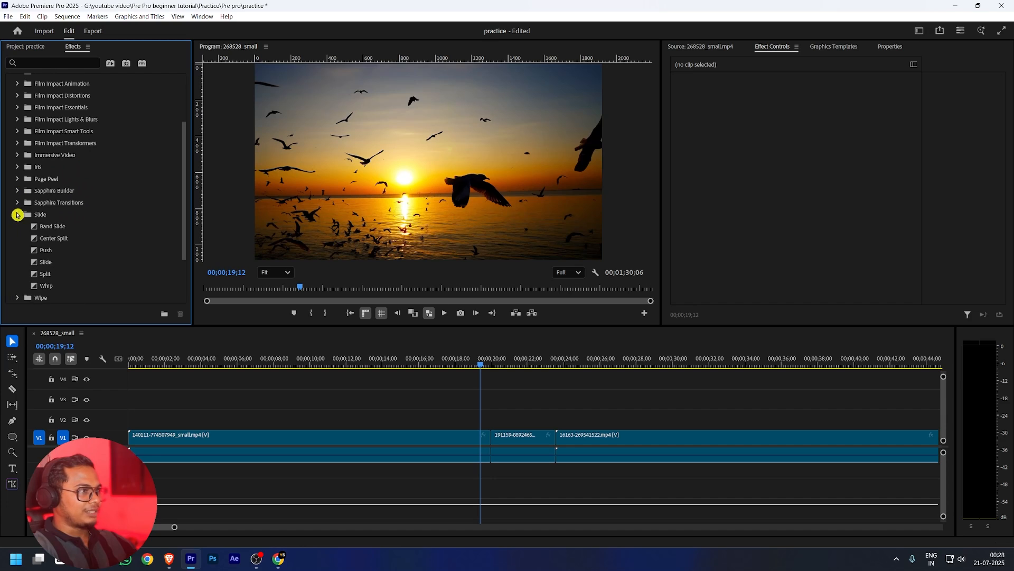
left_click(18, 215)
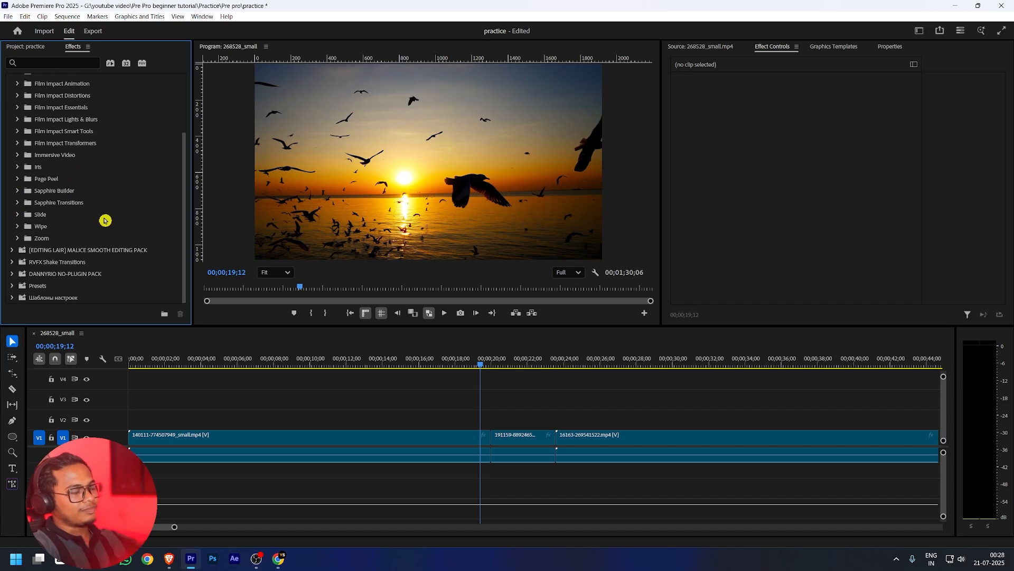
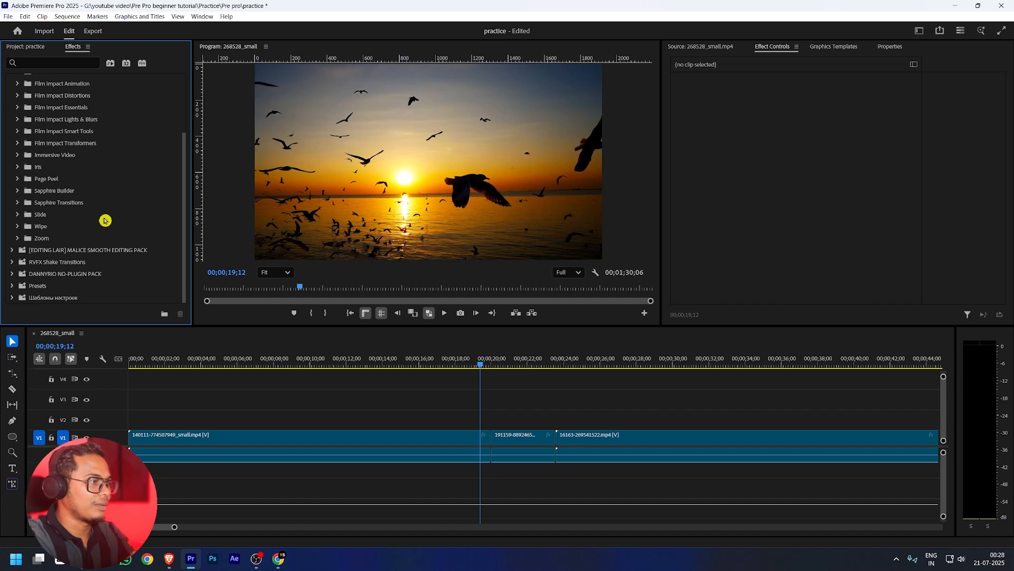
scroll(123, 203, "up", 3)
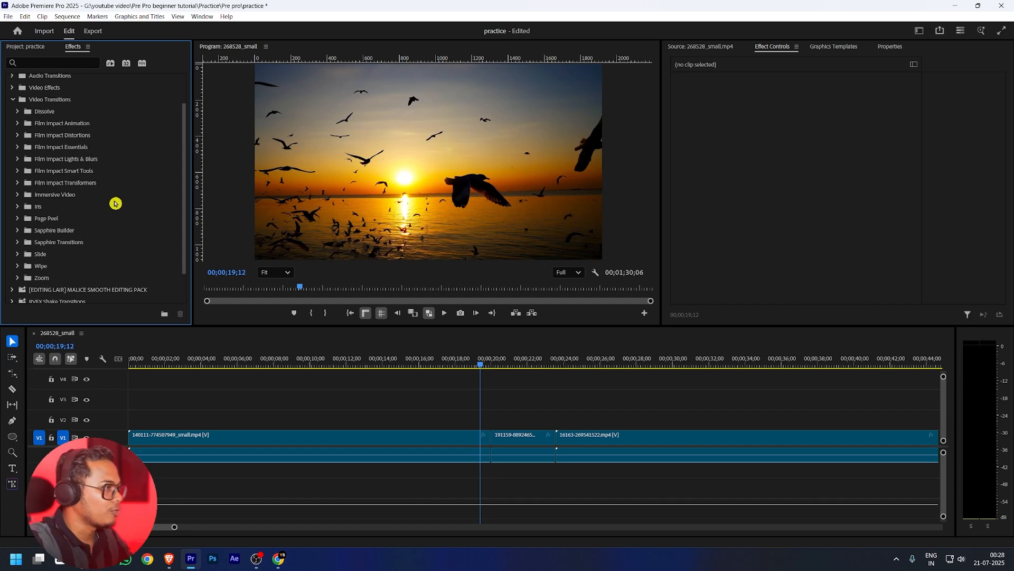
left_click(14, 140)
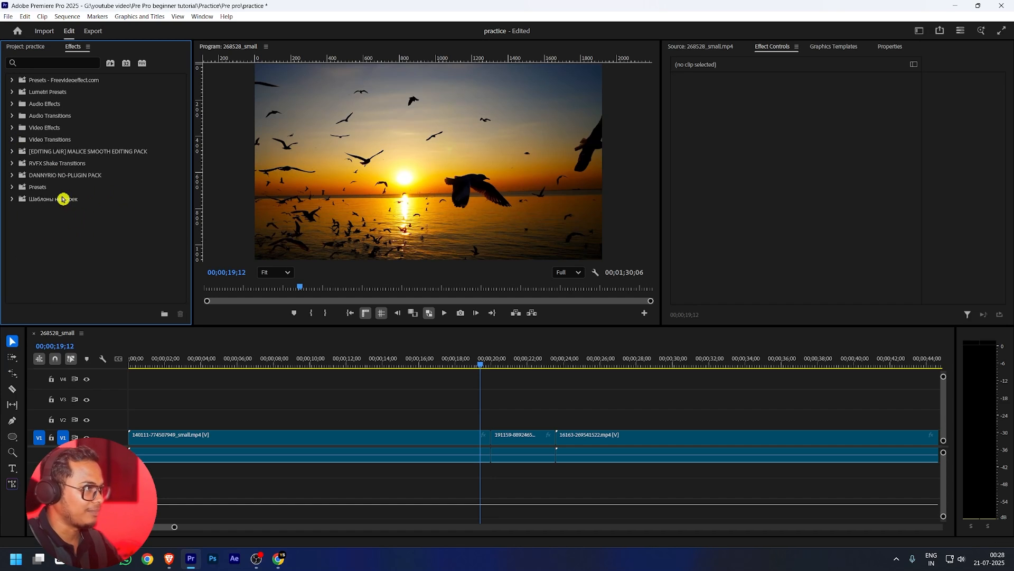
Look through the Audio Effects folders, and expand the Crossfade folder under Audio Transitions
left_click(12, 104)
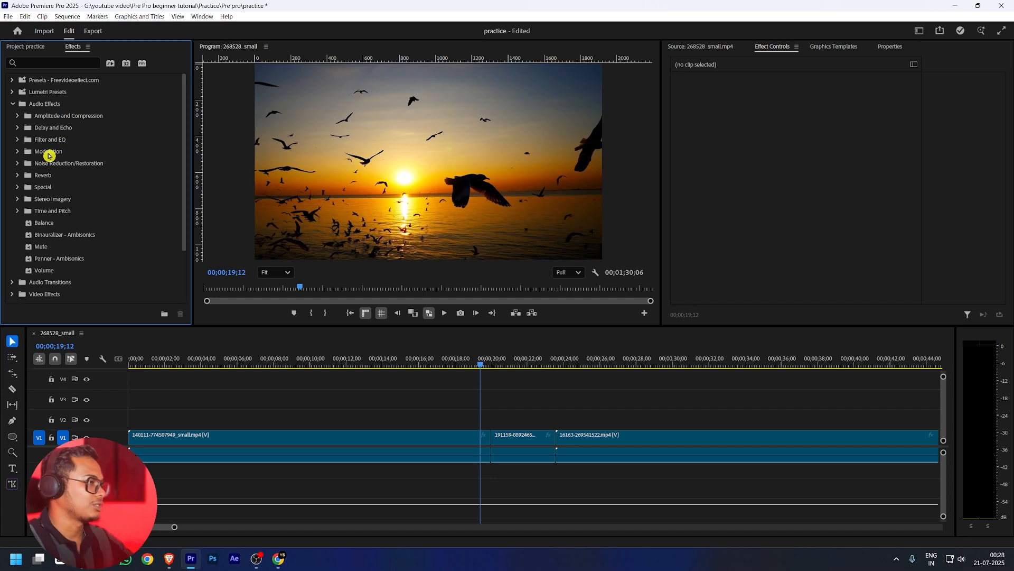
scroll(63, 171, "down", 3)
scroll(62, 170, "up", 3)
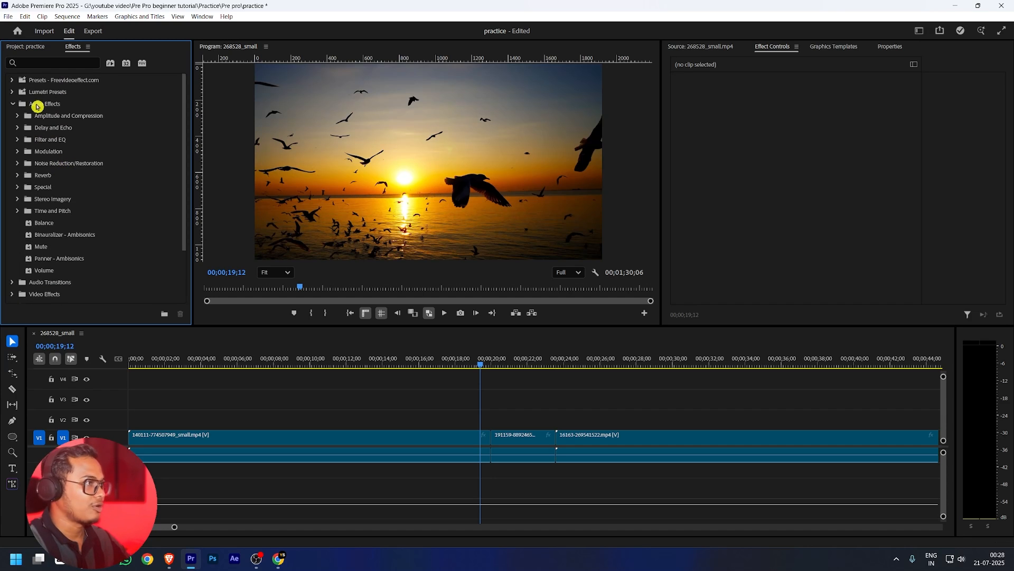
left_click(14, 104)
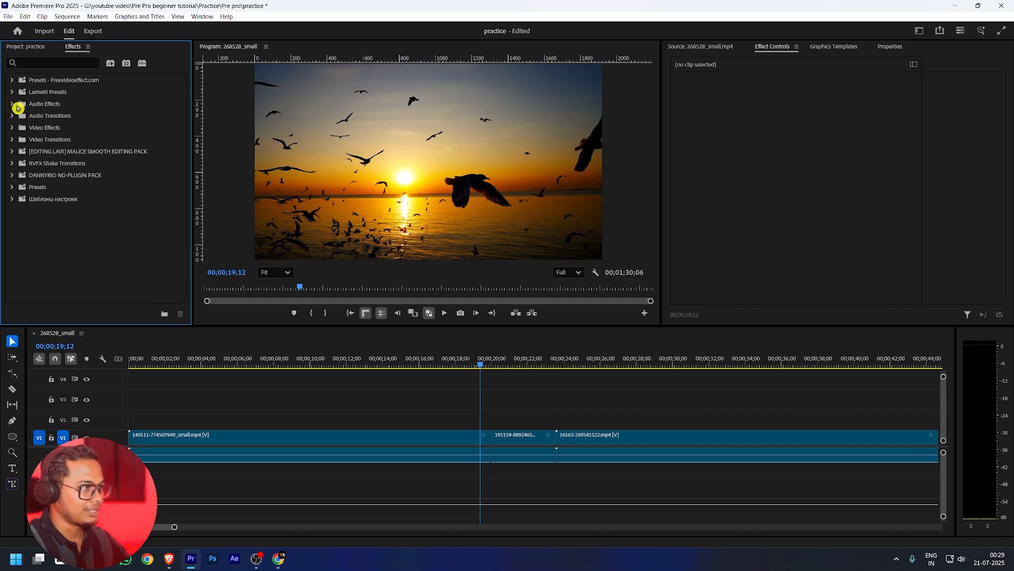
left_click(12, 115)
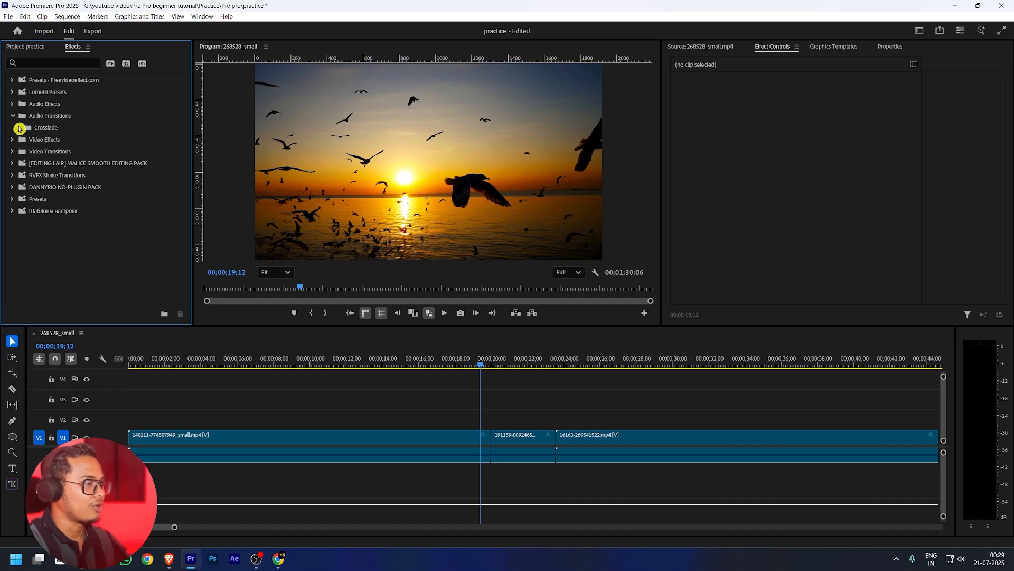
left_click(20, 128)
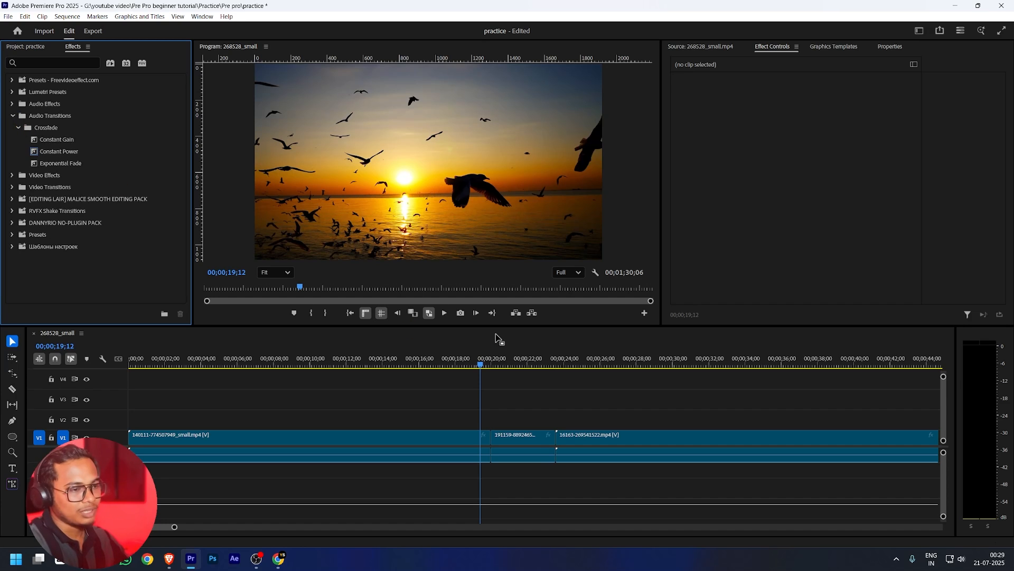
Add the Inspired instrumental audio from the project to the timeline, ending with the 16163-269541522.mp4 clip
left_click(495, 338)
scroll(493, 354, "down", 5)
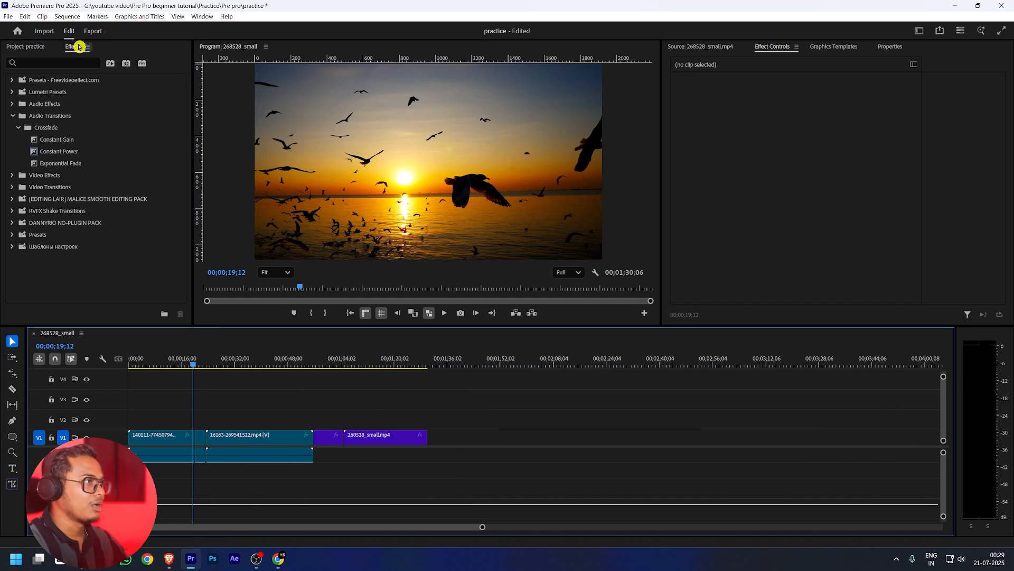
left_click(33, 50)
scroll(104, 207, "down", 3)
left_click_drag(61, 234, 288, 469)
scroll(292, 427, "up", 3)
scroll(293, 427, "up", 2)
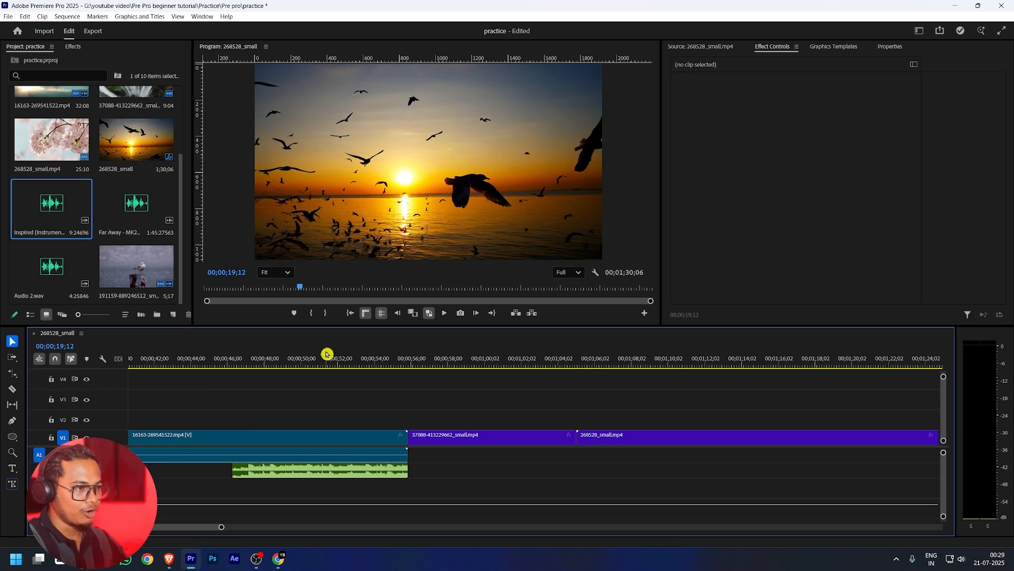
Play the end of the newly added music clip to hear how it cuts off
left_click(376, 362)
key("space")
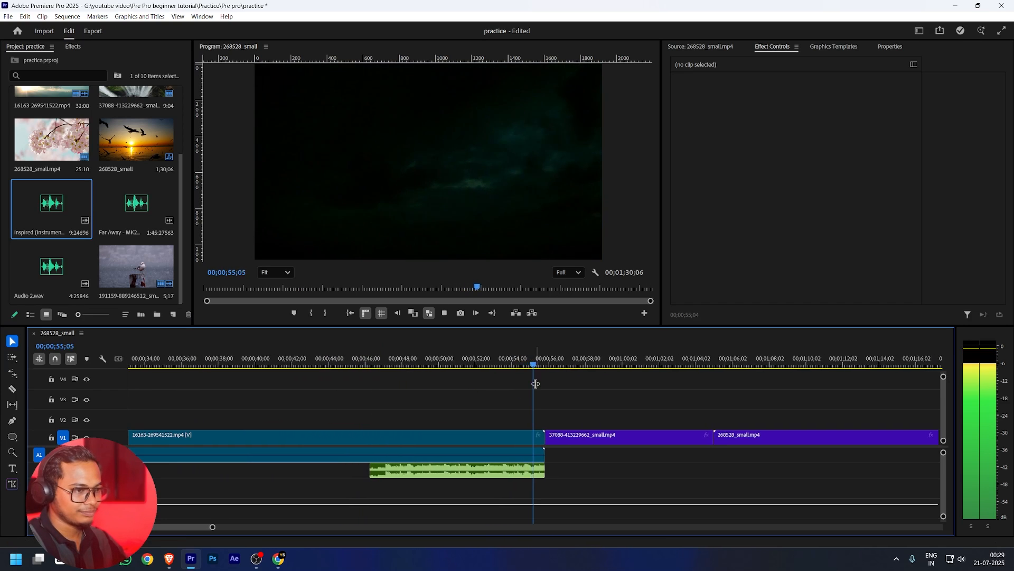
key("space")
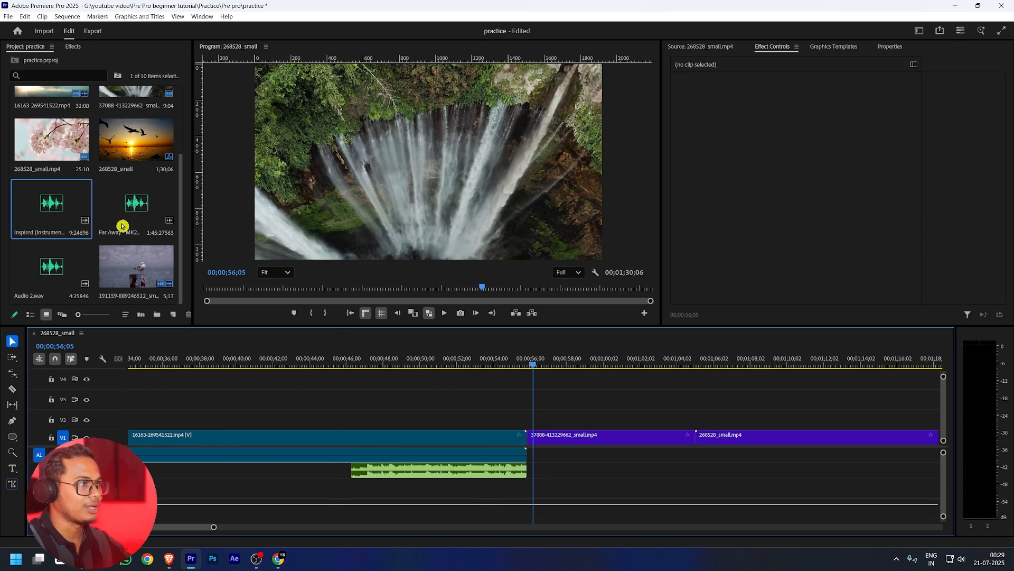
Apply the Exponential Fade audio transition to the end of the music clip
left_click(72, 47)
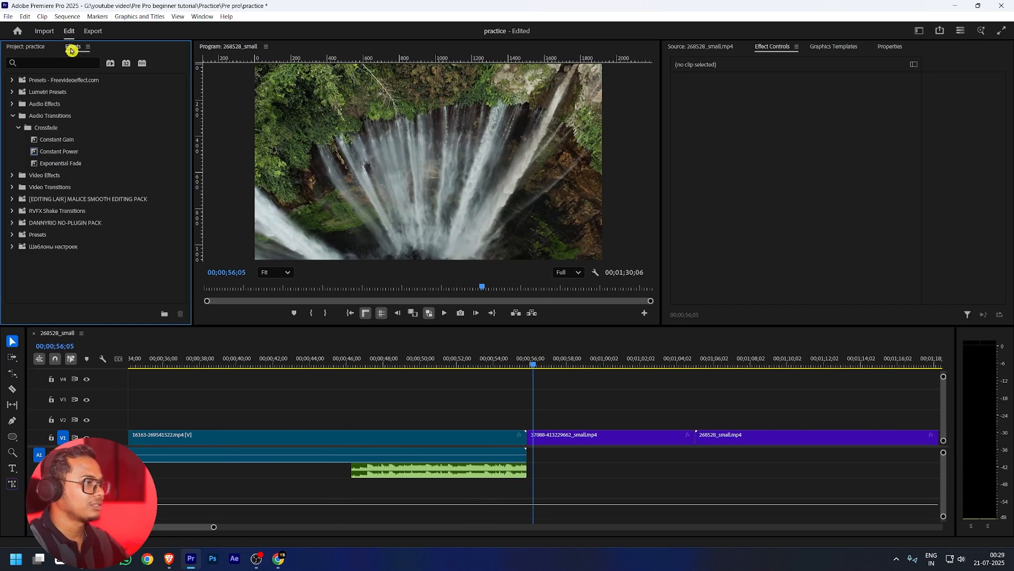
left_click(64, 164)
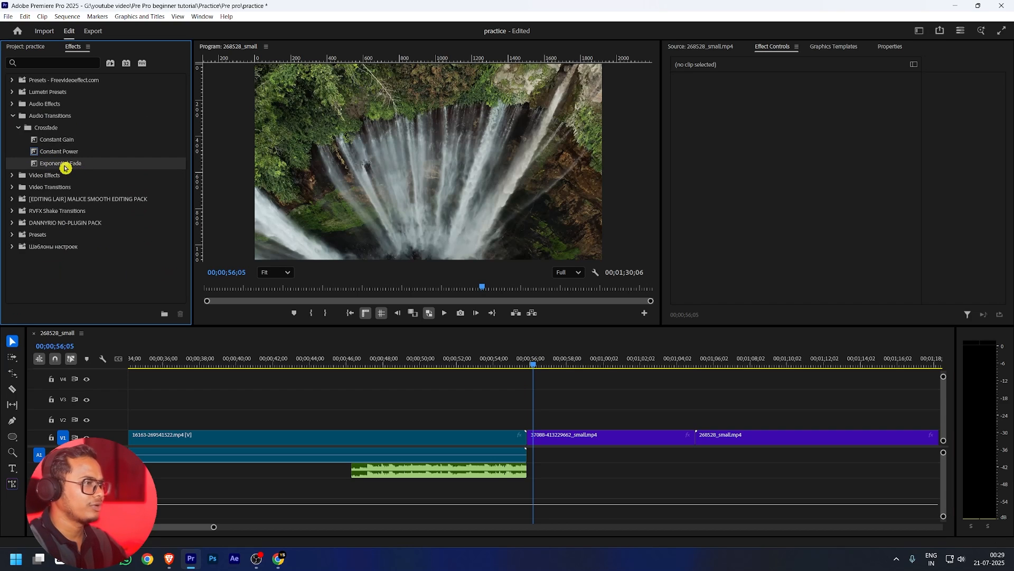
left_click_drag(458, 427, 522, 473)
Play the end of the music clip twice to listen to the Exponential Fade
left_click(498, 376)
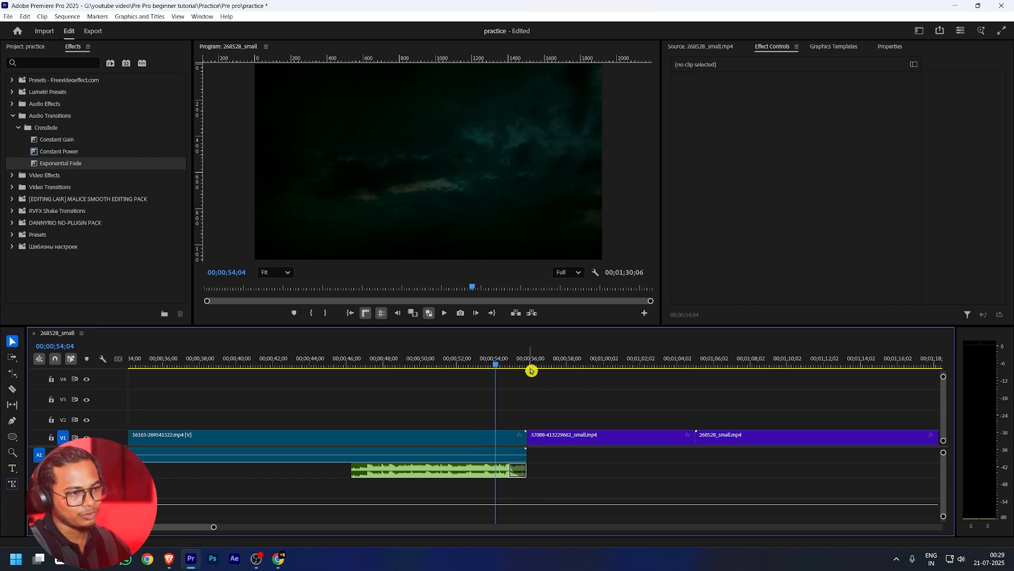
key("space")
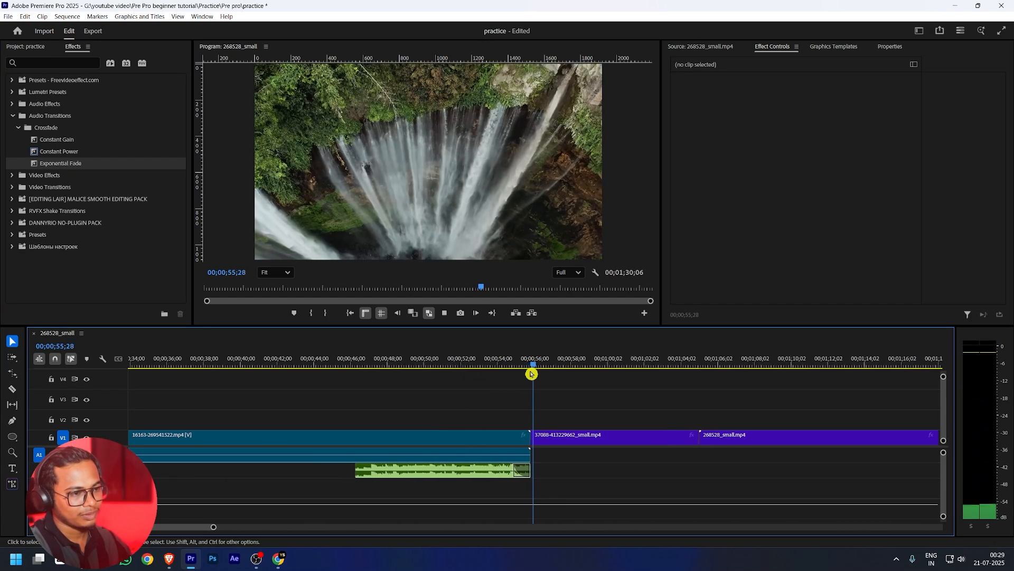
key("space")
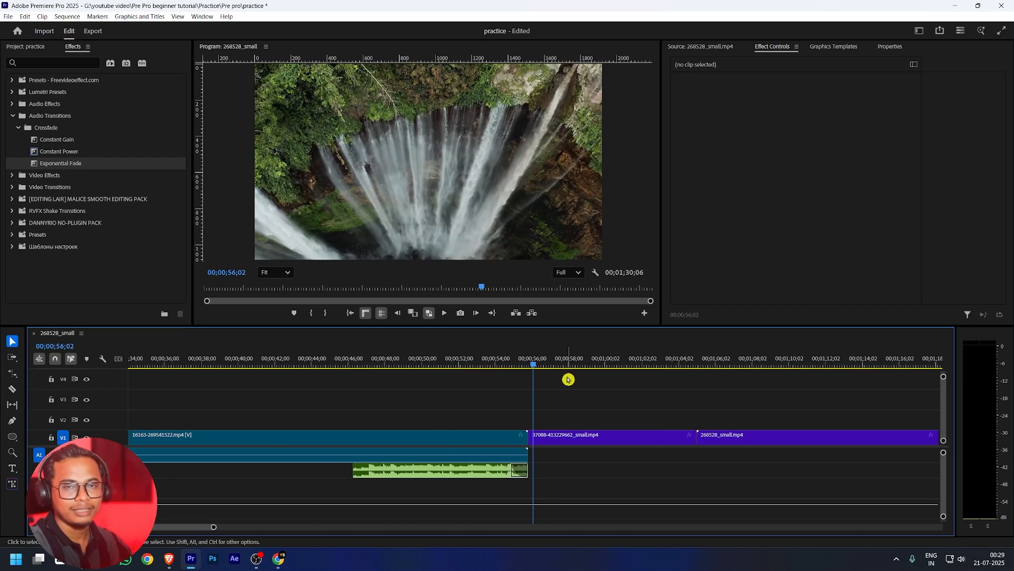
left_click(503, 363)
key("space")
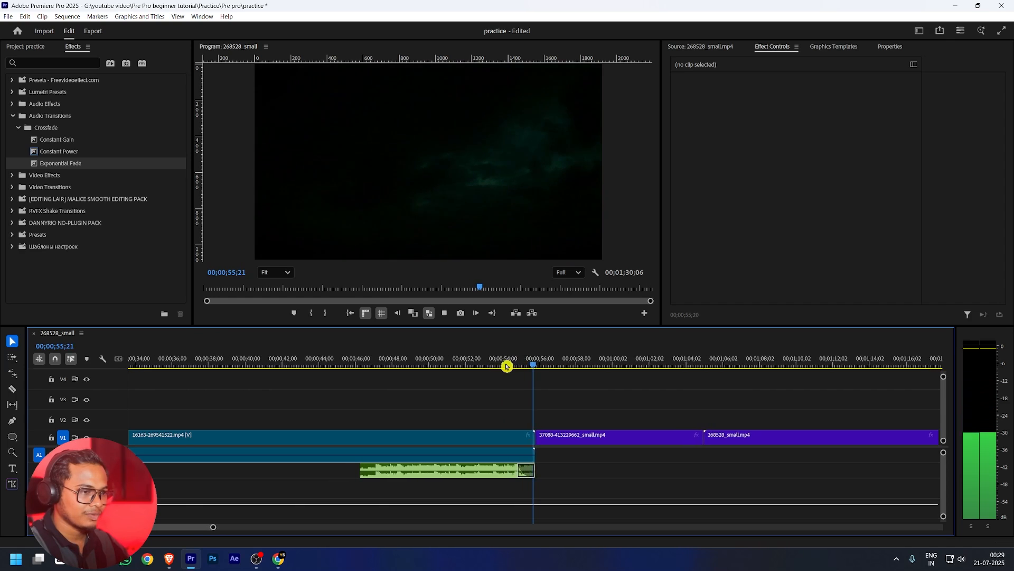
key("space")
Apply the default transitions at the cut between the seagull clip and 16163-269541522.mp4, and scrub through the result
scroll(265, 369, "up", 5)
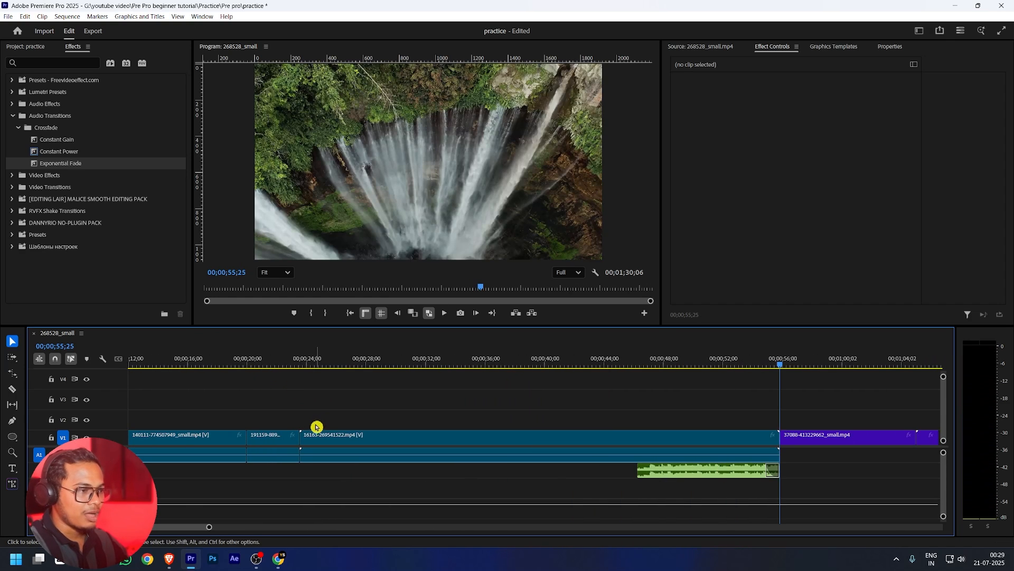
scroll(326, 427, "down", 4)
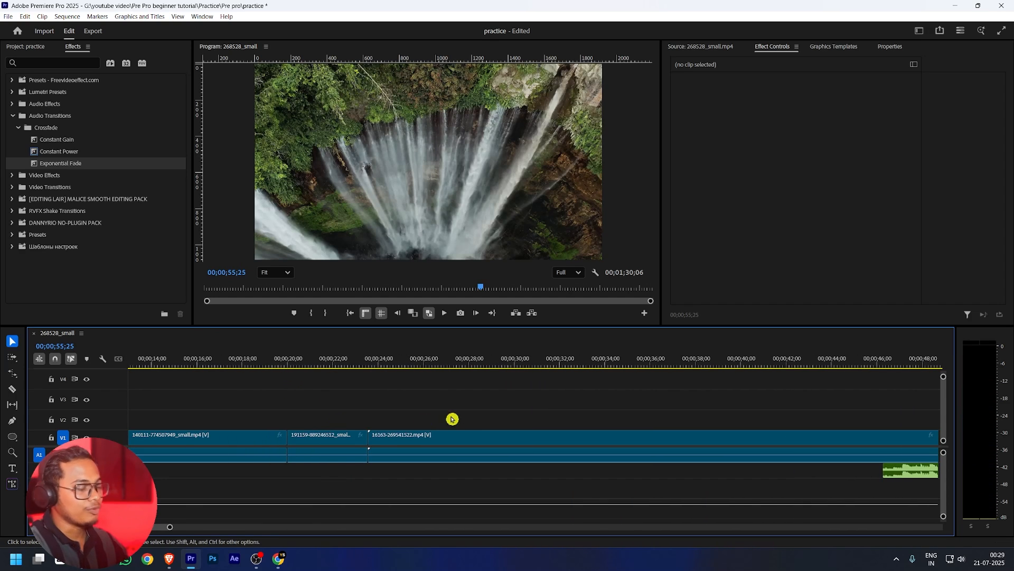
right_click(370, 439)
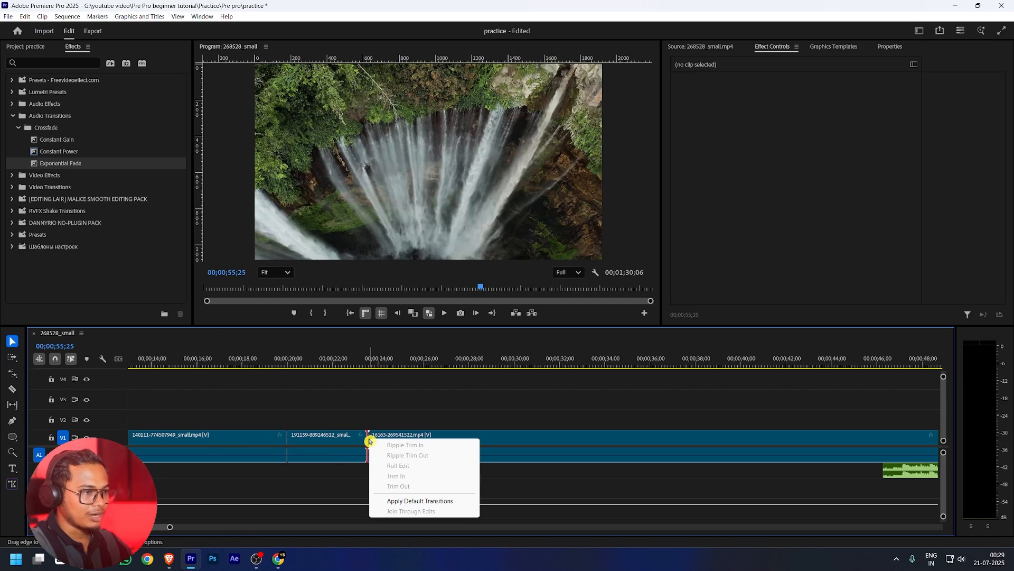
left_click(412, 501)
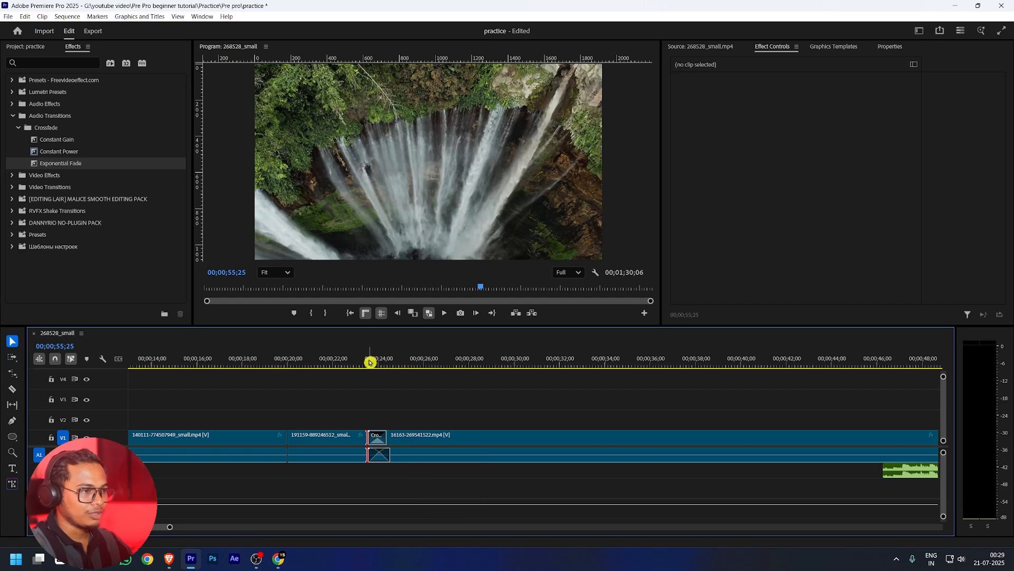
left_click(364, 359)
mouse_move(366, 359)
left_mouse_down()
mouse_move(407, 362)
mouse_move(367, 367)
left_mouse_up()
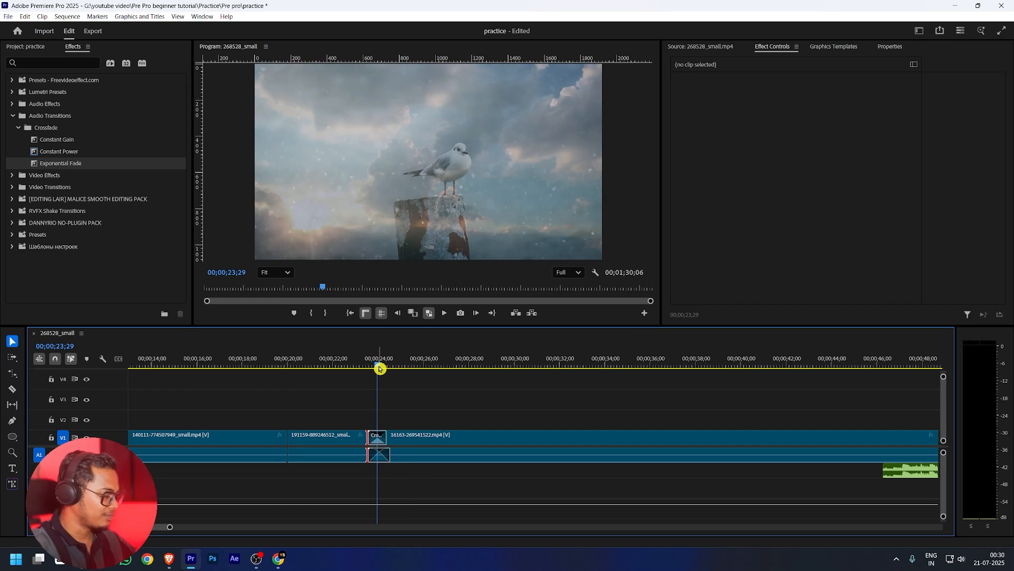
Undo the default transitions at the cut and set Exponential Fade as the default audio transition
key("ctrl+z")
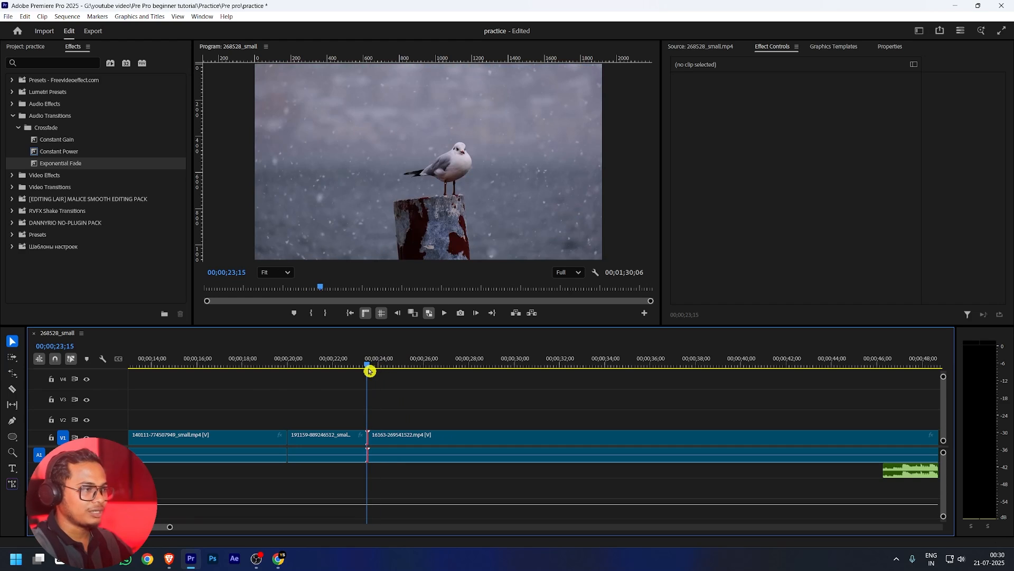
right_click(55, 164)
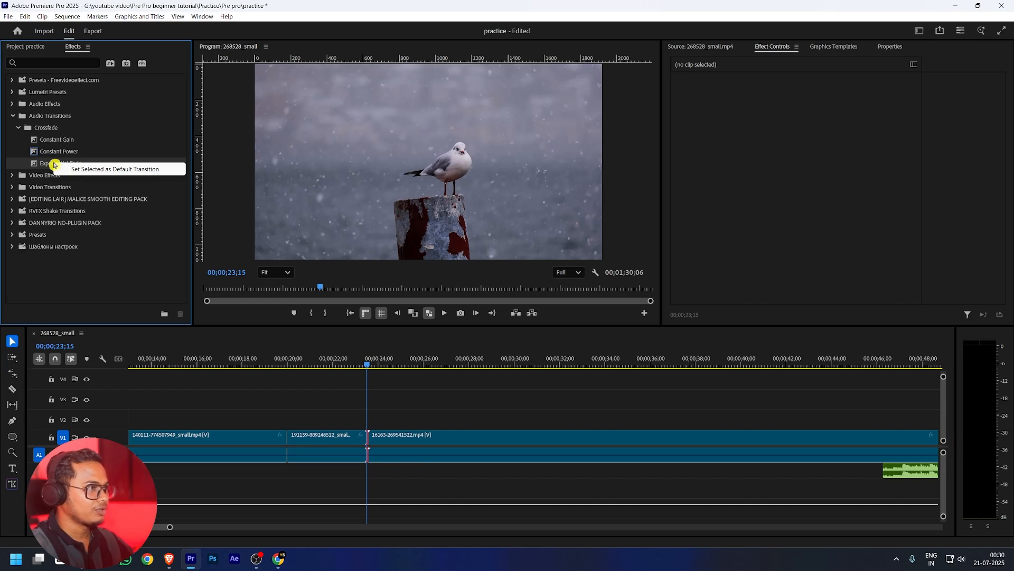
left_click(123, 169)
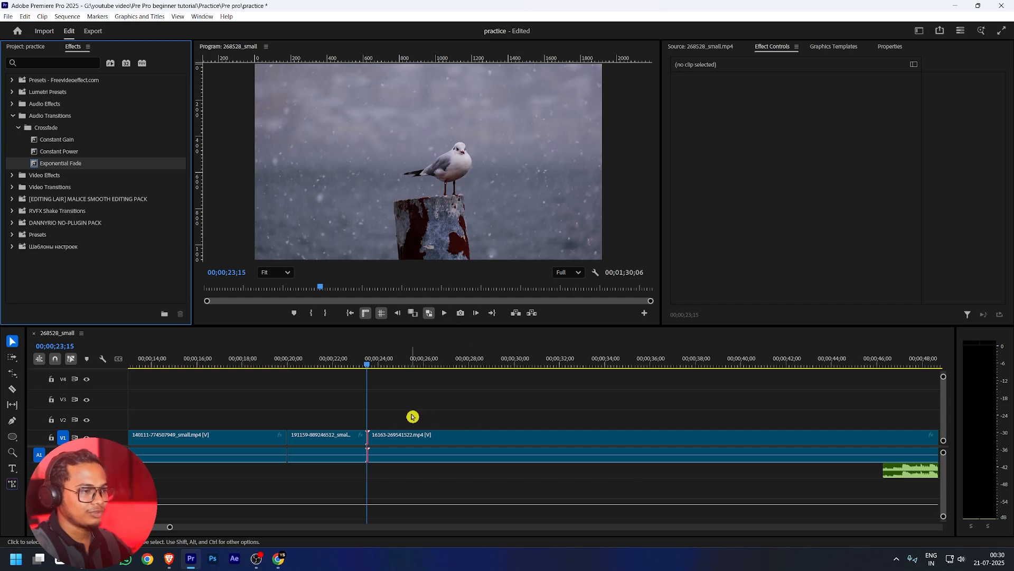
Set Cross Dissolve from the Dissolve video transitions as the default video transition
left_click(13, 116)
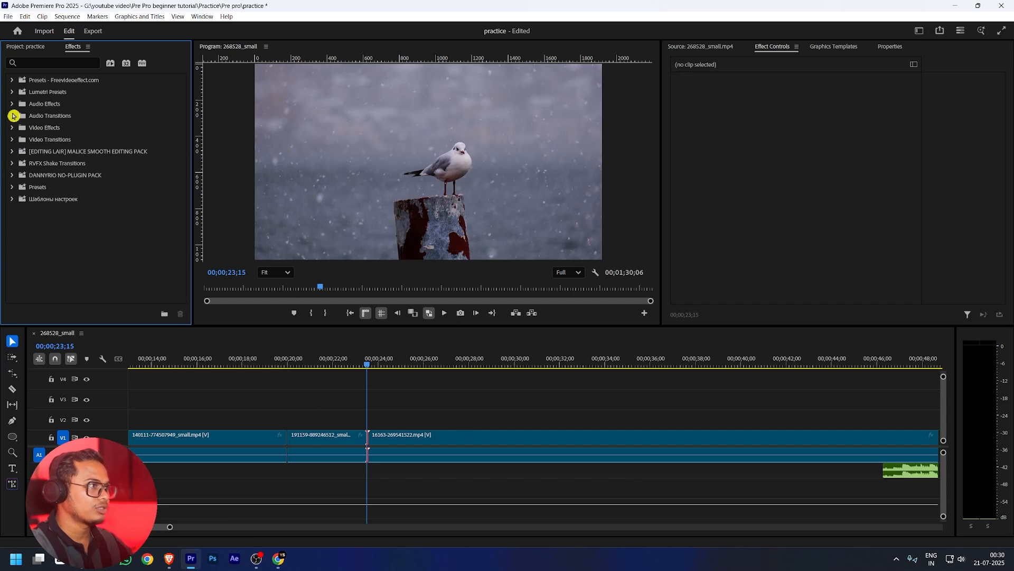
left_click(14, 139)
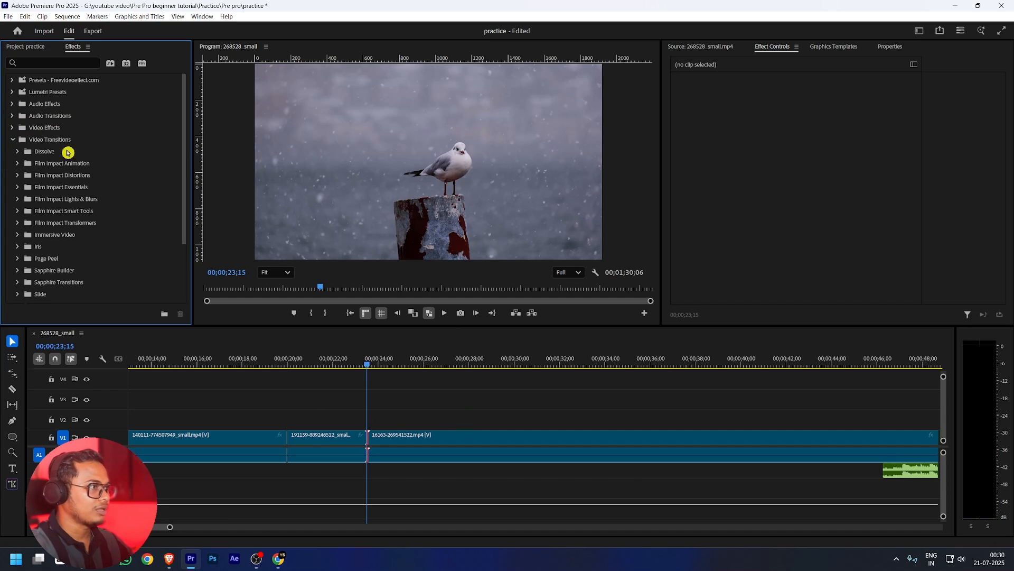
left_click(18, 151)
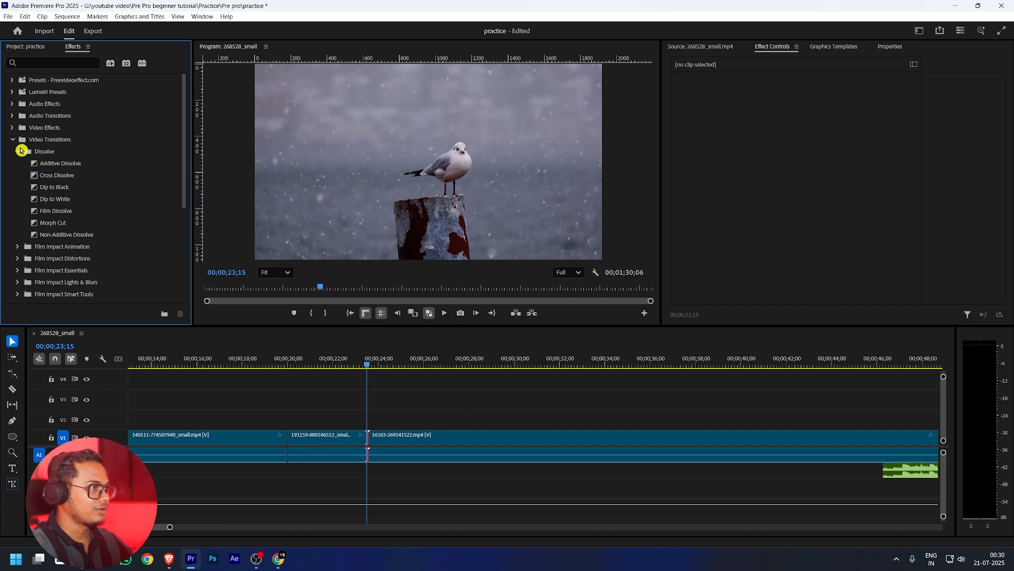
right_click(61, 177)
left_click(91, 184)
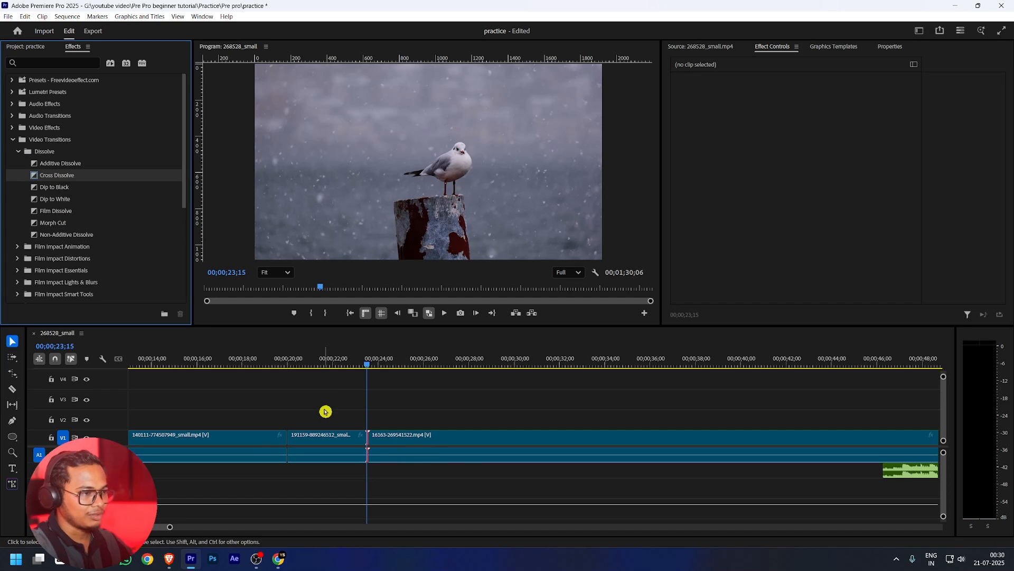
Apply the default transitions at the start of 16163-269541522.mp4, after the seagull clip, and scrub through the result
left_click_drag(344, 397, 373, 449)
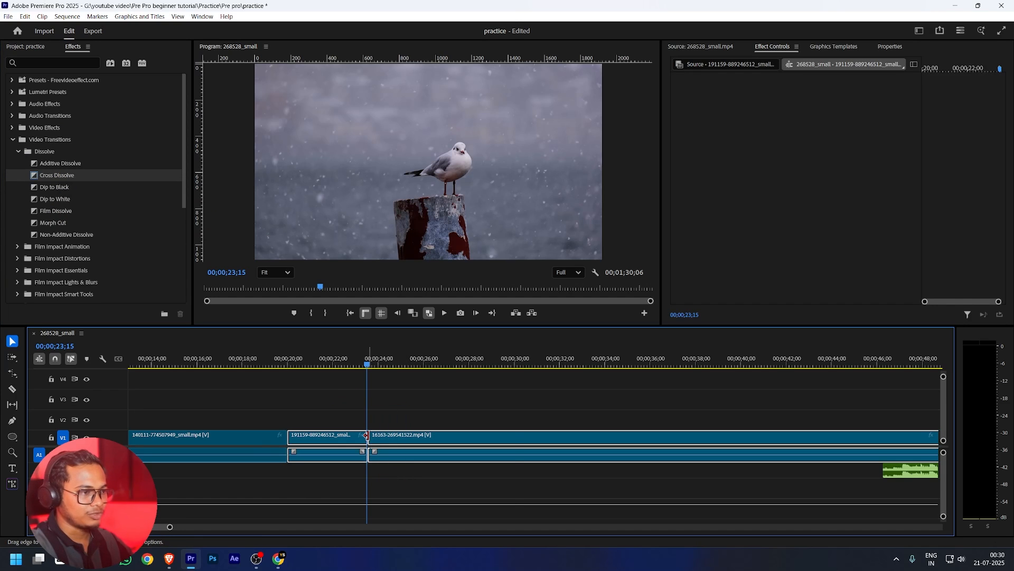
right_click(366, 435)
left_click(338, 420)
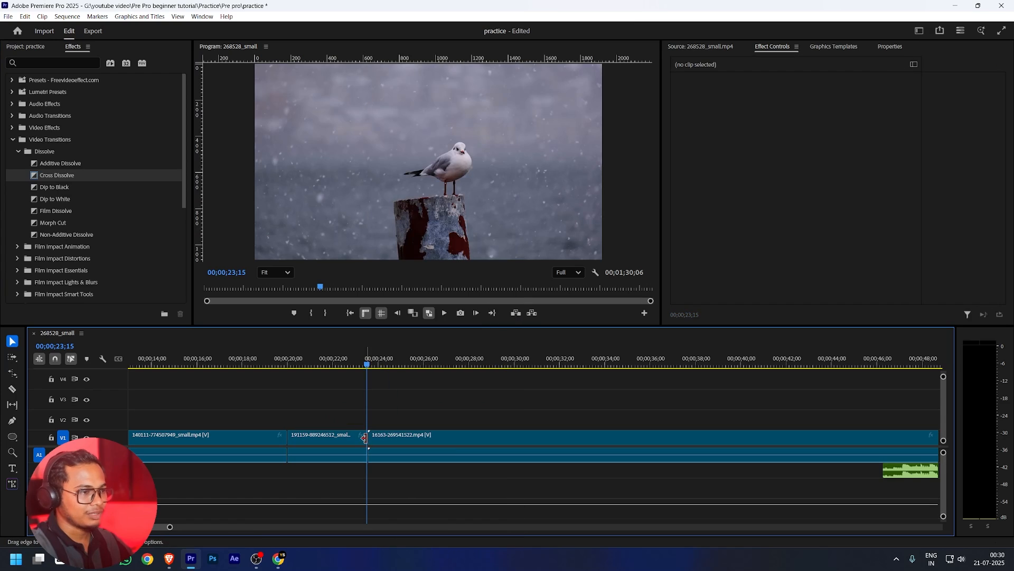
left_click(370, 437)
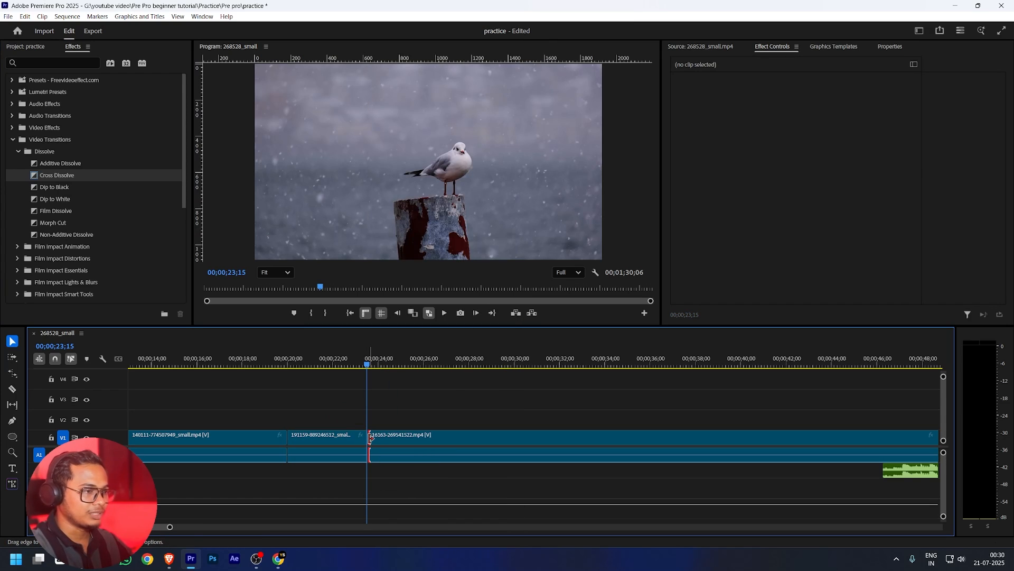
right_click(371, 438)
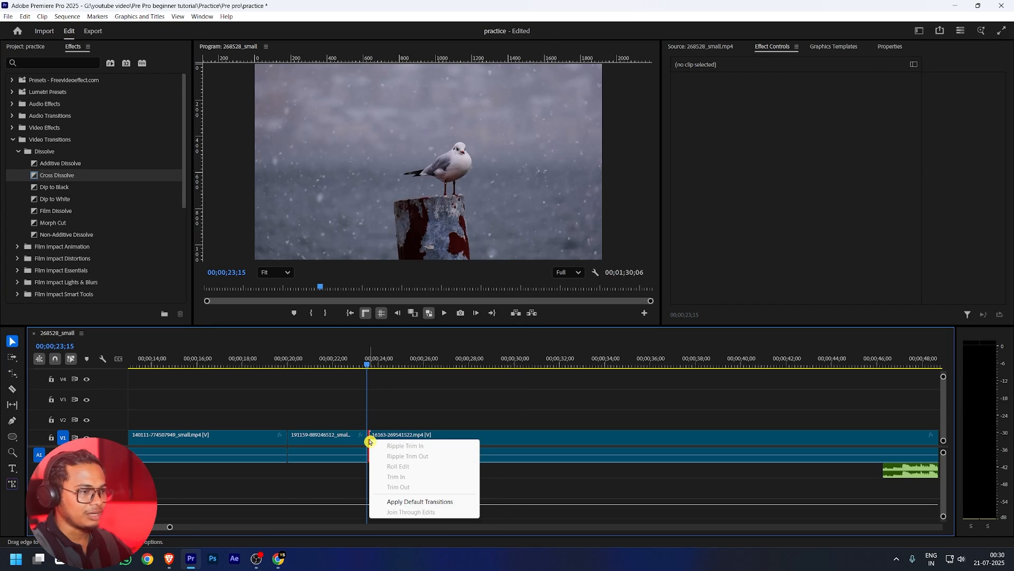
left_click(402, 502)
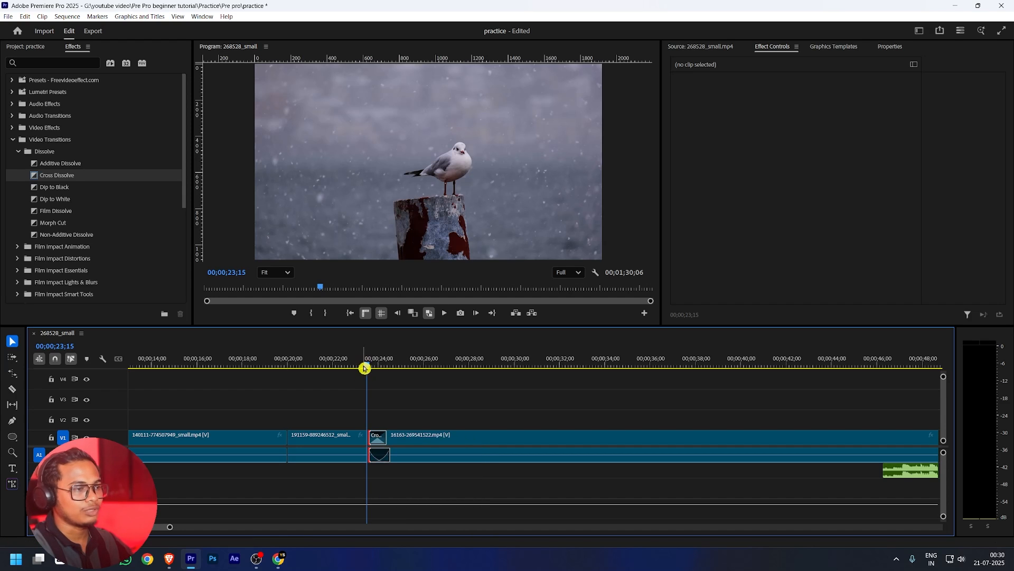
left_click_drag(365, 368, 396, 368)
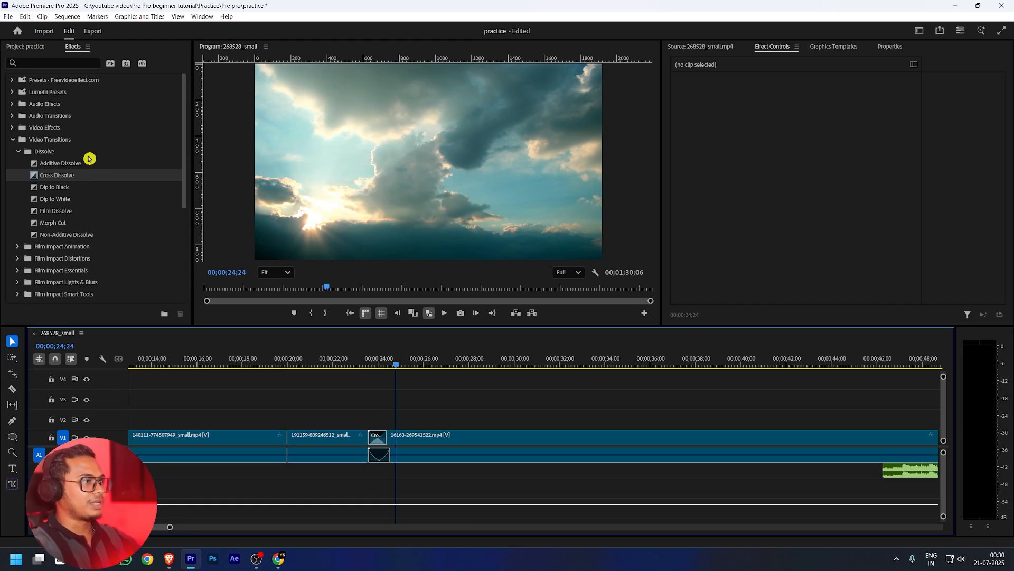
Add IMG_4607.MOV from the project media to V1 at 00;01;37;05, after the last 268528_small.mp4 clip
left_click(19, 138)
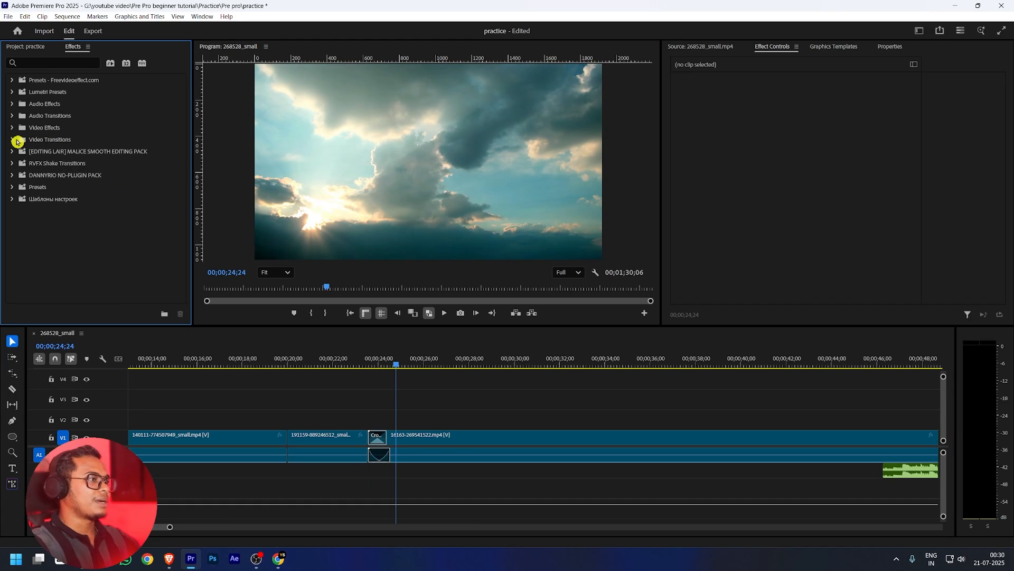
key("backslash")
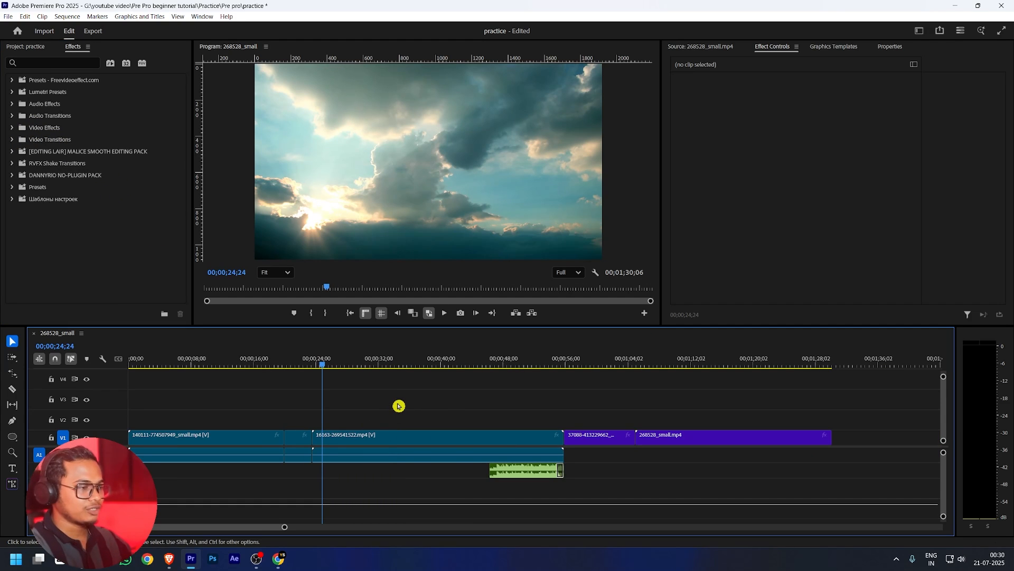
left_click(201, 365)
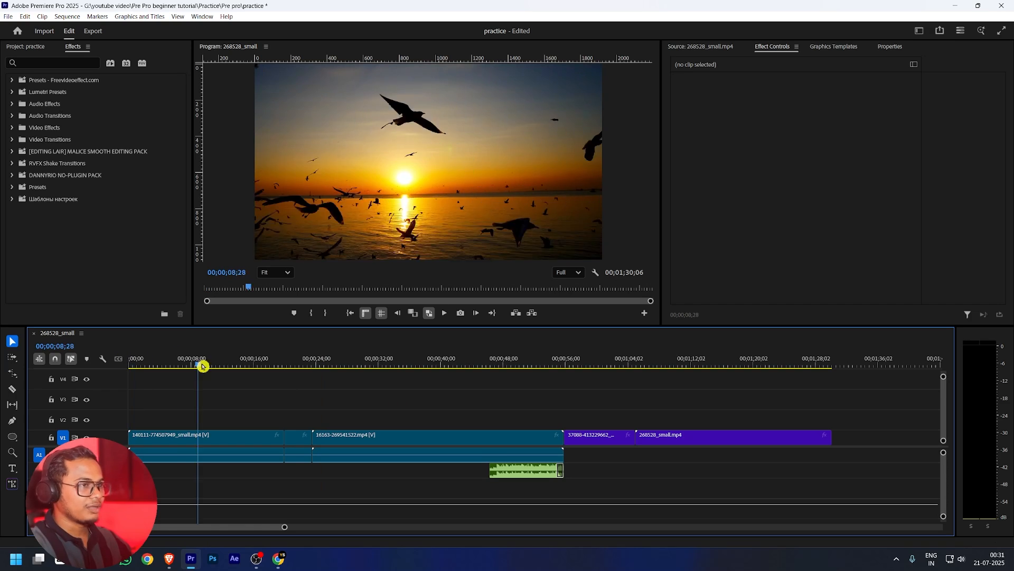
left_click_drag(203, 365, 370, 370)
scroll(621, 446, "down", 3)
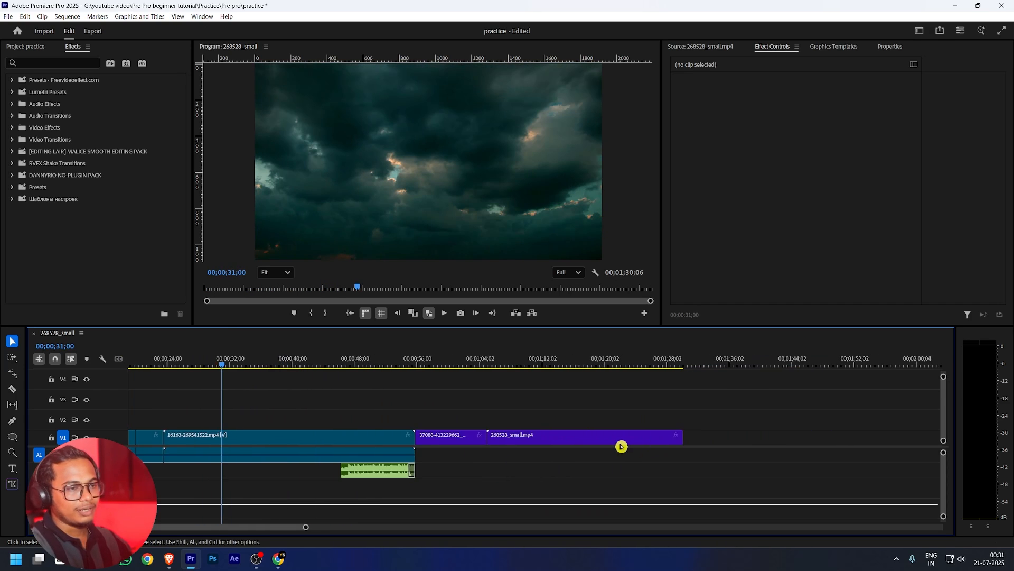
scroll(621, 447, "down", 2)
left_click(608, 359)
scroll(724, 388, "down", 6)
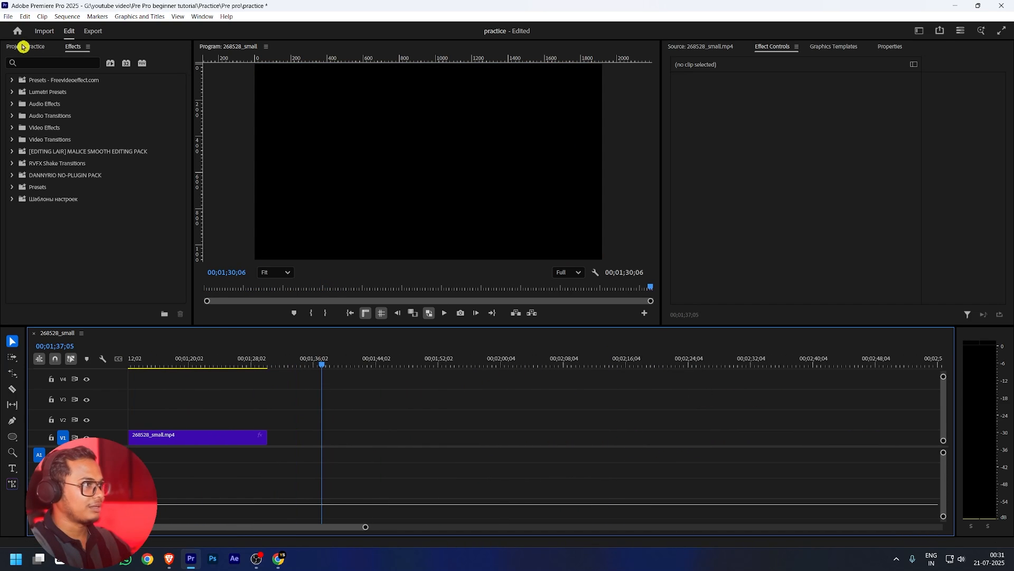
left_click(21, 46)
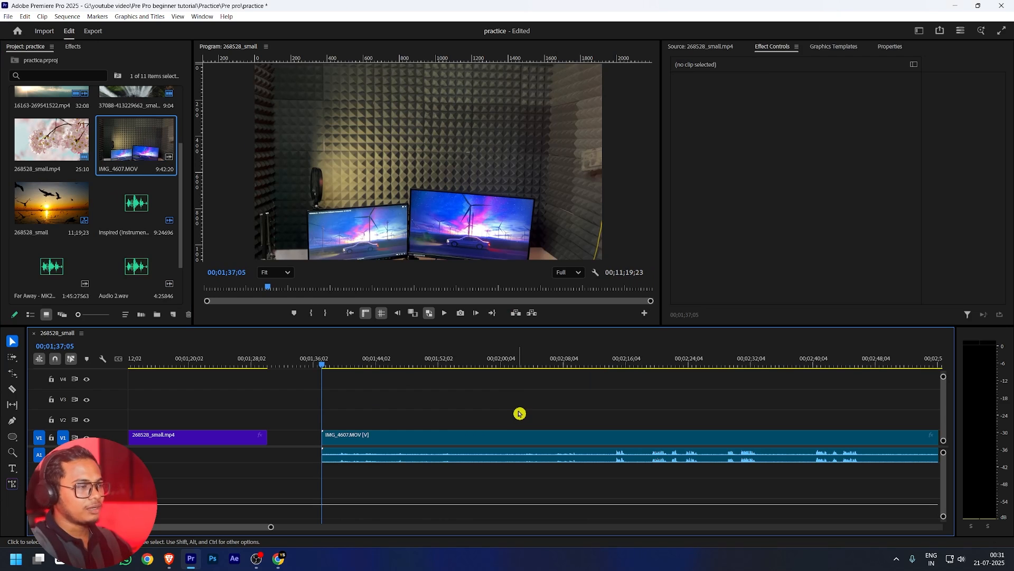
Scrub through IMG_4607.MOV on the timeline and park the playhead at 00;02;33;05
scroll(519, 413, "down", 2)
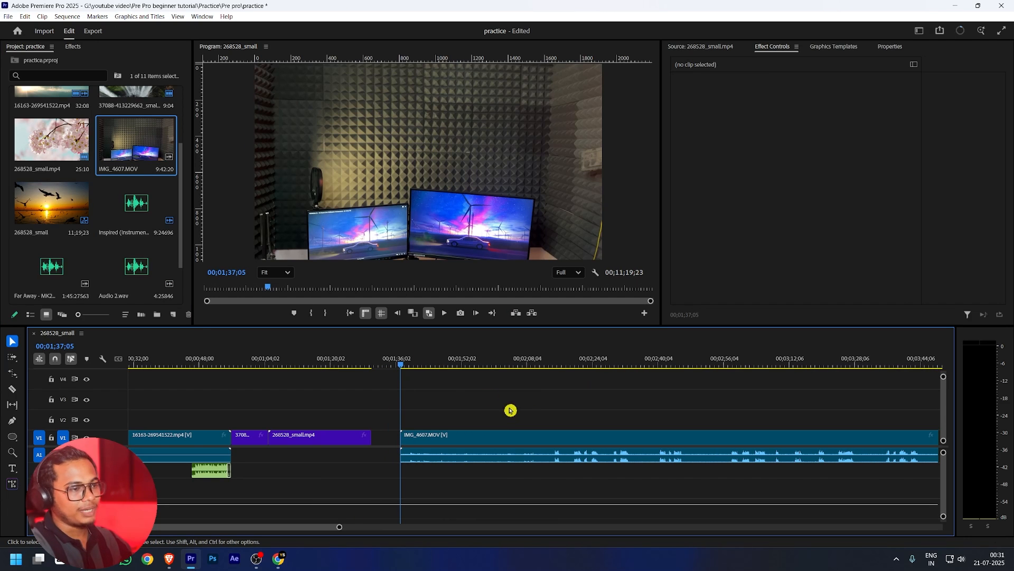
left_click_drag(423, 366, 632, 396)
scroll(681, 429, "up", 1)
scroll(681, 429, "up", 2)
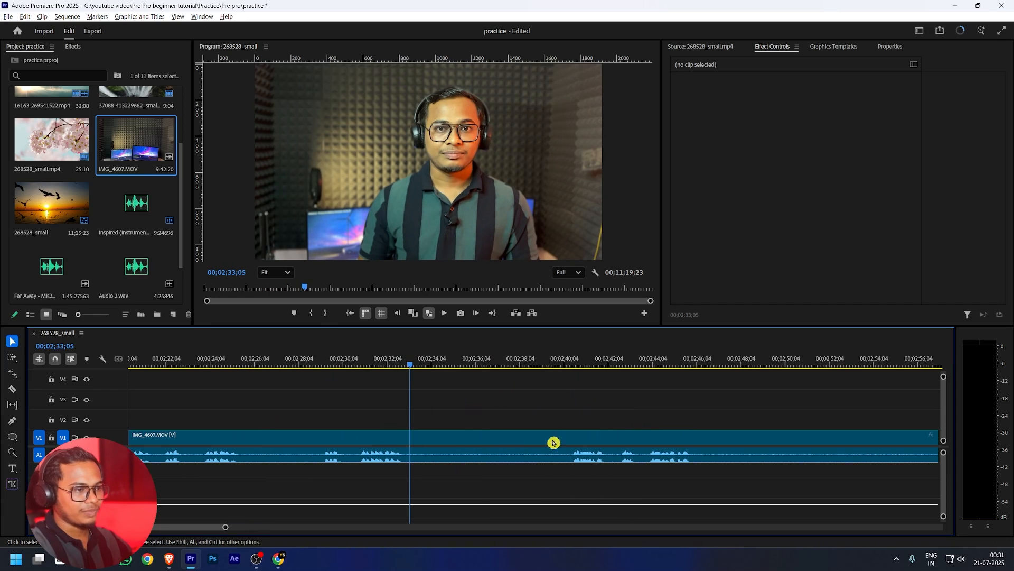
Create a new adjustment layer in the project at 1920 × 1080, 29.97 fps Drop-Frame, with square pixels
left_click(446, 438)
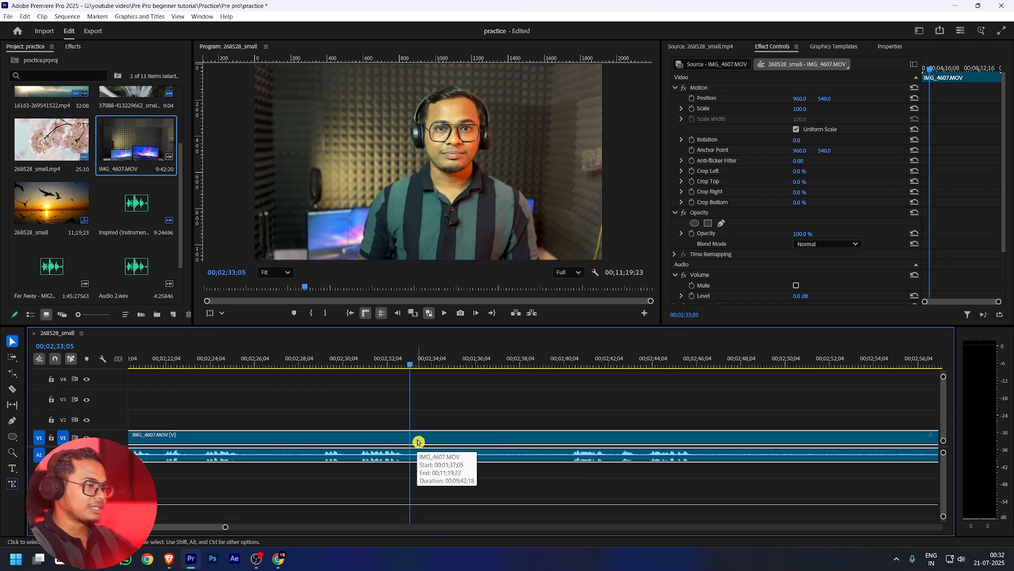
scroll(142, 211, "down", 1)
left_click(136, 263)
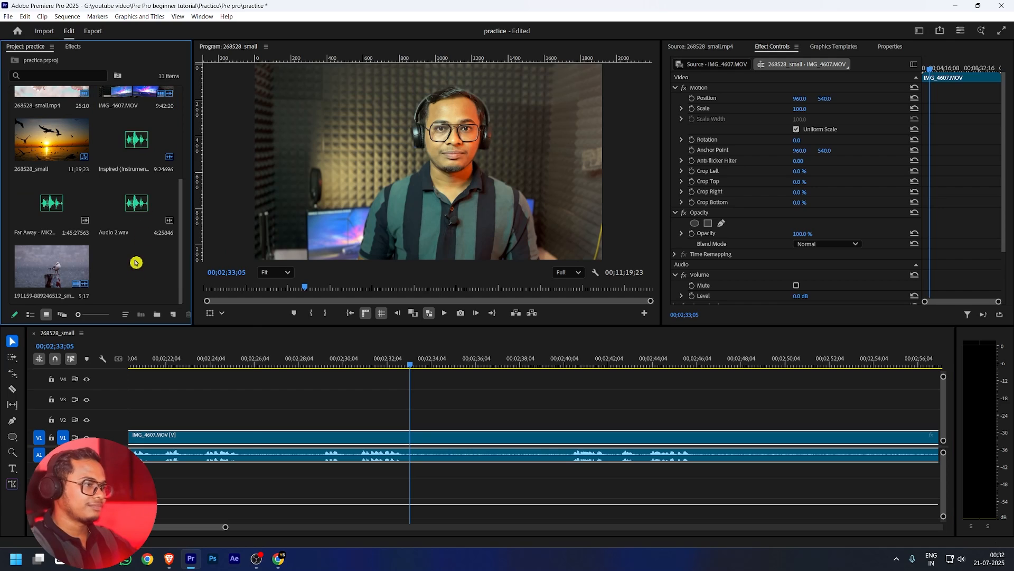
right_click(136, 263)
right_click(116, 256)
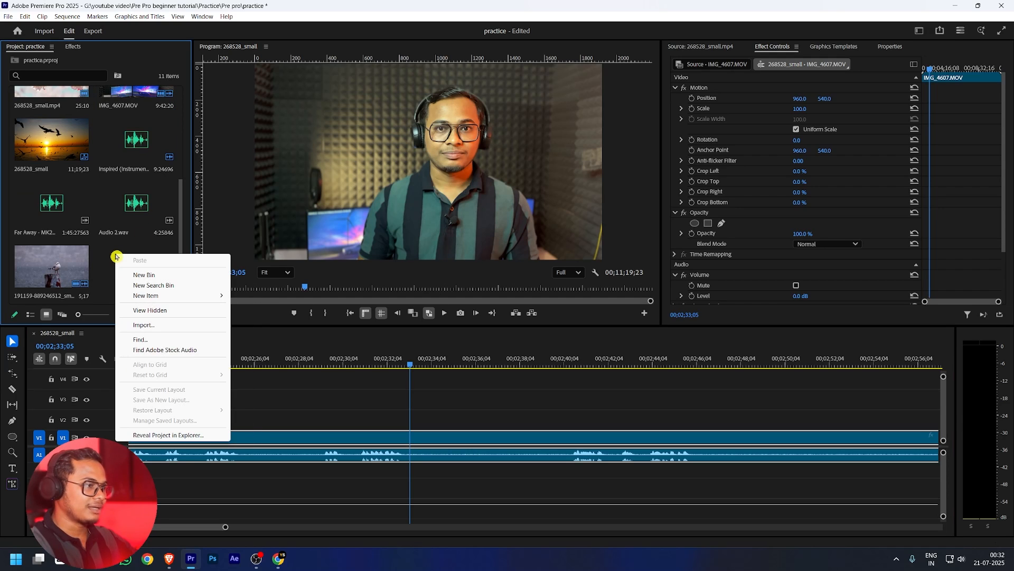
mouse_move(212, 295)
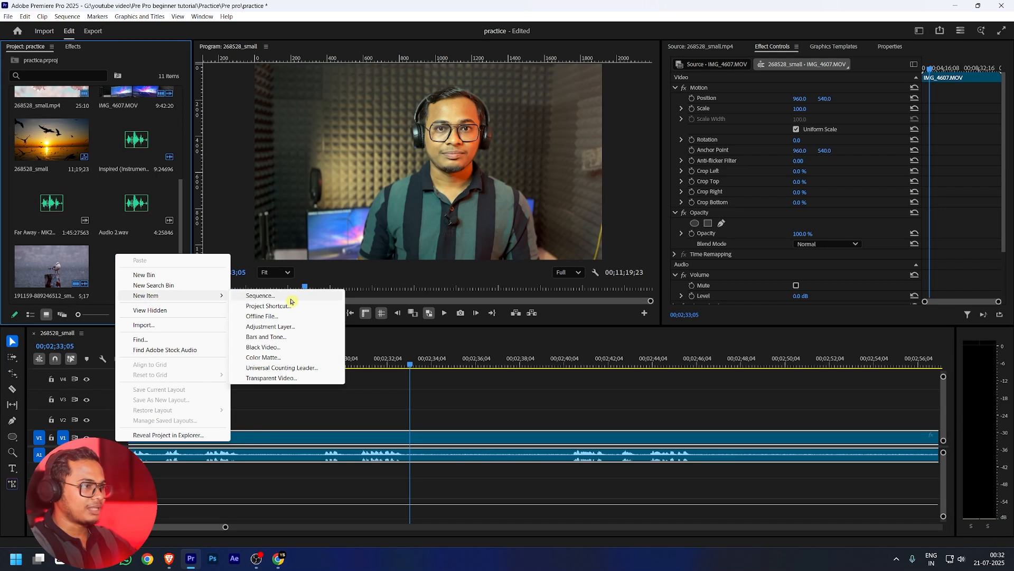
left_click(289, 326)
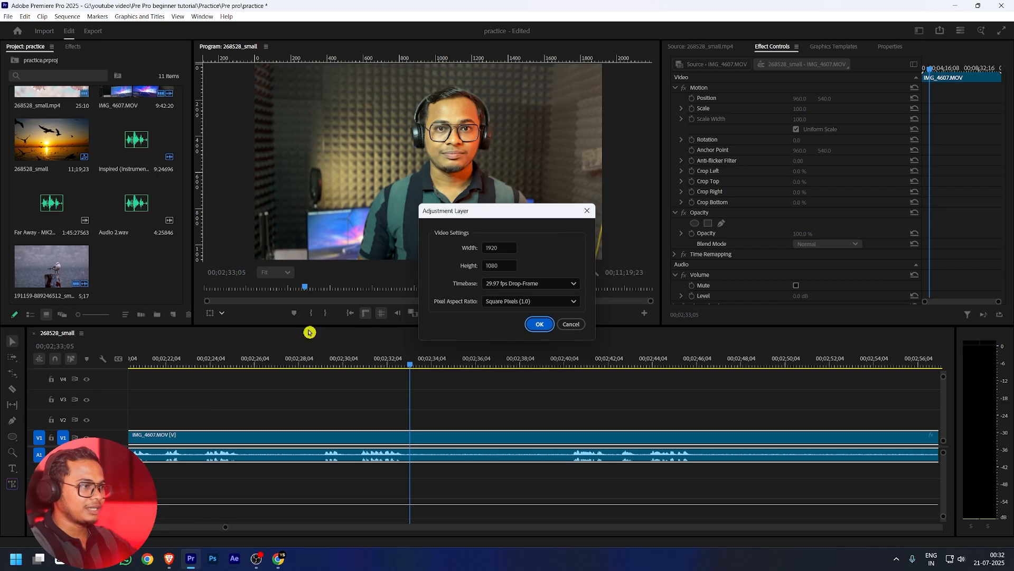
left_click(539, 323)
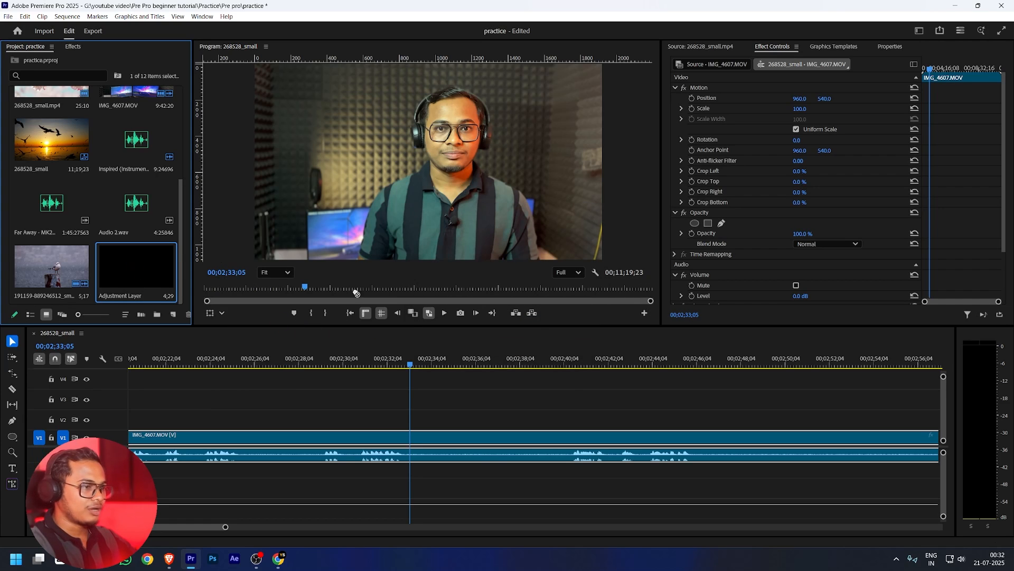
Place the adjustment layer on V2 above IMG_4607.MOV, starting at 00;02;33;05
left_click_drag(356, 293, 425, 420)
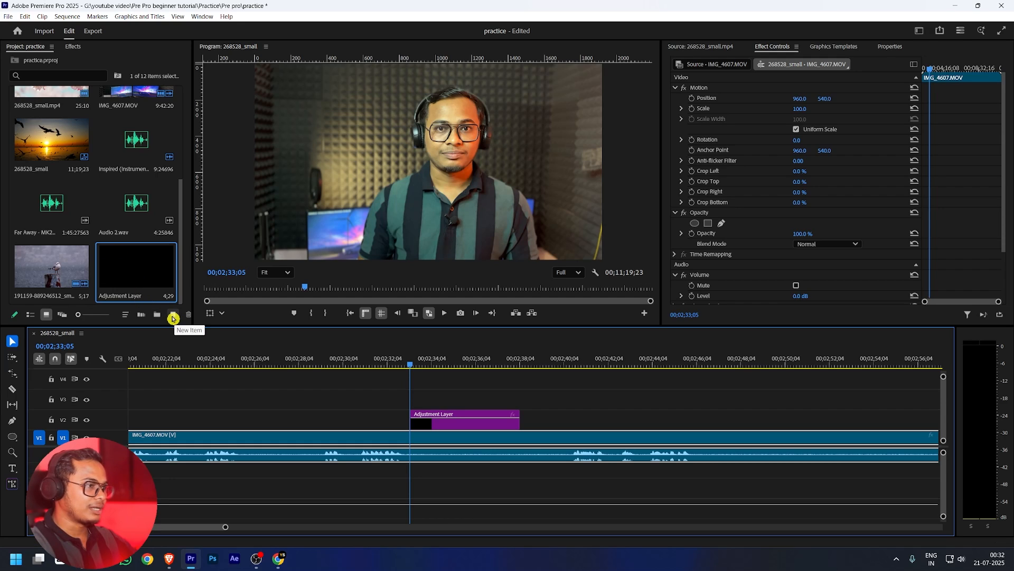
left_click(173, 317)
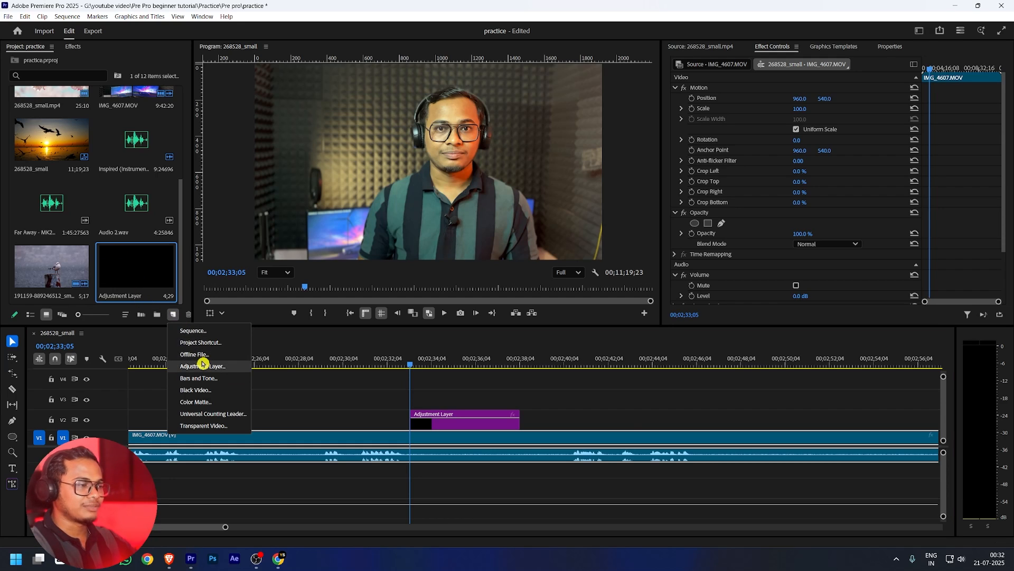
left_click(616, 423)
Play the part of IMG_4607.MOV under the adjustment layer up to about 00;02;34;12
left_click(462, 446)
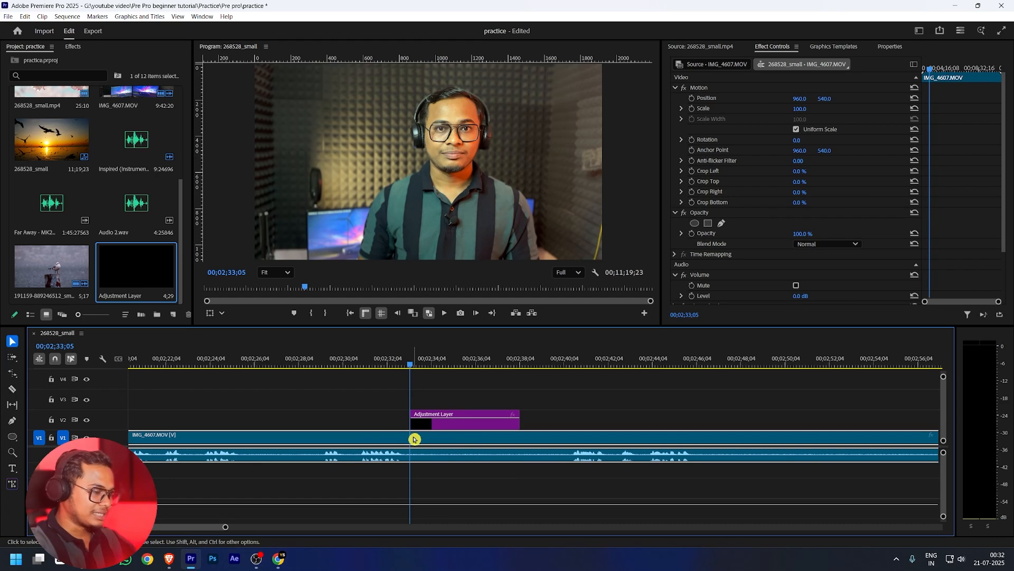
key("space")
left_click(458, 426)
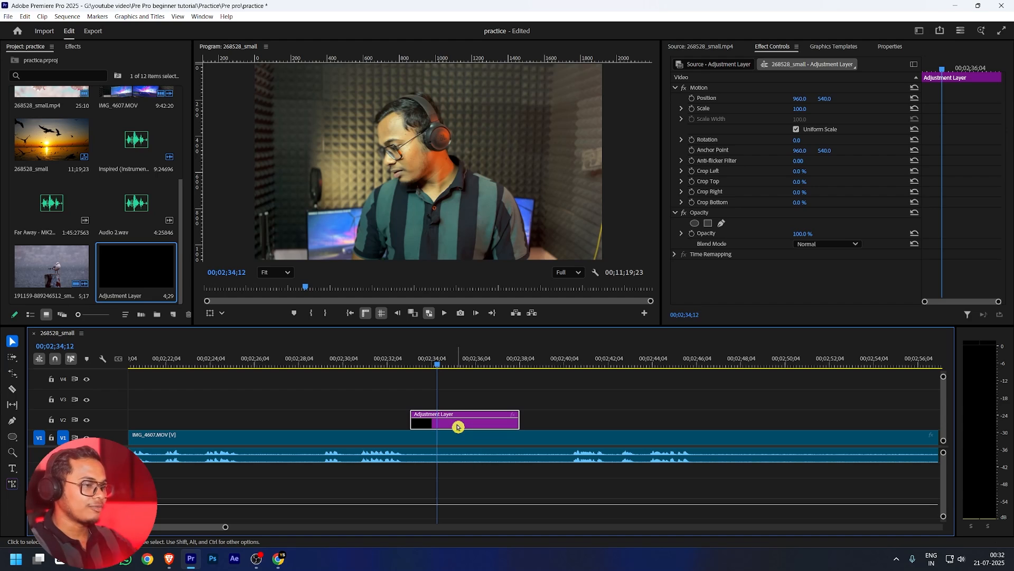
left_click(536, 399)
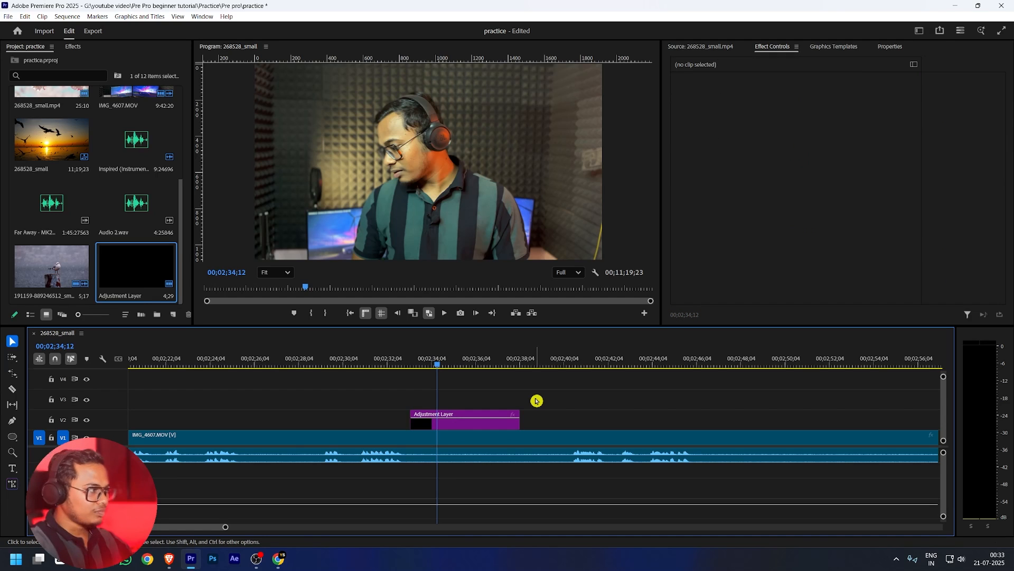
Select the adjustment layer on V2 and open the Lumetri Color controls for it
left_click(454, 426)
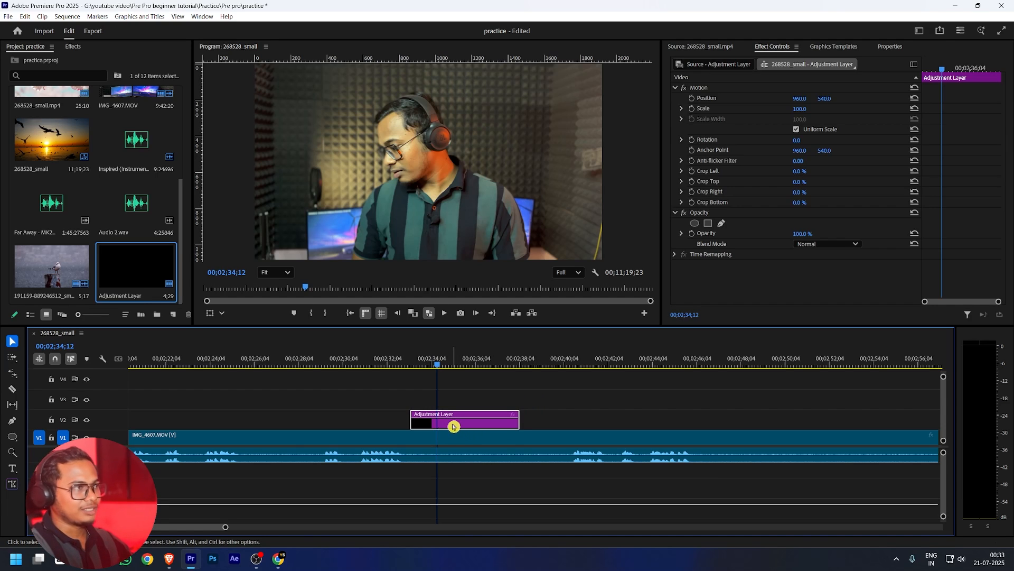
left_click(201, 19)
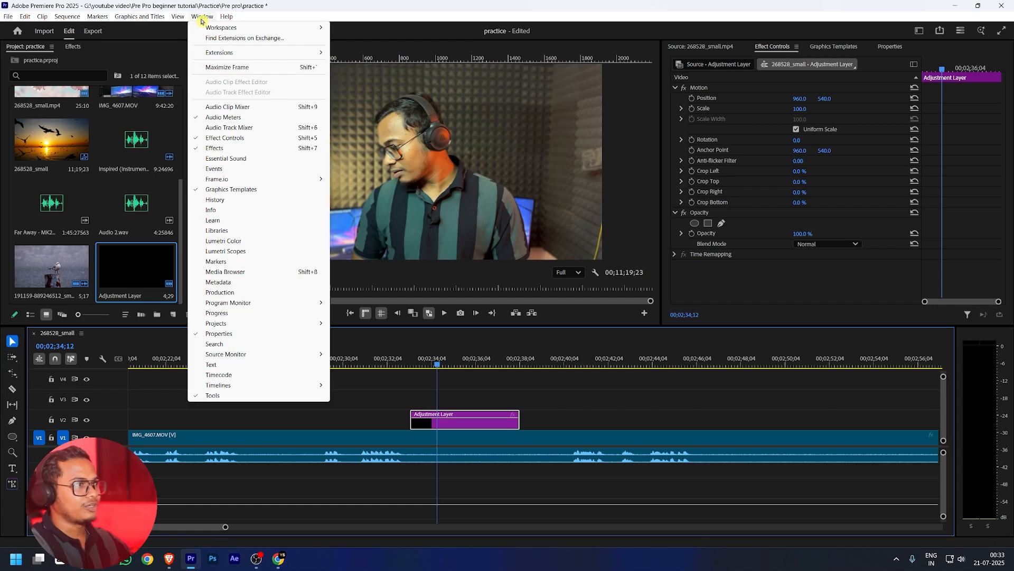
left_click(229, 242)
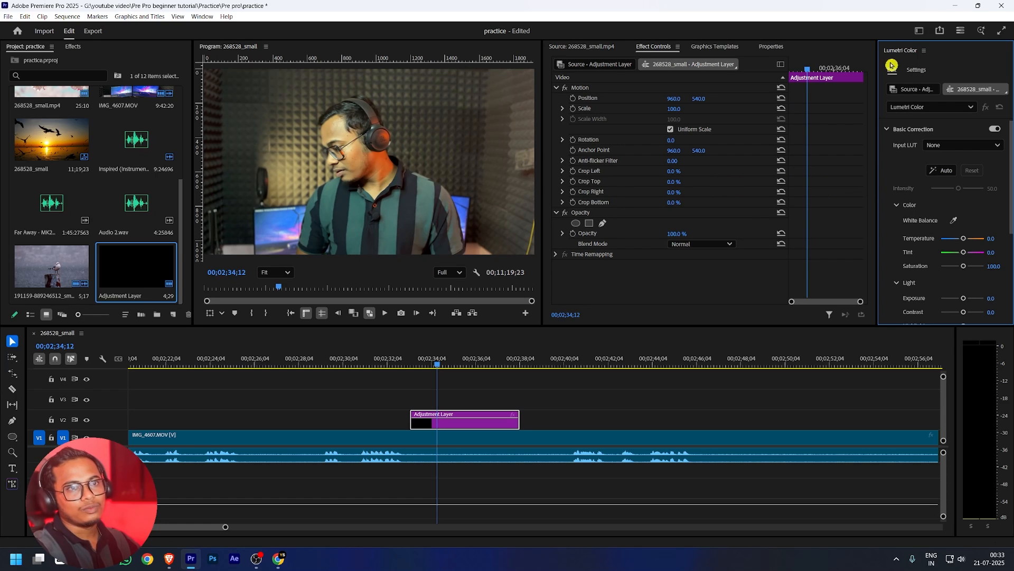
Dock the Lumetri Color panel in the same group as Effect Controls and check its entry among the available panels
left_click_drag(897, 52, 819, 60)
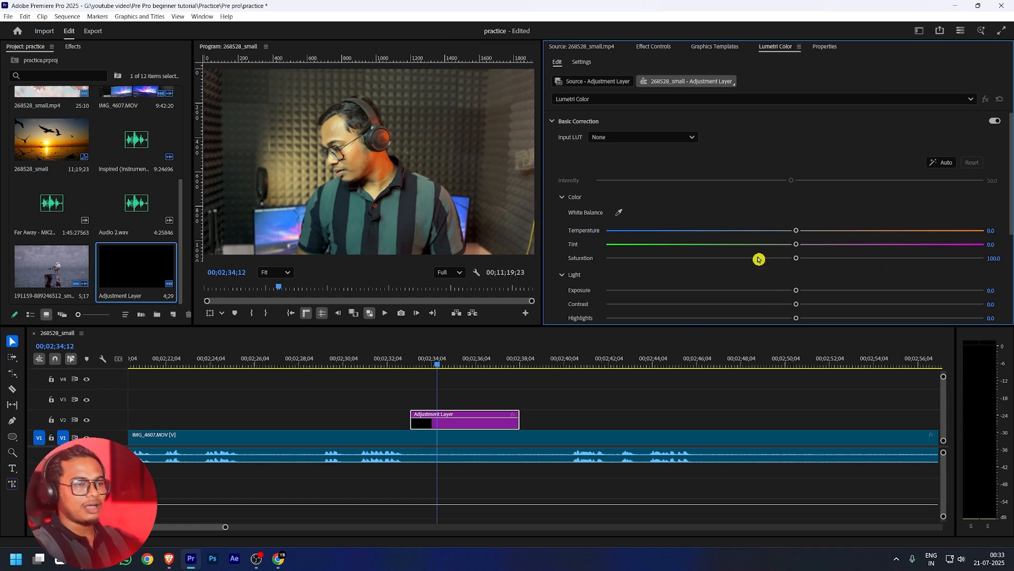
left_click(202, 16)
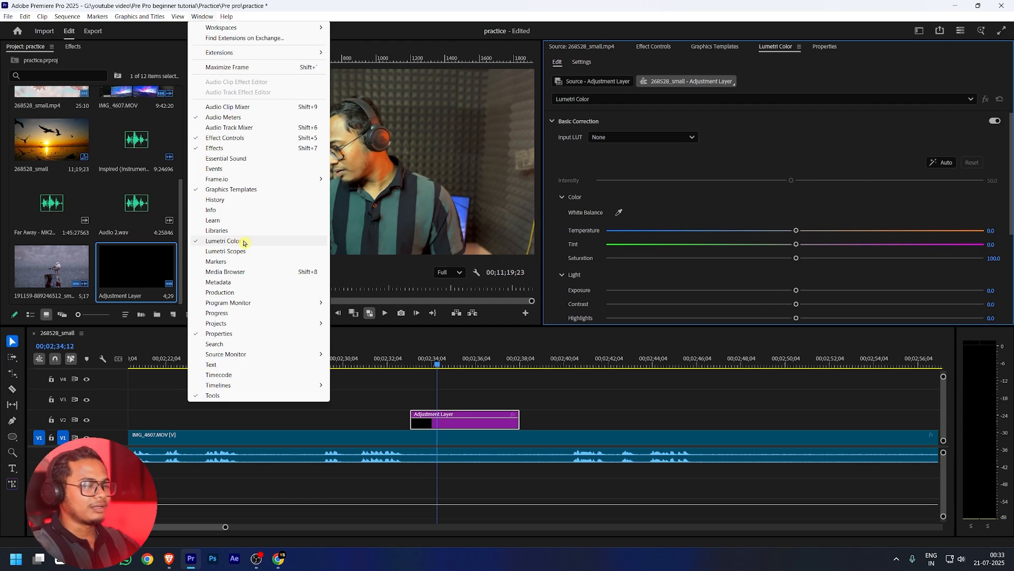
left_click(773, 151)
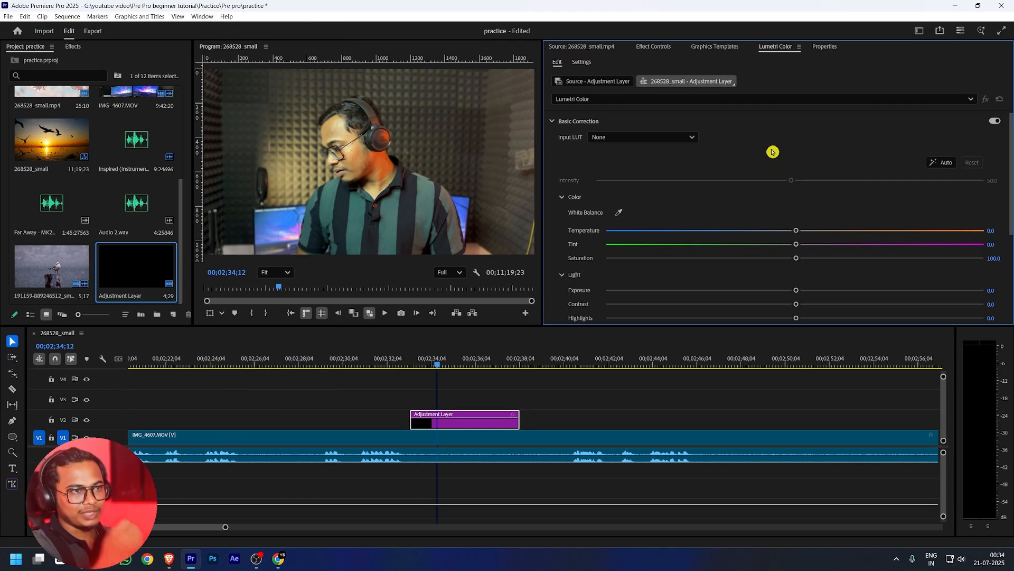
Apply the automatic Basic Correction to the adjustment layer in Lumetri Color
scroll(772, 152, "down", 2)
scroll(687, 164, "up", 1)
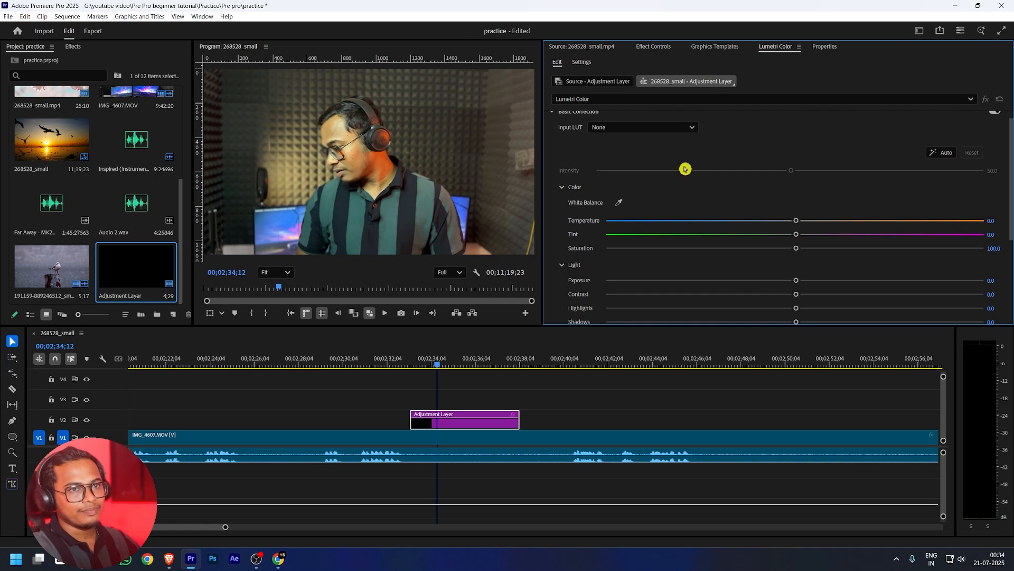
left_click(938, 153)
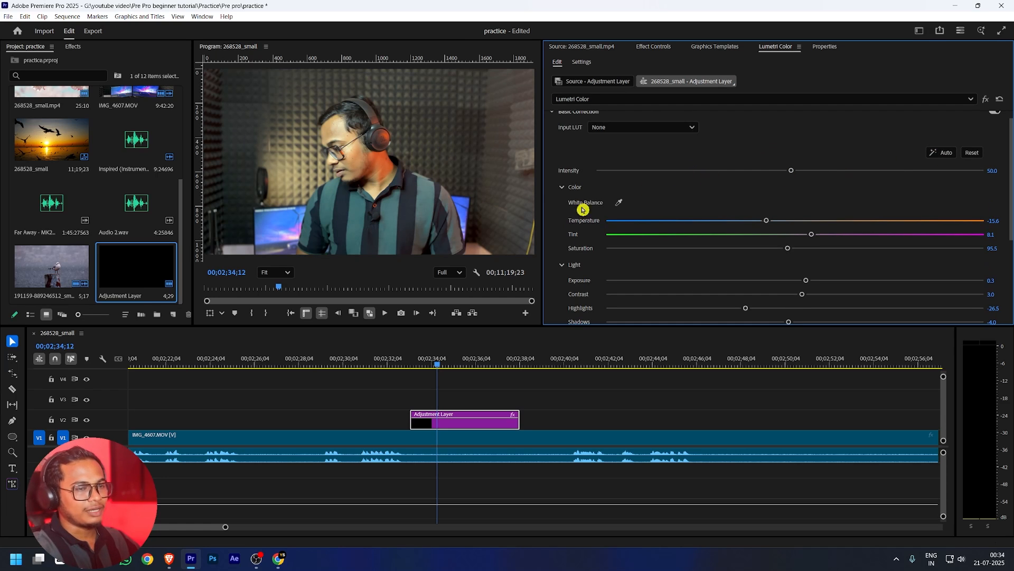
scroll(823, 183, "down", 1)
scroll(692, 176, "up", 2)
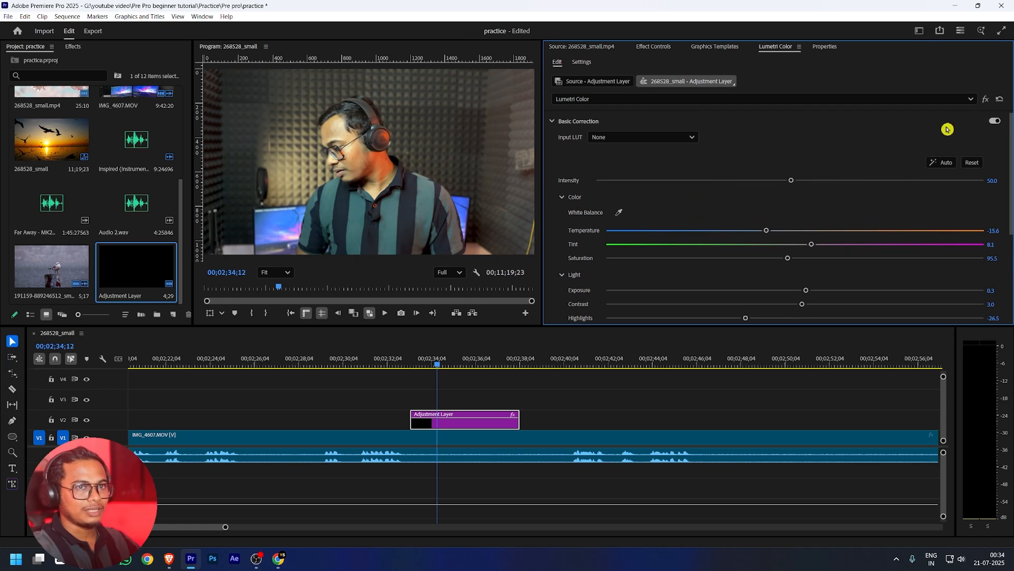
Compare the footage with the adjustment layer's Lumetri Color effect off and on at several frames up to 00;02;36;11
left_click(985, 101)
left_click(986, 101)
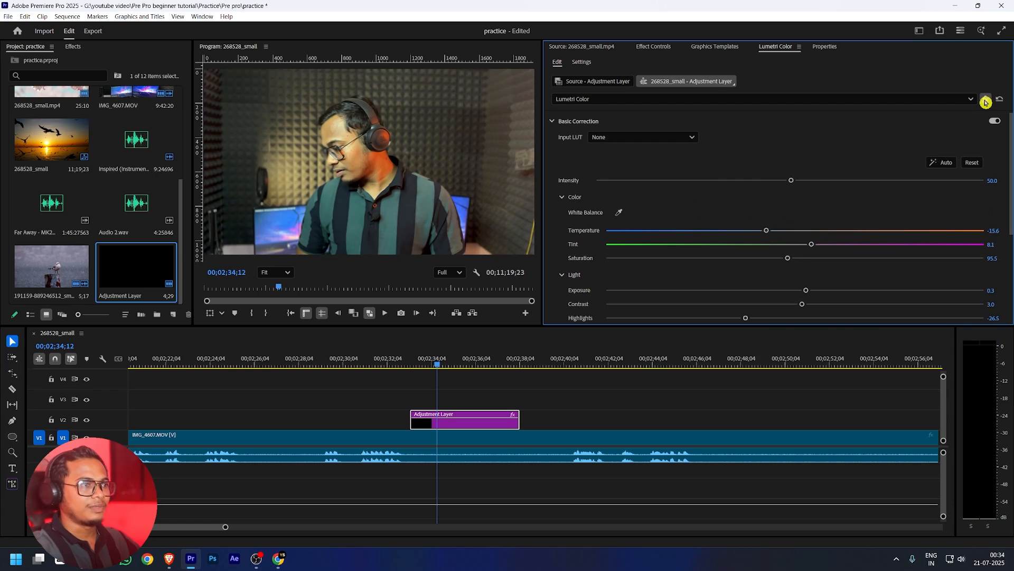
left_click(985, 101)
left_click(985, 101)
left_click(985, 101)
left_click(986, 101)
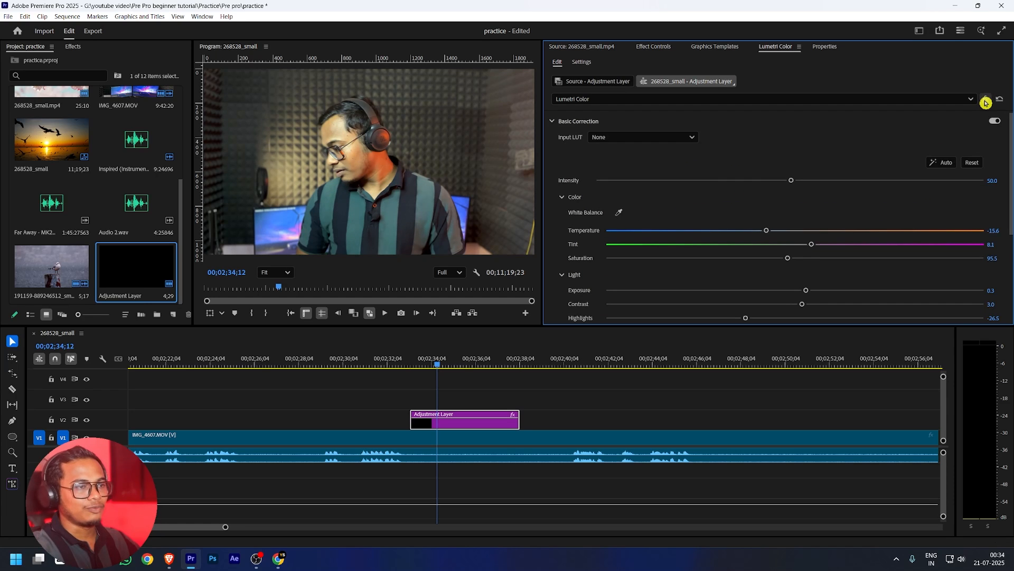
left_click(985, 101)
left_click_drag(432, 368, 458, 365)
left_click(986, 100)
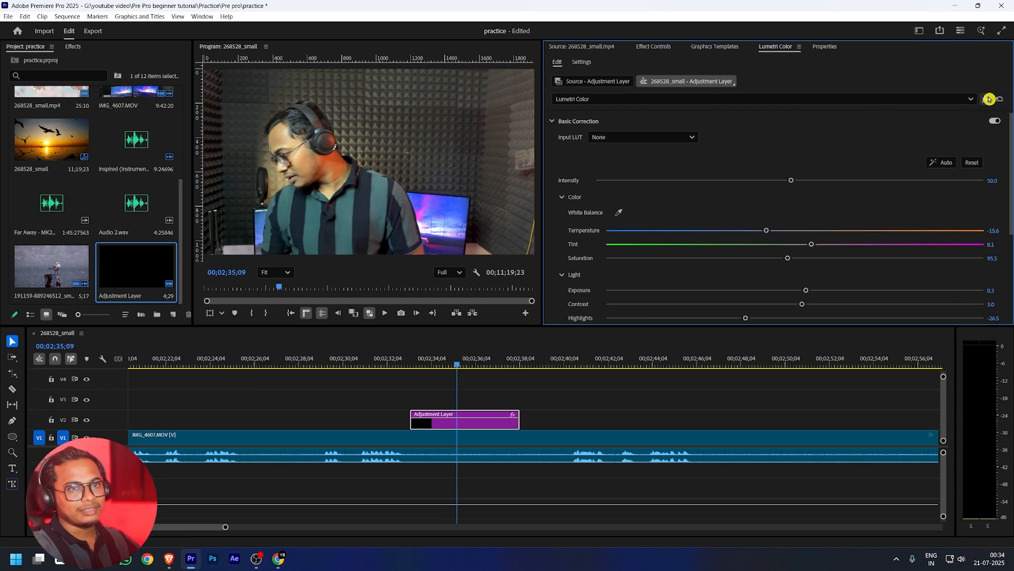
left_click_drag(474, 366, 483, 375)
scroll(464, 392, "up", 2)
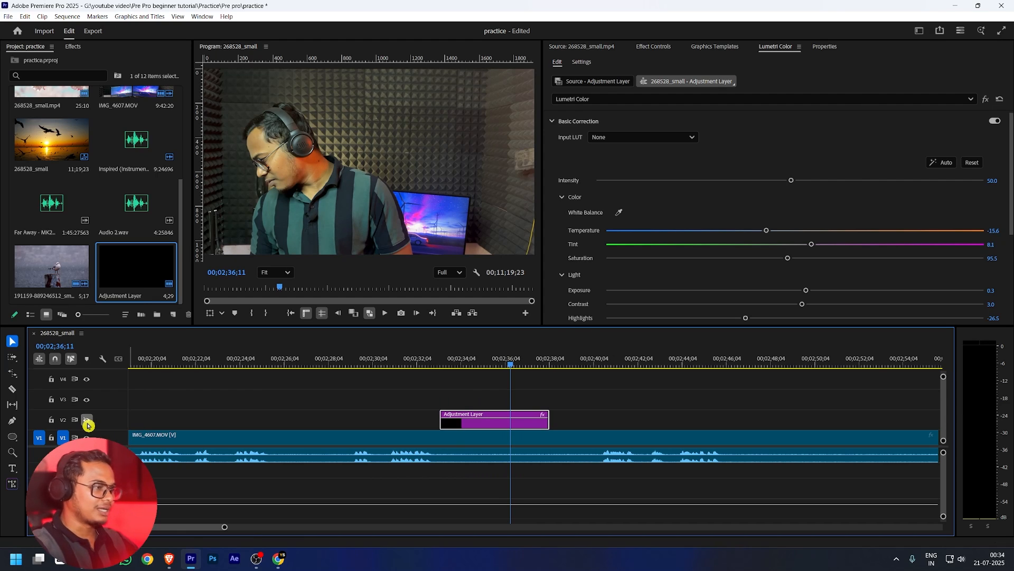
Delete the adjustment layer from V2, then select IMG_4607.MOV and move the playhead to 00;02;32;26
key("Delete")
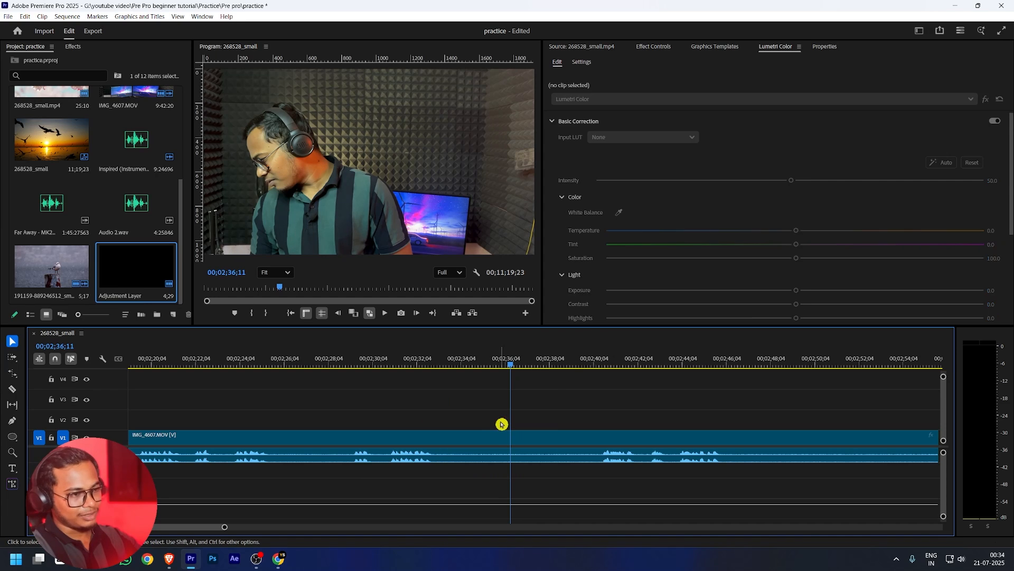
left_click(492, 437)
left_click(511, 363)
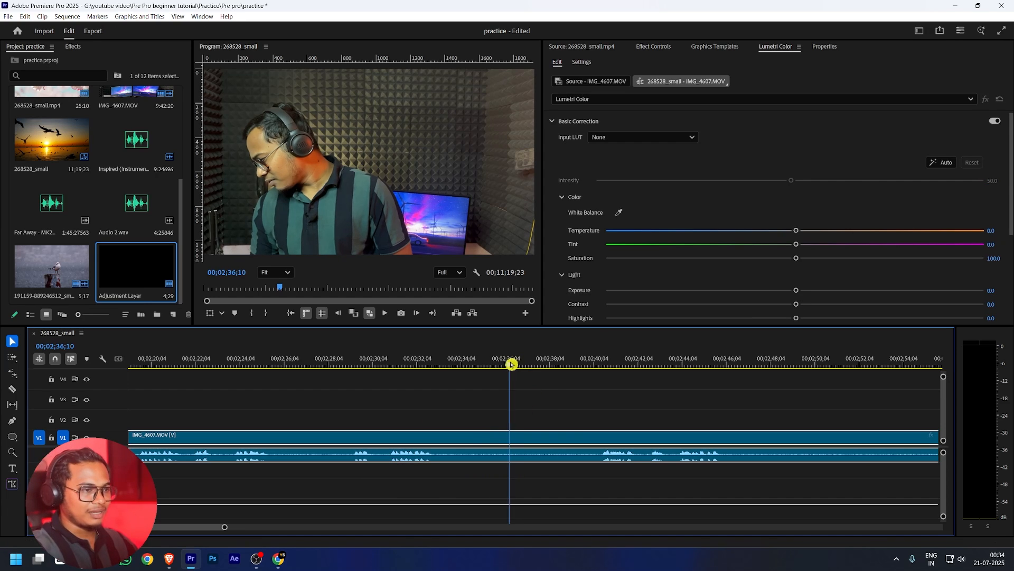
left_click_drag(511, 363, 434, 365)
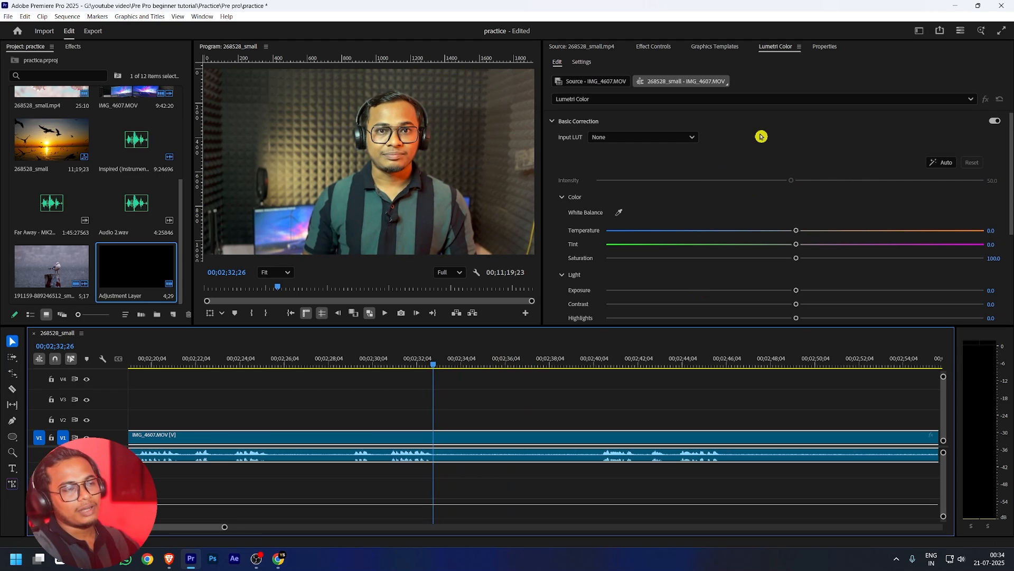
Set the white balance of IMG_4607.MOV by sampling the white of the speaker's eye with the White Balance eyedropper
scroll(763, 135, "down", 1)
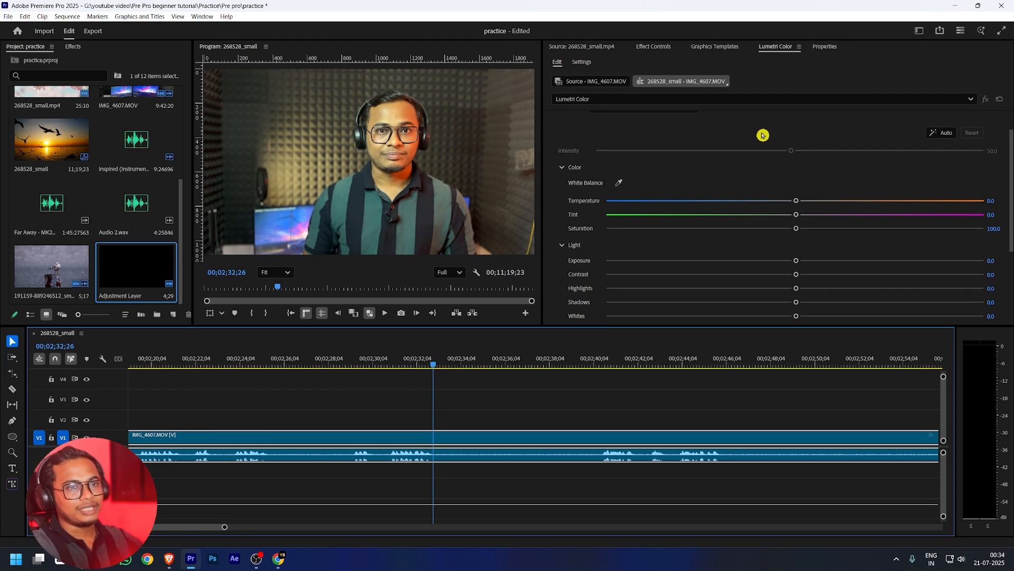
scroll(782, 164, "down", 1)
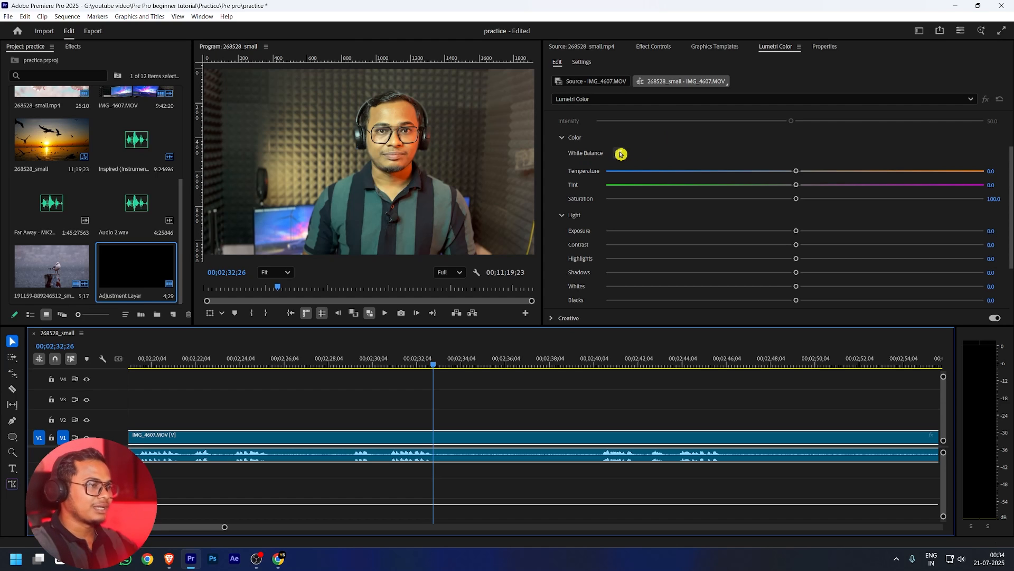
left_click(621, 154)
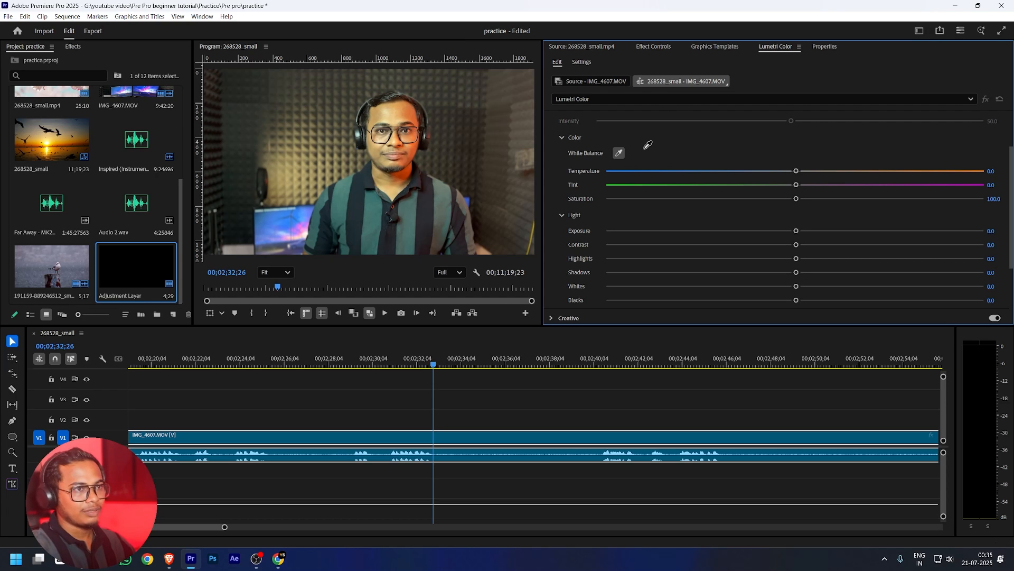
left_click(380, 165)
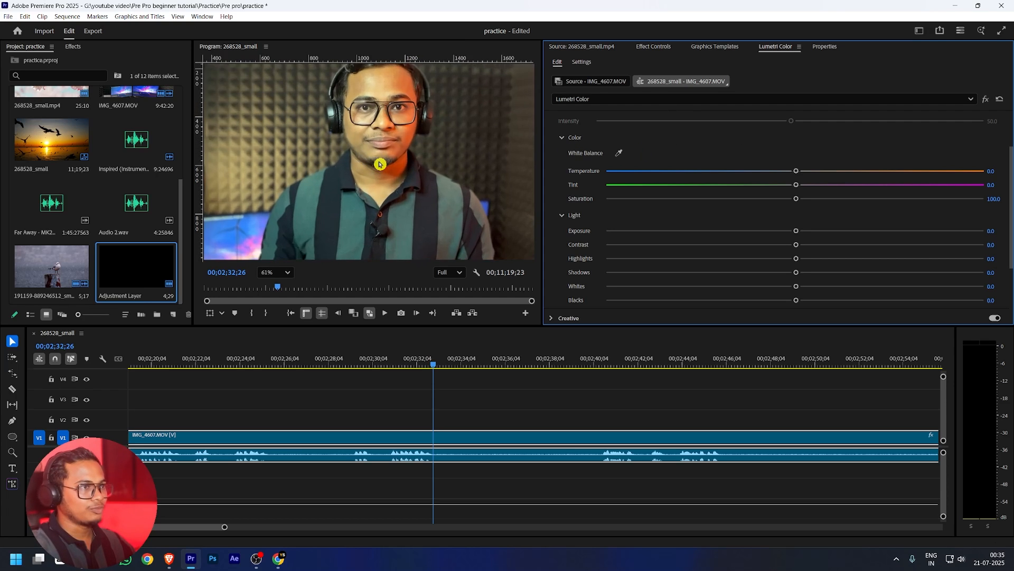
scroll(379, 164, "up", 2)
scroll(350, 111, "up", 2)
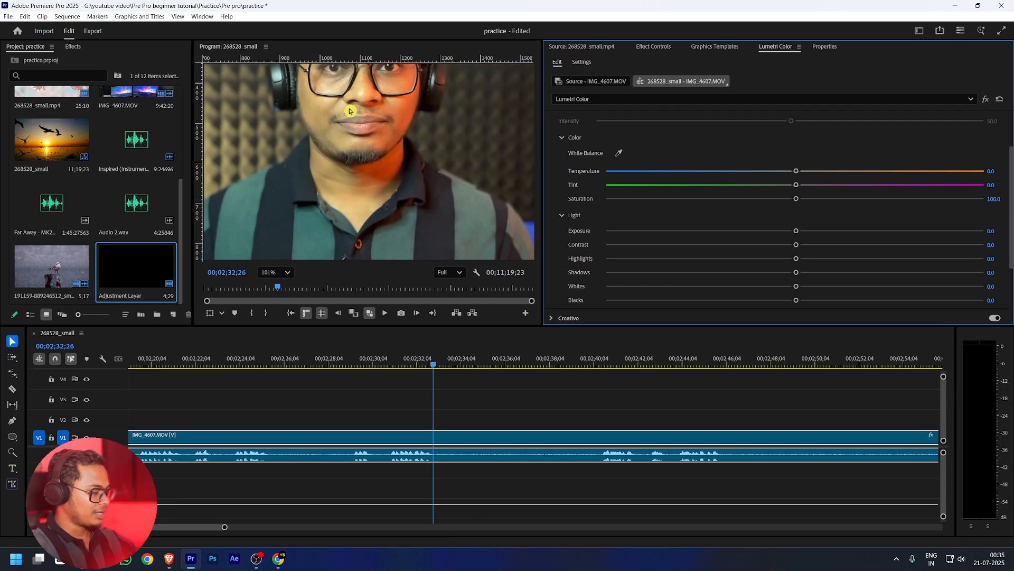
key("h")
left_click_drag(350, 111, 339, 155)
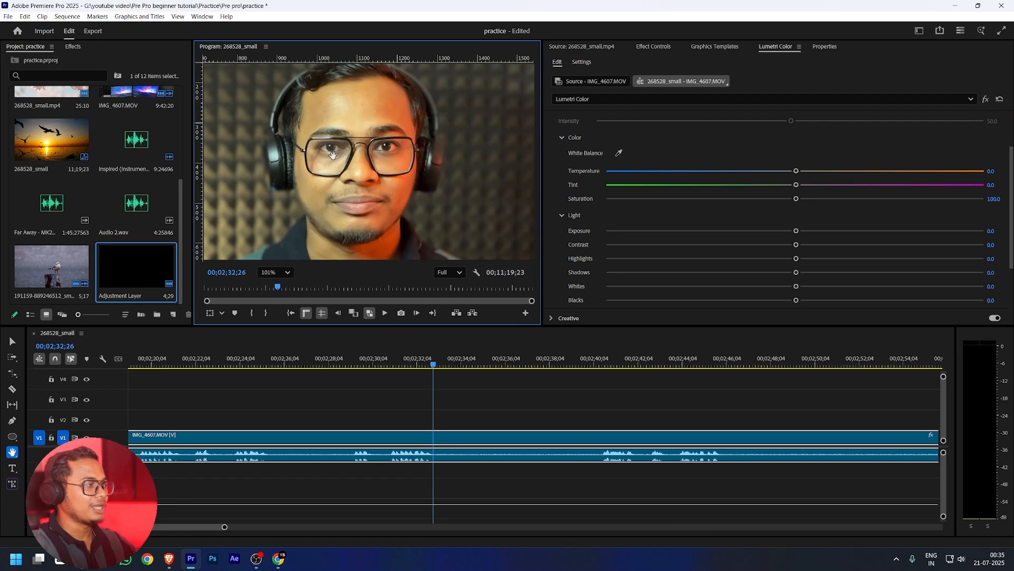
left_click_drag(333, 157, 336, 170)
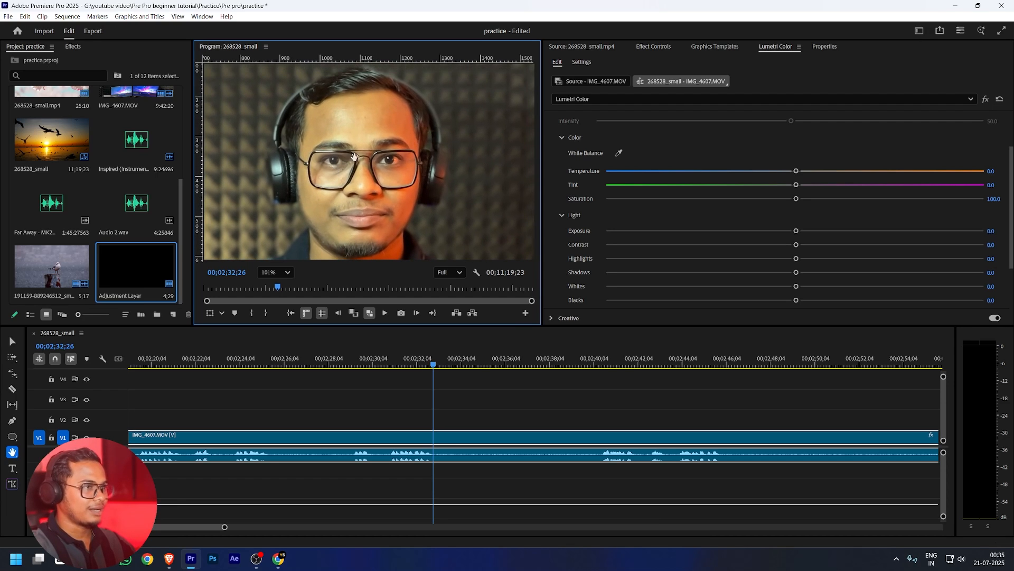
left_click(620, 152)
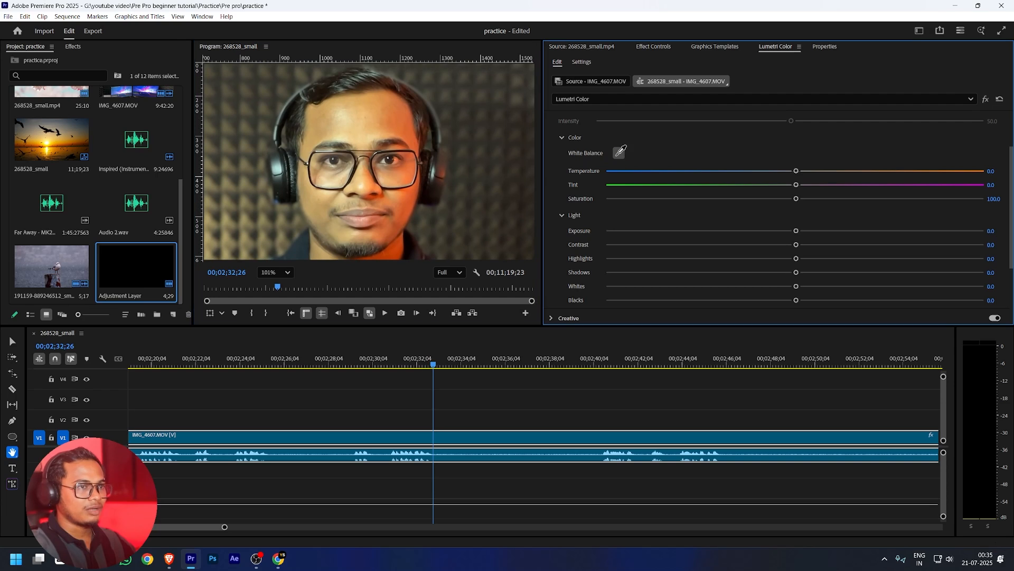
left_click(329, 161)
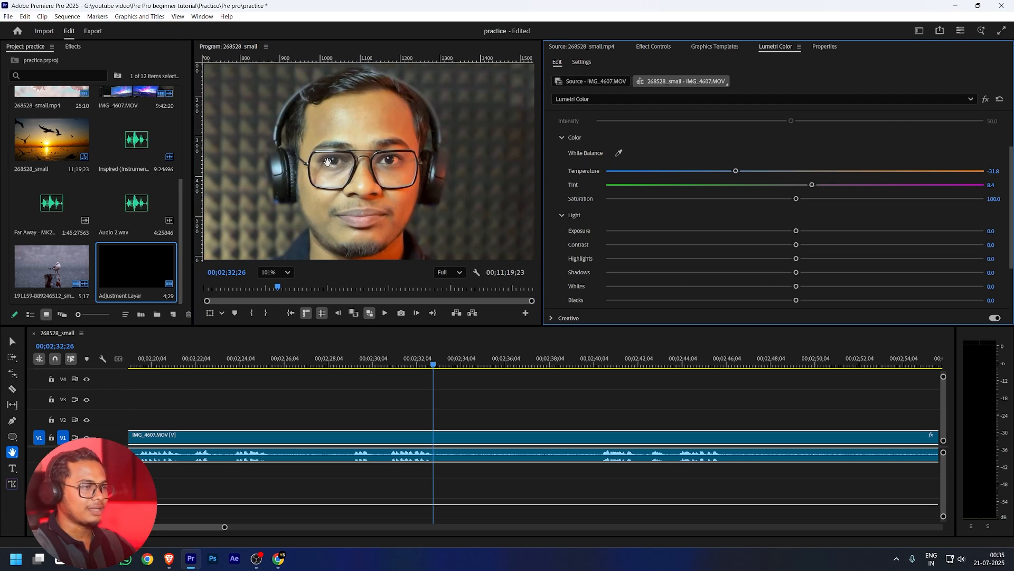
Set the program monitor zoom to Fit and compare IMG_4607.MOV with its Lumetri Color effect off and on
left_click(287, 272)
left_click(274, 292)
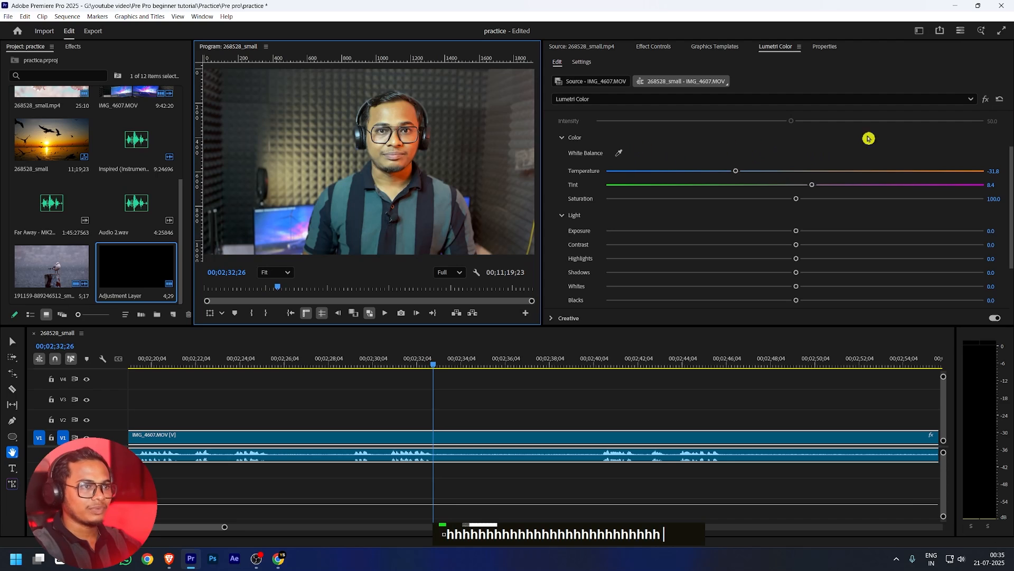
left_click(988, 102)
left_click(988, 101)
left_click(988, 100)
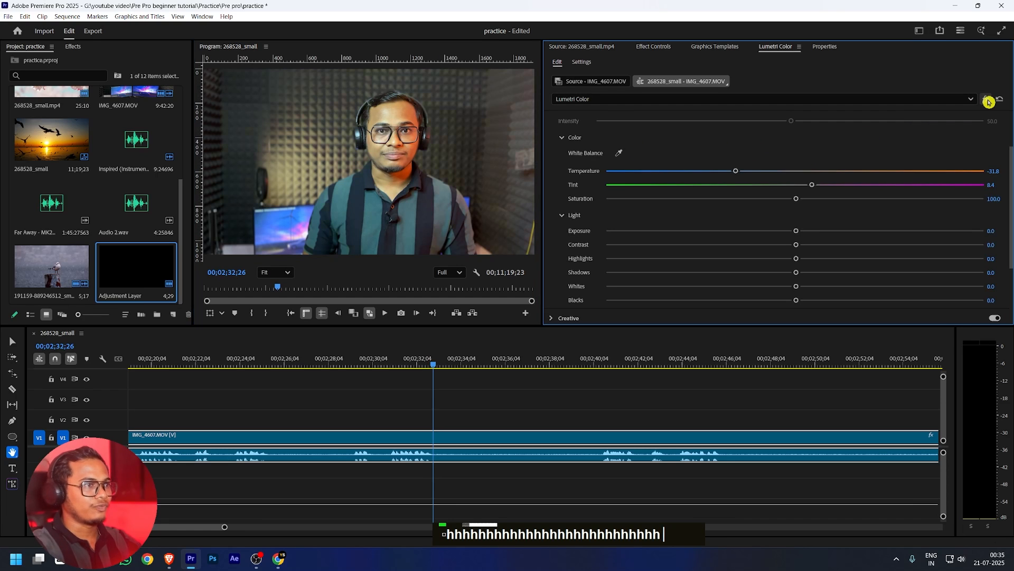
left_click(988, 101)
left_click(987, 101)
left_click(988, 101)
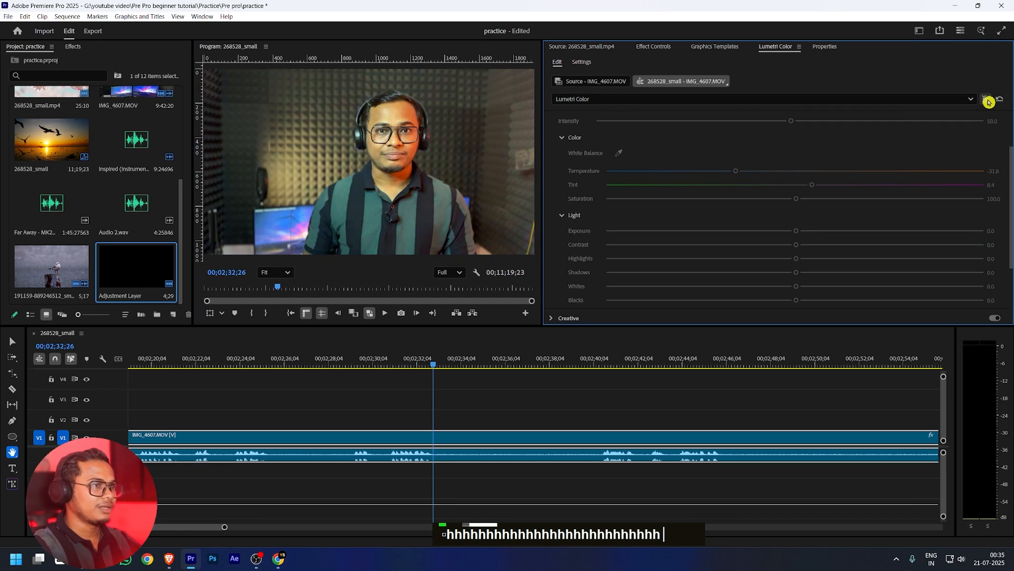
Re-enable the Lumetri Color effect and set Tint to 19.1 and Temperature to -36.6
left_click(988, 101)
left_click(988, 100)
left_click(988, 101)
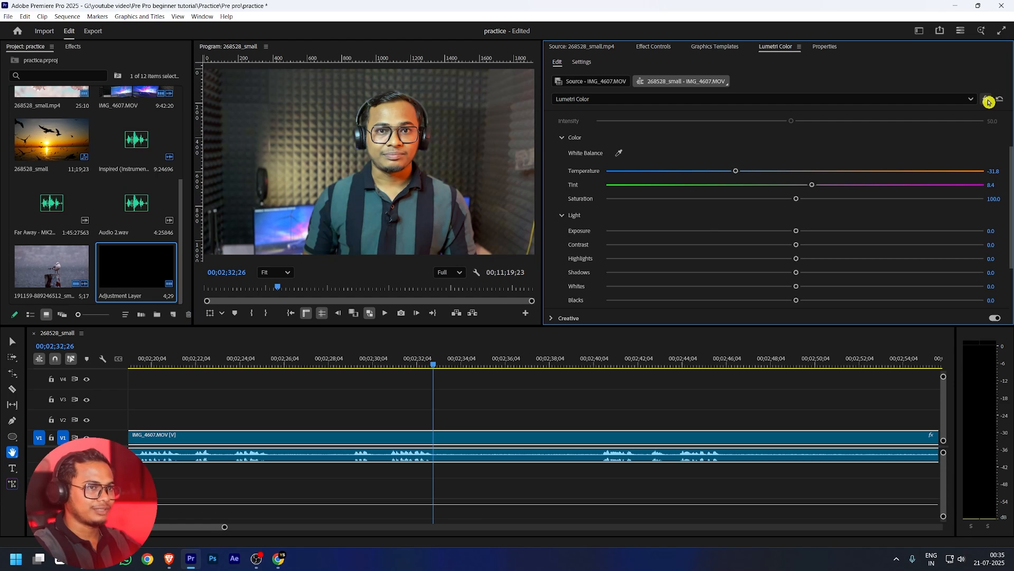
left_click_drag(812, 186, 831, 190)
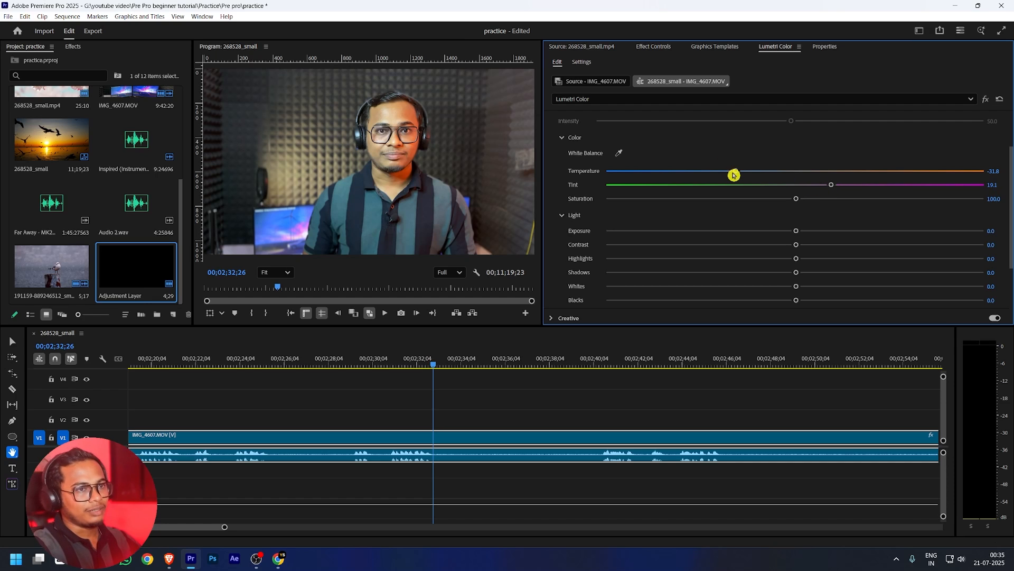
left_click_drag(734, 173, 726, 172)
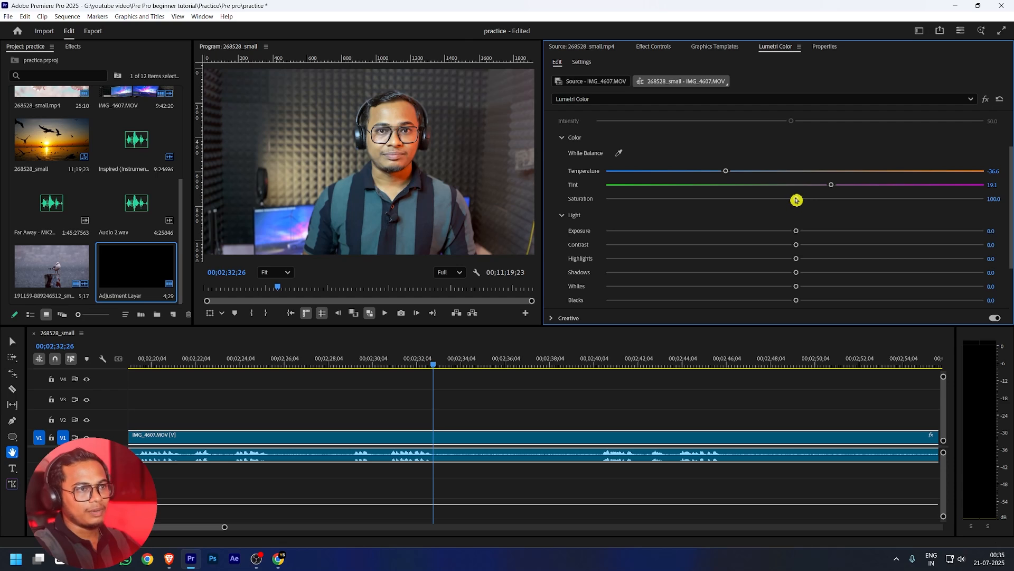
Try raising the basic colour Saturation up to 177.7 and reset it to its default
left_click_drag(796, 199, 822, 208)
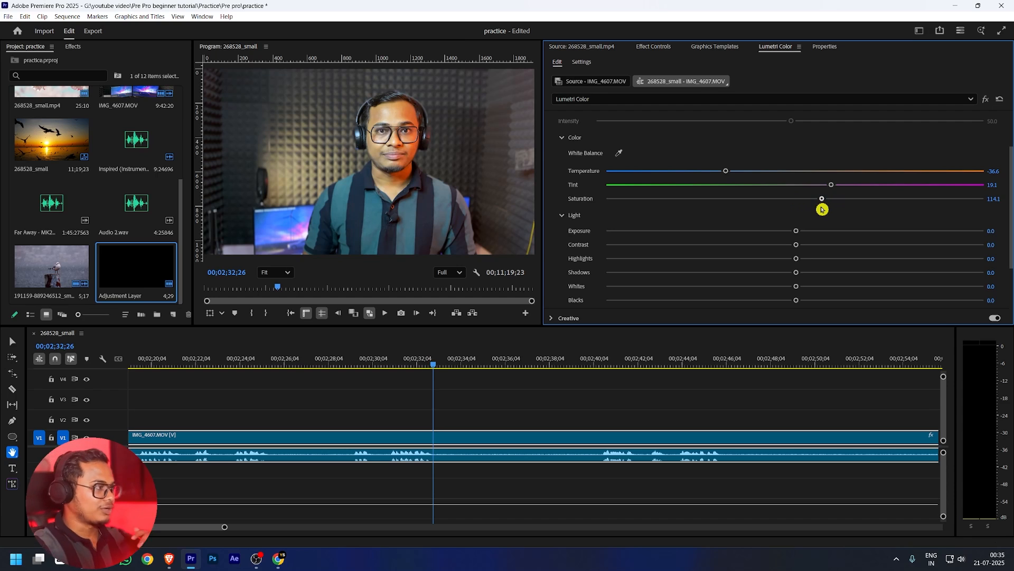
left_click_drag(822, 209, 942, 204)
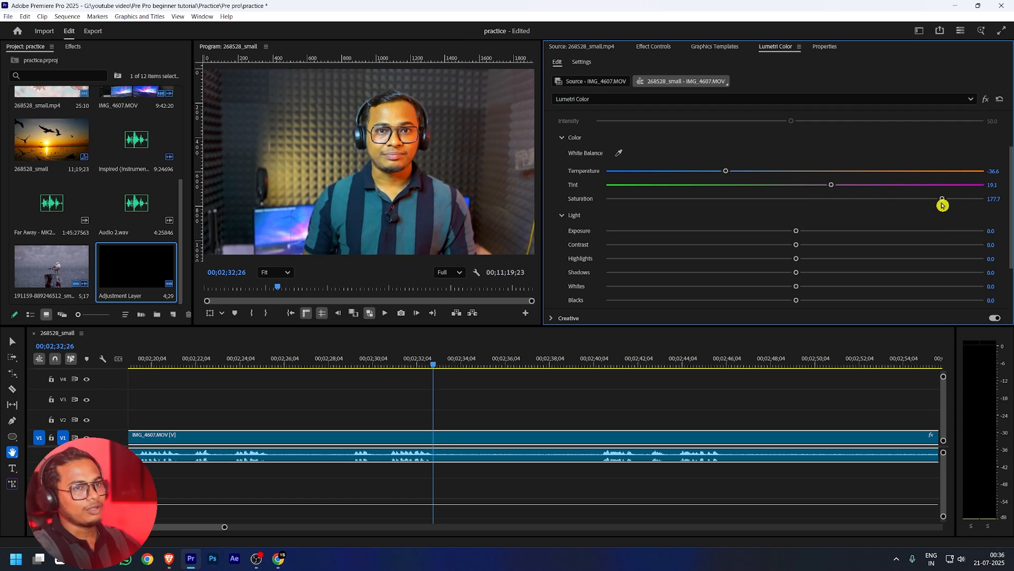
double_click(942, 200)
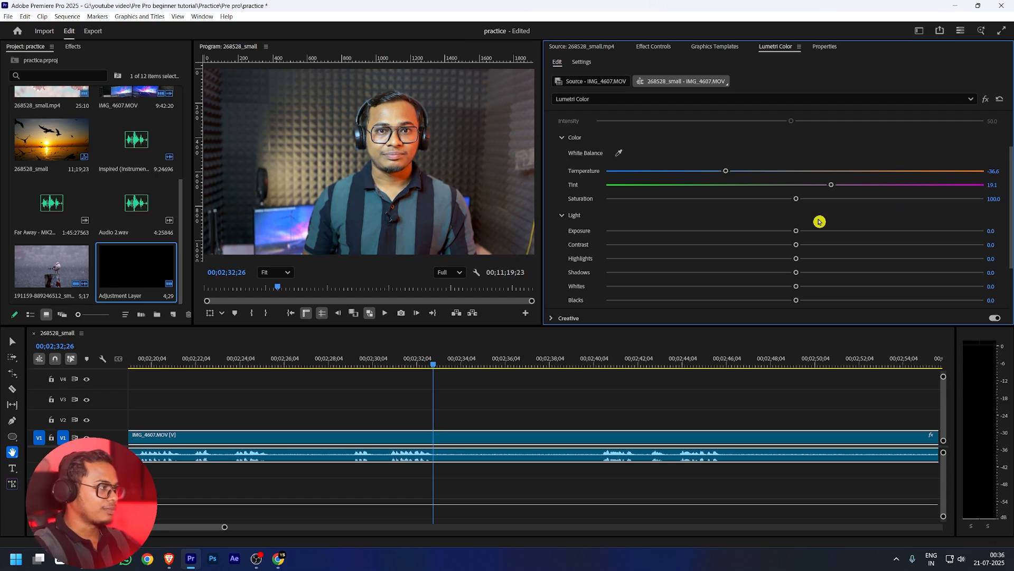
Try out higher Exposure, Contrast and Highlights values in the Light settings, resetting each to its default
scroll(819, 221, "down", 1)
scroll(819, 221, "down", 1)
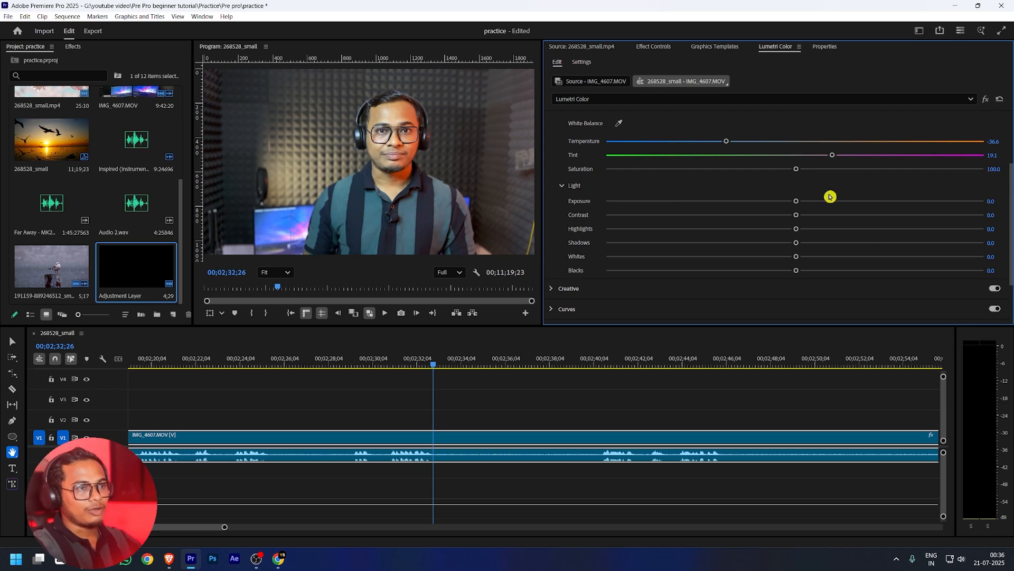
left_click_drag(801, 205, 812, 205)
double_click(810, 205)
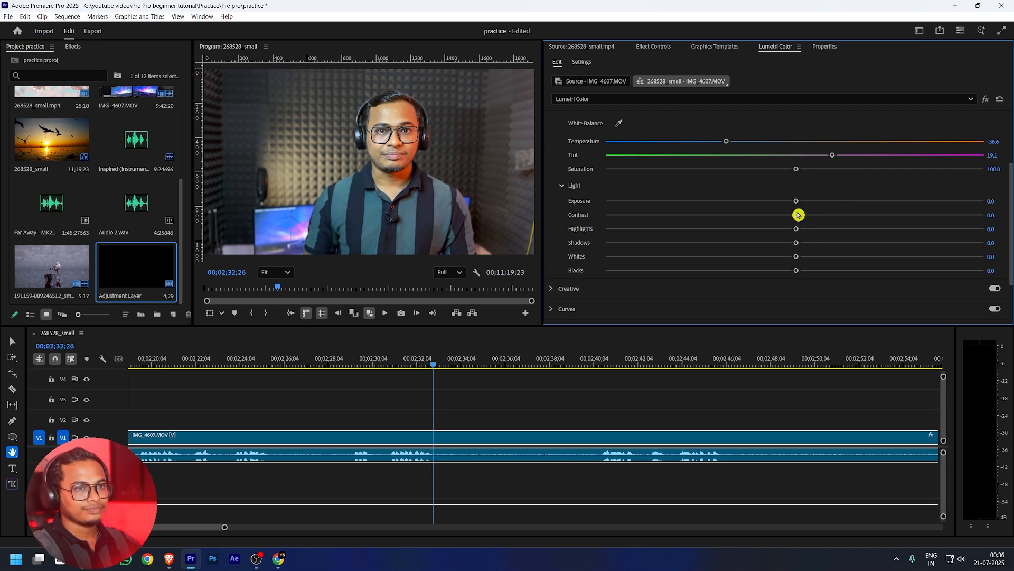
left_click_drag(796, 215, 867, 231)
double_click(839, 216)
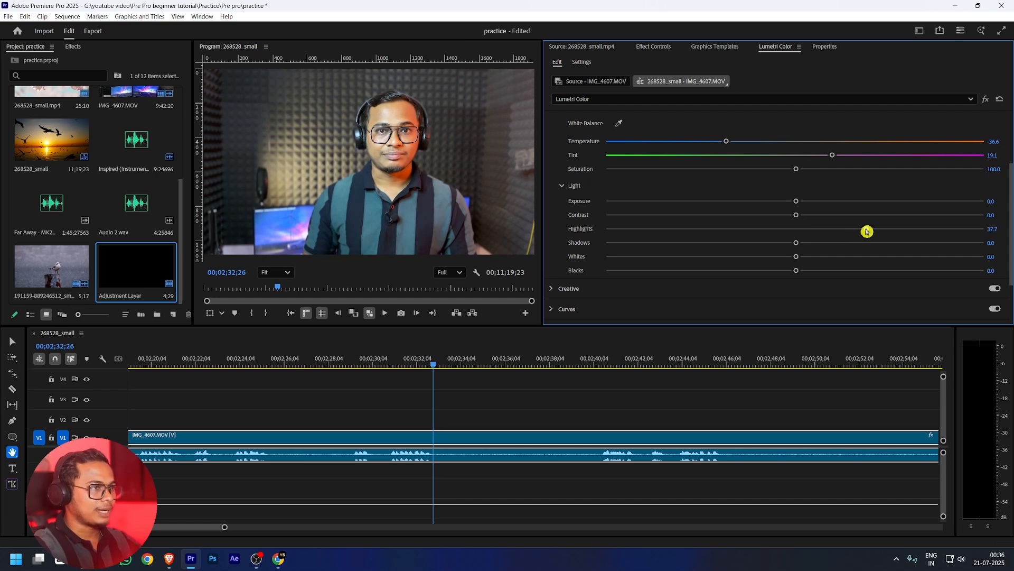
double_click(866, 231)
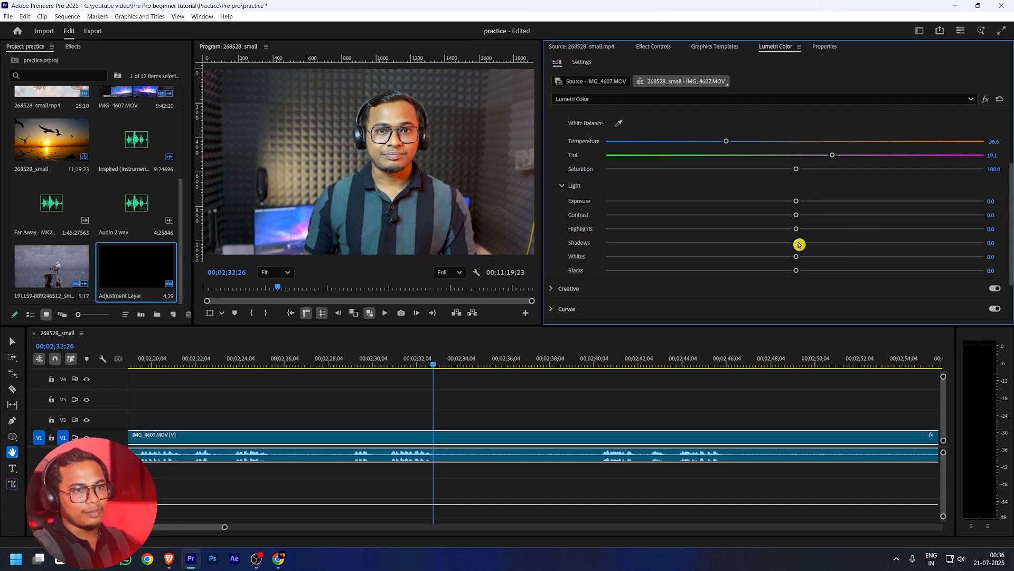
Set Shadows to -22.0, Whites to 23.0 and Blacks to -17.0 in the Light settings
left_click_drag(794, 244, 763, 269)
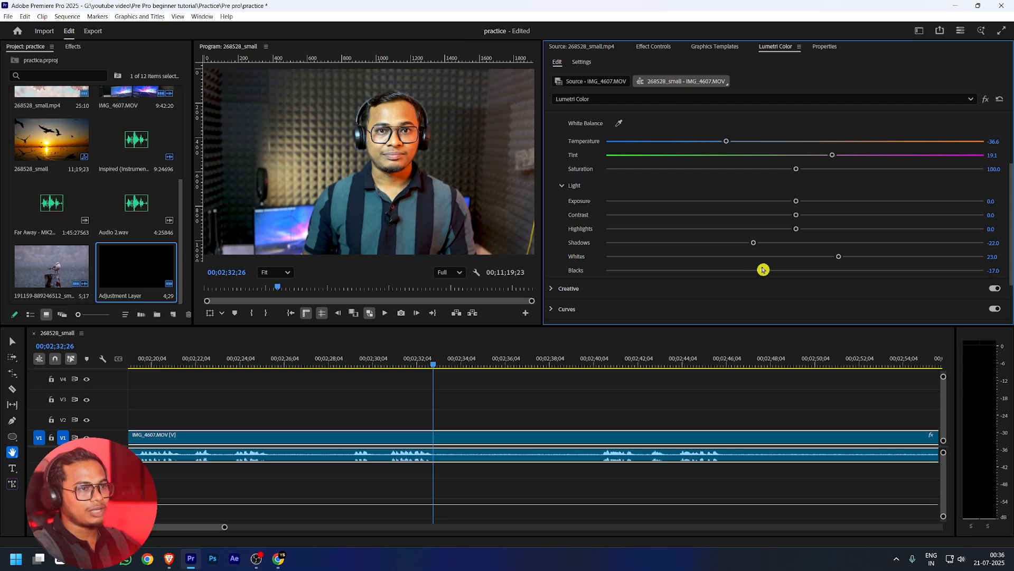
Set Vibrance to 22.0 and Sharpen to 8.6 in the Creative adjustments, resetting Saturation after a trial increase
scroll(598, 272, "down", 1)
left_click(554, 249)
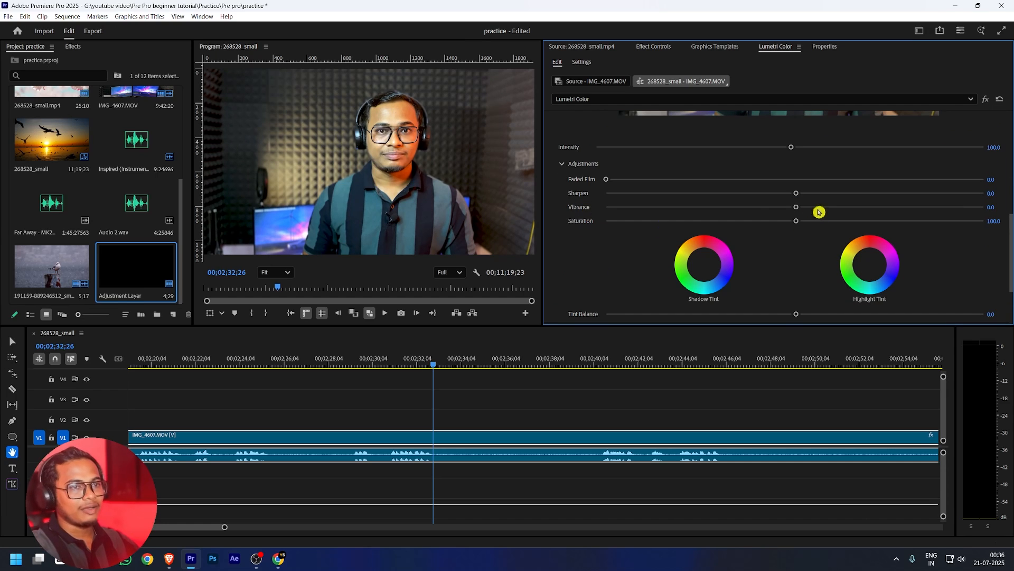
left_click_drag(796, 207, 845, 210)
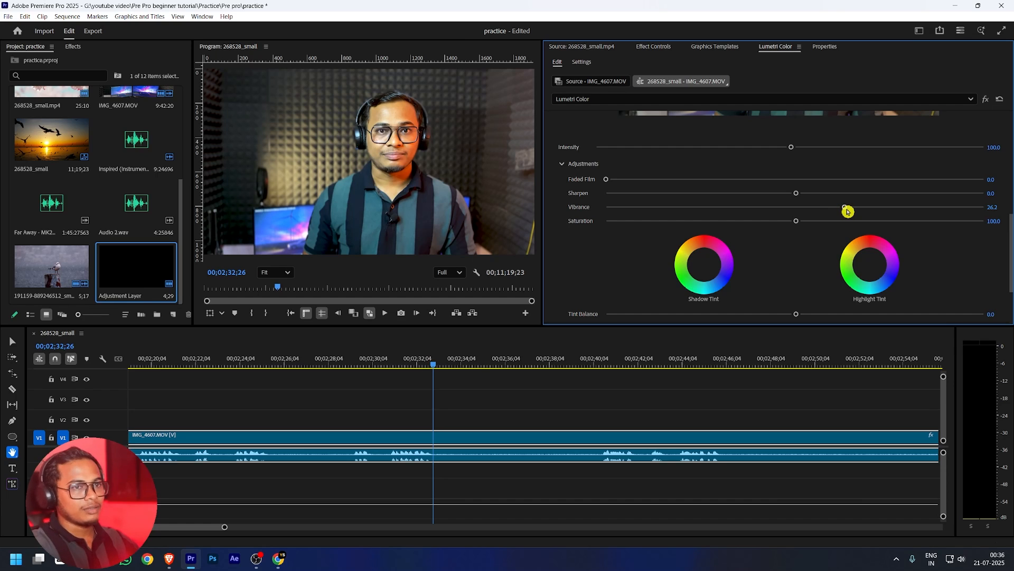
left_click_drag(796, 221, 837, 225)
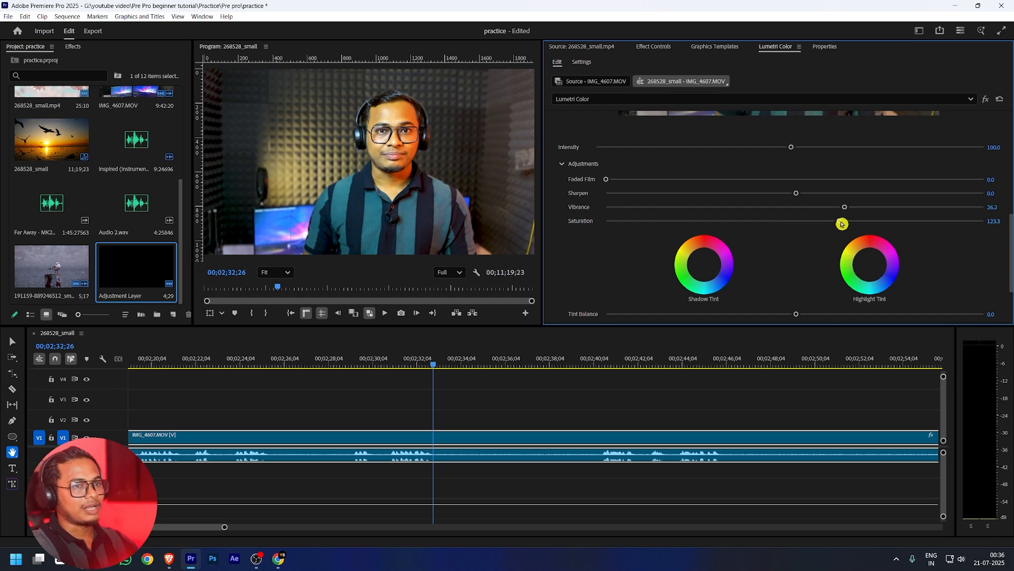
double_click(842, 224)
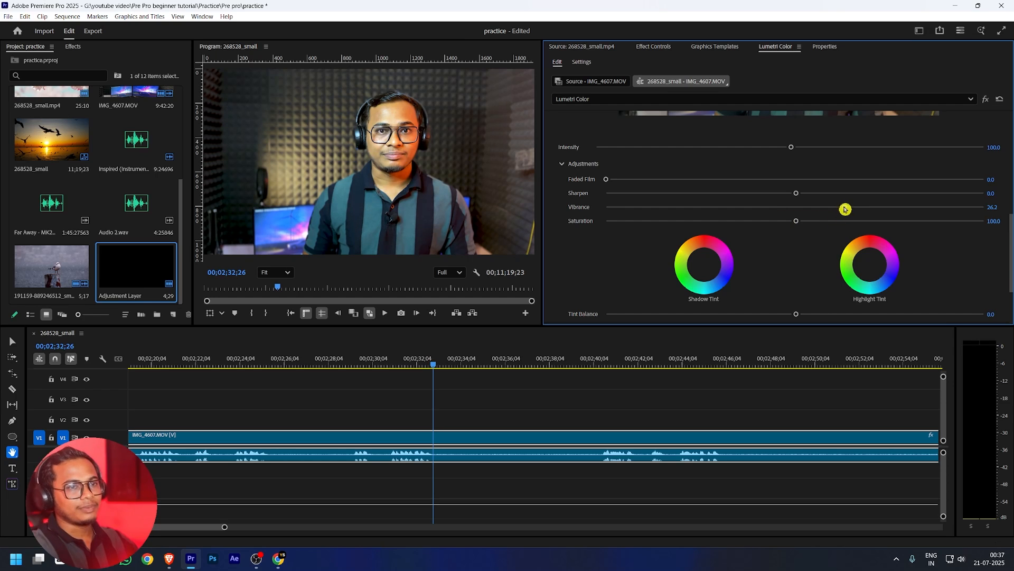
mouse_move(844, 207)
left_mouse_down()
mouse_move(827, 208)
mouse_move(849, 214)
left_mouse_up()
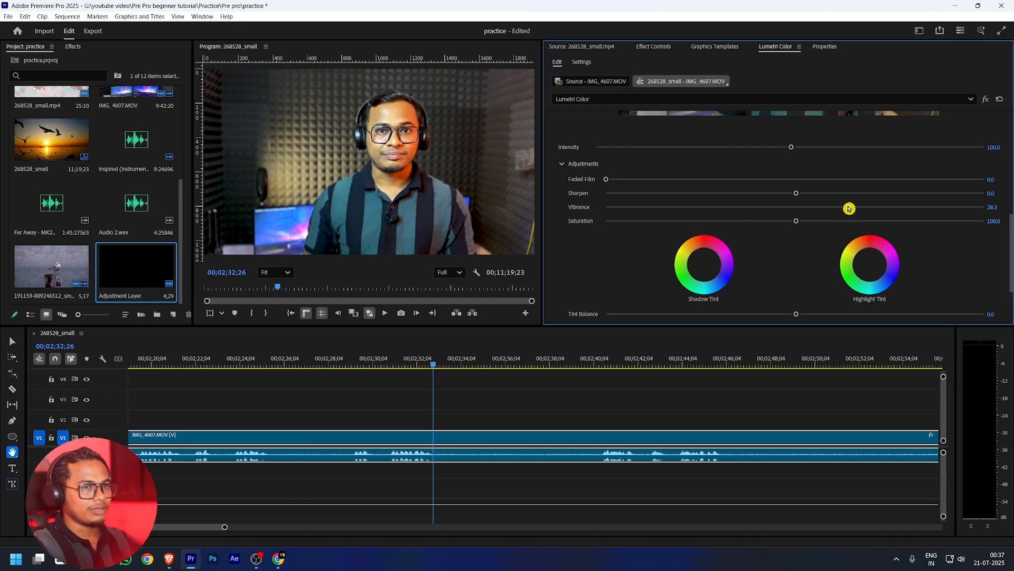
mouse_move(849, 208)
left_mouse_down()
mouse_move(871, 210)
mouse_move(836, 206)
left_mouse_up()
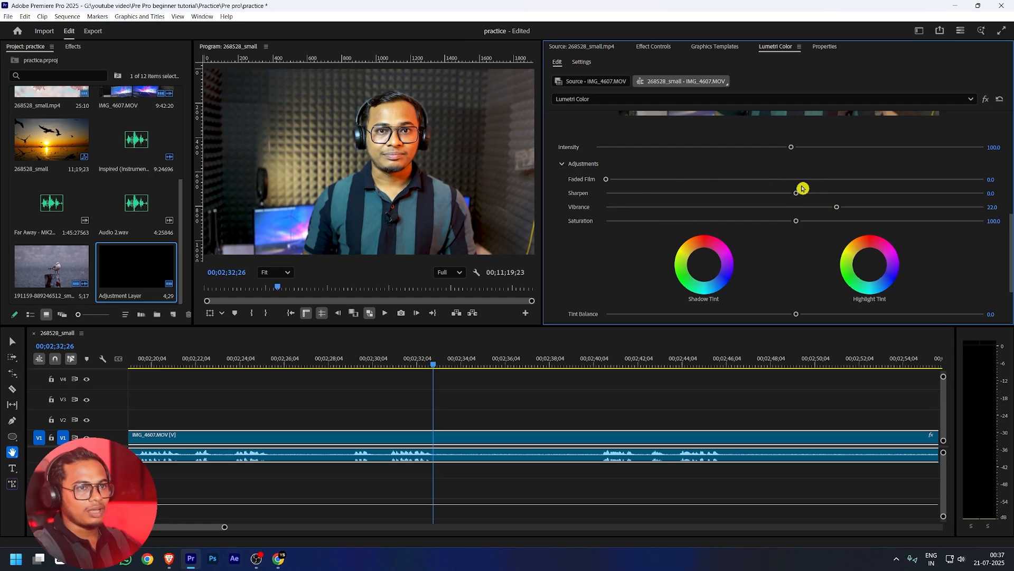
mouse_move(797, 192)
left_mouse_down()
mouse_move(830, 196)
mouse_move(812, 195)
left_mouse_up()
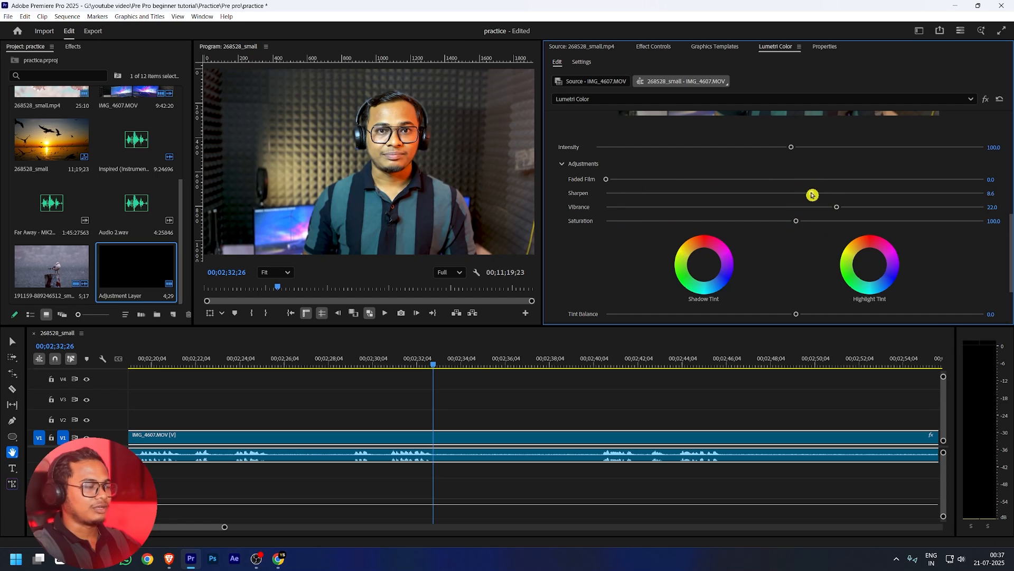
Collapse the Creative section and examine the RGB Curves in the Curves section
scroll(611, 211, "up", 5)
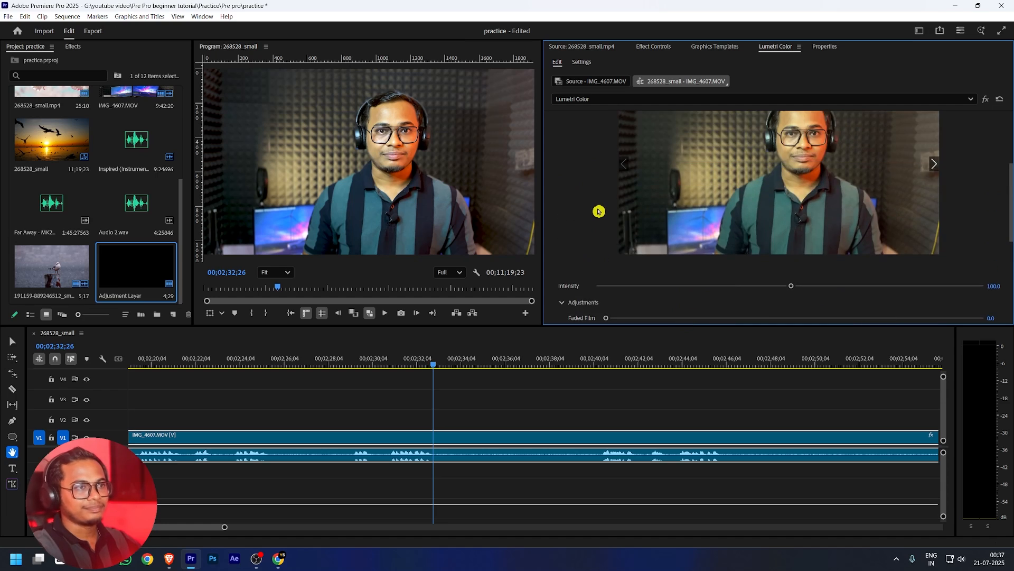
scroll(598, 211, "up", 1)
left_click(563, 139)
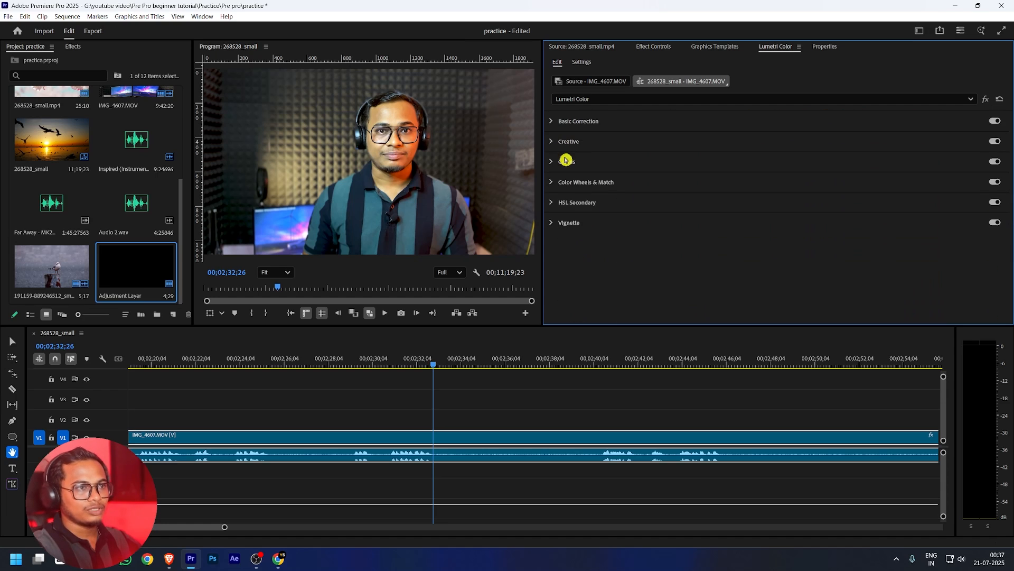
left_click(551, 163)
left_click(562, 181)
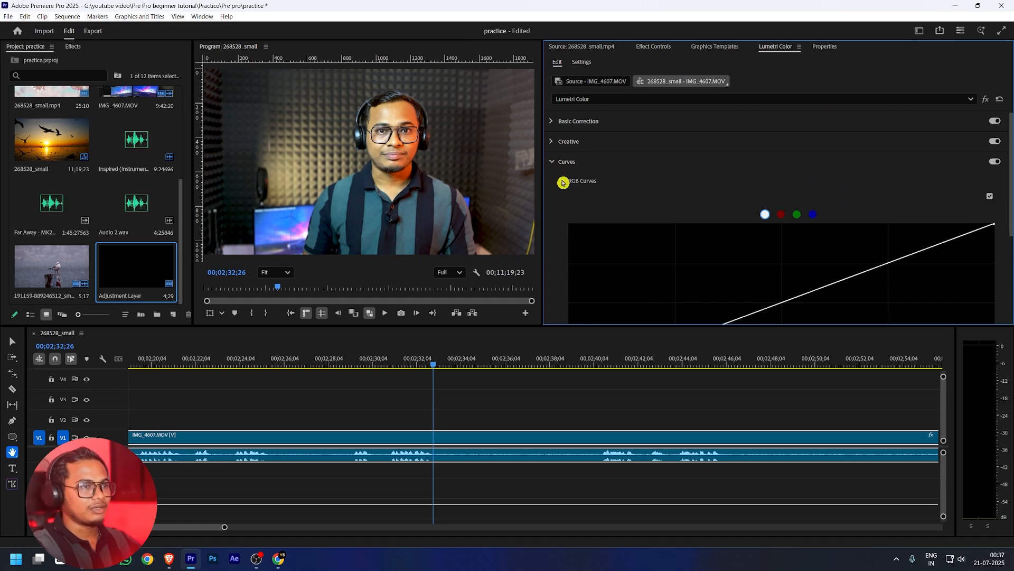
scroll(707, 186, "down", 3)
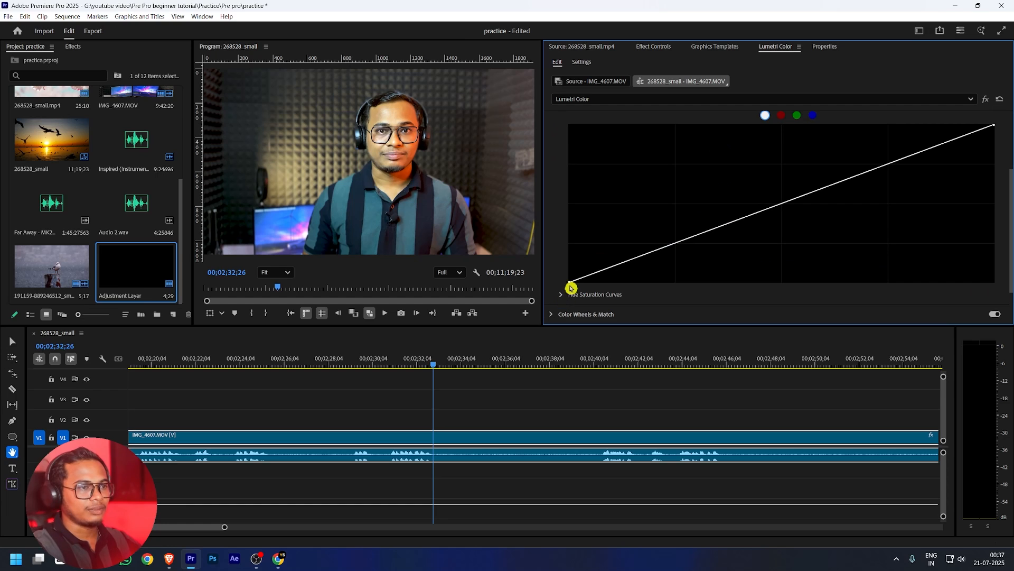
scroll(570, 159, "up", 3)
left_click(561, 143)
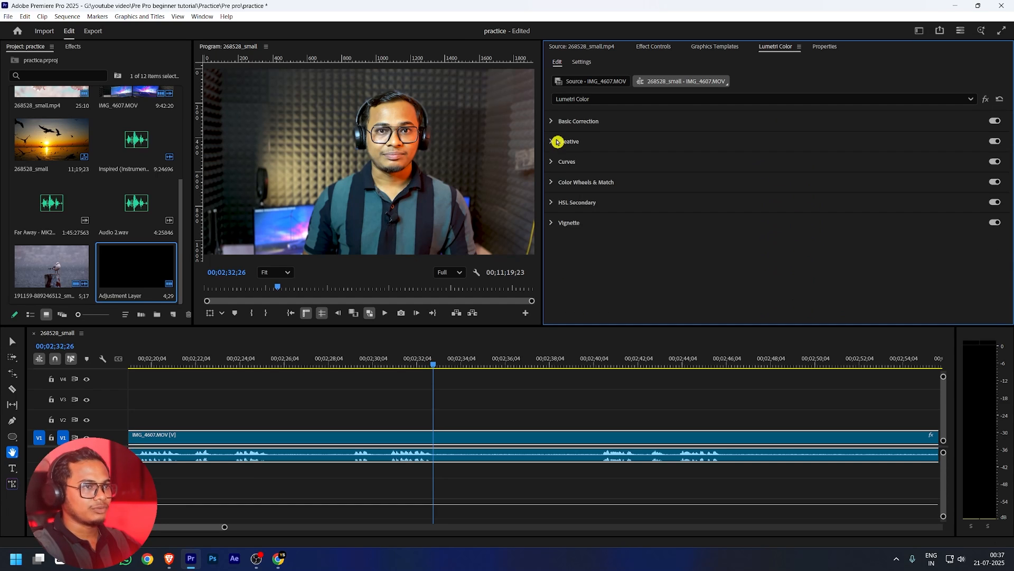
left_click(554, 163)
scroll(570, 199, "down", 2)
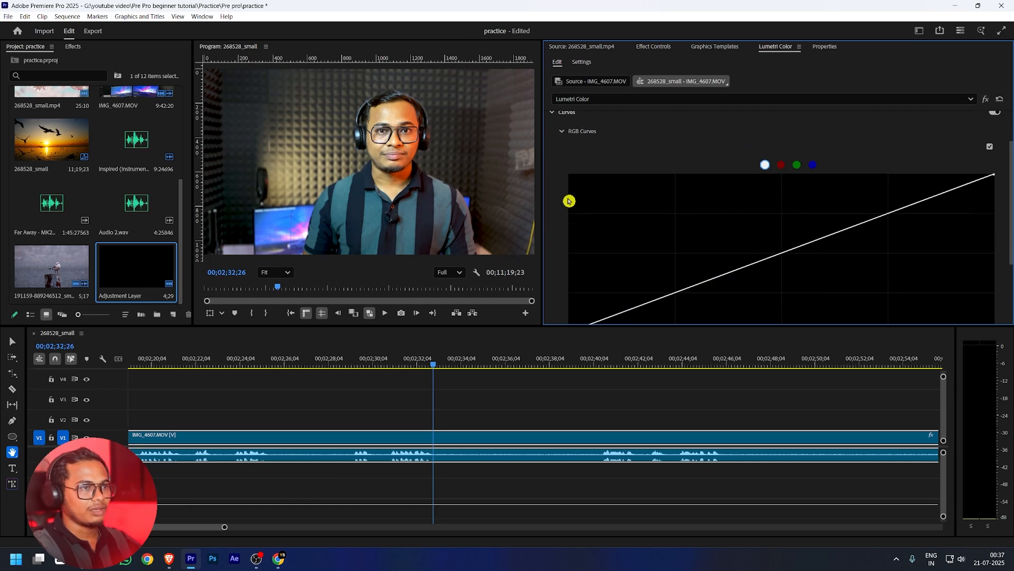
Collapse RGB Curves and review the Hue vs Sat, Hue vs Hue and Hue vs Luma graphs under Hue Saturation Curves
left_click(562, 131)
left_click(564, 200)
left_click(565, 200)
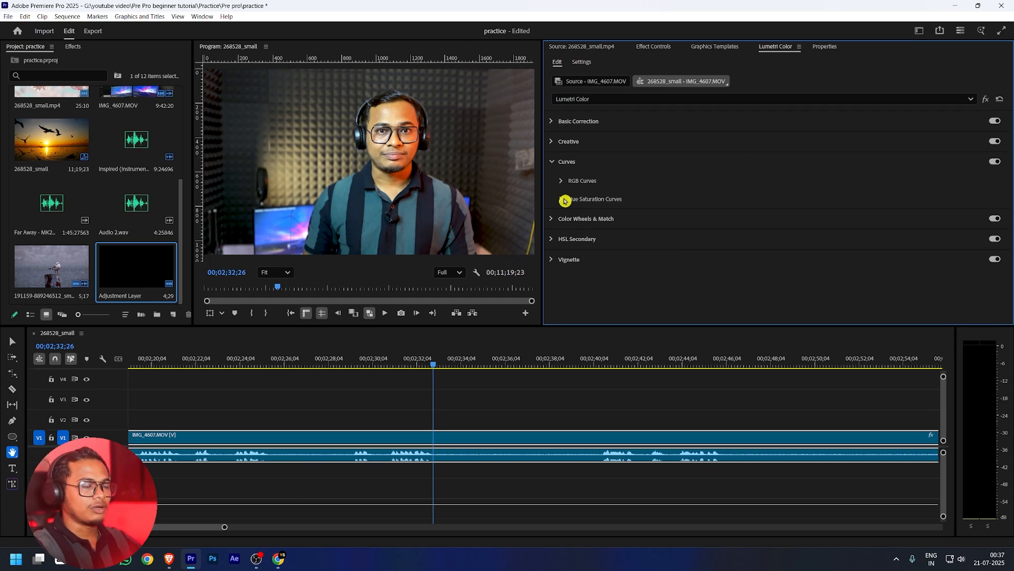
left_click(564, 200)
scroll(719, 187, "down", 3)
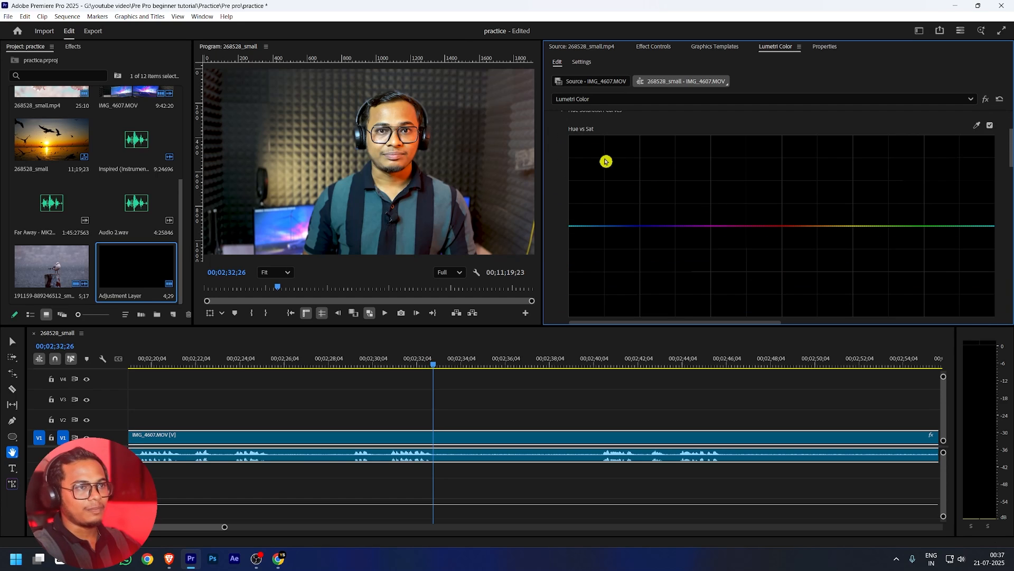
scroll(606, 135, "up", 1)
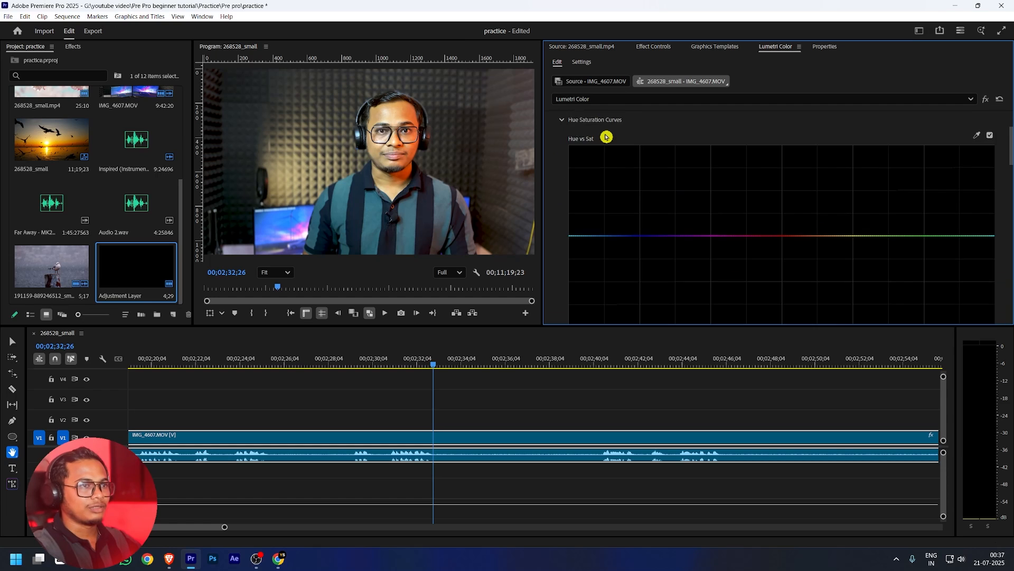
scroll(606, 136, "down", 2)
scroll(606, 140, "down", 3)
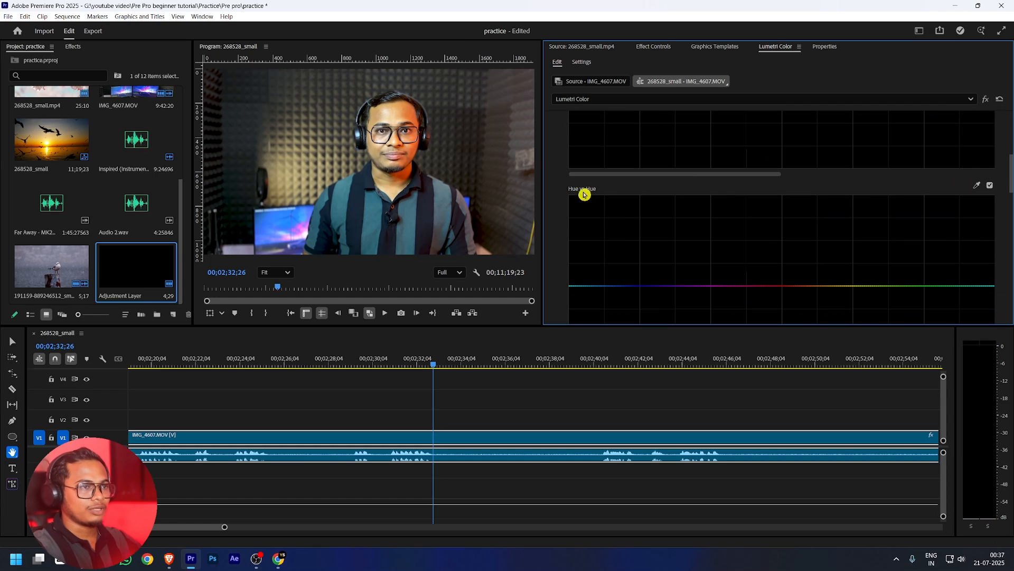
scroll(616, 292, "down", 4)
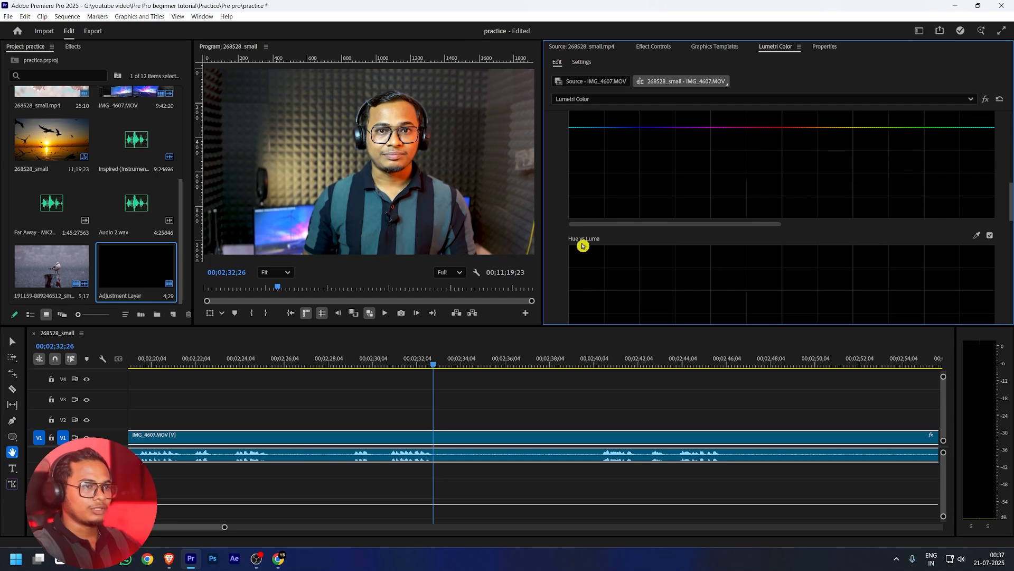
scroll(608, 241, "up", 1)
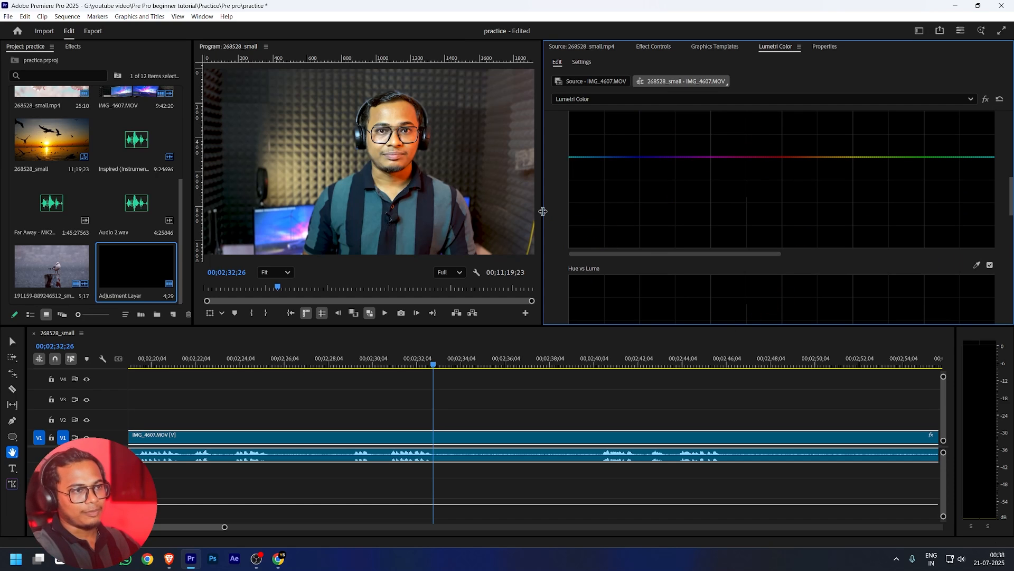
scroll(715, 211, "down", 3)
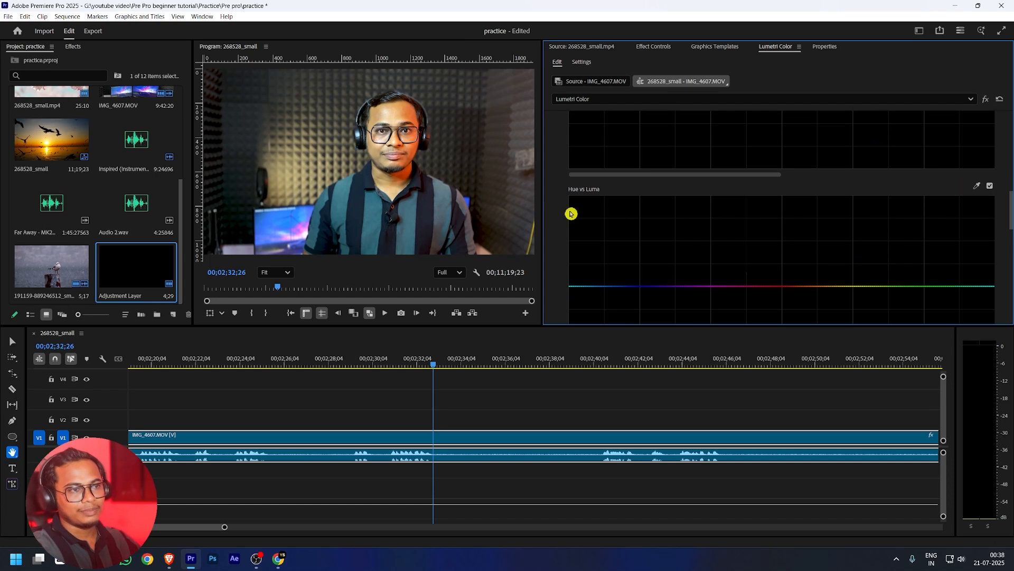
Widen the Lumetri Color panel, raise the orange point slightly on the Hue vs Luma curve, and collapse Hue Saturation Curves
left_click_drag(544, 194, 662, 194)
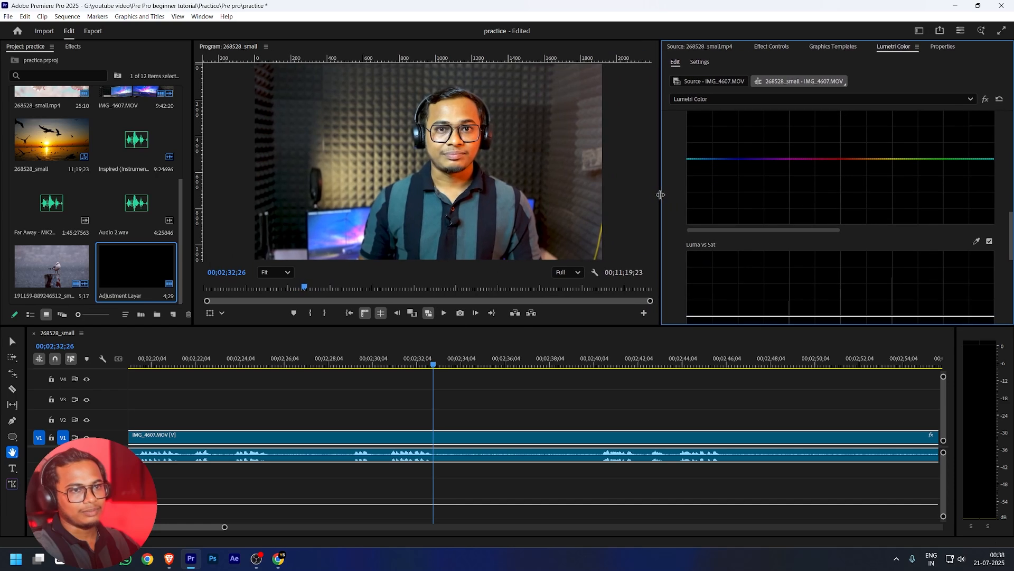
scroll(958, 251, "up", 3)
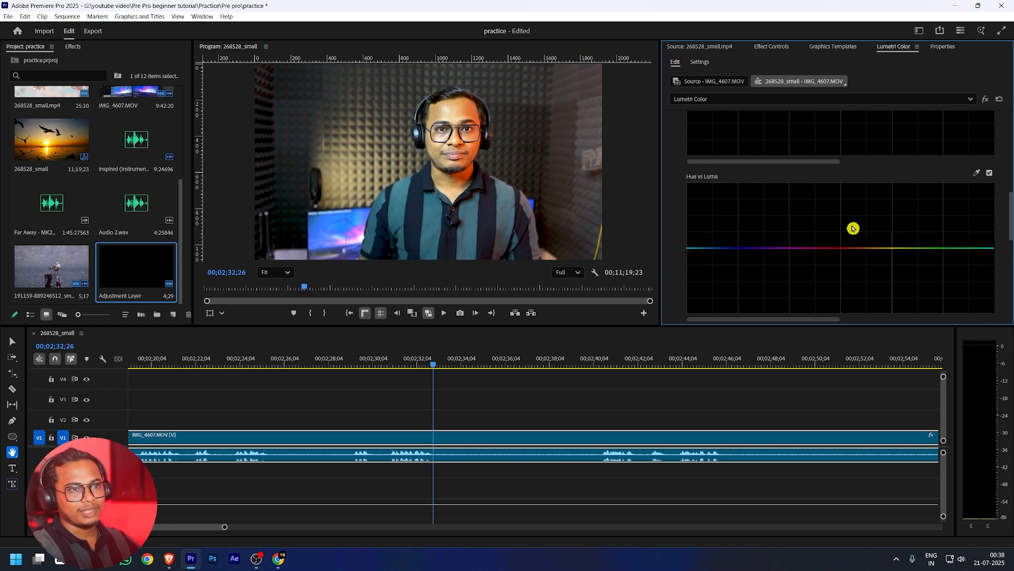
scroll(872, 167, "down", 1)
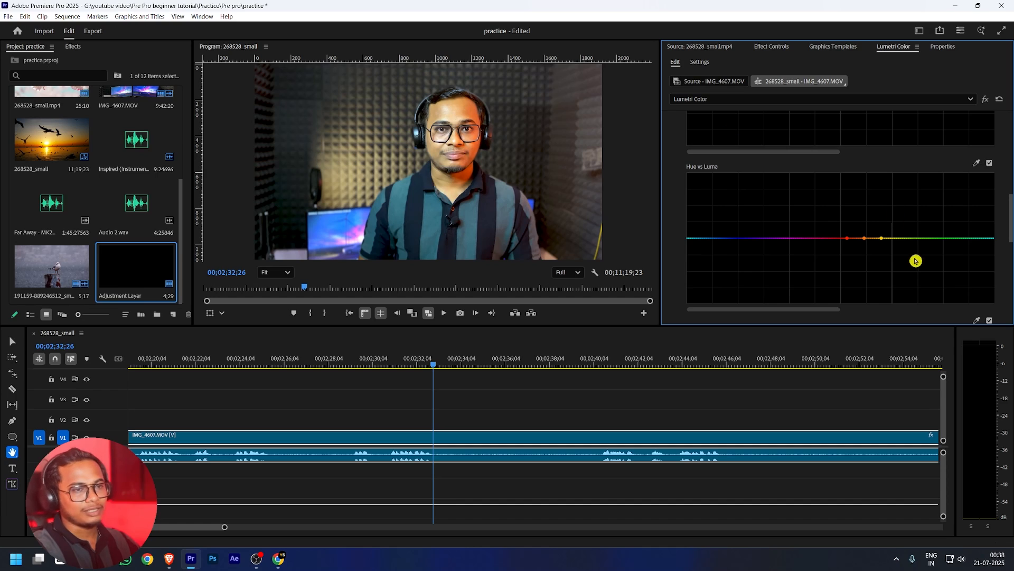
left_click(866, 239)
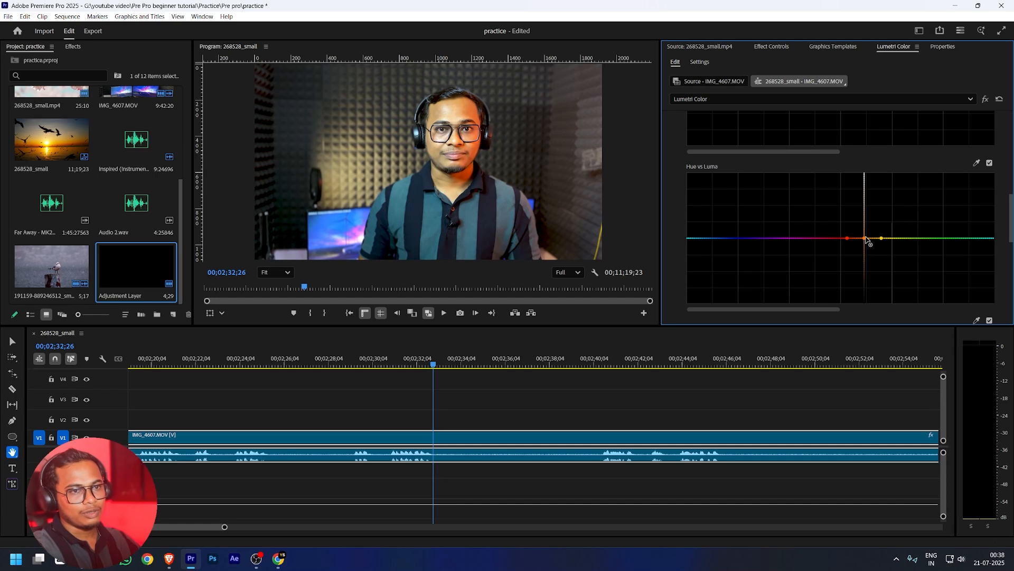
mouse_move(865, 238)
left_mouse_down()
mouse_move(866, 222)
mouse_move(863, 240)
left_mouse_up()
mouse_move(865, 223)
left_mouse_down()
mouse_move(863, 253)
mouse_move(863, 236)
left_mouse_up()
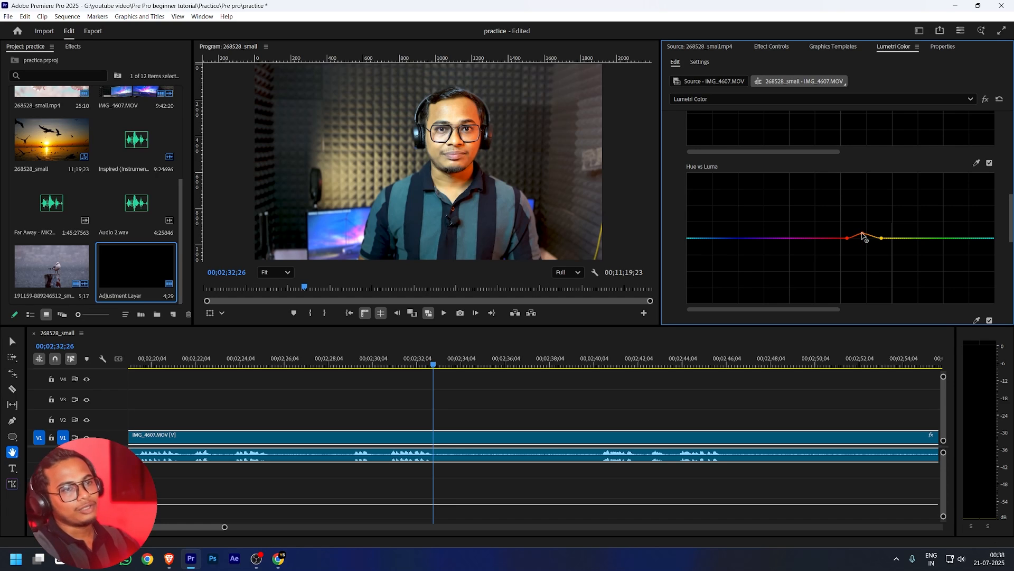
scroll(716, 207, "up", 5)
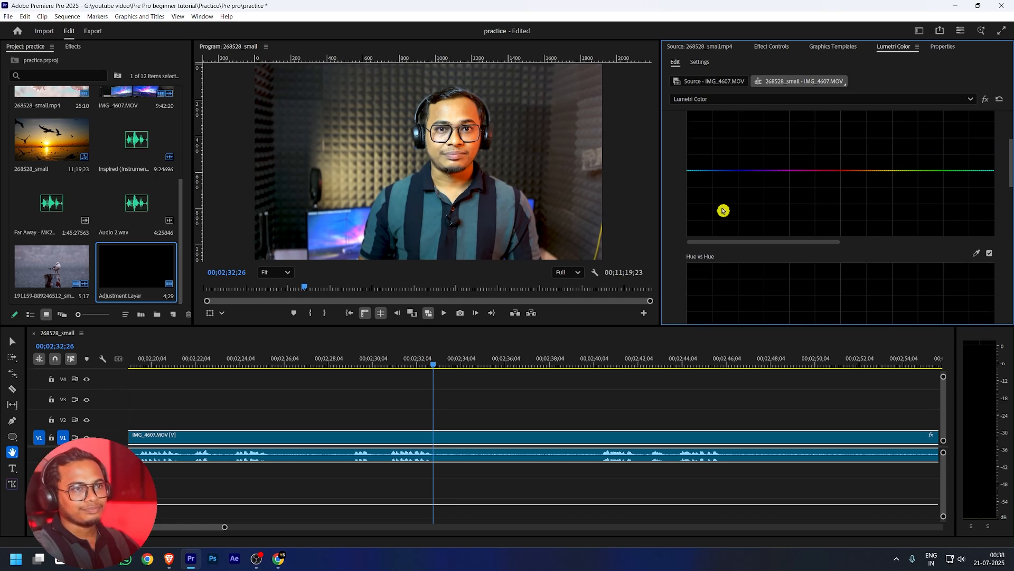
scroll(726, 210, "up", 3)
left_click(683, 178)
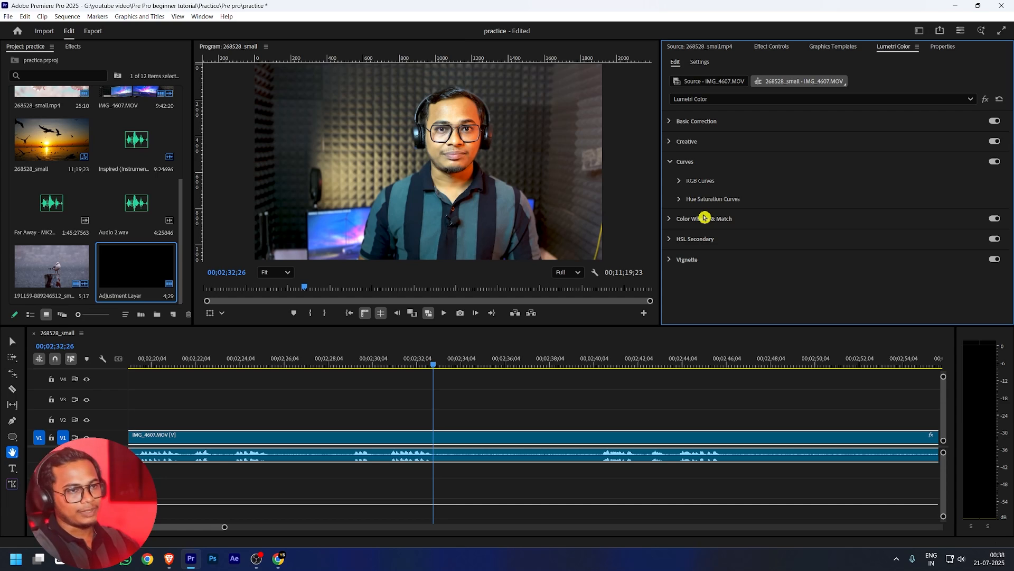
In Color Wheels & Match, lower the Midtones level and slightly raise the Highlights level, leaving Shadows near neutral, and collapse the section
left_click(670, 220)
scroll(800, 211, "down", 2)
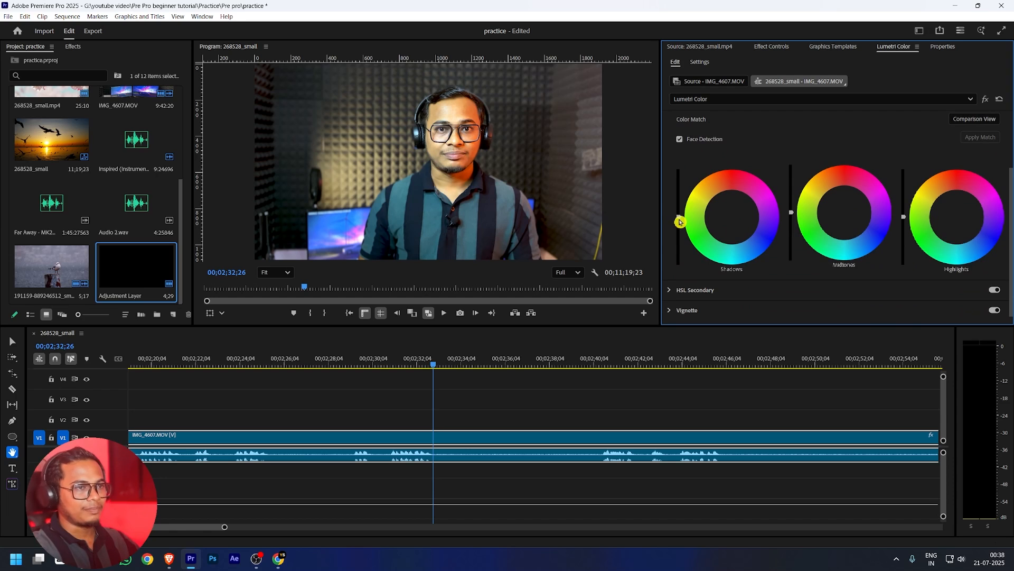
mouse_move(679, 206)
left_mouse_down()
mouse_move(679, 229)
mouse_move(680, 218)
left_mouse_up()
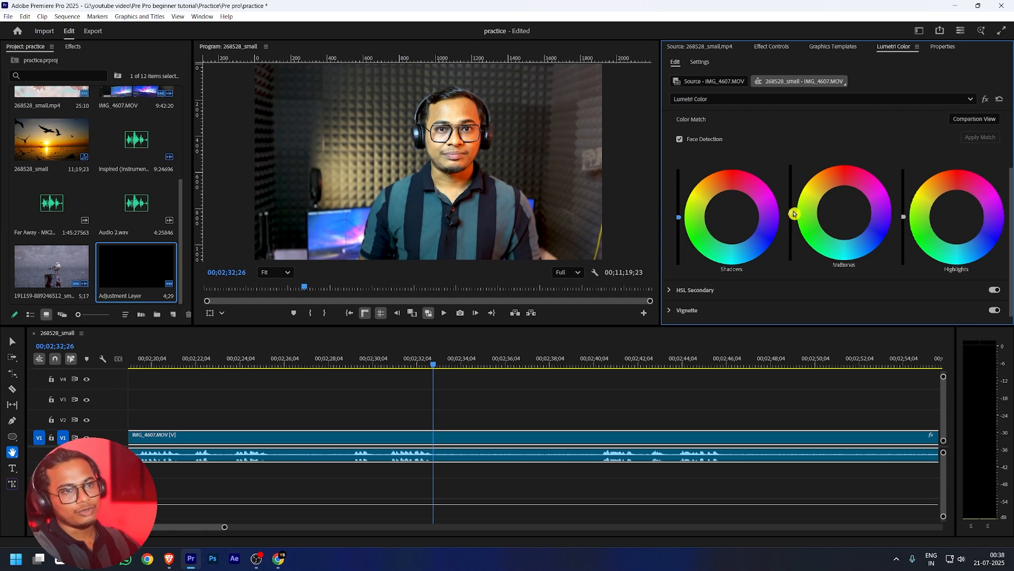
left_click_drag(791, 209, 791, 228)
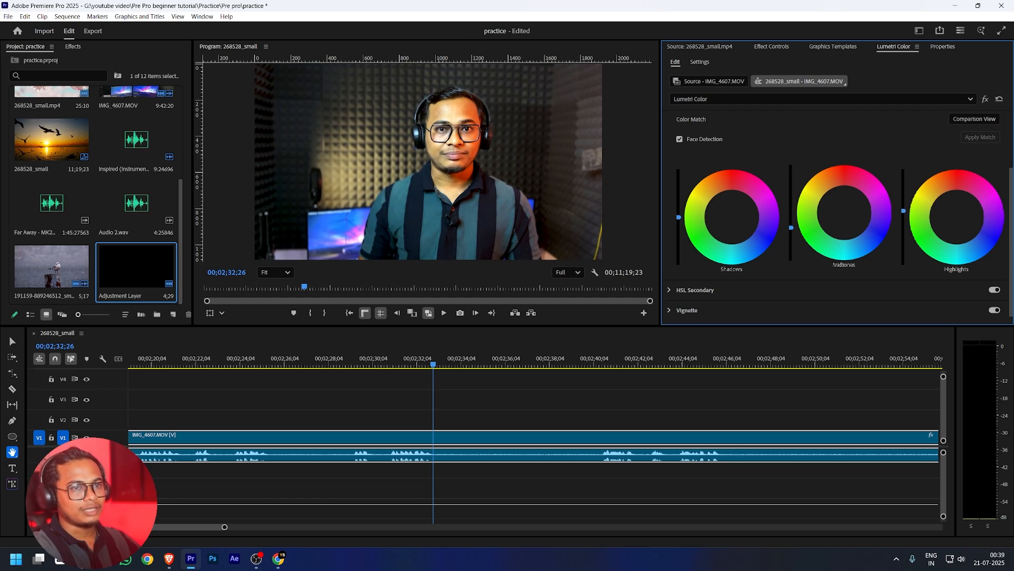
scroll(681, 141, "up", 2)
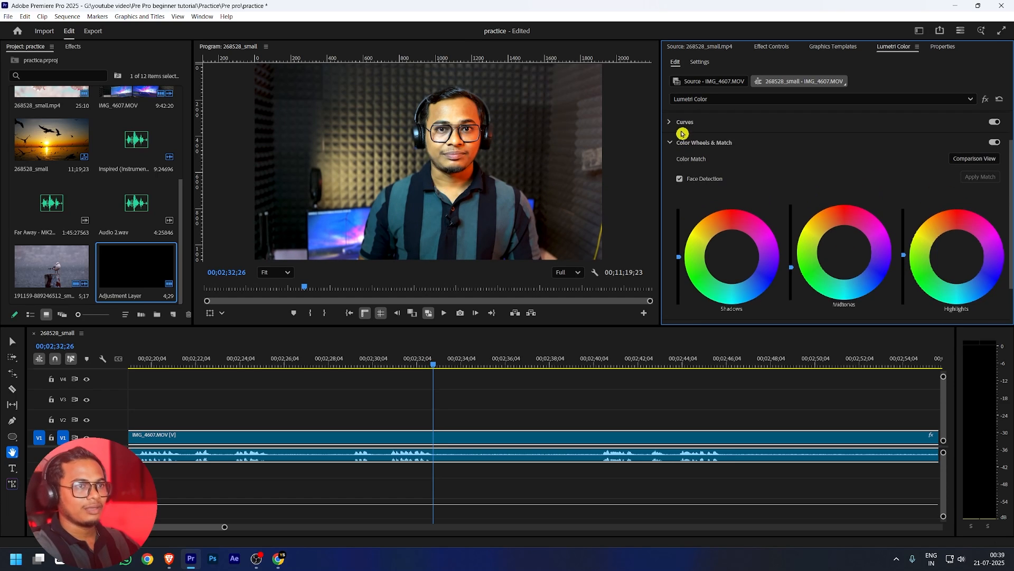
left_click(673, 139)
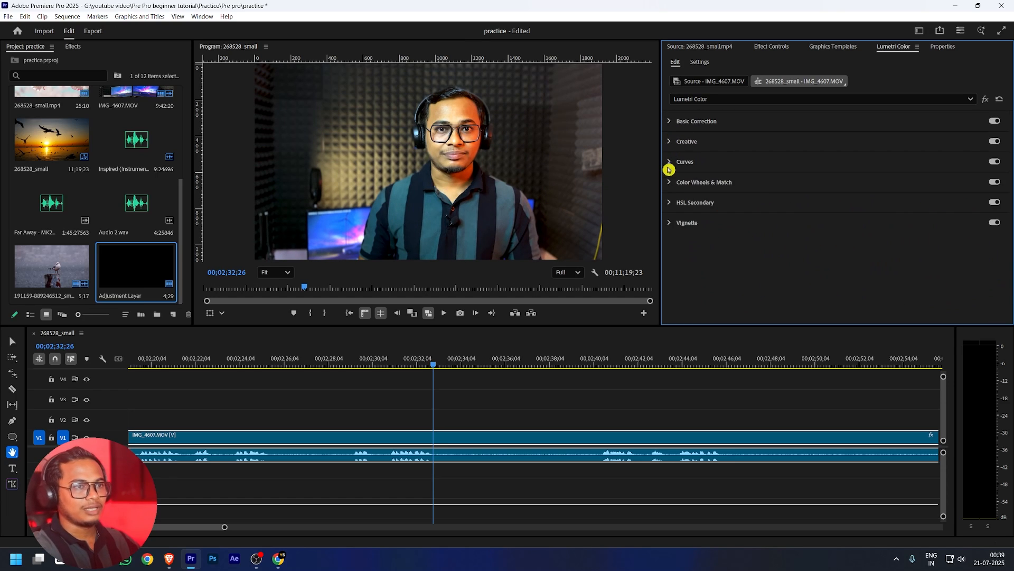
In the HSL Secondary key, sample the forehead skin tone as the selected color
left_click(670, 204)
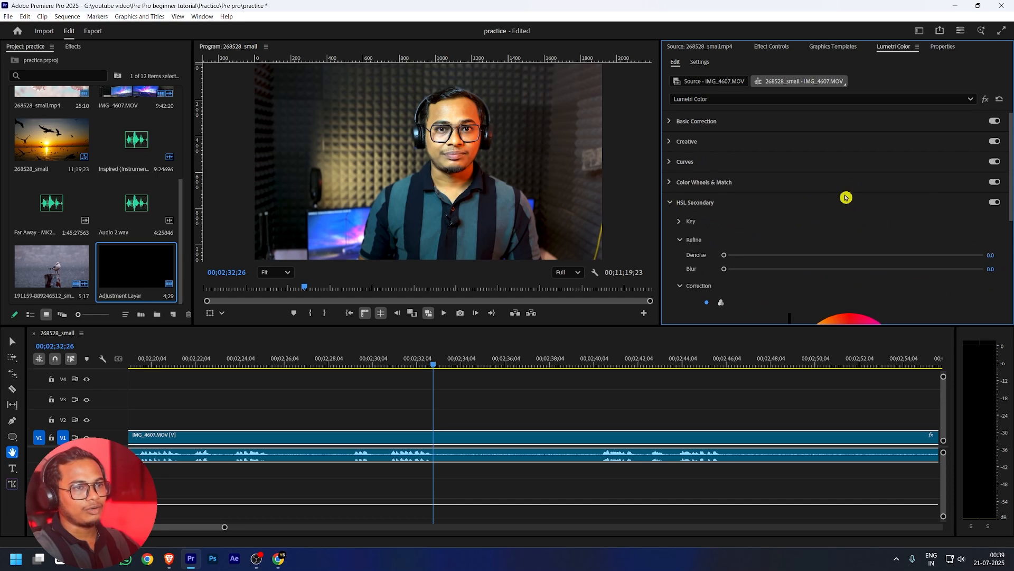
scroll(846, 201, "down", 3)
scroll(770, 233, "up", 2)
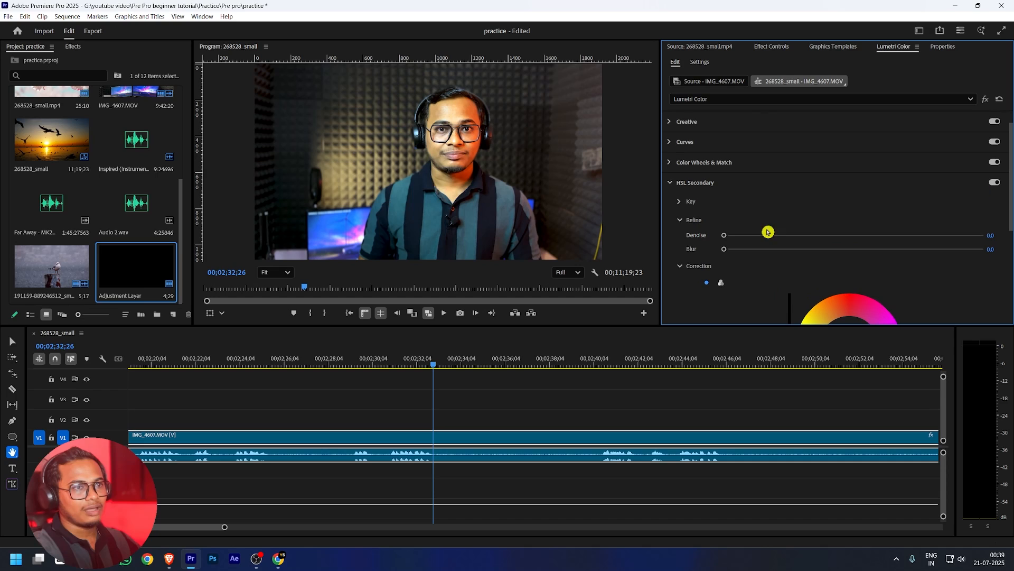
left_click(681, 202)
scroll(838, 195, "down", 2)
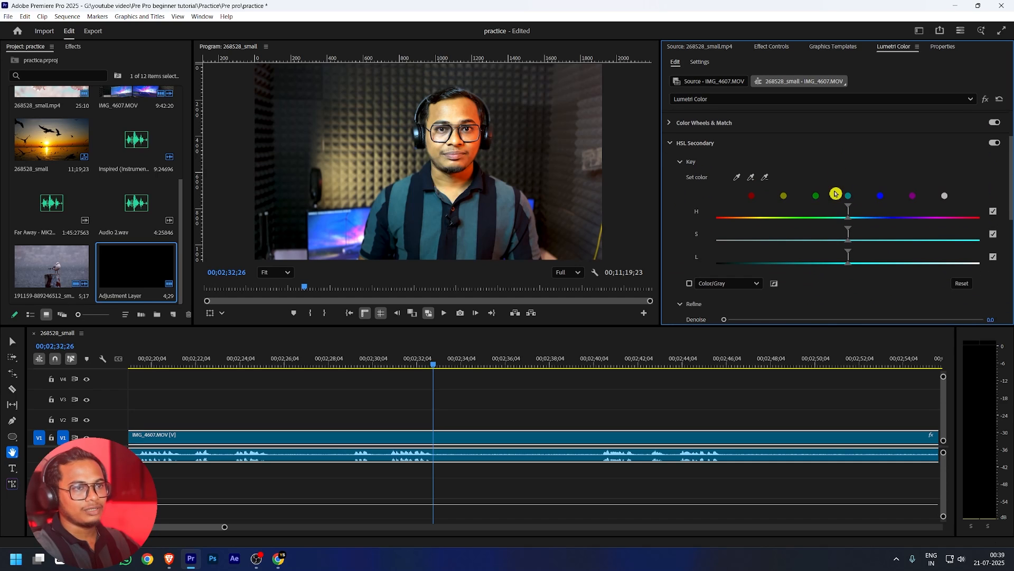
left_click(751, 180)
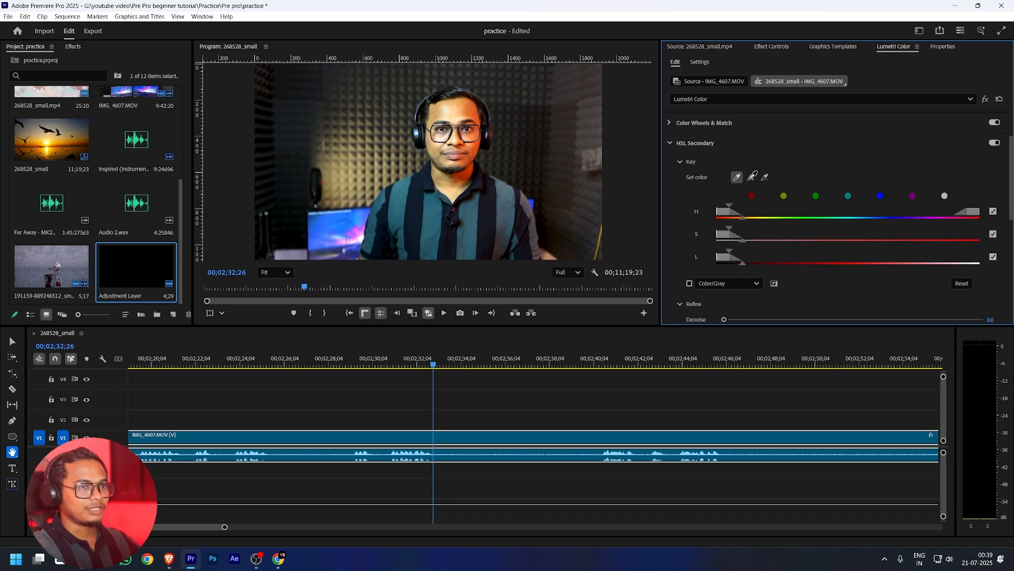
left_click(739, 179)
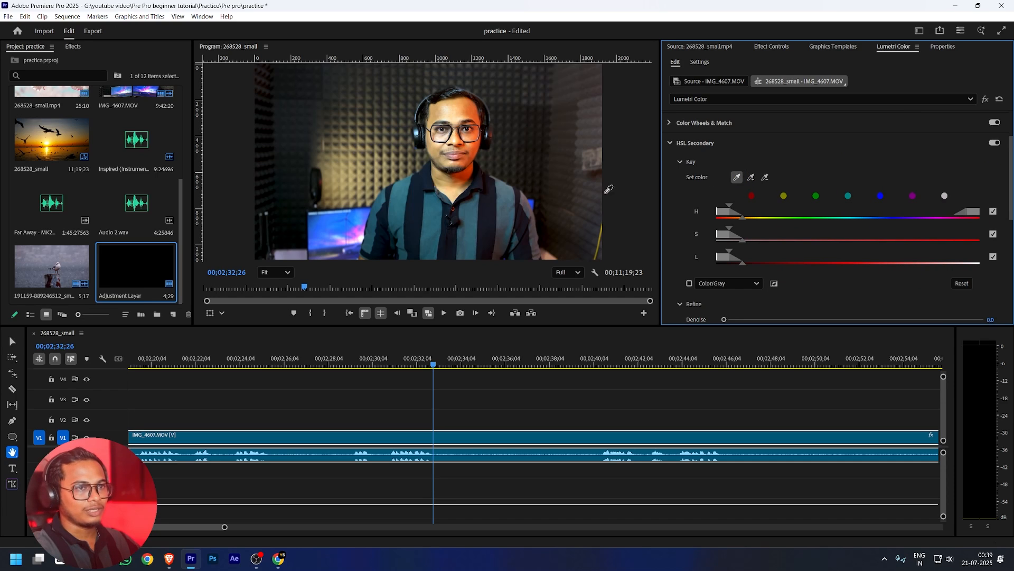
left_click(458, 119)
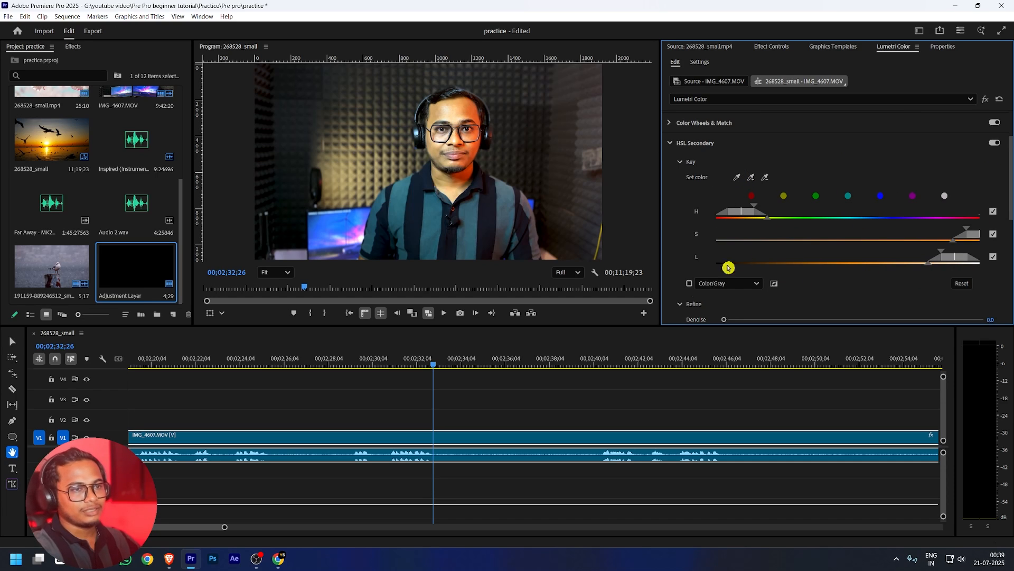
Show the Color/Gray mask, extend the hue range's falloff, and add the darker forehead skin to the key
left_click(690, 285)
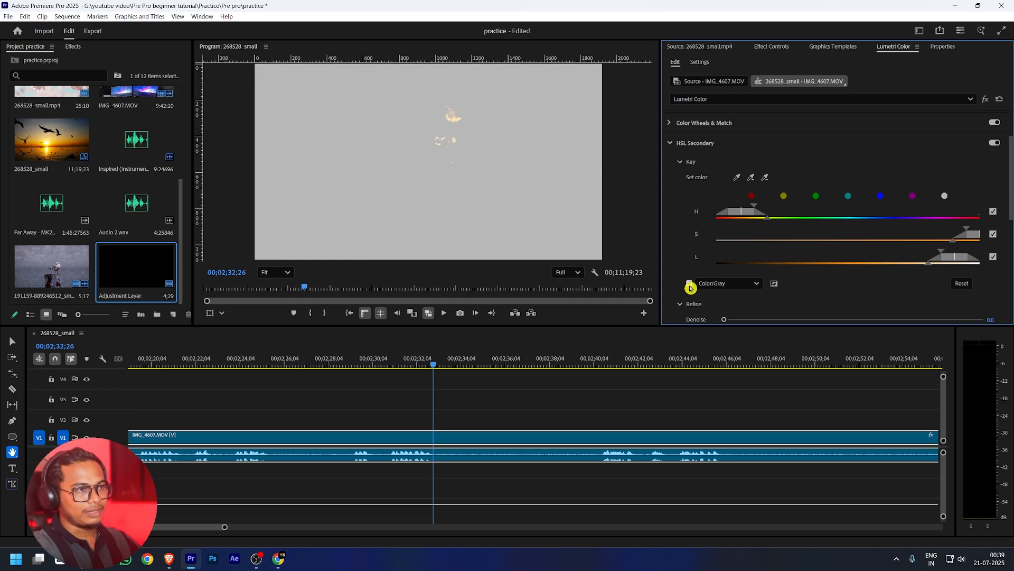
left_click(690, 285)
left_click(690, 285)
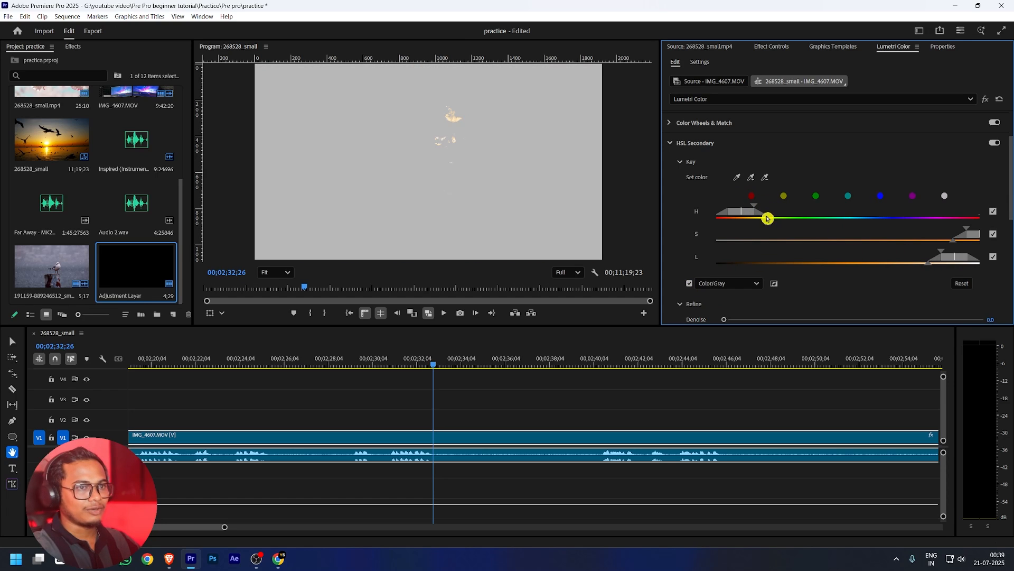
left_click_drag(767, 217, 778, 217)
left_click(751, 177)
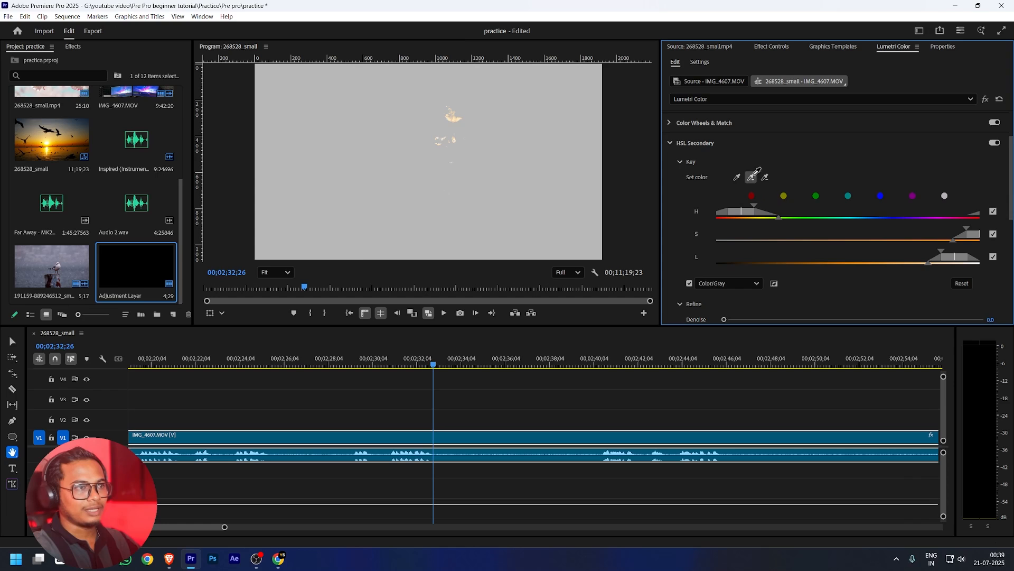
left_click(434, 119)
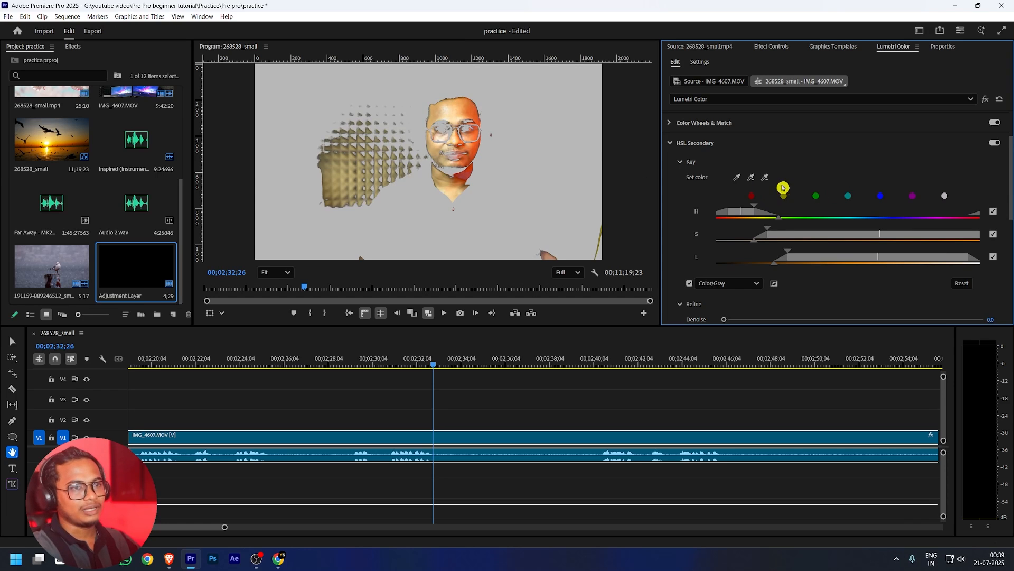
Add the neck skin to the key and refine the mask with Denoise 14.1 and Blur 3.9
left_click(690, 283)
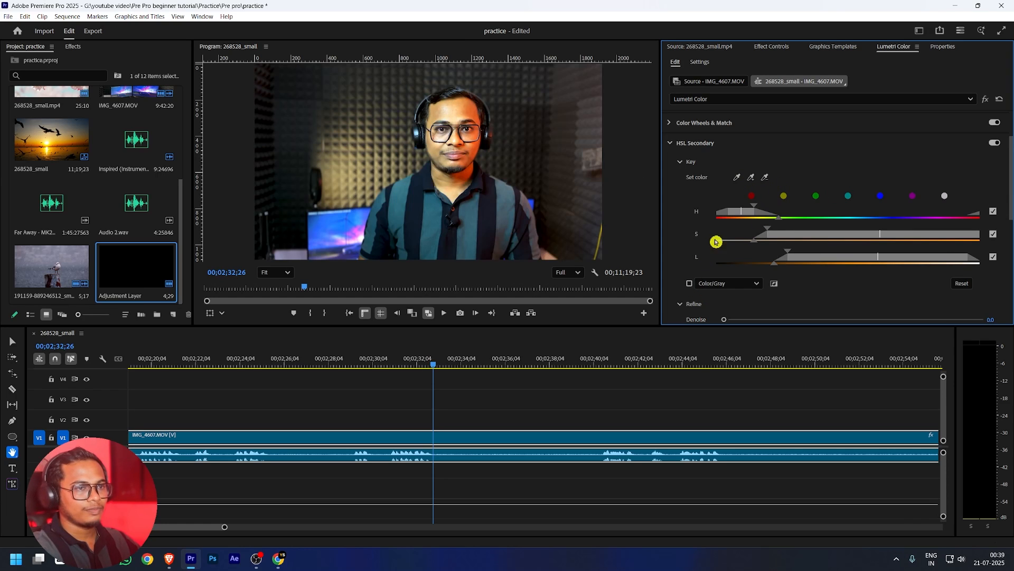
left_click(751, 177)
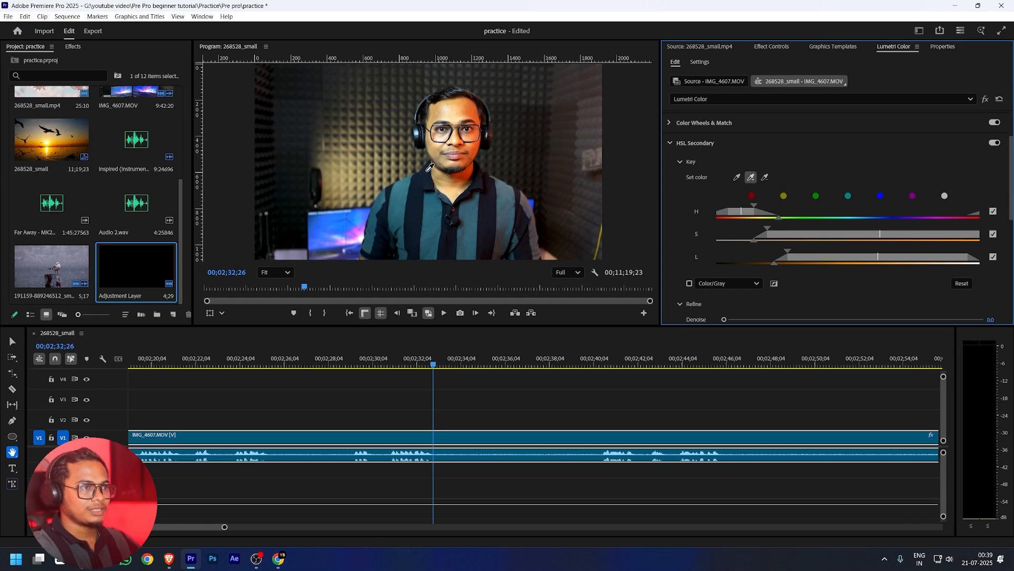
left_click(457, 180)
left_click(689, 283)
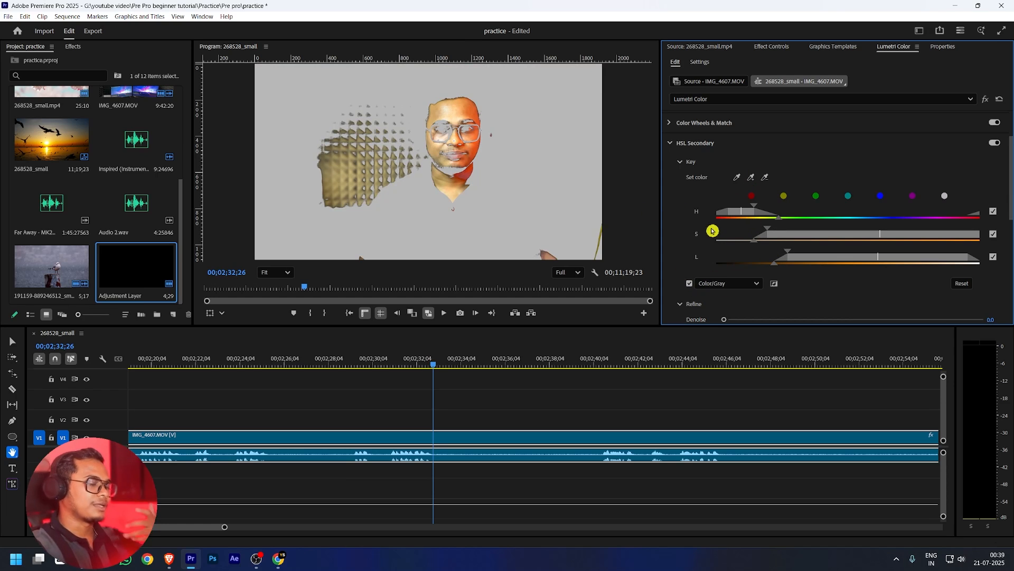
scroll(920, 285, "down", 2)
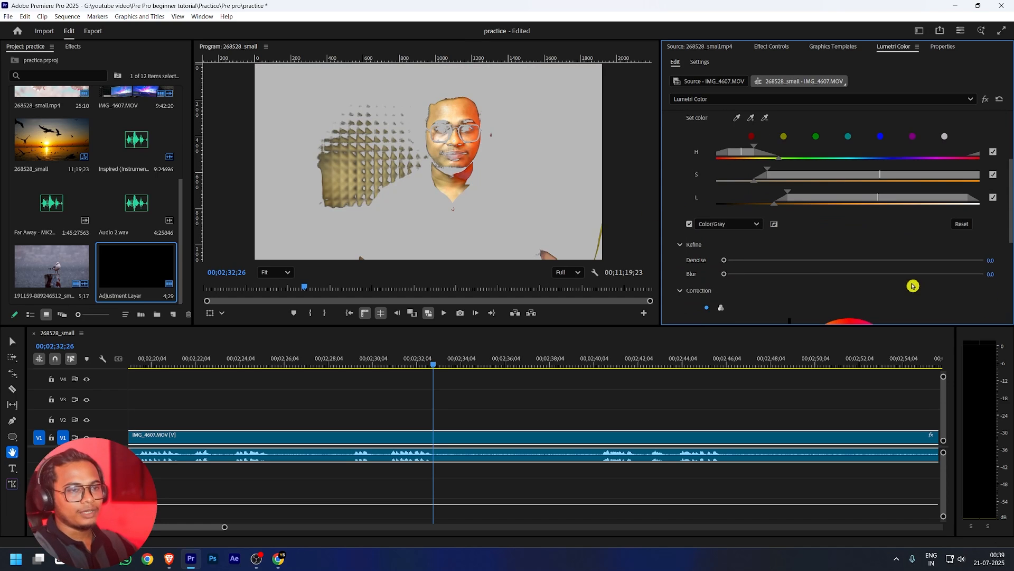
left_click_drag(725, 261, 758, 274)
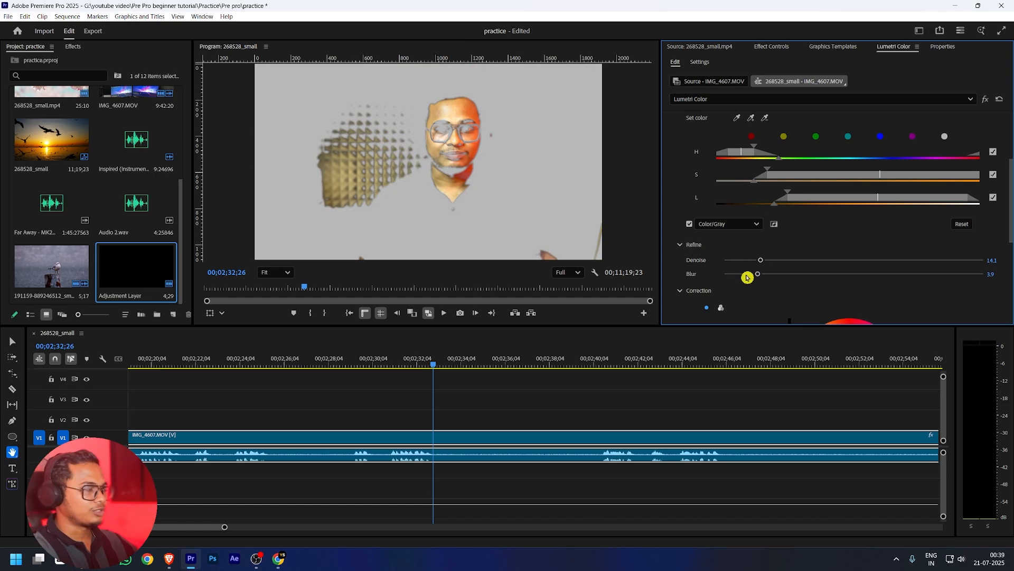
Turn off the Color/Gray mask and slightly brighten the keyed skin with the Correction wheel's level control
scroll(851, 240, "down", 2)
scroll(791, 246, "down", 3)
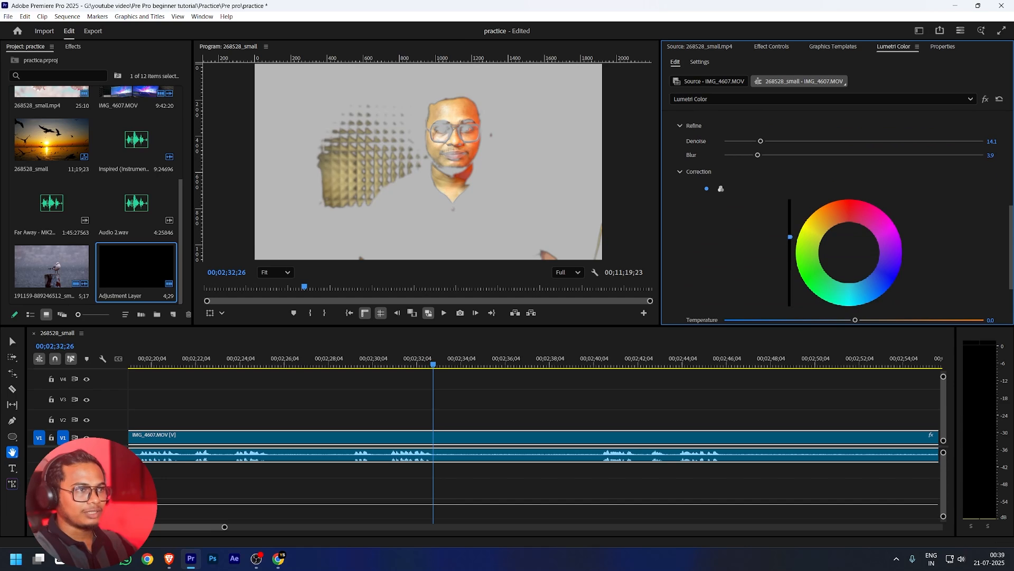
mouse_move(791, 237)
left_mouse_down()
mouse_move(791, 265)
mouse_move(790, 243)
left_mouse_up()
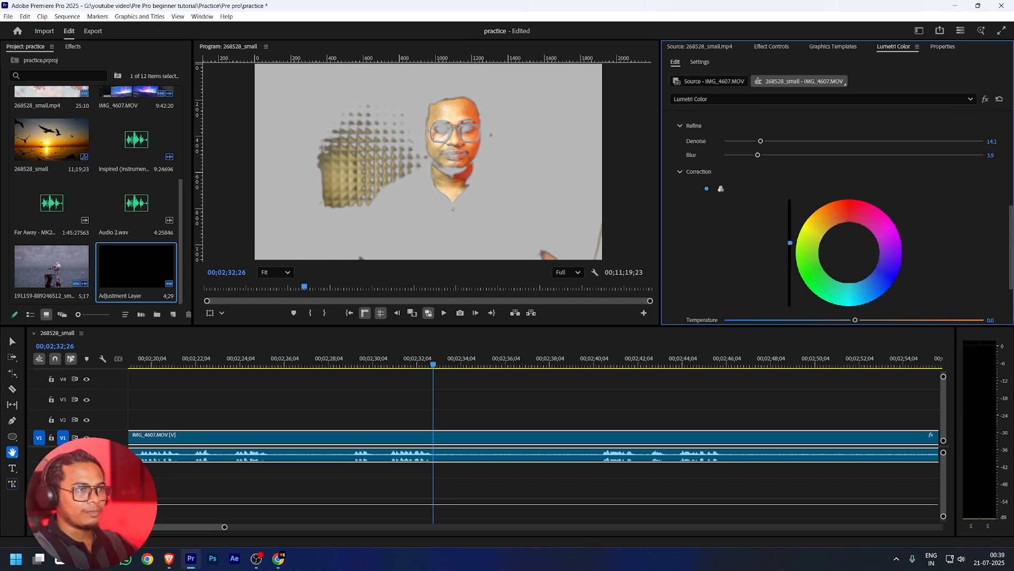
scroll(686, 169, "up", 3)
left_click(688, 176)
scroll(751, 287, "down", 2)
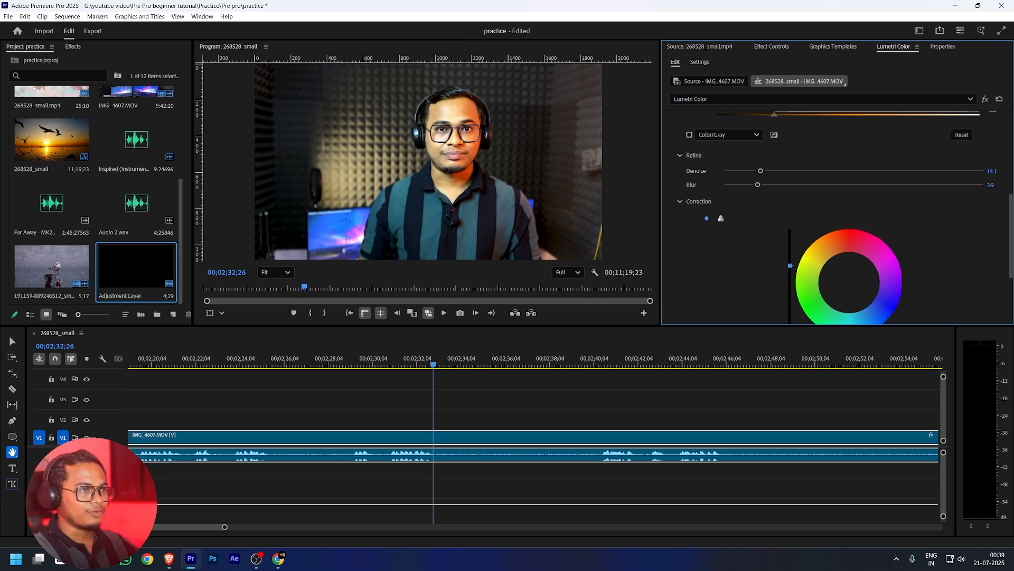
mouse_move(790, 265)
left_mouse_down()
mouse_move(790, 290)
mouse_move(790, 268)
left_mouse_up()
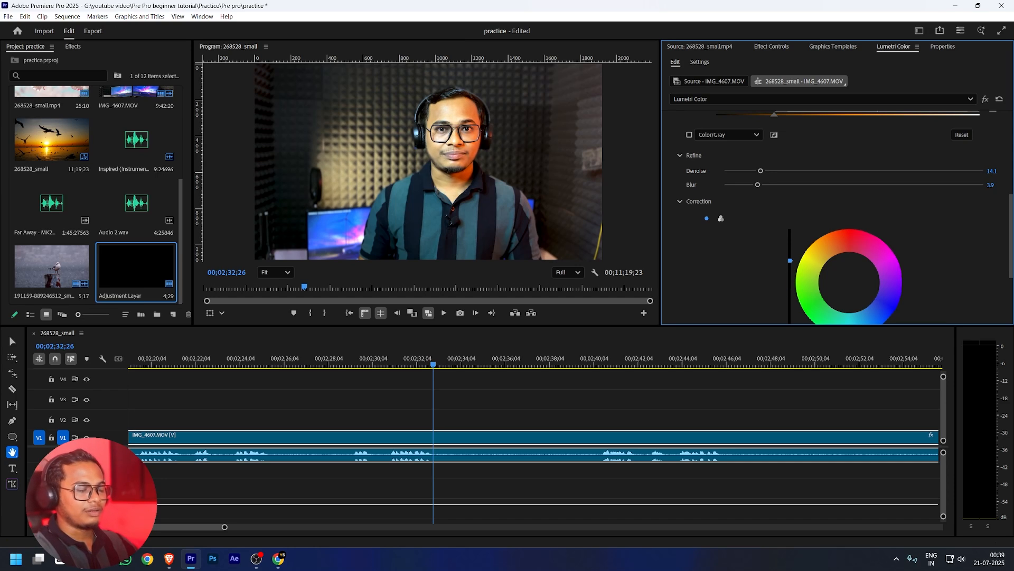
Switch the HSL Secondary correction to three-way wheels, lower the Highlights level, and toggle the Lumetri Color effect to compare the grade
scroll(752, 306, "down", 5)
scroll(762, 215, "up", 3)
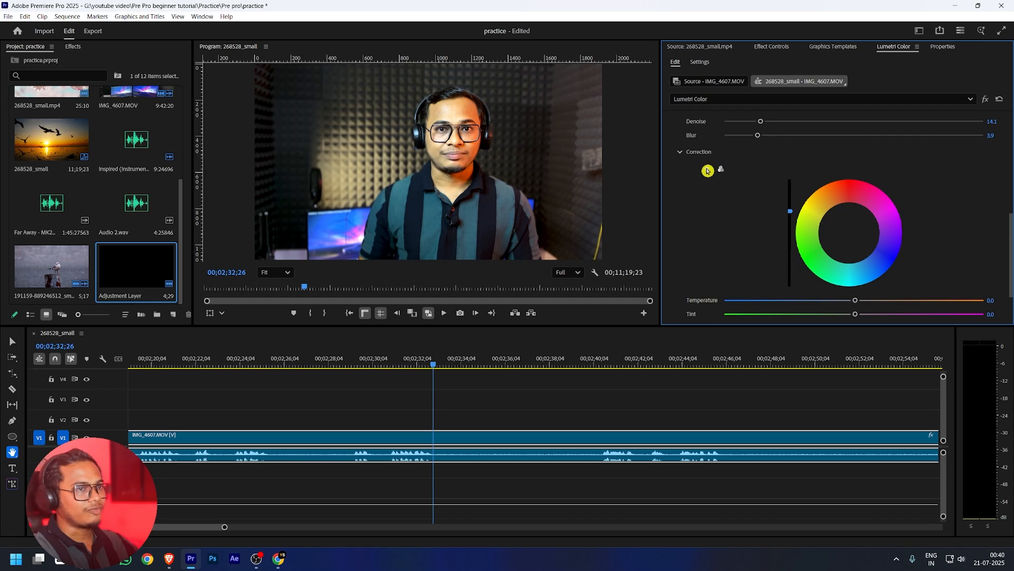
left_click(721, 170)
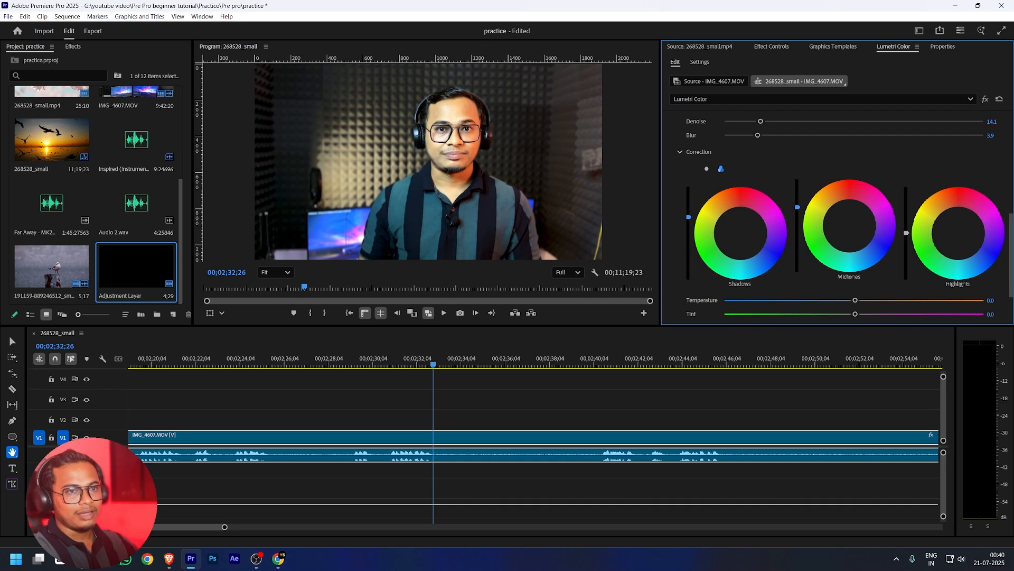
left_click_drag(907, 221, 907, 248)
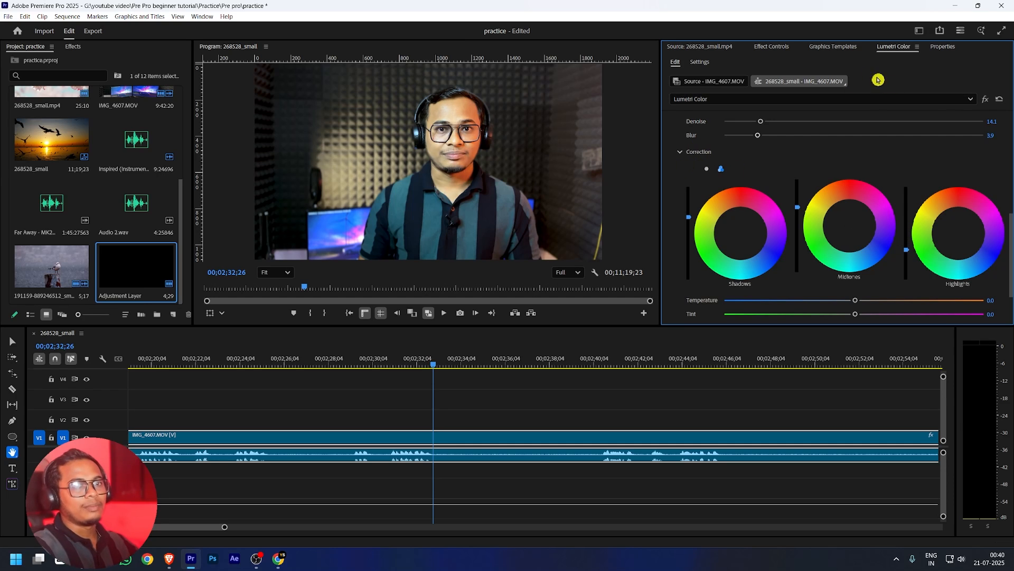
left_click(986, 100)
left_click(986, 101)
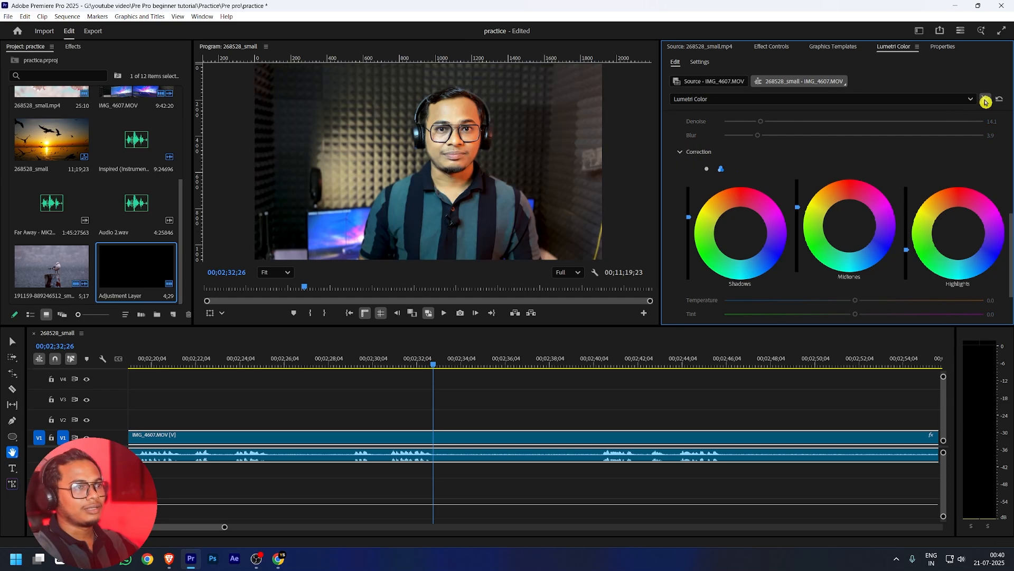
Switch the Lumetri Color effect off and on repeatedly to compare the clip before and after grading
left_click(986, 101)
left_click(986, 101)
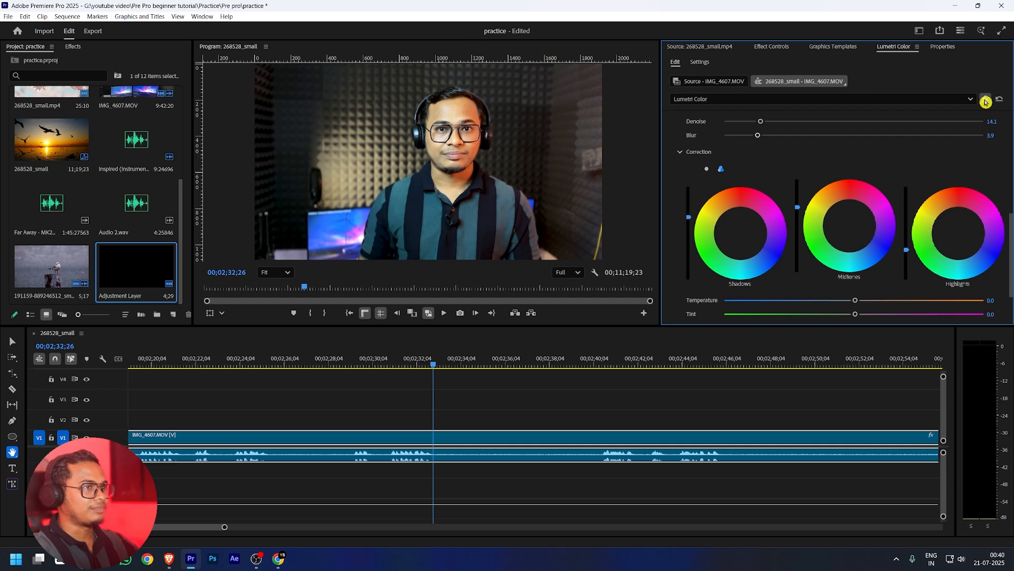
left_click(986, 101)
left_click(986, 101)
left_click(985, 101)
left_click(986, 101)
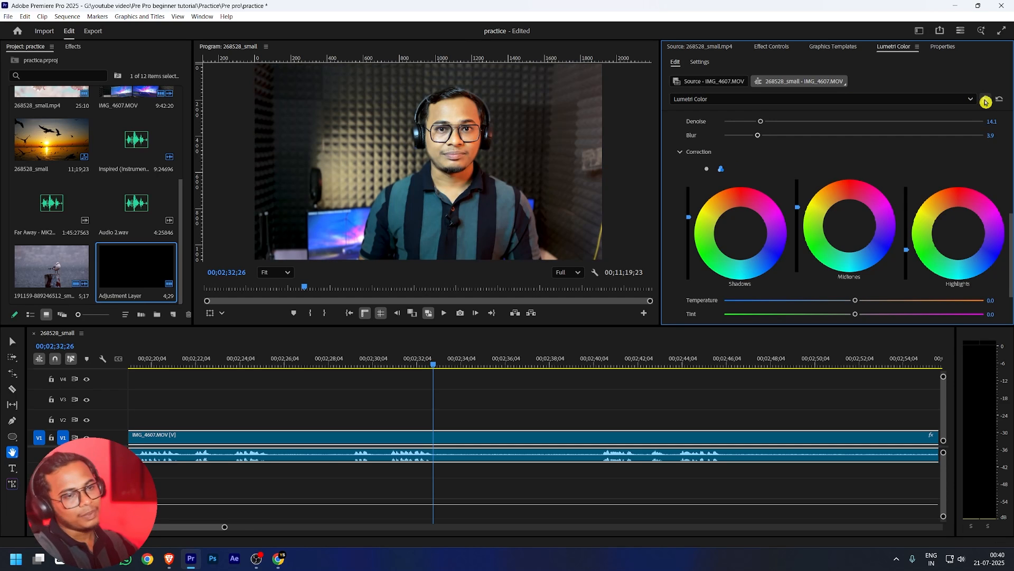
Set the HSL Secondary correction's Temperature to 18.1 and the Vignette's Midpoint to 58.5, Roundness to 16.7 and Feather to 56.3
scroll(754, 159, "down", 3)
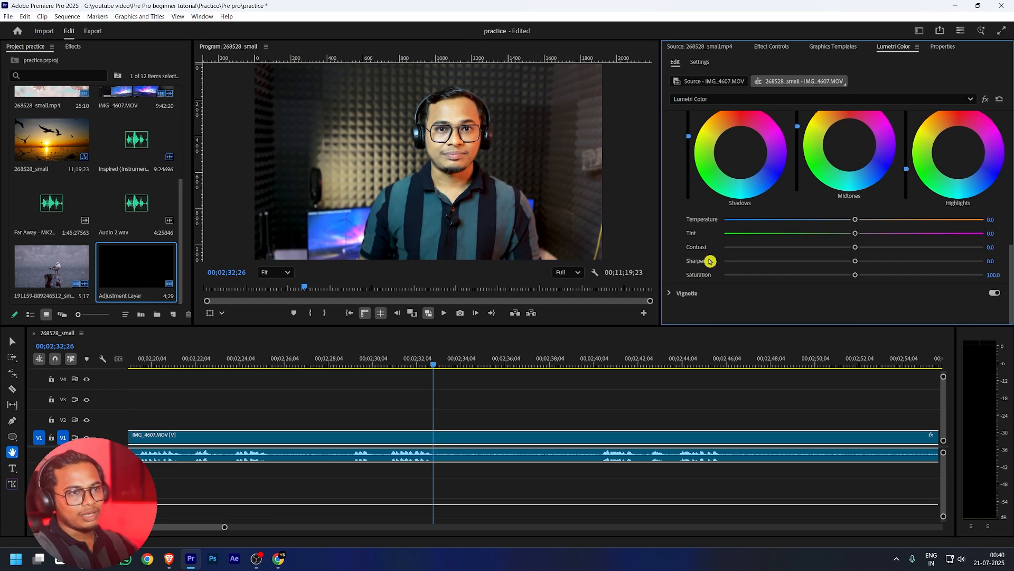
left_click_drag(856, 222, 898, 255)
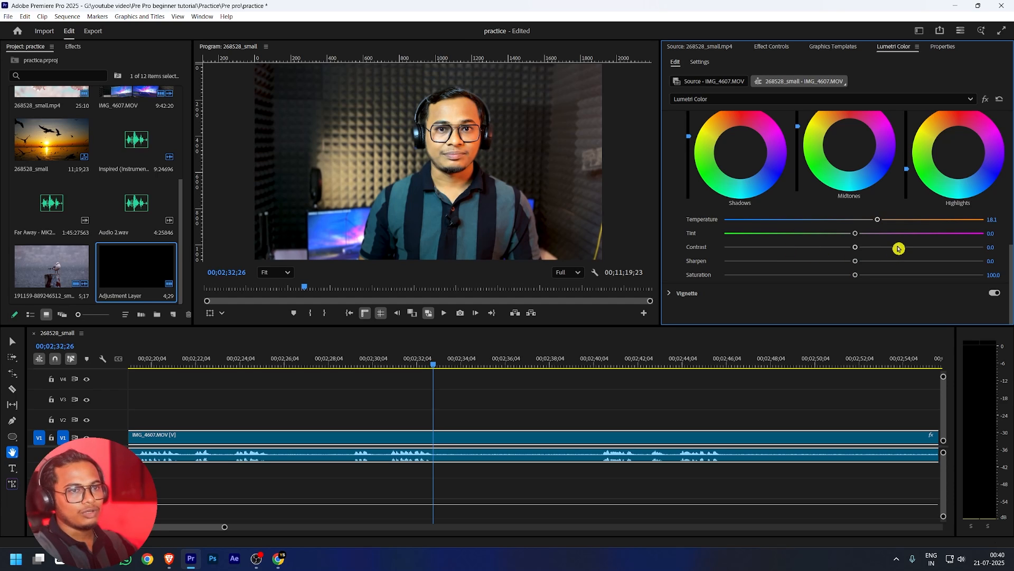
left_click(674, 293)
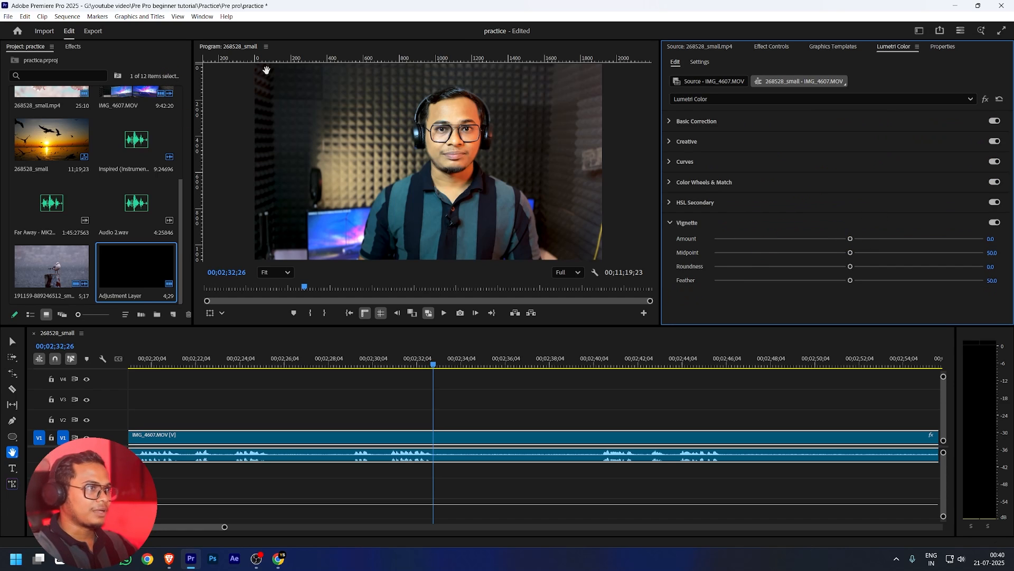
scroll(261, 76, "down", 2)
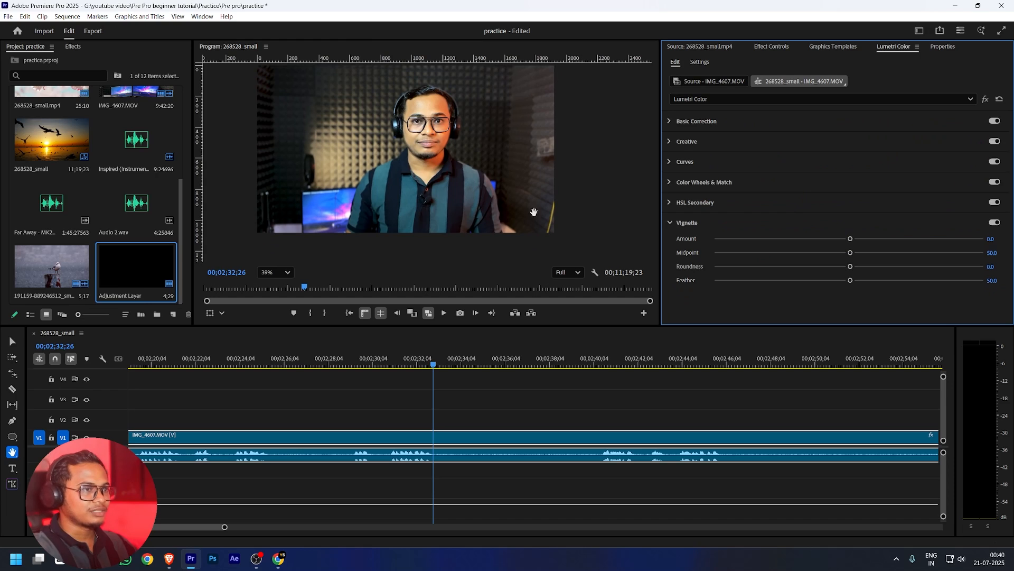
left_click_drag(851, 239, 866, 280)
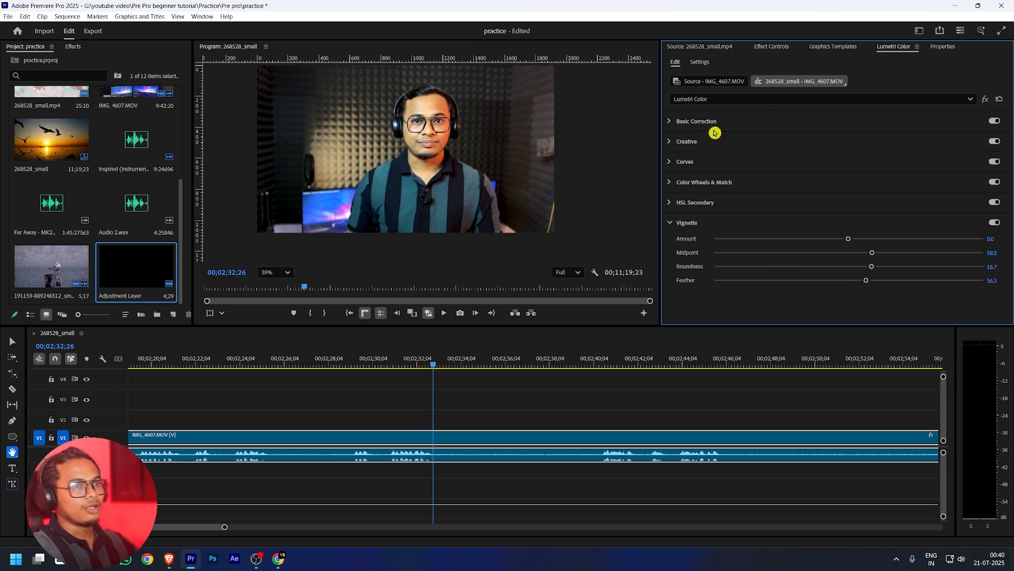
left_click(671, 223)
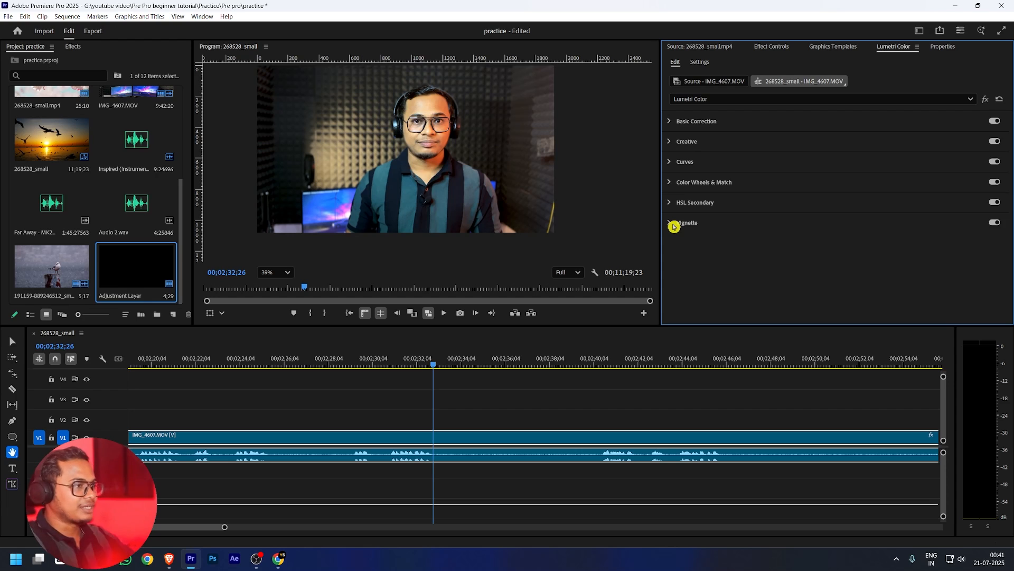
left_click_drag(362, 419, 621, 459)
scroll(376, 415, "up", 3)
scroll(374, 413, "down", 4, "alt")
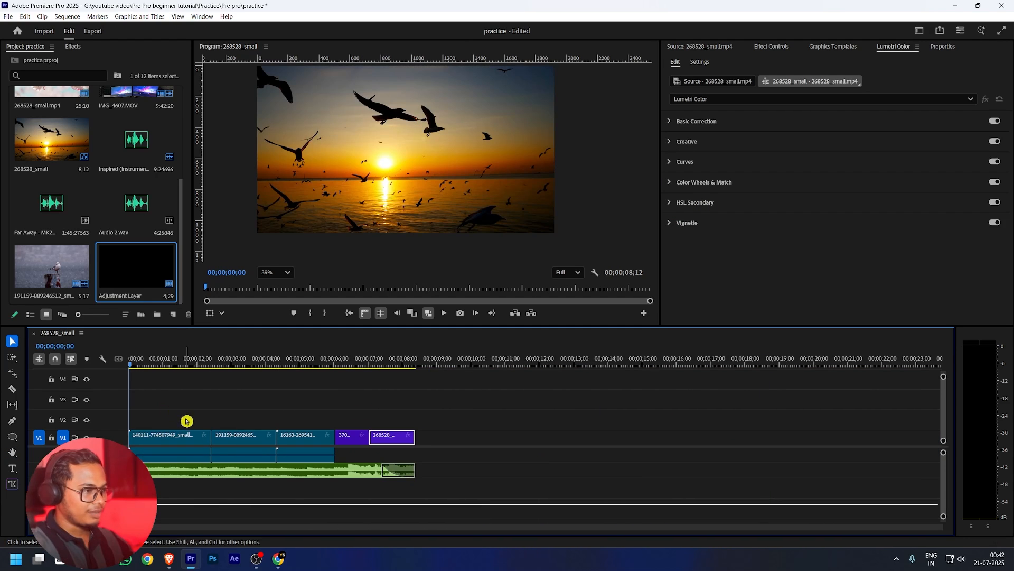
scroll(191, 422, "up", 3, "alt")
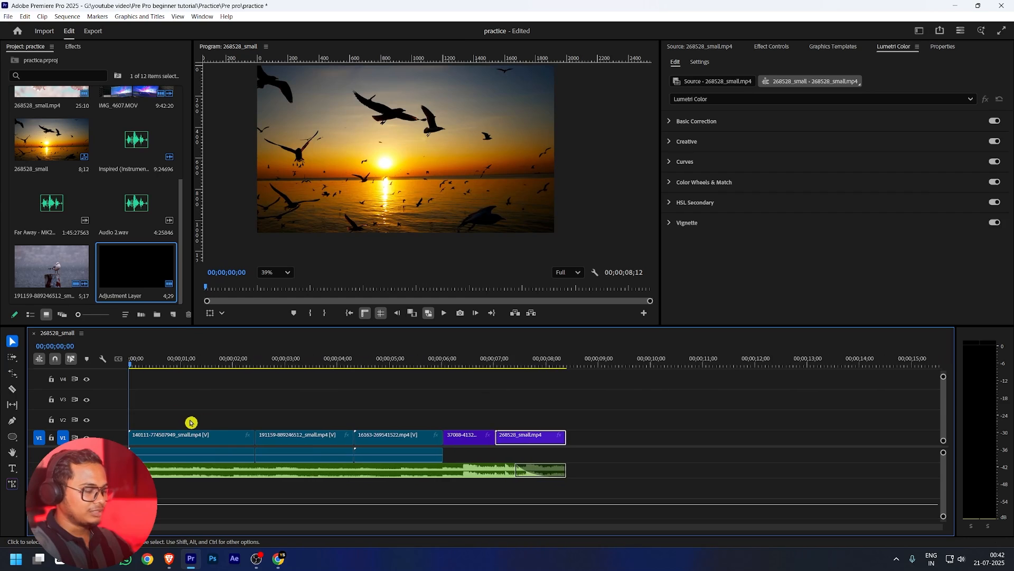
scroll(191, 423, "up", 3, "alt")
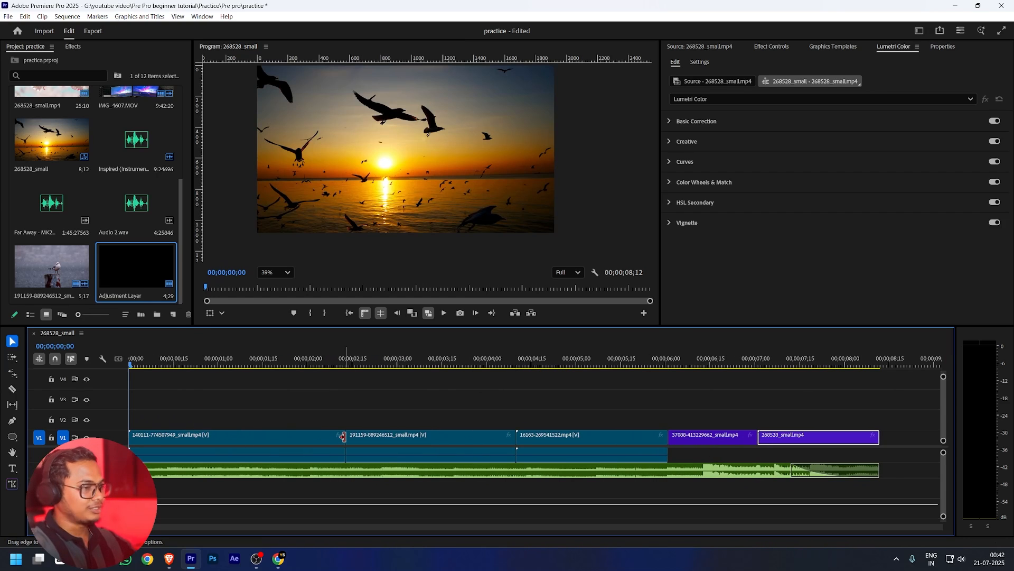
left_click(342, 436)
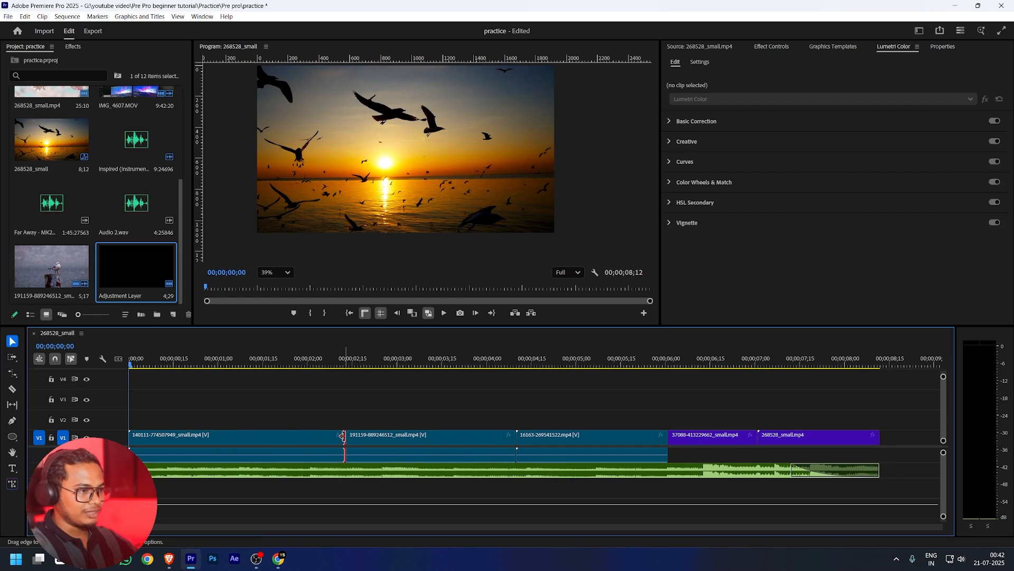
right_click(343, 435)
left_click(376, 498)
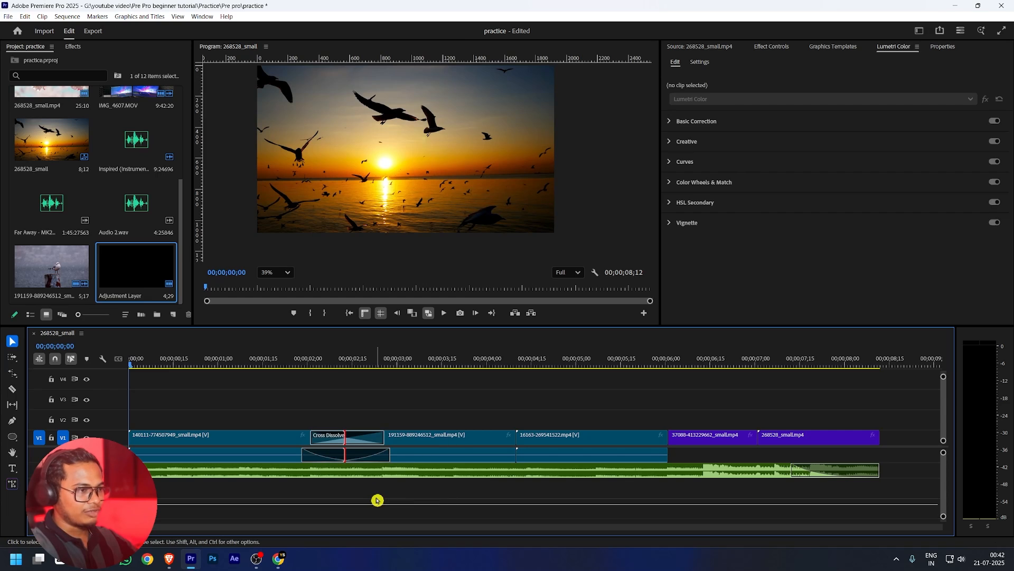
right_click(515, 440)
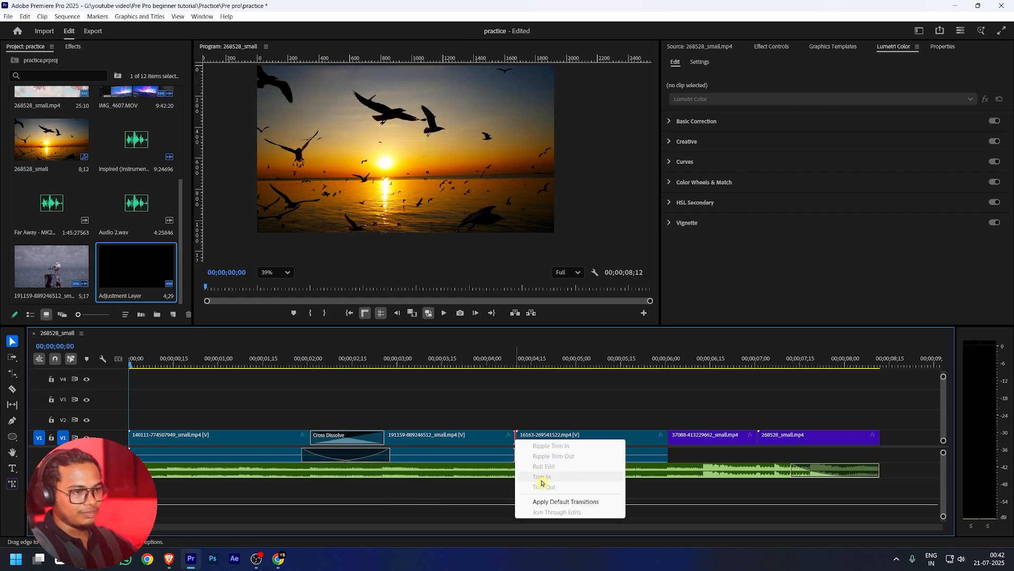
left_click(545, 501)
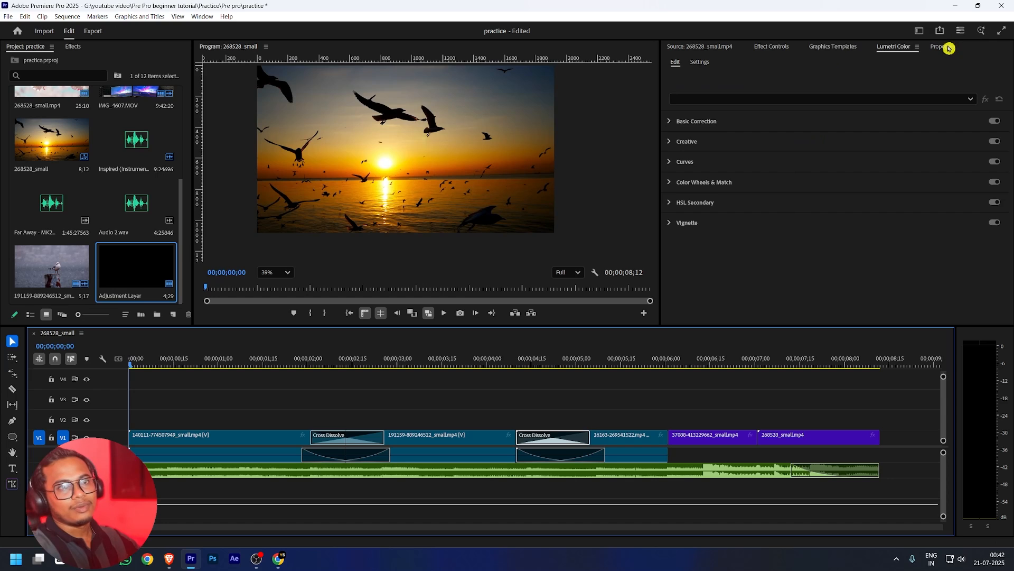
Set the alignment of the second cut's Cross Dissolve and its audio Exponential Fade to Center at Cut
left_click(769, 47)
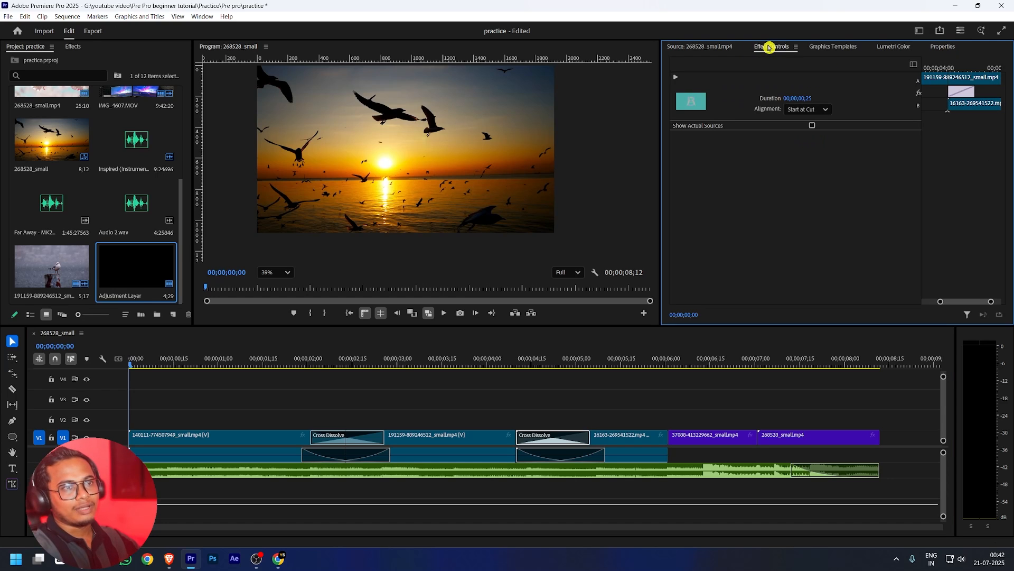
left_click(799, 108)
left_click(809, 126)
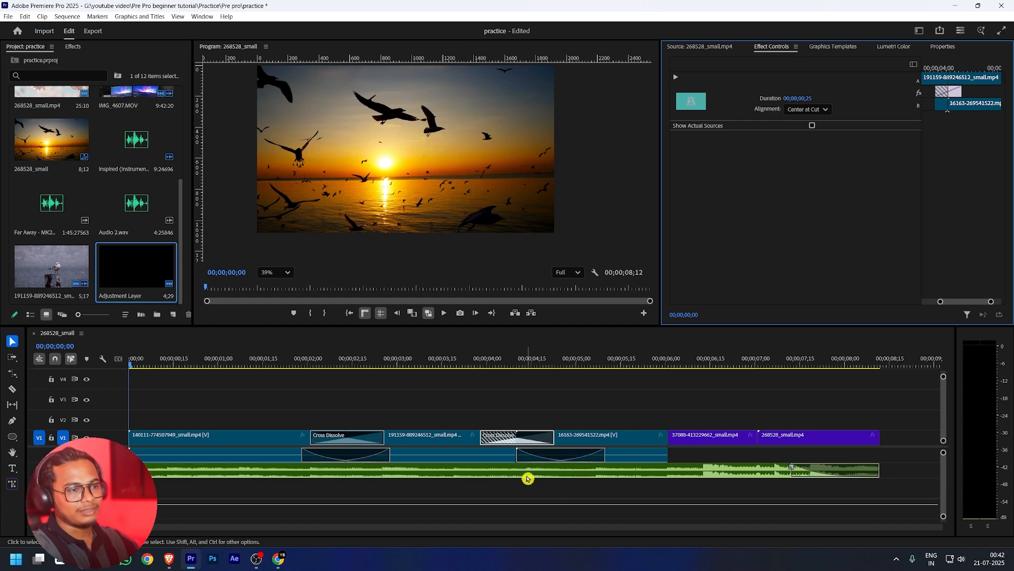
left_click(557, 458)
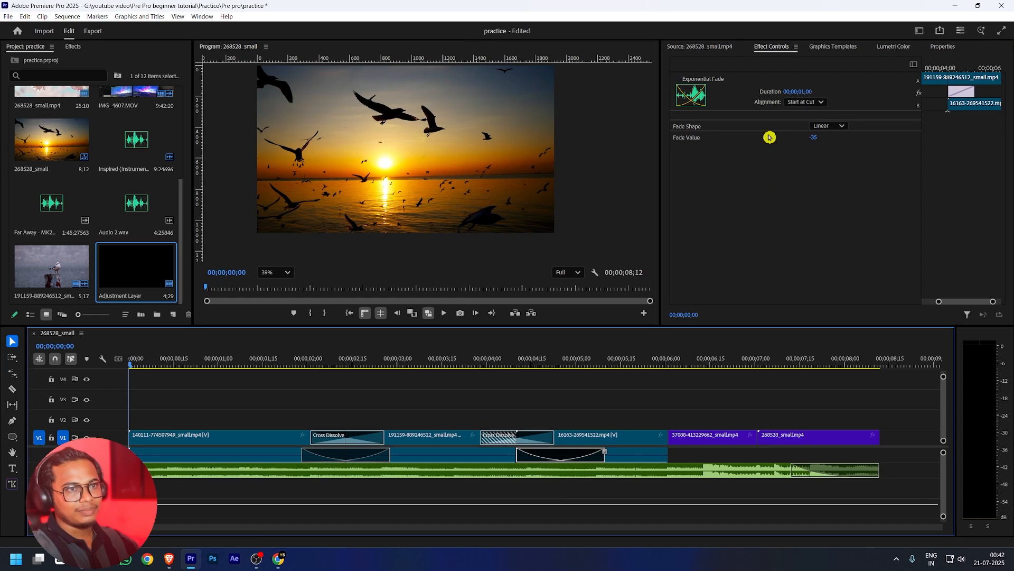
left_click(804, 101)
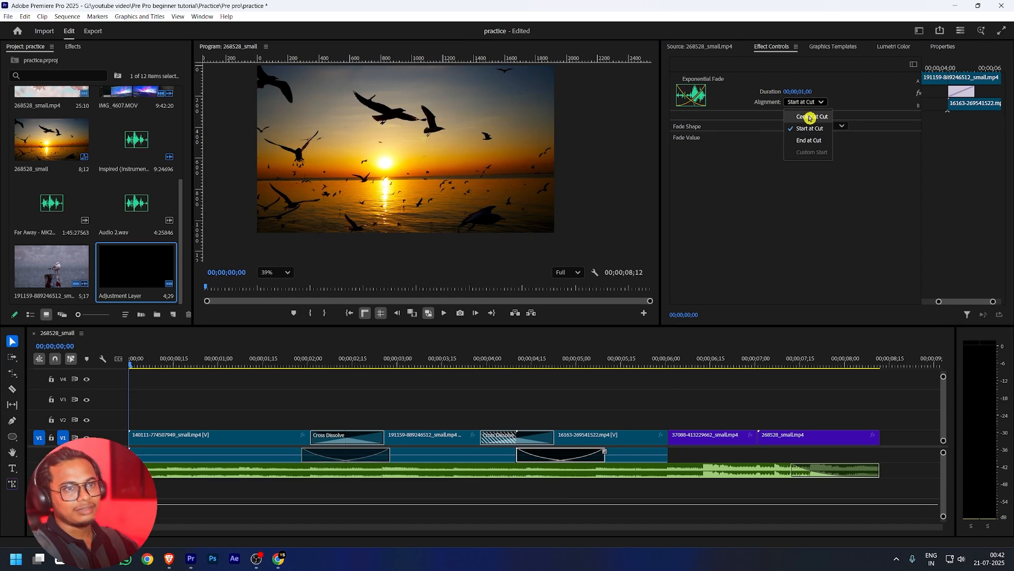
left_click(809, 113)
Apply the default transitions at the cut between the 16163-269541522.mp4 clip and the purple 37088 clip
right_click(662, 440)
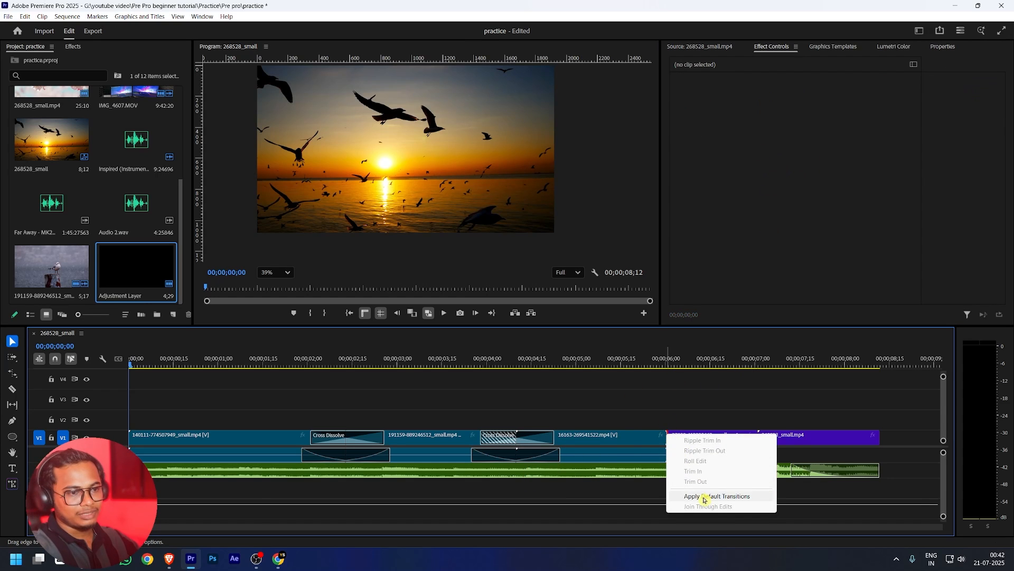
left_click(703, 496)
left_click(599, 456)
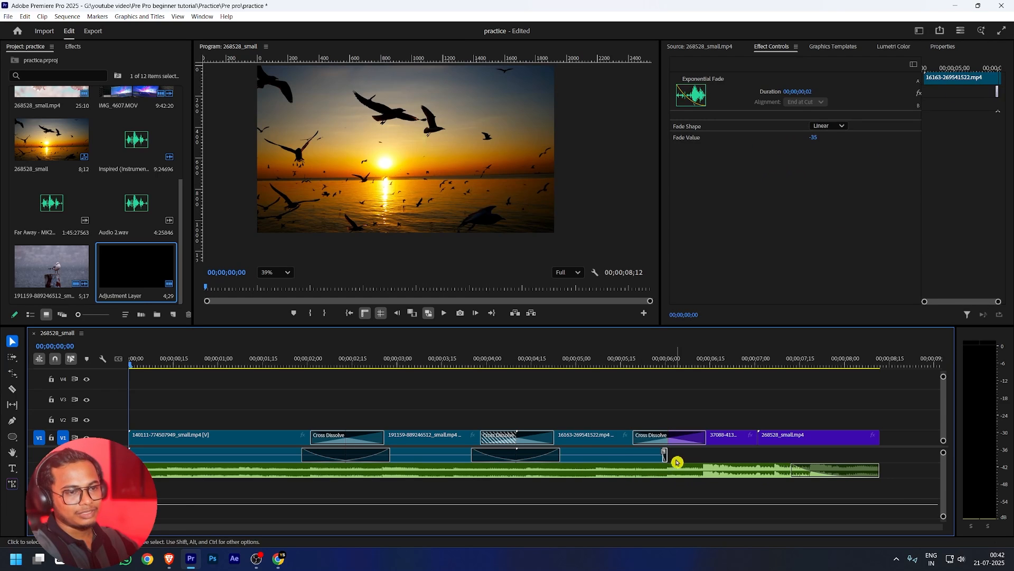
left_click(579, 457)
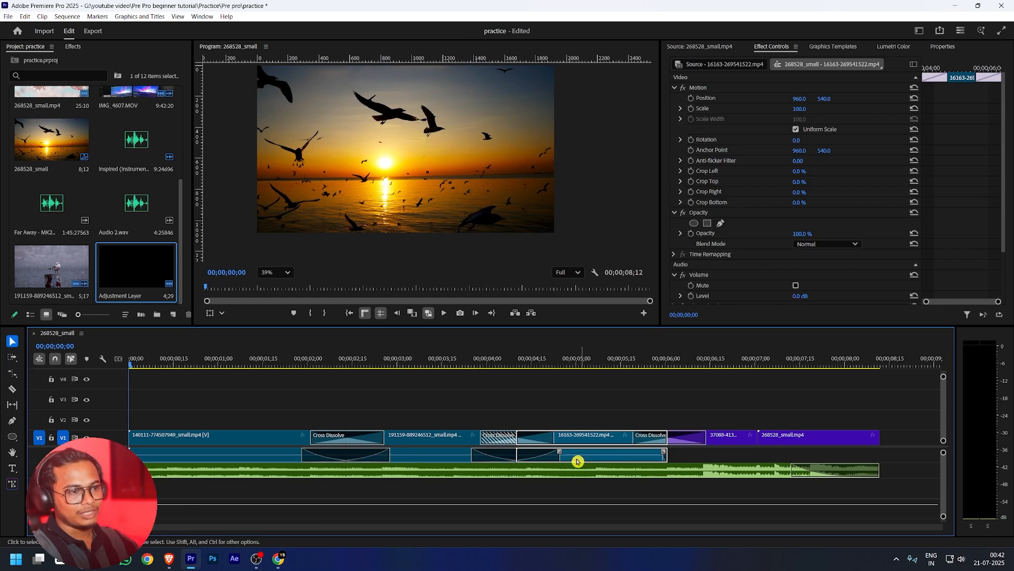
left_click(753, 453)
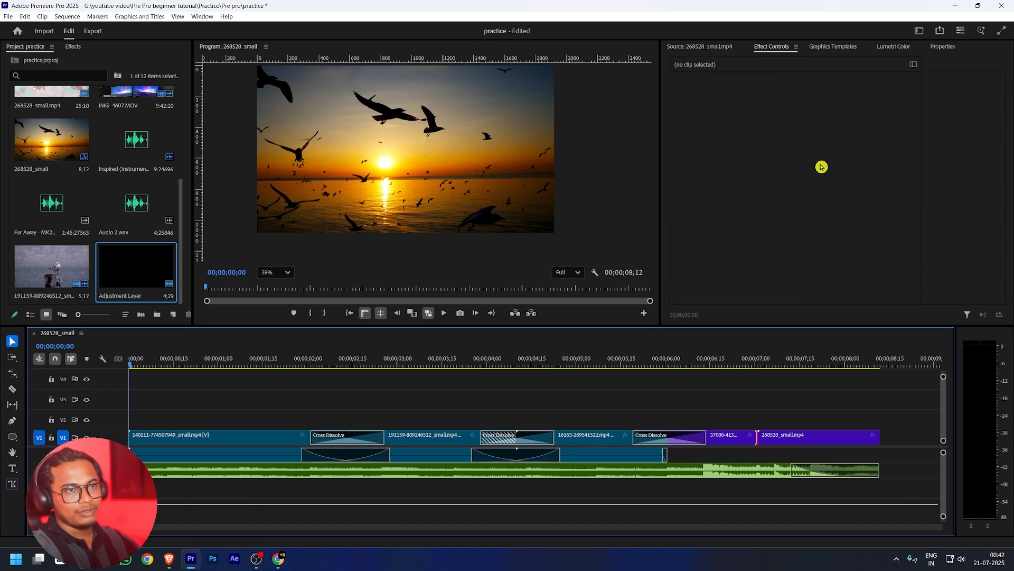
Add the default transition between the 37088 and 268528_small.mp4 clips and set its alignment to Center at Cut
right_click(756, 436)
left_click(809, 488)
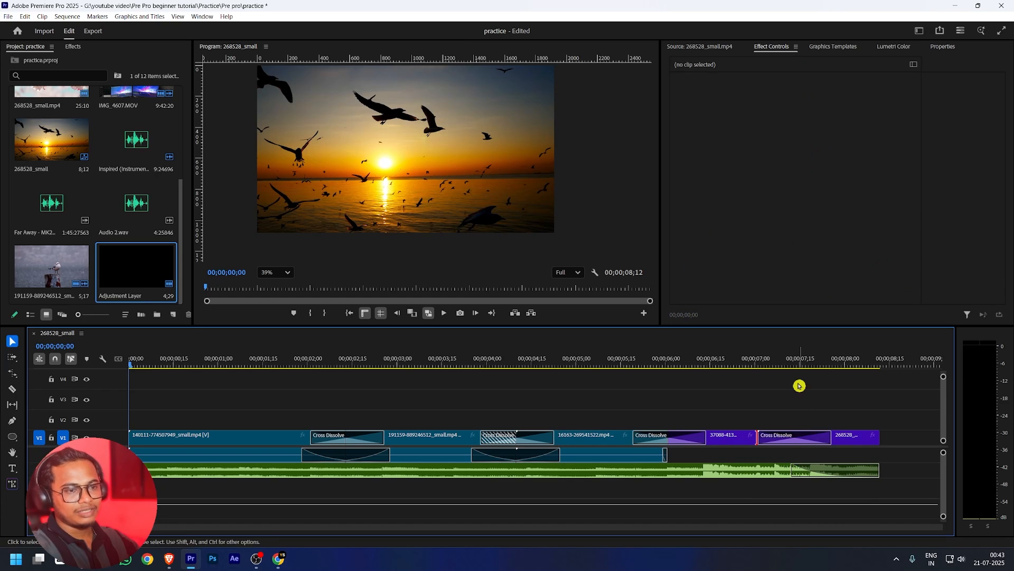
left_click(797, 439)
left_click(825, 109)
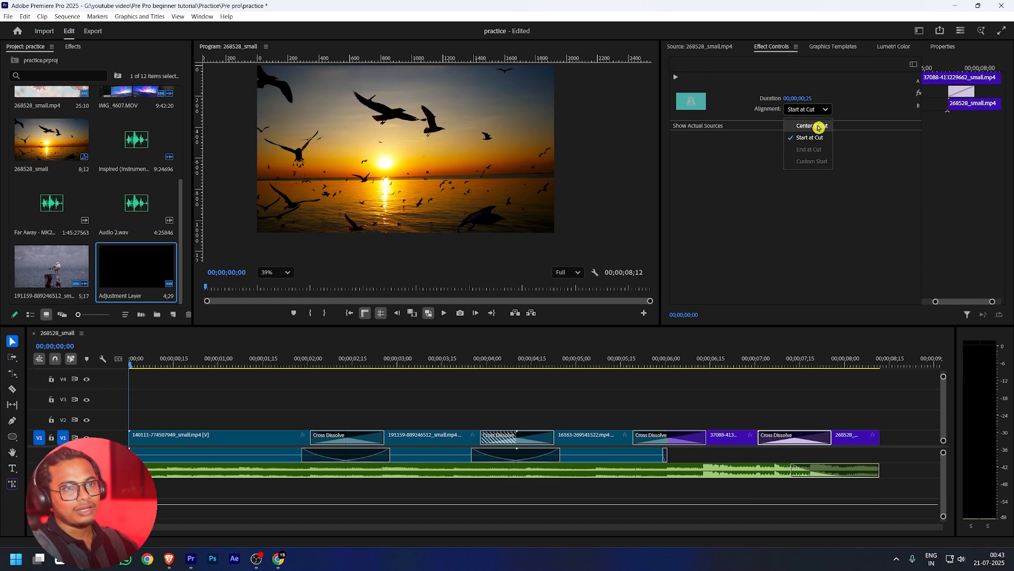
left_click(816, 125)
left_click(766, 391)
Play the sequence from the beginning to preview all the transitions, and return the playhead to the start
key("minus")
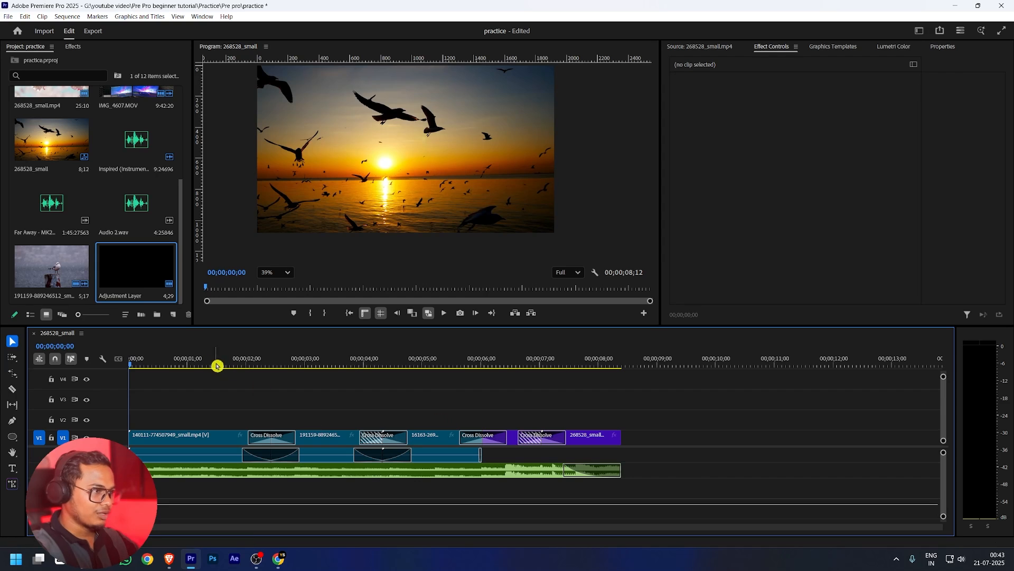
key("space")
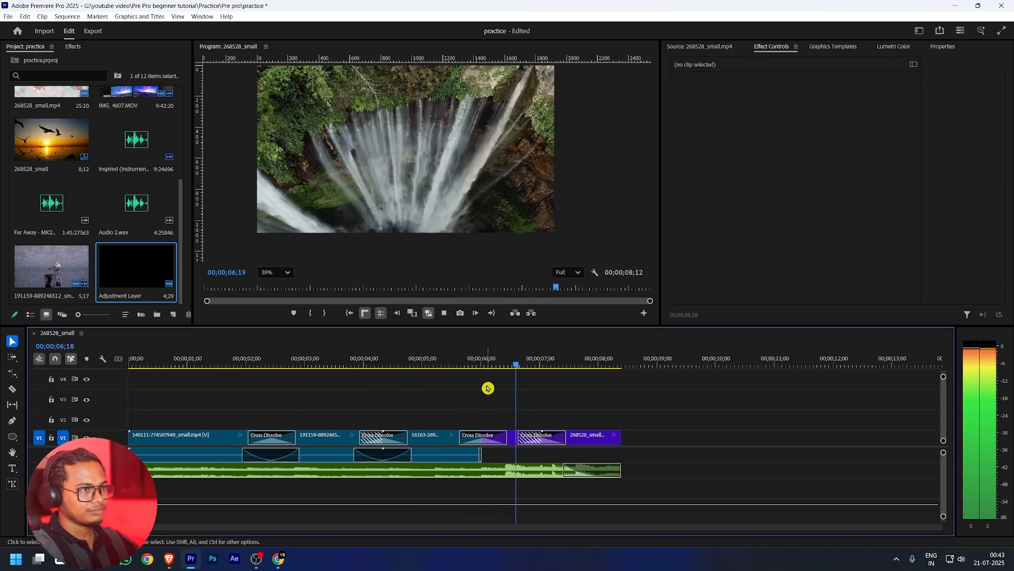
key("space")
scroll(465, 392, "up", 3)
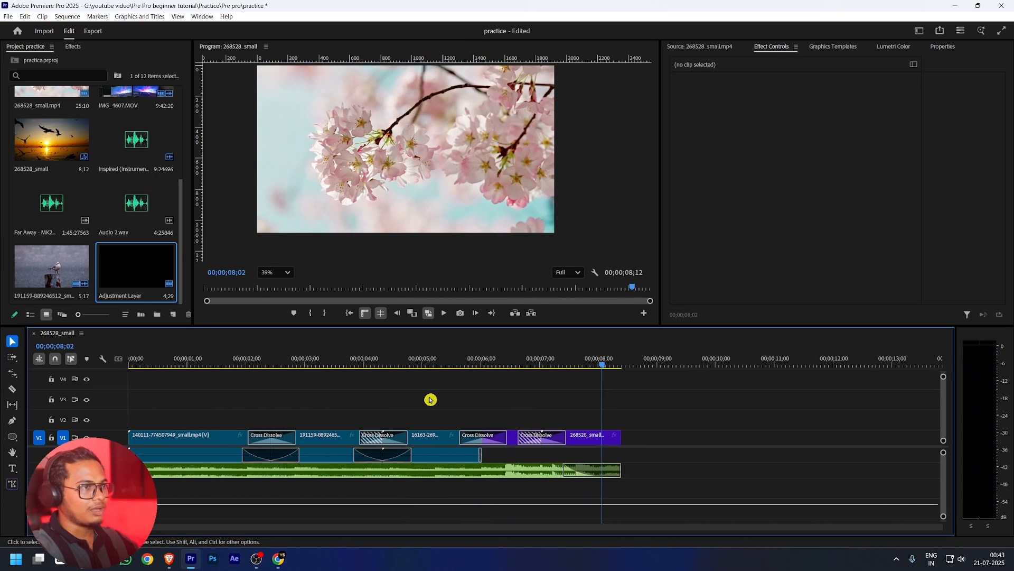
key("Home")
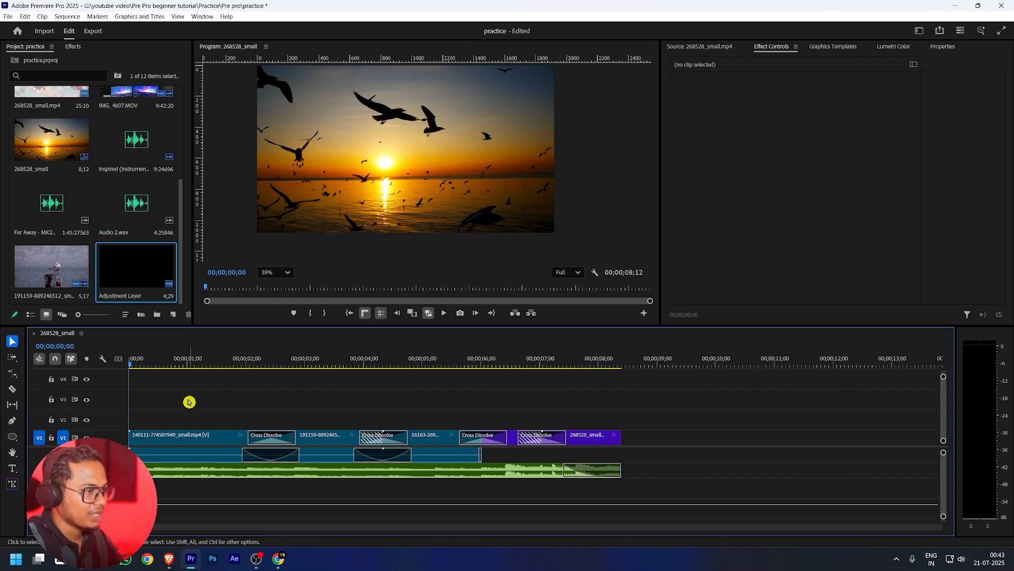
Select the Motion effect of the sequence's first clip and set the Program Monitor's zoom level to Fit
left_click(173, 438)
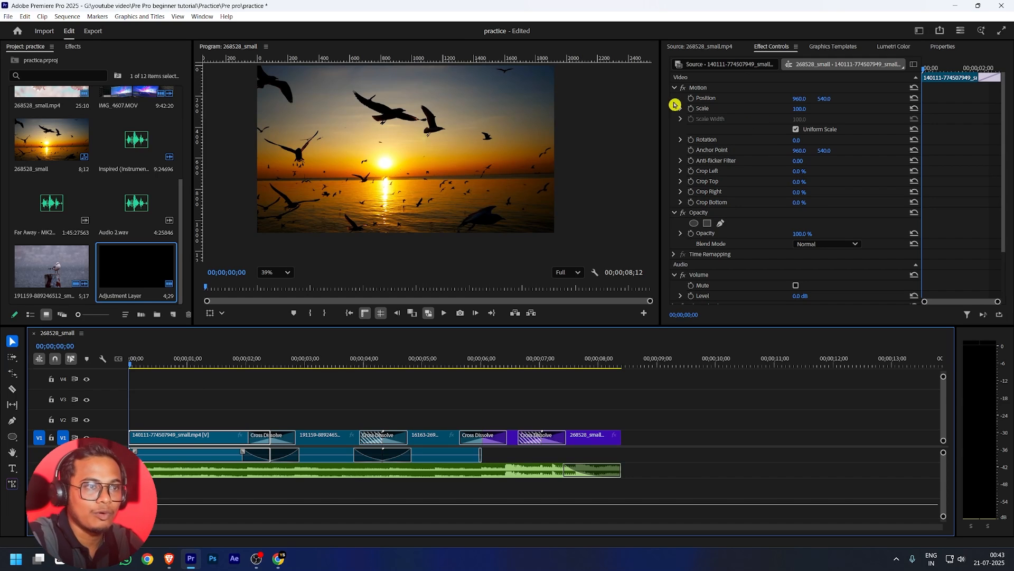
left_click(701, 88)
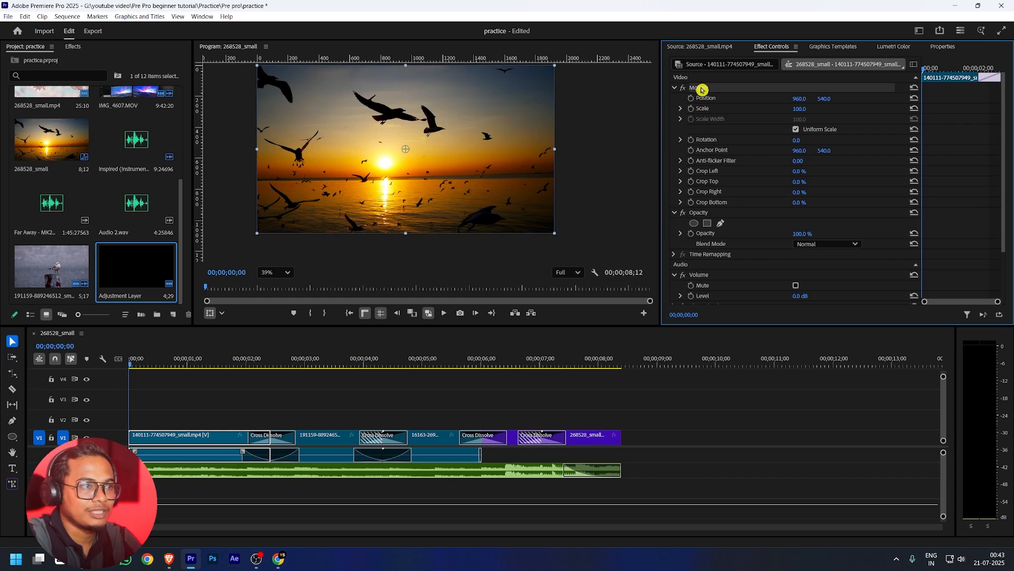
left_click(272, 272)
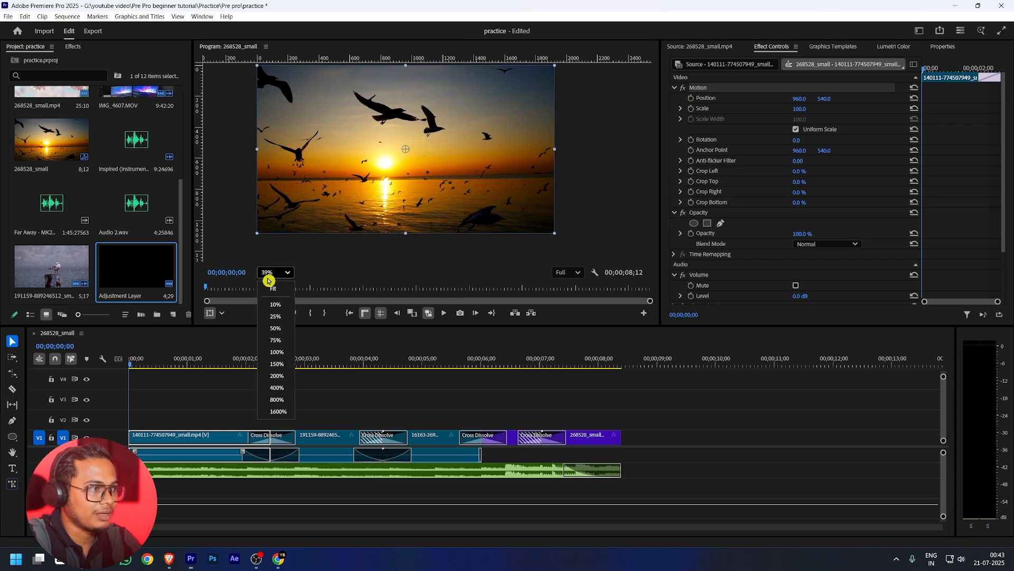
left_click(280, 290)
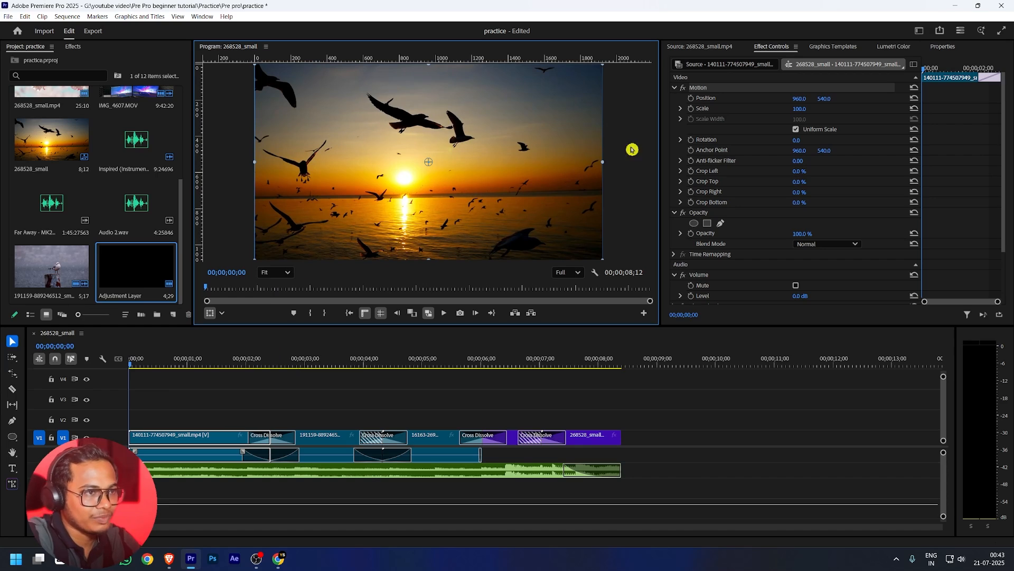
left_click(272, 272)
left_click(281, 289)
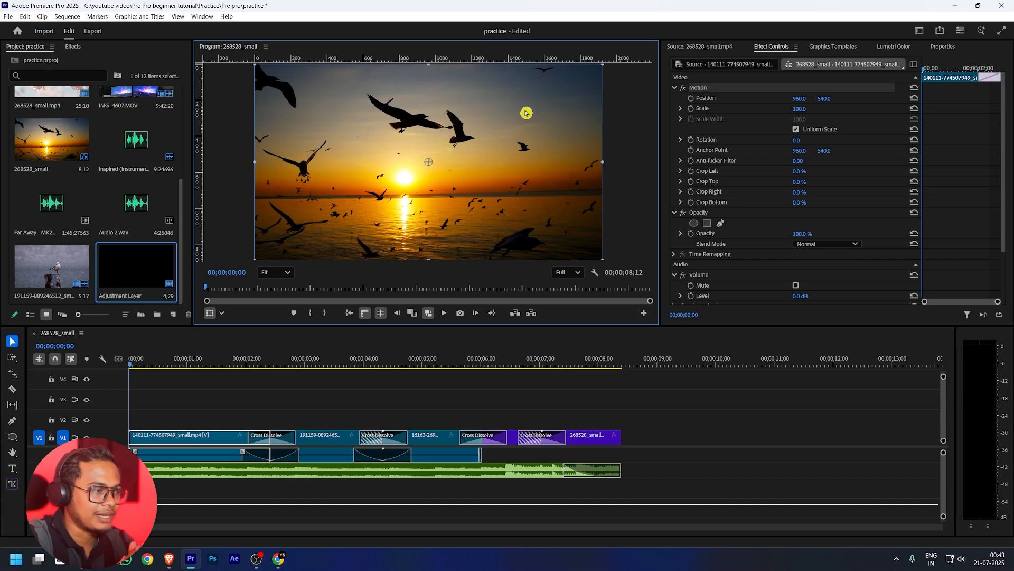
Try scaling the first clip down to 45 and reset its Scale to the default
left_click(801, 109)
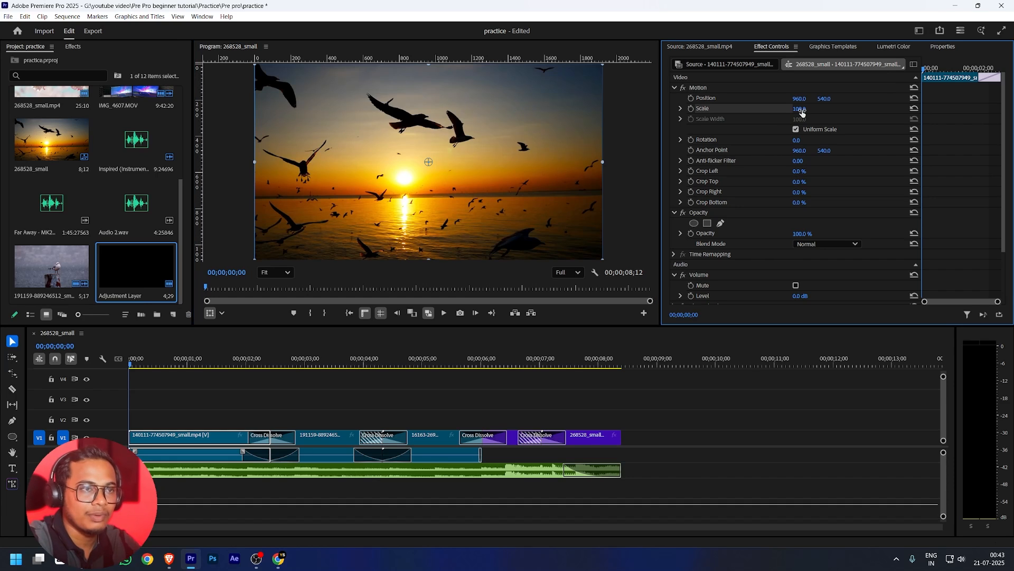
mouse_move(802, 112)
left_mouse_down()
mouse_move(788, 111)
mouse_move(807, 110)
left_mouse_up()
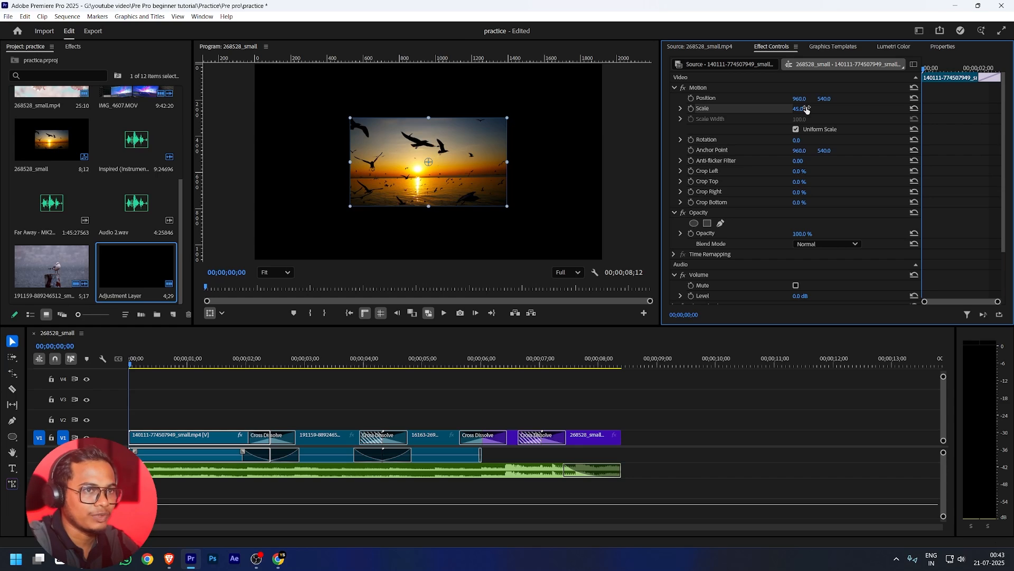
left_click(913, 111)
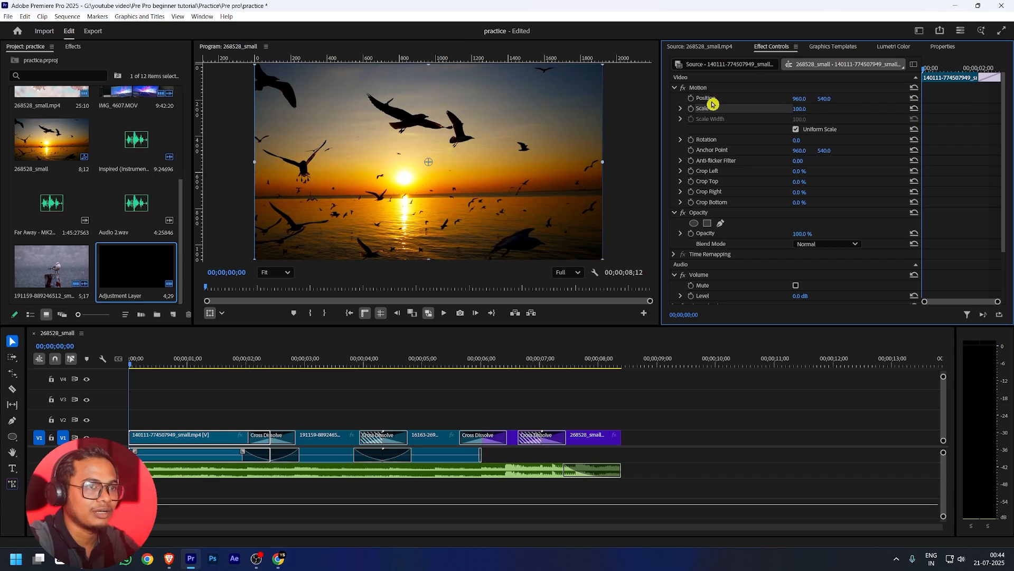
Try animating the first clip's vertical Position to 657 at 00;00;02;14, and remove the Position keyframes
left_click(691, 98)
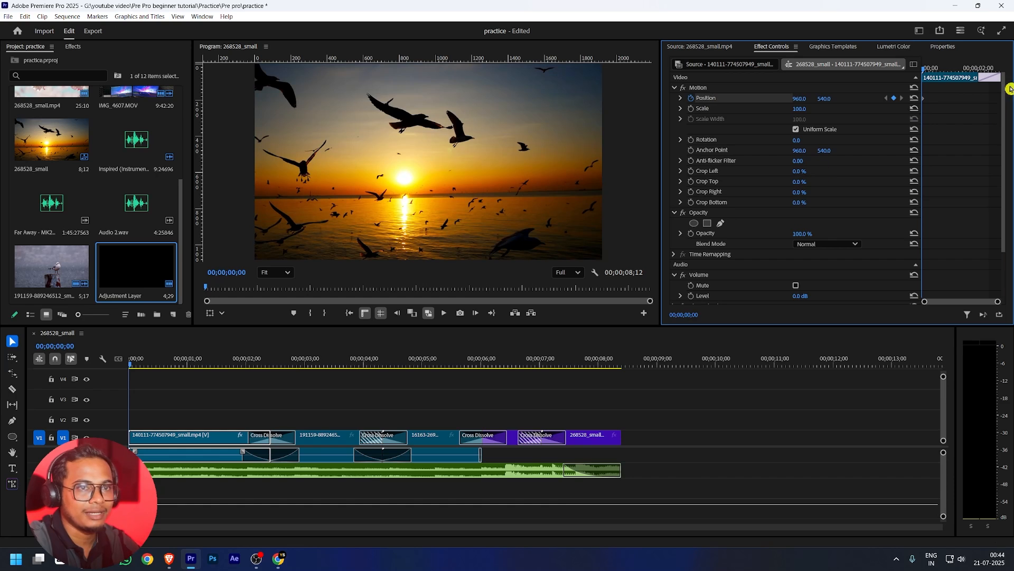
left_click_drag(958, 67, 991, 73)
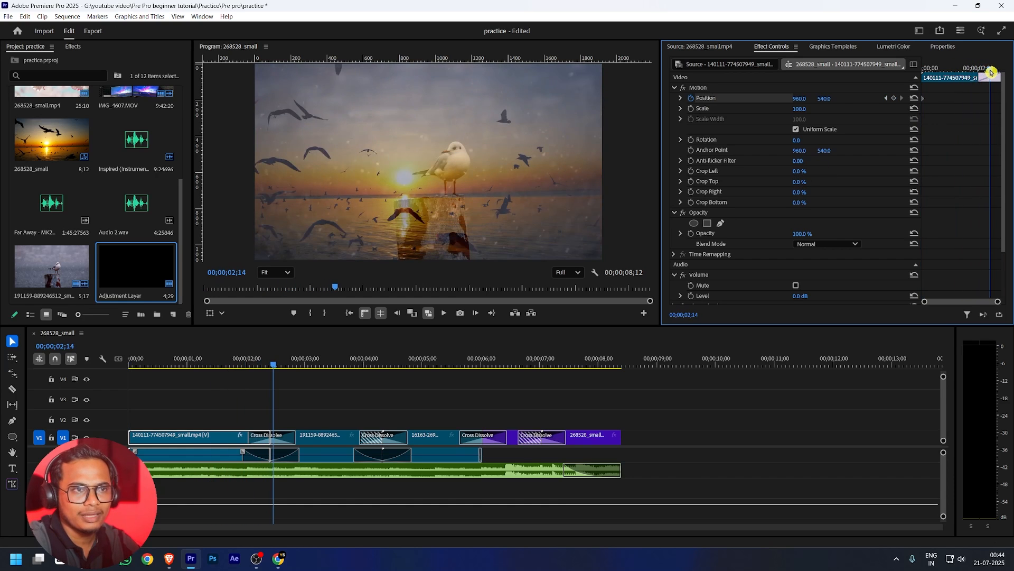
left_click_drag(831, 96, 915, 99)
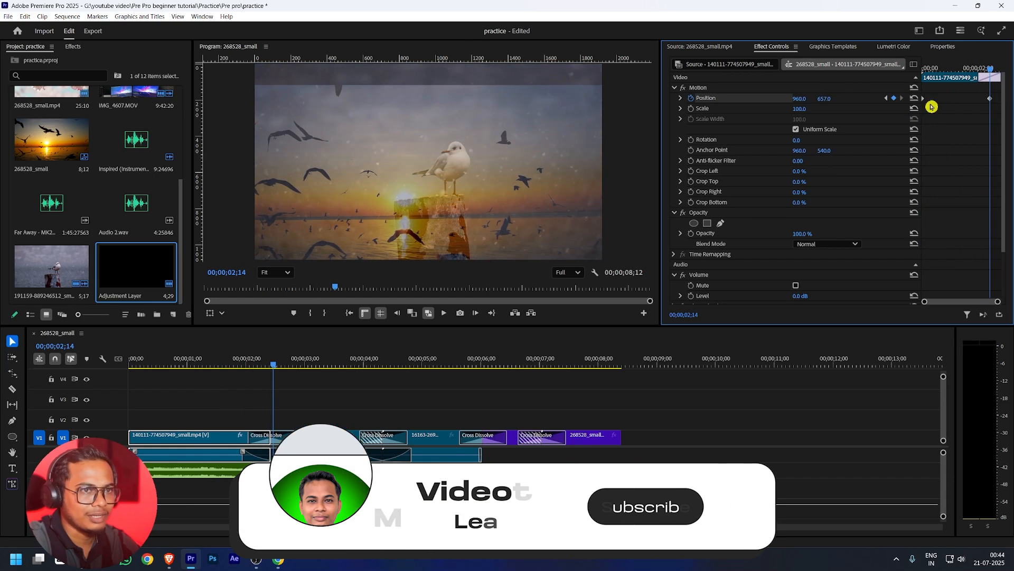
left_click_drag(990, 68, 925, 79)
left_click(690, 100)
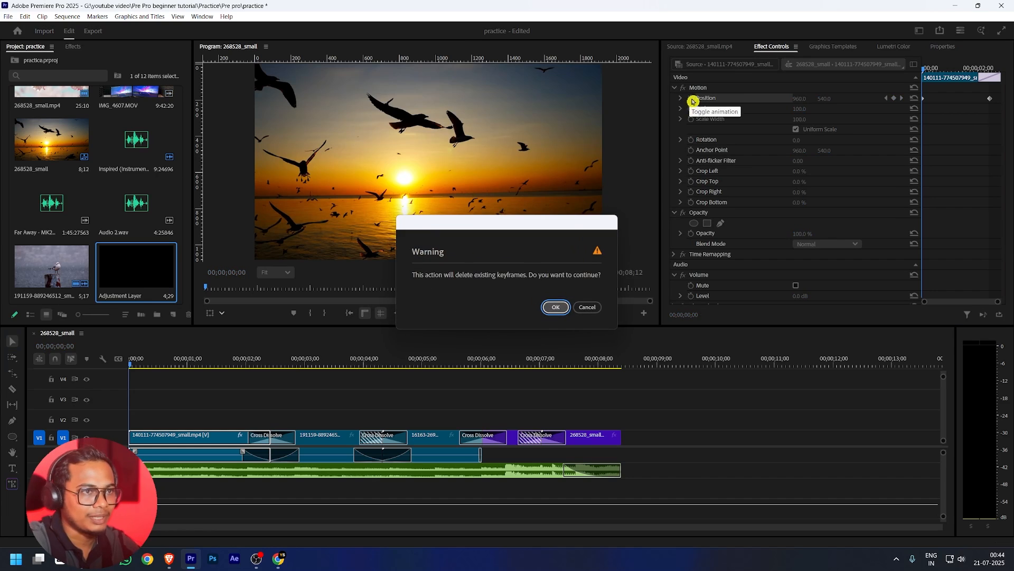
left_click(555, 304)
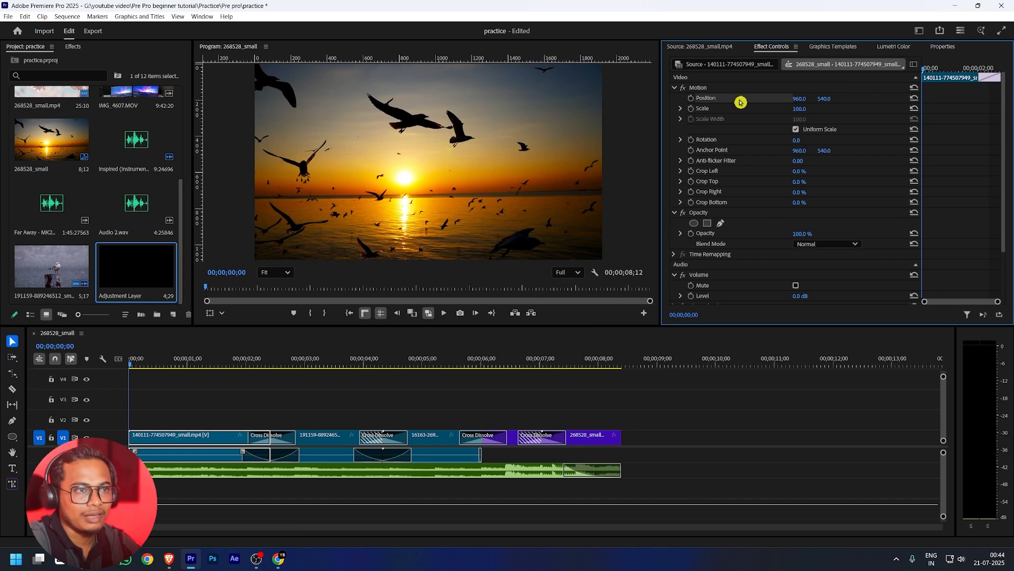
Keyframe the first clip's Scale from 100 at its start to 106, move the ending keyframe to the clip's end, and preview it
left_click(690, 109)
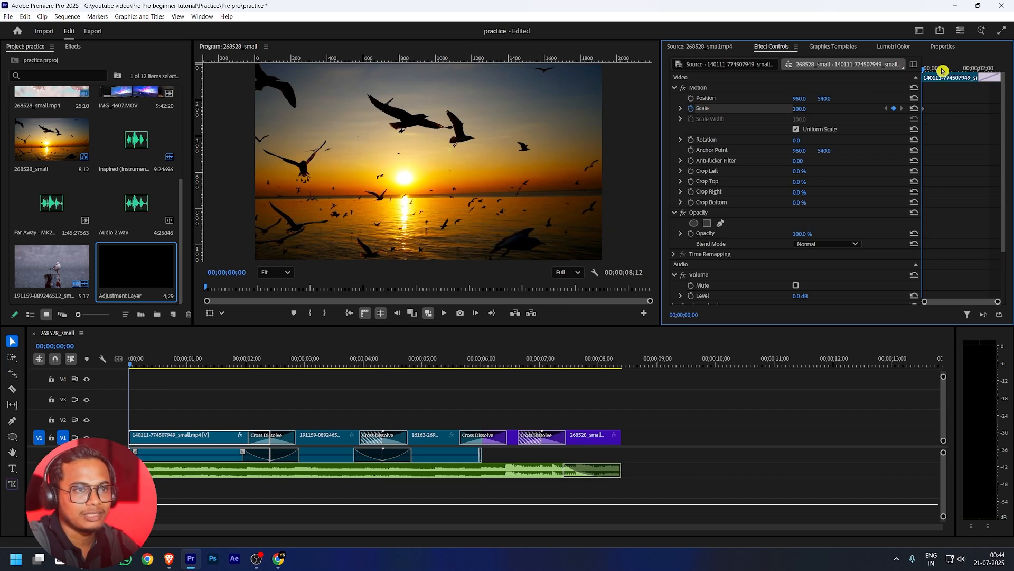
left_click_drag(943, 70, 974, 72)
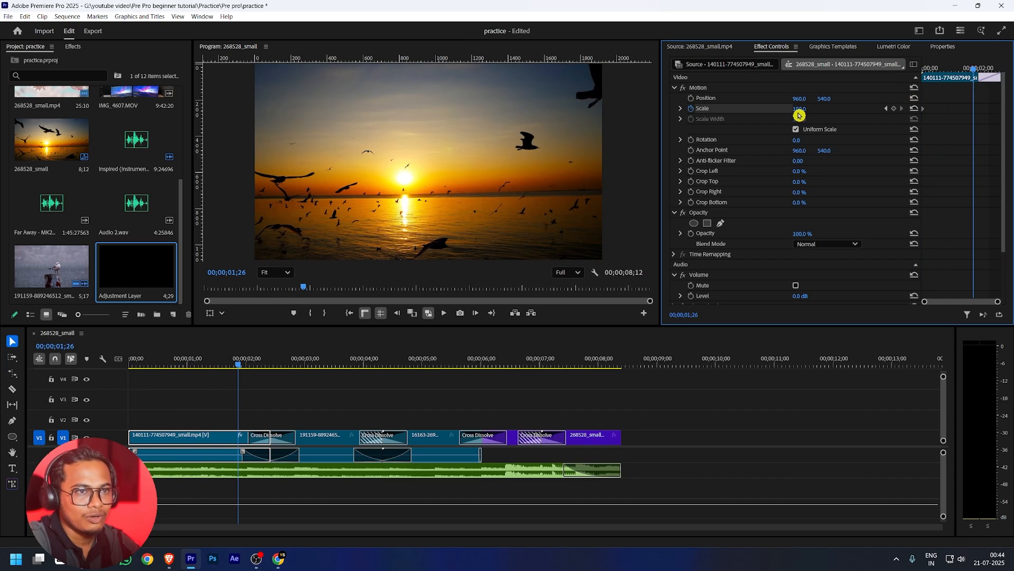
left_click_drag(799, 108, 803, 109)
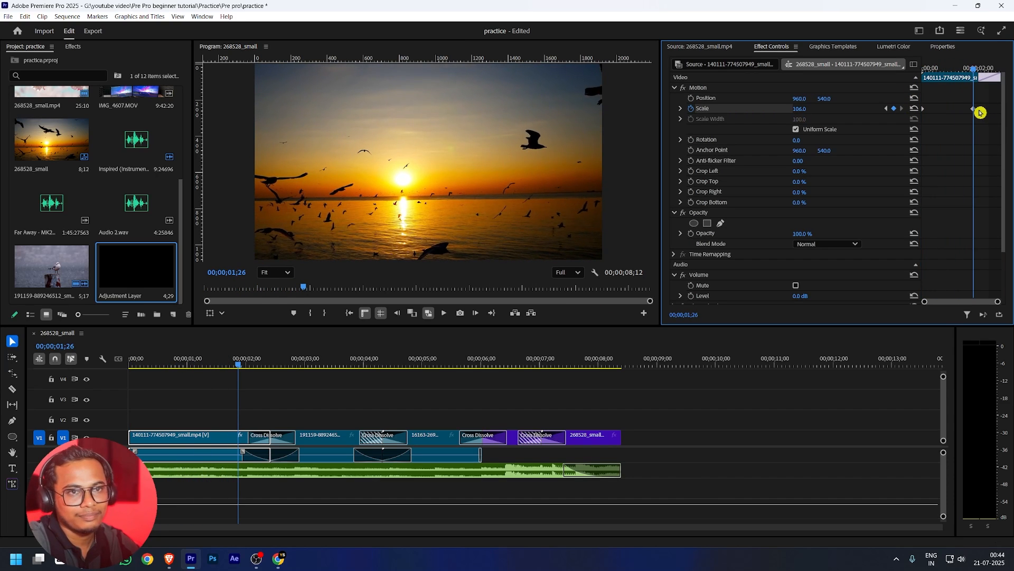
left_click_drag(974, 108, 999, 114)
left_click_drag(975, 69, 912, 66)
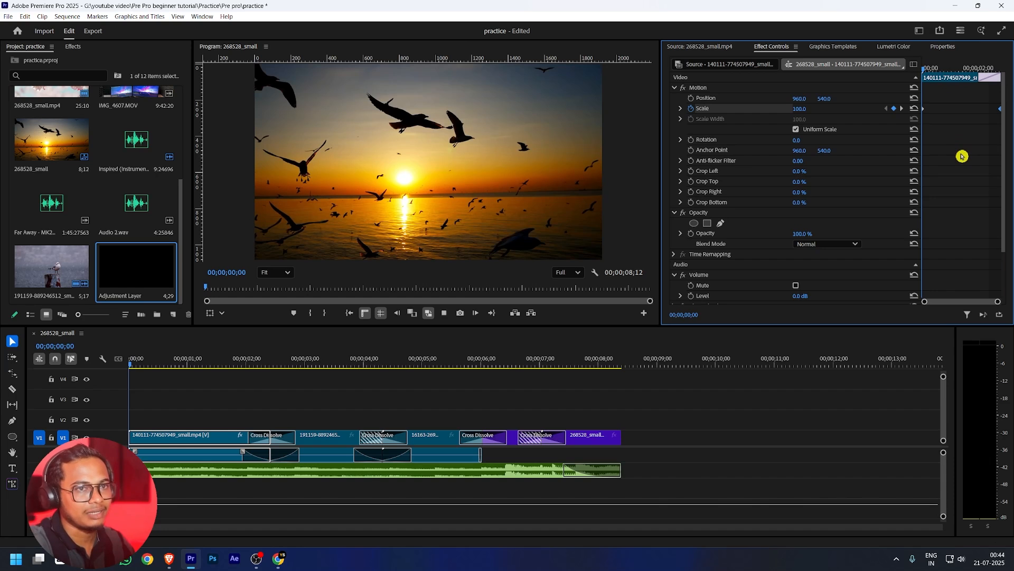
key("space")
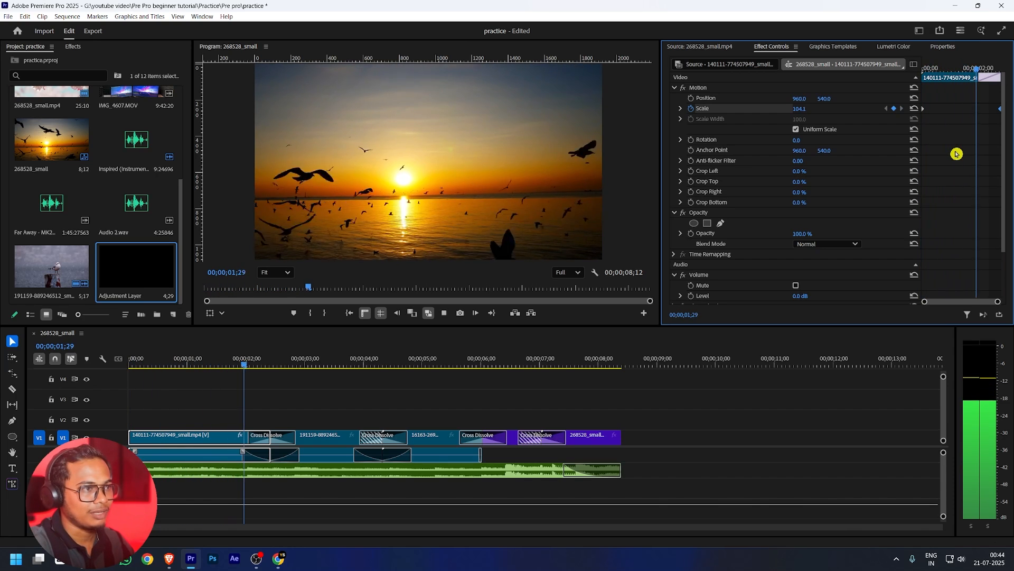
Set the first clip's ending Scale keyframe to 126 and play the zoom from the beginning
mouse_move(975, 70)
left_mouse_down()
mouse_move(922, 67)
mouse_move(996, 78)
mouse_move(972, 77)
left_mouse_up()
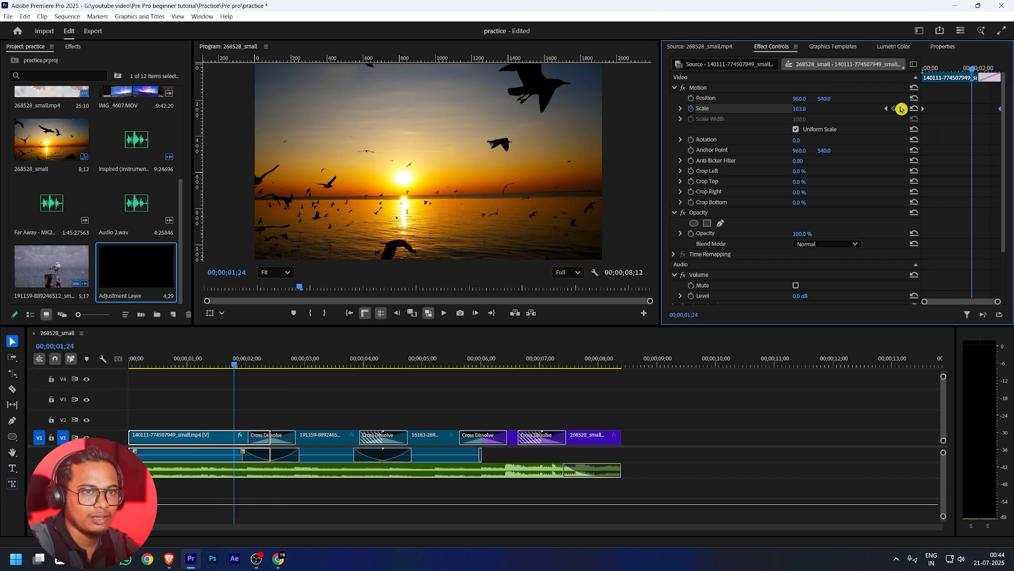
left_click(901, 108)
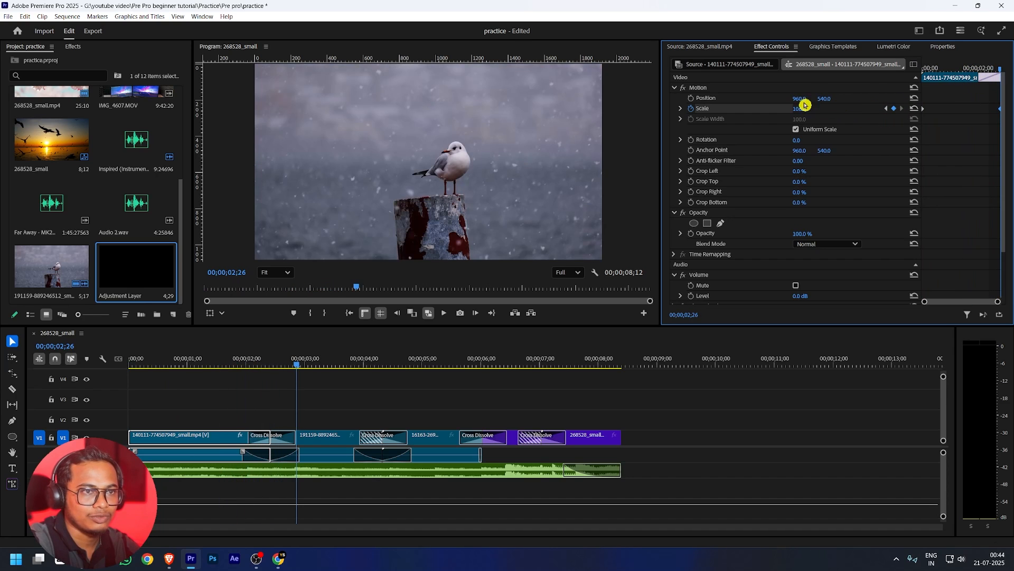
left_click_drag(799, 111, 807, 109)
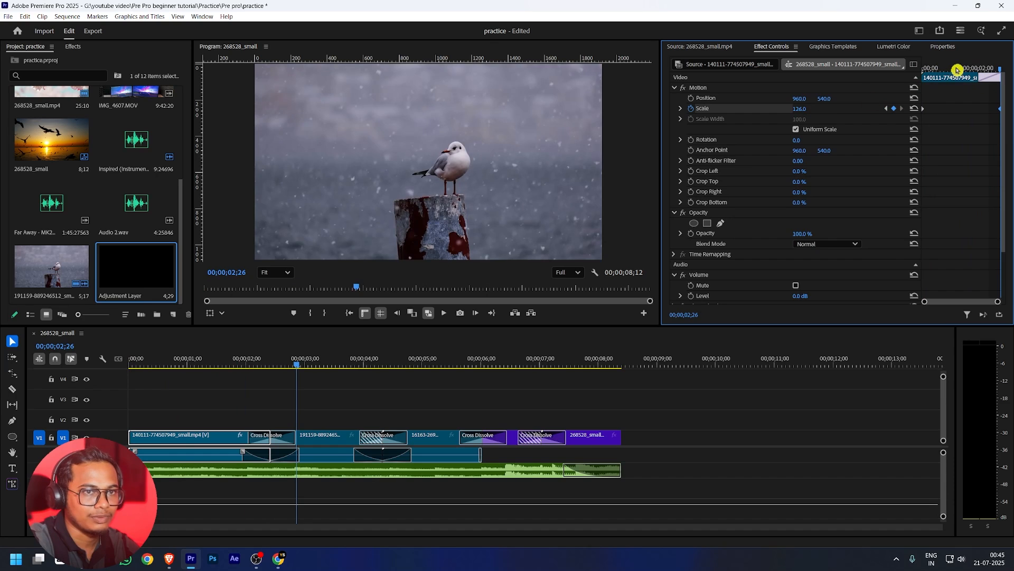
left_click_drag(957, 70, 923, 68)
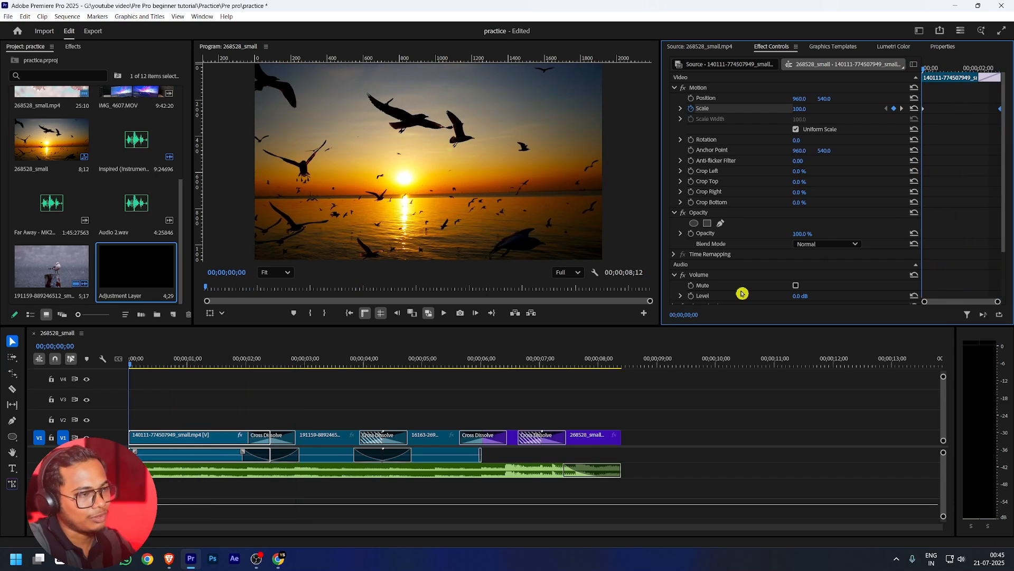
key("space")
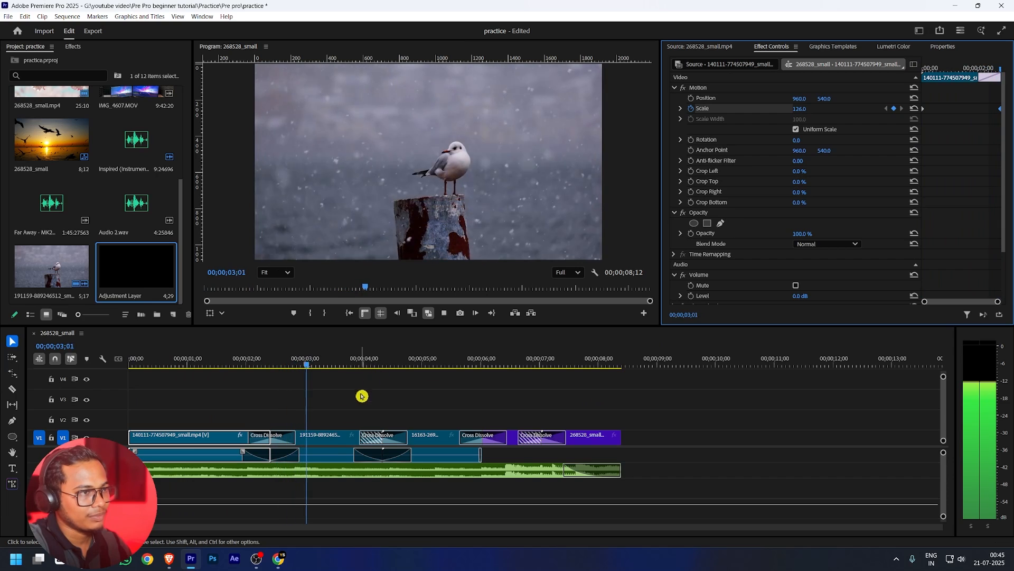
key("space")
Copy the first clip's Motion effect with its Scale keyframes
left_click(333, 439)
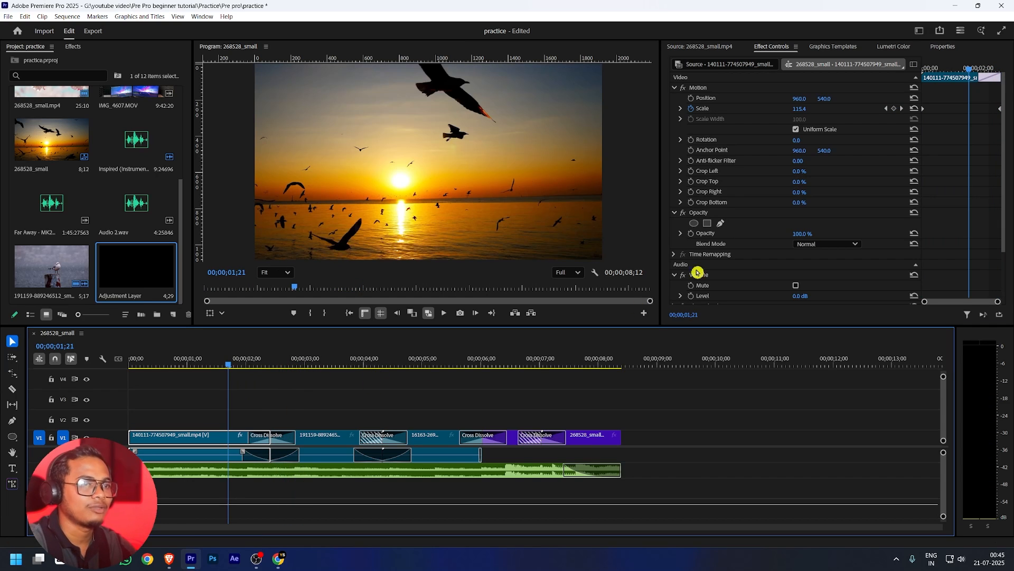
left_click(706, 88)
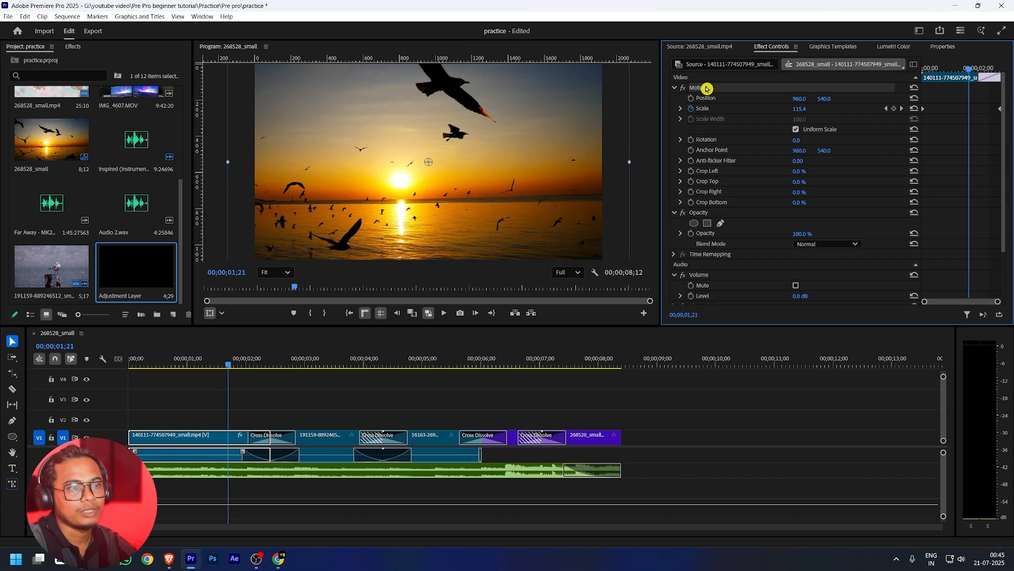
right_click(707, 88)
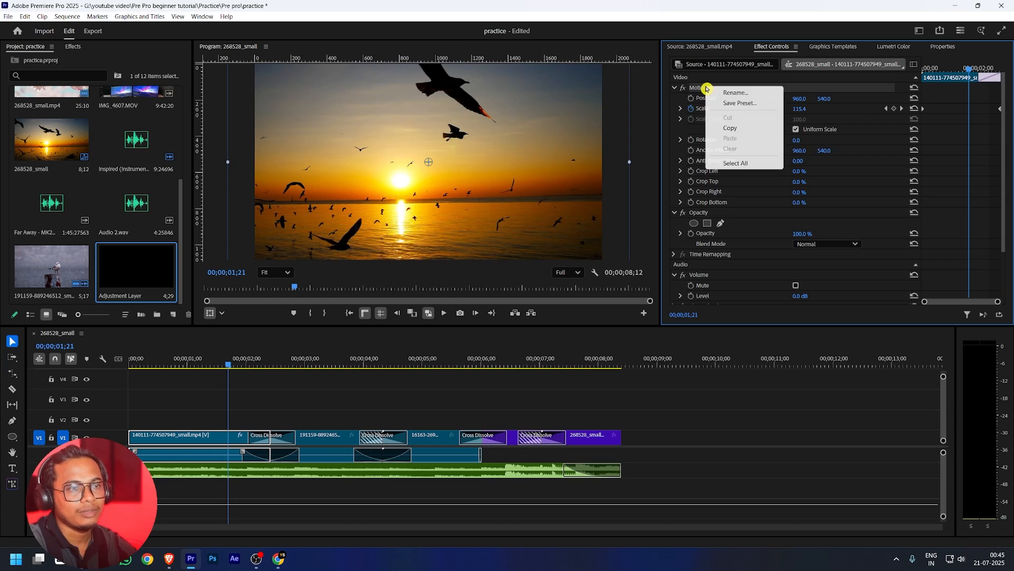
left_click(734, 129)
left_click_drag(242, 365, 315, 364)
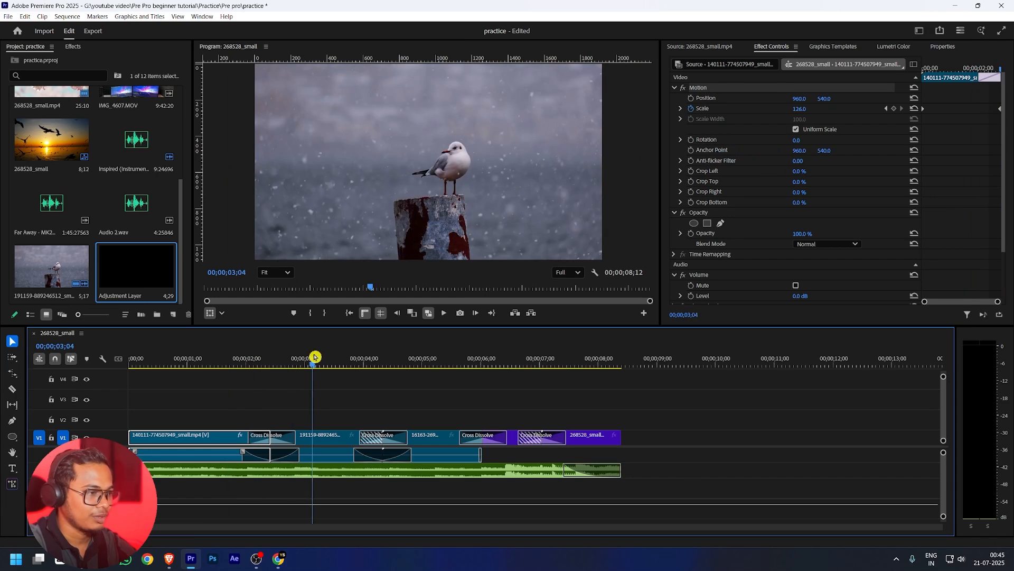
left_click(314, 436)
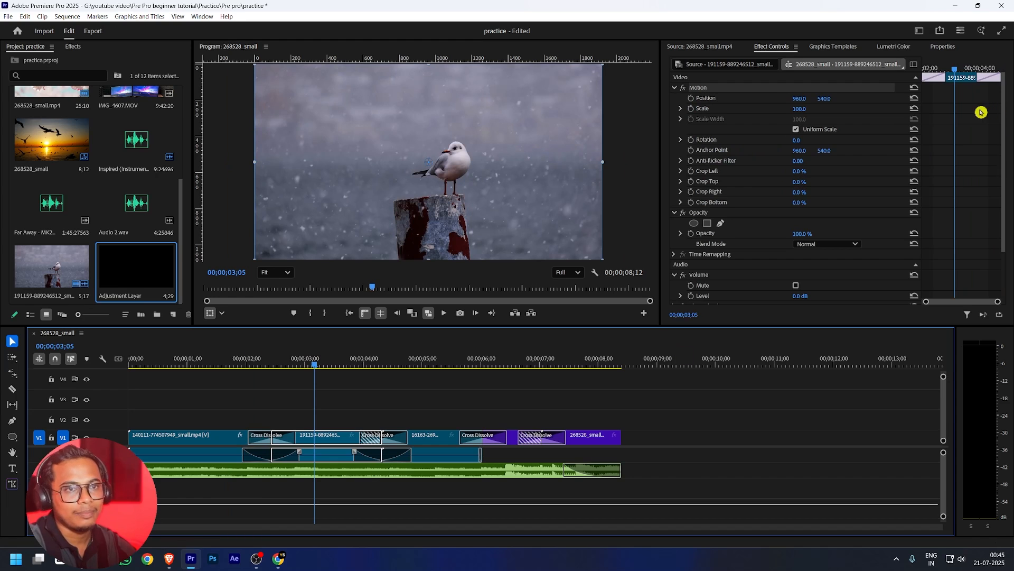
right_click(944, 106)
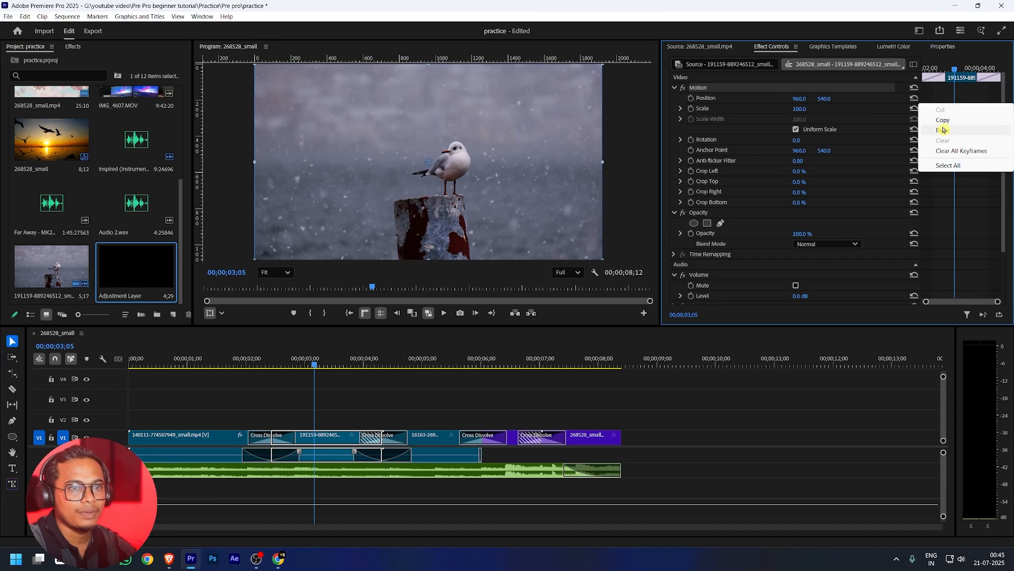
left_click(944, 129)
left_click_drag(959, 74, 936, 112)
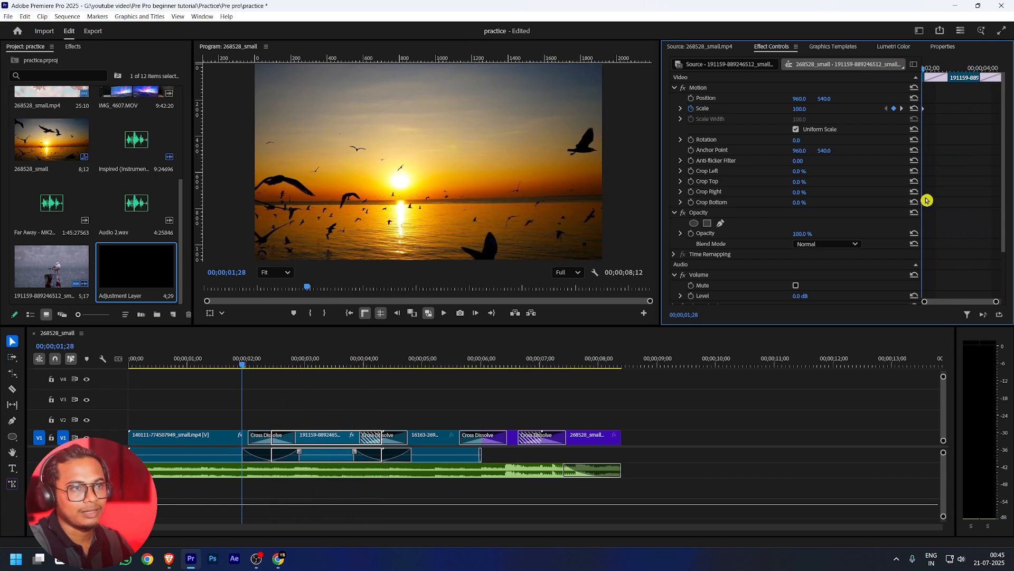
key("space")
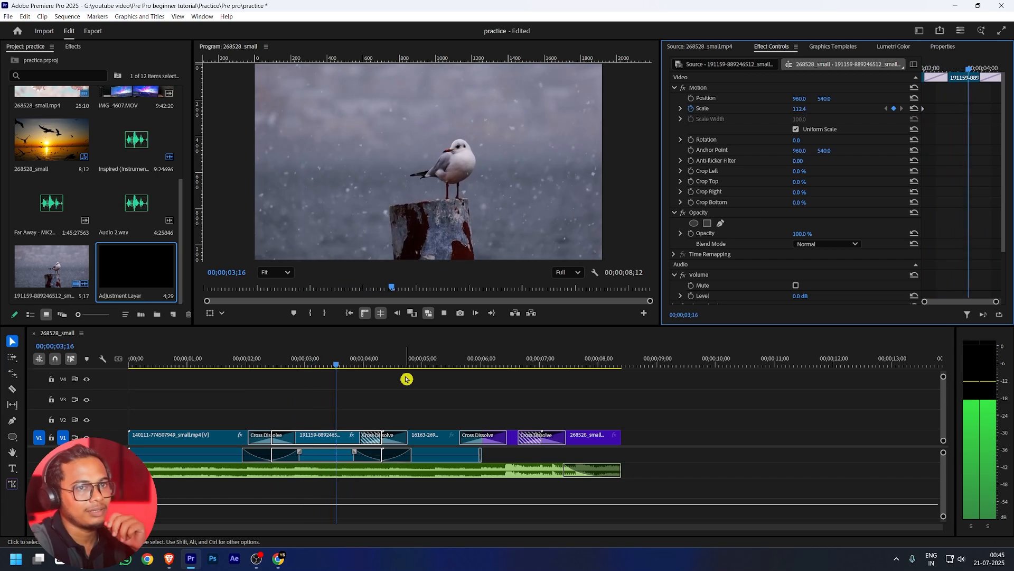
key("space")
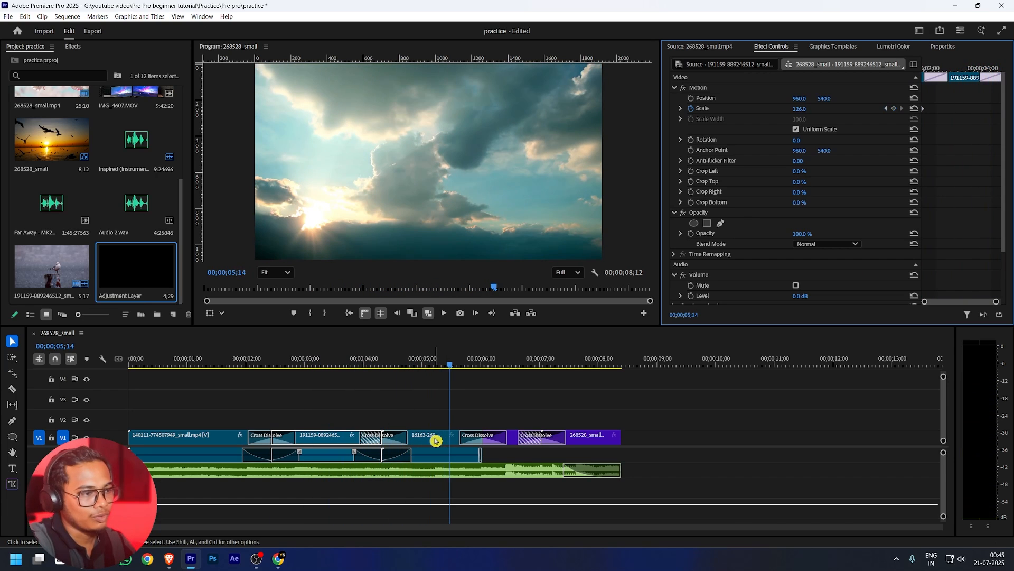
Paste the copied Motion keyframes onto the 16163-269541522.mp4, 37088 and 268528_small.mp4 clips
left_click(436, 440)
right_click(978, 106)
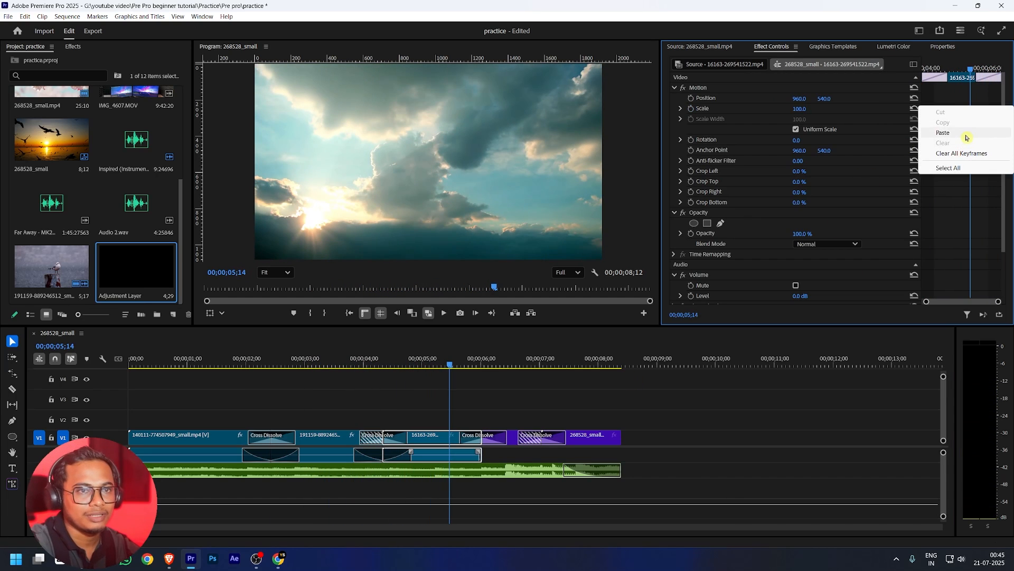
left_click(966, 137)
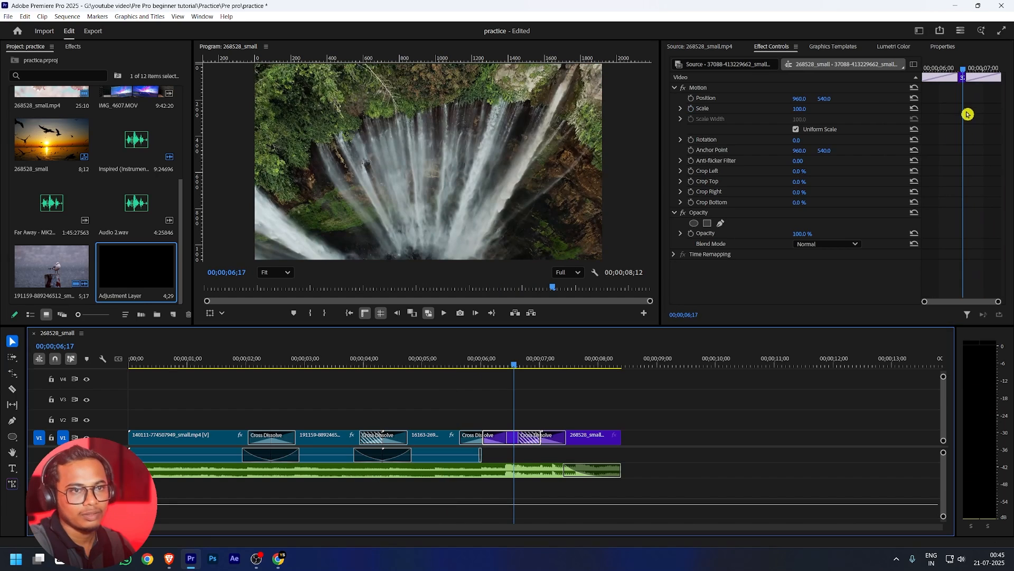
right_click(967, 114)
left_click(974, 136)
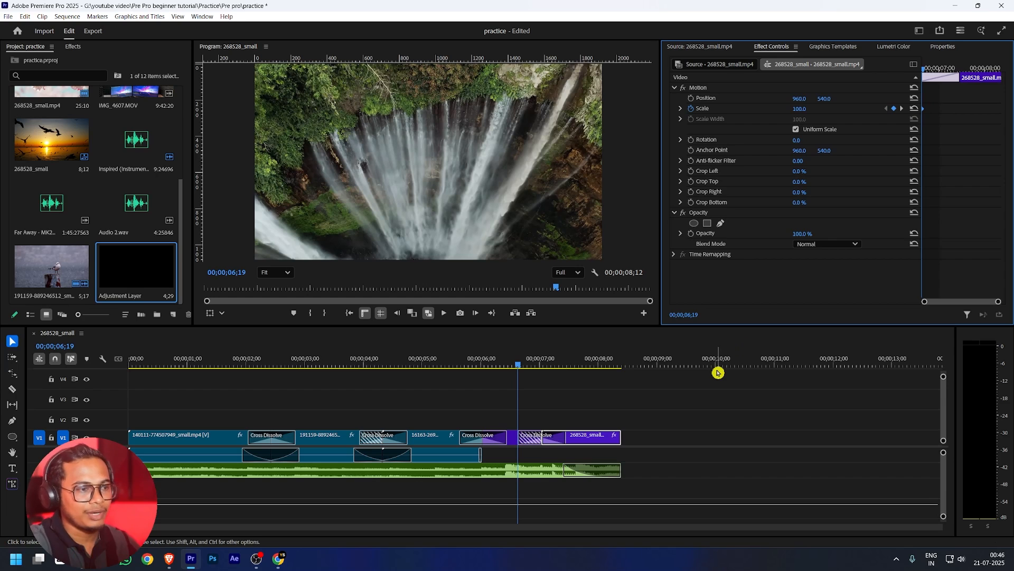
Play the last clip's zoom, and play the whole sequence from the beginning to review every clip's zoom and transition
key("space")
key("space")
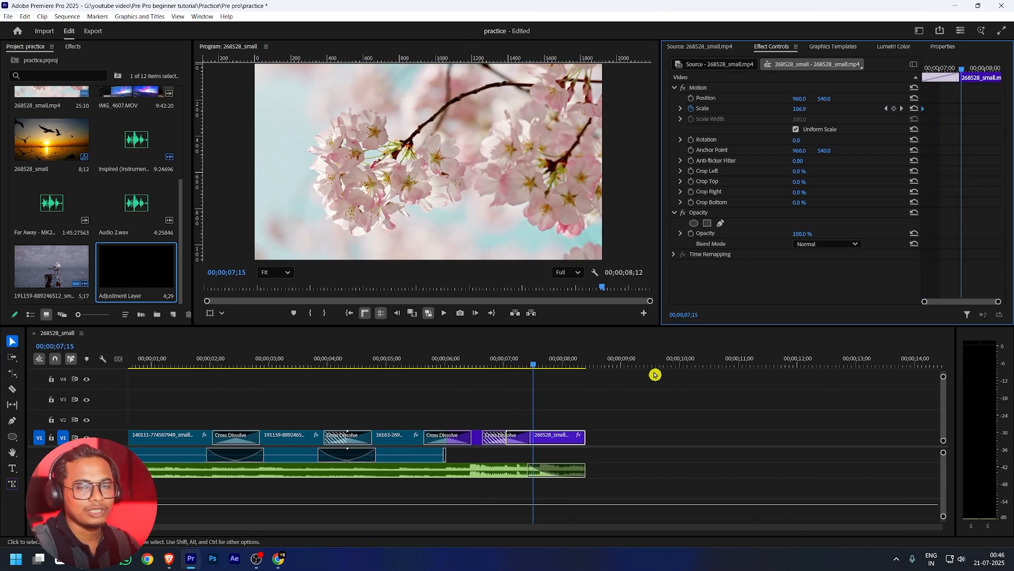
key("Home")
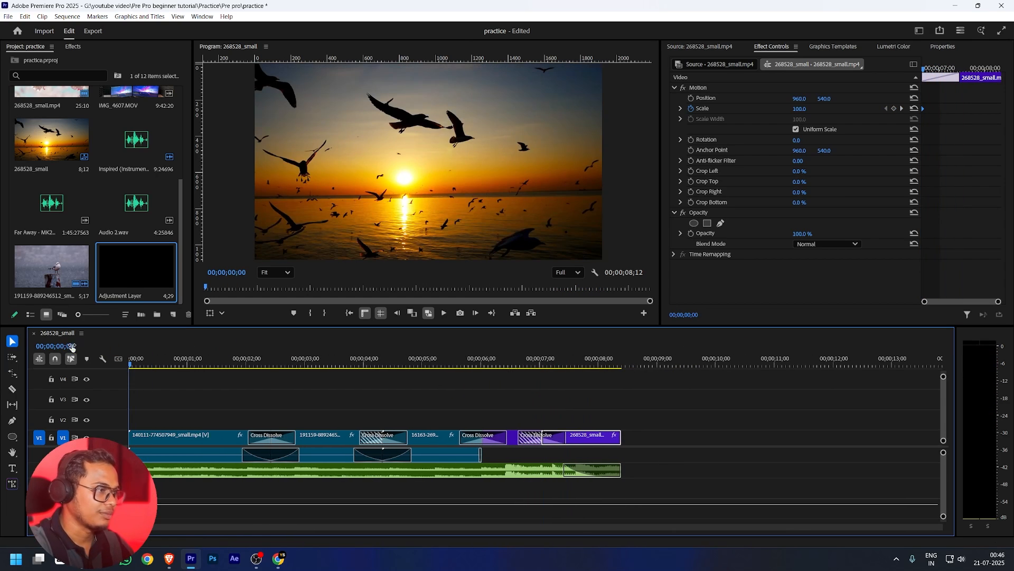
left_click(241, 434)
key("space")
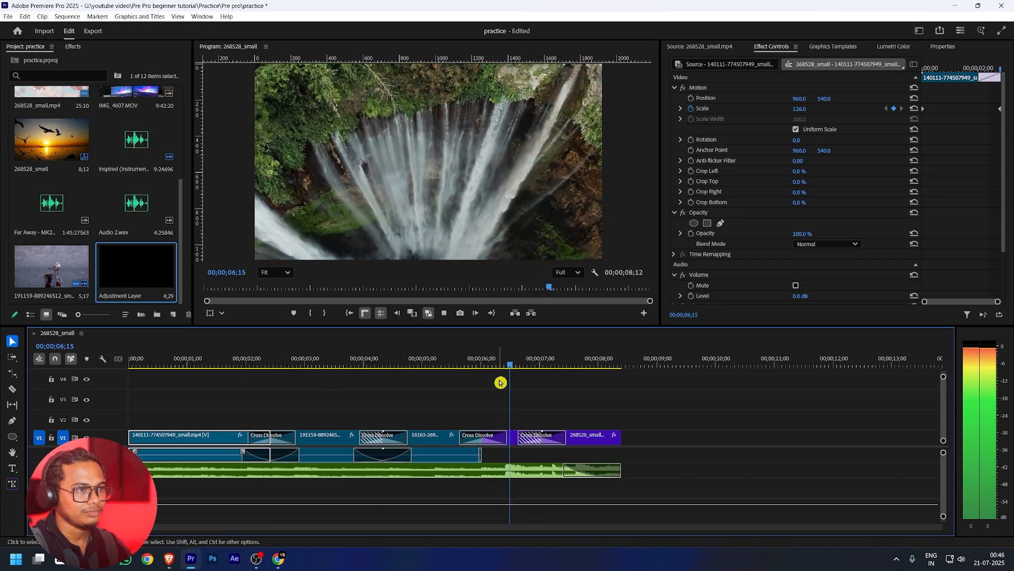
key("space")
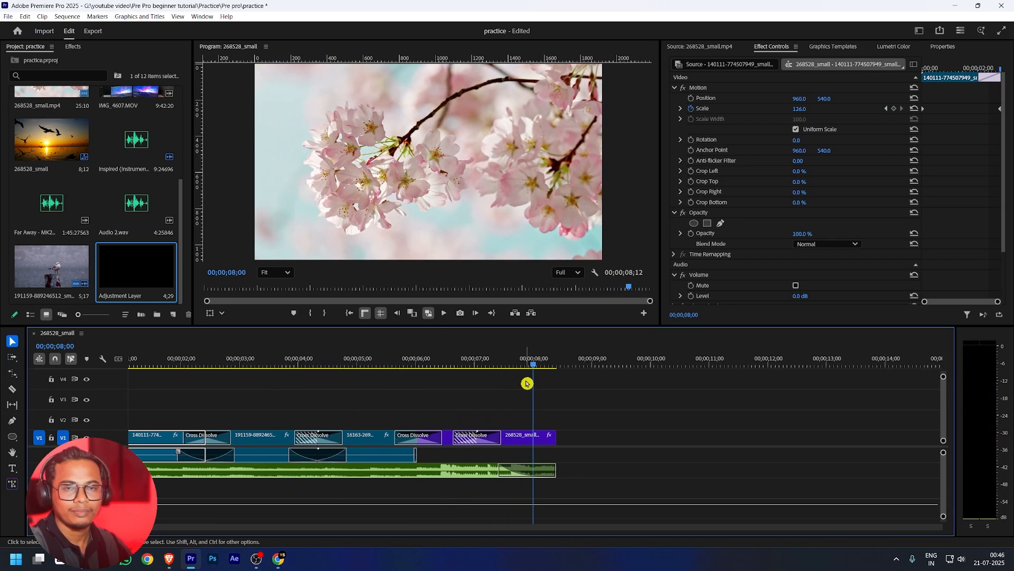
Add a text title reading "sunset" over the first clip at the start of the sequence
left_click(125, 369)
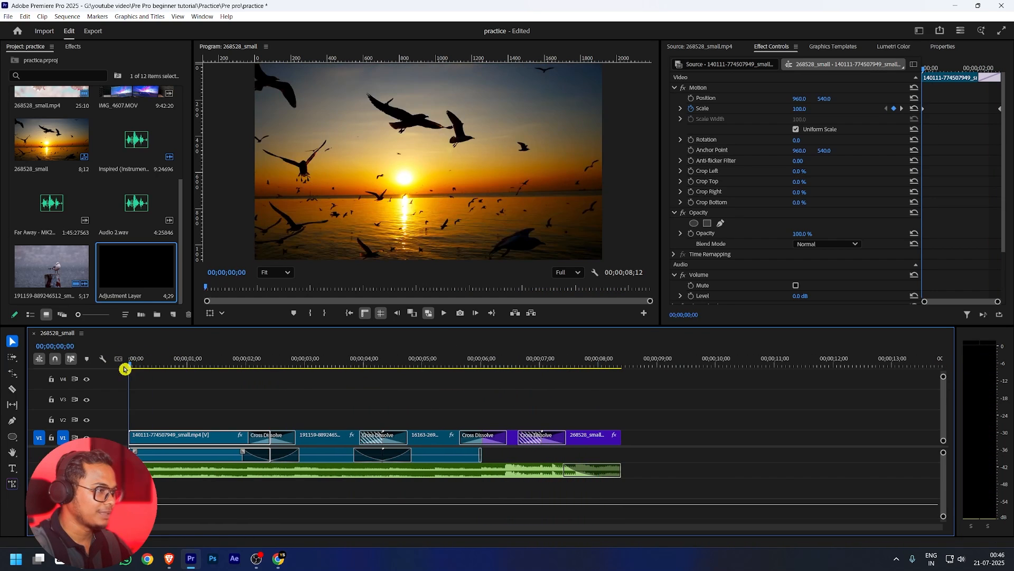
left_click(13, 467)
left_click(368, 166)
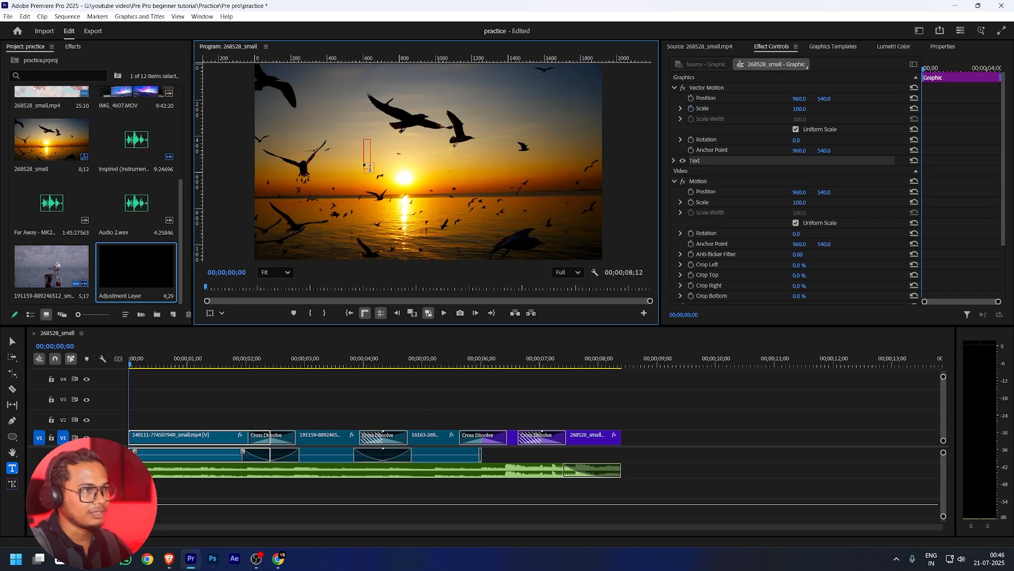
type("su")
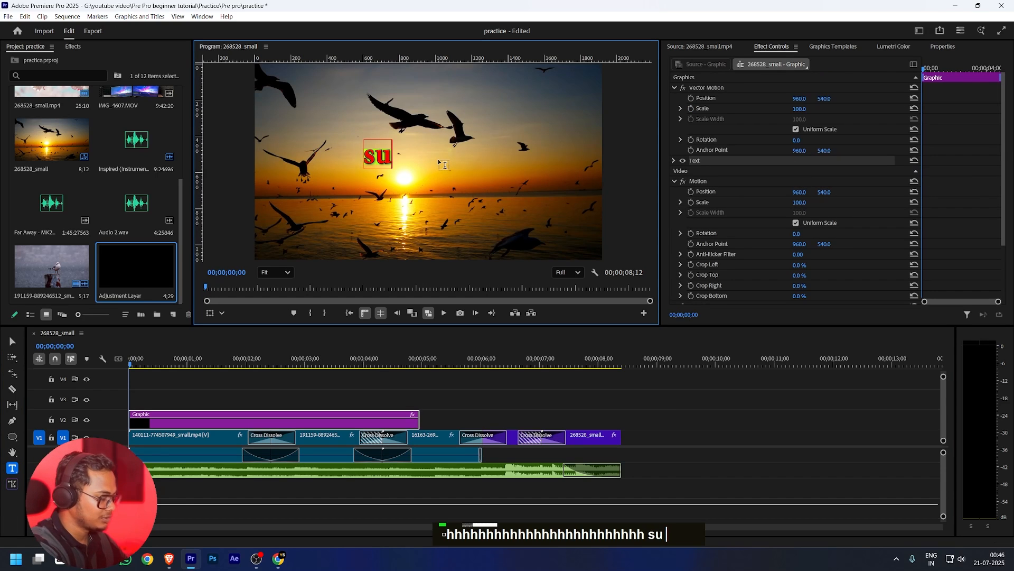
type("nset")
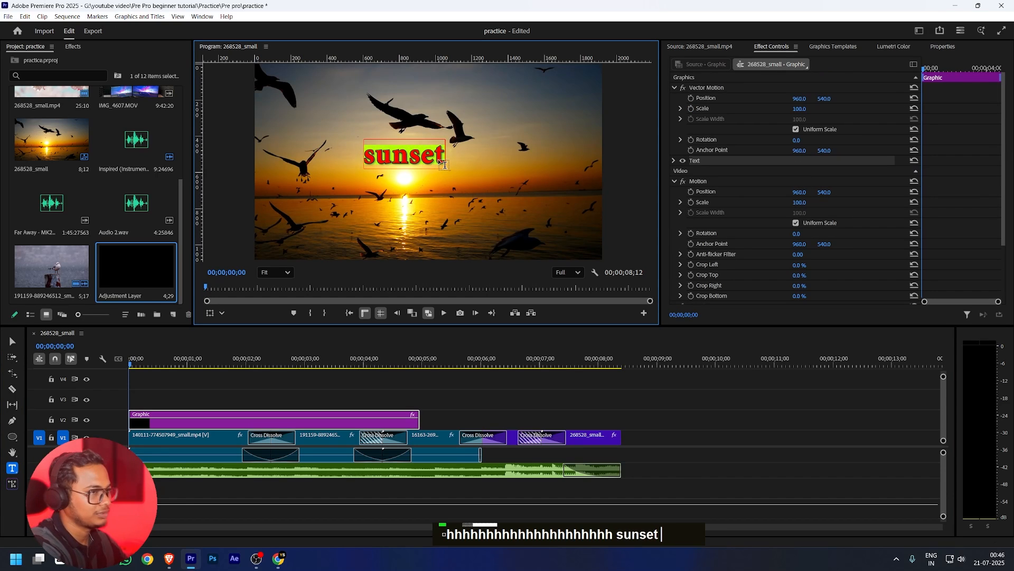
key("Escape")
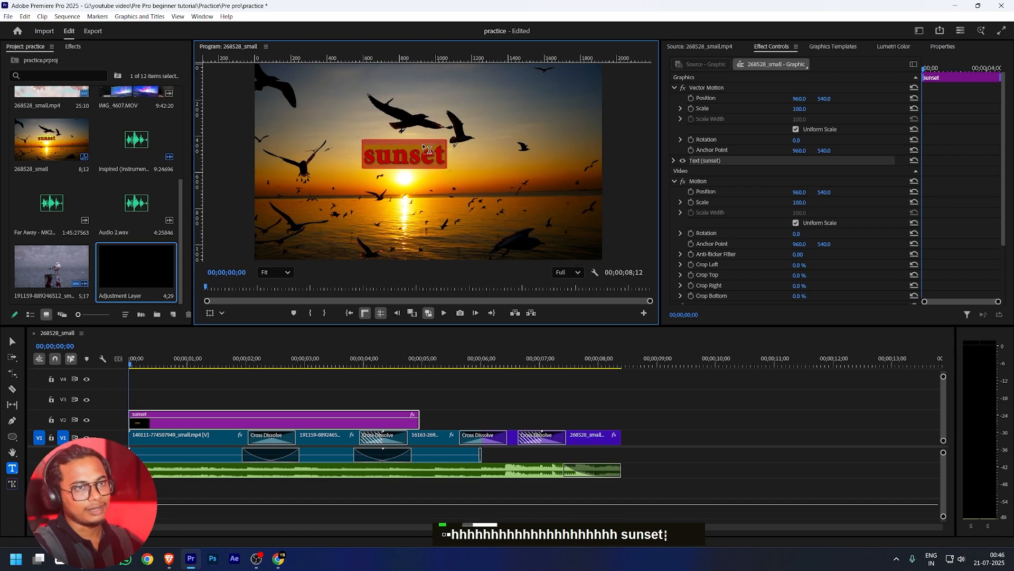
Set the sunset title's fill colour to white (FFFFFF)
left_click(944, 48)
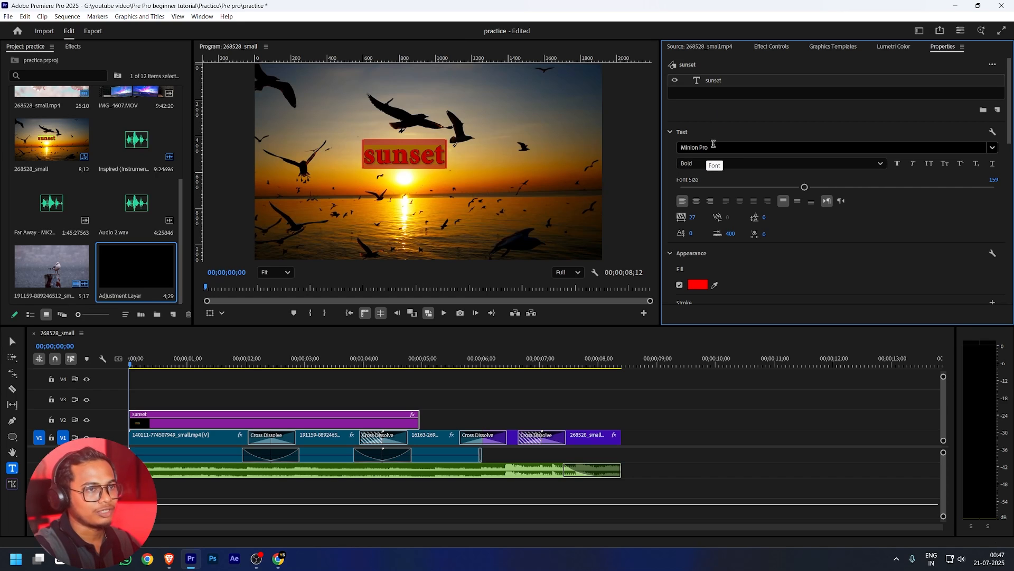
scroll(771, 112, "down", 1)
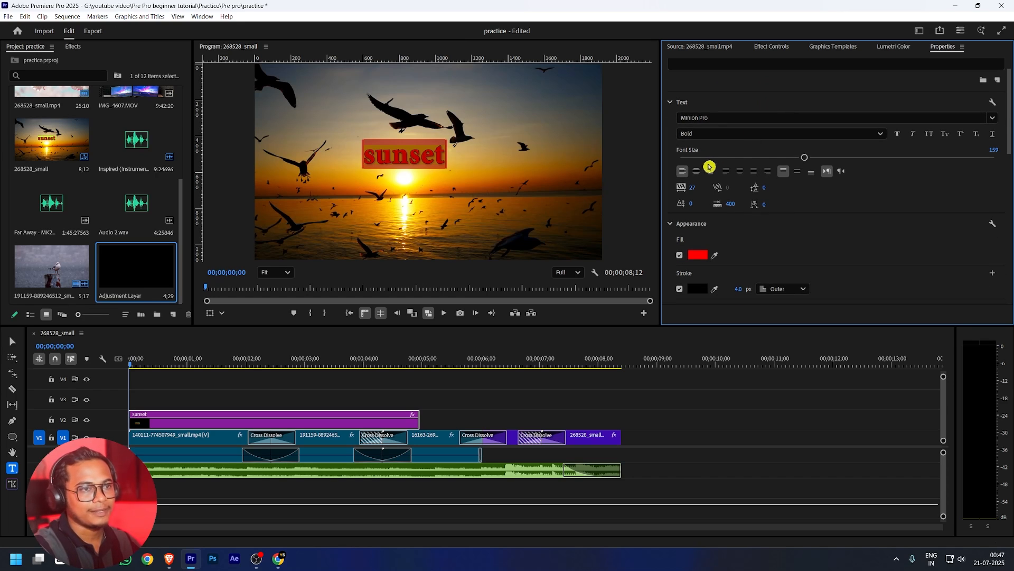
scroll(814, 158, "down", 1)
scroll(863, 195, "down", 1)
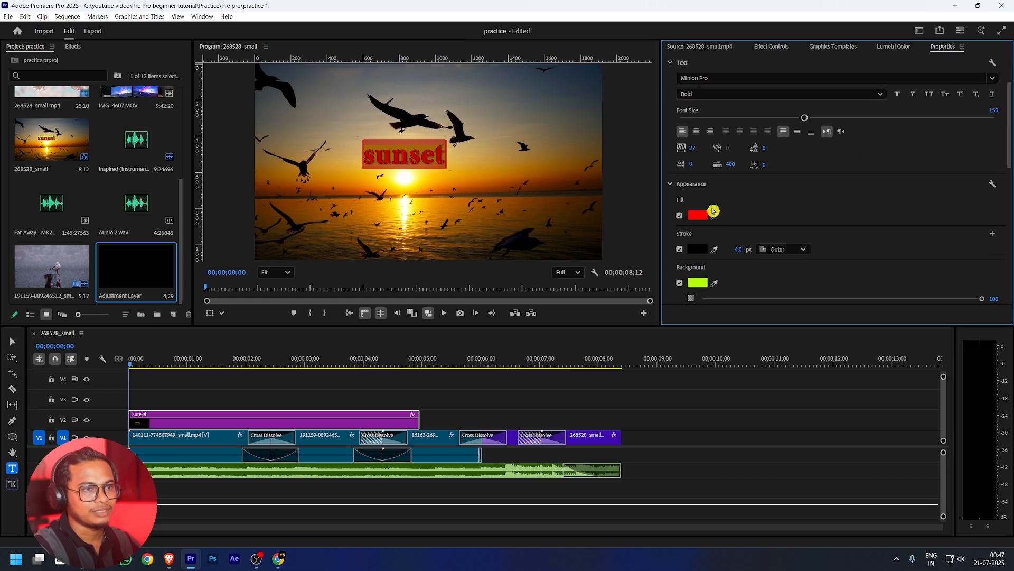
left_click(697, 215)
left_click_drag(426, 295, 294, 405)
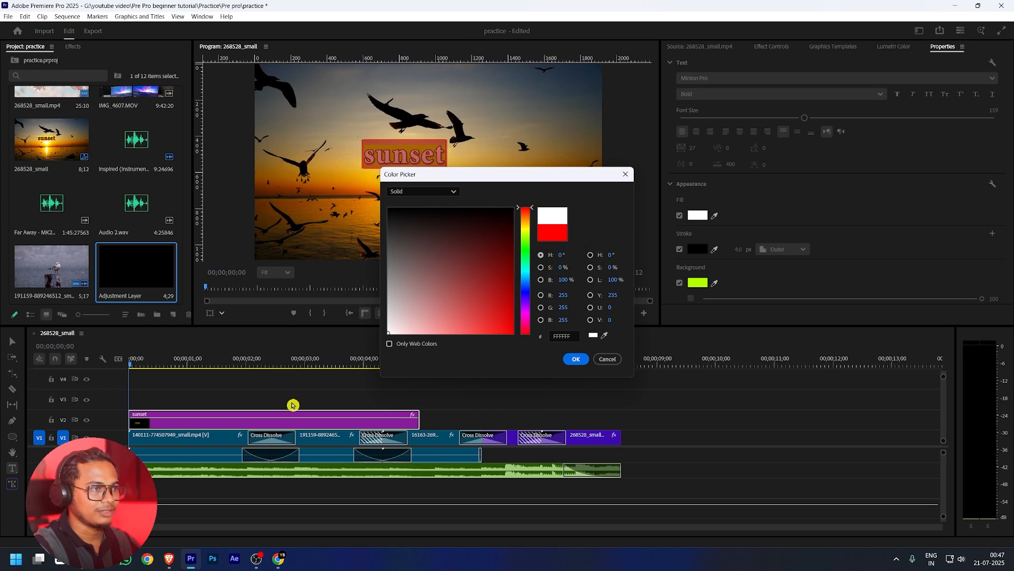
left_click(576, 359)
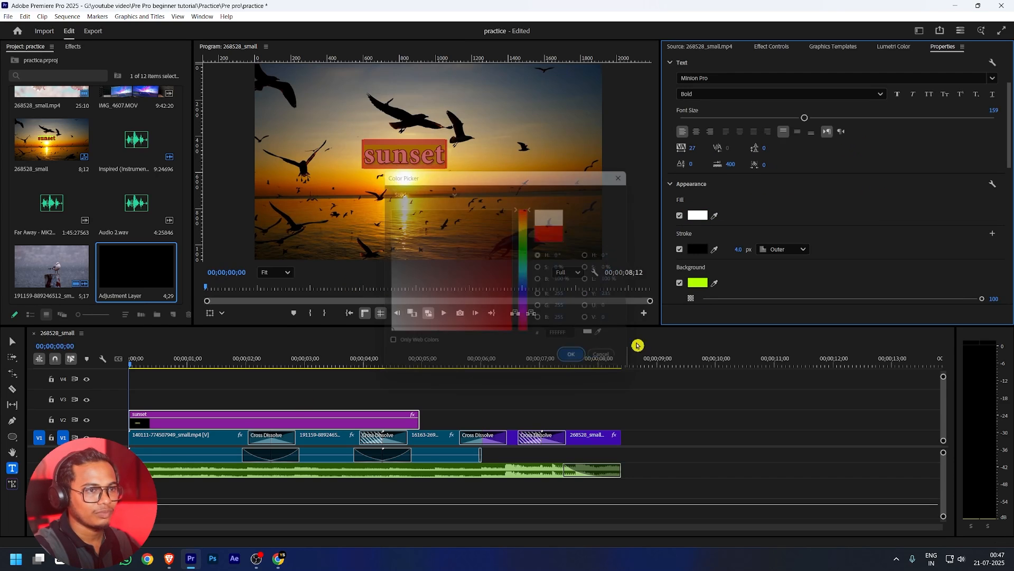
Turn off the sunset title's stroke, background and shadow
left_click(681, 249)
left_click(683, 284)
scroll(809, 251, "down", 2)
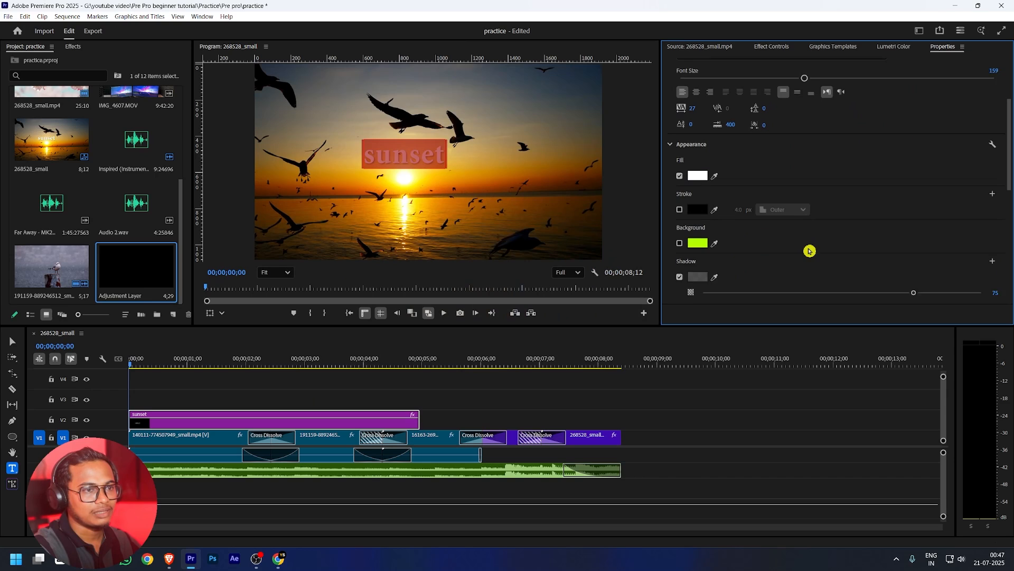
left_click(680, 271)
scroll(819, 252, "up", 2)
scroll(819, 251, "down", 3)
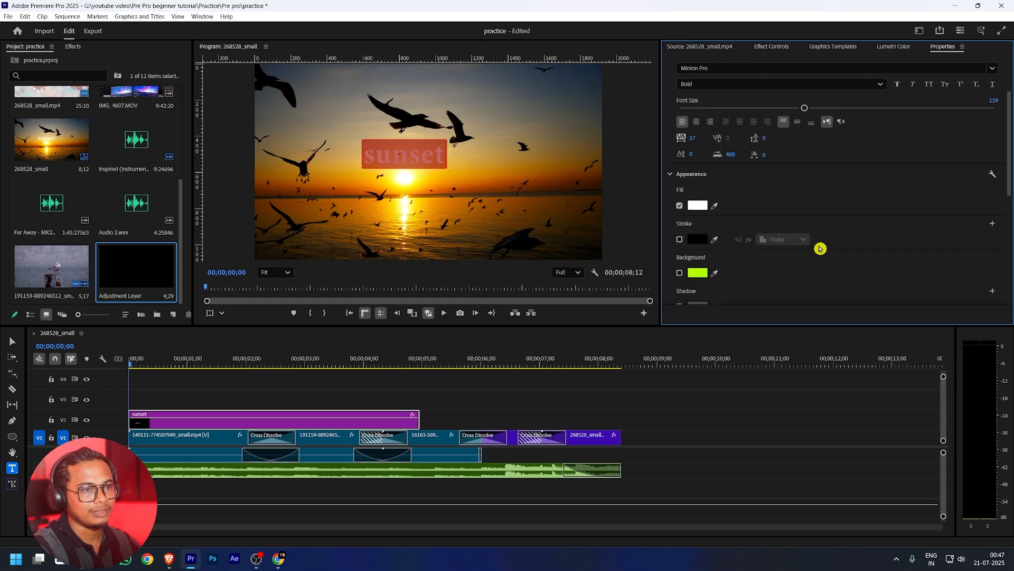
scroll(793, 257, "up", 3)
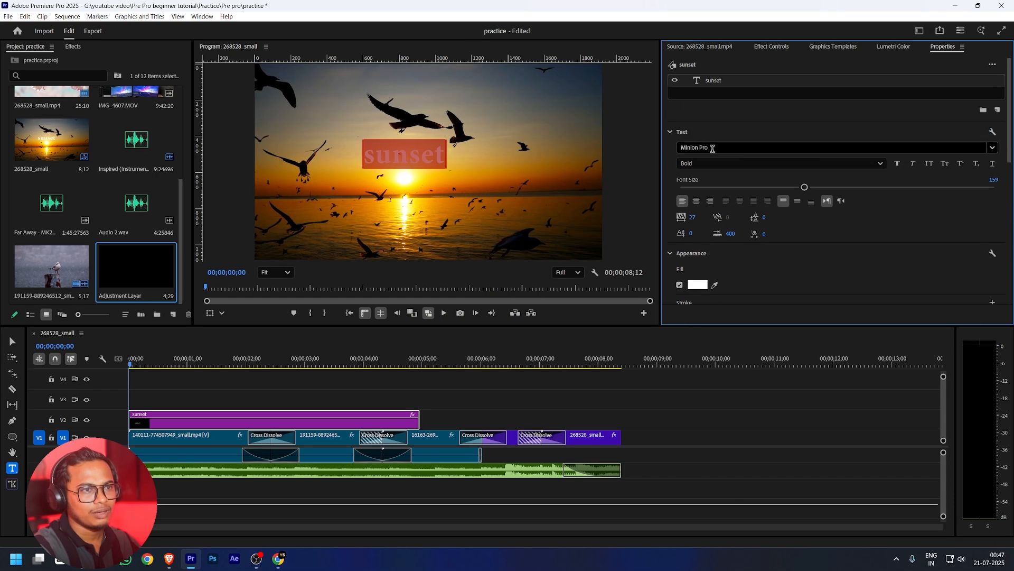
Make the sunset title all caps and change its font to Gotham Black
left_click(930, 165)
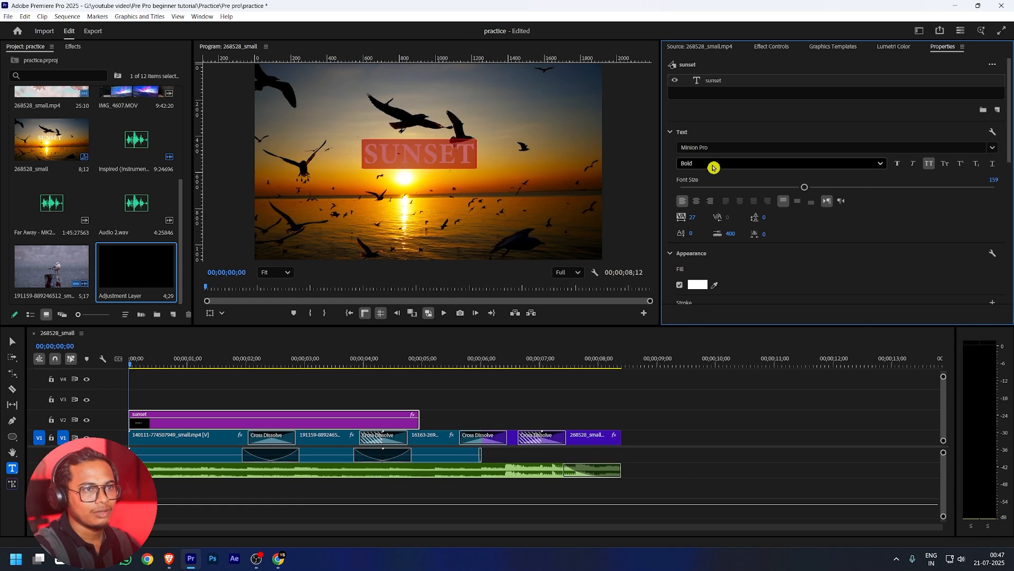
left_click(719, 145)
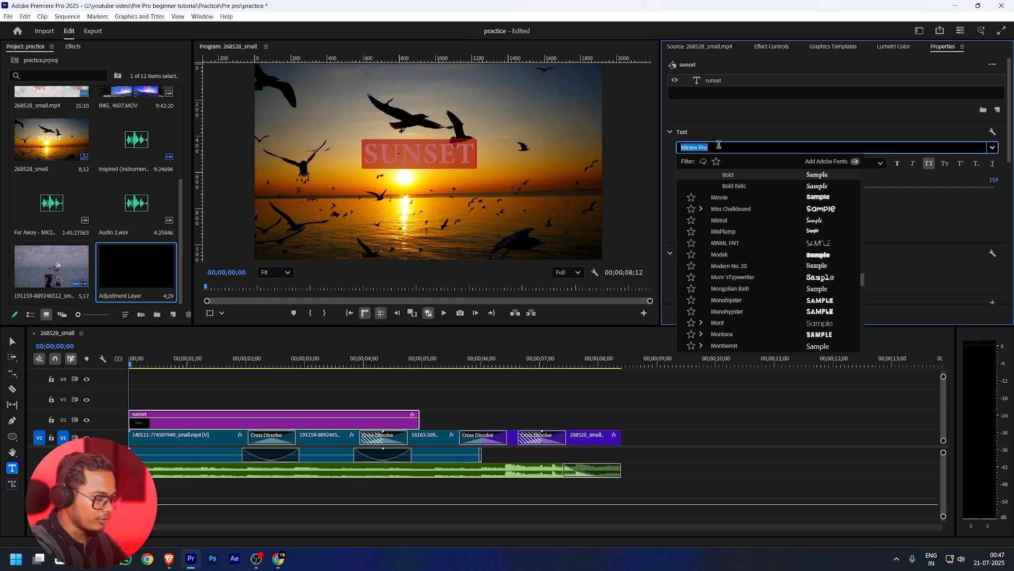
type("gotham")
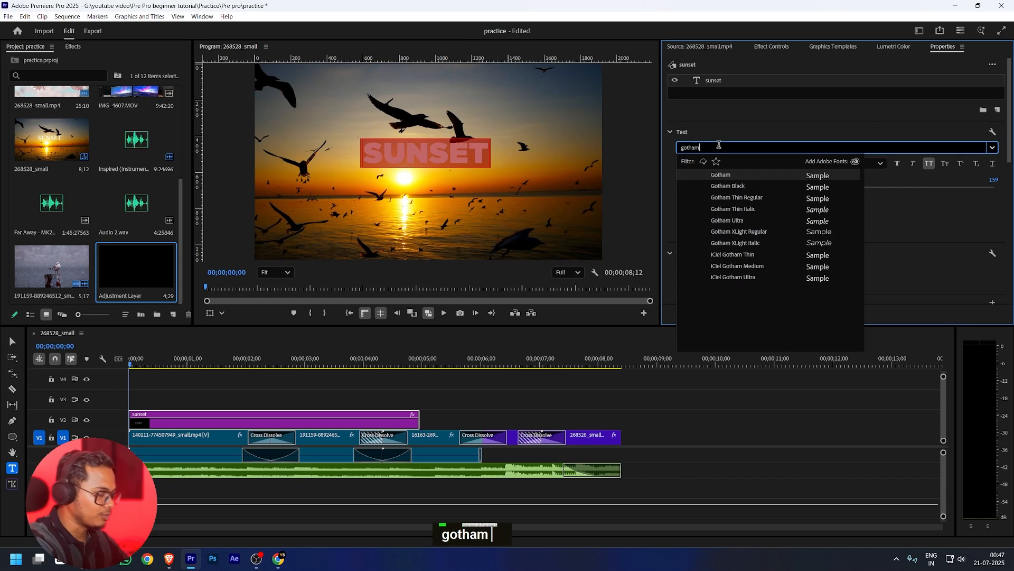
left_click(723, 187)
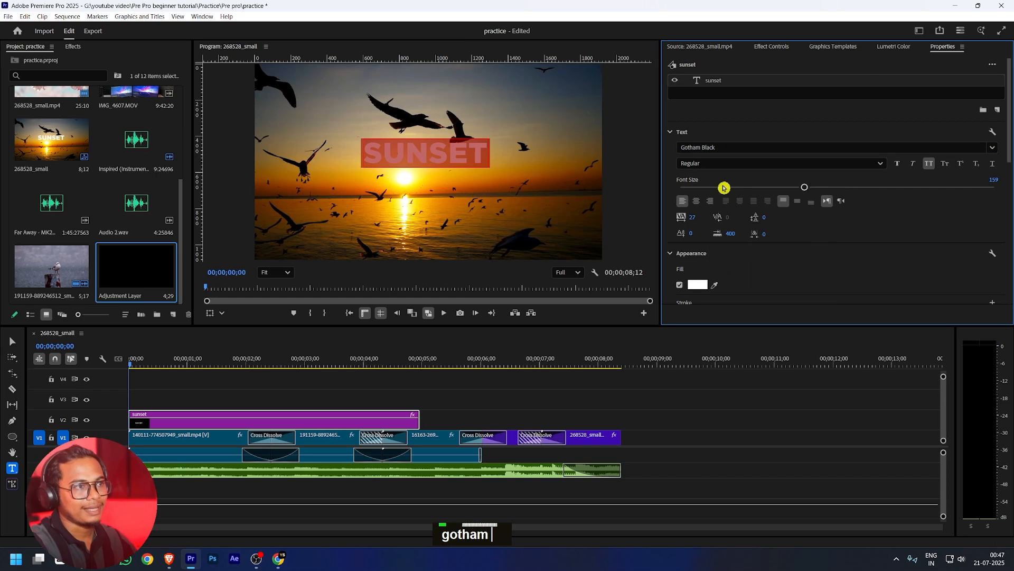
Enlarge the sunset title to font size 248 and centre it horizontally and vertically in the frame
left_click_drag(804, 187, 875, 187)
scroll(830, 242, "down", 10)
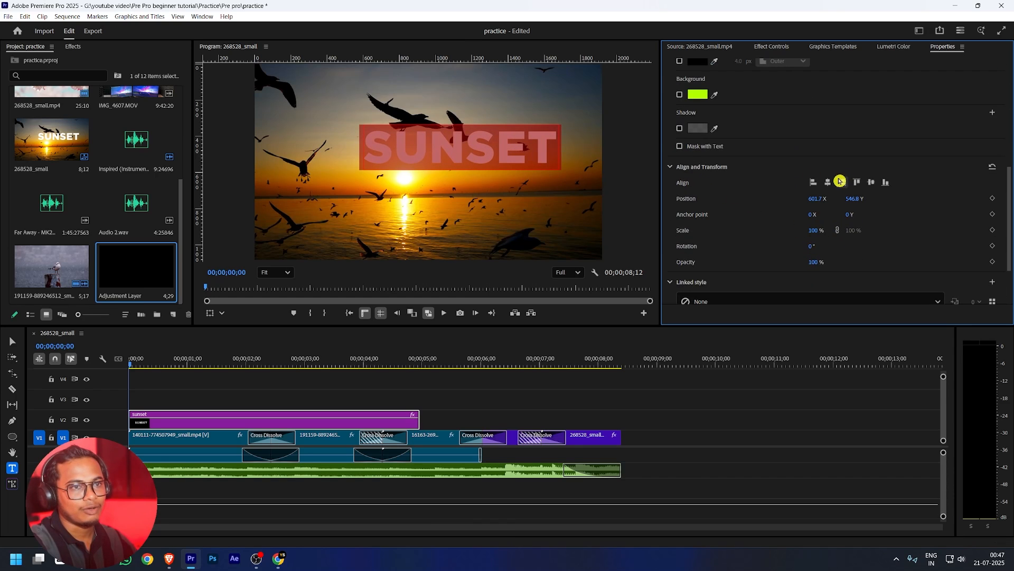
left_click(827, 181)
left_click(872, 182)
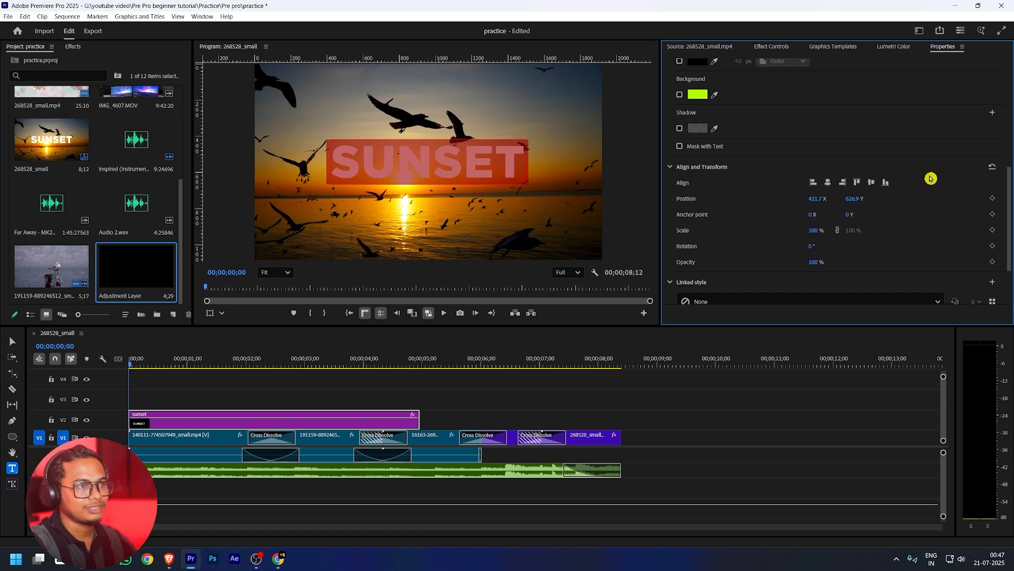
left_click(401, 393)
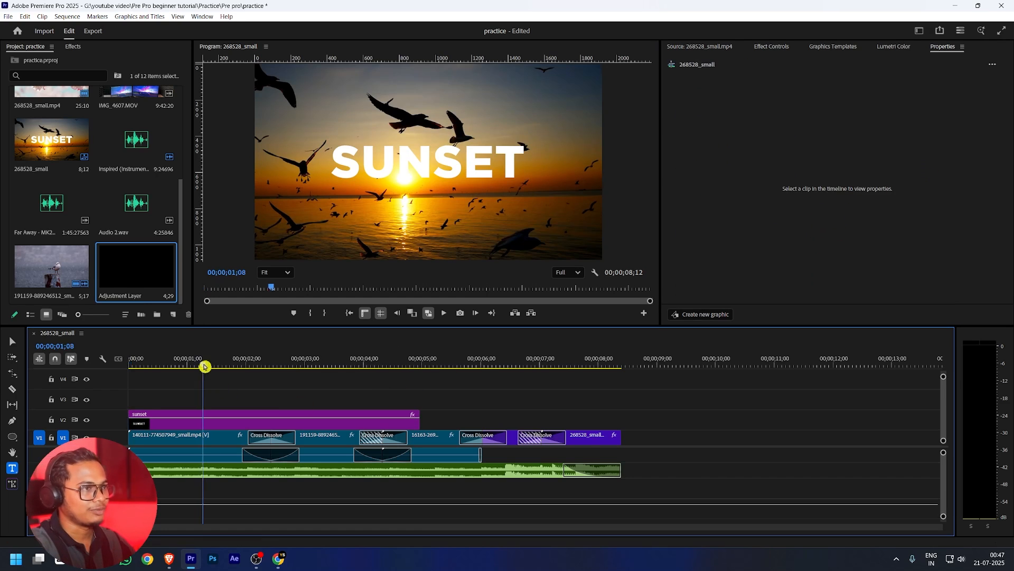
Turn on the shadow for the sunset title's text layer, using the frame at 00;00;00;28 as preview
left_click_drag(125, 372, 183, 365)
left_click(168, 428)
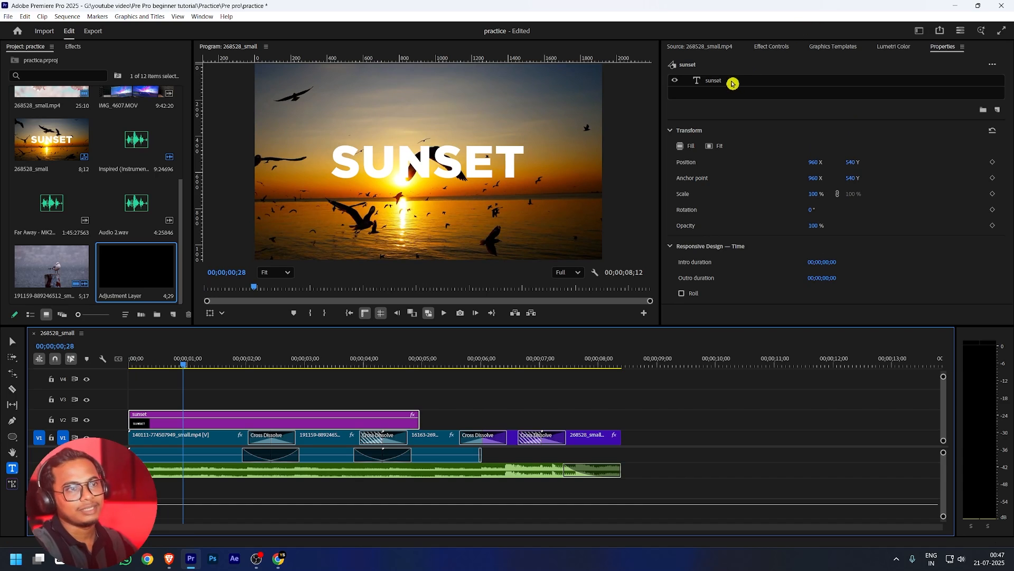
left_click(717, 83)
scroll(875, 272, "down", 5)
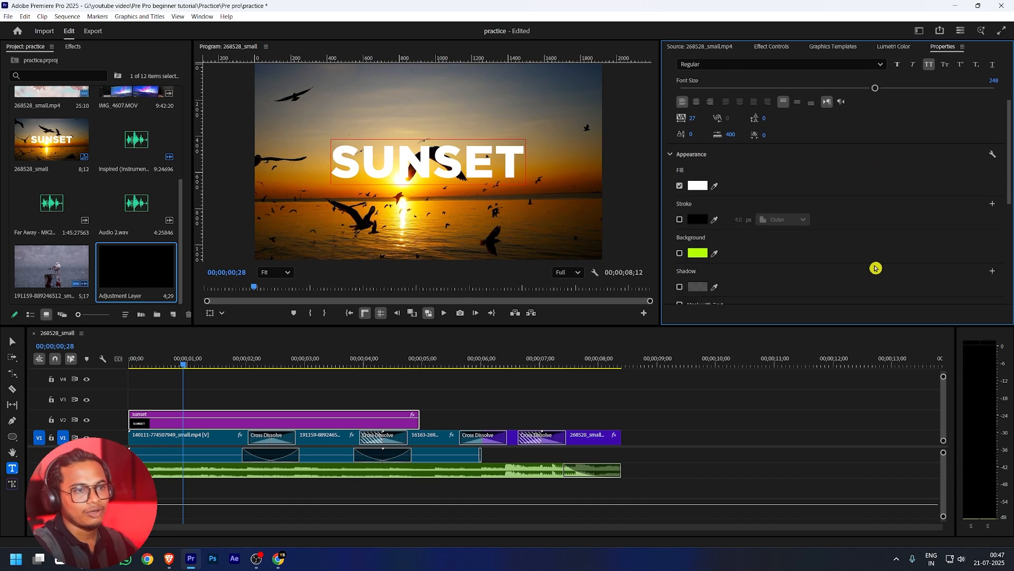
left_click(681, 238)
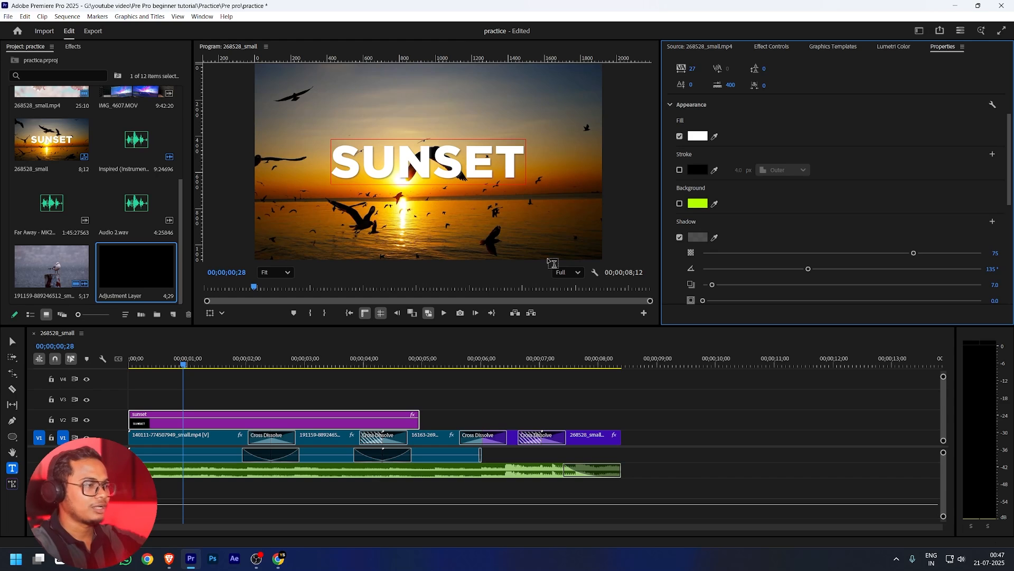
Trim the sunset title so it ends at the first clip's end, and return the playhead to the sequence start
left_click(425, 419)
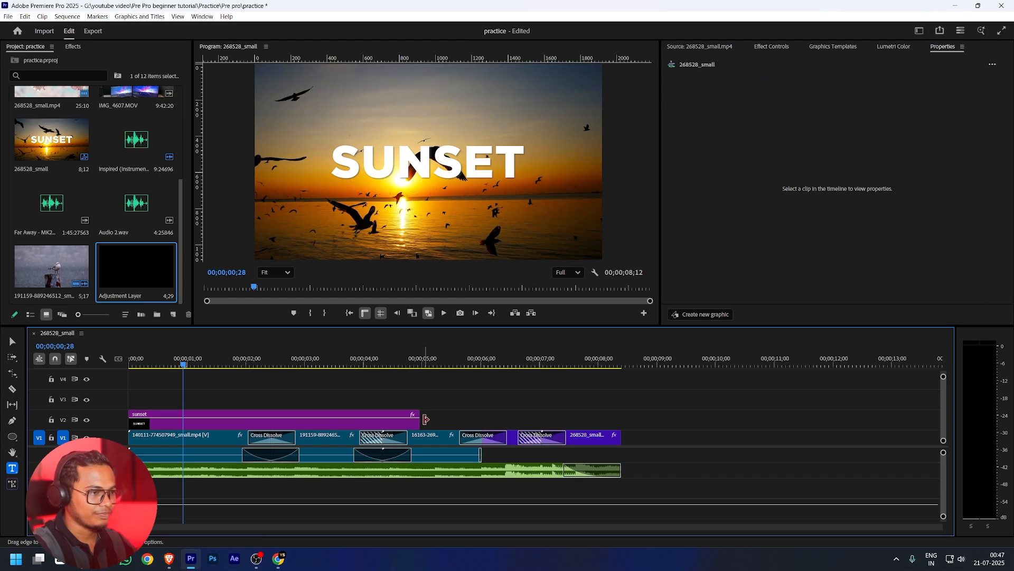
left_click_drag(426, 419, 271, 425)
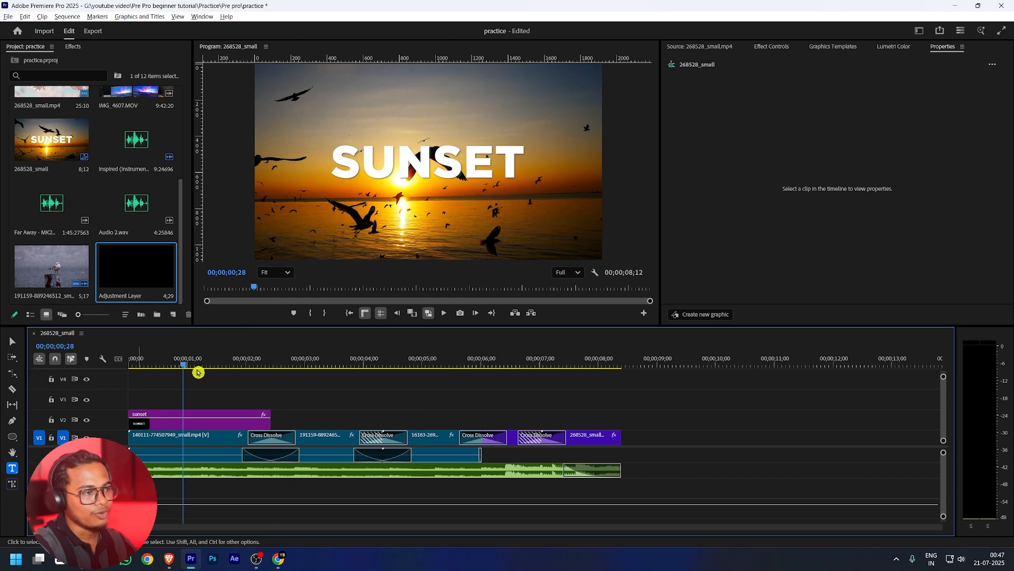
left_click_drag(184, 364, 125, 357)
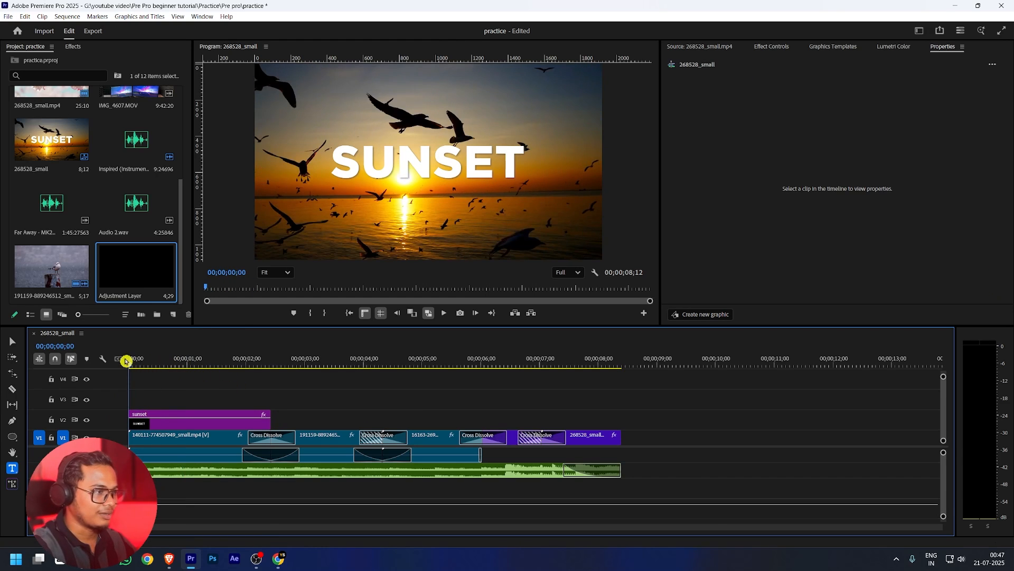
Try keyframing the sunset title's horizontal position from 1199 at the sequence start to 980 at 00;00;00;29
left_click(165, 428)
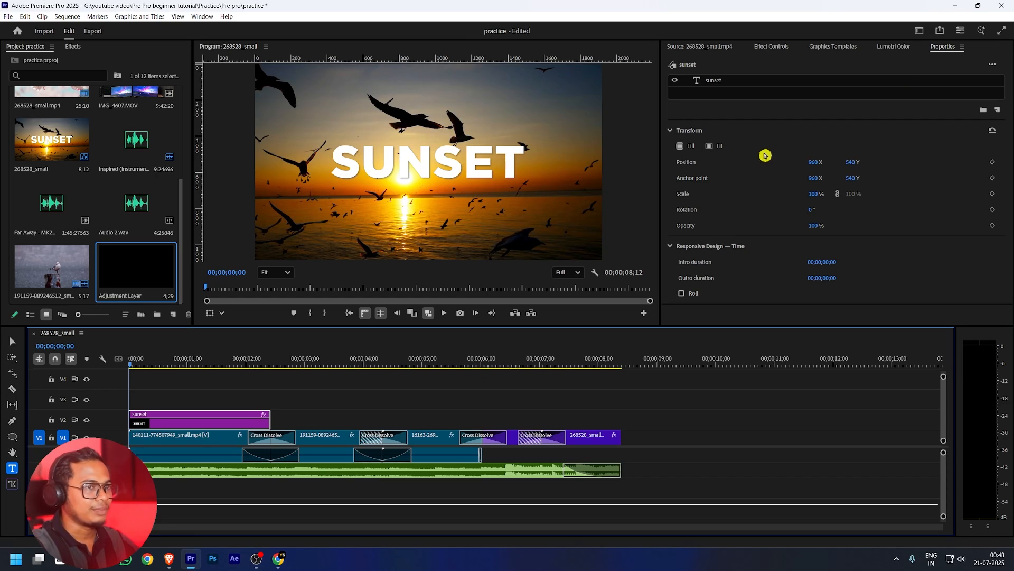
left_click(772, 47)
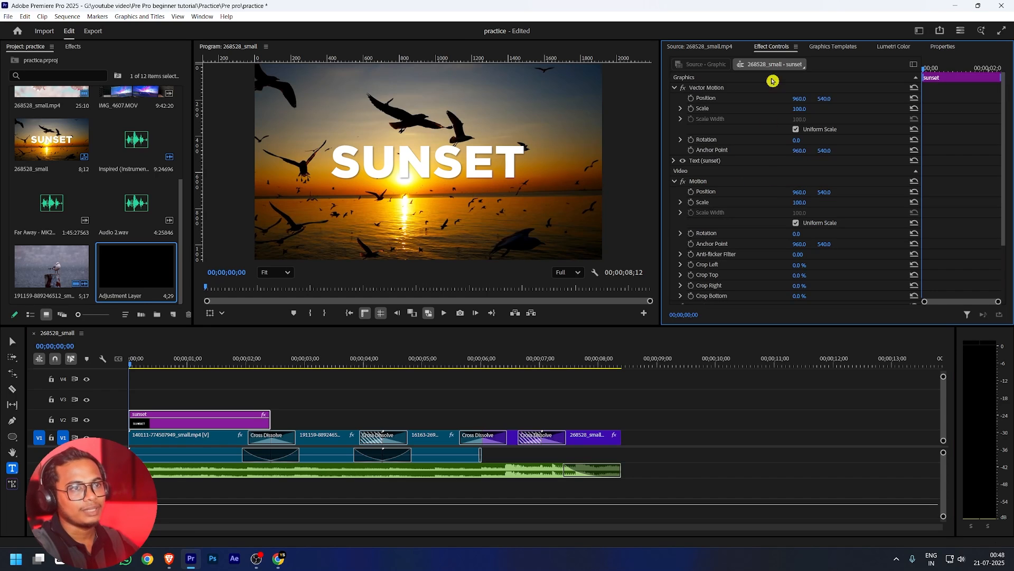
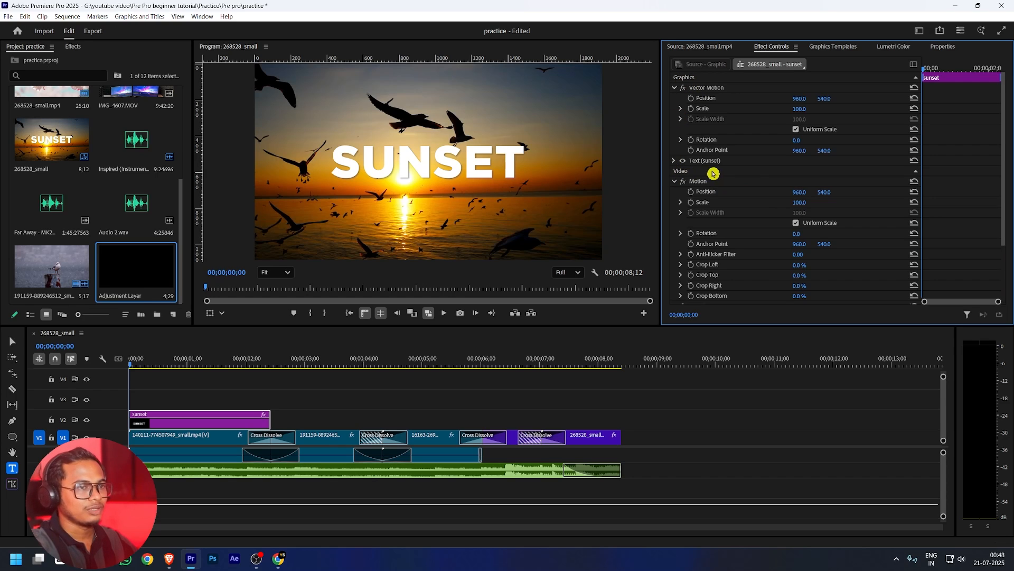
scroll(750, 173, "down", 2)
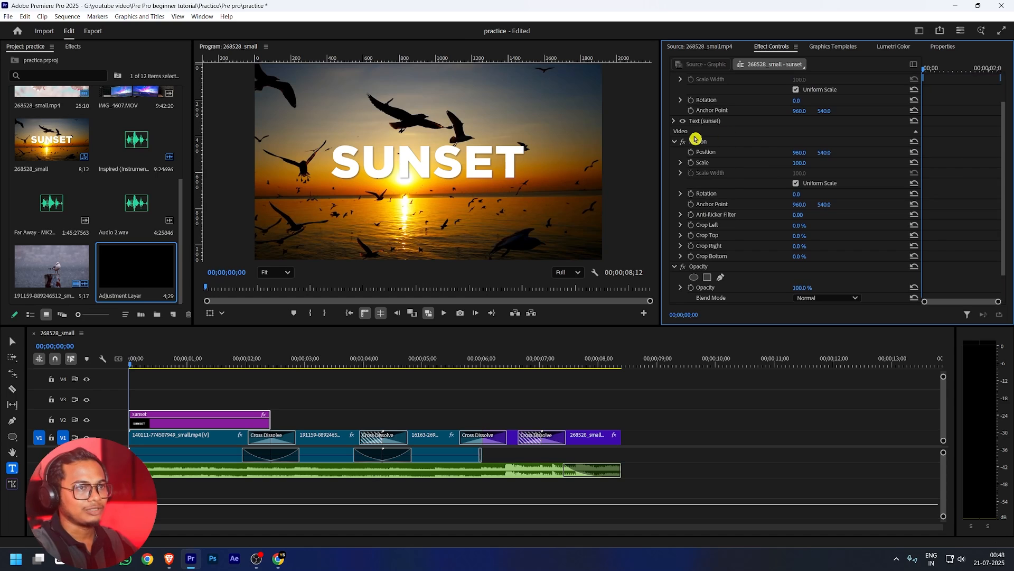
scroll(727, 177, "up", 2)
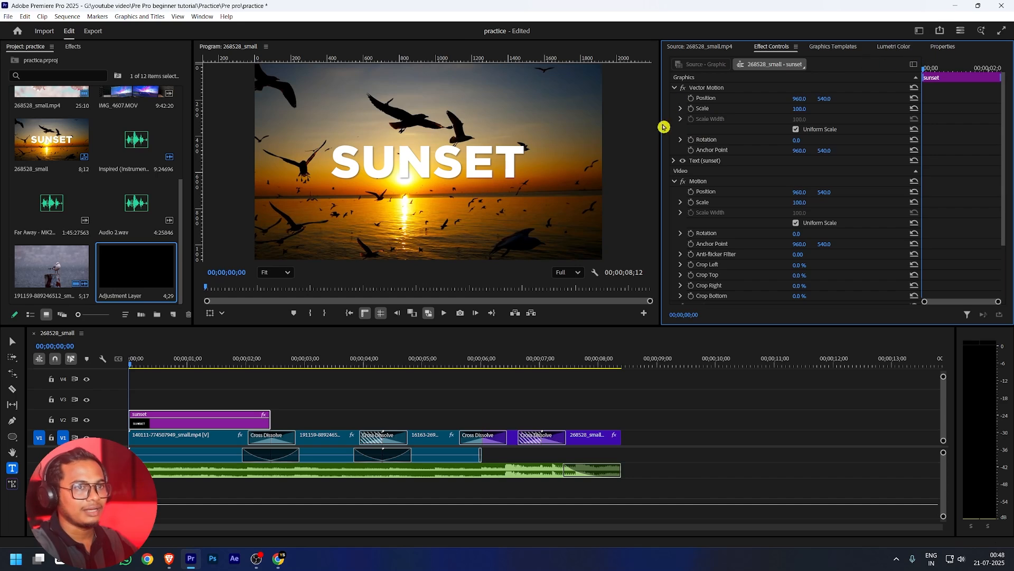
left_click(945, 47)
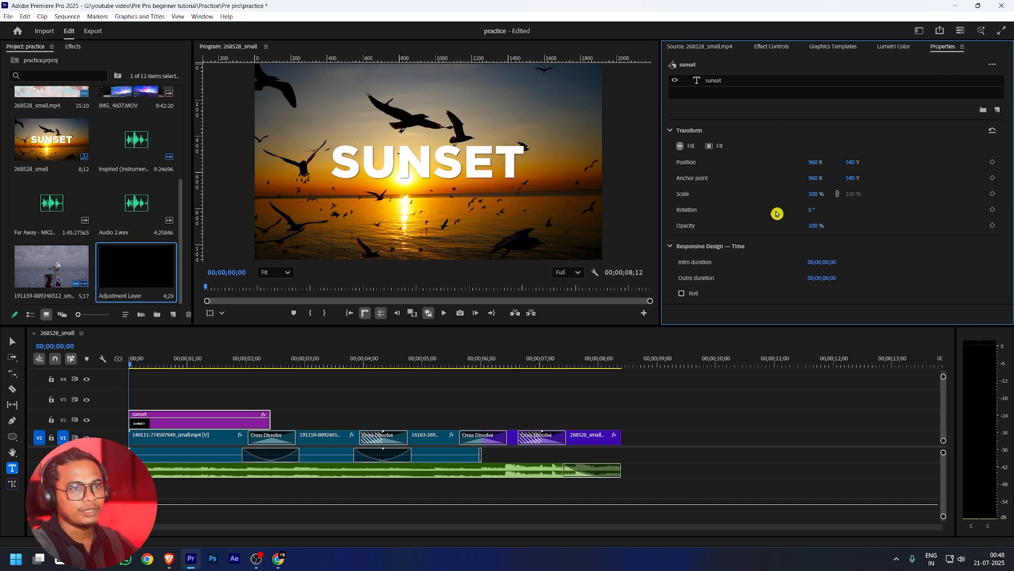
left_click(992, 162)
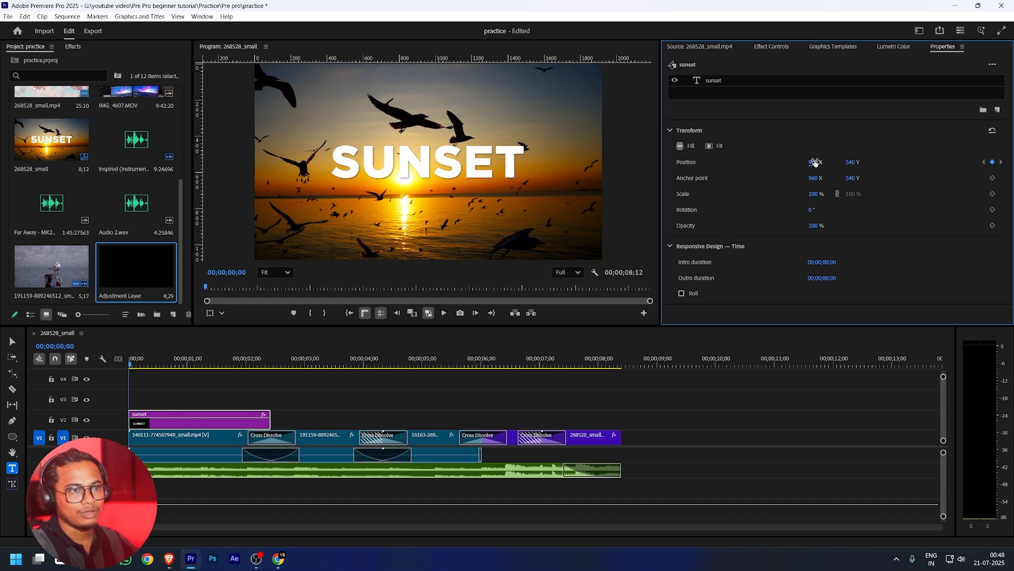
left_click_drag(816, 161, 921, 168)
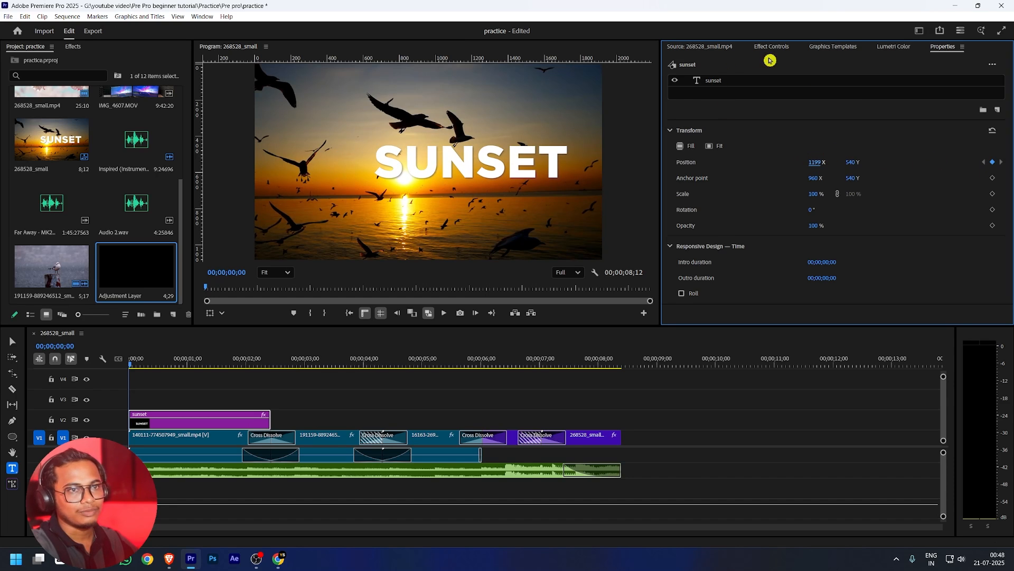
left_click(186, 362)
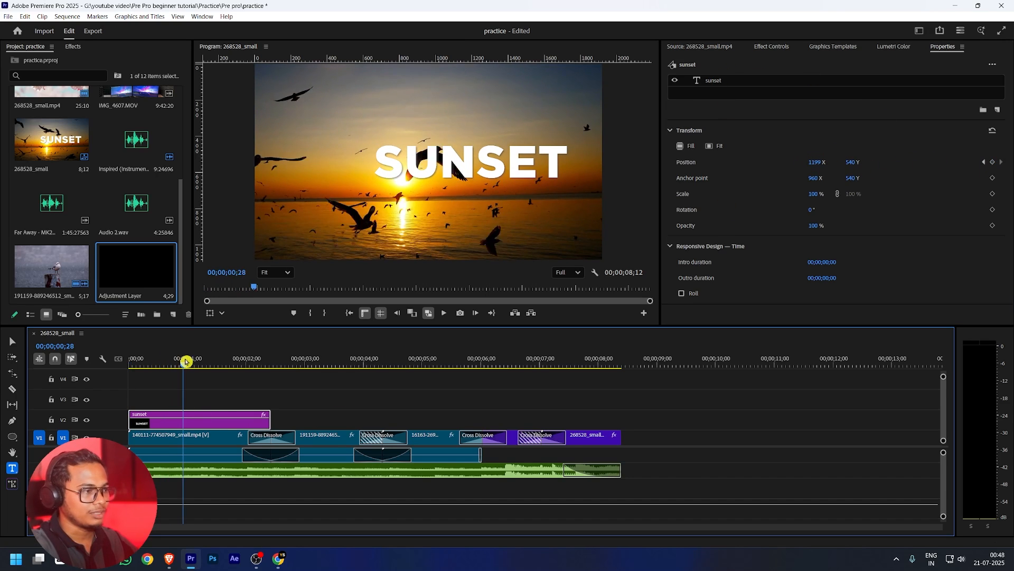
left_click_drag(814, 162, 714, 170)
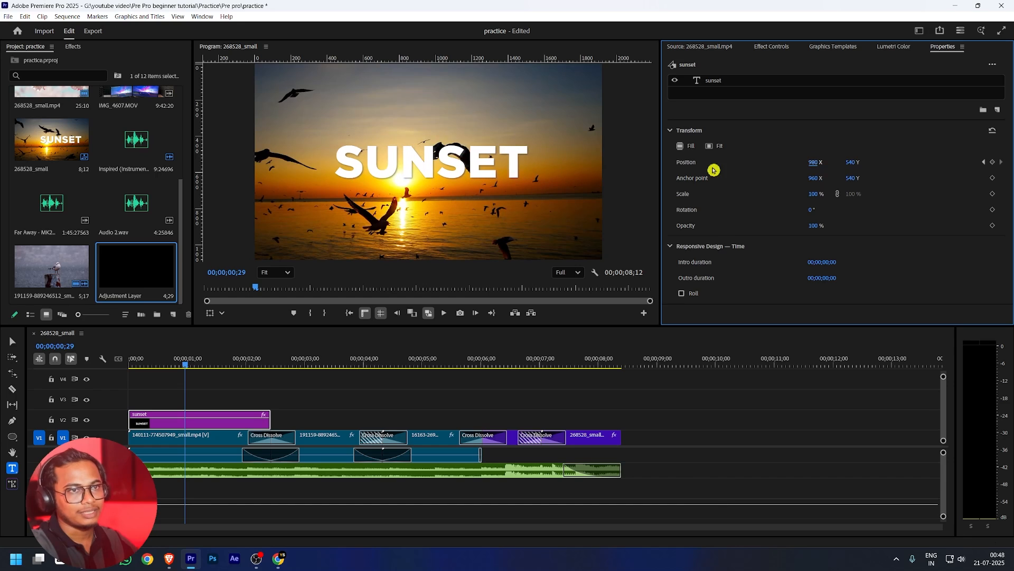
Delete the sunset title's position keyframes and turn off its Vector Motion position animation
left_click(760, 48)
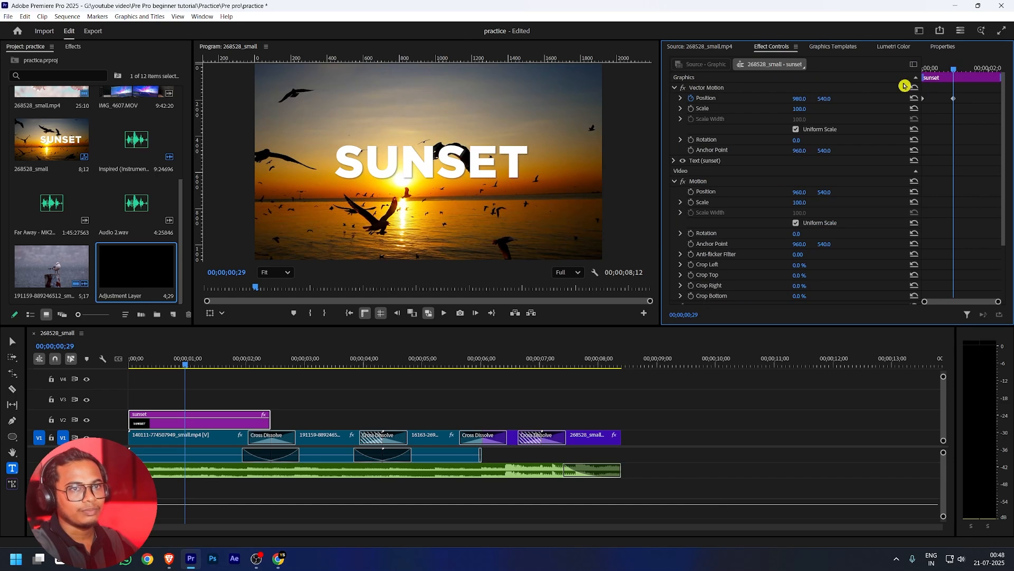
left_click(869, 116)
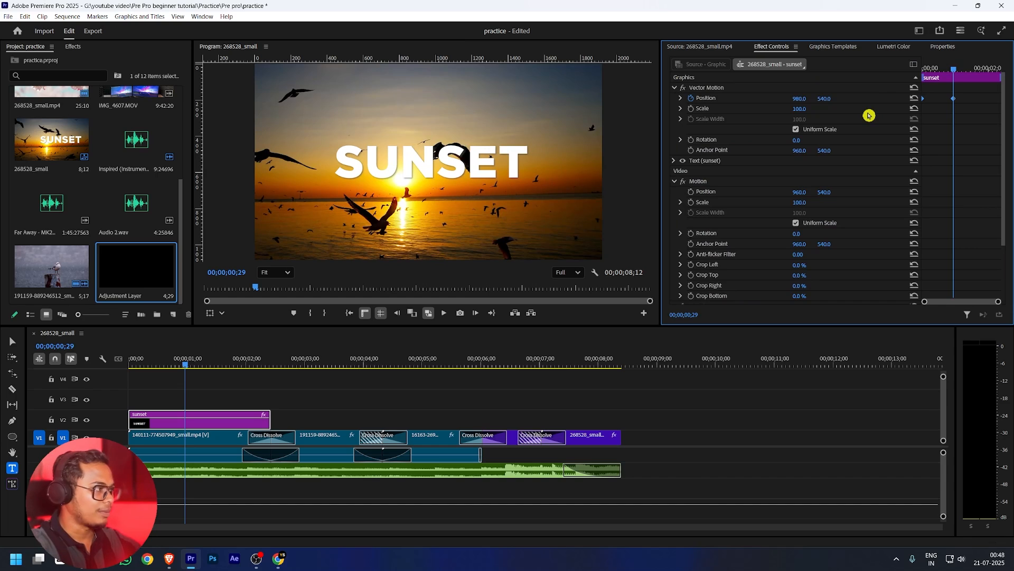
key("Delete")
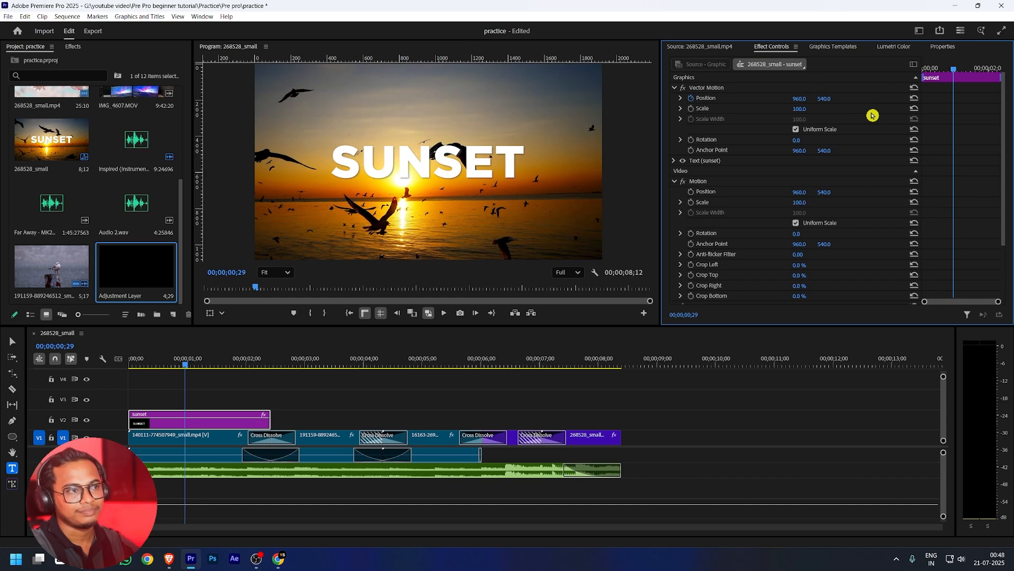
left_click(692, 99)
left_click(556, 311)
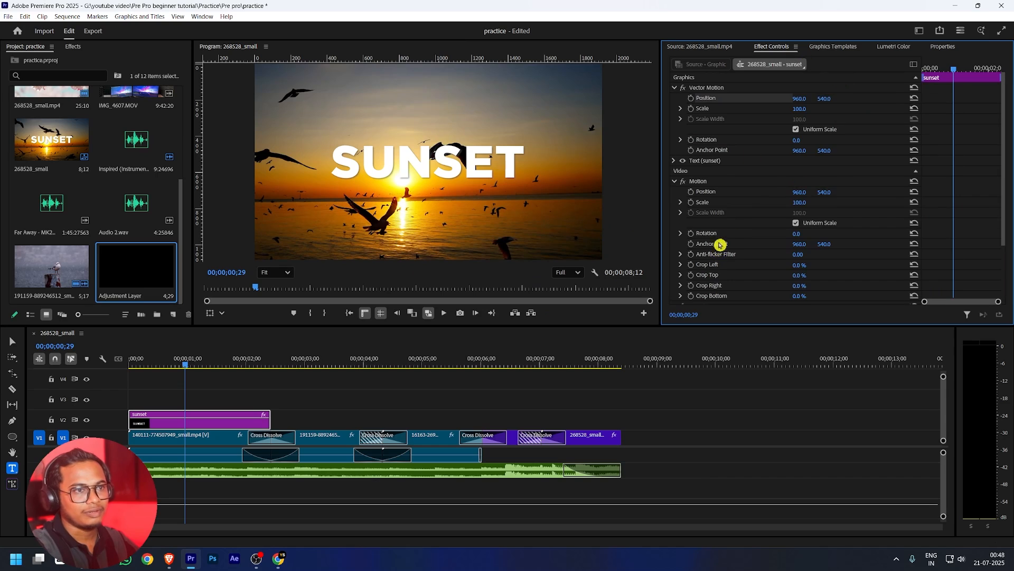
Keyframe the sunset title's Motion scale from 100 at its start to 120 at its end, and play it back
scroll(718, 234, "down", 2)
left_click(709, 133)
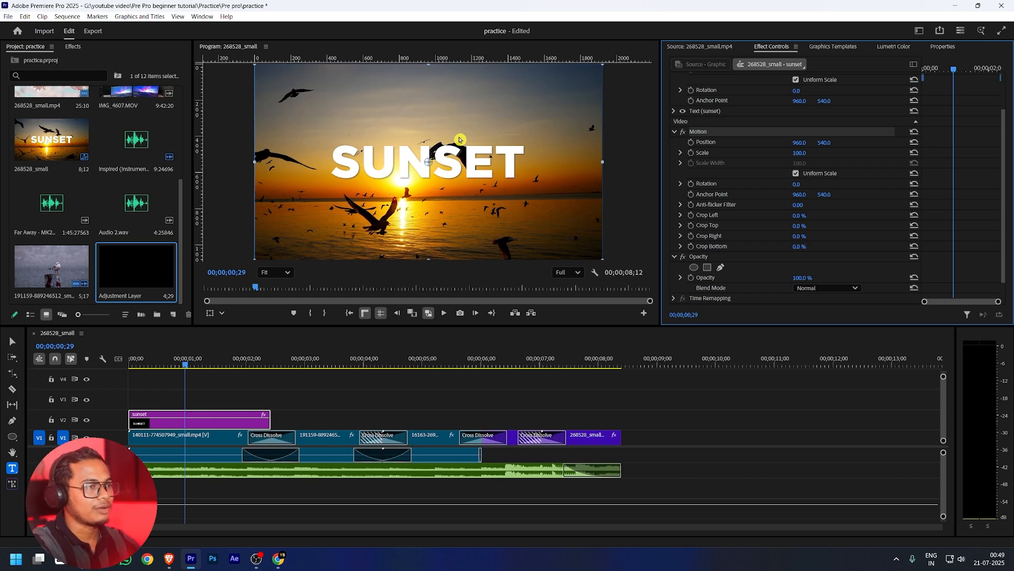
scroll(732, 130, "down", 1)
left_click(690, 132)
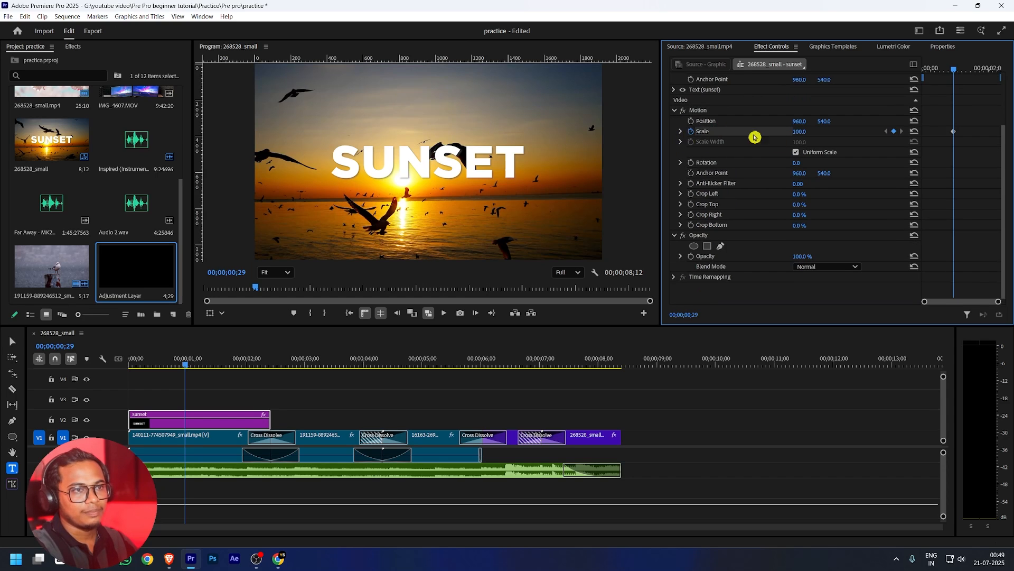
left_click_drag(956, 132, 924, 138)
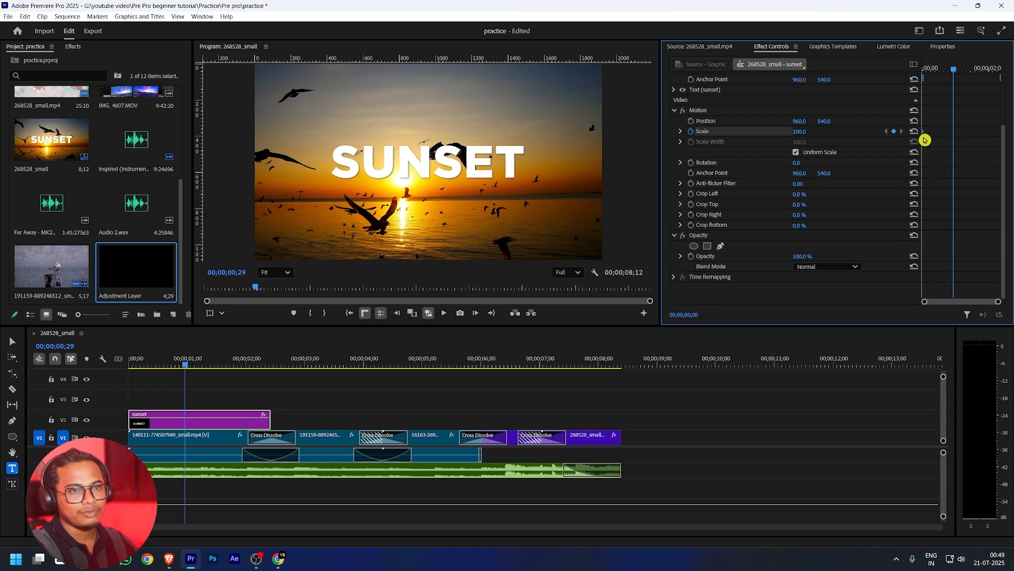
mouse_move(807, 133)
left_mouse_down()
mouse_move(817, 133)
mouse_move(807, 132)
left_mouse_up()
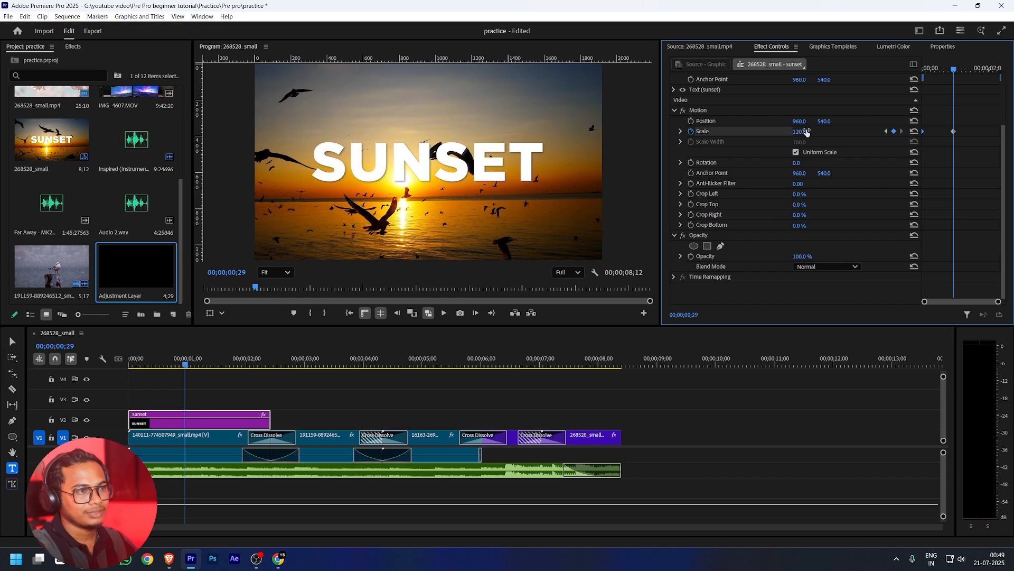
left_click_drag(959, 133, 1011, 136)
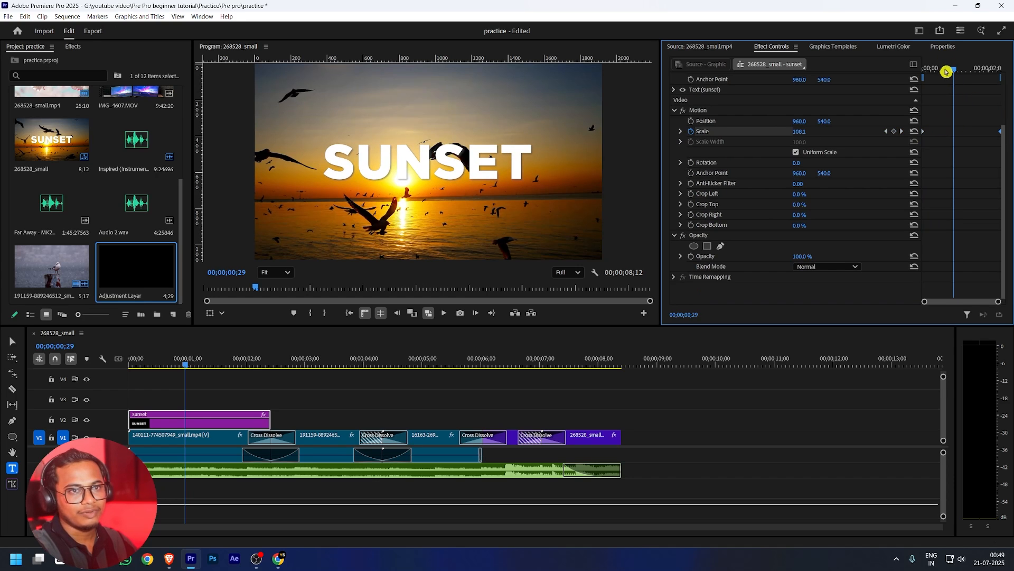
left_click_drag(946, 72, 824, 77)
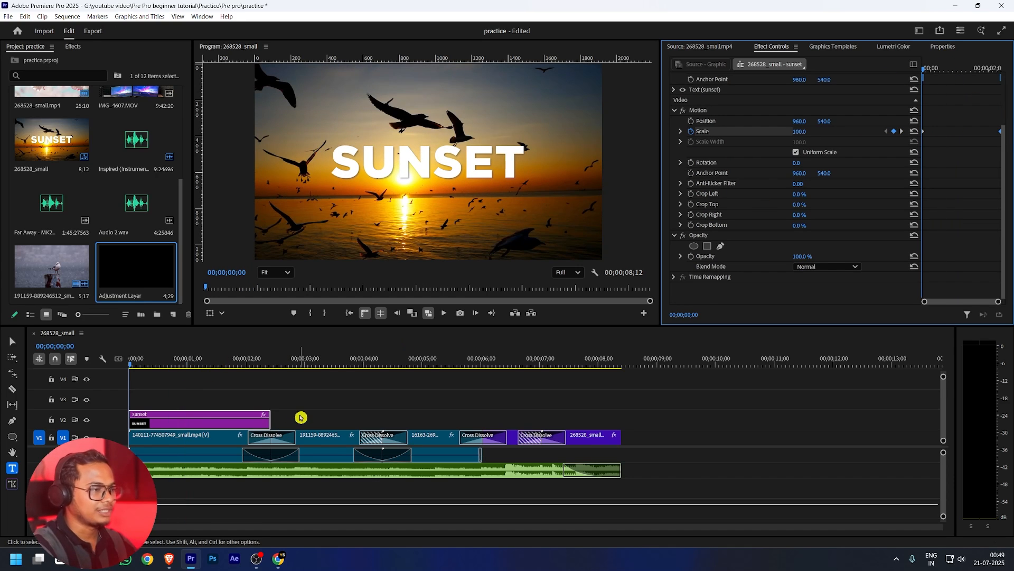
key("space")
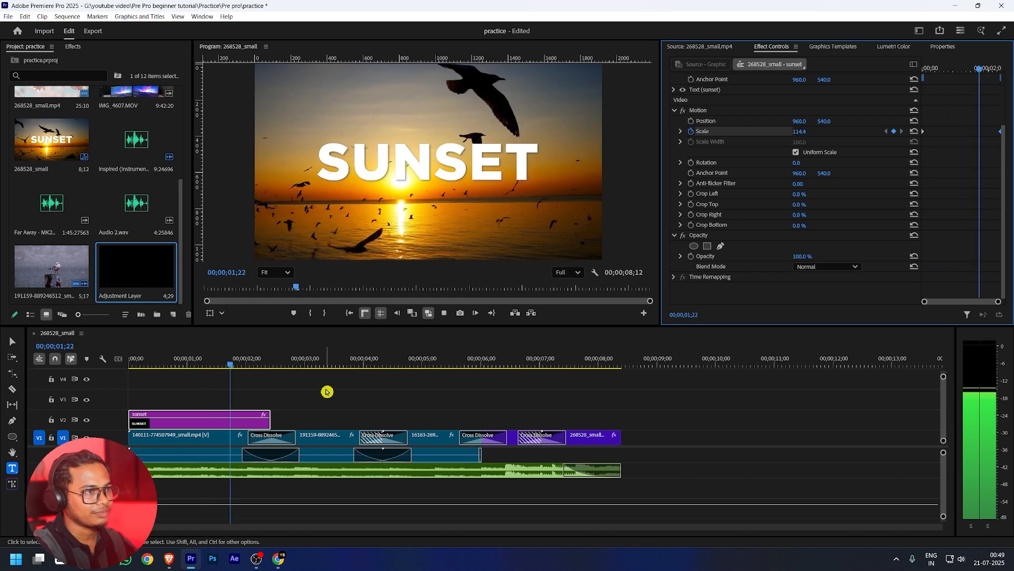
Apply the default Cross Dissolve transition to the end of the sunset title and play the sequence from the start
left_click_drag(283, 365, 261, 362)
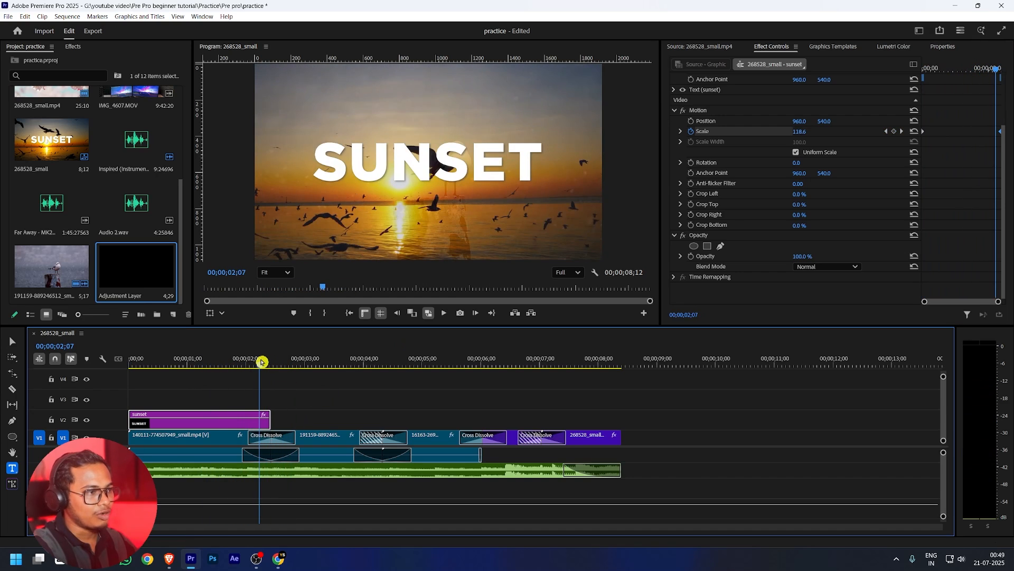
right_click(275, 417)
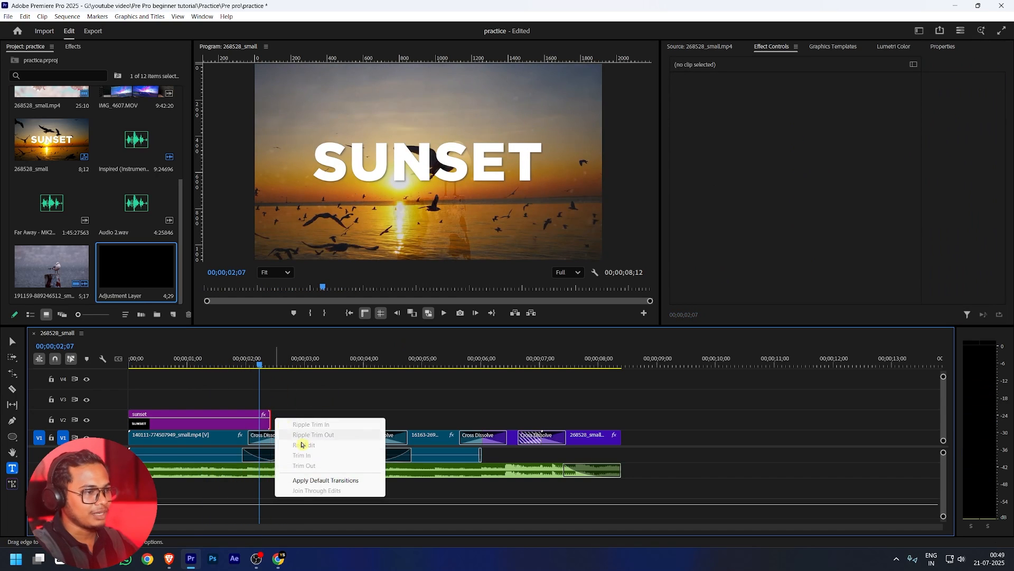
left_click(317, 481)
left_click_drag(255, 367, 118, 360)
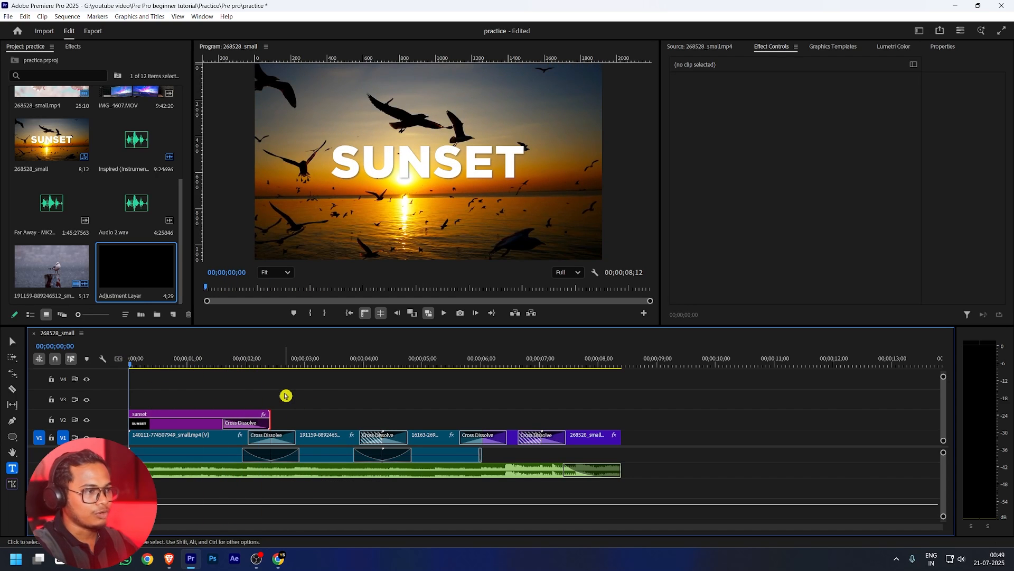
key("space")
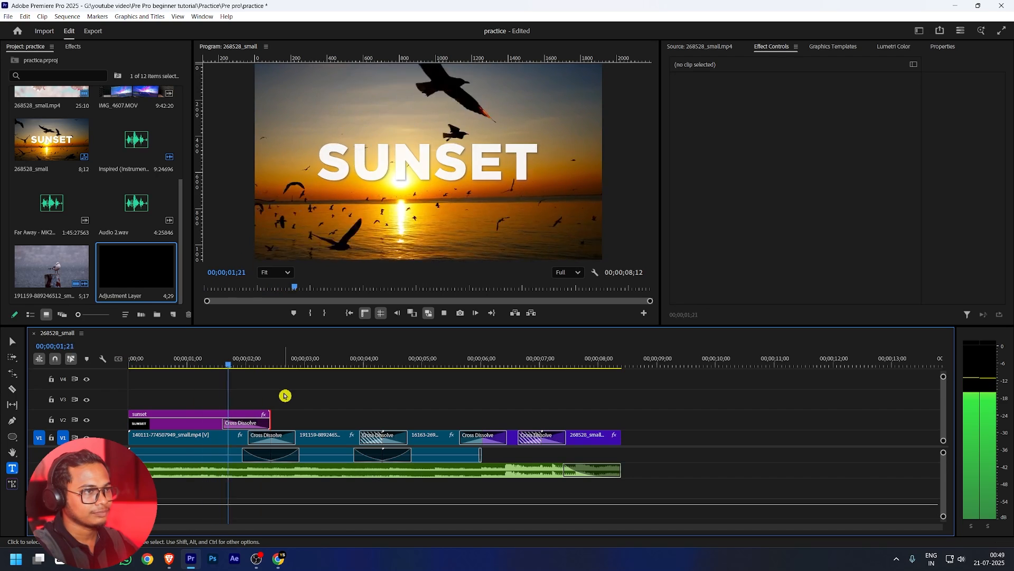
key("space")
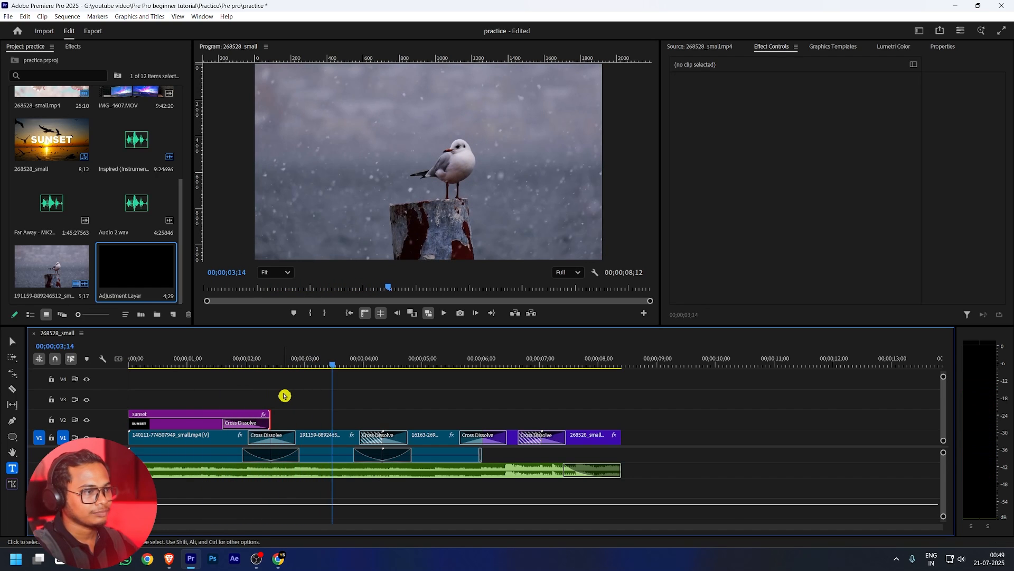
Duplicate the sunset title, place the copy directly after the original on V2, and trim it to the second clip's end
left_click(158, 421)
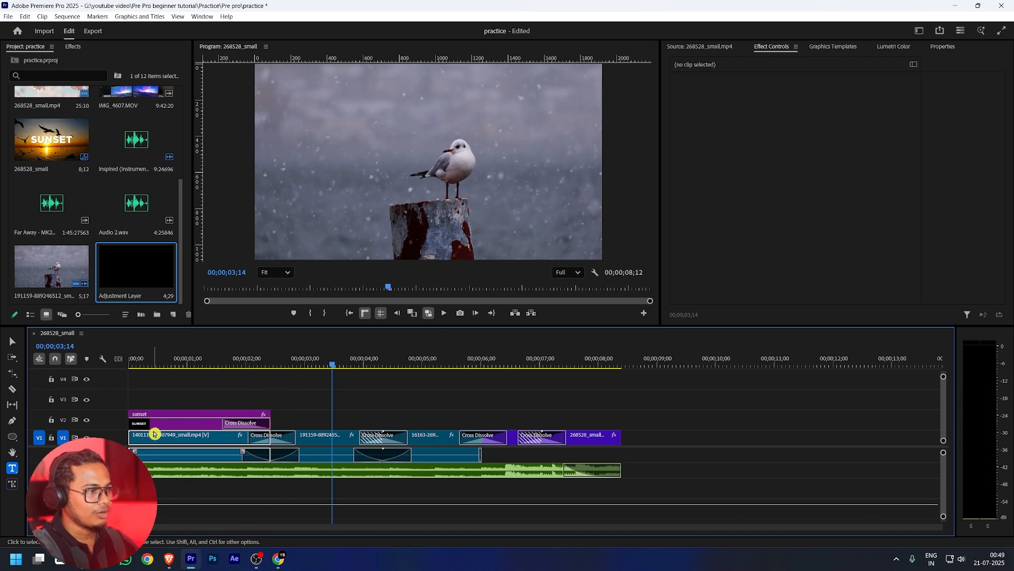
double_click(106, 421)
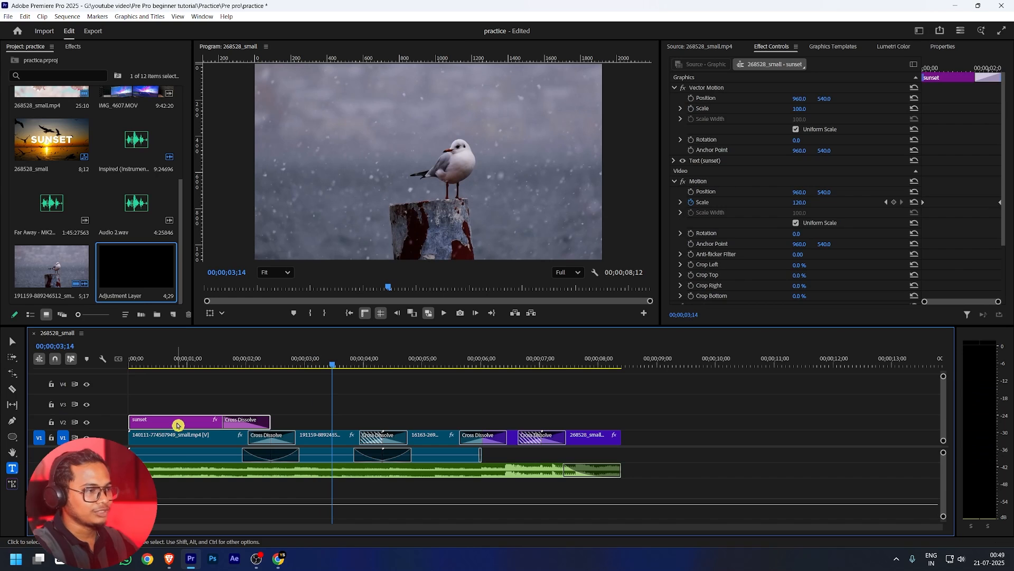
left_click_drag(304, 359, 333, 374)
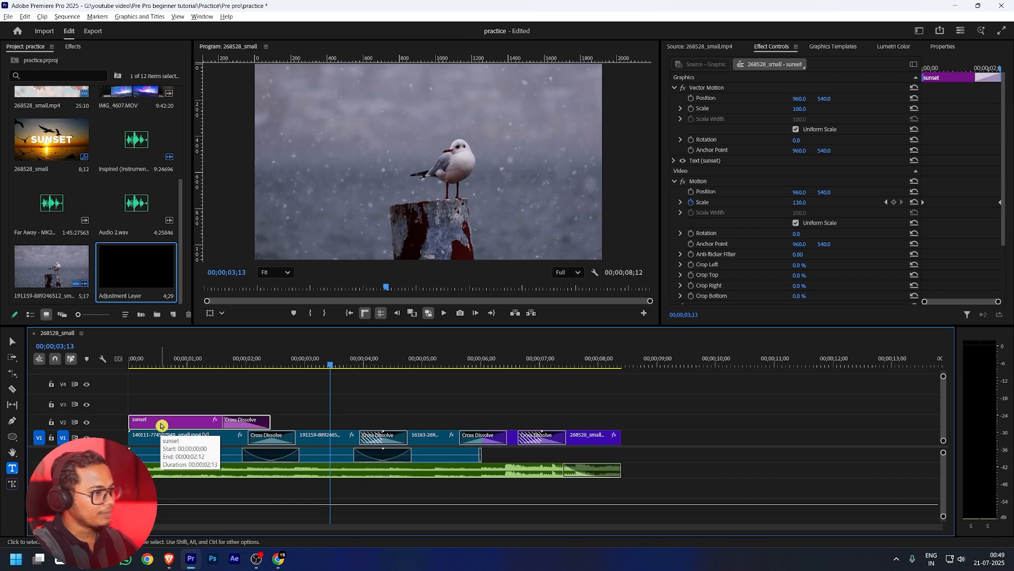
left_click_drag(161, 426, 166, 413)
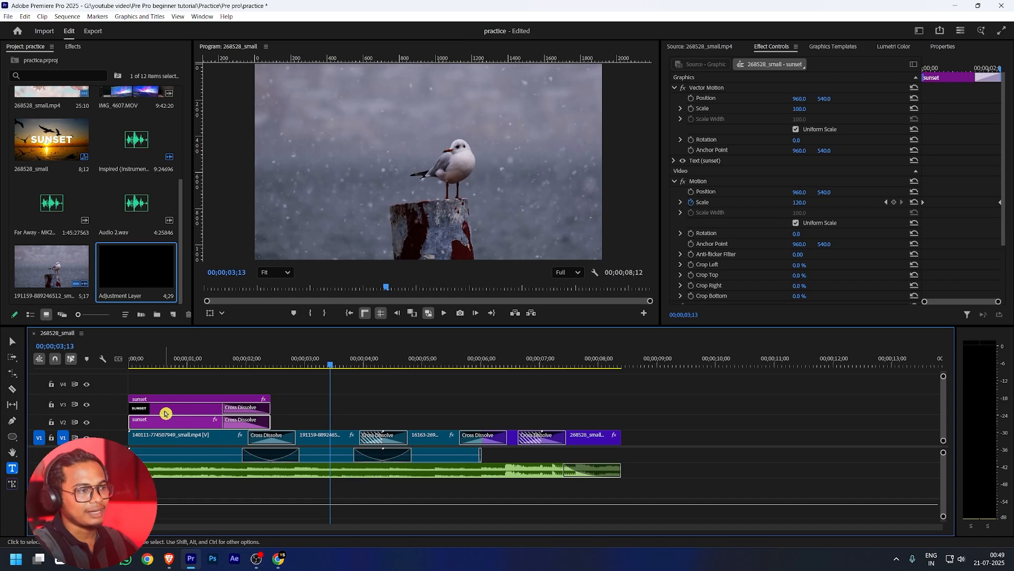
left_click(174, 409)
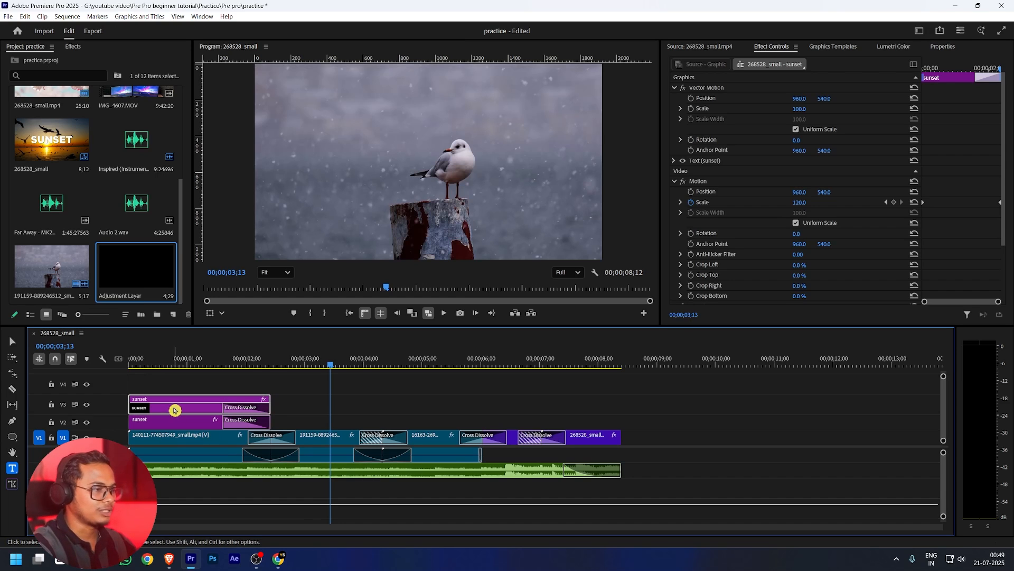
left_click_drag(175, 409, 320, 417)
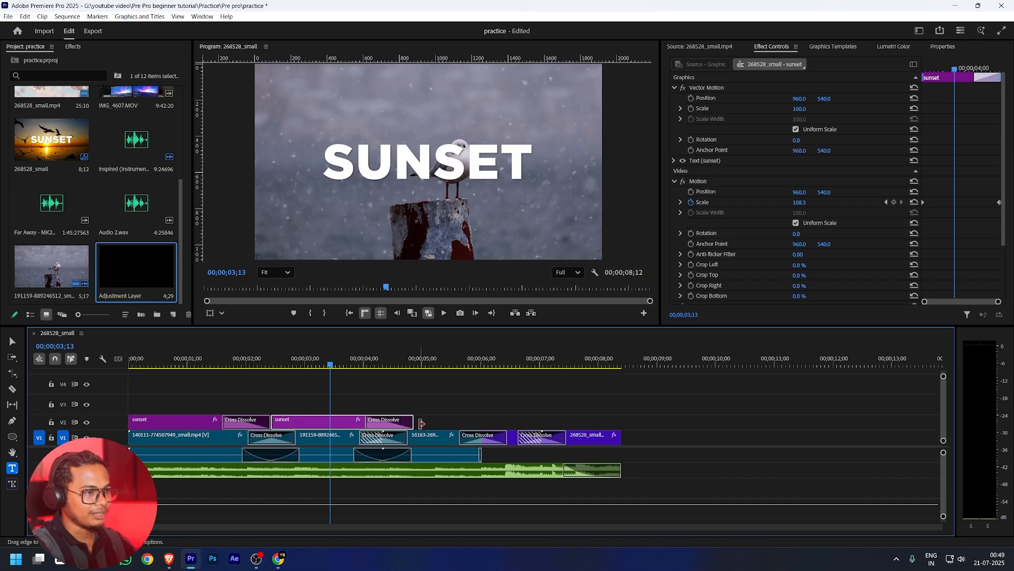
left_click_drag(421, 422, 382, 423)
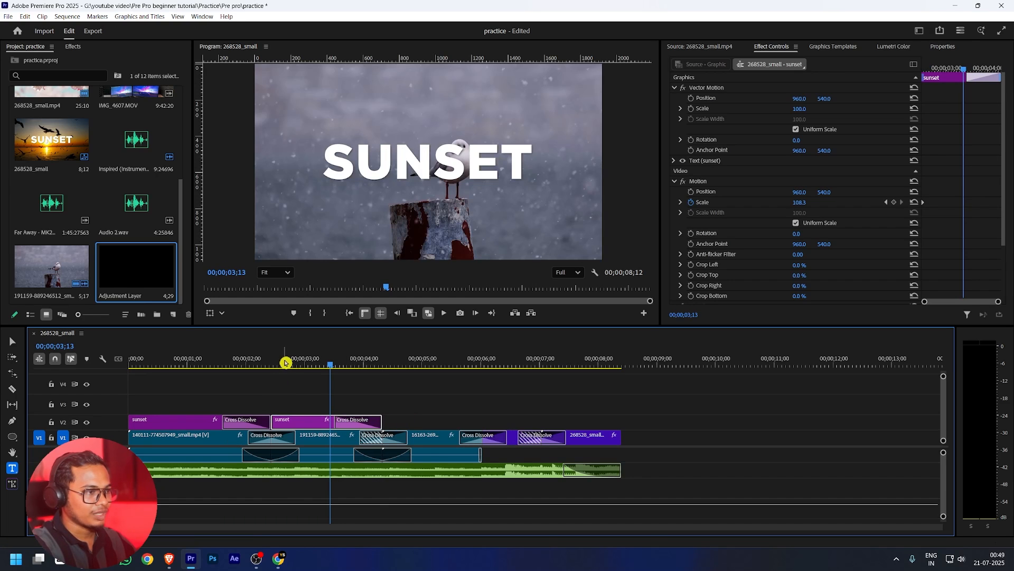
Try the default Cross Dissolve at the cut between the two sunset titles on V2 and preview the overlap
mouse_move(286, 362)
left_mouse_down()
mouse_move(262, 362)
mouse_move(279, 362)
left_mouse_up()
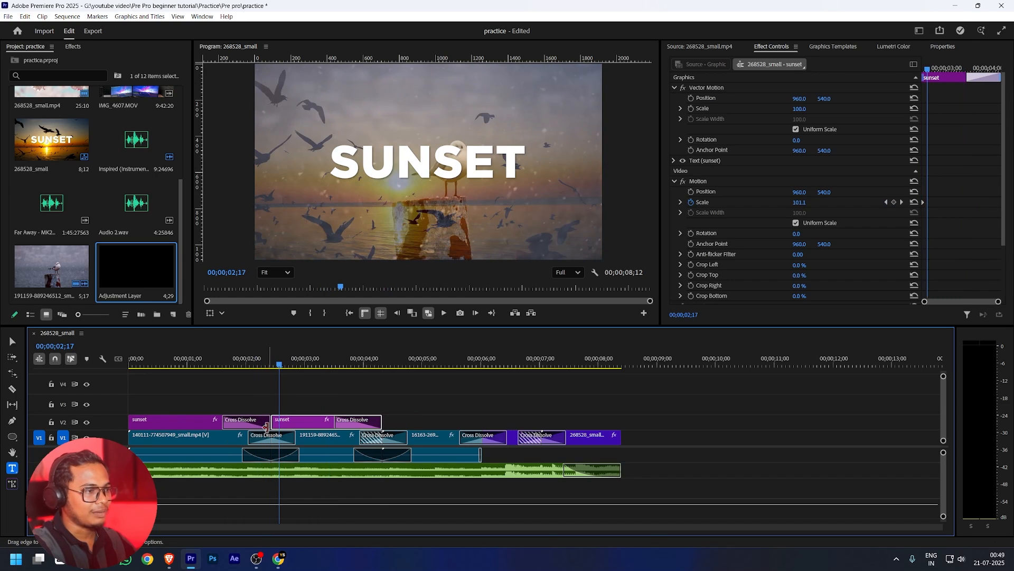
right_click(276, 421)
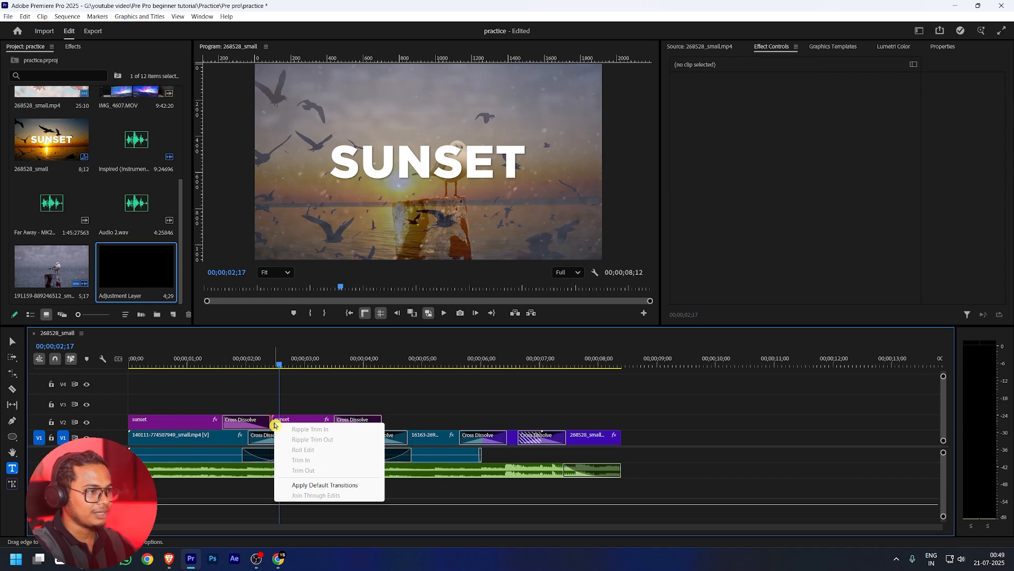
left_click(319, 486)
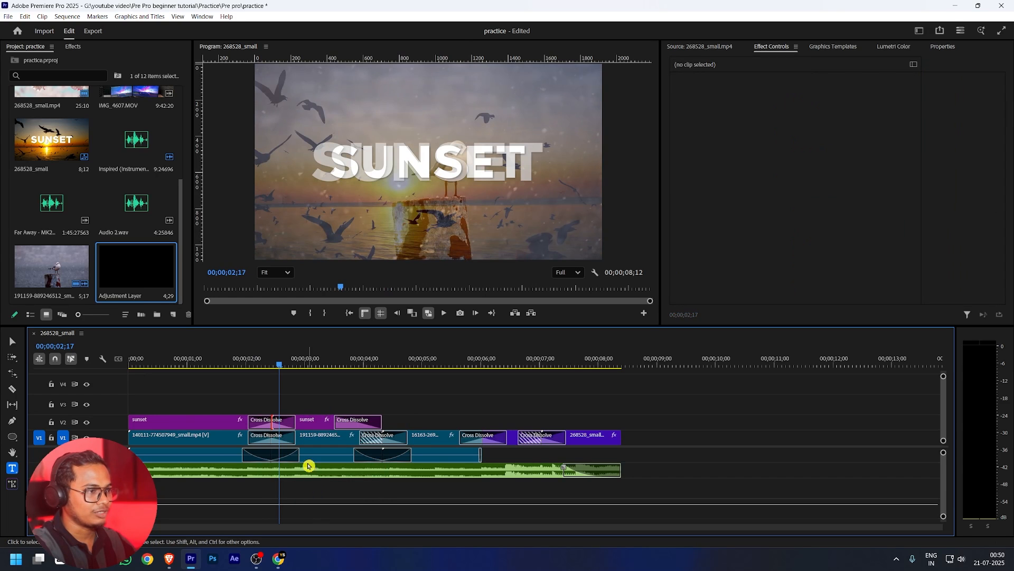
mouse_move(279, 368)
left_mouse_down()
mouse_move(241, 365)
mouse_move(317, 365)
mouse_move(277, 365)
left_mouse_up()
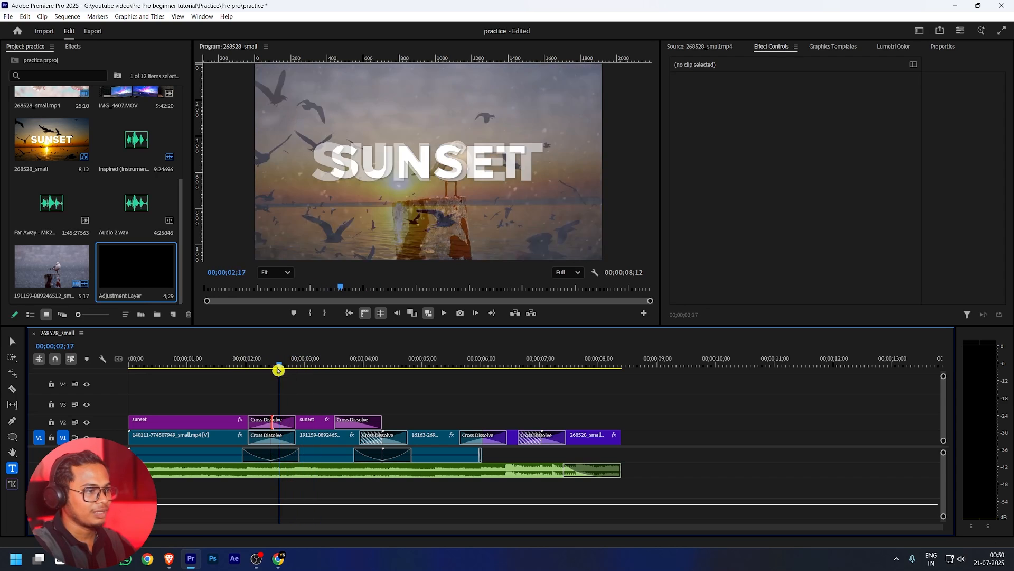
Try the Start at Cut and End at Cut alignments for the dissolve between the two titles
left_click(271, 423)
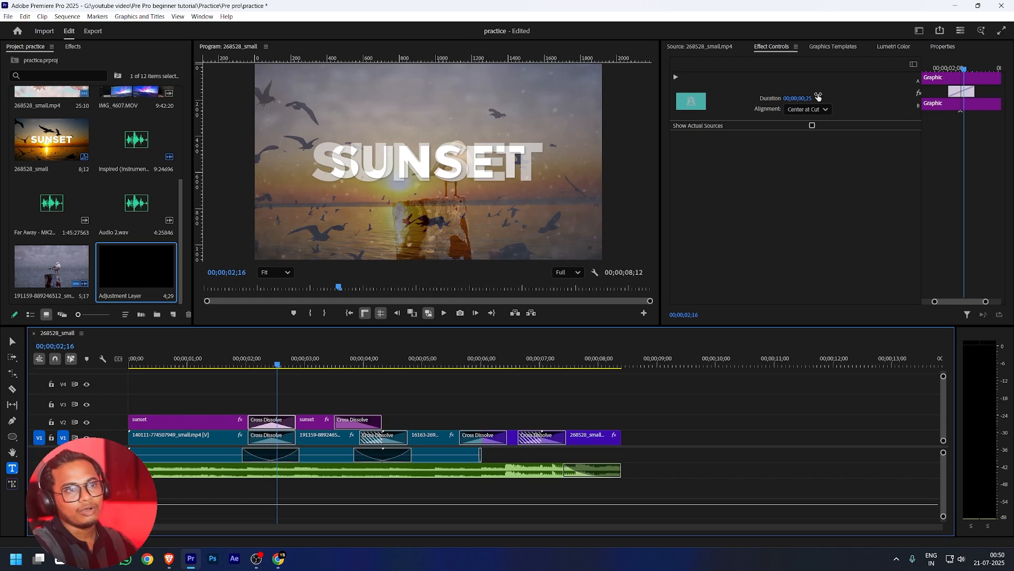
left_click(807, 109)
left_click(810, 137)
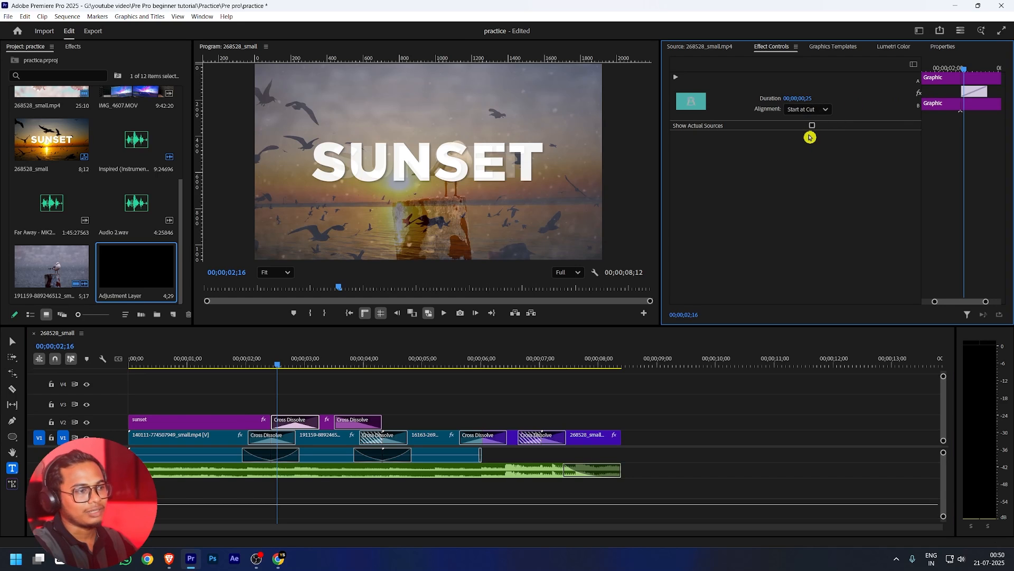
left_click(809, 110)
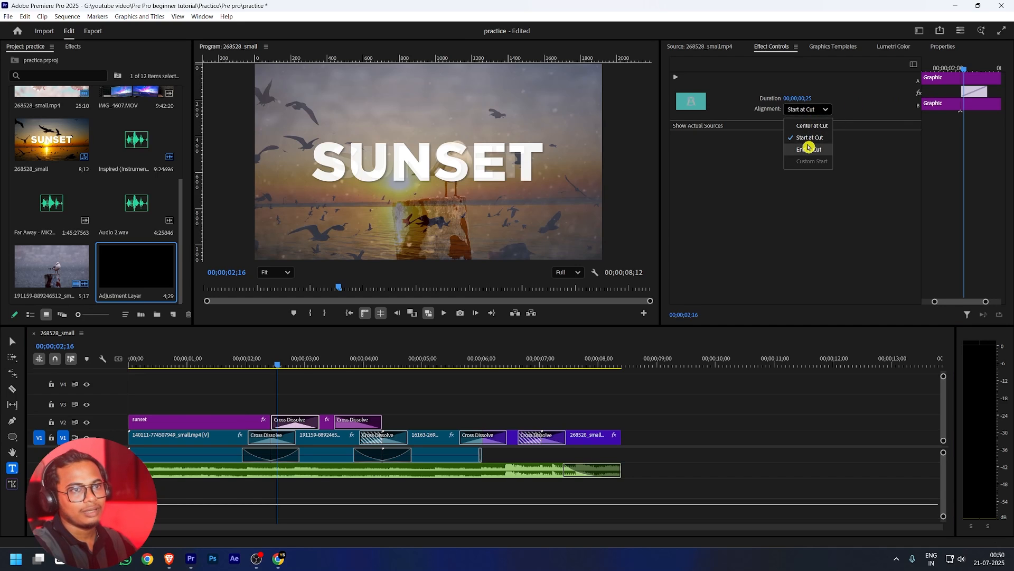
left_click(808, 149)
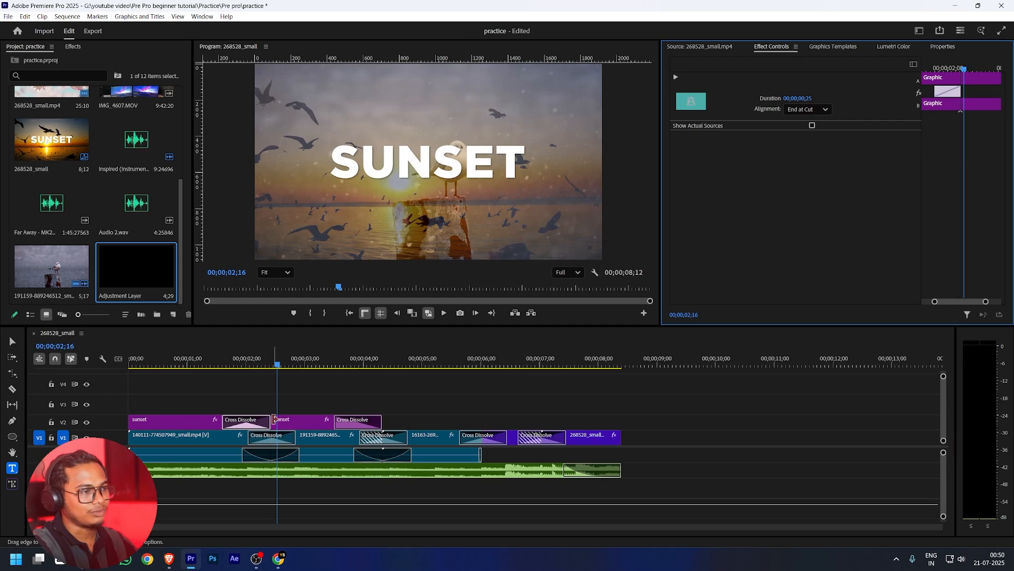
Try applying the default transition at the second title's start, directly against the first title
left_click(274, 419)
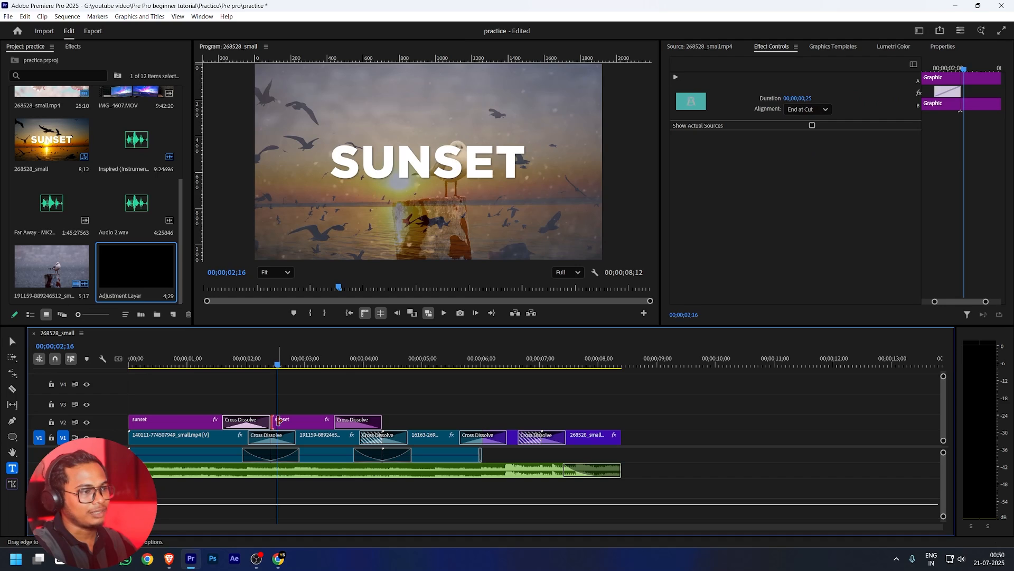
right_click(274, 419)
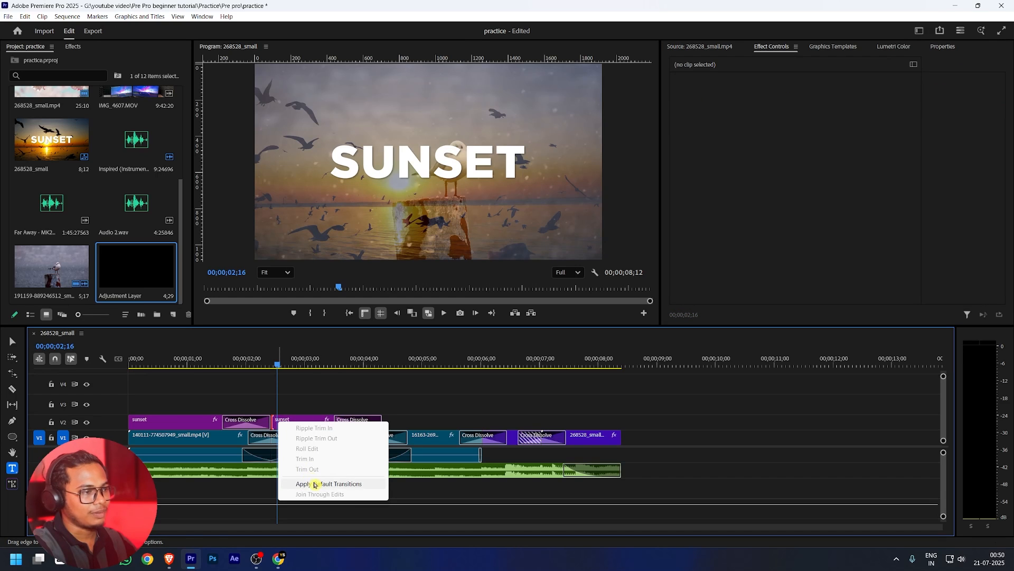
left_click(312, 483)
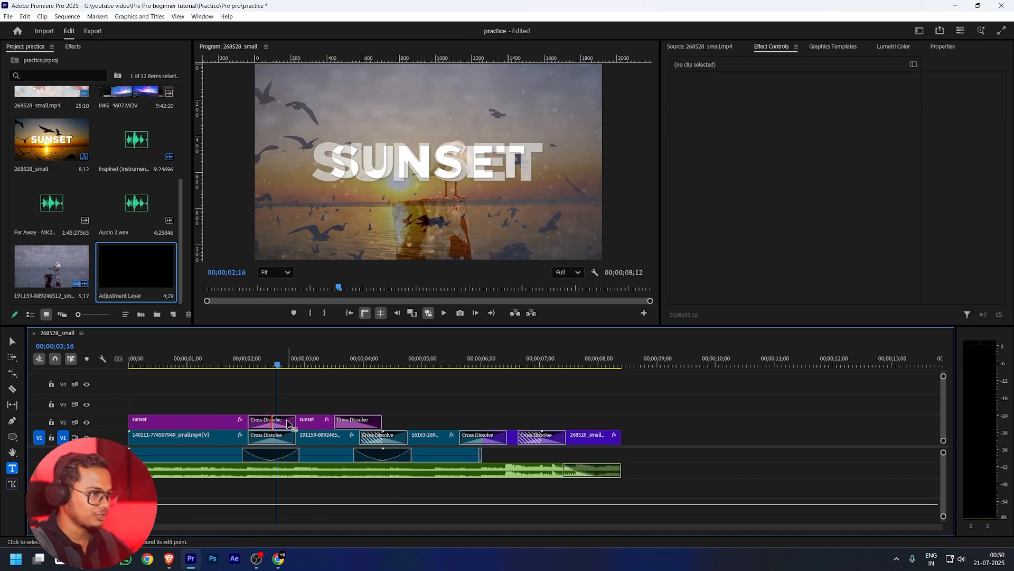
Trim the second title's start away from the first title and apply the default Cross Dissolve to that start
mouse_move(290, 426)
left_mouse_down()
mouse_move(264, 421)
mouse_move(290, 420)
left_mouse_up()
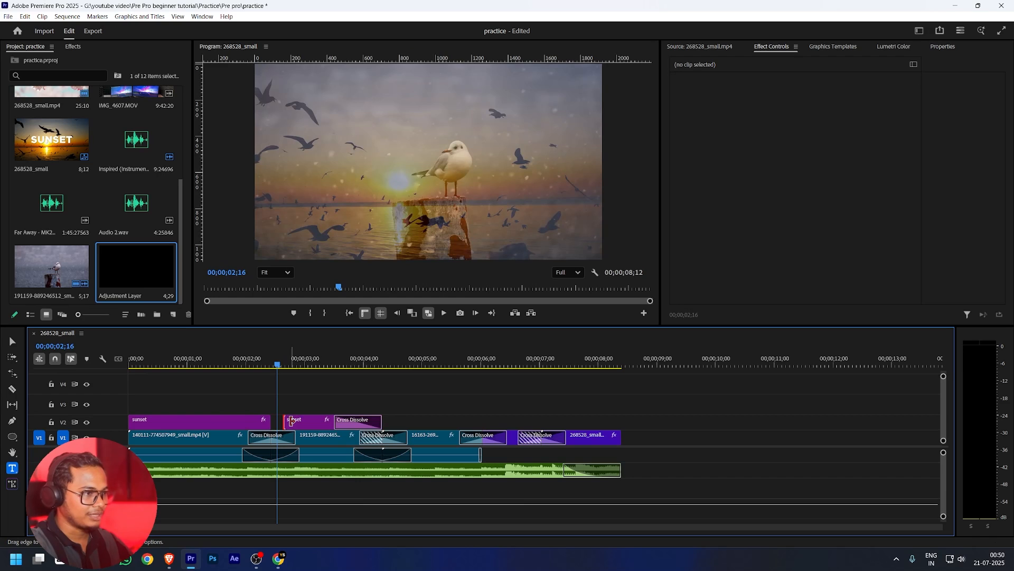
right_click(291, 421)
left_click(319, 483)
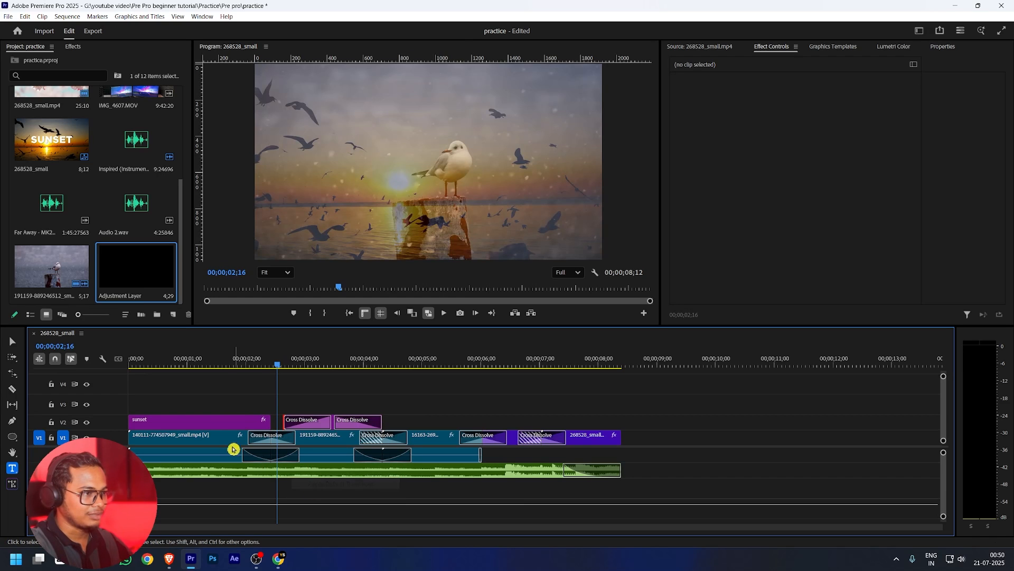
Apply the default Cross Dissolve to the first title's end and extend the second title's start back to meet it
right_click(264, 423)
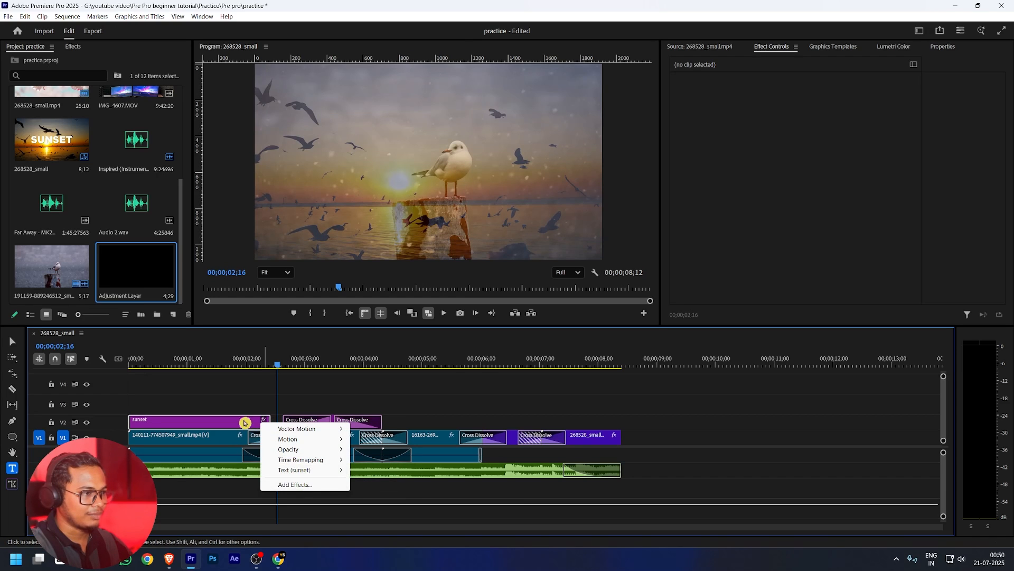
left_click(244, 422)
right_click(268, 422)
left_click(296, 484)
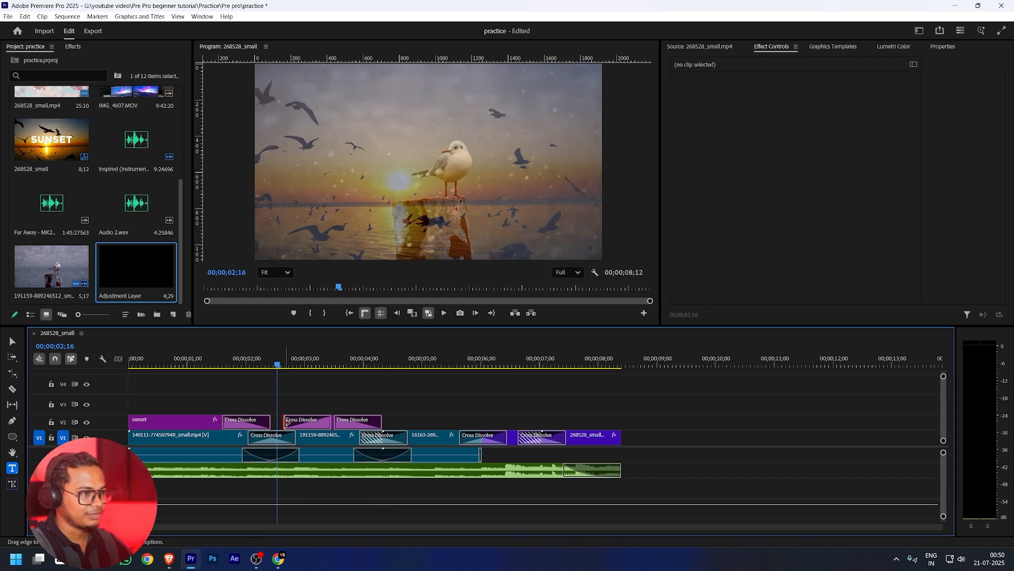
left_click_drag(286, 422, 273, 422)
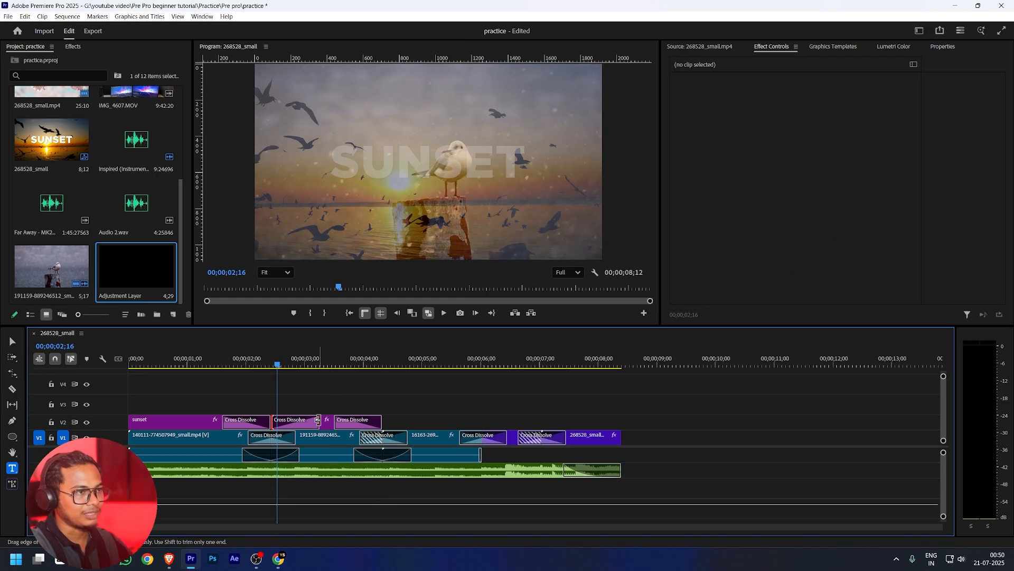
Change the text of the second title, over the seagull clip, to "snow"
left_click_drag(331, 362, 330, 366)
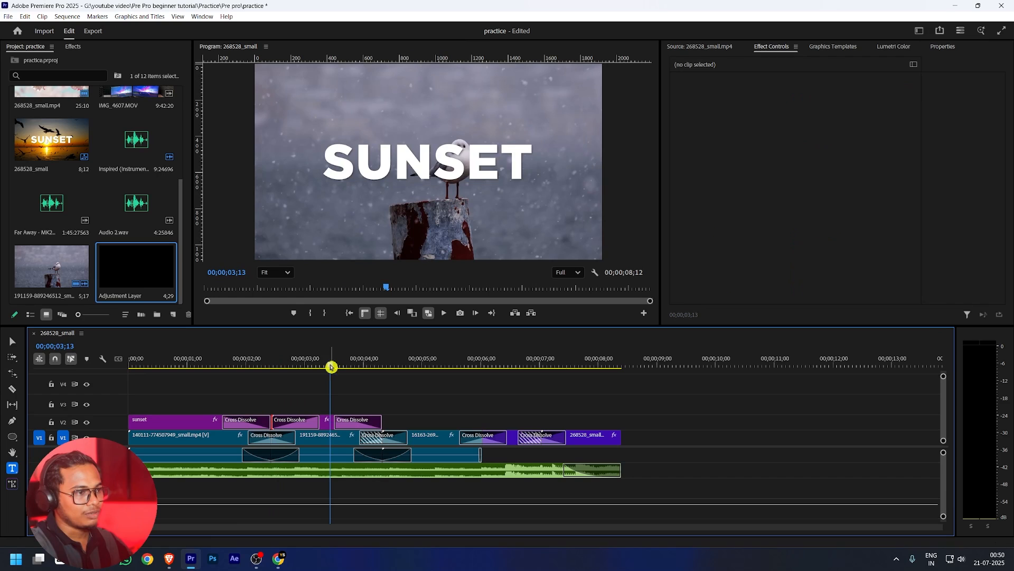
left_click(331, 424)
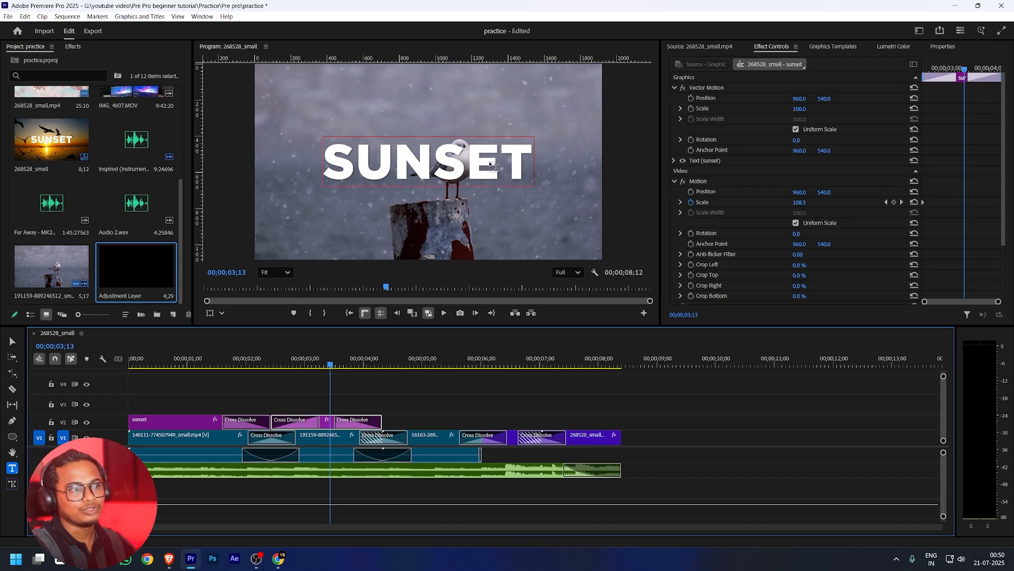
double_click(463, 175)
type("snow")
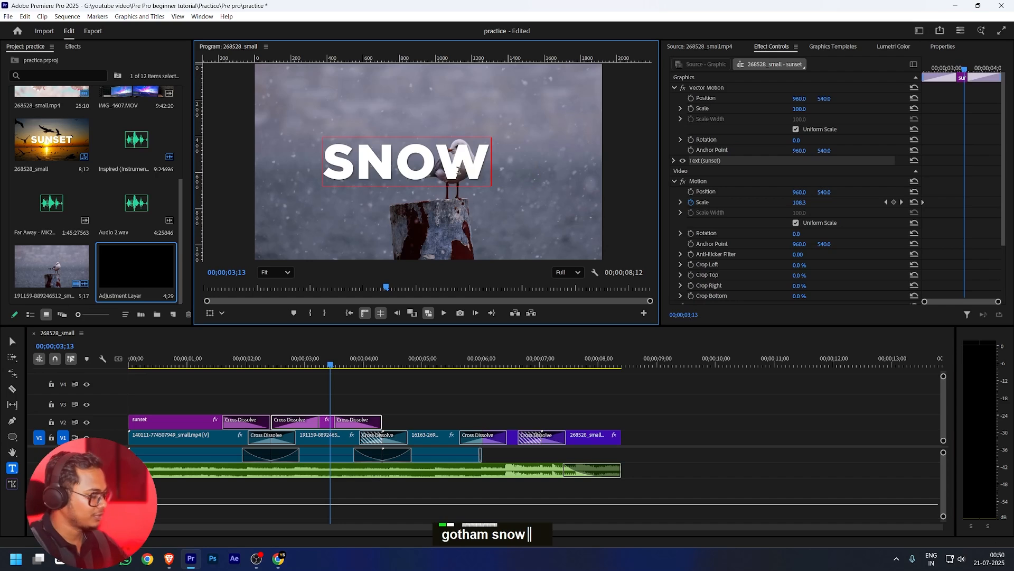
Centre the snow title's text horizontally in the frame
double_click(458, 171)
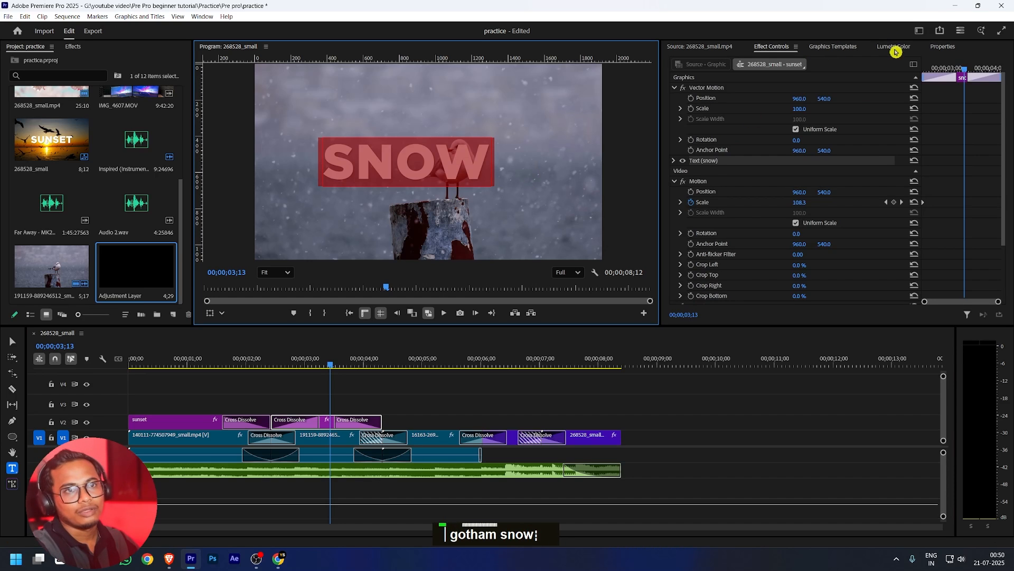
left_click(933, 49)
scroll(803, 264, "down", 10)
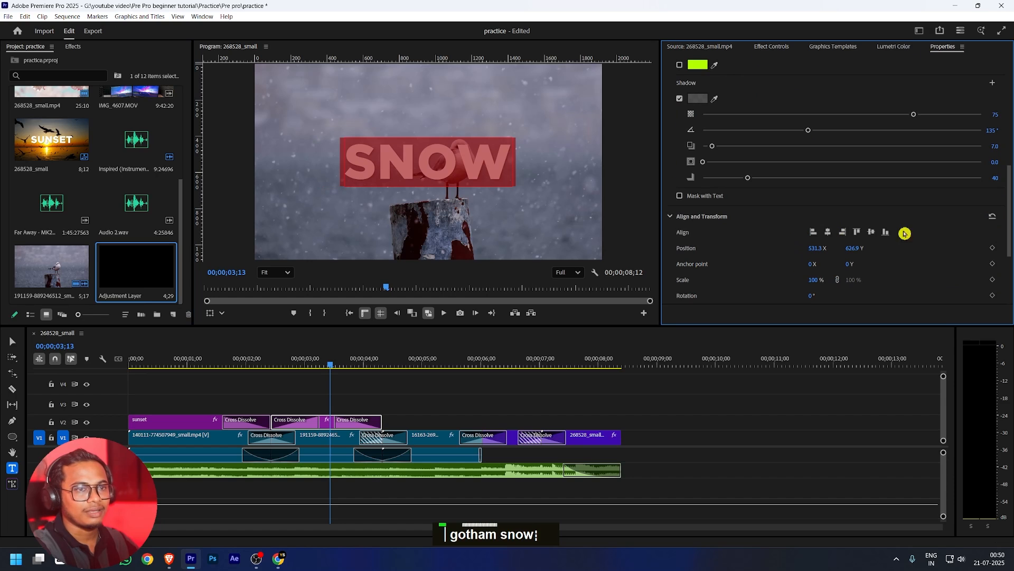
left_click(339, 389)
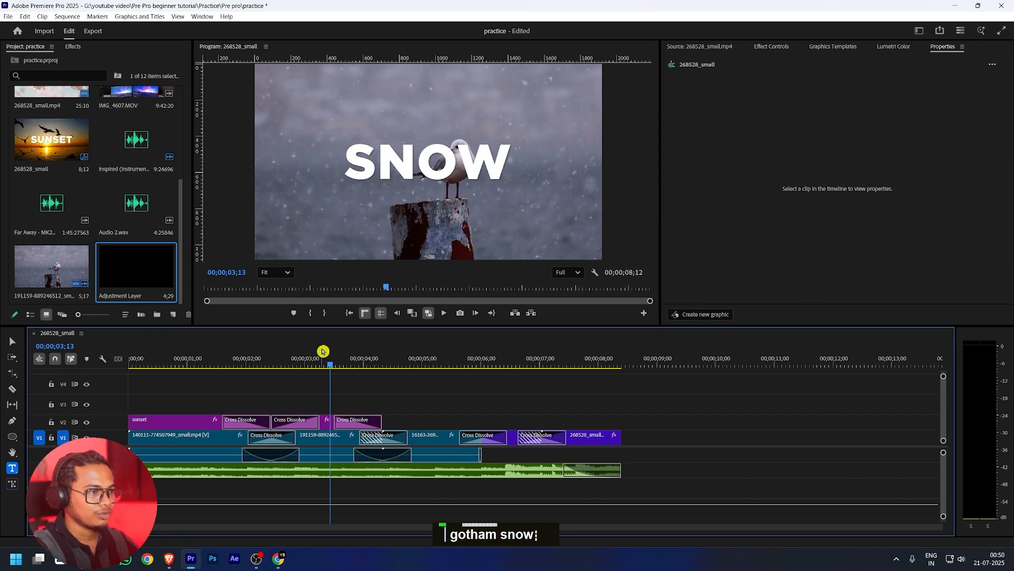
Play the sequence to review the titles and their dissolves, and return the playhead to the start
left_click_drag(323, 351, 236, 373)
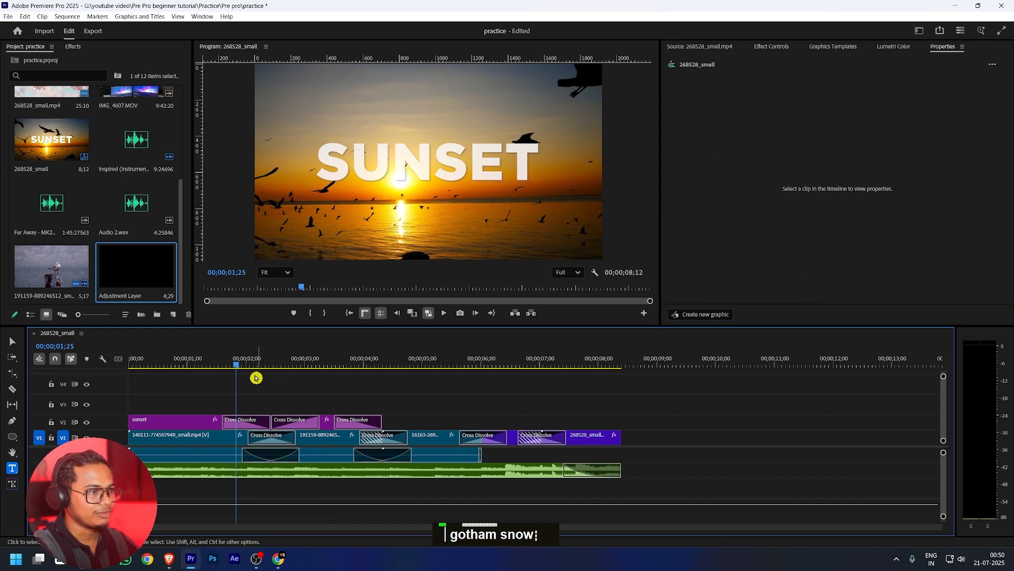
key("space")
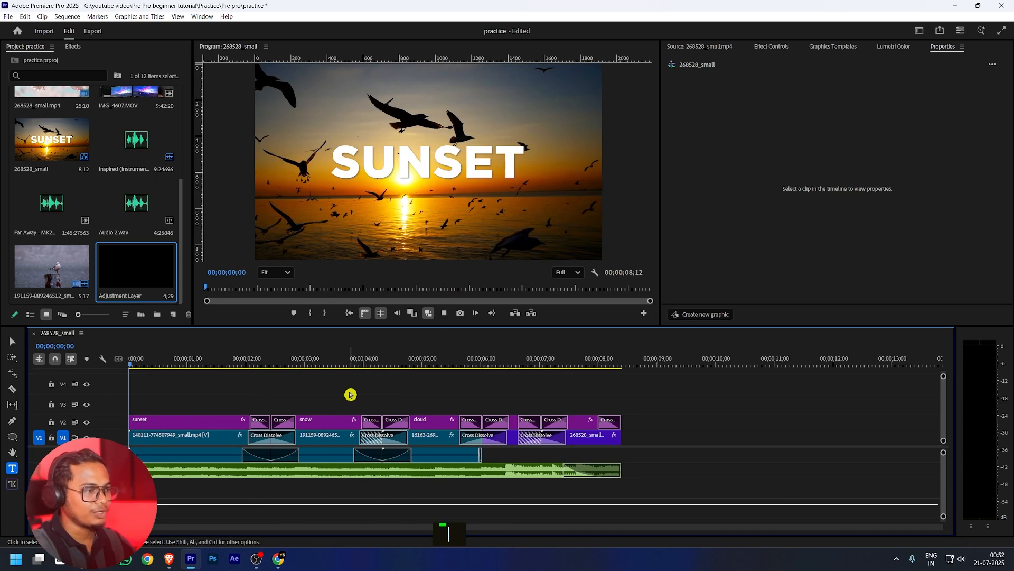
key("space")
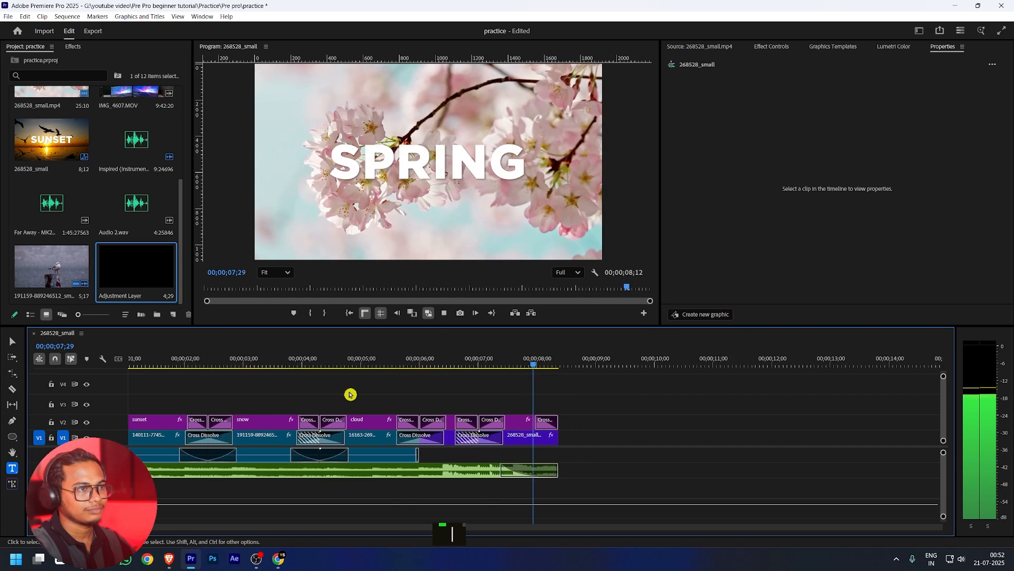
key("space")
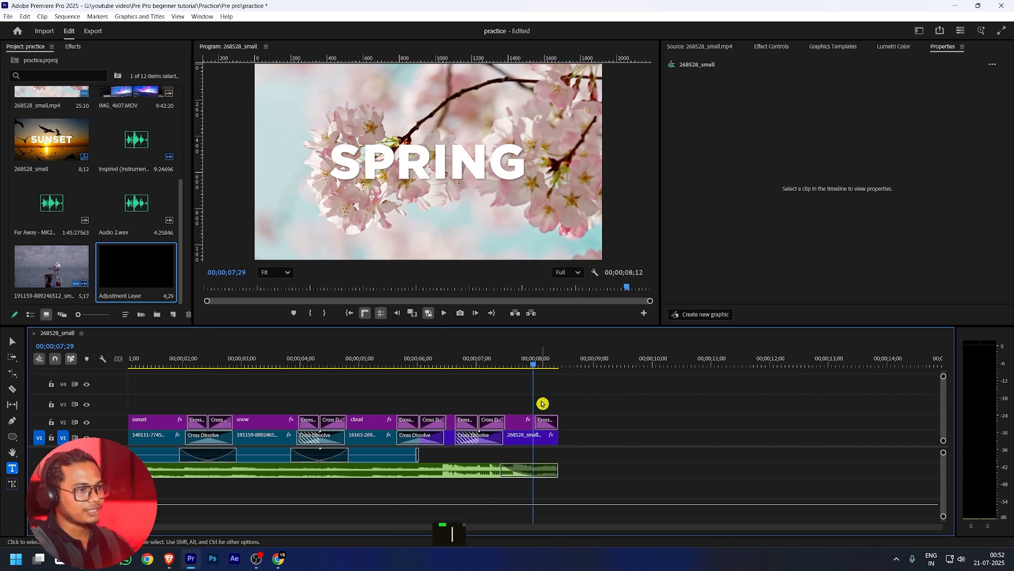
left_click_drag(351, 357, 131, 363)
scroll(237, 392, "up", 2)
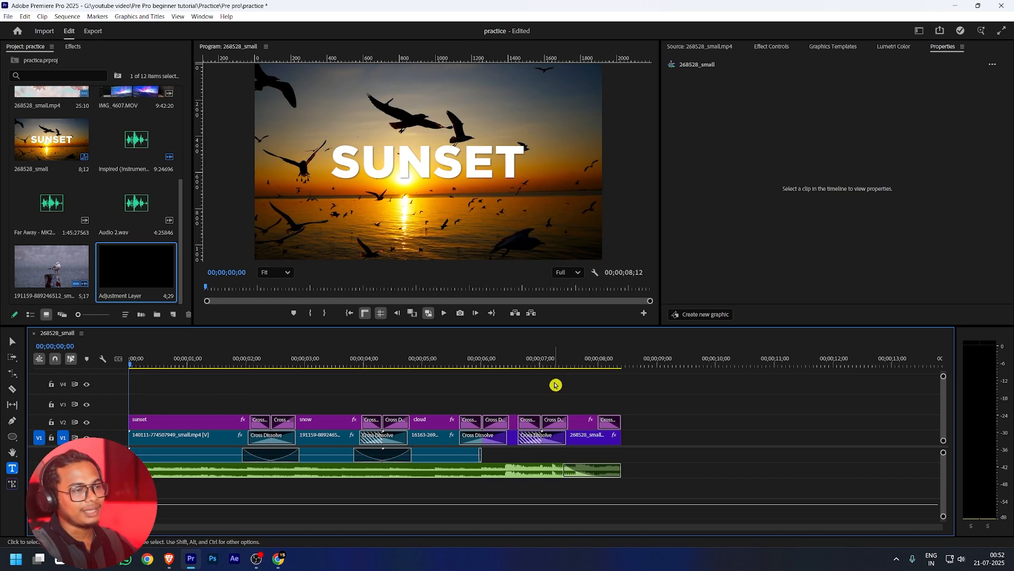
Preview the change from the sunset title to the snow title at their dissolves
left_click(212, 362)
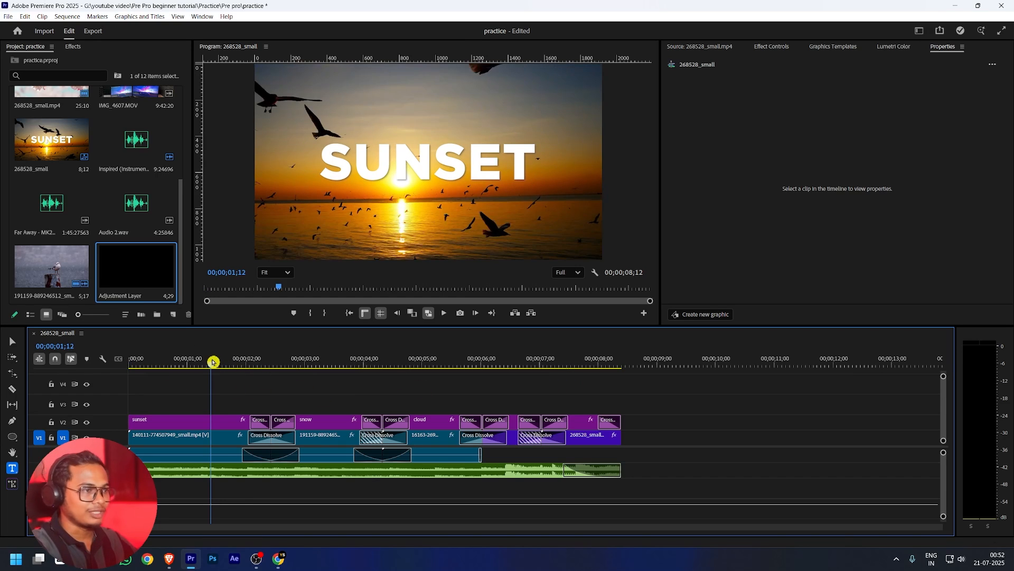
key("space")
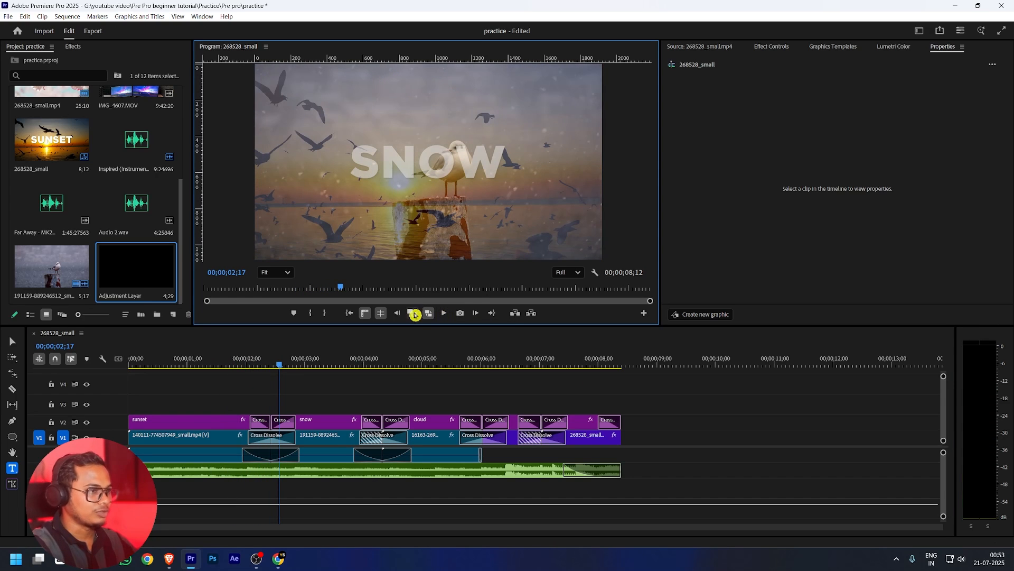
left_click_drag(348, 285, 231, 276)
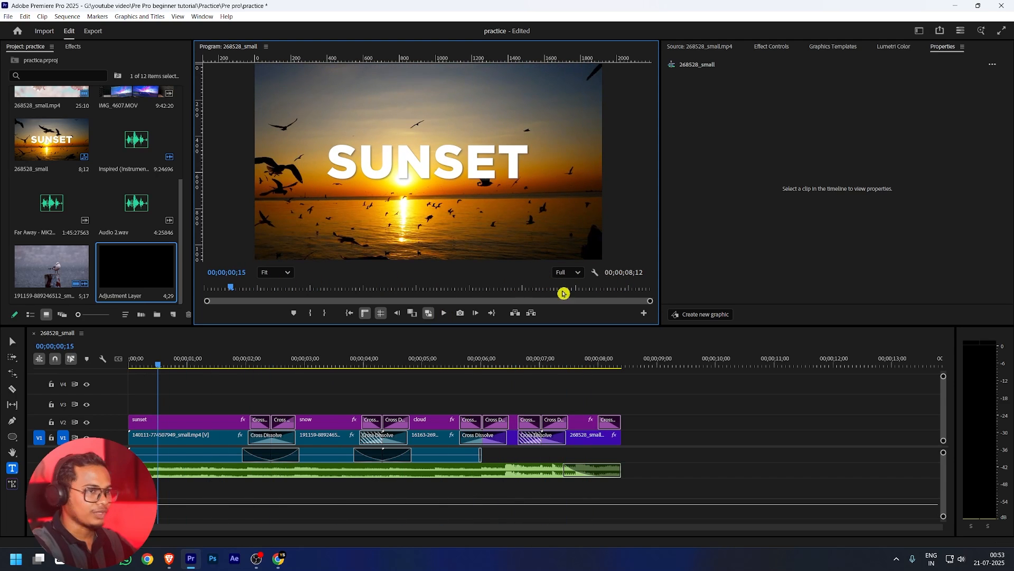
left_click_drag(653, 302, 856, 301)
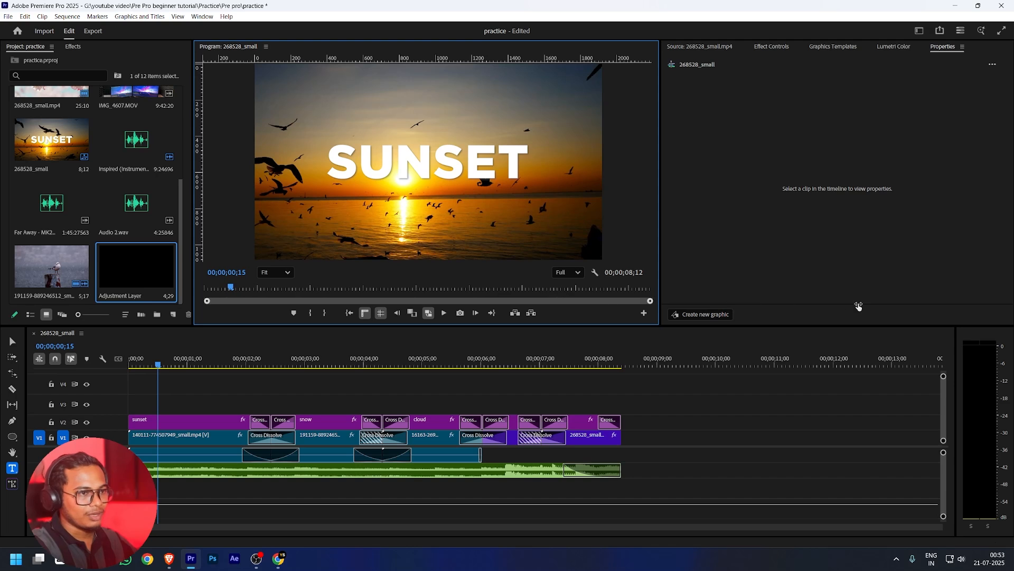
left_click_drag(140, 527, 164, 498)
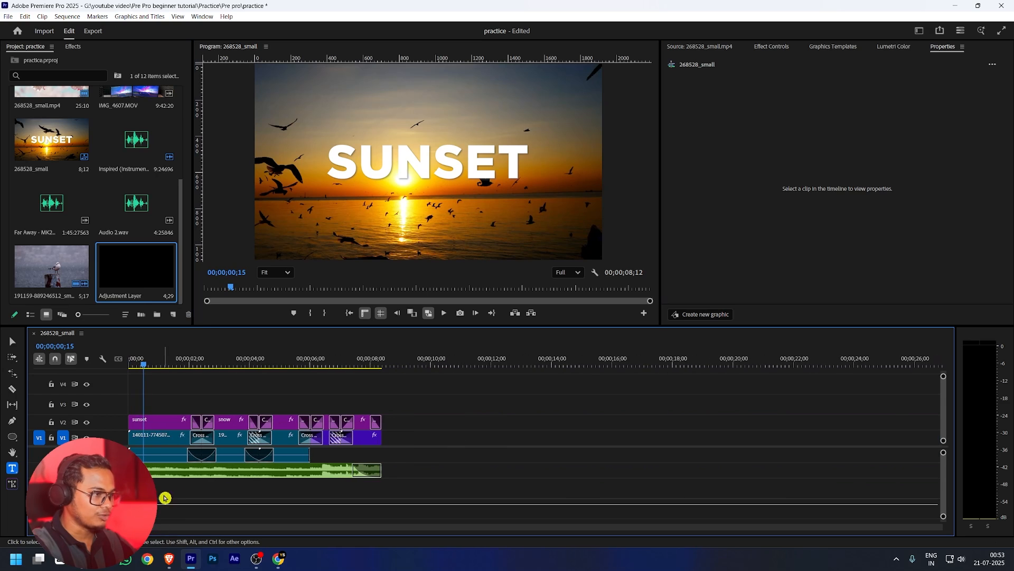
scroll(172, 490, "up", 5)
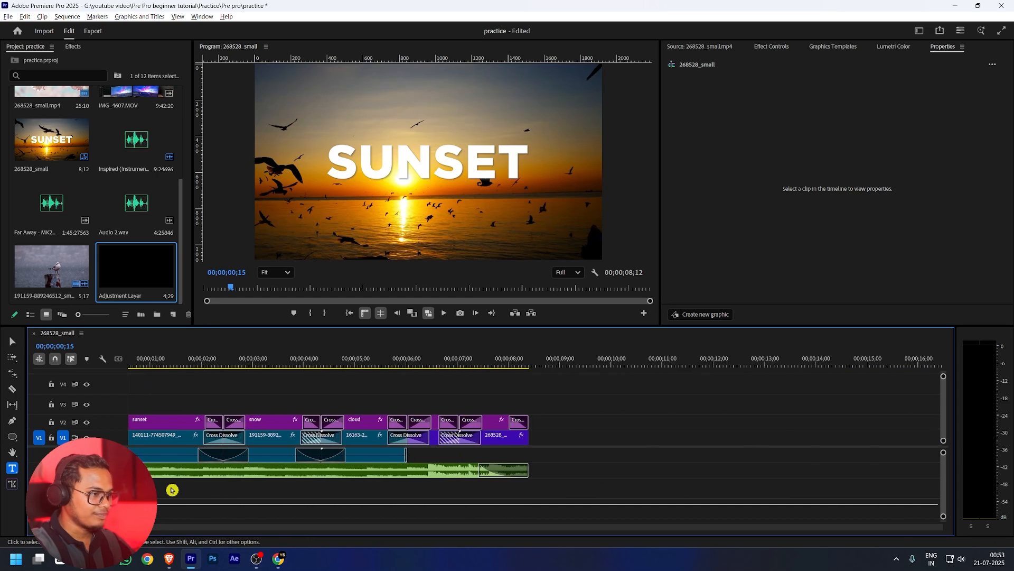
scroll(172, 490, "down", 8)
scroll(172, 490, "up", 5)
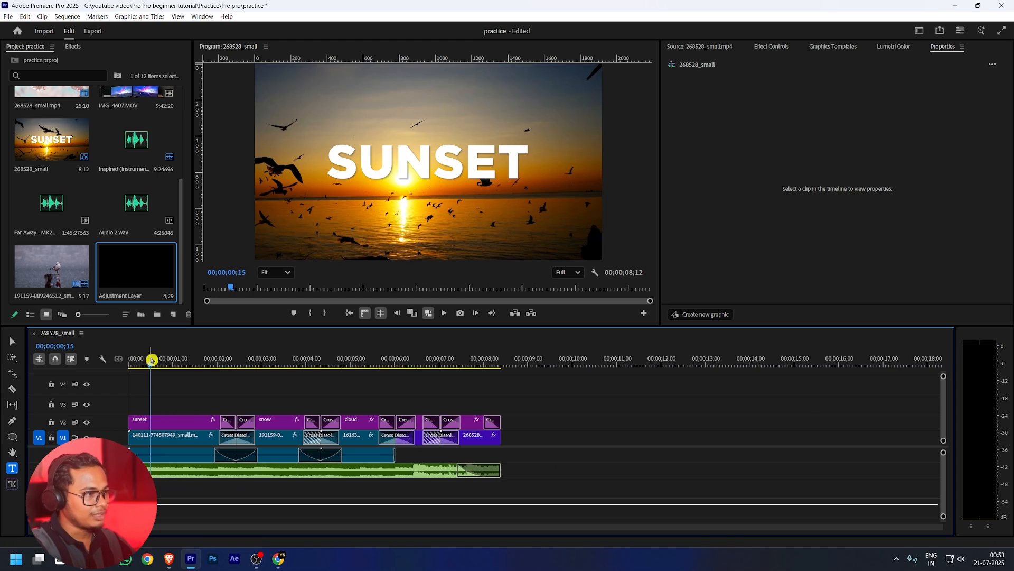
left_click(170, 365)
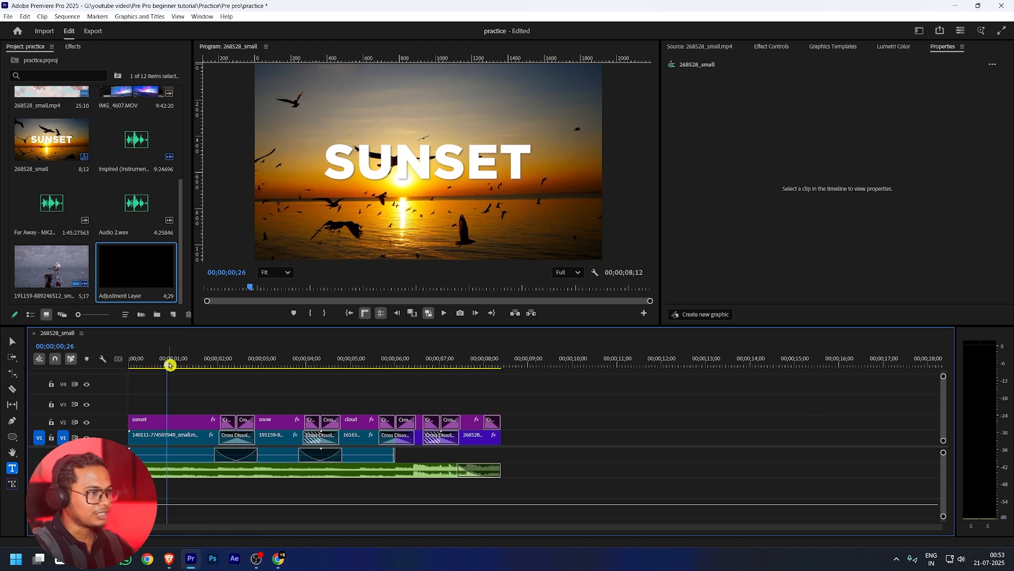
Select the first sunset video clip with Linked Selection on to check how its video and audio are selected
left_click(72, 360)
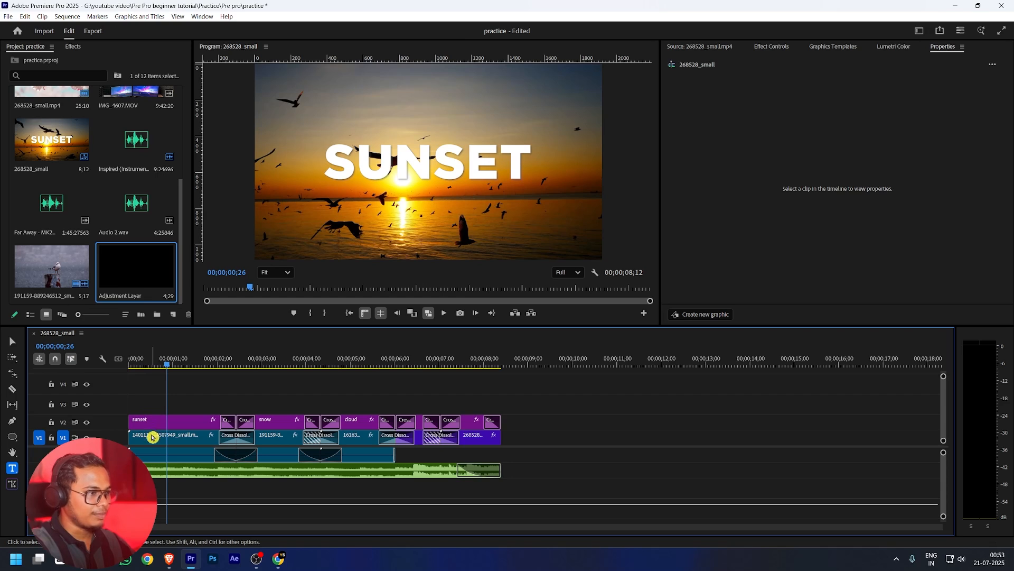
left_click(153, 451)
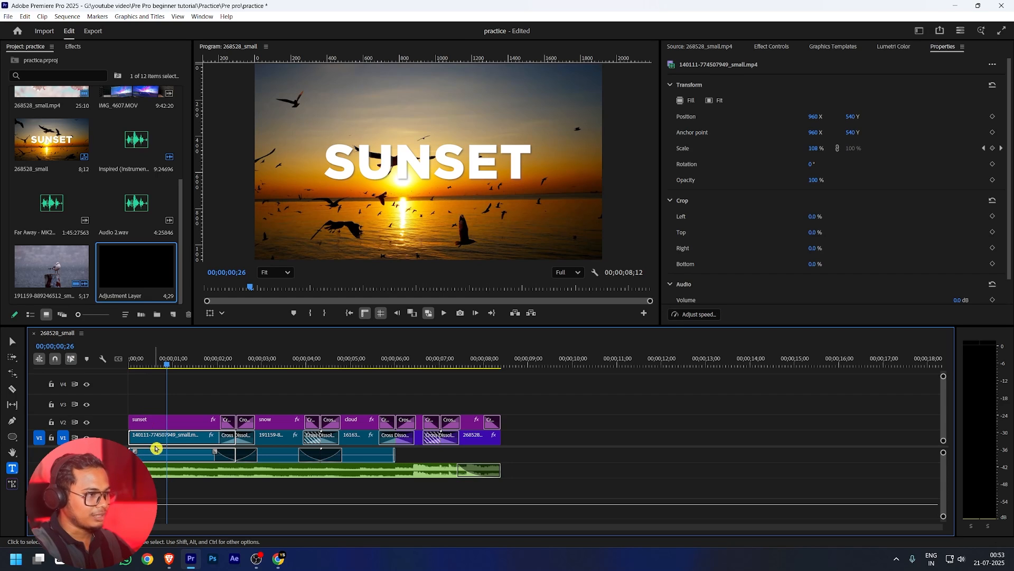
left_click(164, 400)
left_click(161, 433)
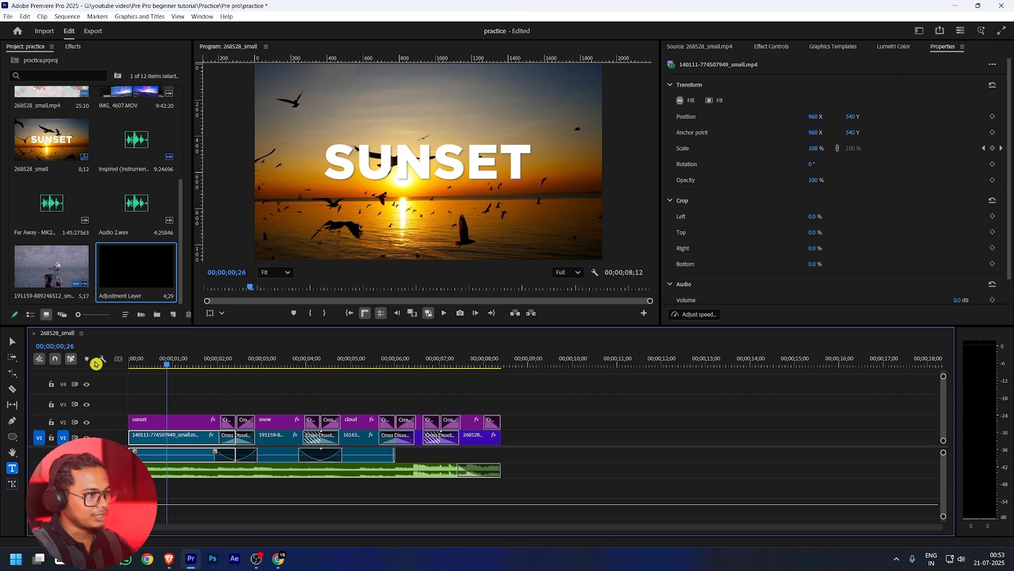
Turn off Linked Selection and select only the video part of the first sunset clip
left_click(71, 359)
left_click(181, 391)
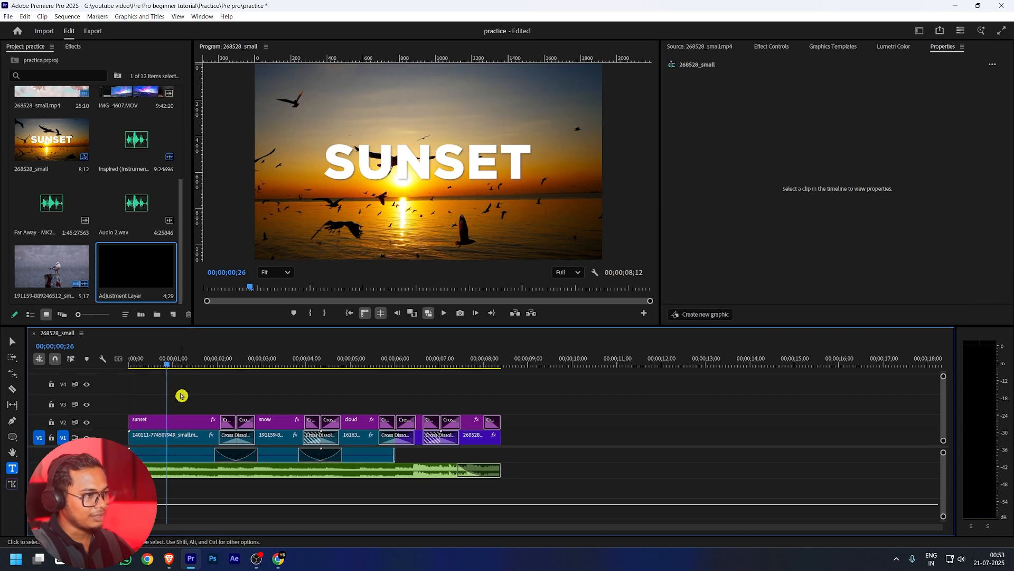
left_click(164, 440)
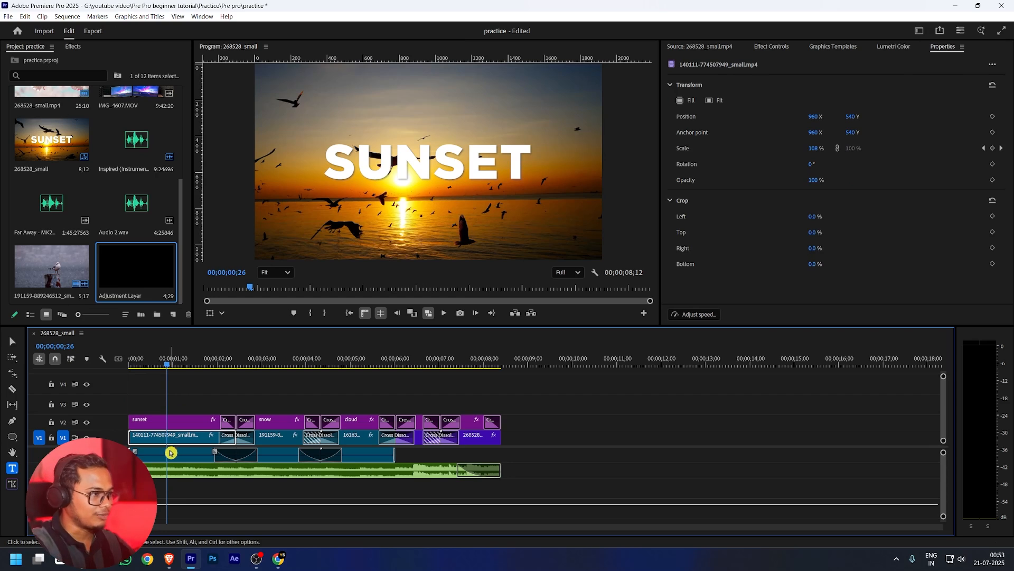
Turn Linked Selection back on, select the first sunset clip together with its audio, and clear the selection
left_click(71, 360)
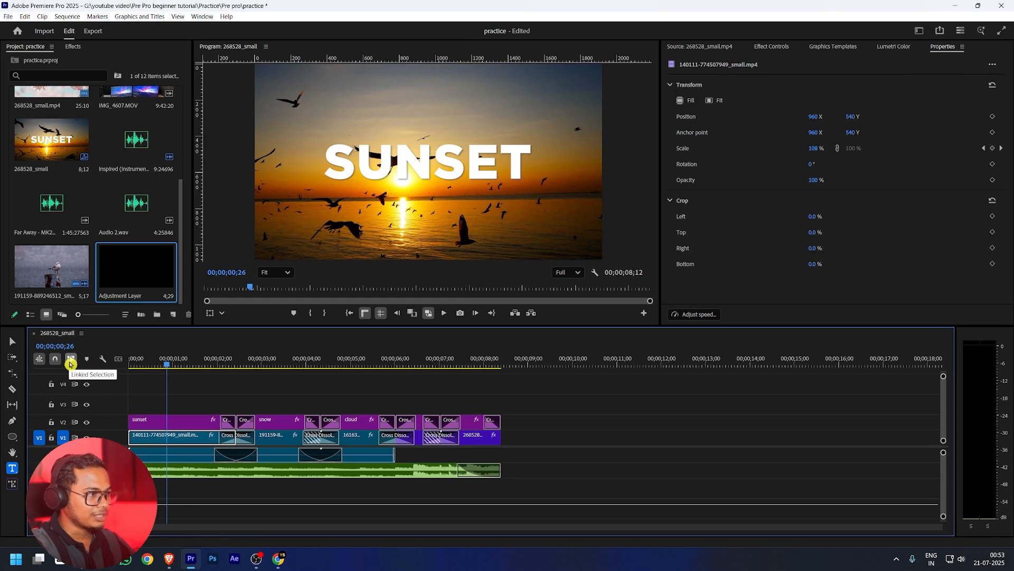
left_click(191, 385)
left_click(181, 439)
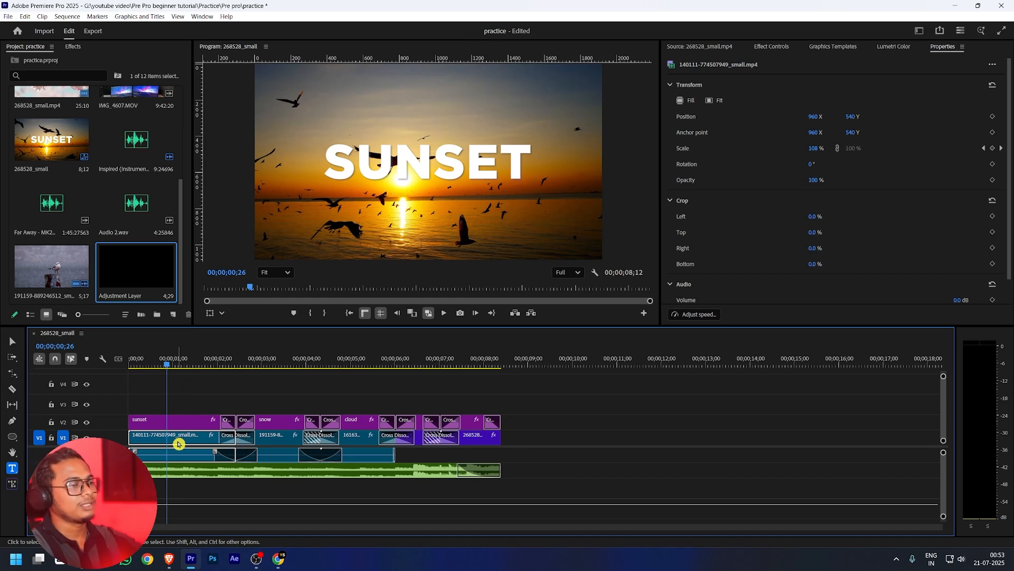
left_click(182, 392)
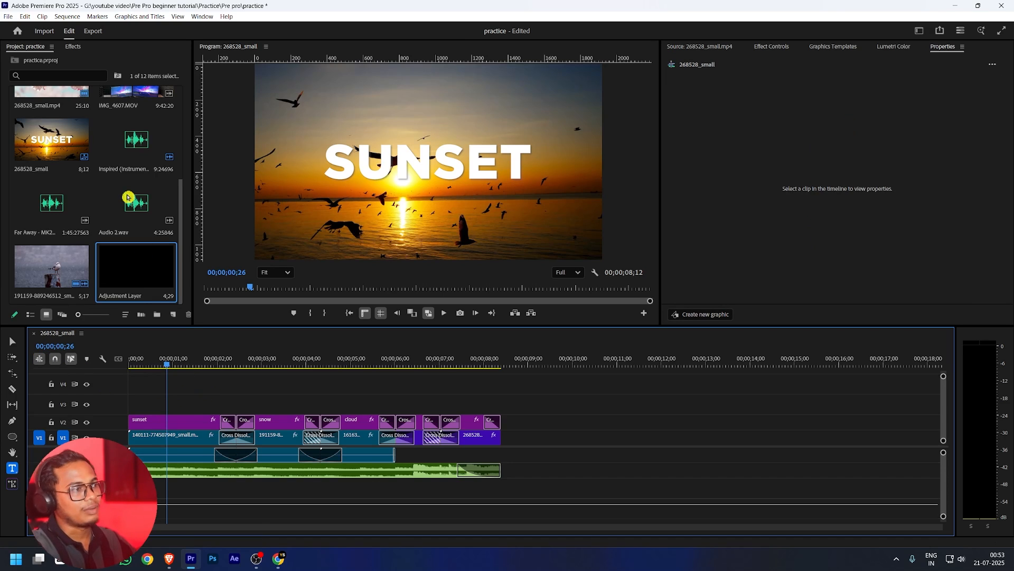
Nest the sunset title together with the first video clip and its linked audio, keeping the suggested sequence name
scroll(169, 263, "up", 1)
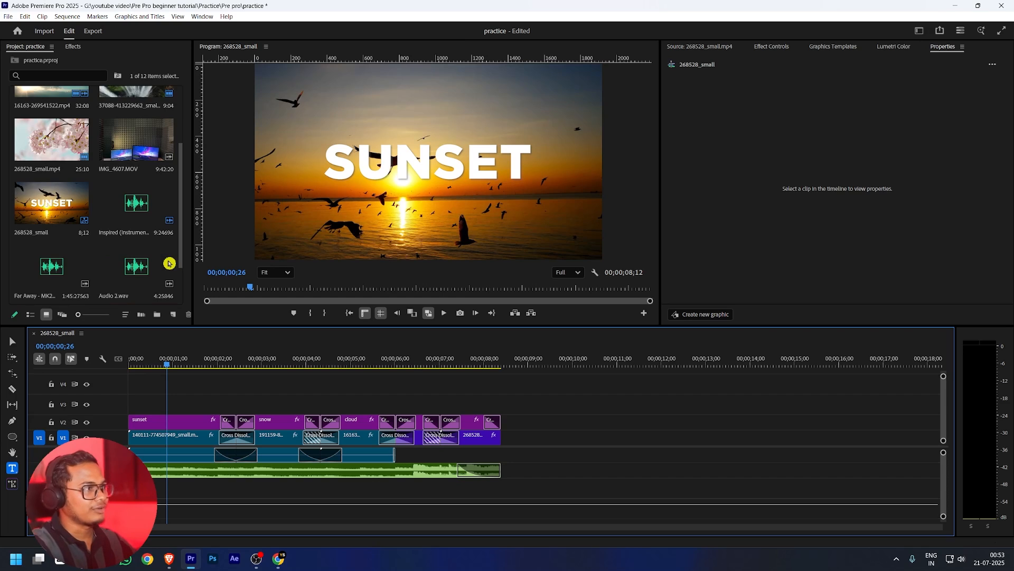
scroll(167, 262, "down", 2)
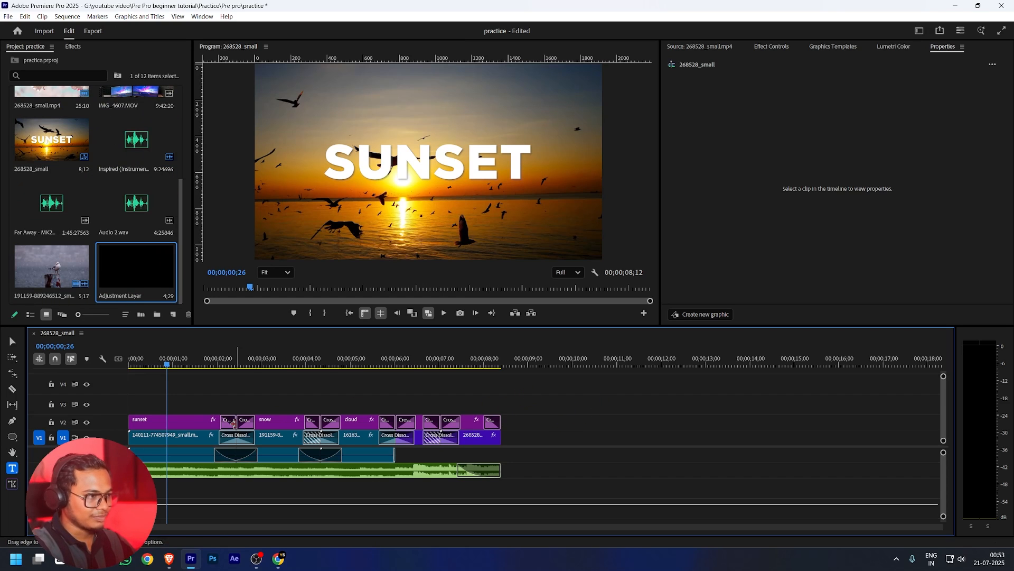
left_click_drag(175, 404, 177, 457)
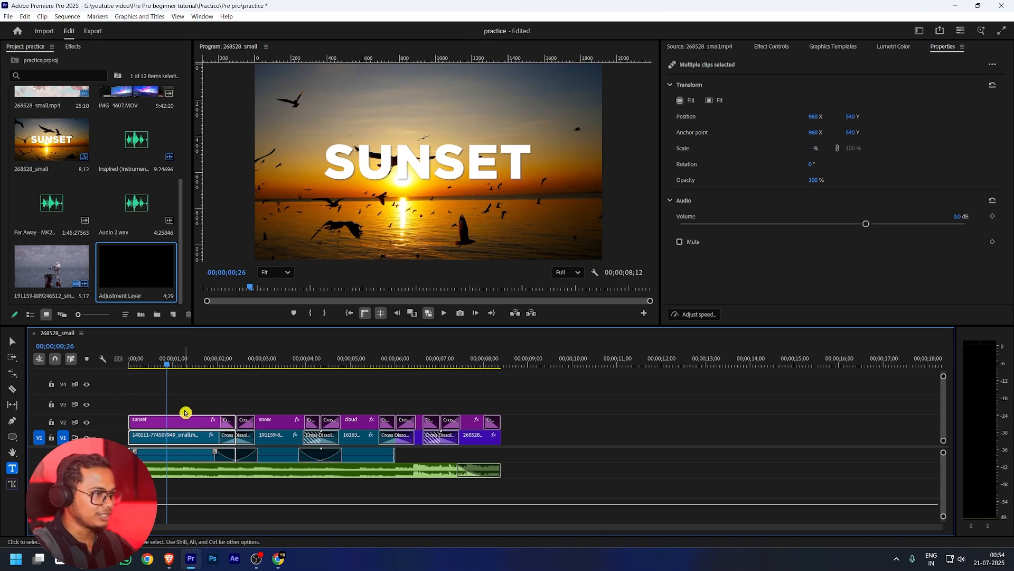
left_click(184, 412)
left_click_drag(152, 401, 157, 451)
left_click(191, 429)
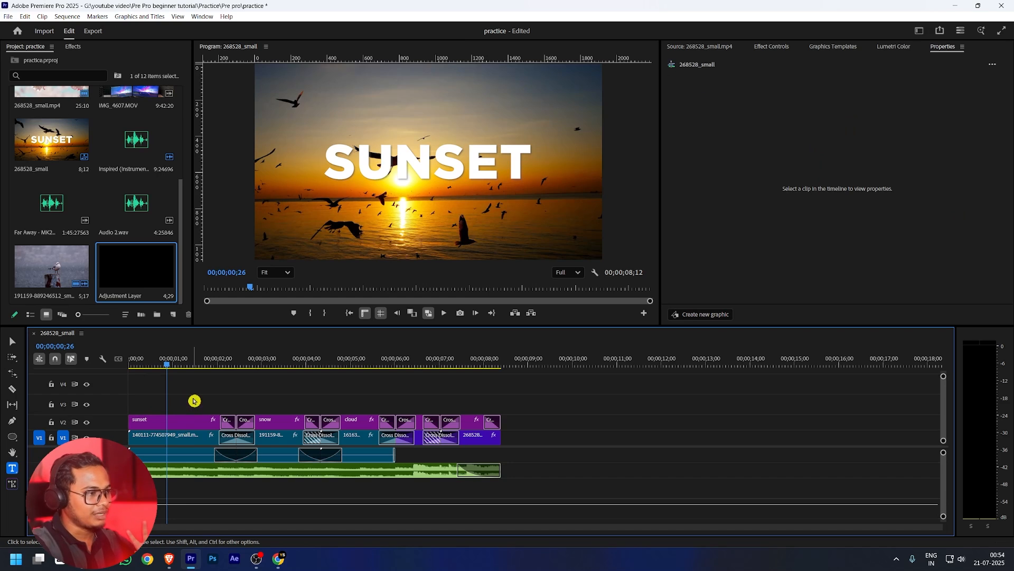
left_click_drag(194, 401, 186, 447)
right_click(186, 457)
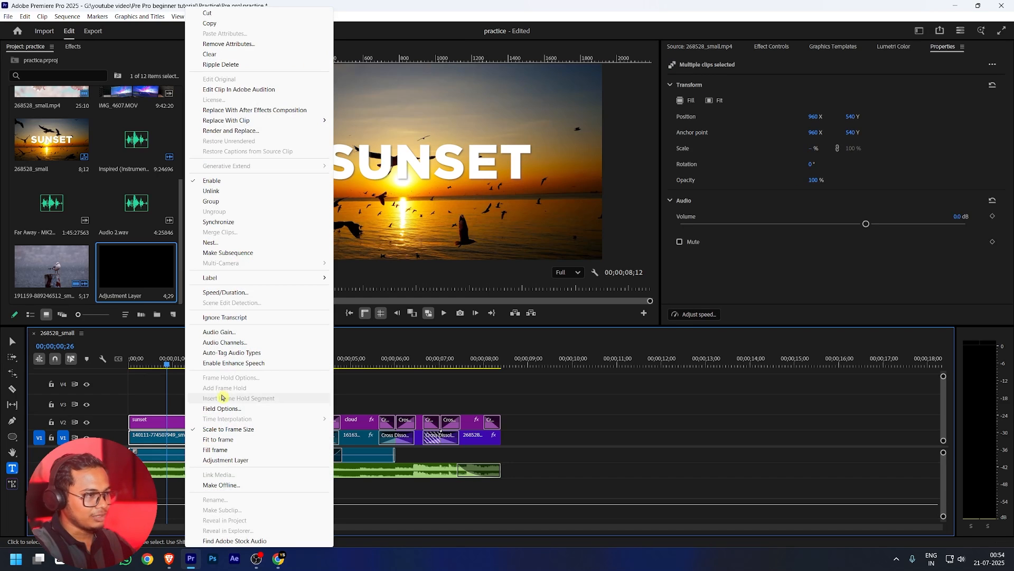
left_click(210, 244)
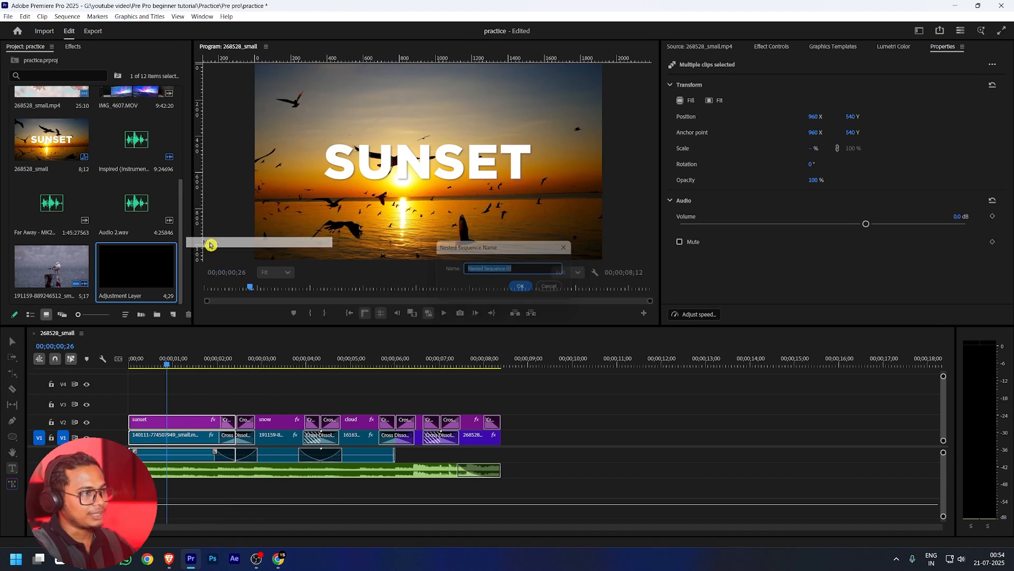
left_click(529, 288)
Open the nested sunset sequence to view its contents, return to the main sequence, and scrub over the nest
left_click(146, 436)
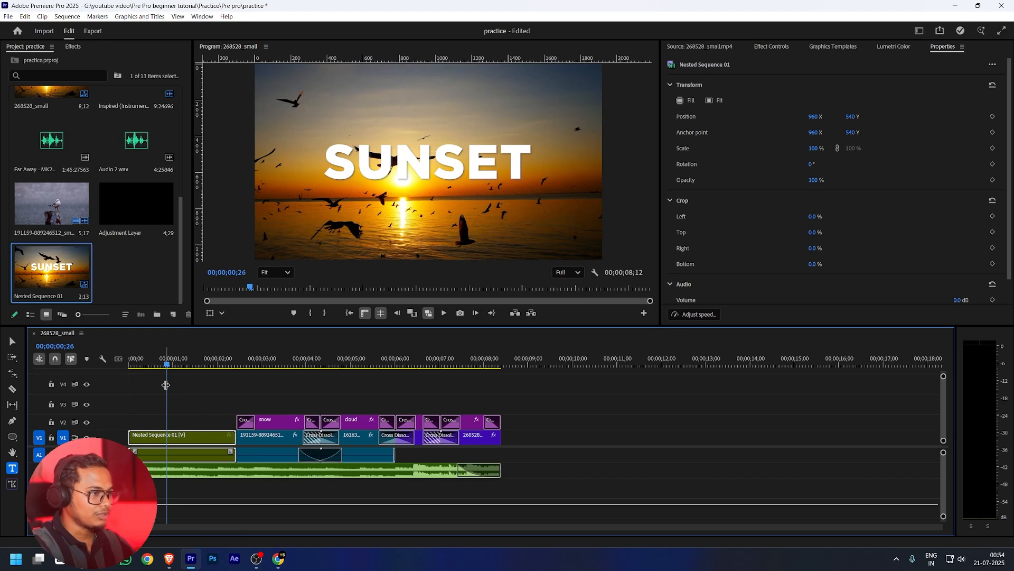
mouse_move(167, 390)
left_mouse_down()
mouse_move(134, 389)
mouse_move(184, 395)
left_mouse_up()
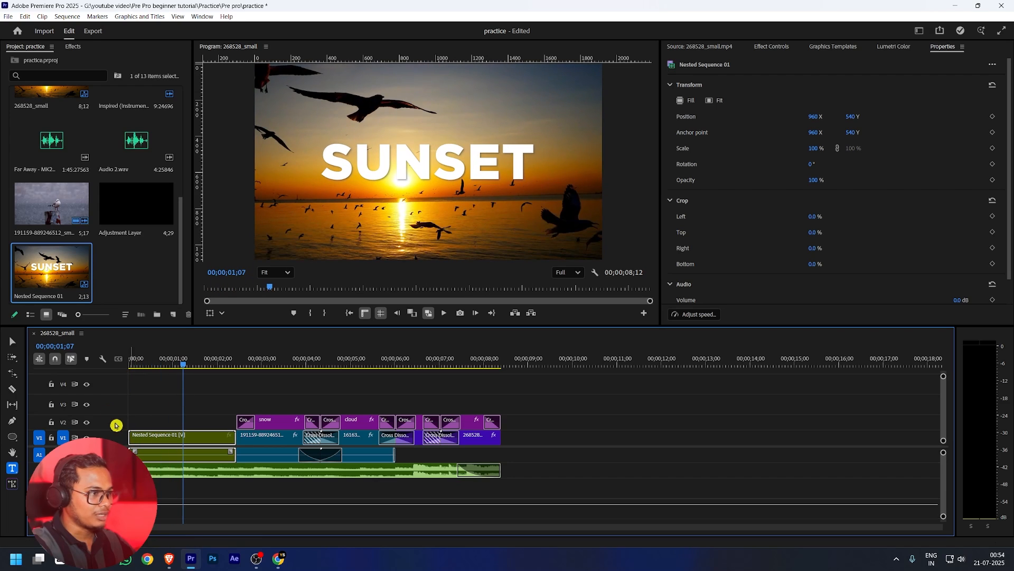
double_click(159, 439)
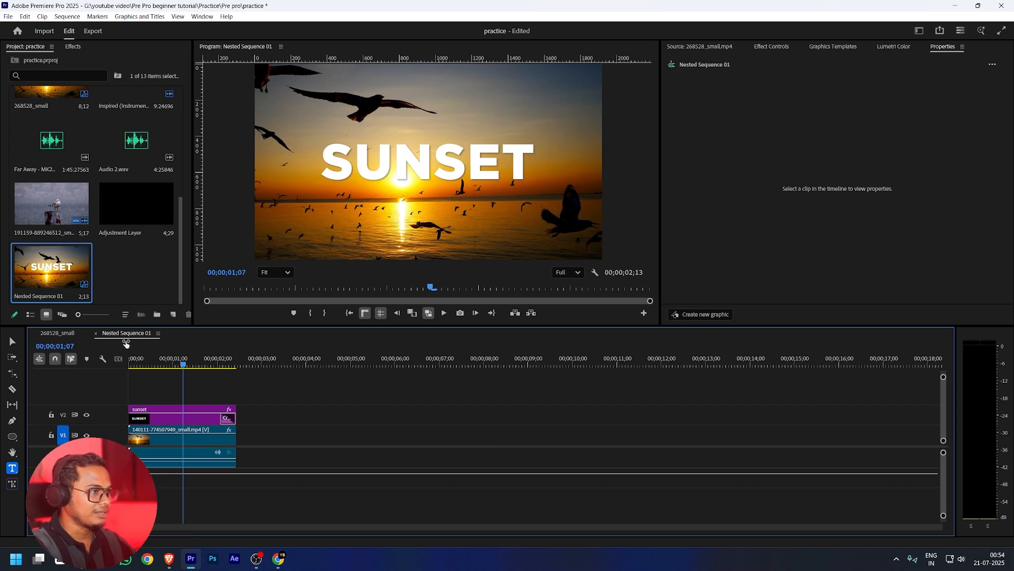
mouse_move(188, 363)
left_mouse_down()
mouse_move(141, 359)
mouse_move(204, 363)
mouse_move(154, 363)
mouse_move(181, 363)
left_mouse_up()
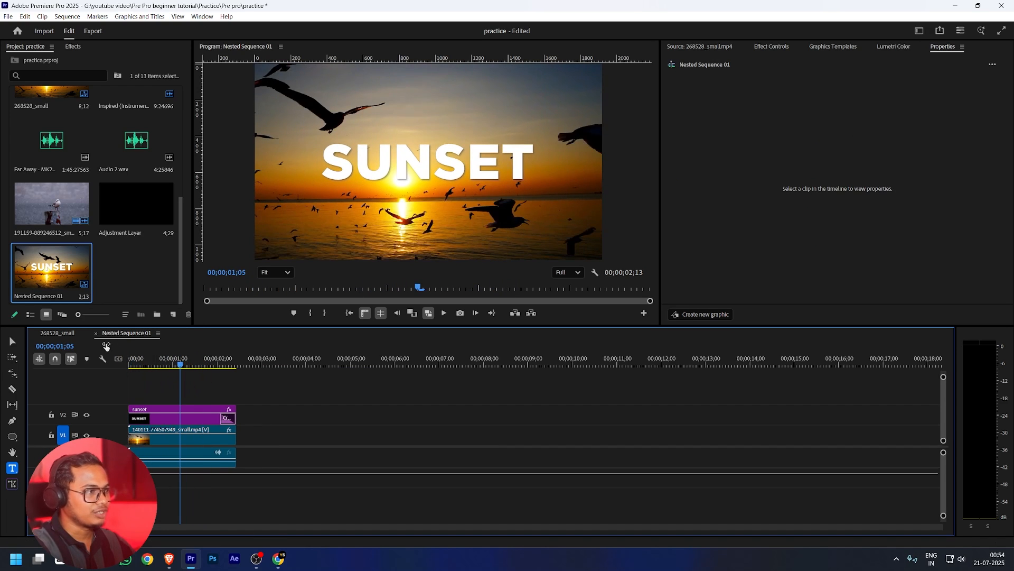
left_click(55, 333)
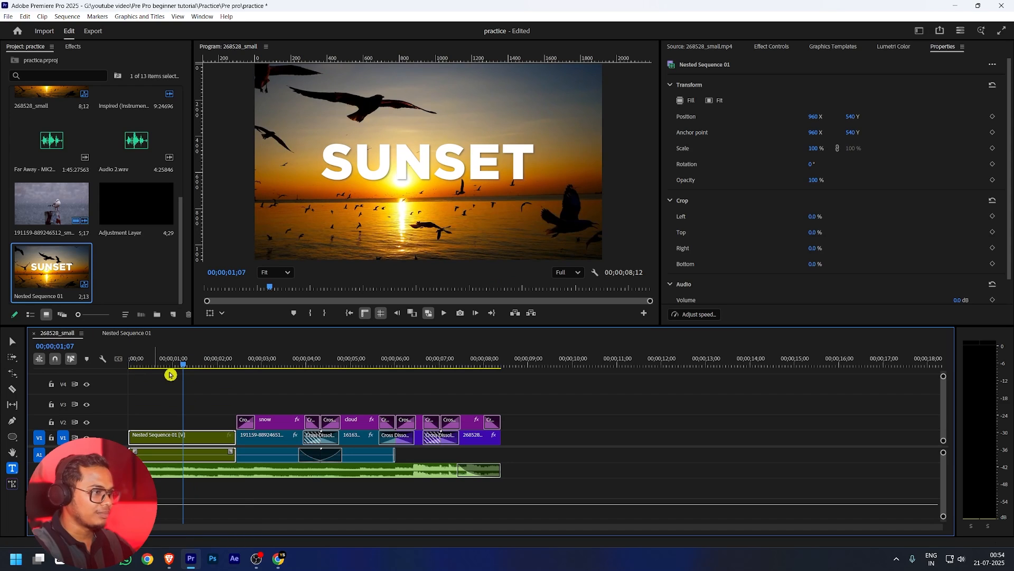
left_click(144, 355)
left_click_drag(144, 355, 169, 359)
left_click(166, 422)
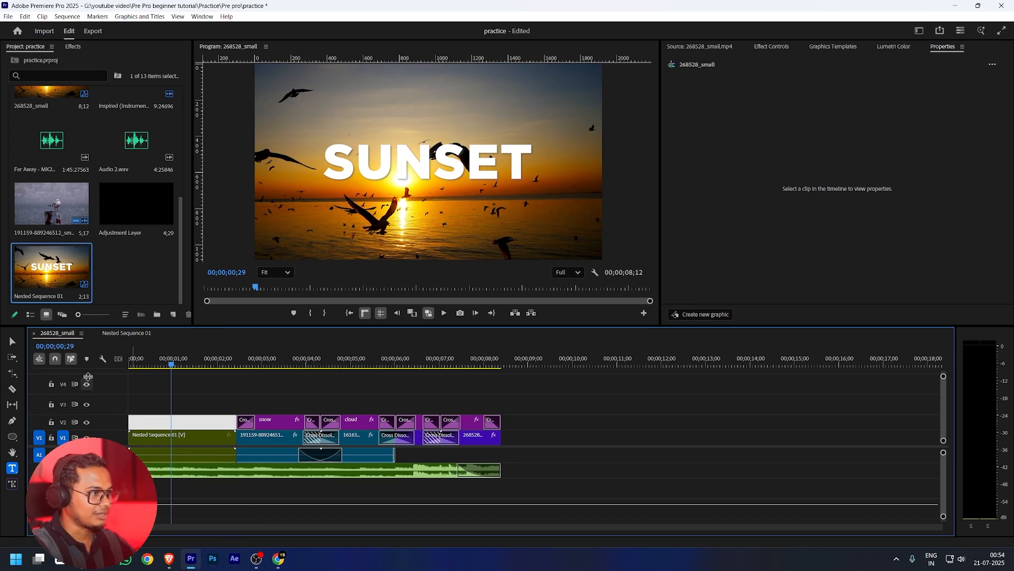
With inserting sequences as nests turned off, place Nested Sequence 01 after the last clip as individual clips, and delete them
left_click(40, 360)
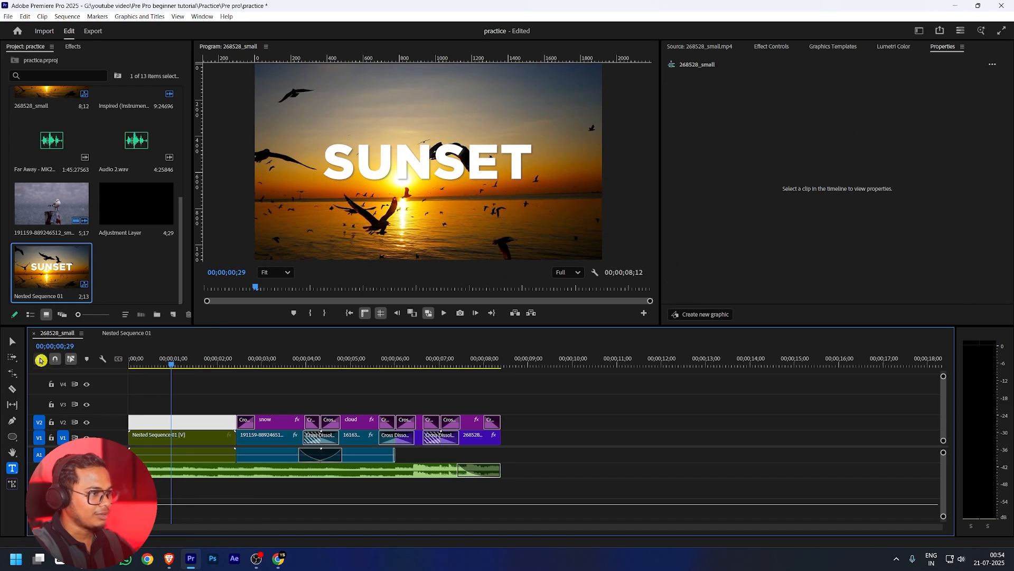
left_click(170, 436)
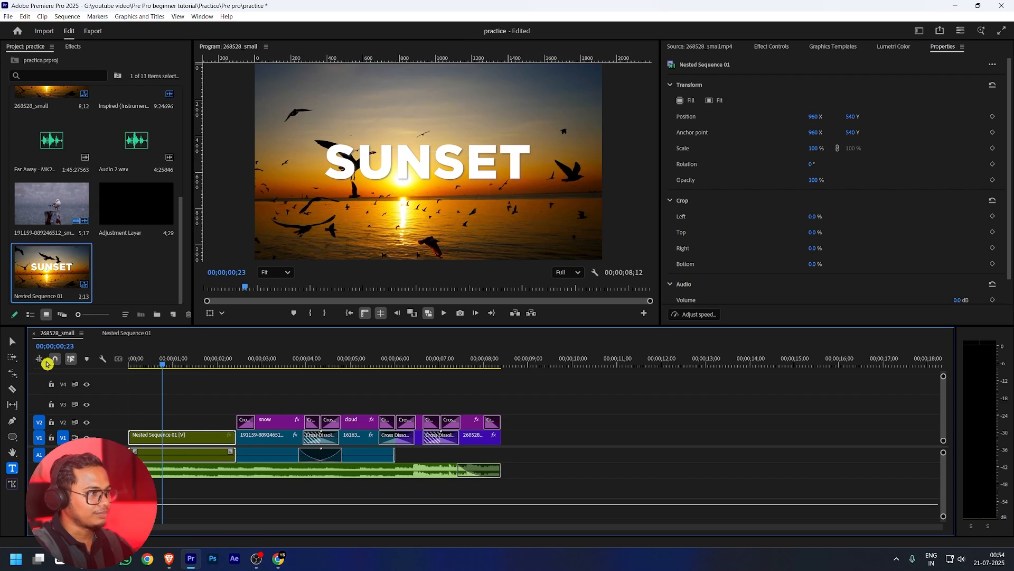
left_click(68, 270)
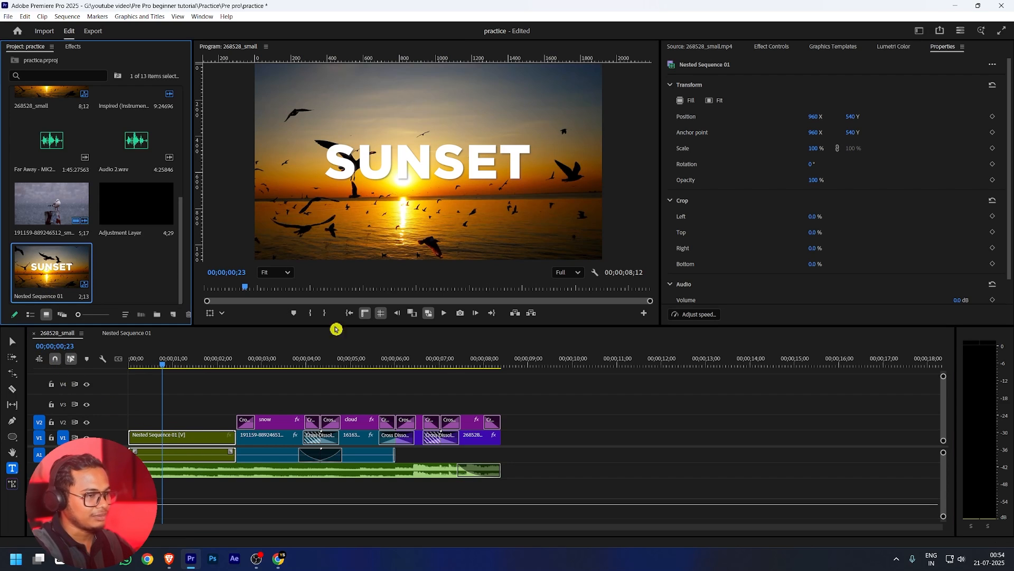
left_click_drag(336, 328, 531, 429)
left_click(529, 361)
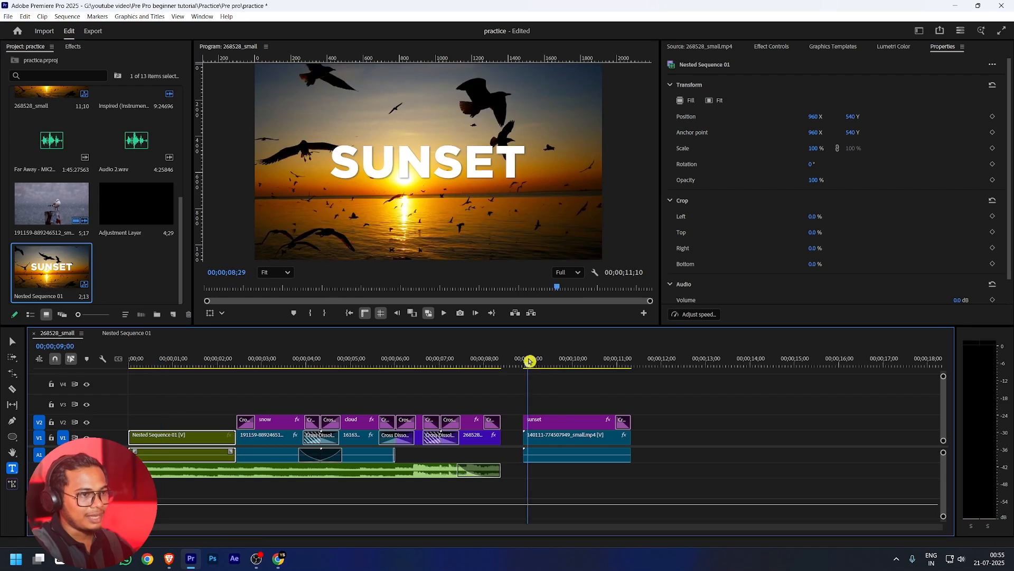
left_click_drag(530, 361, 559, 363)
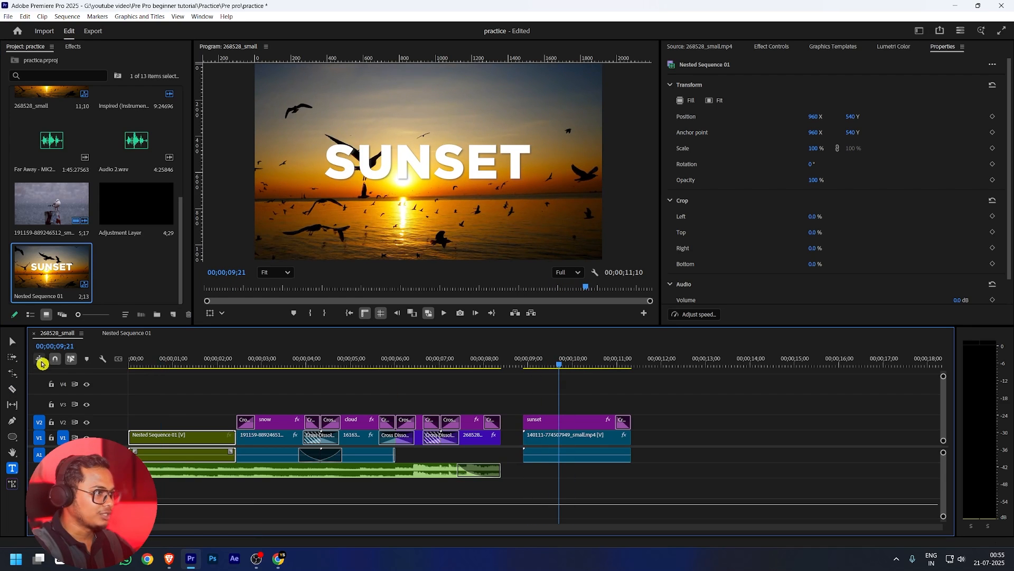
left_click_drag(711, 399, 602, 455)
key("Delete")
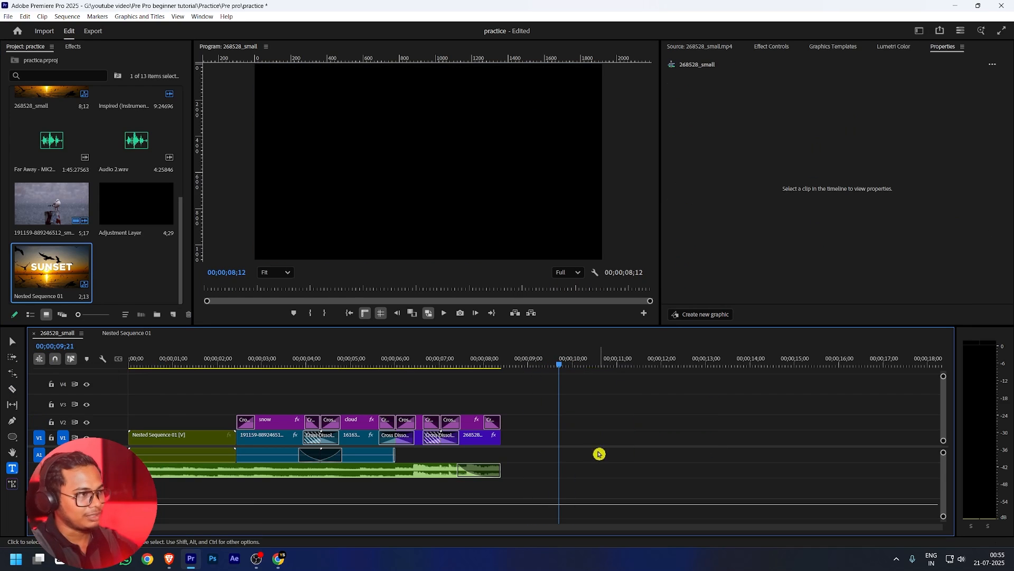
With inserting sequences as nests turned on, place Nested Sequence 01 after the last clip as one nest, and delete it
left_click_drag(37, 284, 531, 436)
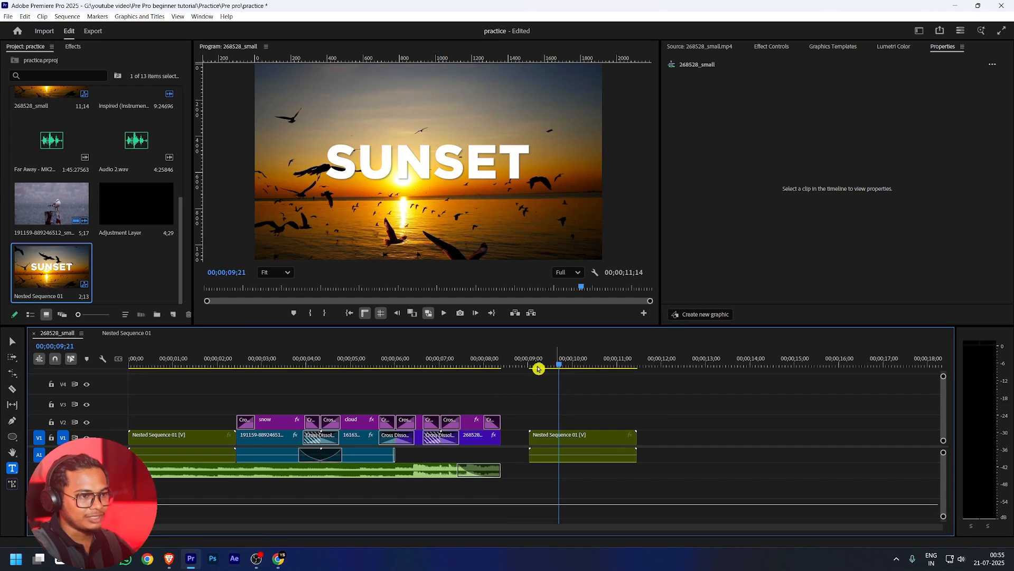
left_click_drag(552, 362, 579, 367)
left_click_drag(805, 415, 589, 480)
key("Delete")
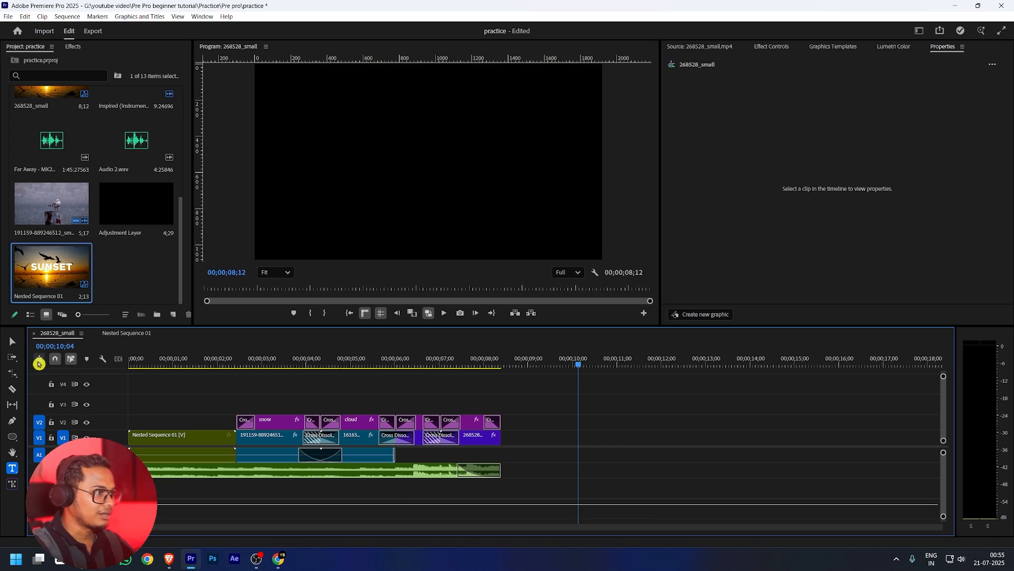
Switch back to inserting sequences as individual clips, place Nested Sequence 01 past the last clip again, and delete the copy
left_click_drag(51, 270, 584, 438)
left_click_drag(581, 364, 600, 383)
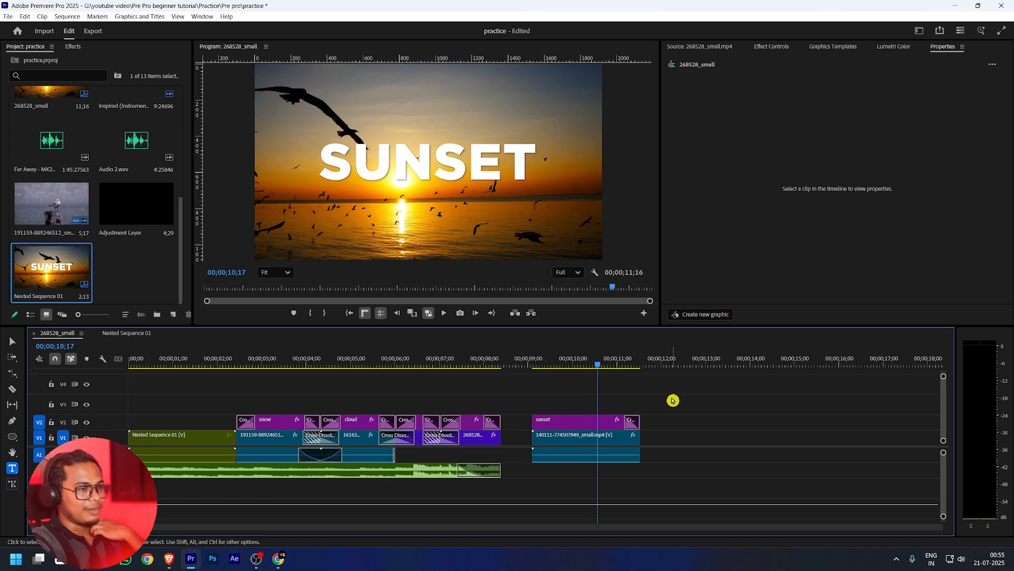
left_click_drag(673, 401, 602, 475)
key("Delete")
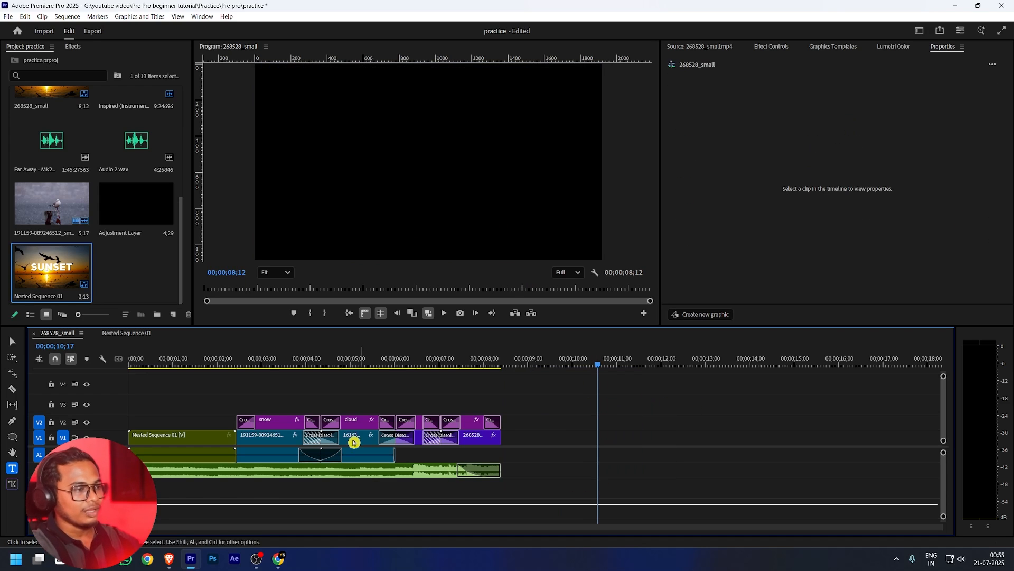
Delete the nested sunset sequence from the start of the main timeline
left_click(275, 360)
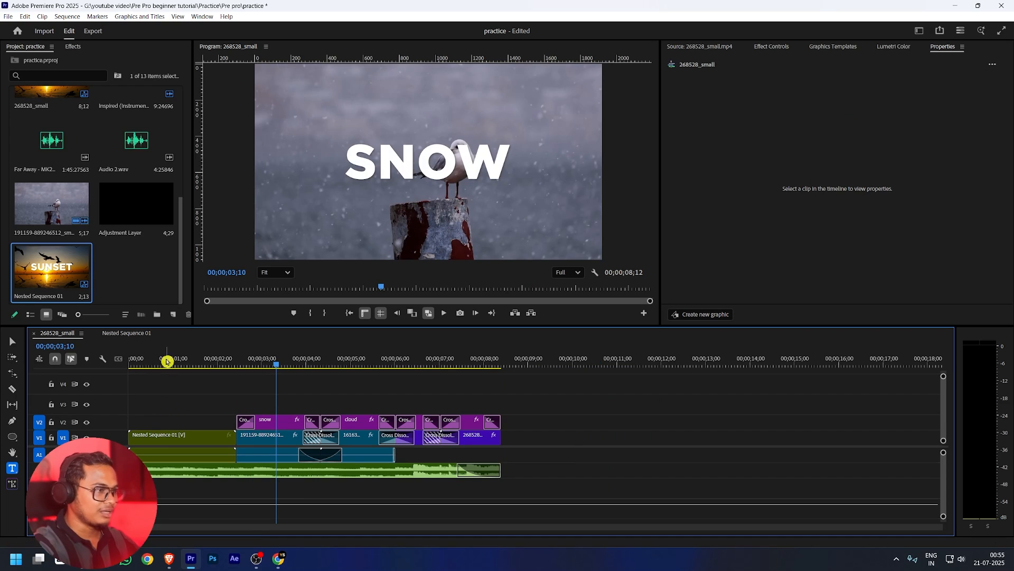
mouse_move(167, 361)
left_mouse_down()
mouse_move(186, 362)
mouse_move(175, 362)
left_mouse_up()
left_click(169, 439)
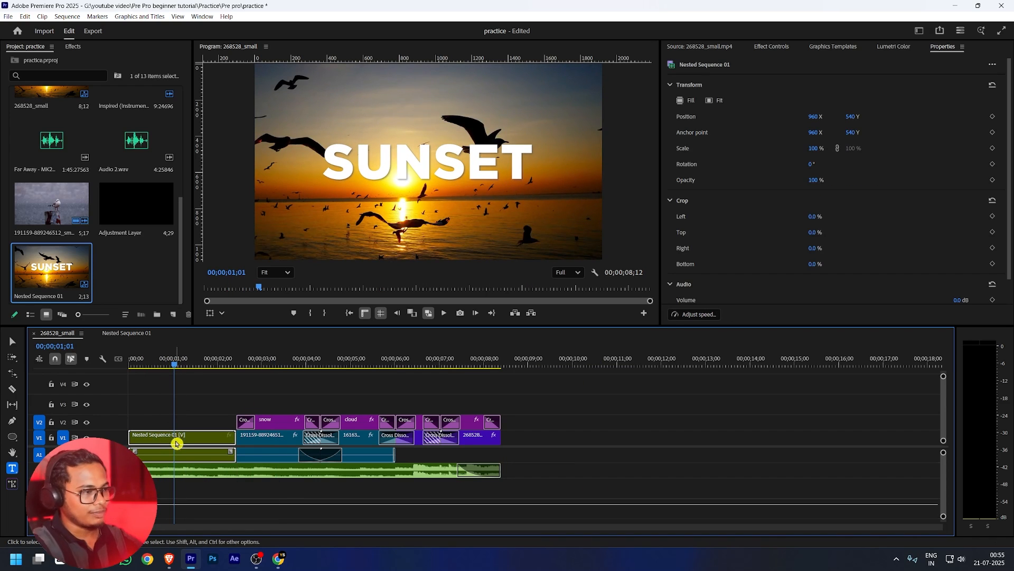
key("Delete")
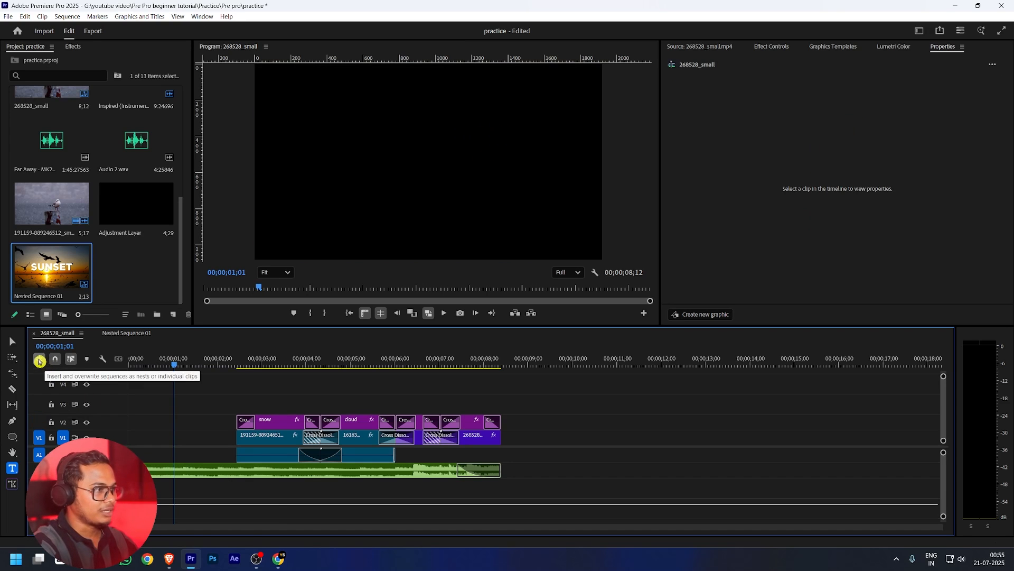
Place Nested Sequence 01 at the start of the timeline as individual clips, preview it, and undo the placement
left_click_drag(72, 264, 152, 437)
mouse_move(153, 363)
left_mouse_down()
mouse_move(136, 363)
mouse_move(164, 365)
left_mouse_up()
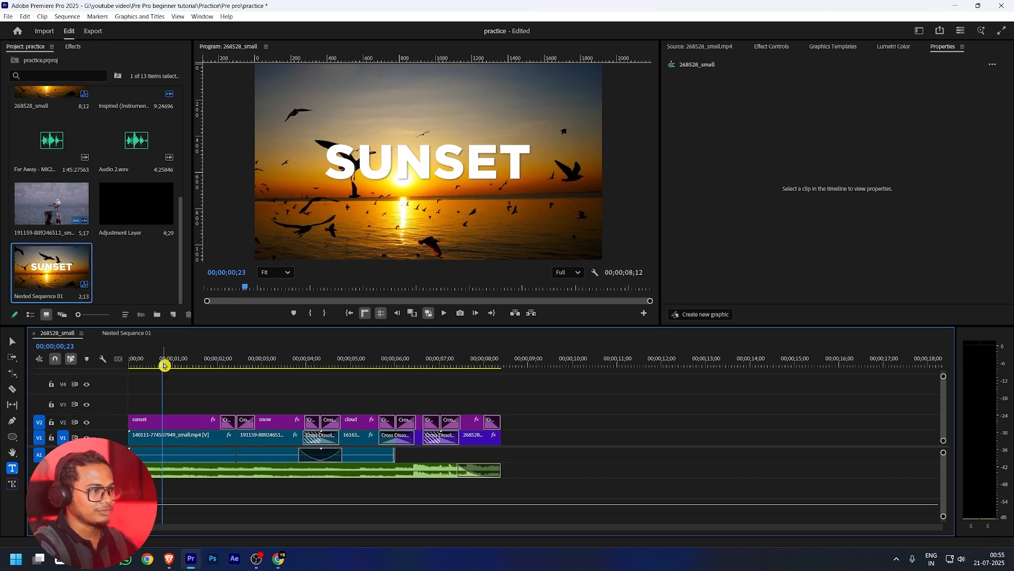
key("ctrl+z")
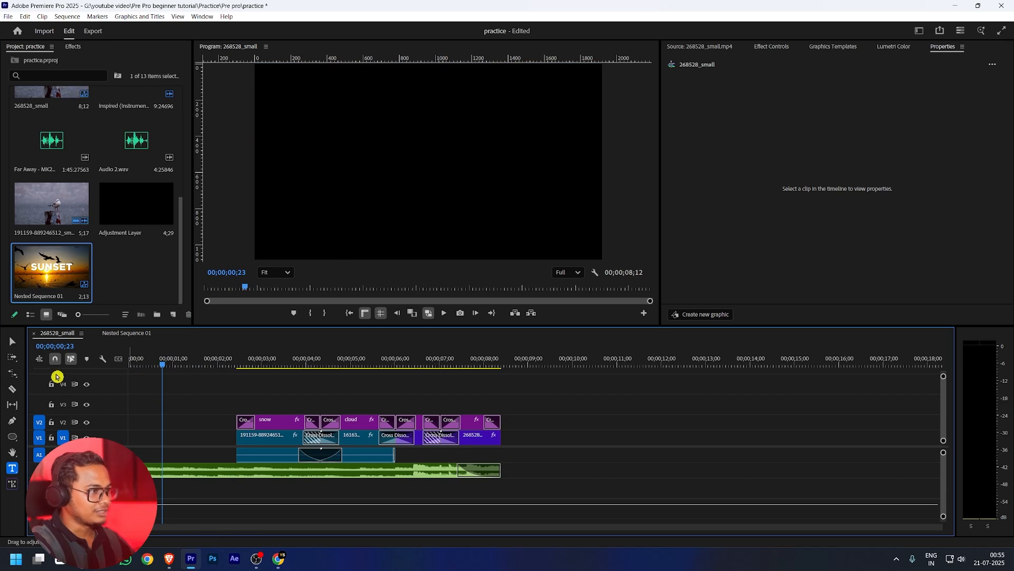
Place Nested Sequence 01 at the timeline start once more, and undo back to the original separate sunset title and clip
left_click_drag(55, 304, 130, 437)
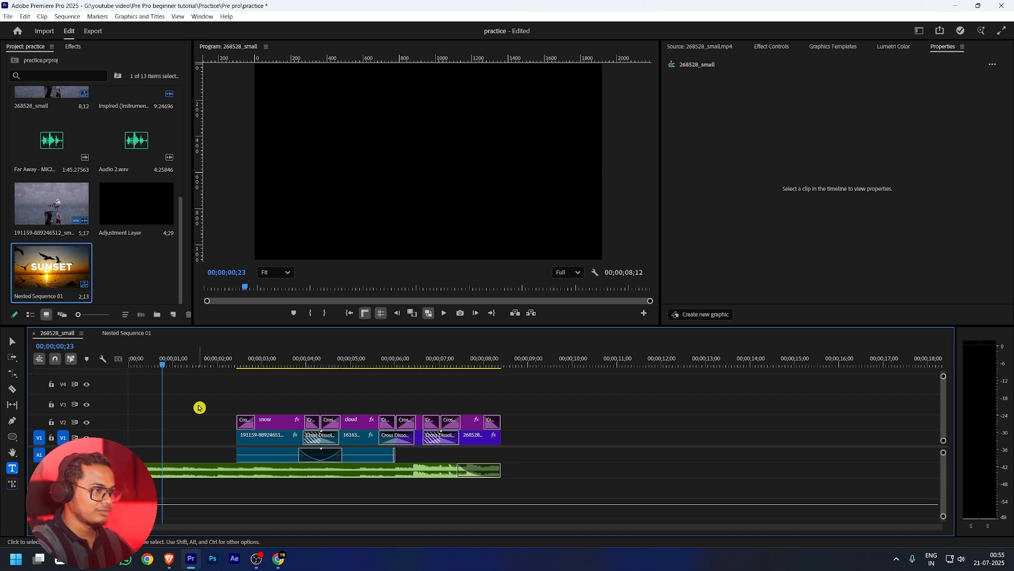
key("ctrl+z")
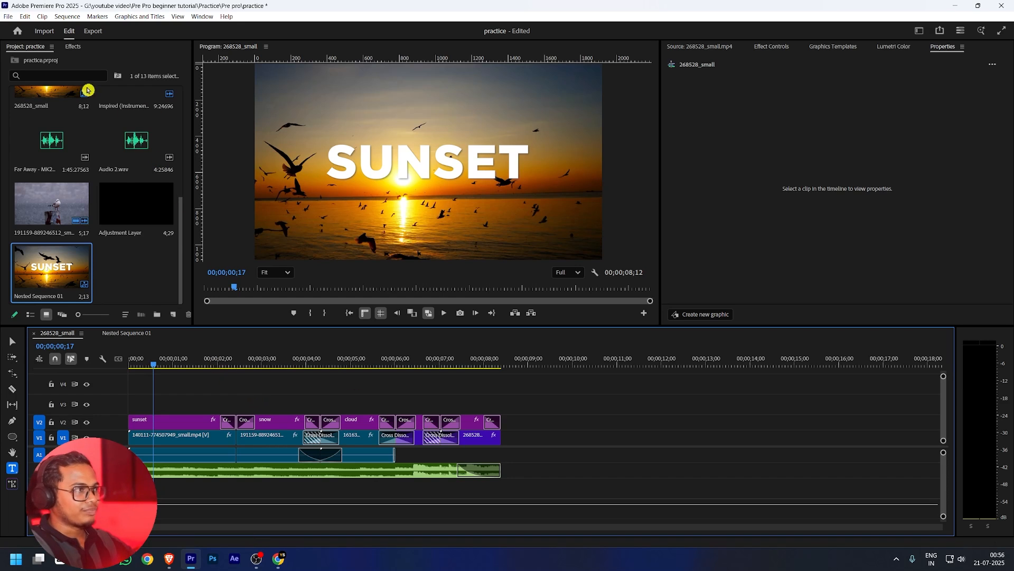
Open the export settings, save to the Practice folder, and name the output file practice.mp4
left_click(91, 32)
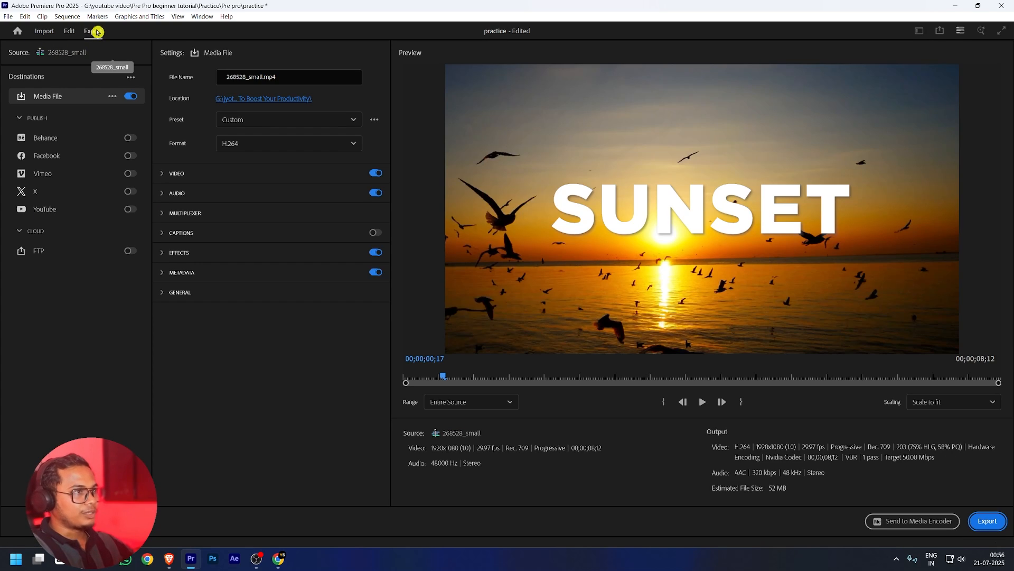
left_click(267, 99)
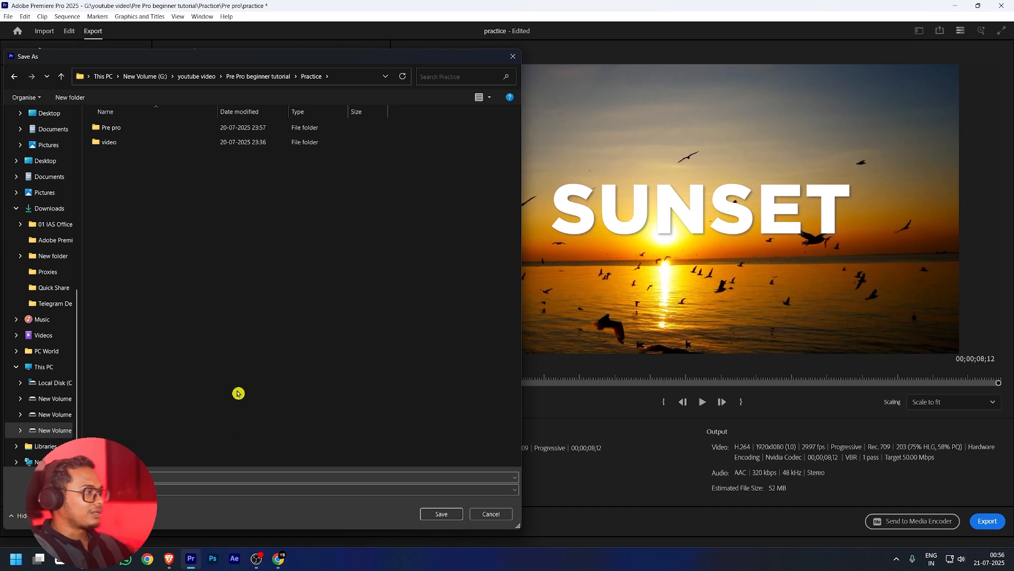
left_click(454, 511)
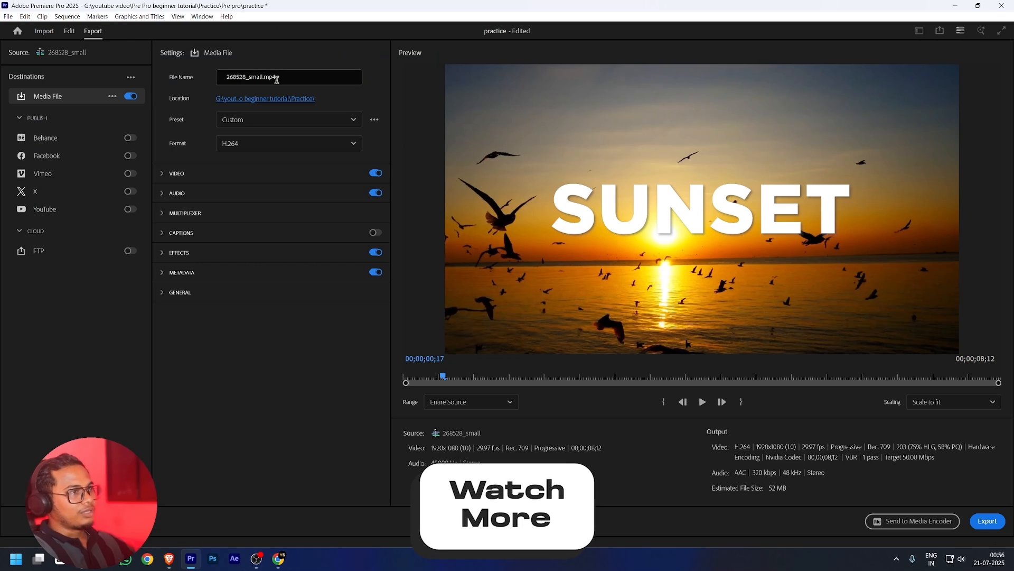
left_click_drag(263, 76, 219, 76)
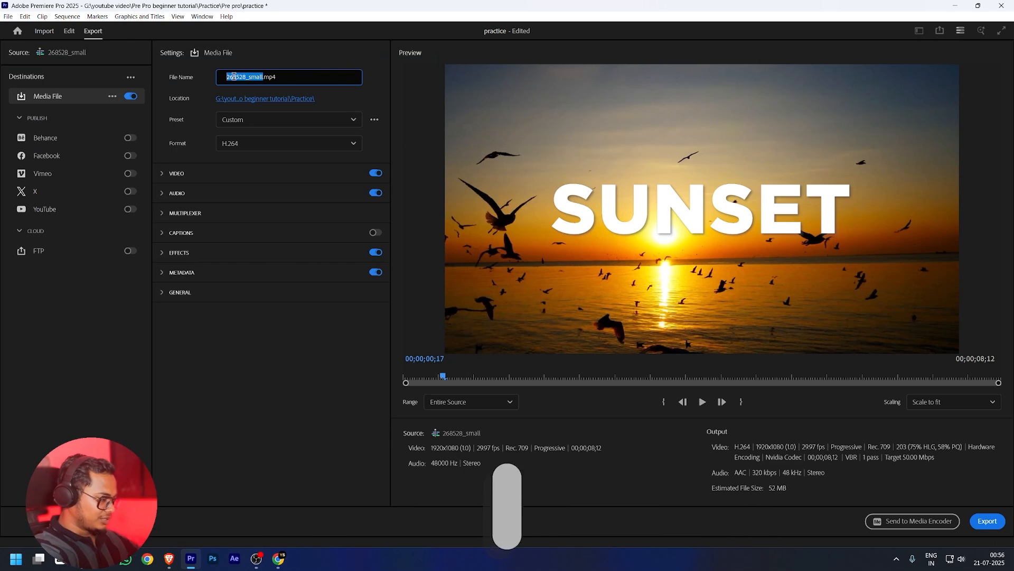
type("practice")
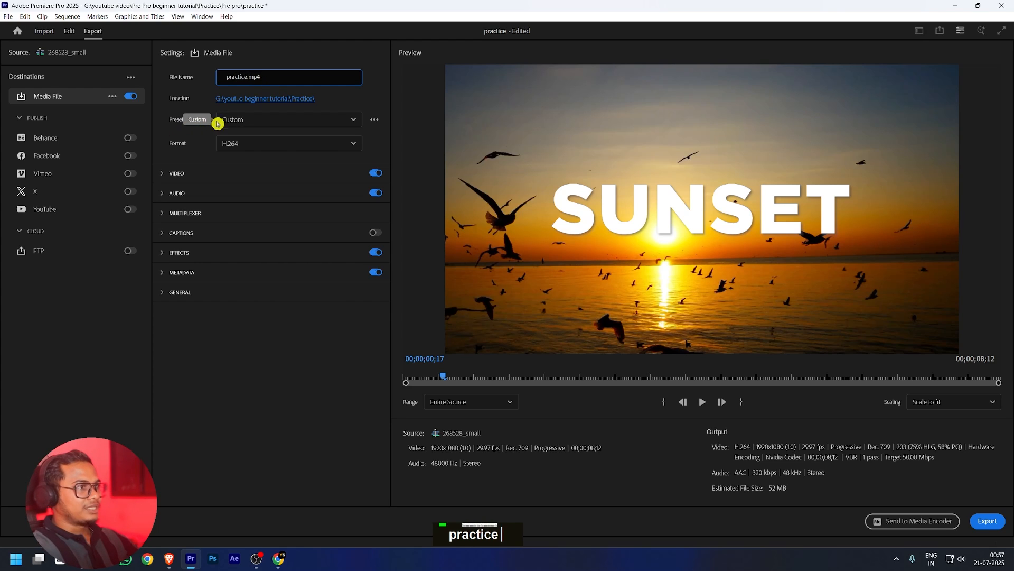
Browse the available export formats and choose H.264
left_click(257, 152)
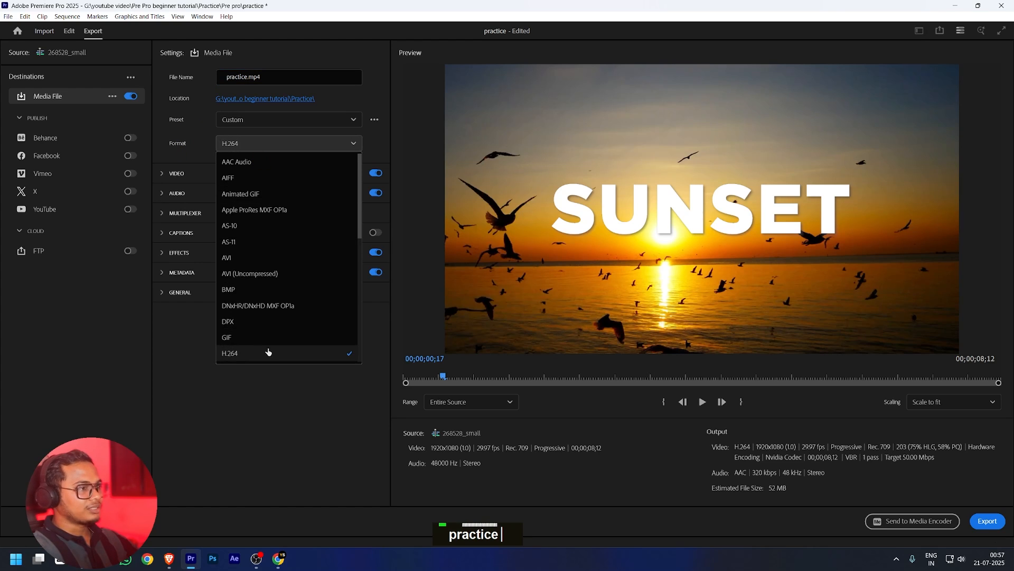
scroll(259, 333, "down", 3)
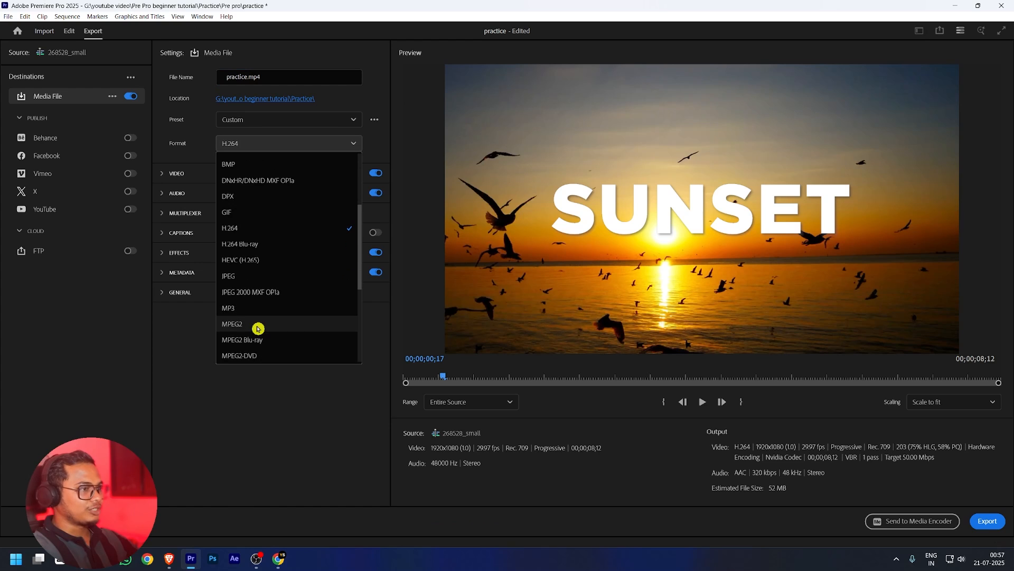
scroll(252, 333, "down", 3)
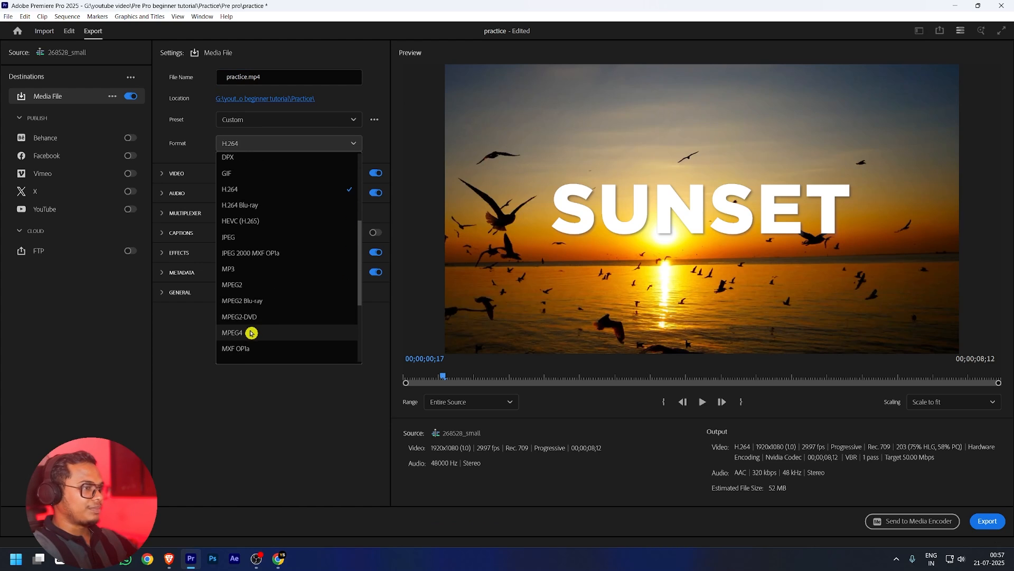
scroll(250, 357, "down", 2)
scroll(250, 353, "up", 2)
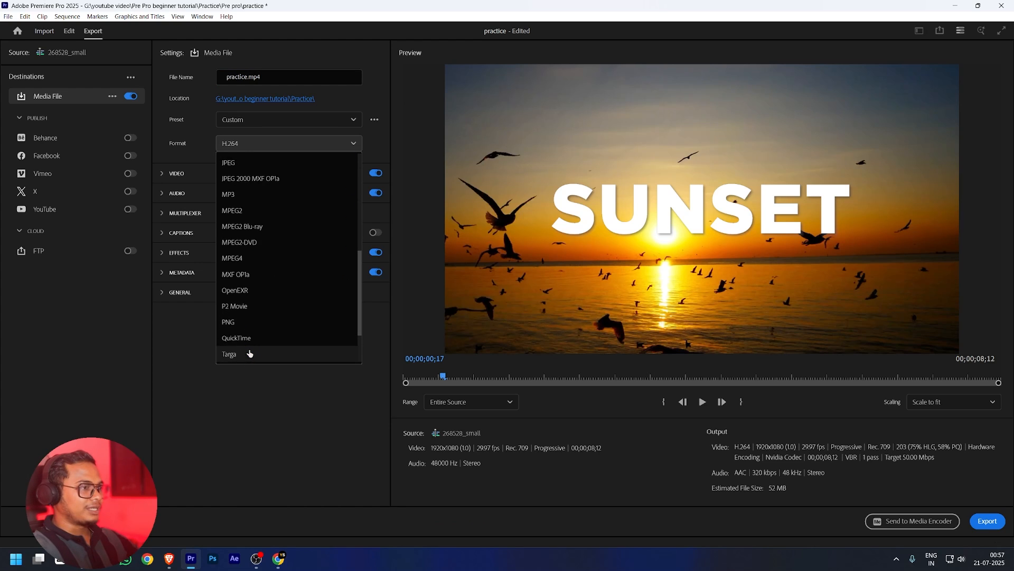
scroll(250, 353, "down", 3)
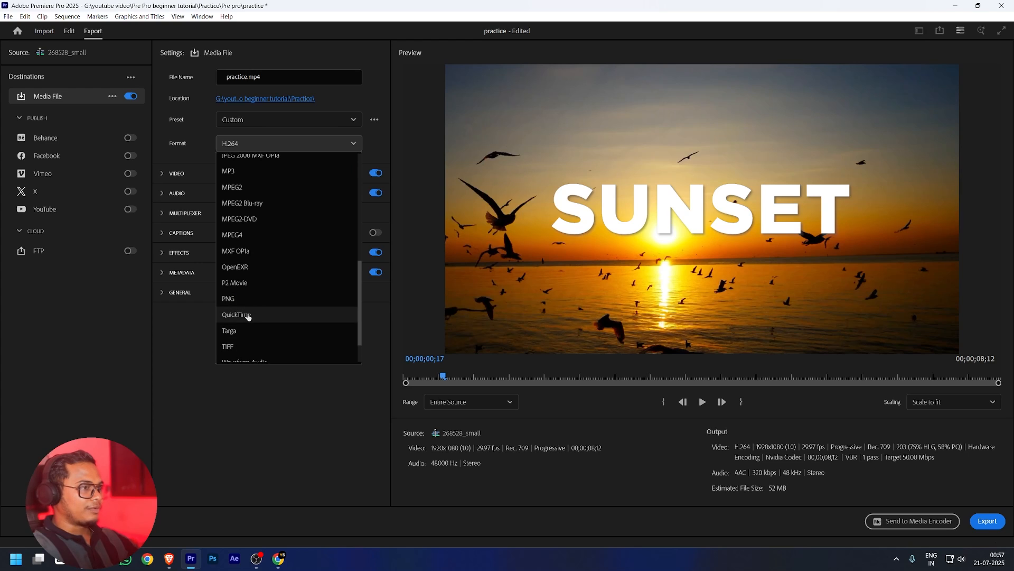
scroll(254, 321, "up", 4)
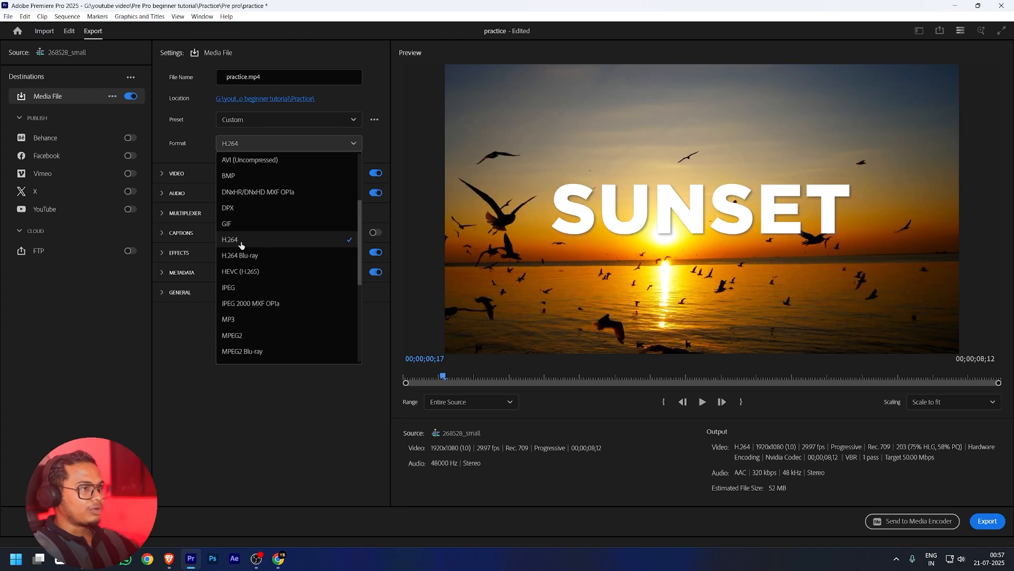
left_click(240, 240)
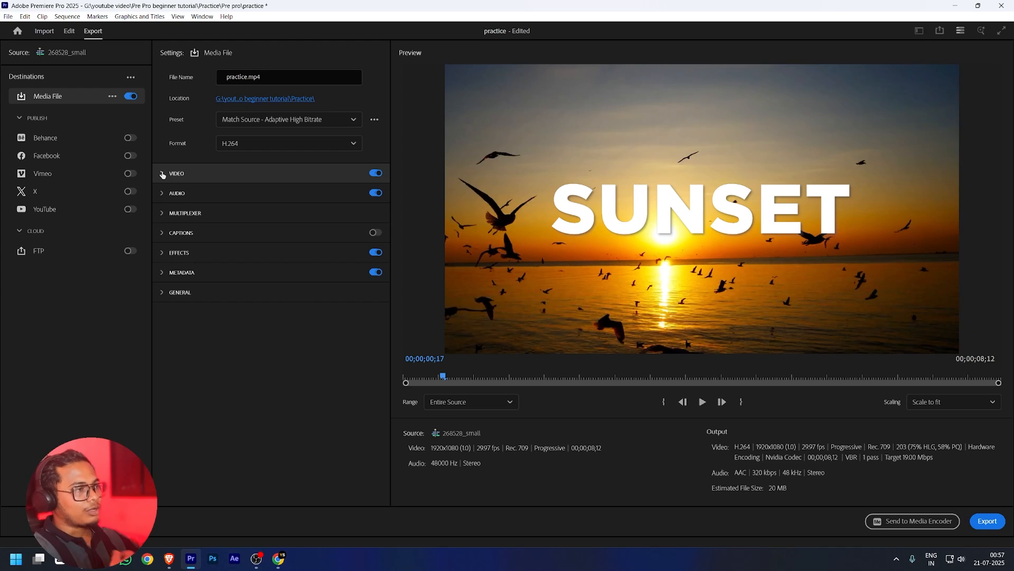
Match the export video settings to the source, and enable Render at Maximum Depth and Use Maximum Render Quality
left_click(163, 174)
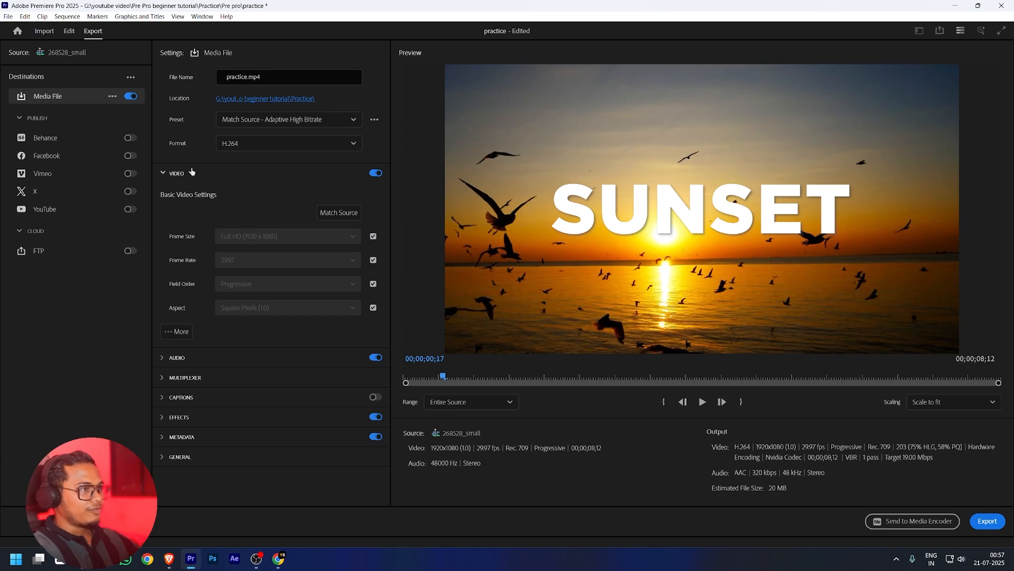
left_click(333, 213)
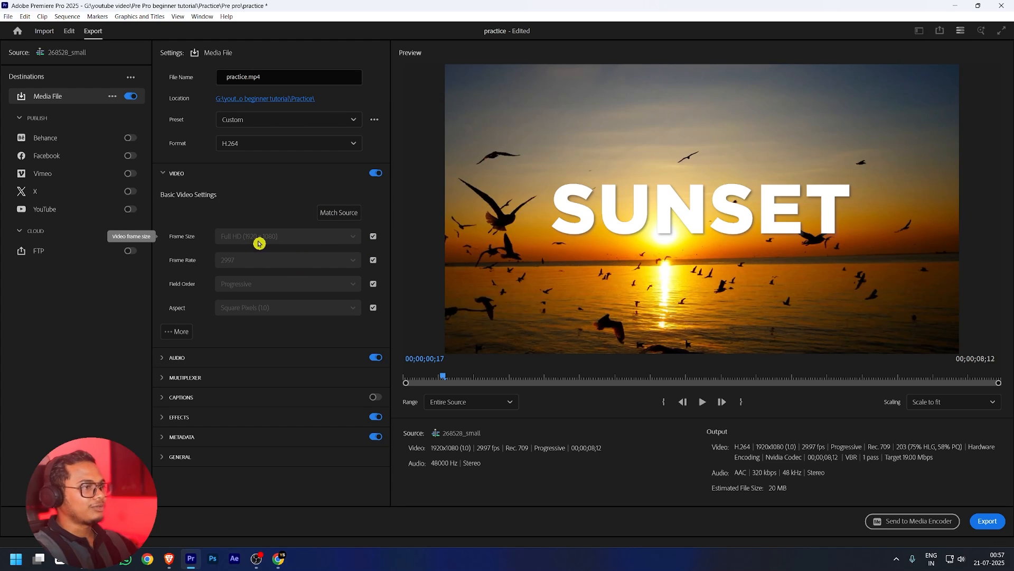
left_click(177, 331)
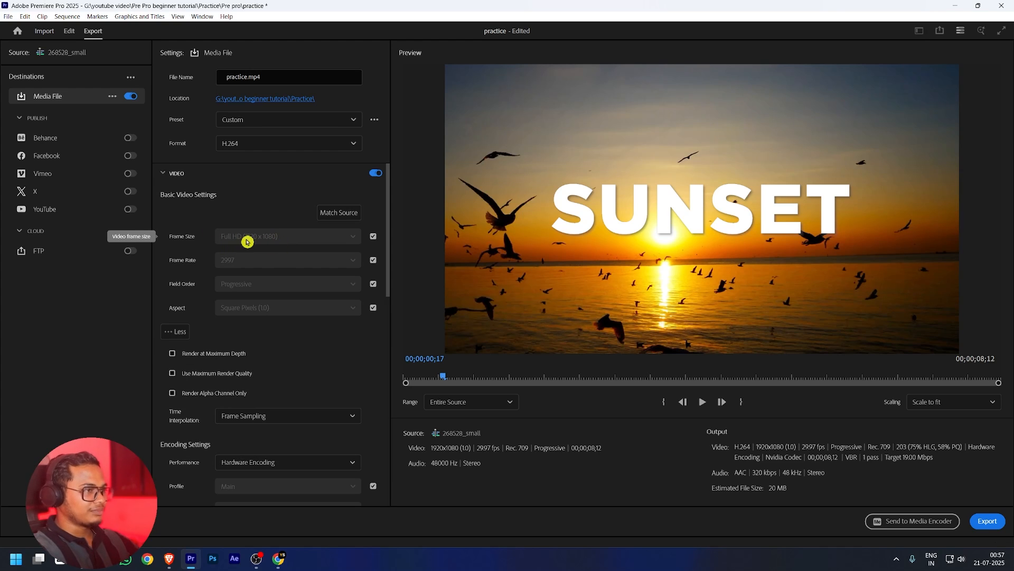
scroll(270, 270, "down", 2)
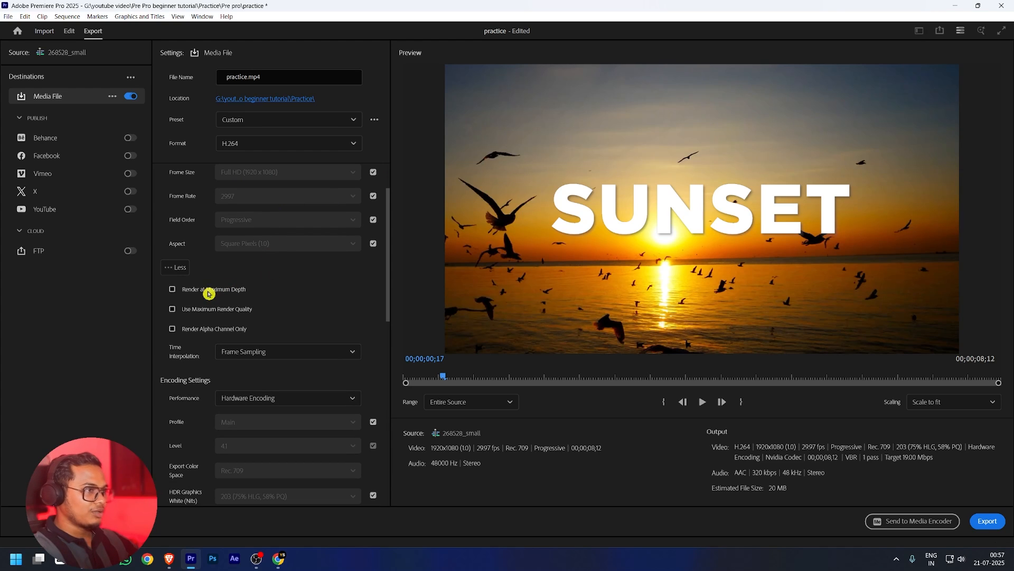
left_click(172, 290)
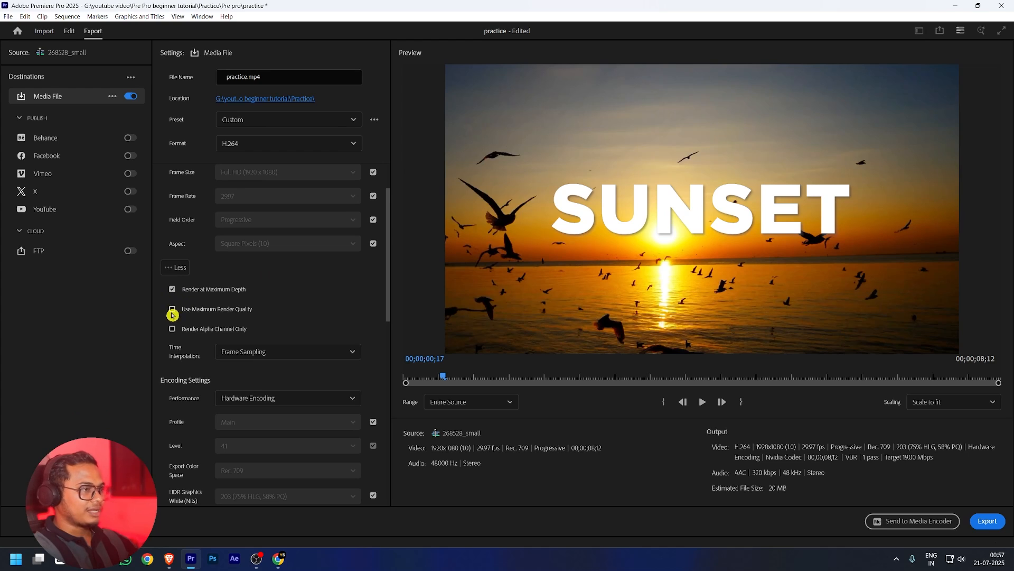
left_click(172, 310)
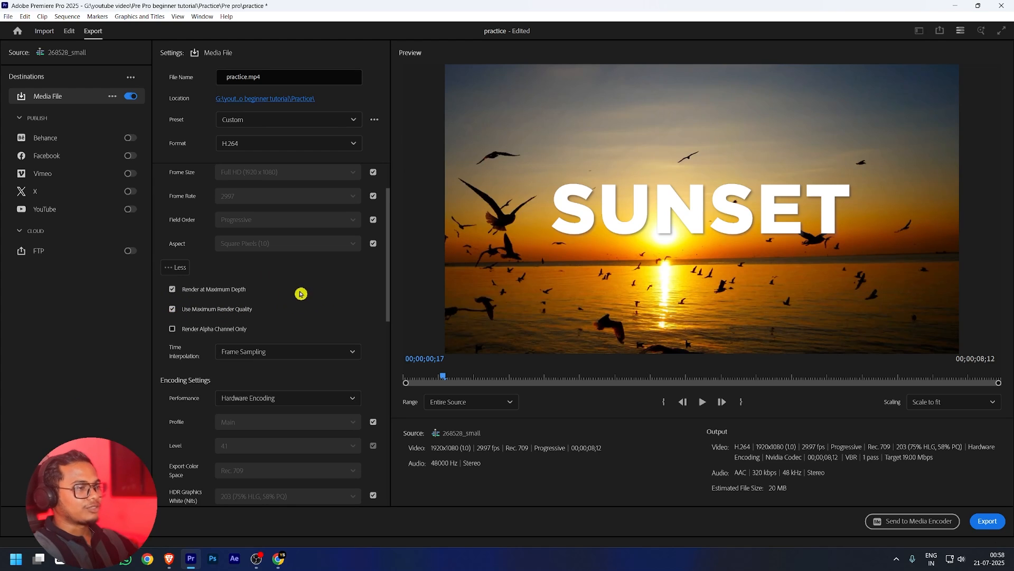
Keep bitrate encoding at VBR, 1 pass, try the maximum target bitrate, and settle on 25.3 Mbps
scroll(364, 271, "down", 2)
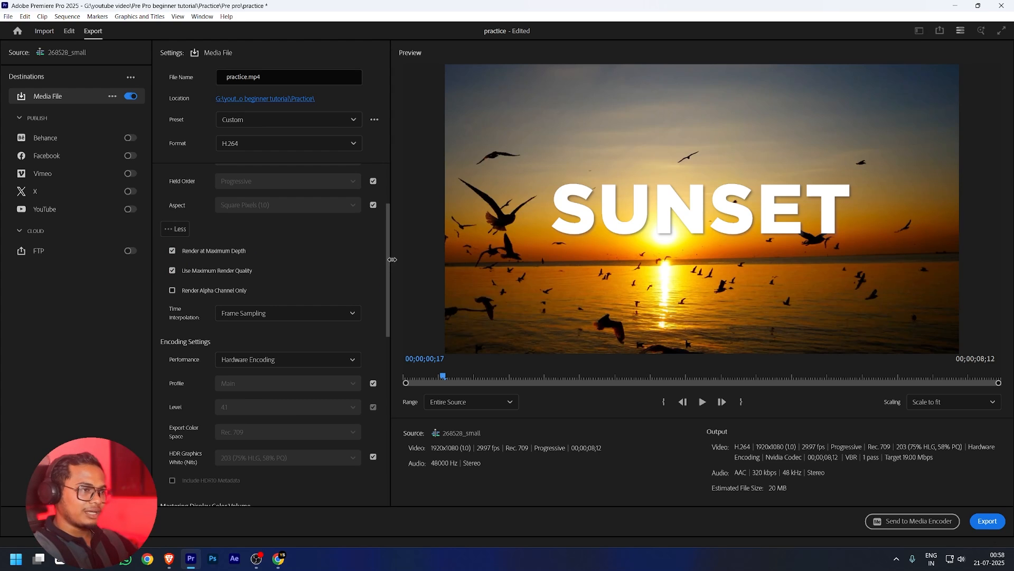
left_click_drag(388, 261, 388, 412)
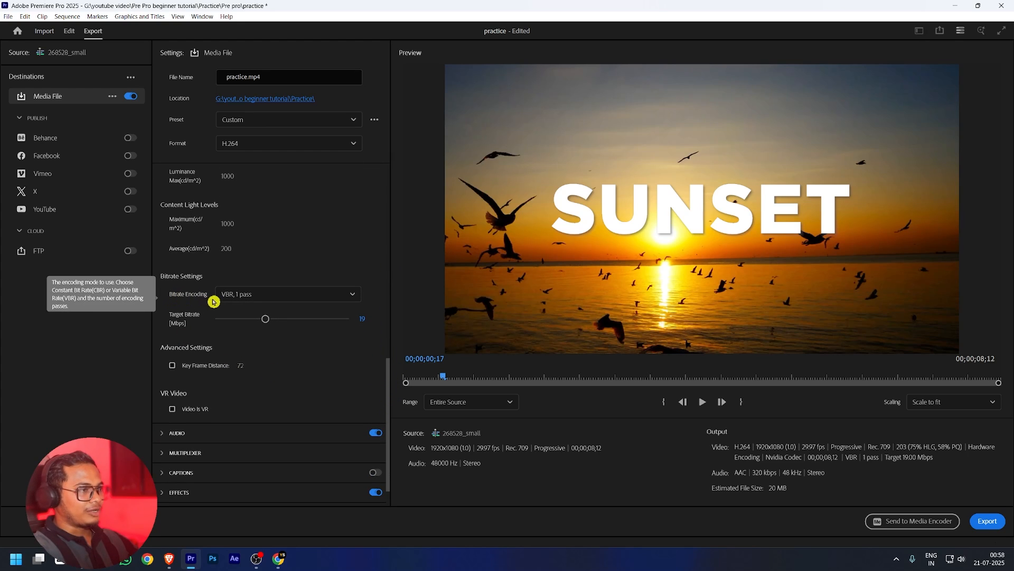
left_click(259, 296)
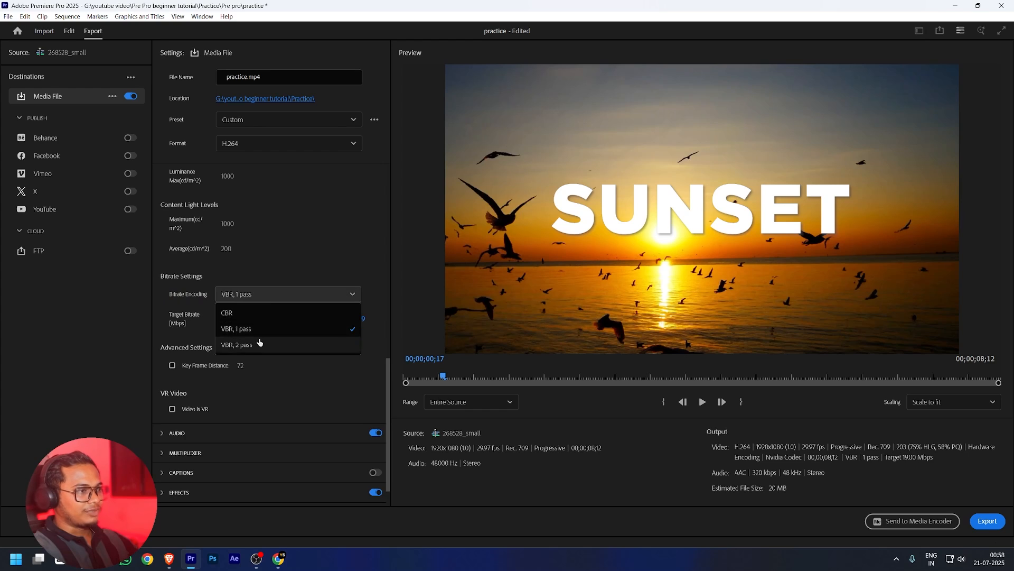
left_click(282, 295)
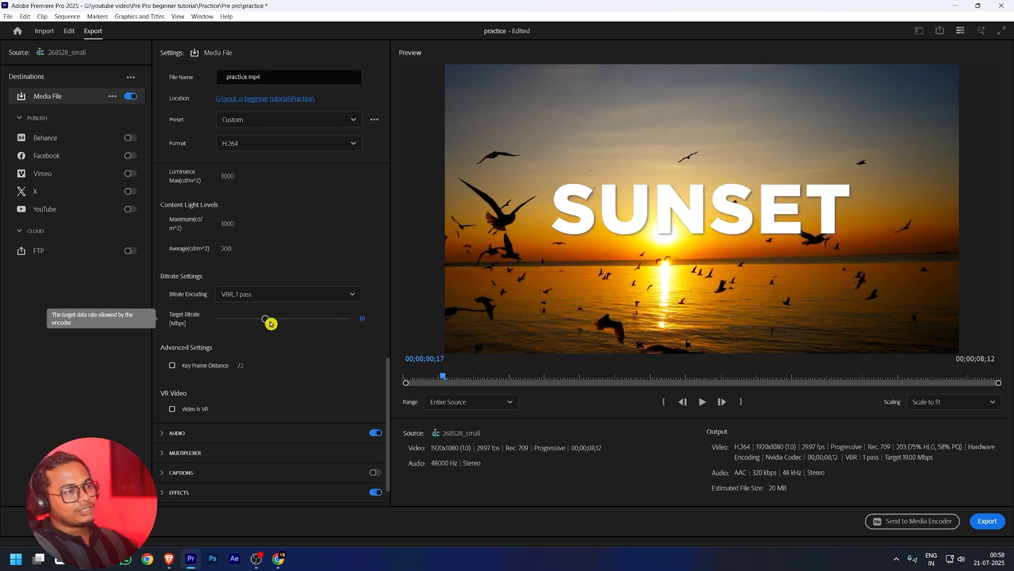
left_click_drag(273, 321, 411, 333)
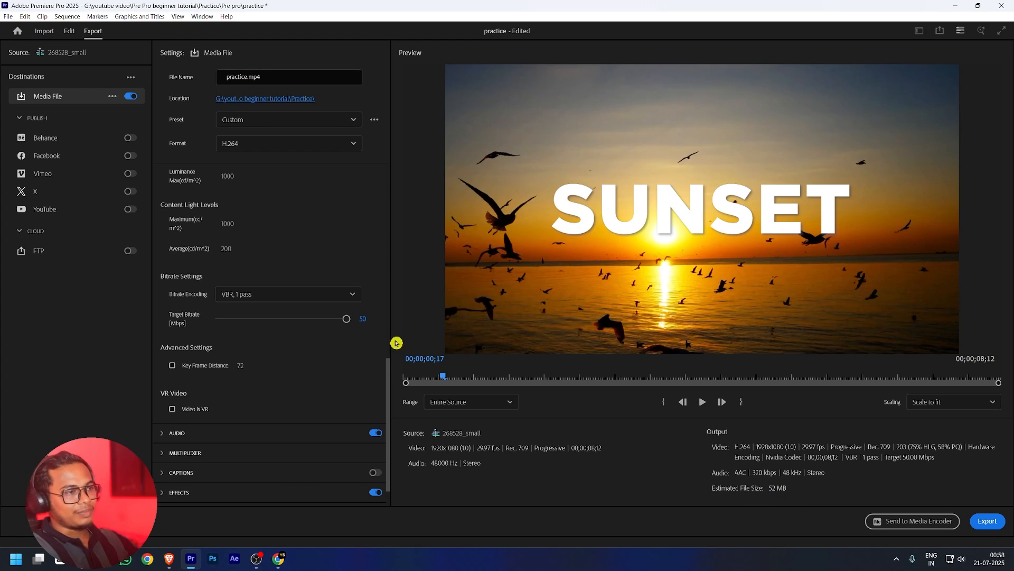
left_click_drag(338, 321, 282, 319)
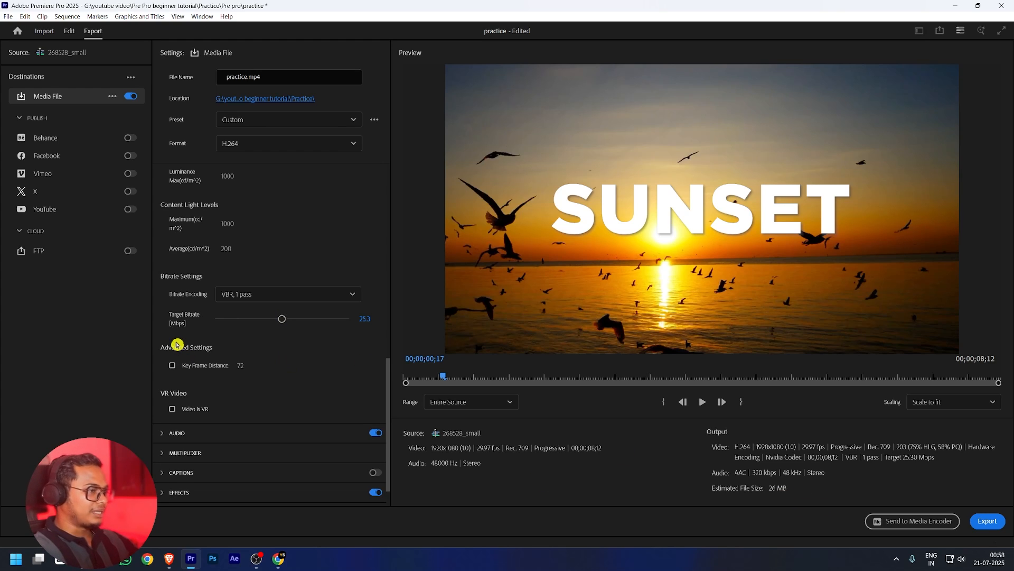
Review the audio export settings and view the first frame of the export preview
scroll(247, 380, "down", 1)
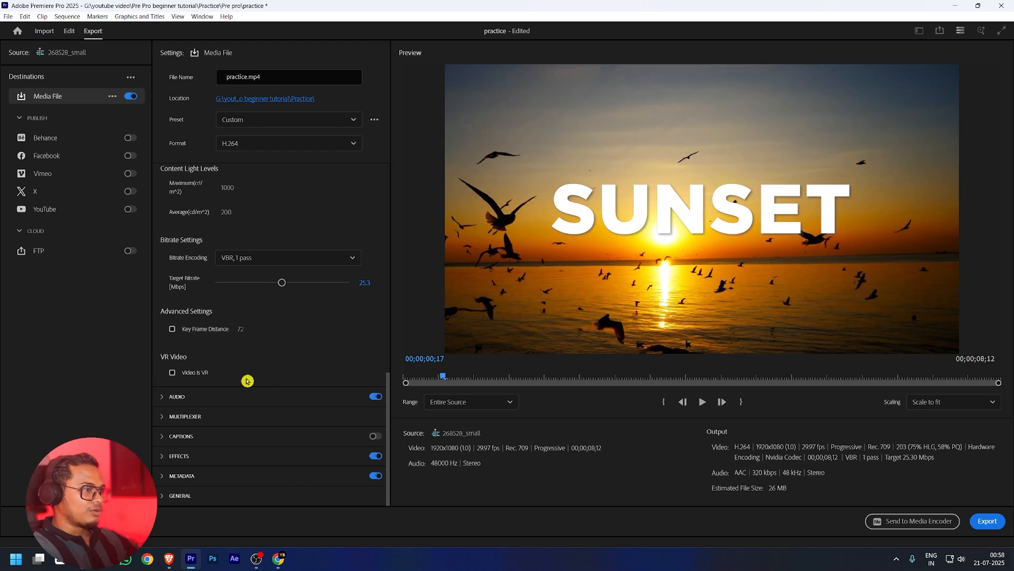
left_click(169, 397)
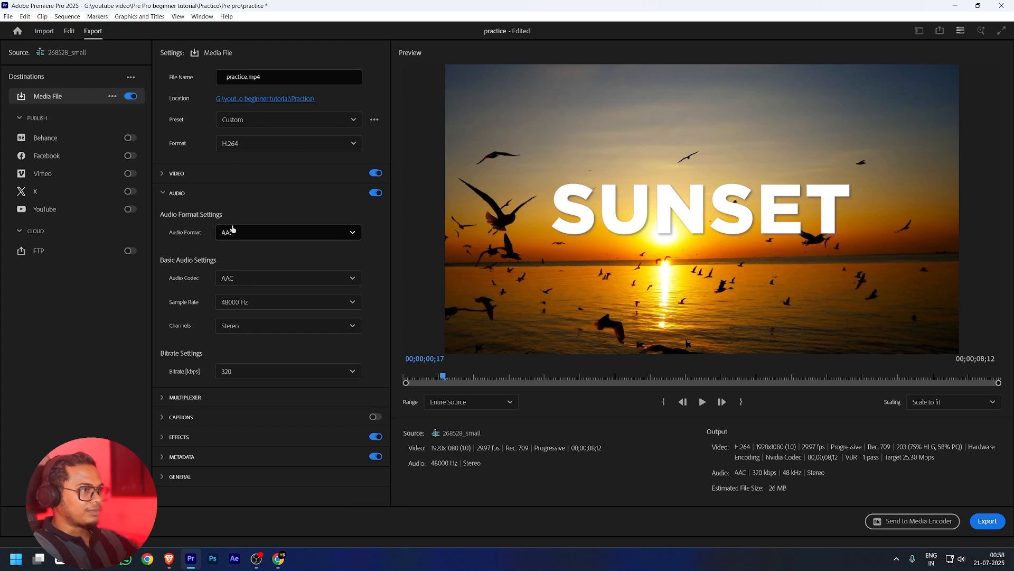
left_click(166, 194)
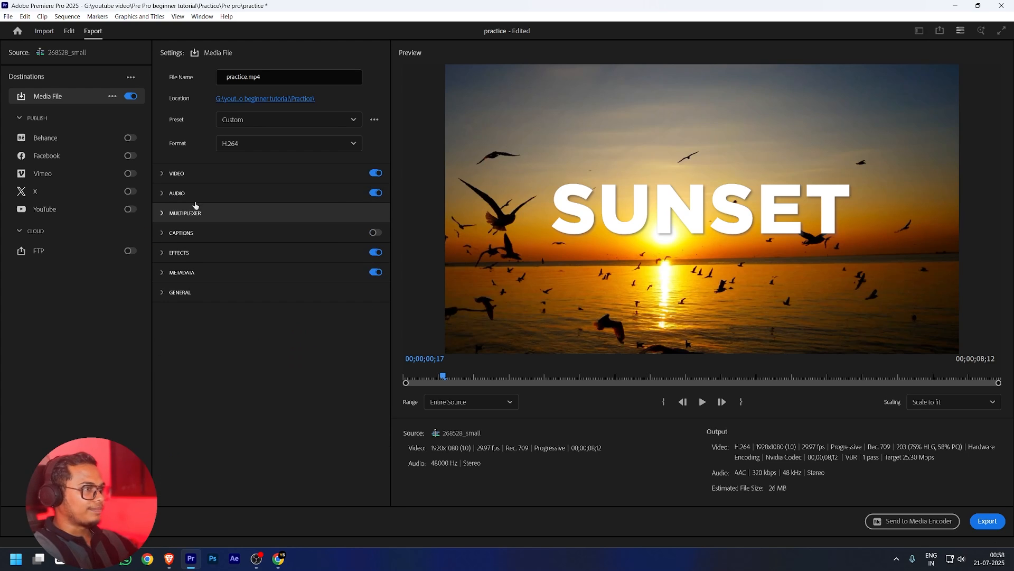
left_click(161, 194)
left_click(161, 195)
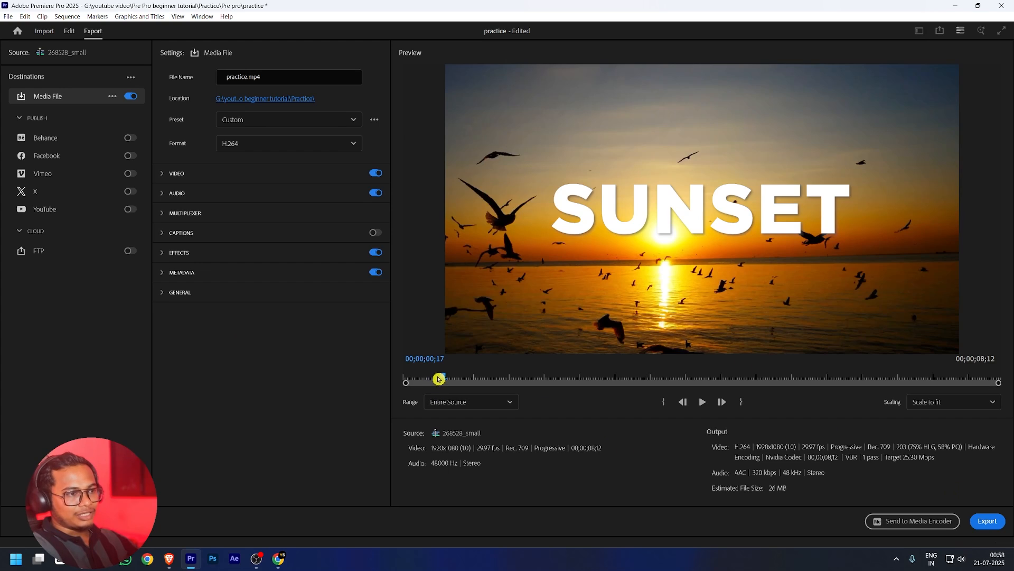
left_click_drag(438, 378, 400, 380)
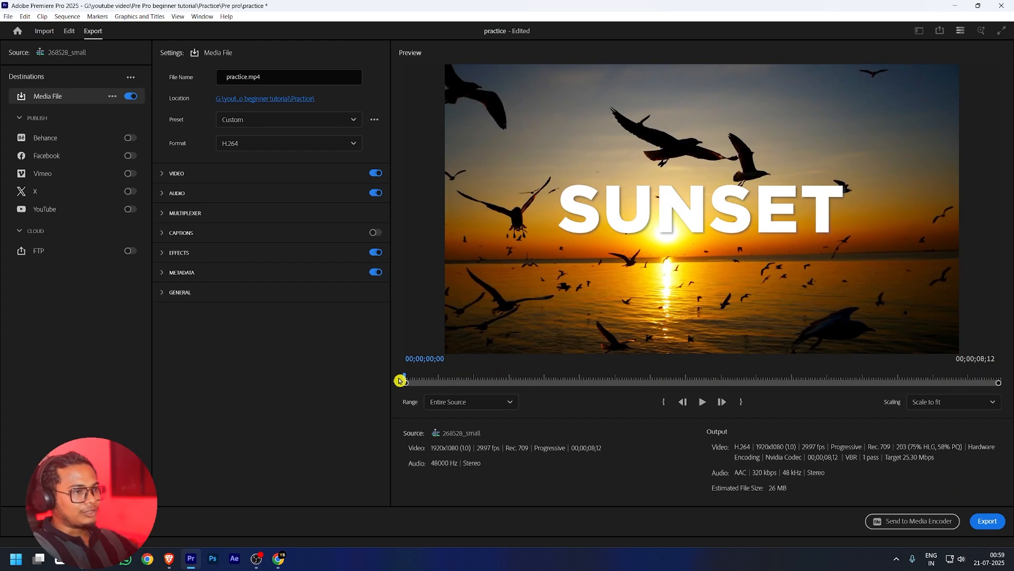
Return to the editing workspace and mark in and out points around the sunset section of the sequence
left_click(71, 32)
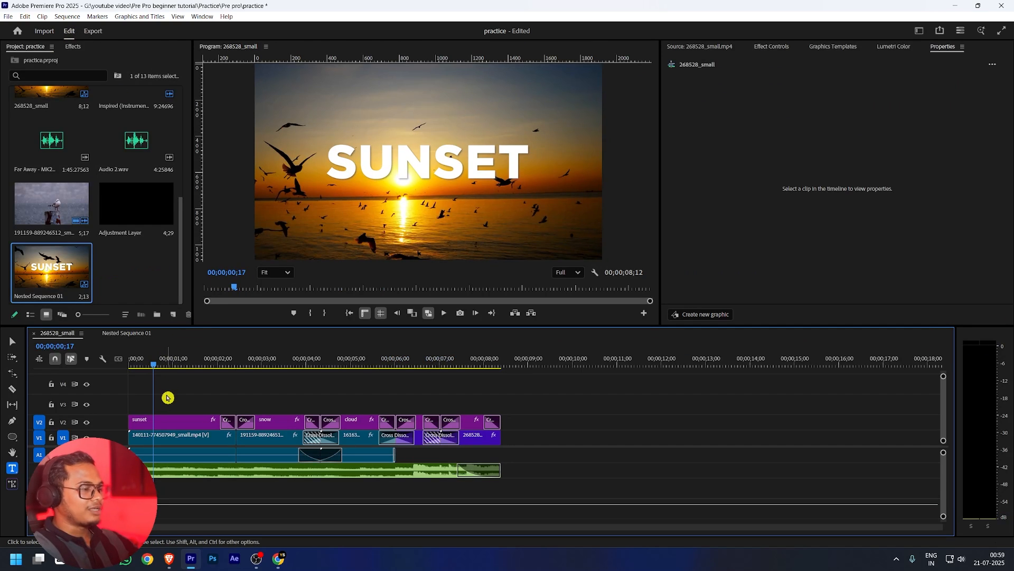
left_click_drag(151, 363, 196, 365)
key("o")
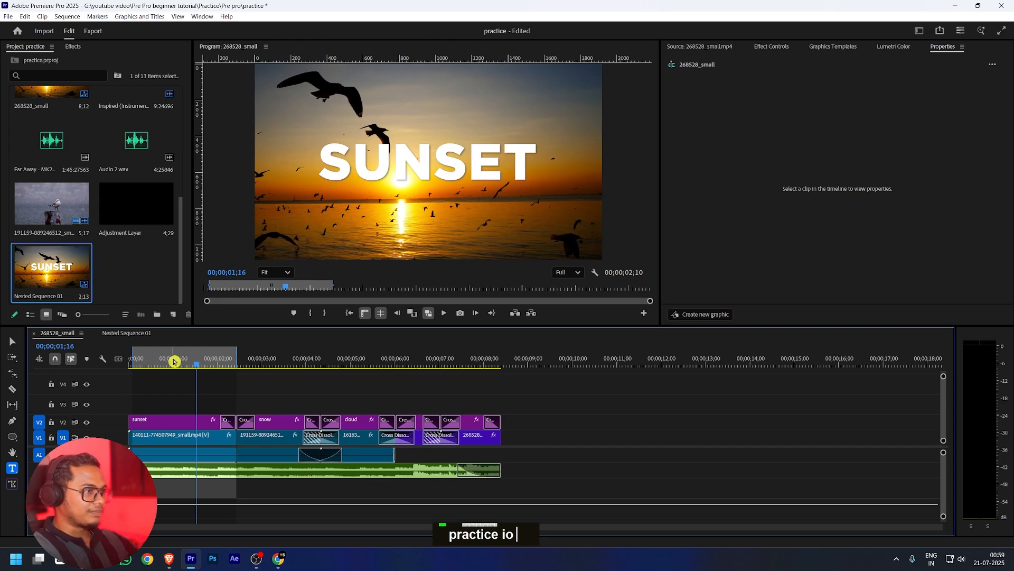
Go back to the export settings and limit the export range to Source In/Out
left_click(95, 32)
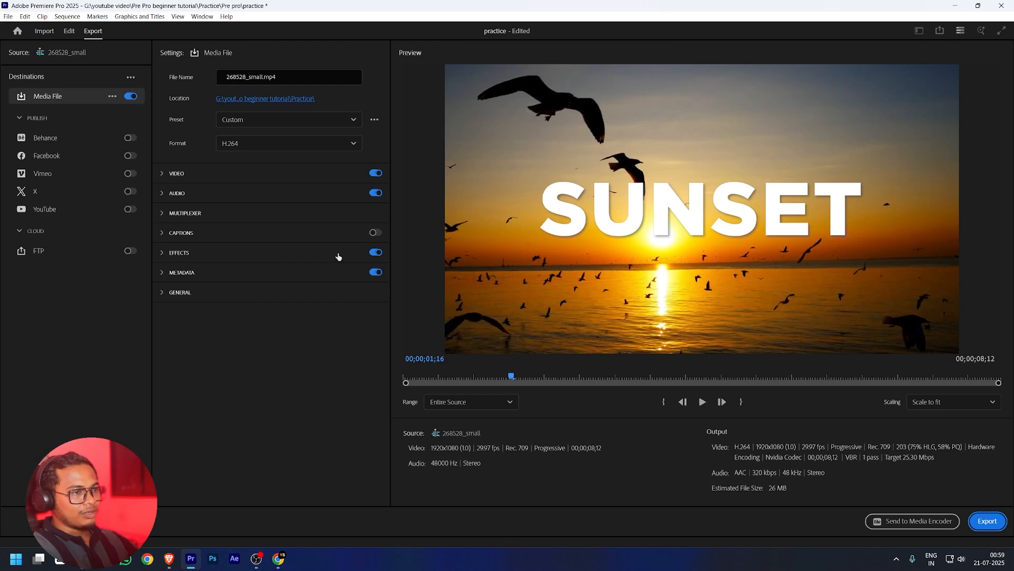
left_click(458, 402)
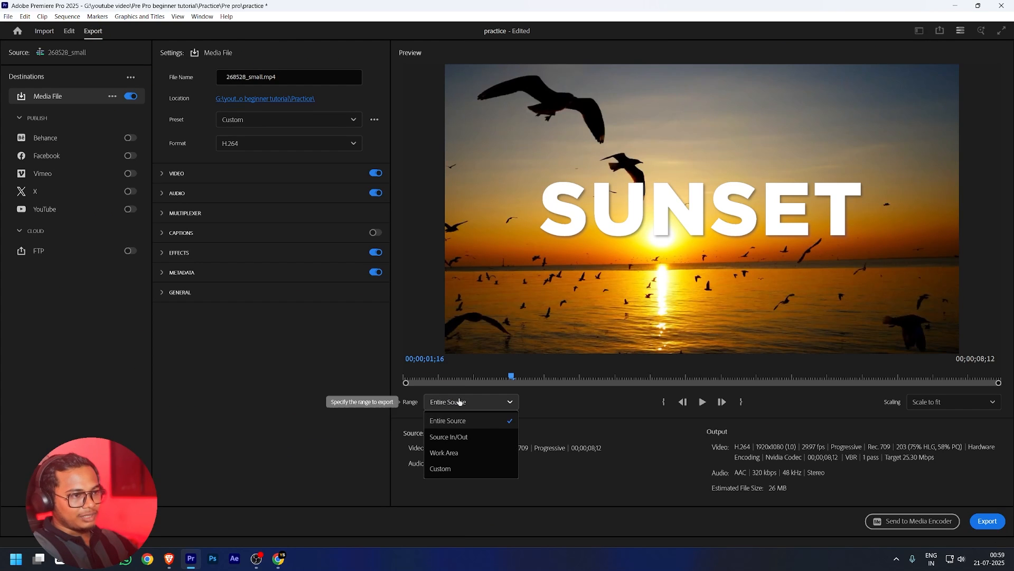
left_click(460, 437)
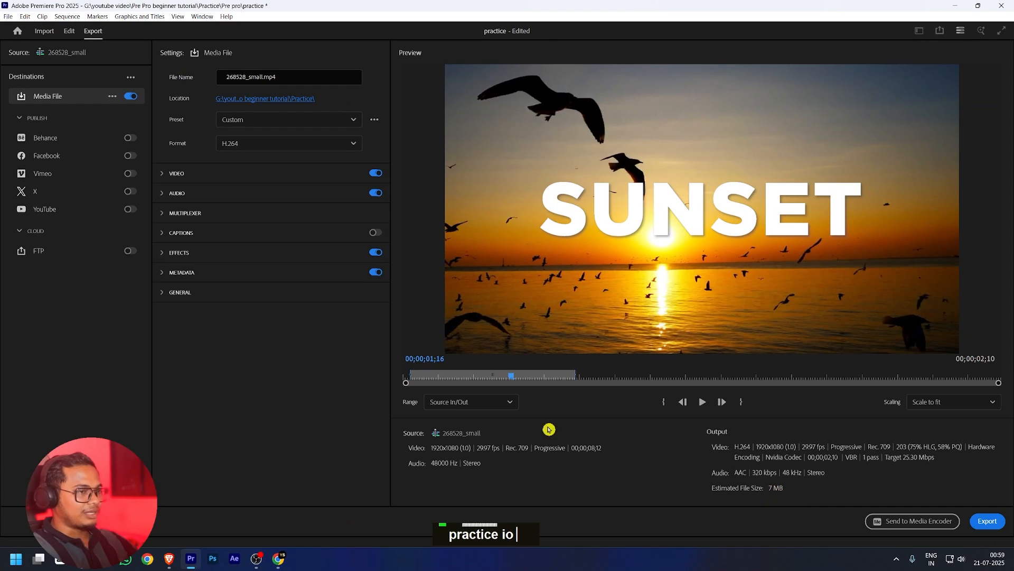
Set the export range back to Entire Source, scrub through the preview, and export the video
left_click(472, 402)
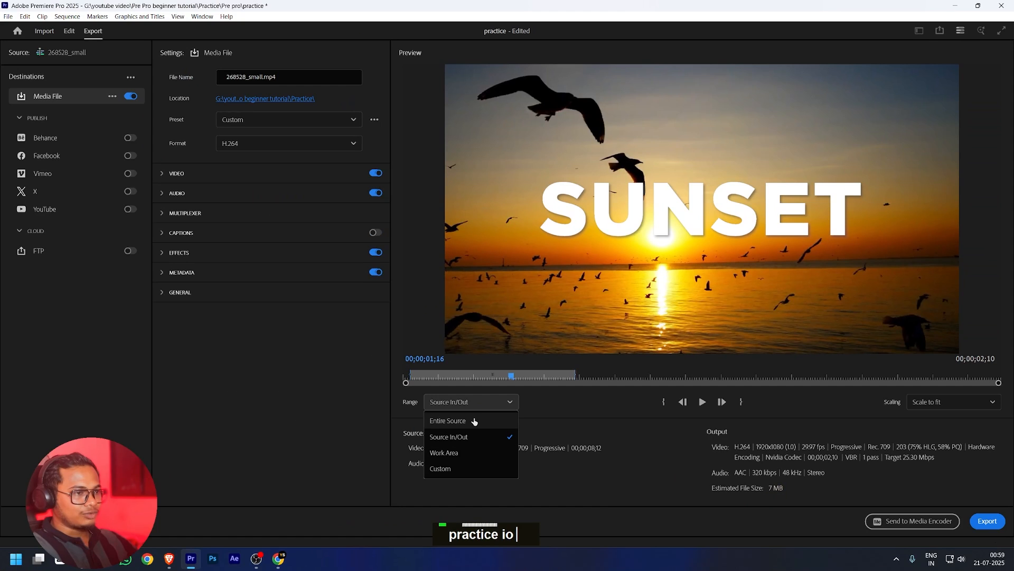
left_click(475, 421)
left_click_drag(406, 376, 1013, 377)
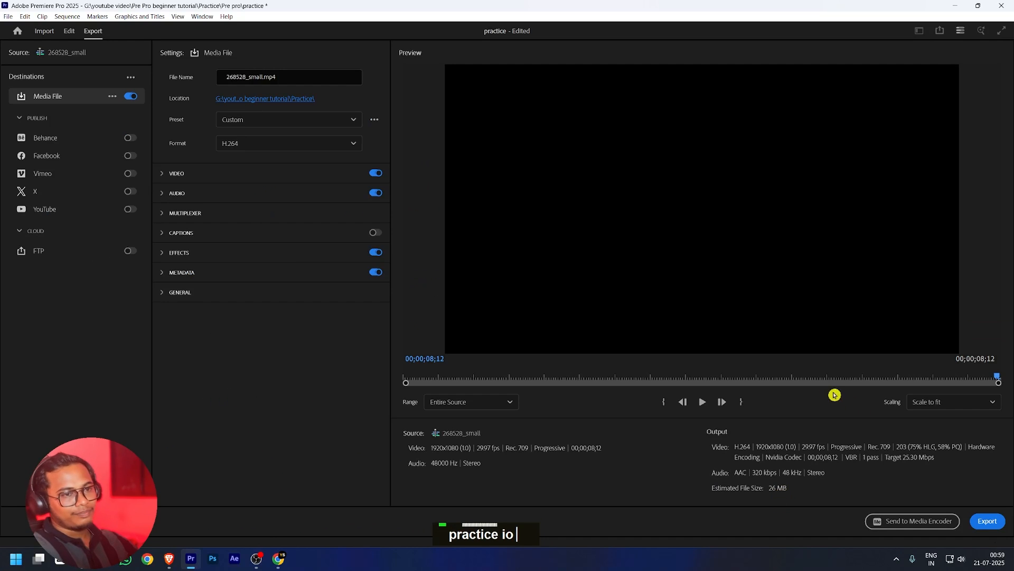
mouse_move(841, 257)
left_mouse_down()
mouse_move(810, 256)
mouse_move(845, 256)
left_mouse_up()
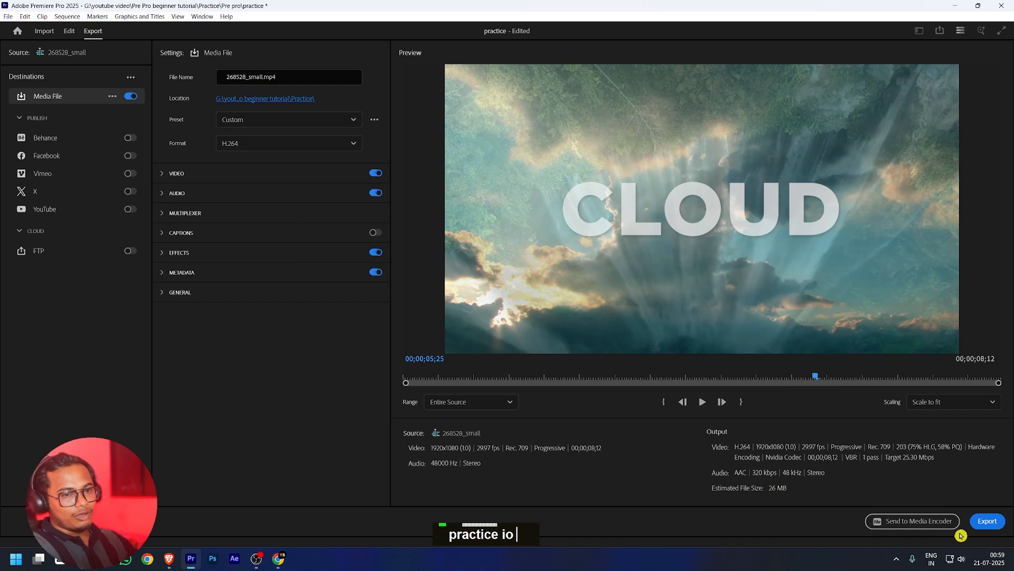
left_click(988, 522)
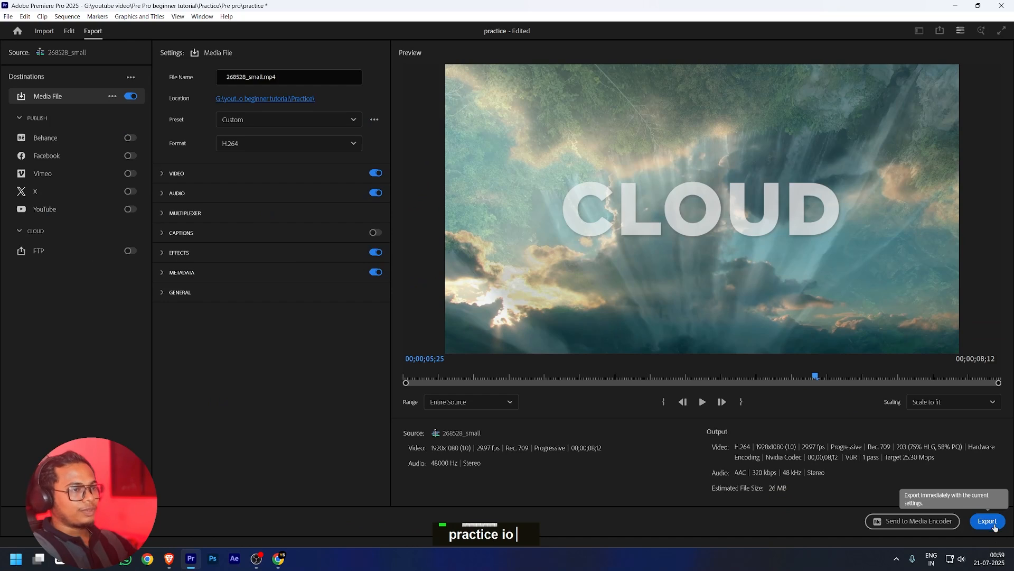